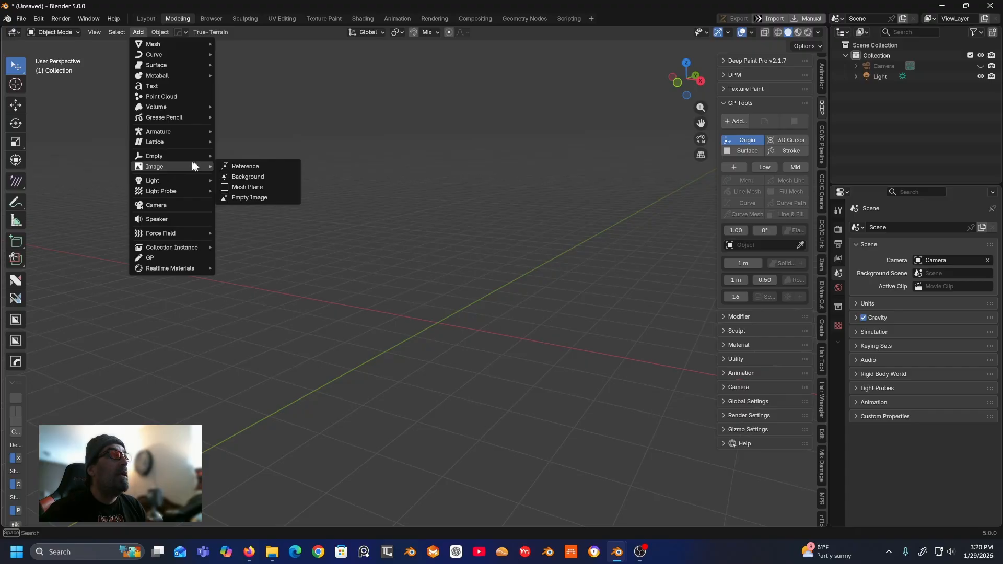
- Import the vintage store front PNG from the "blender storefront" folder as a mesh plane, keeping the default import settings
left_click(245, 187)
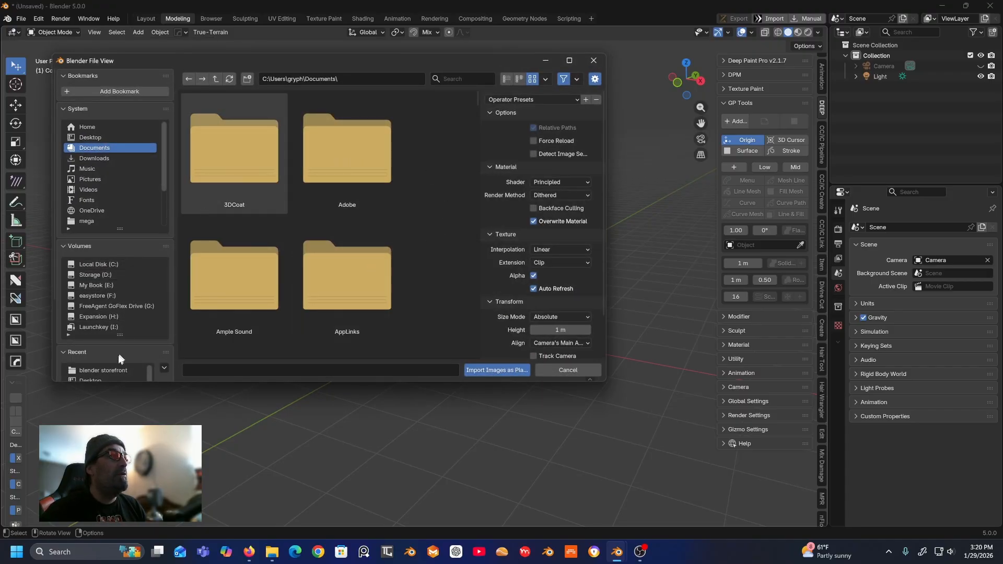
left_click(112, 368)
left_click(249, 150)
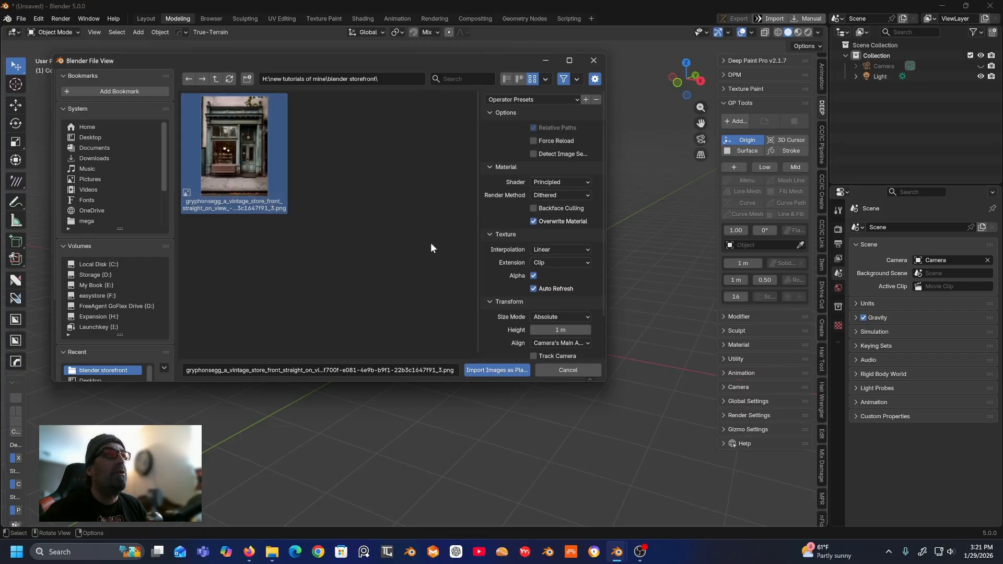
left_click(496, 370)
- Scale the image plane up uniformly to several times its size and raise it along Z until its bottom sits on the ground
middle_click_drag(465, 334, 447, 306)
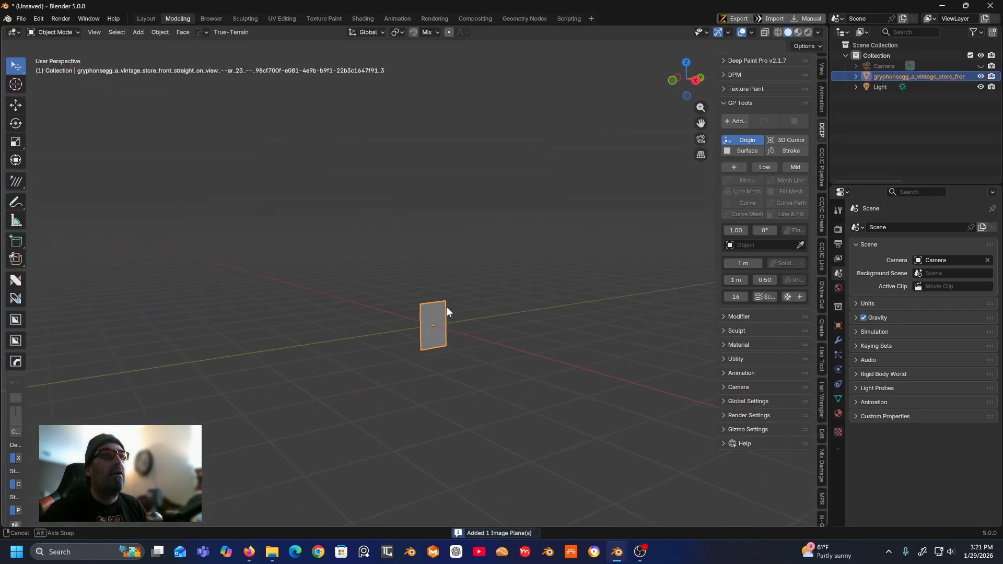
left_click(16, 141)
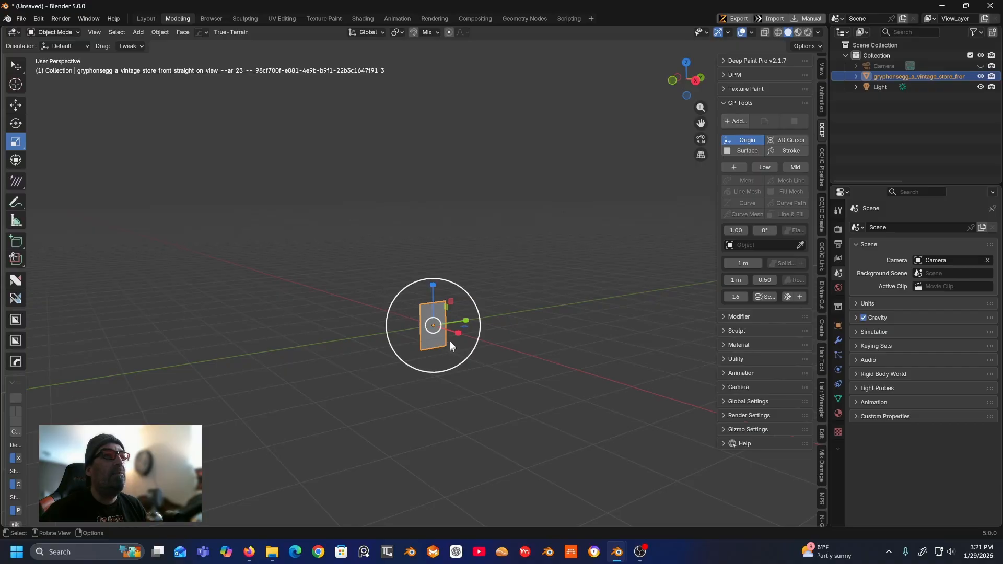
left_click_drag(436, 334, 474, 336)
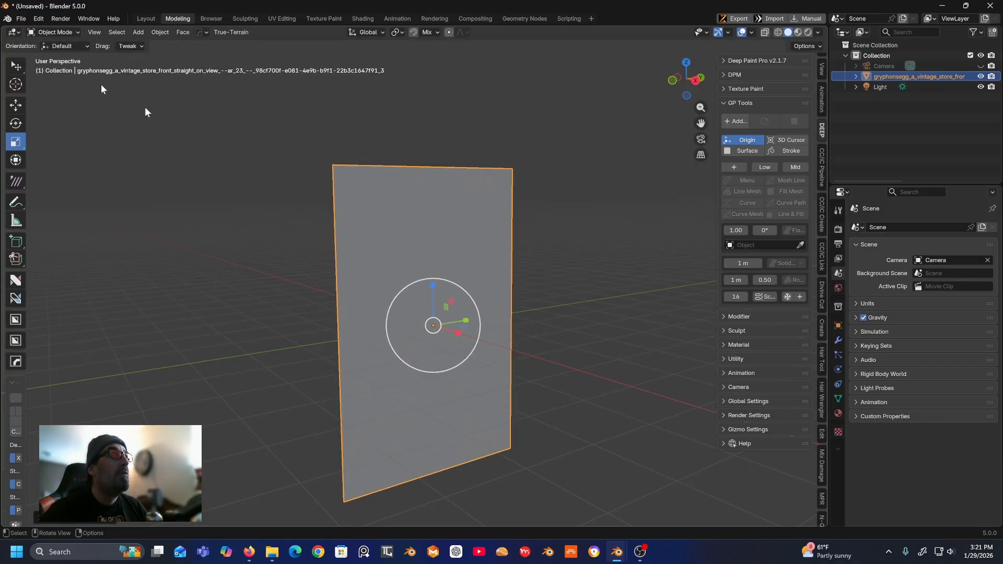
left_click(16, 106)
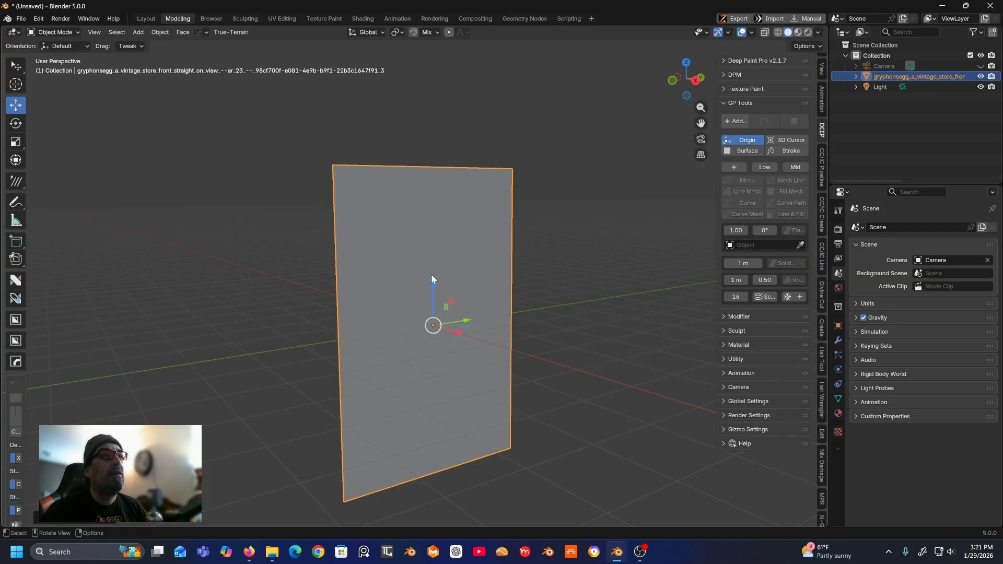
left_click_drag(431, 278, 470, 116)
- Display the plane's texture with Material Preview shading and view the storefront straight on in the right orthographic view
mouse_move(584, 117)
middle_mouse_down()
mouse_move(574, 116)
mouse_move(581, 183)
middle_mouse_up()
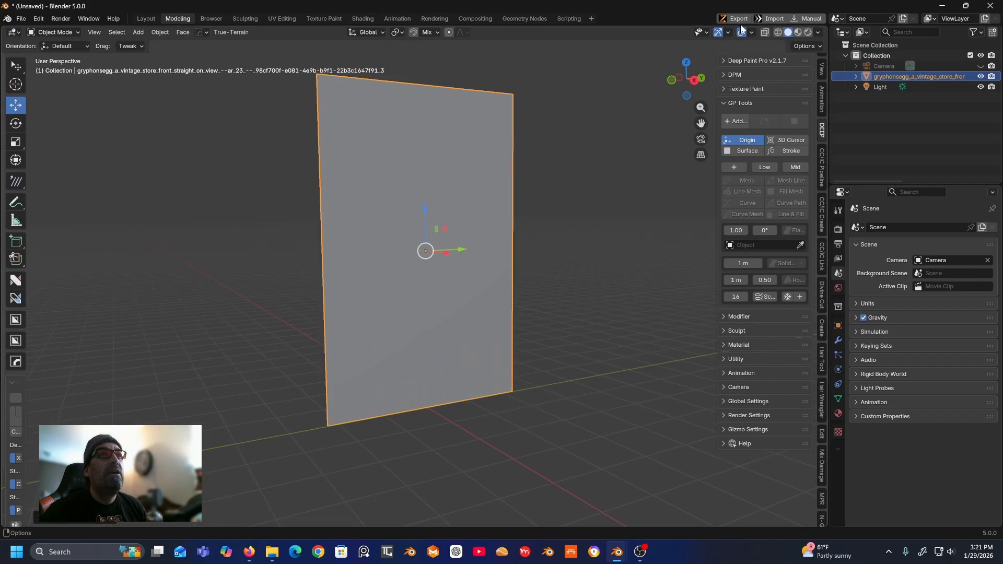
left_click(799, 33)
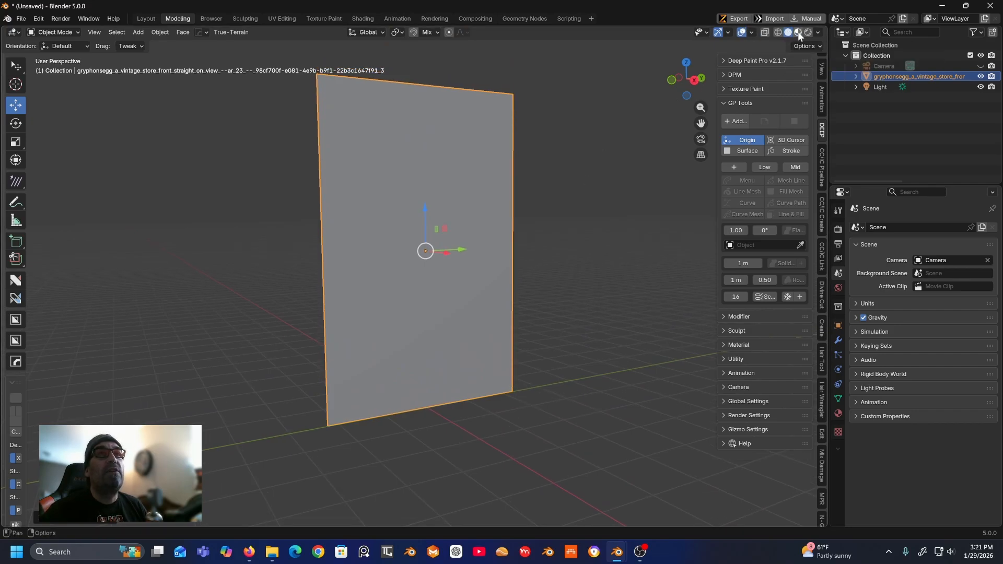
middle_click_drag(570, 171, 530, 184)
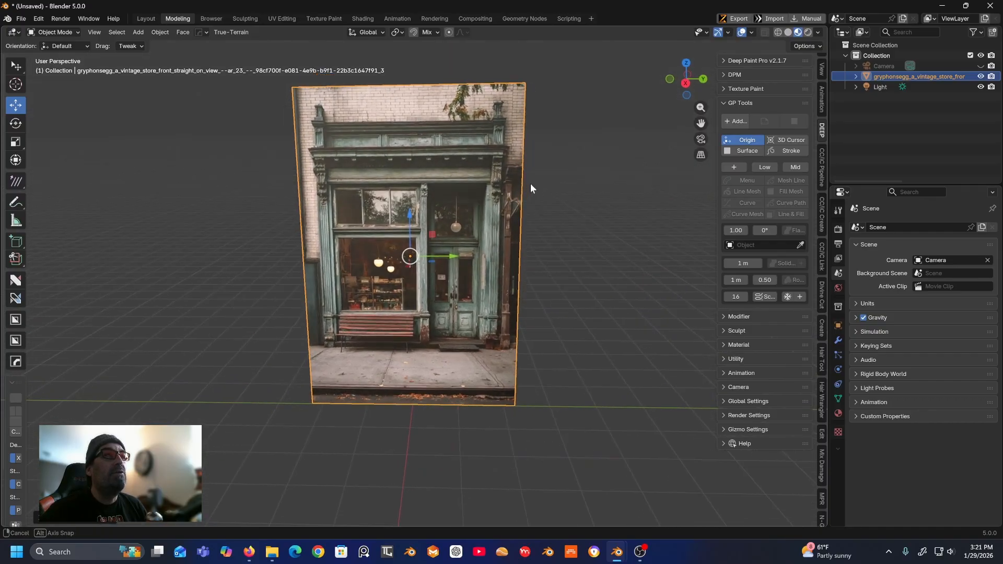
left_click(684, 82)
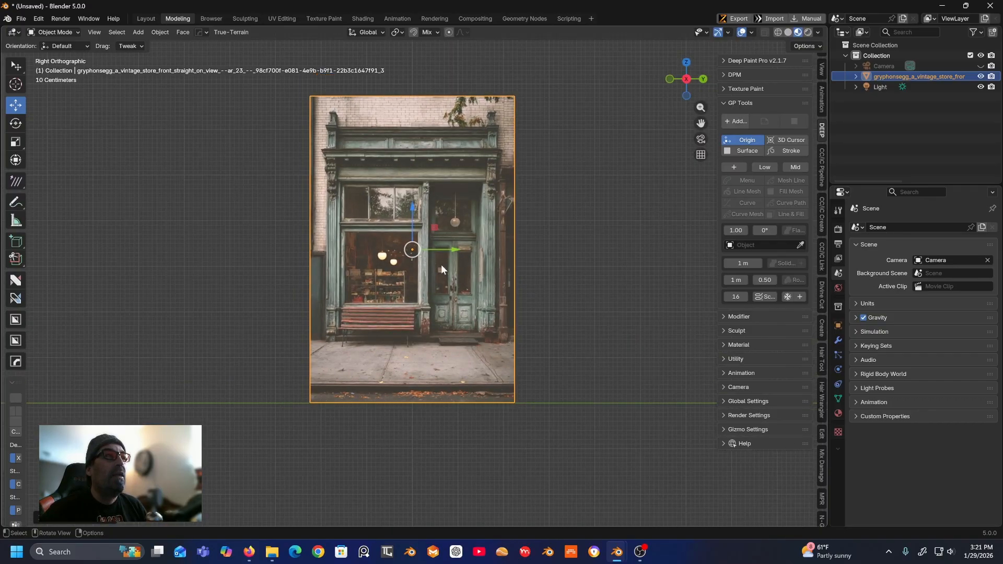
scroll(441, 264, "up", 1)
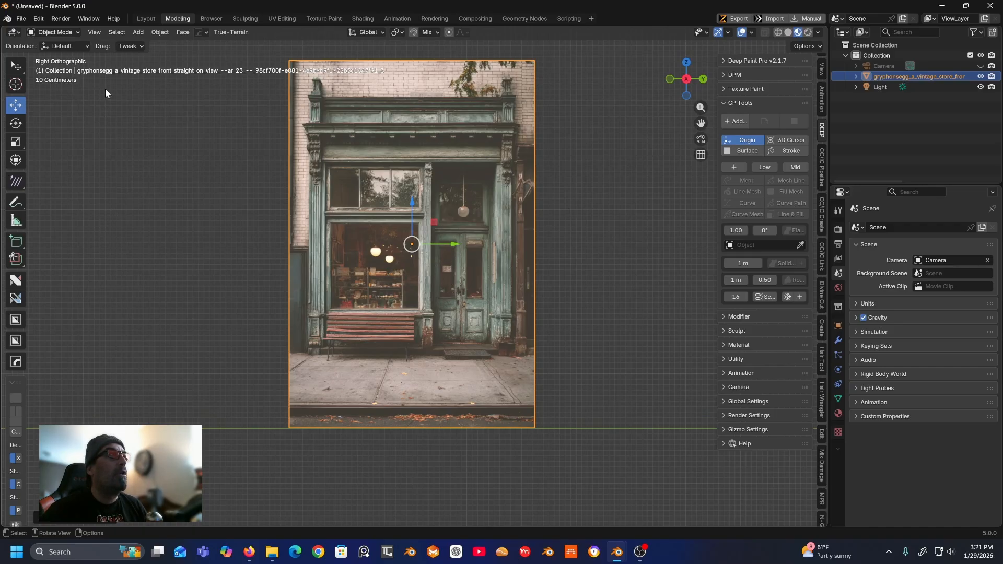
- In Edit Mode, add horizontal loop cuts across the plane at the storefront's base, the sidewalk's front edge and the curb's lower edge
left_click(58, 33)
left_click(52, 56)
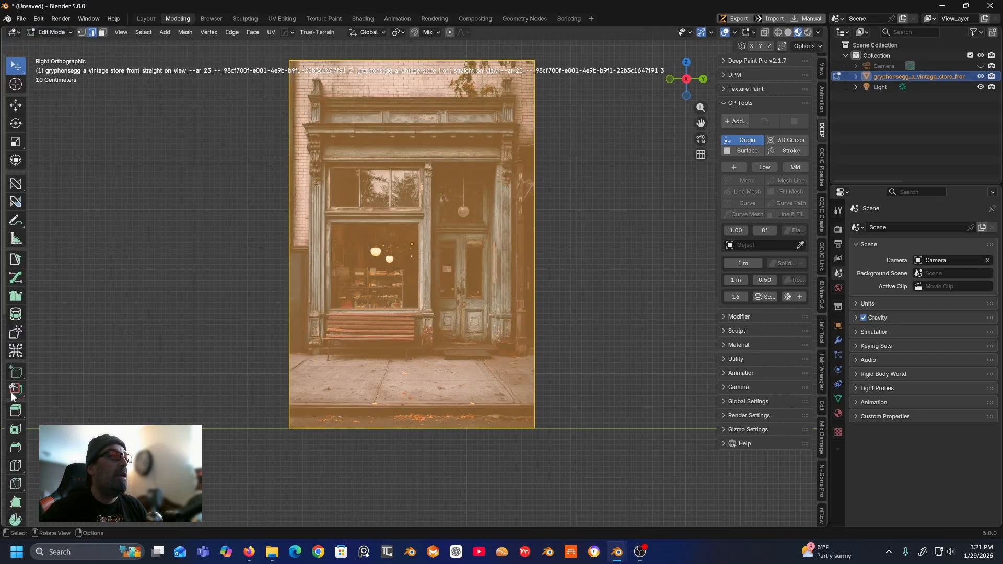
left_click(15, 467)
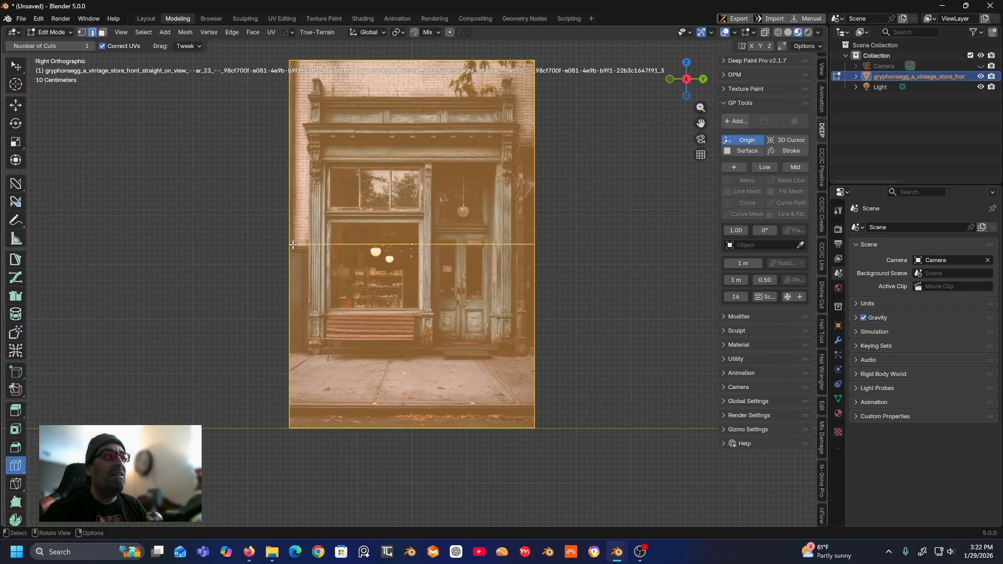
left_click_drag(291, 245, 274, 355)
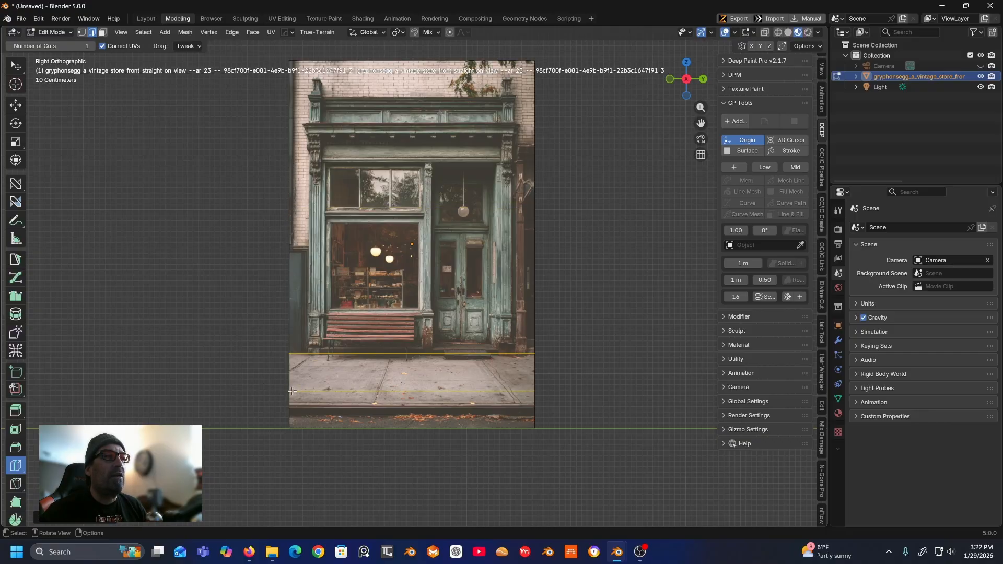
left_click_drag(292, 391, 284, 417)
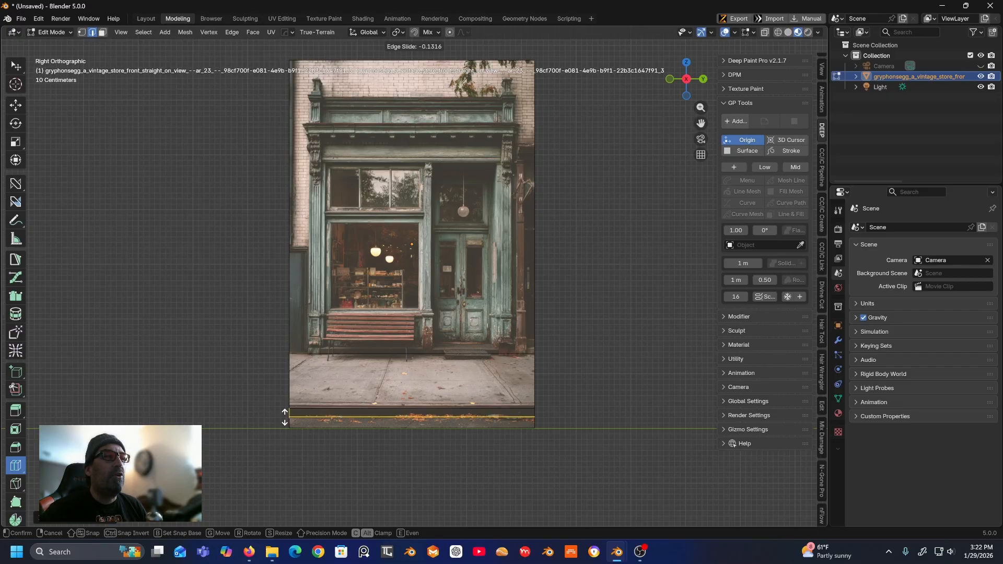
left_click_drag(285, 417, 285, 417)
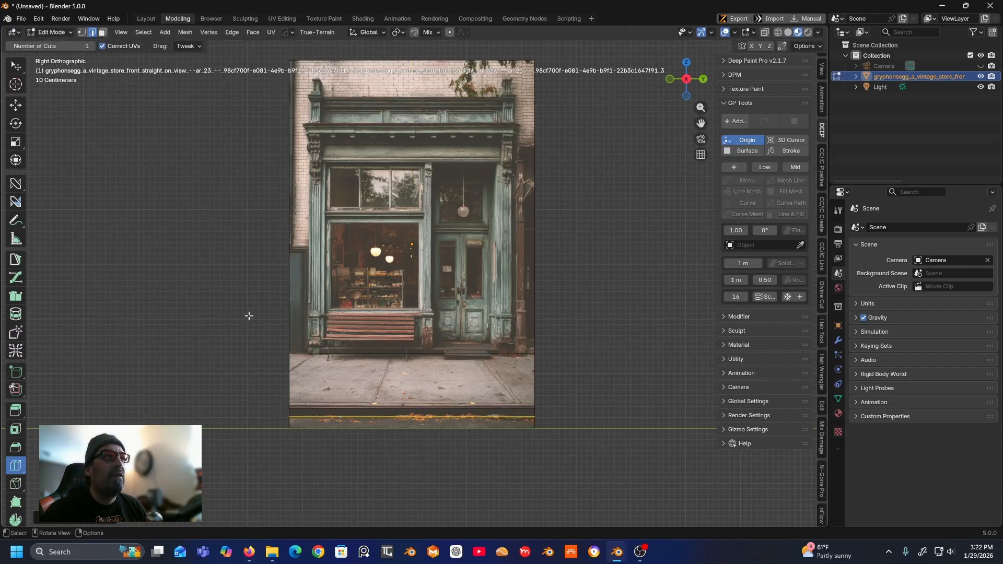
- Select the curb and street faces at the plane's bottom and move them forward along X to pull out the sidewalk
middle_click_drag(202, 229, 253, 253)
scroll(252, 249, "down", 1)
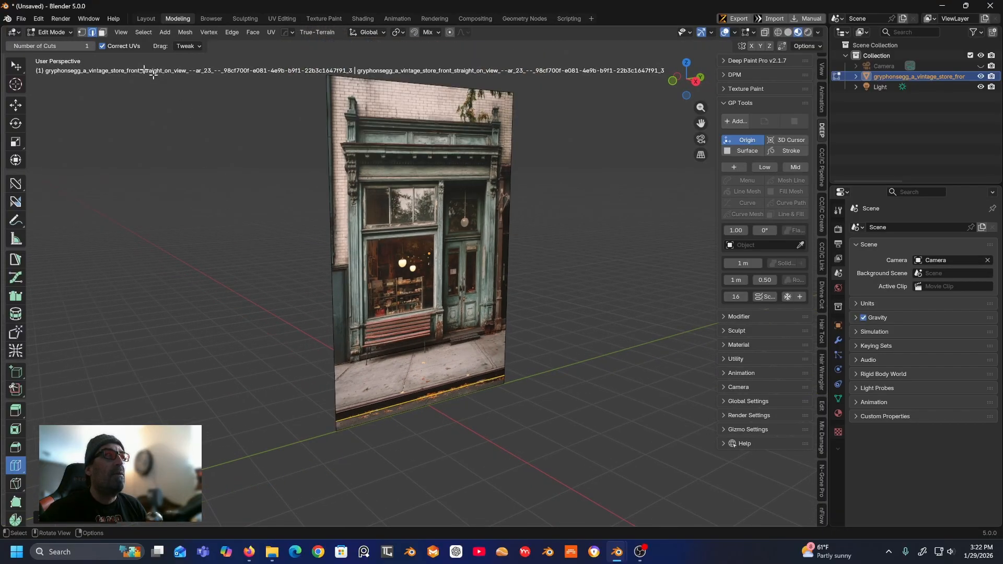
left_click(103, 34)
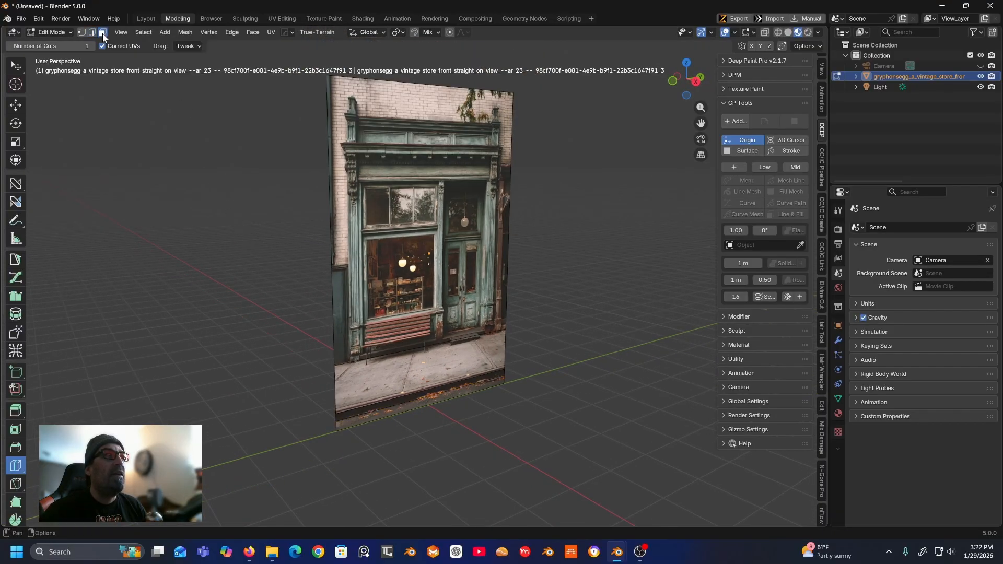
left_click(16, 107)
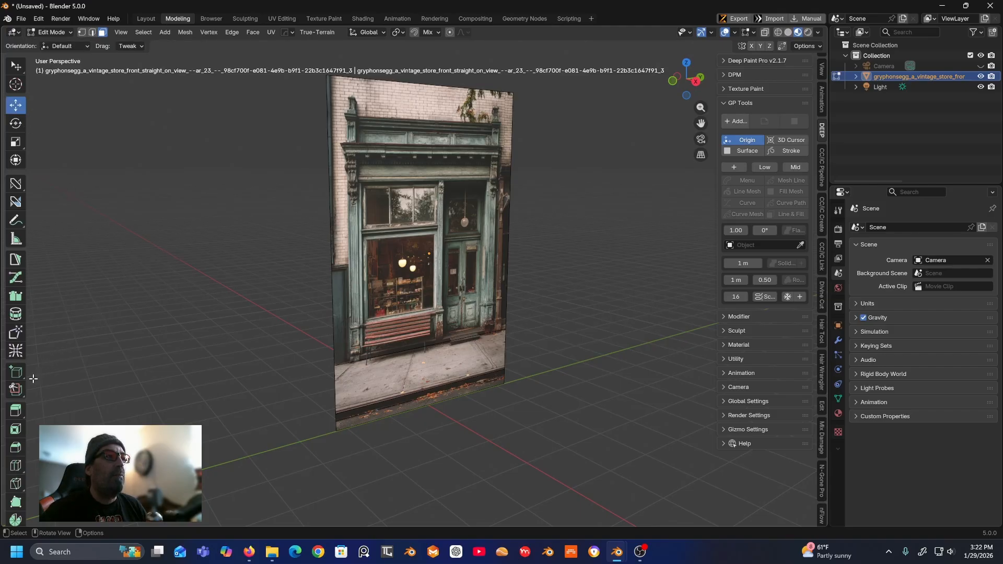
left_click(387, 411)
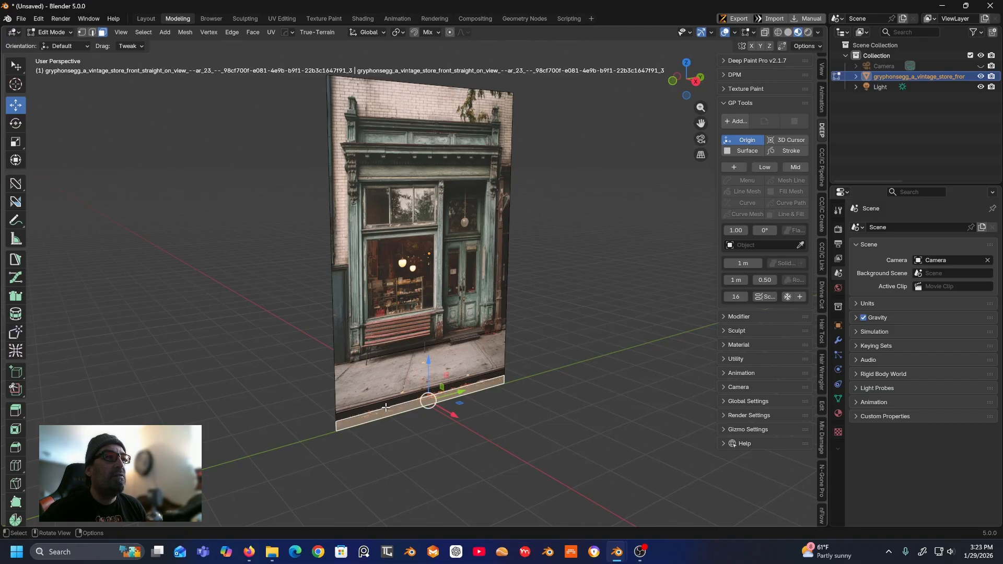
left_click(386, 407, "shift")
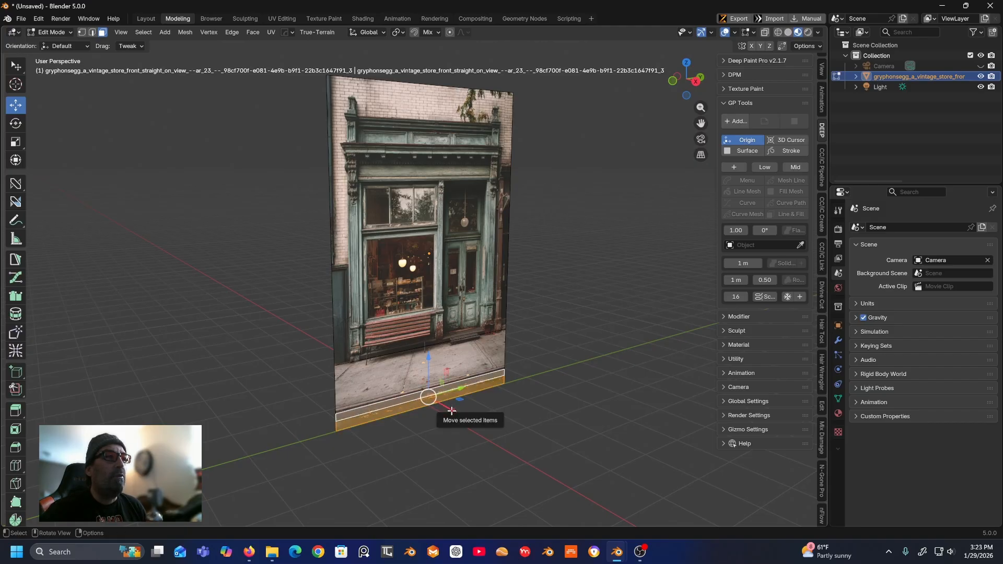
left_click_drag(451, 412, 507, 412)
- Raise the curb and street faces along Z until the sloping sidewalk lies flat, and clear the selection
middle_click_drag(473, 388, 465, 328)
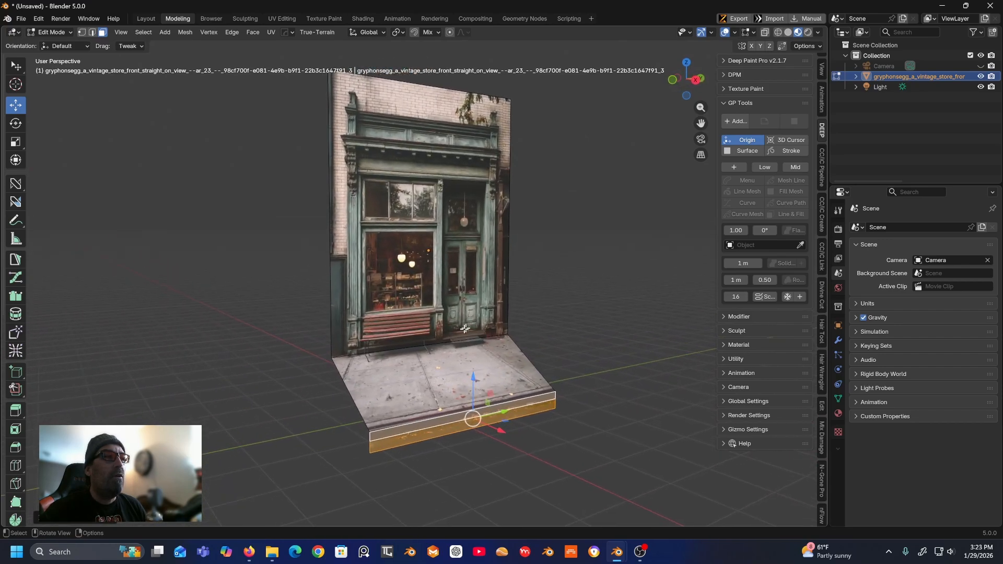
left_click_drag(473, 385, 485, 339)
middle_click_drag(485, 339, 531, 315)
left_click_drag(511, 319, 514, 312)
middle_click_drag(516, 314, 501, 323)
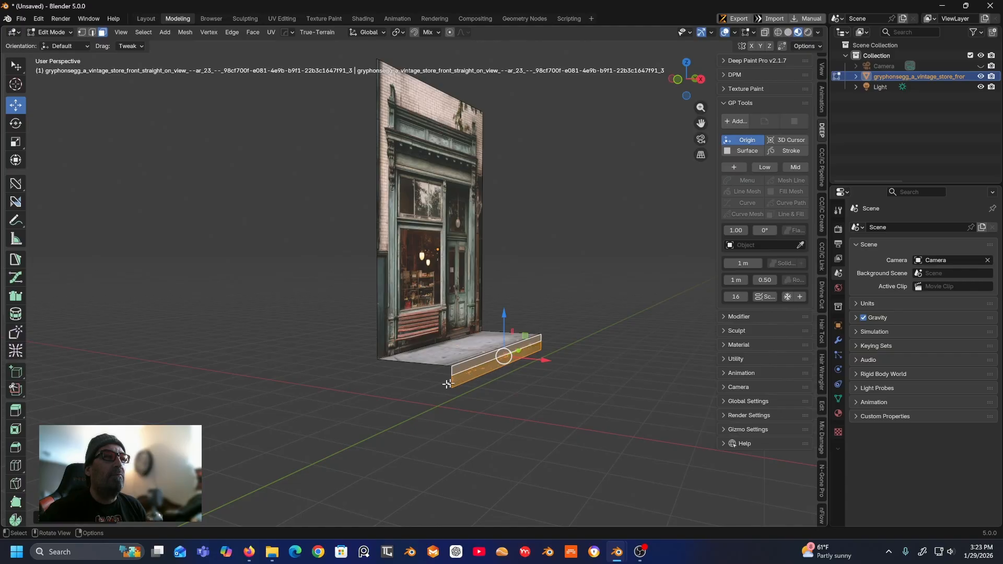
left_click(418, 388)
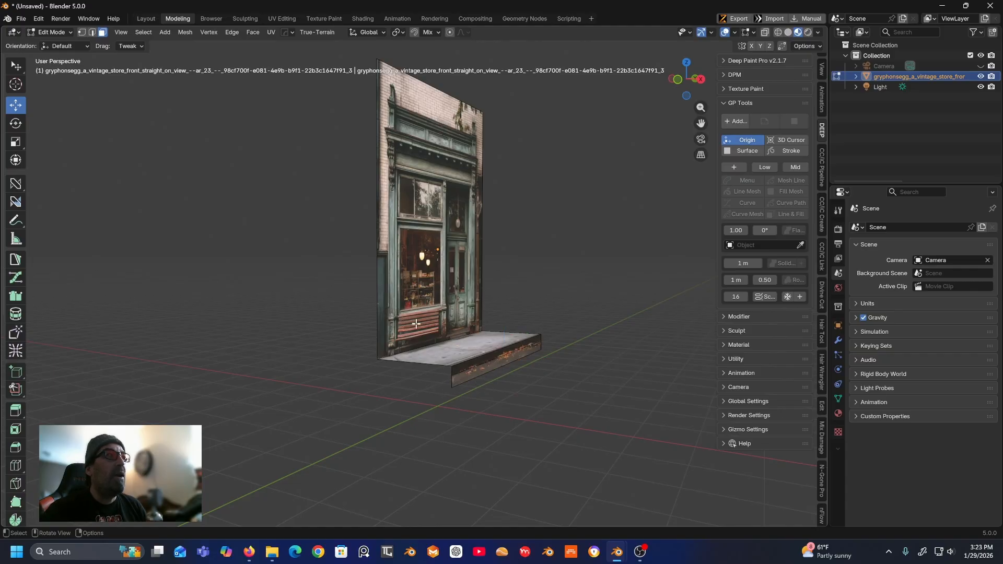
- Extrude the bottom edge below the curb about 3 m along X as the street, and raise its outer edge slightly
left_click(92, 31)
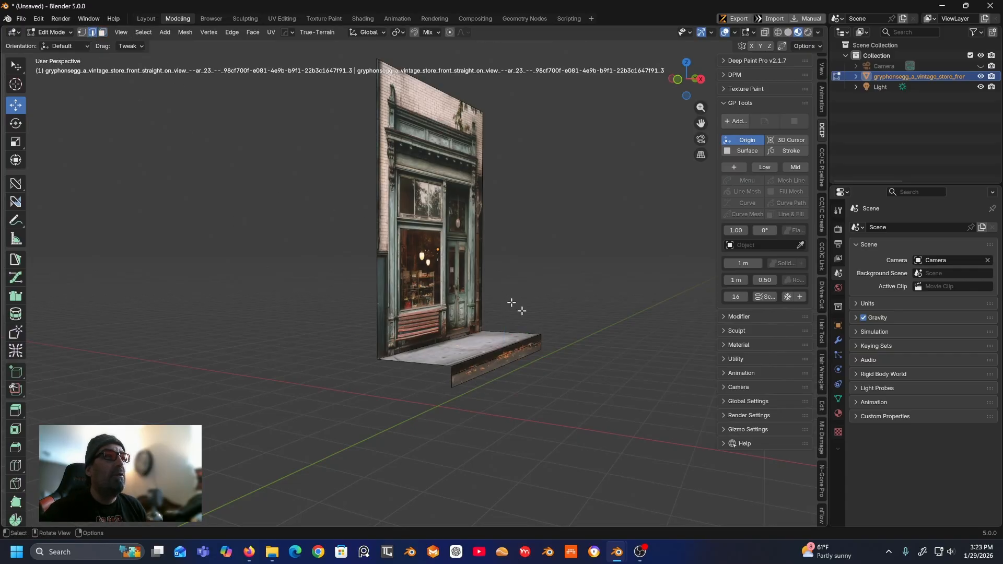
left_click(517, 364)
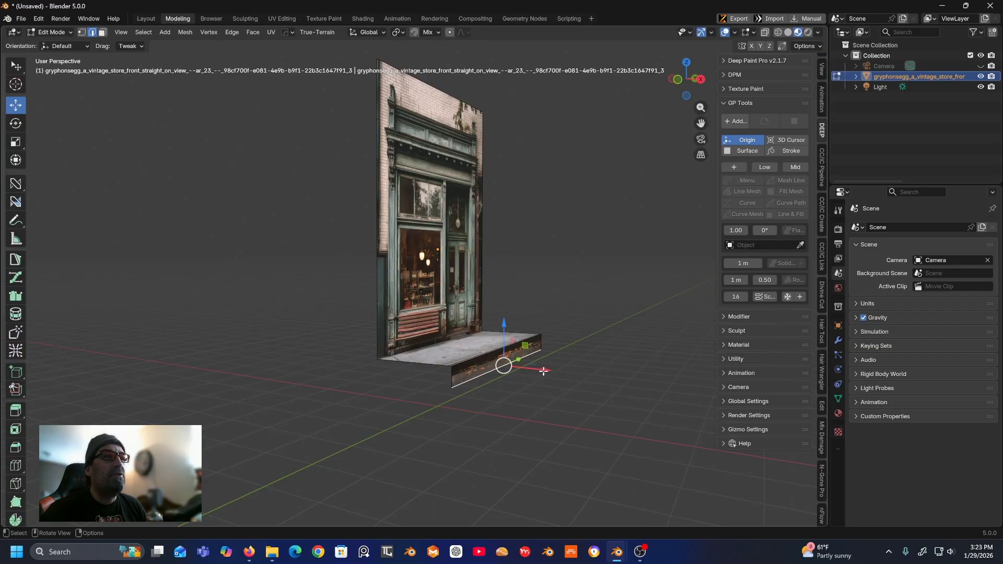
key("e")
key("x")
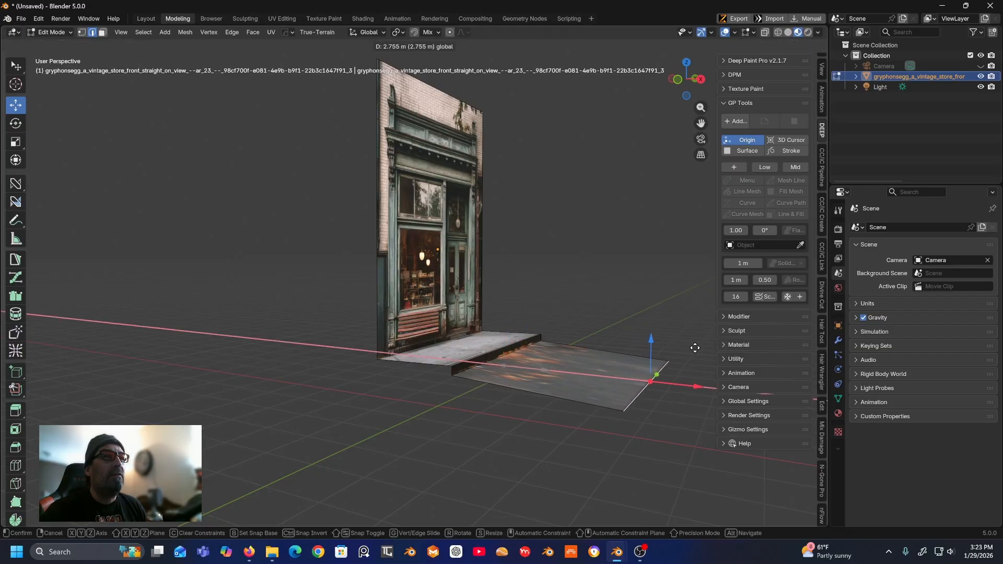
left_click(680, 341)
left_click_drag(669, 342, 667, 333)
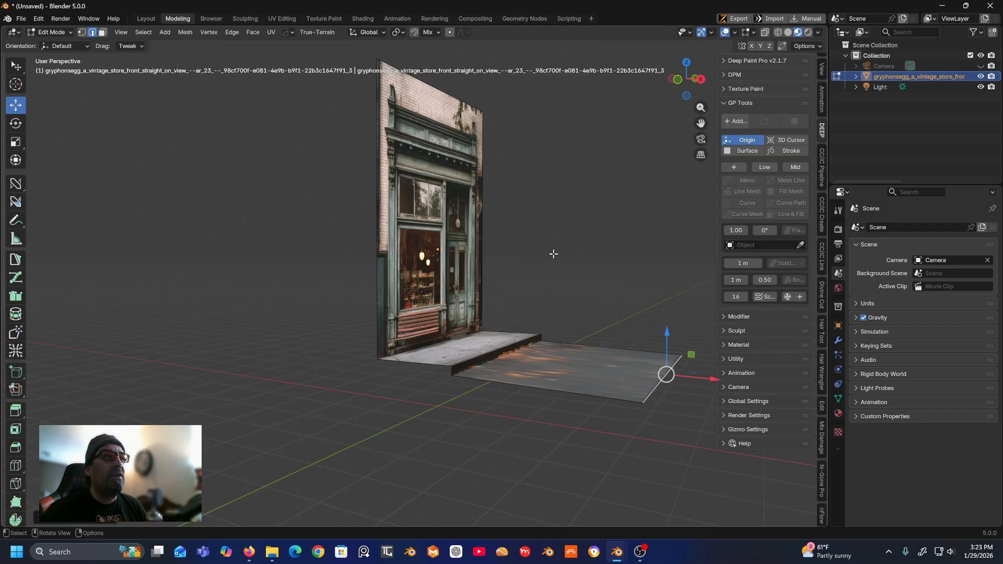
- Select the sidewalk, curb and street faces and separate the selection from the storefront into its own object
middle_click_drag(554, 254, 510, 287)
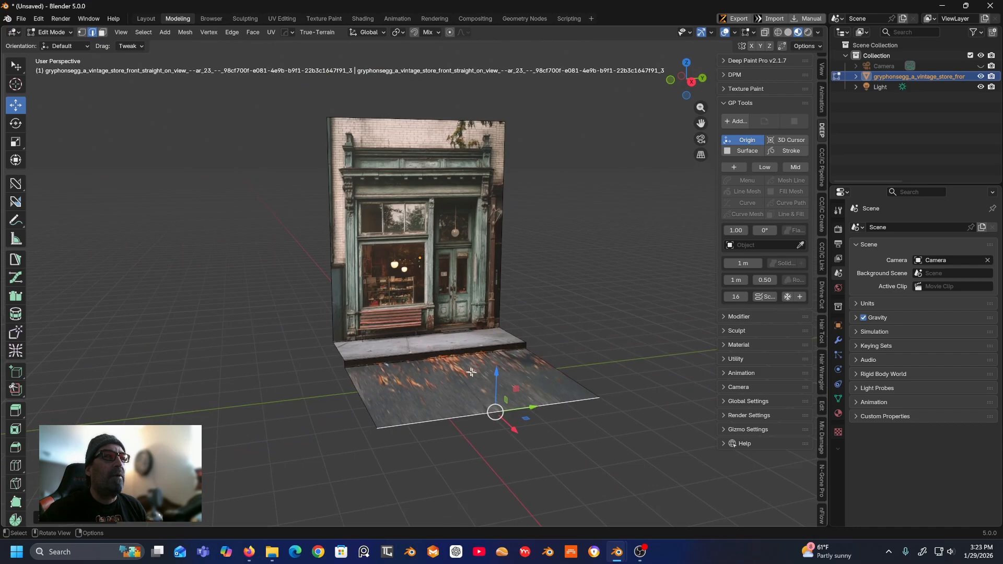
mouse_move(462, 327)
middle_mouse_down()
mouse_move(418, 328)
mouse_move(501, 327)
mouse_move(479, 336)
middle_mouse_up()
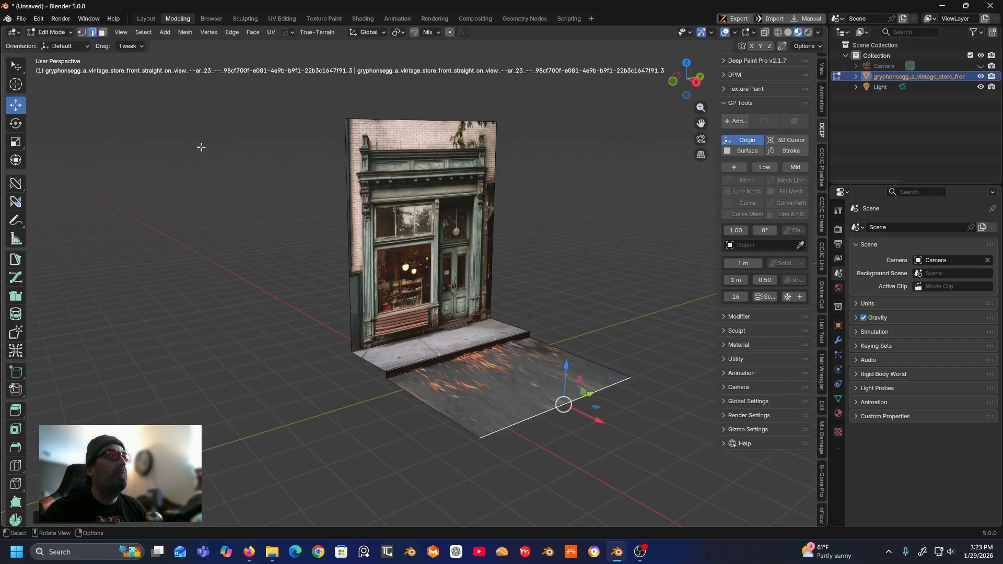
left_click(102, 33)
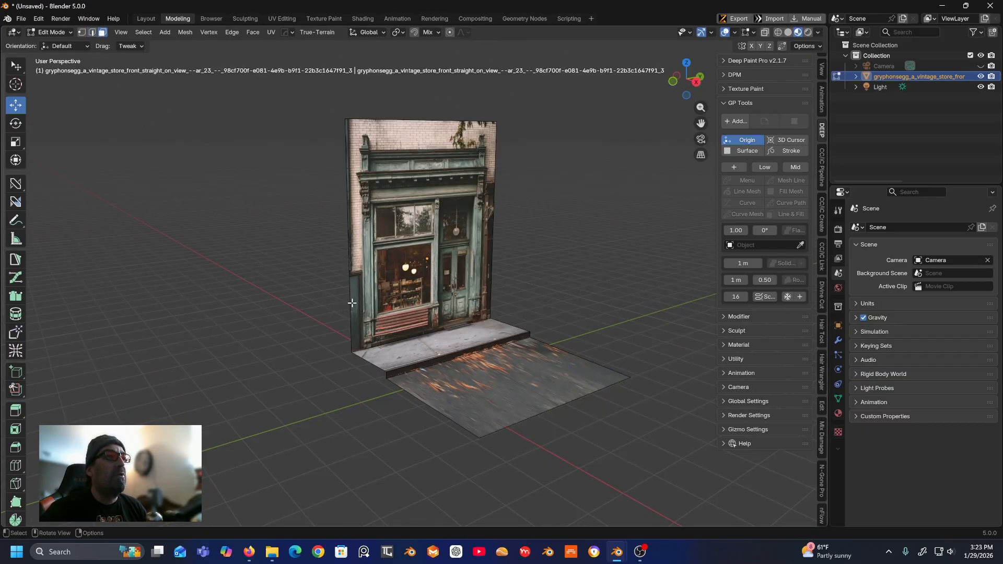
left_click(457, 343)
left_click(446, 359, "shift")
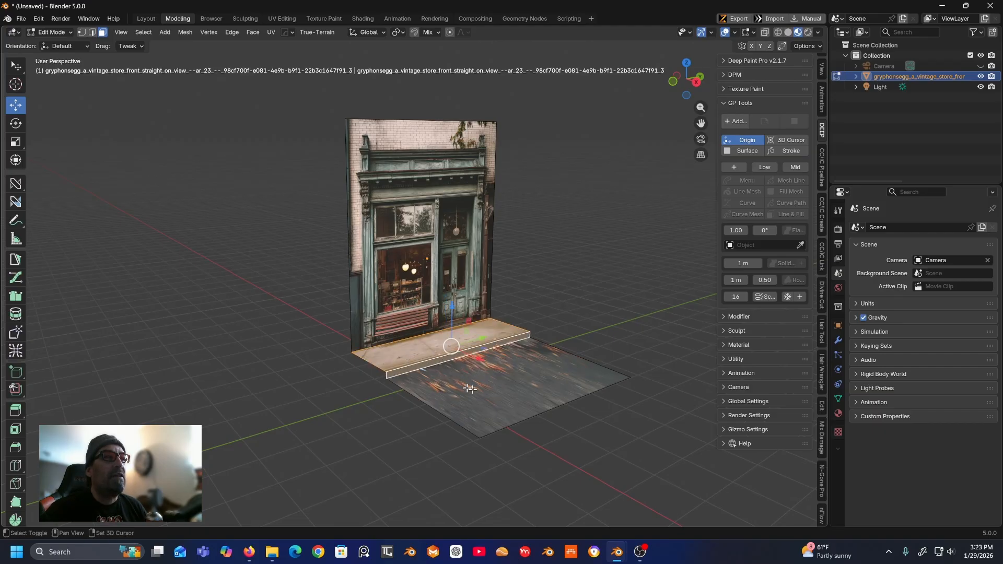
left_click(486, 390, "shift")
right_click(487, 389)
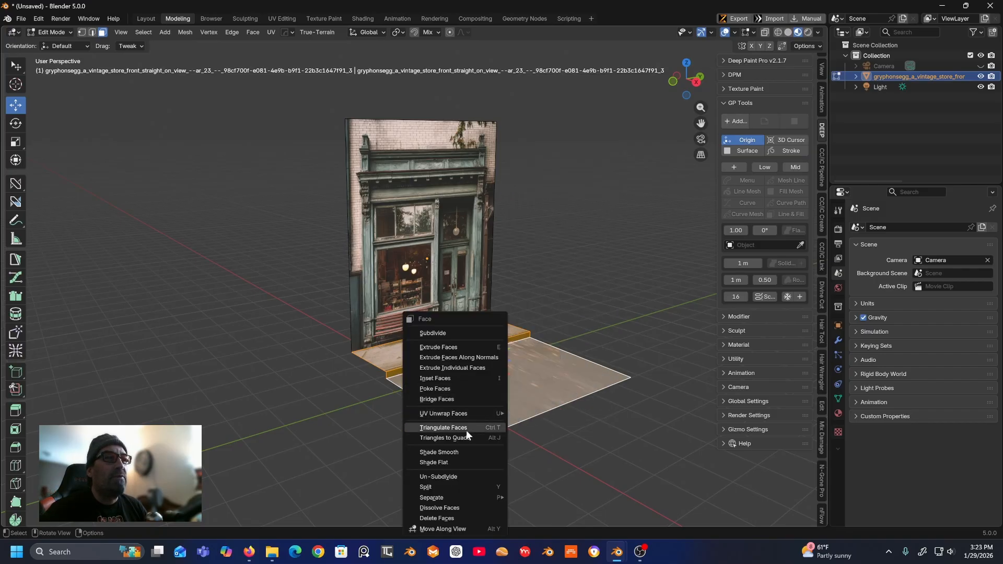
mouse_move(448, 500)
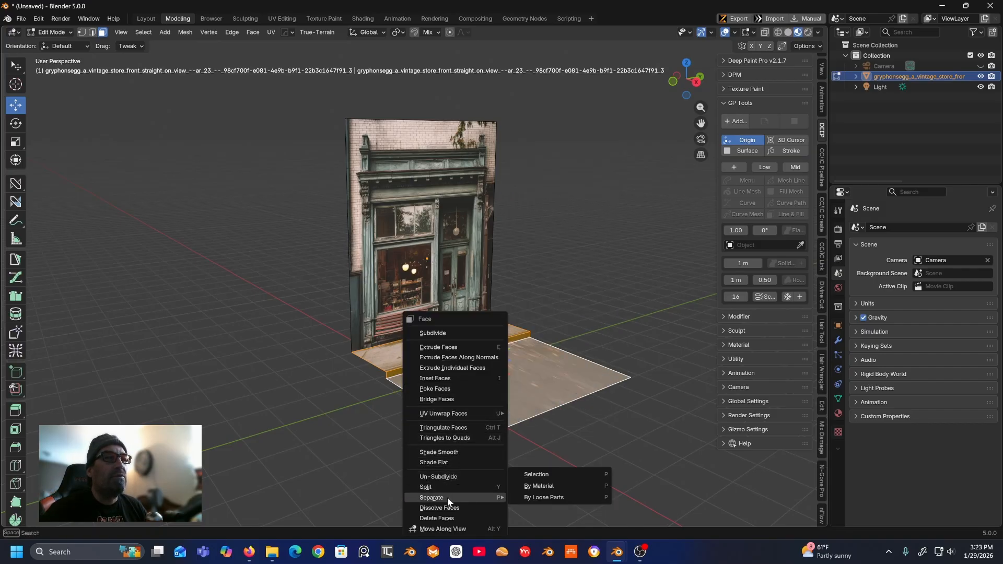
left_click(537, 476)
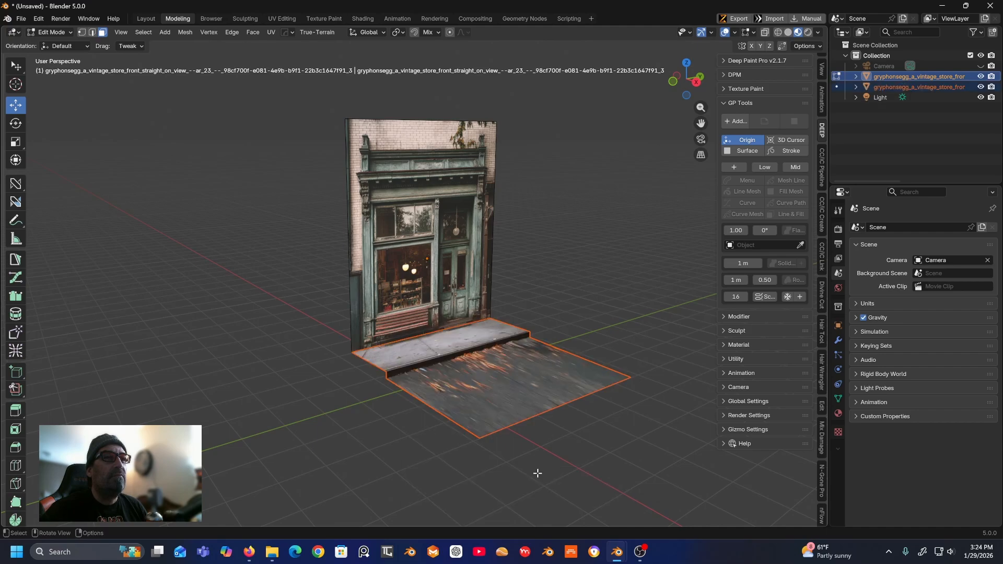
- Return to Object Mode, check that the wall and the street are separate objects, and select the storefront wall
left_click(57, 32)
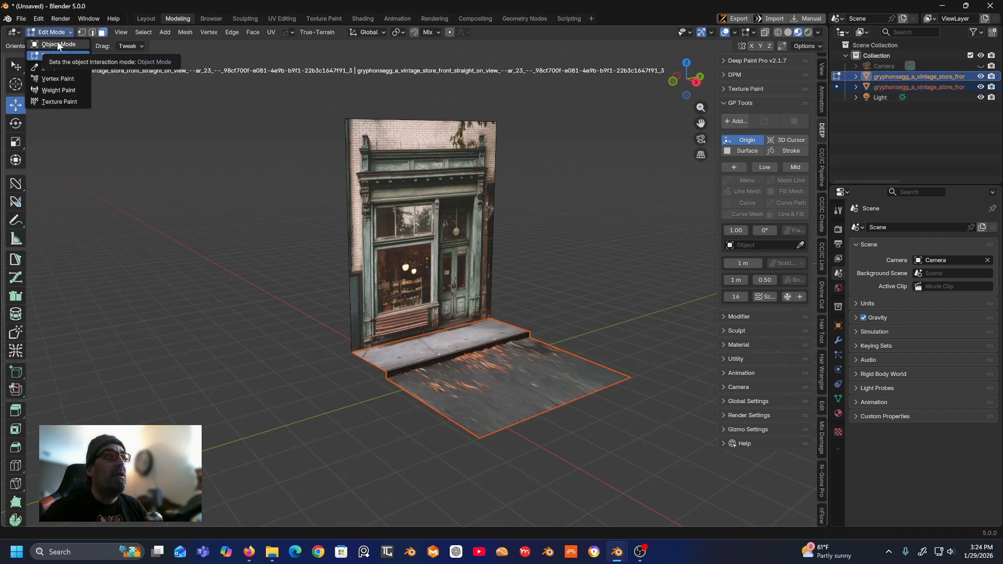
left_click(56, 45)
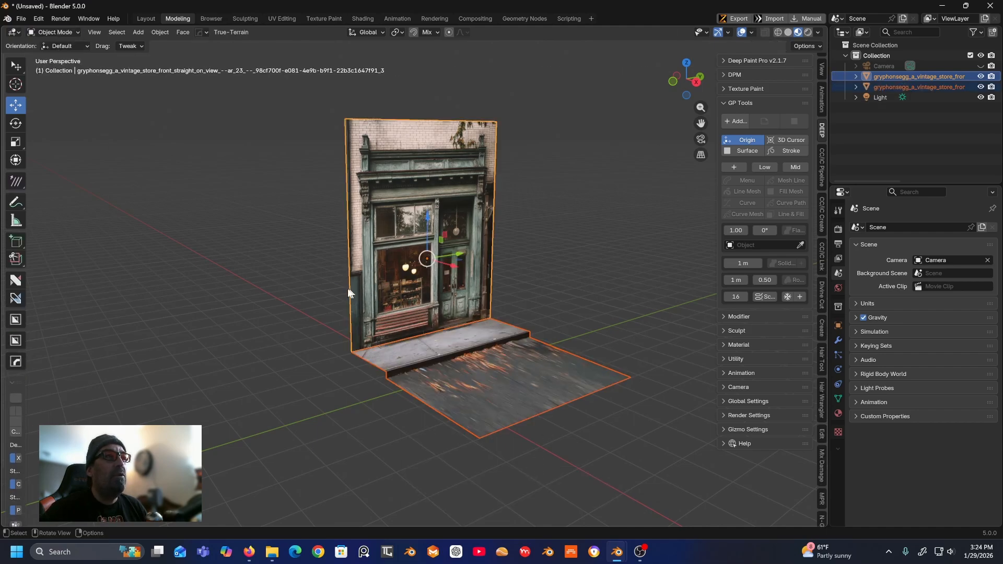
left_click(321, 280)
left_click(411, 268)
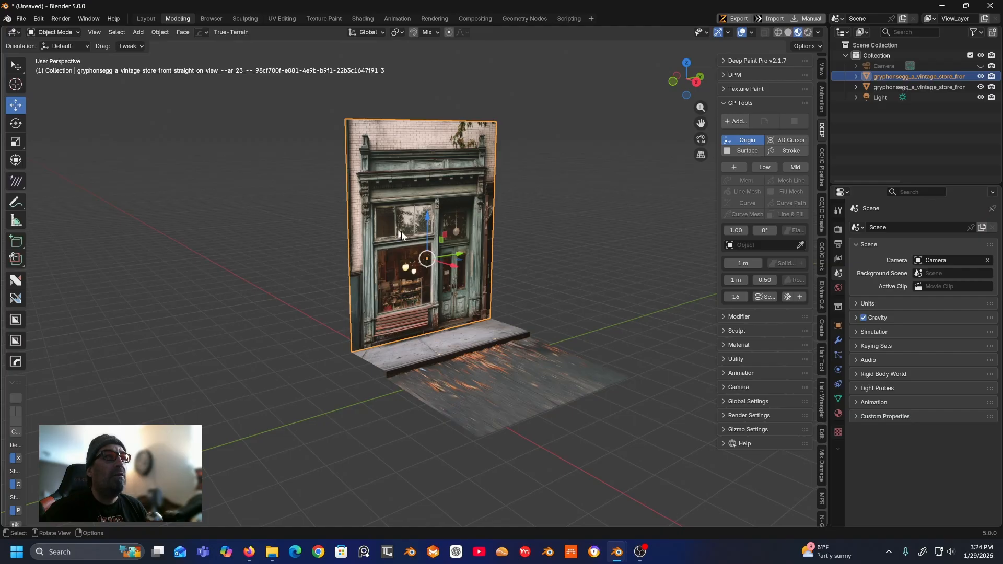
left_click(474, 345)
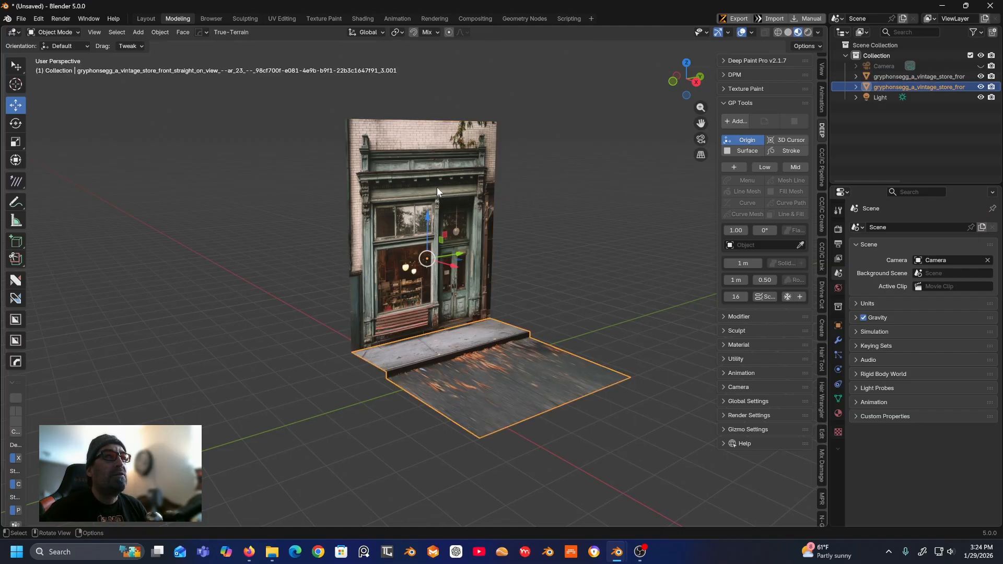
left_click(440, 209)
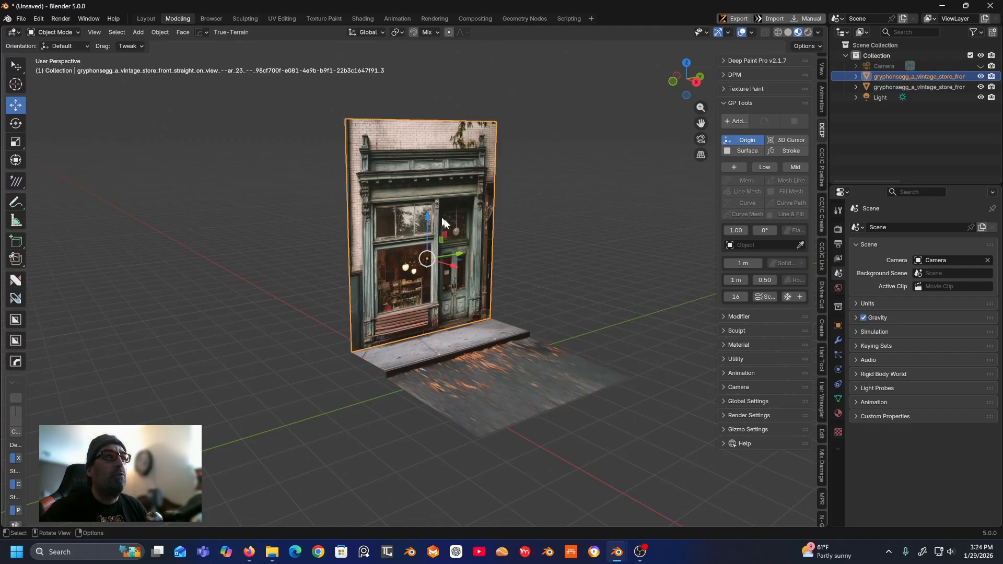
- In Edit Mode and a straight-on right view, add a horizontal loop cut across the wall along the green facade's upper edge
left_click(62, 33)
left_click(54, 56)
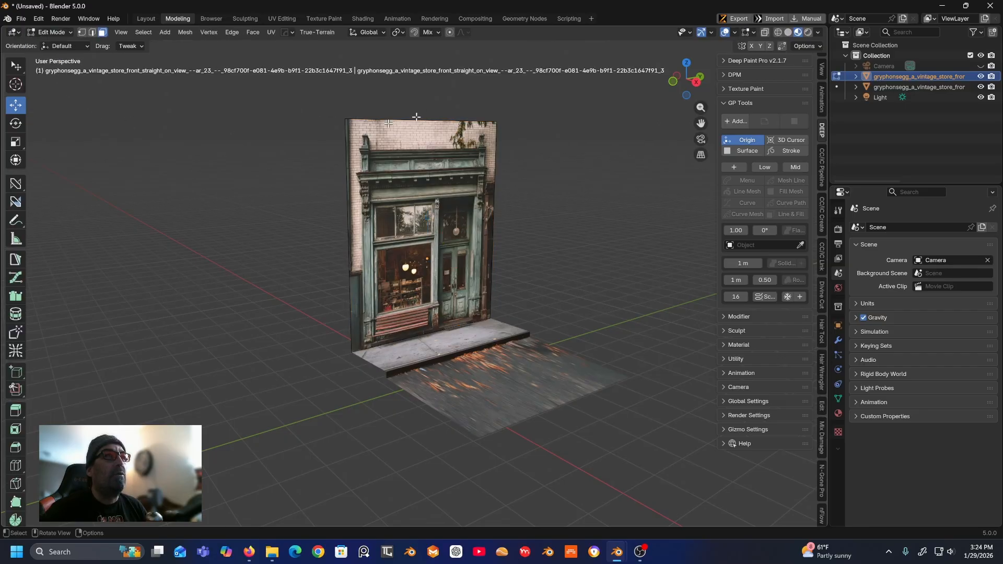
left_click(695, 82)
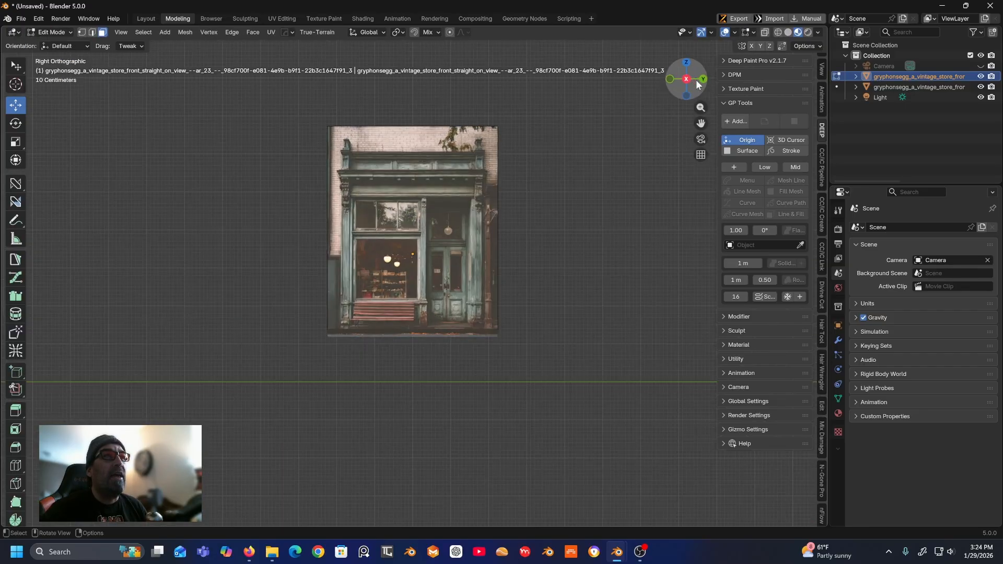
scroll(453, 207, "up", 3)
scroll(452, 207, "up", 1)
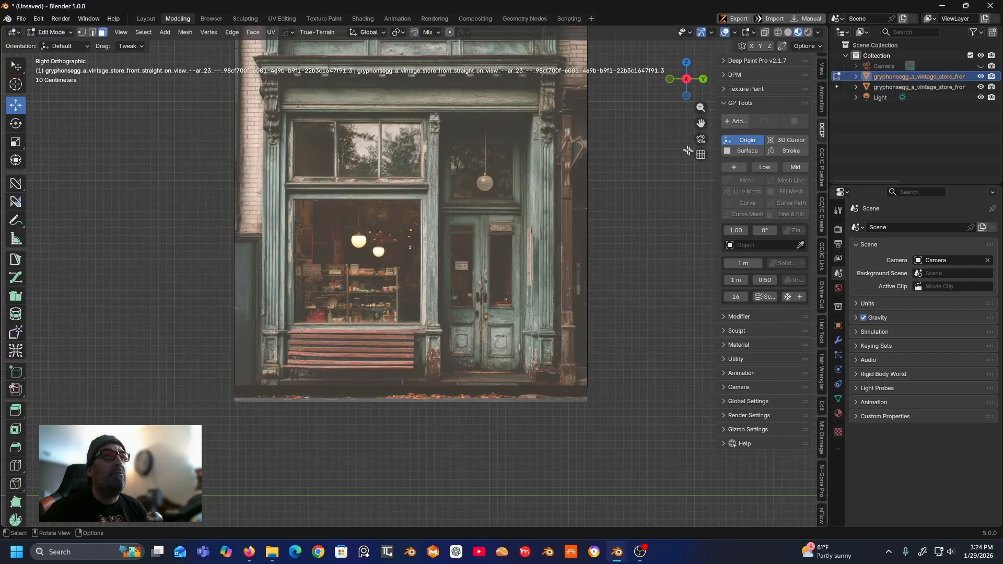
key("ctrl+f")
middle_click_drag(311, 42, 304, 127, "shift")
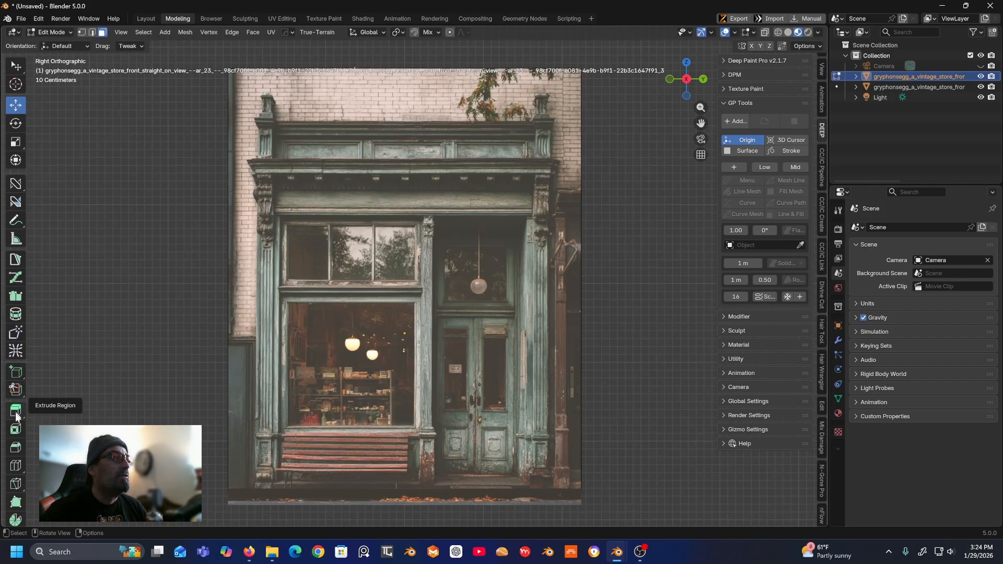
left_click(16, 466)
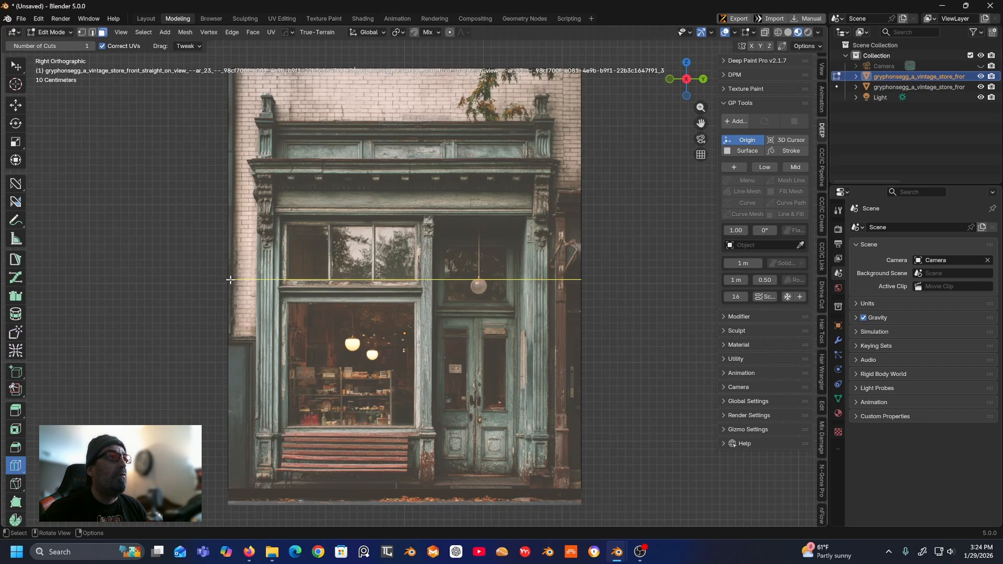
left_click_drag(230, 280, 230, 120)
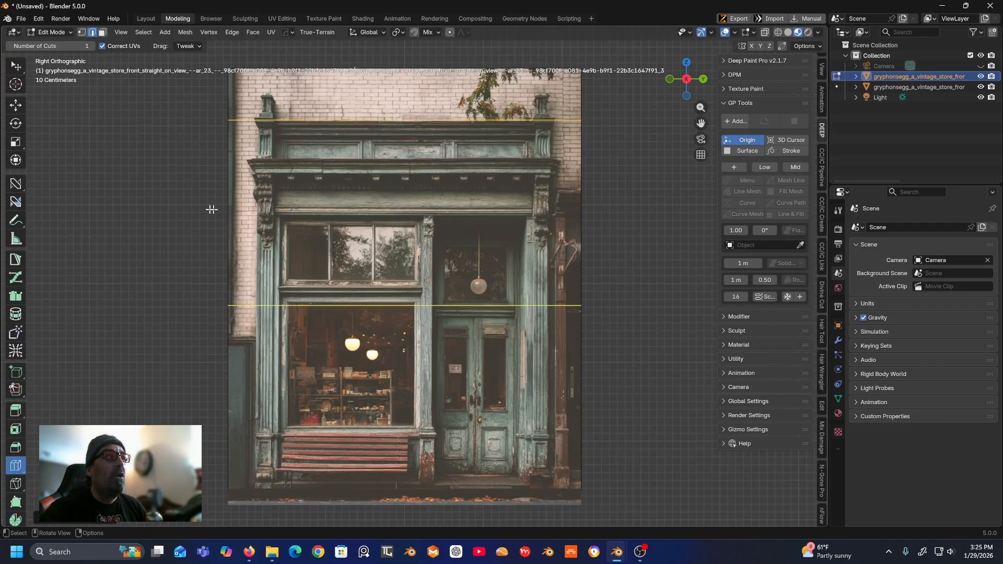
- Add vertical loop cuts along both outer edges of the green facade and a horizontal loop cut just above its base
left_click_drag(401, 71, 256, 93)
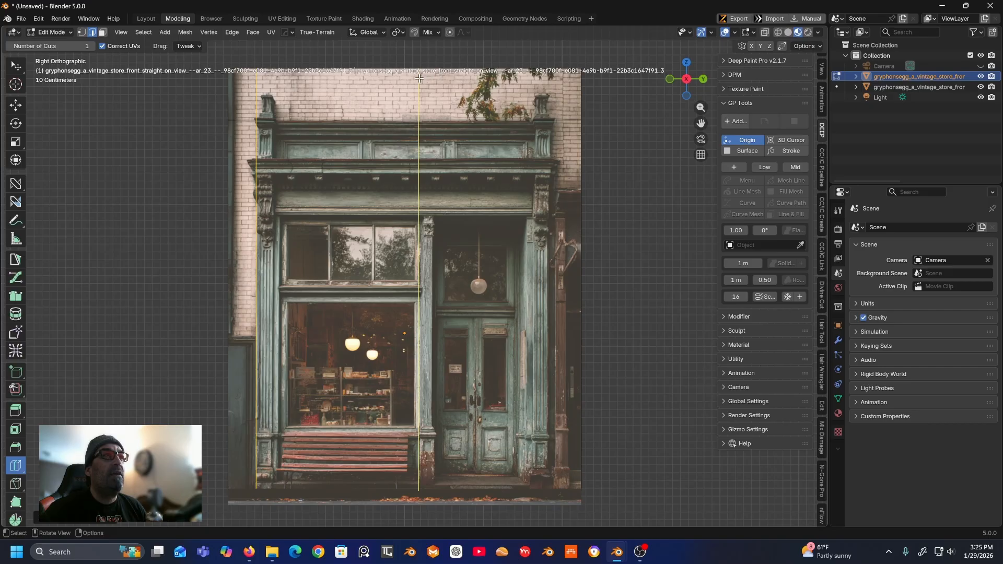
left_click_drag(420, 78, 550, 92)
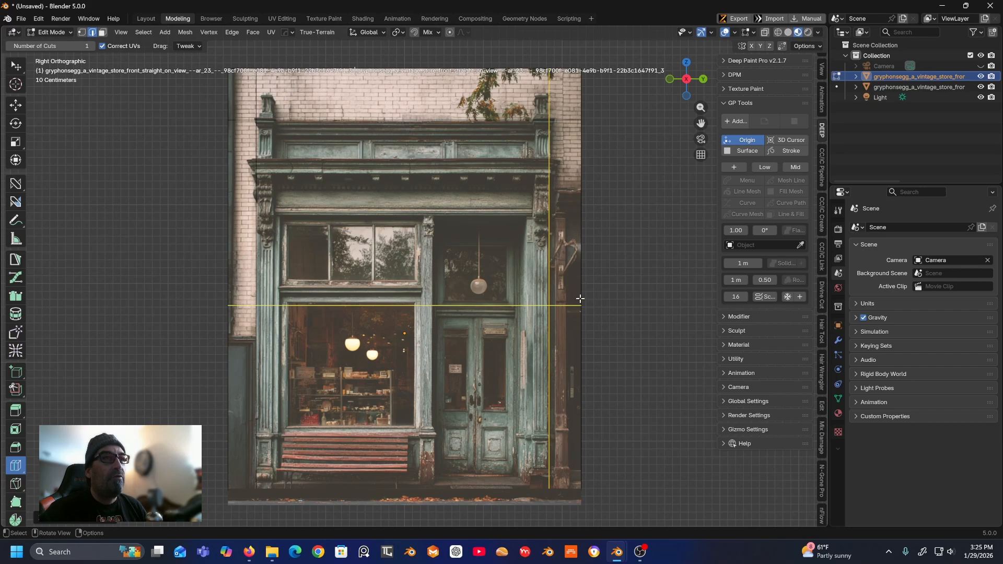
left_click_drag(583, 306, 554, 490)
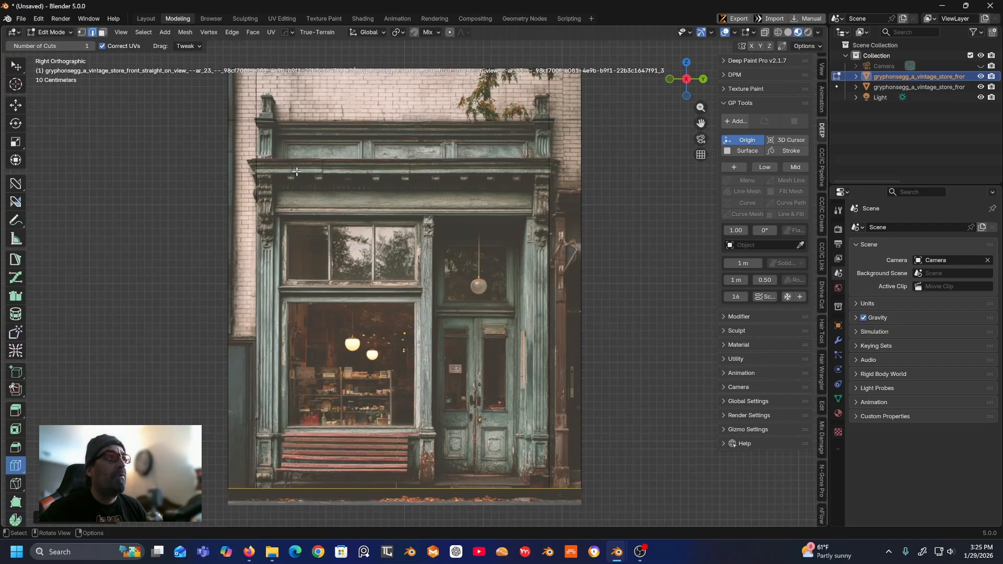
- Select the green facade face and the thin strip beneath it, and extrude both slightly outward from the brick wall
middle_click_drag(296, 171, 332, 187)
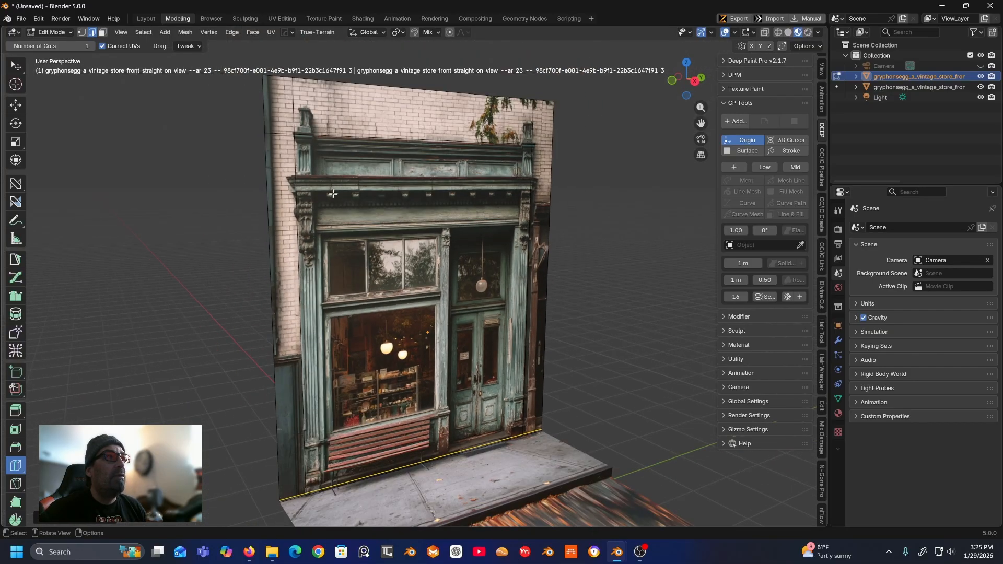
left_click(103, 32)
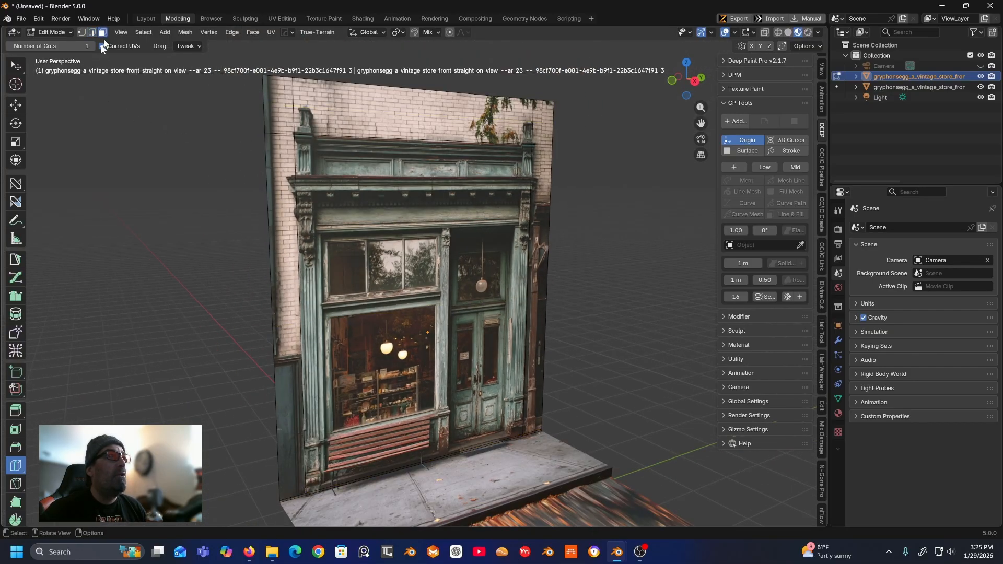
left_click(20, 72)
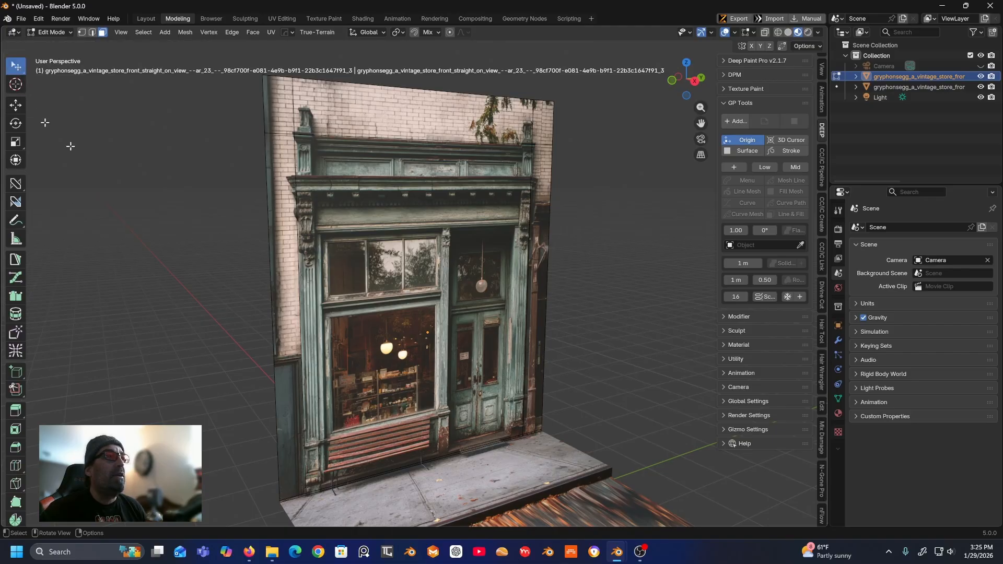
left_click(367, 158)
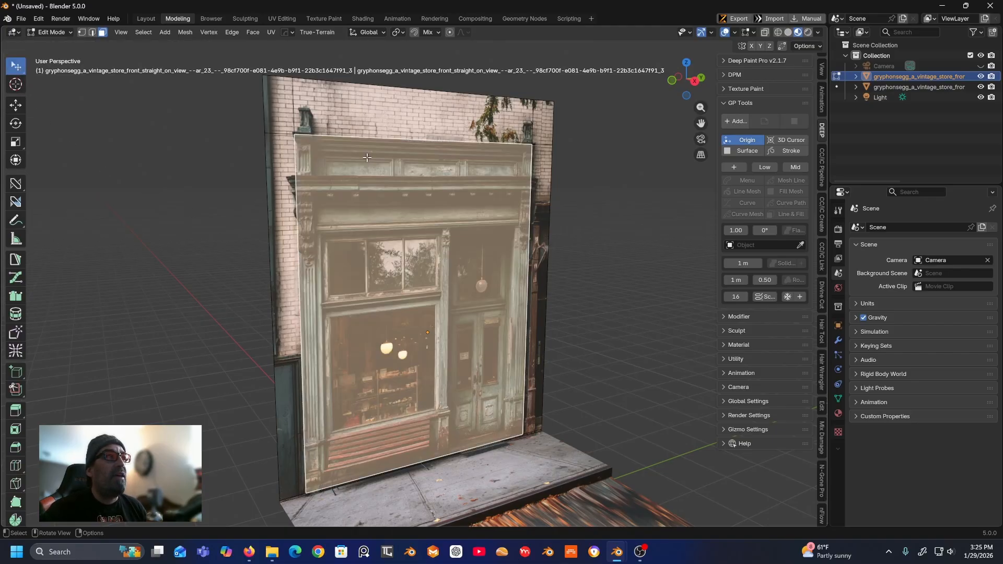
middle_click_drag(373, 389, 374, 279)
scroll(352, 414, "up", 1)
scroll(348, 378, "up", 1)
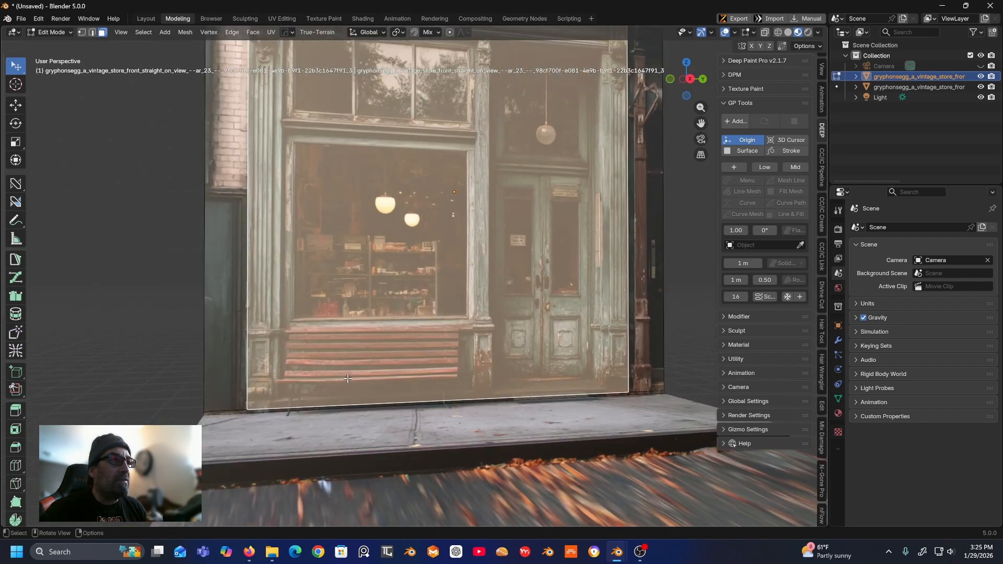
left_click(271, 411, "shift")
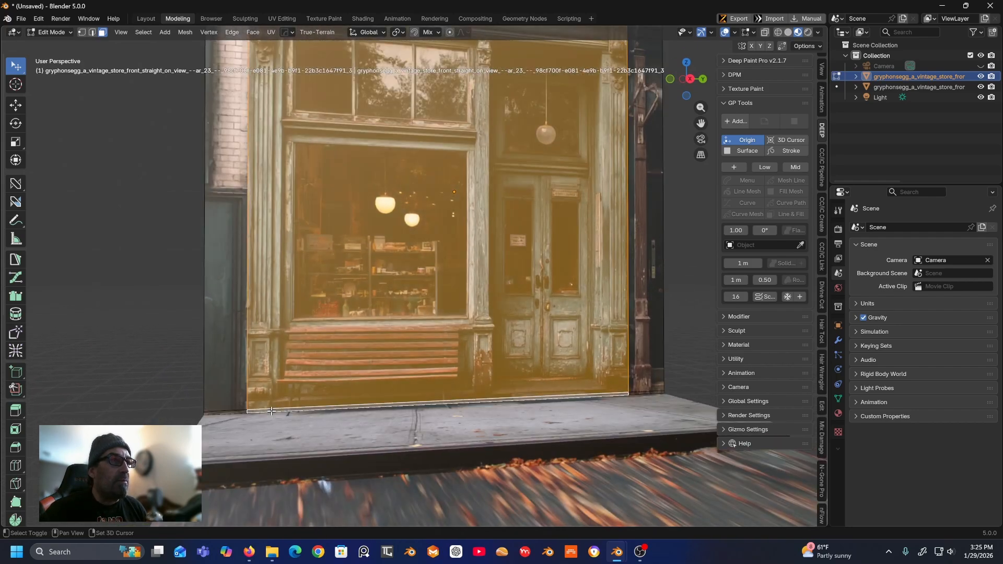
middle_click_drag(325, 312, 345, 322)
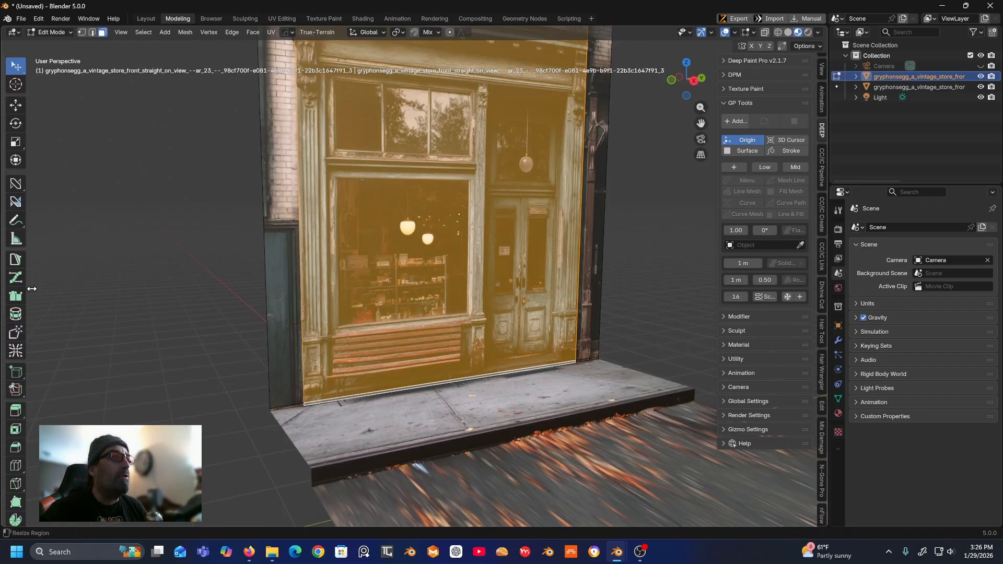
left_click(16, 411)
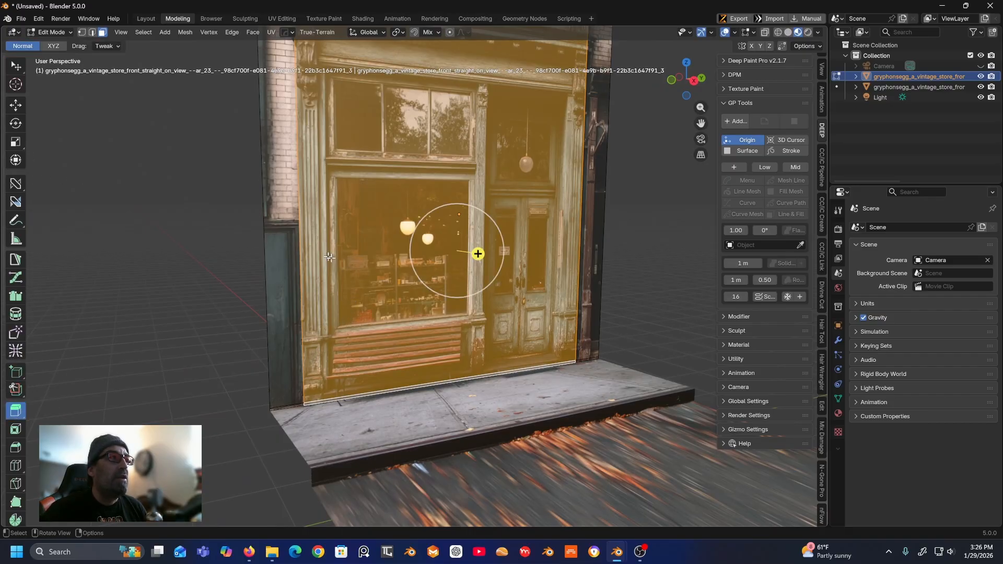
middle_click_drag(450, 198, 440, 273, "shift")
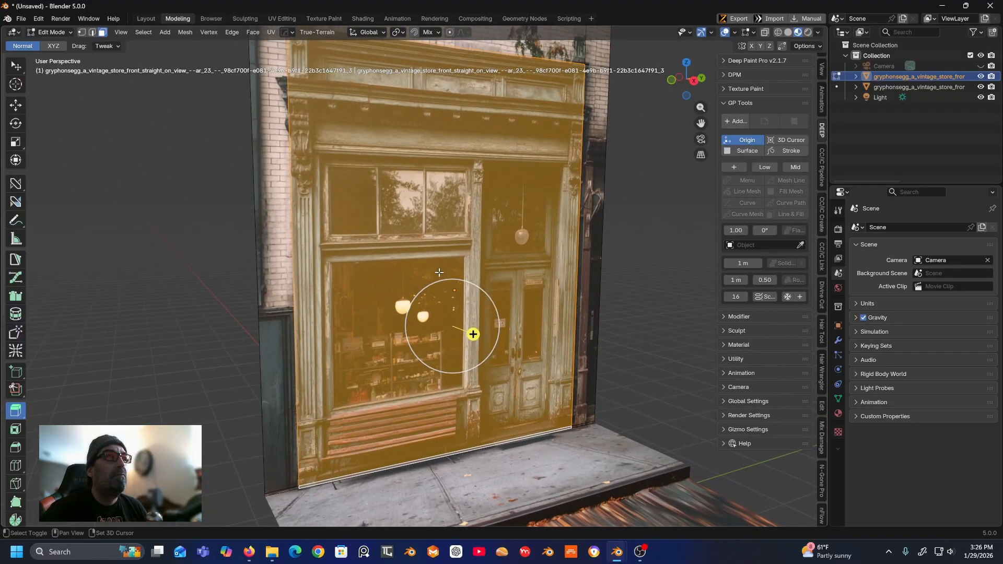
scroll(440, 272, "down", 1)
mouse_move(467, 325)
left_mouse_down()
mouse_move(489, 328)
mouse_move(476, 329)
left_mouse_up()
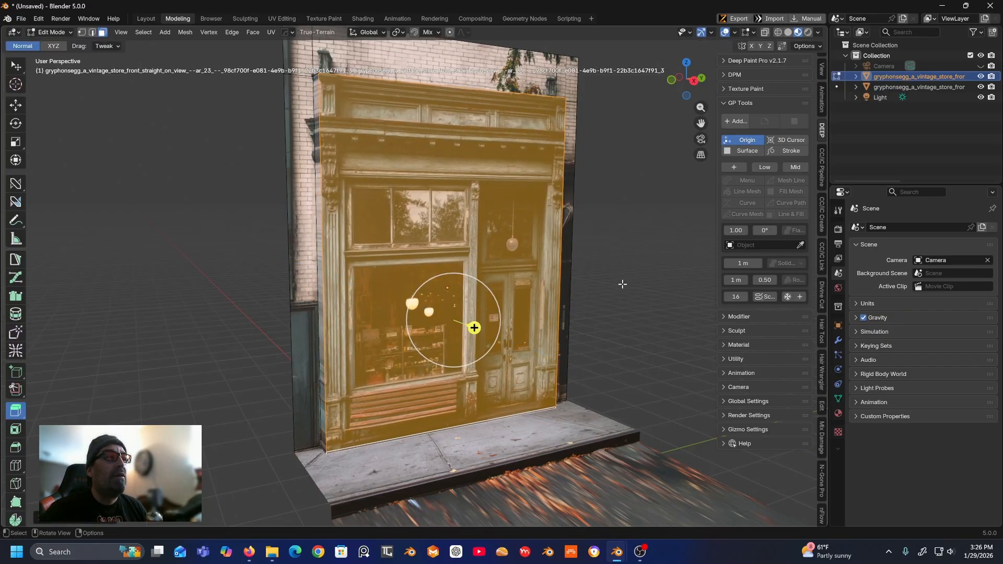
left_click(622, 284)
- Add the extrusion's top and side faces, including the small ones at the base, and separate the selection into its own object
middle_click_drag(605, 285, 605, 309)
left_click(448, 154)
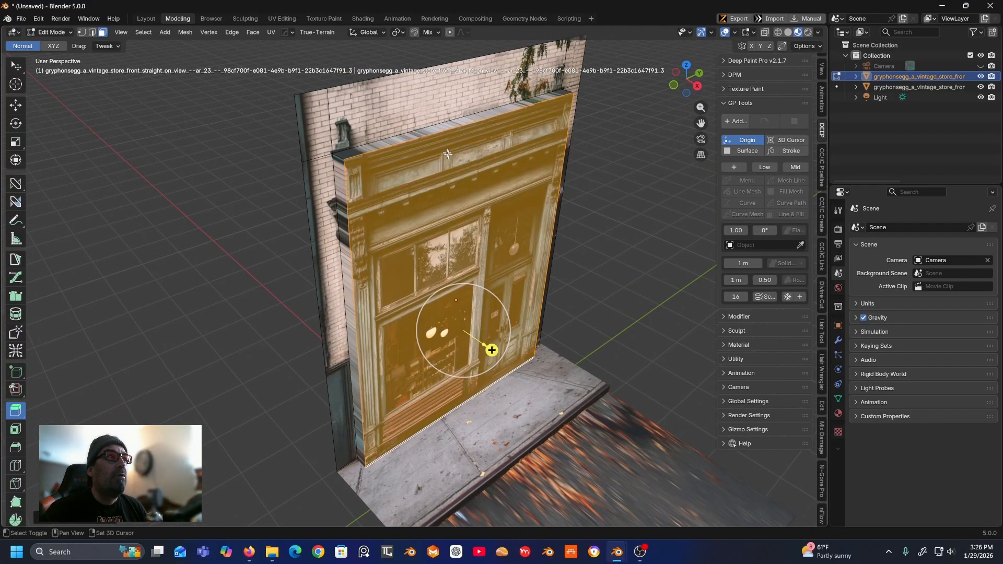
left_click(441, 129, "shift")
left_click(343, 173, "shift")
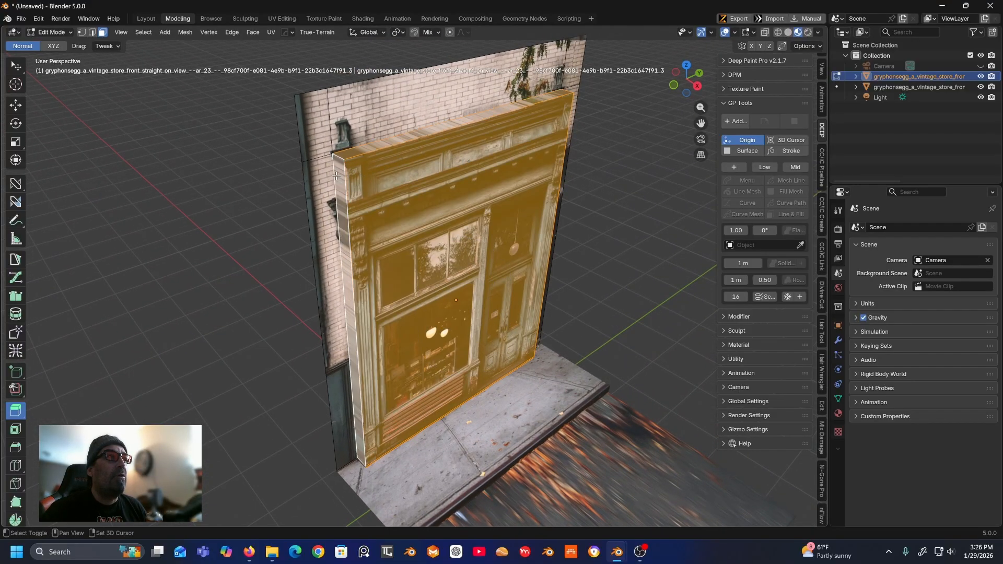
middle_click_drag(360, 246, 343, 220)
scroll(339, 313, "up", 1)
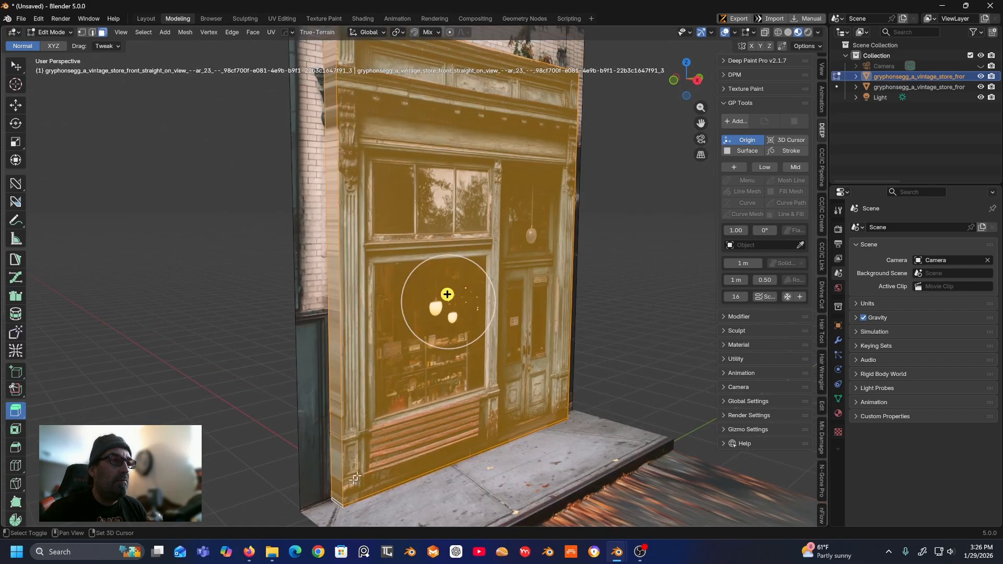
middle_click_drag(337, 503, 403, 388)
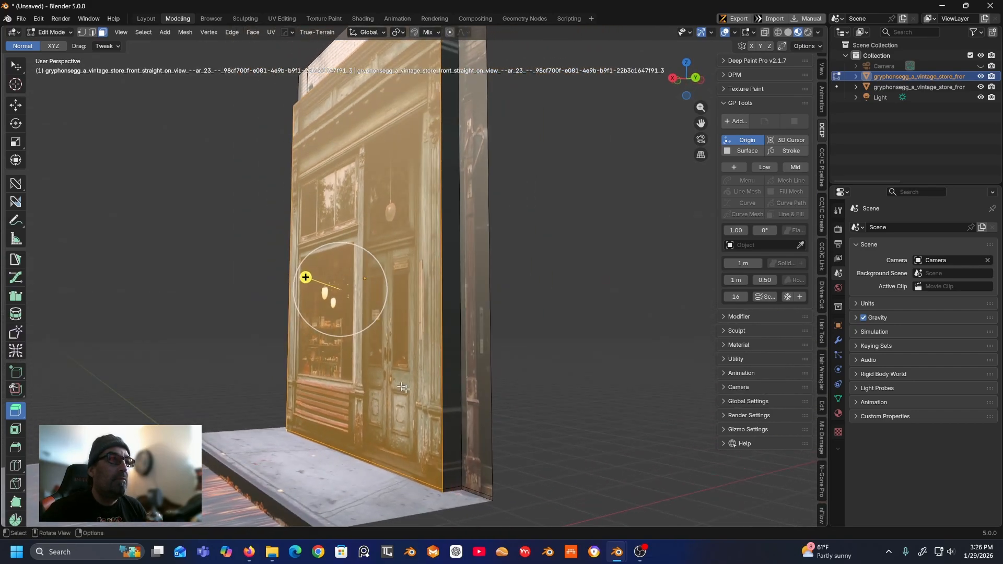
left_click(454, 412, "shift")
left_click(456, 488, "shift")
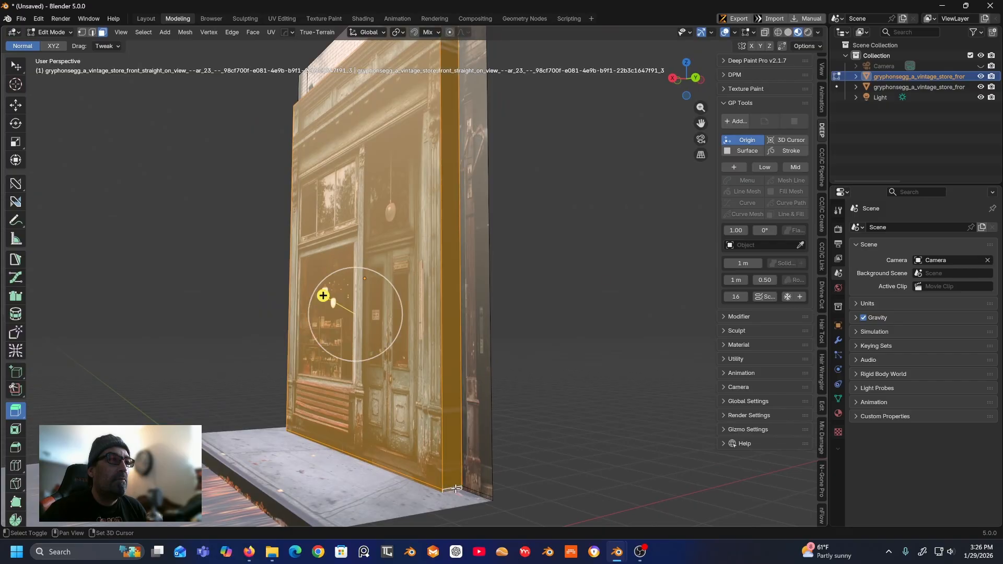
middle_click_drag(468, 450, 459, 224)
right_click(459, 221)
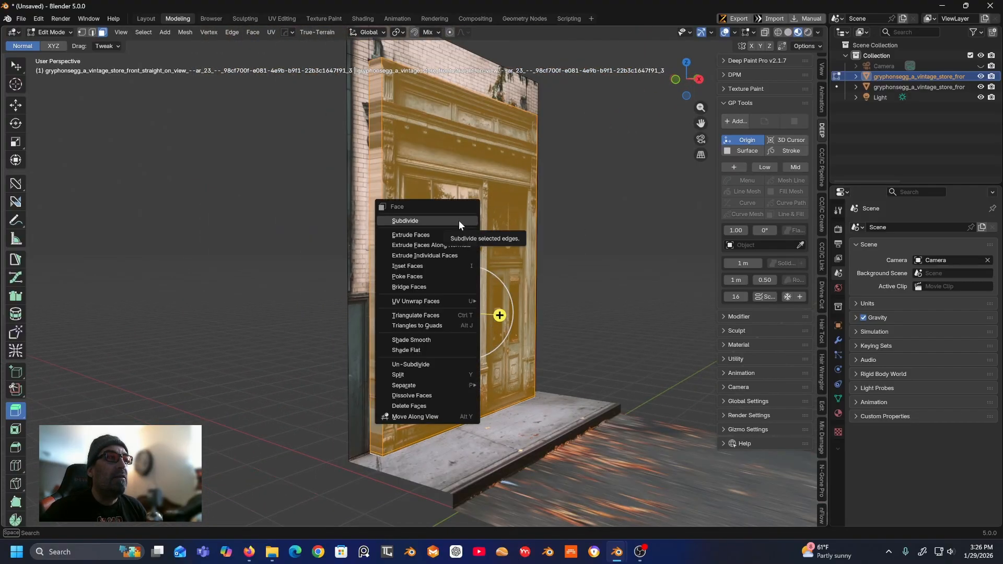
mouse_move(425, 386)
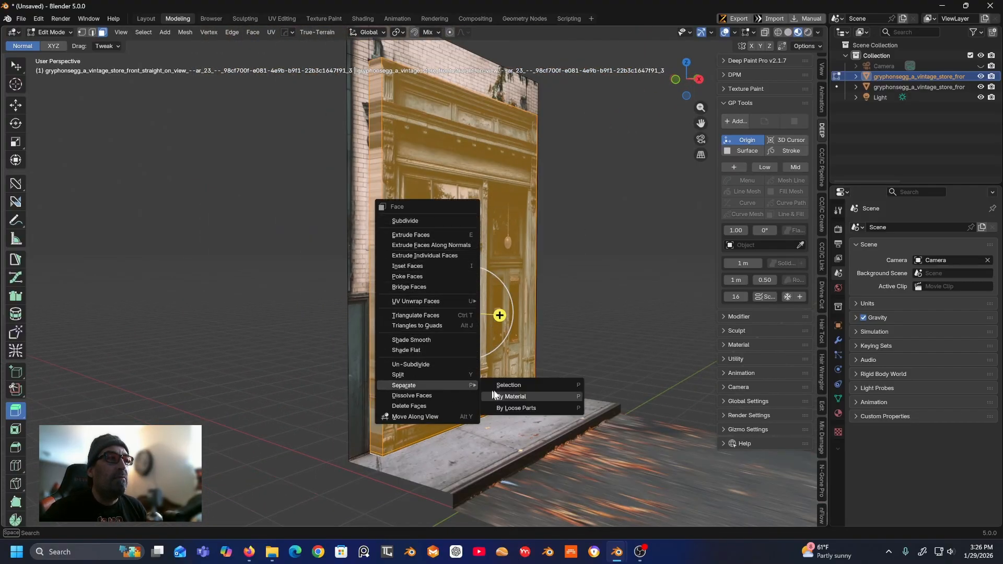
left_click(515, 385)
middle_click_drag(538, 317, 489, 258)
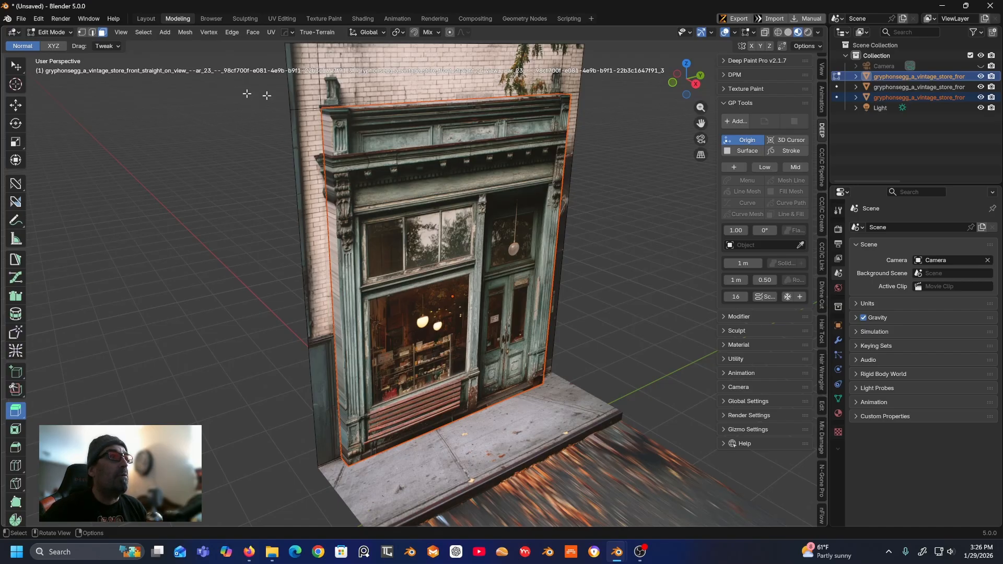
- Return to Object Mode and select the separated green facade object
left_click(51, 32)
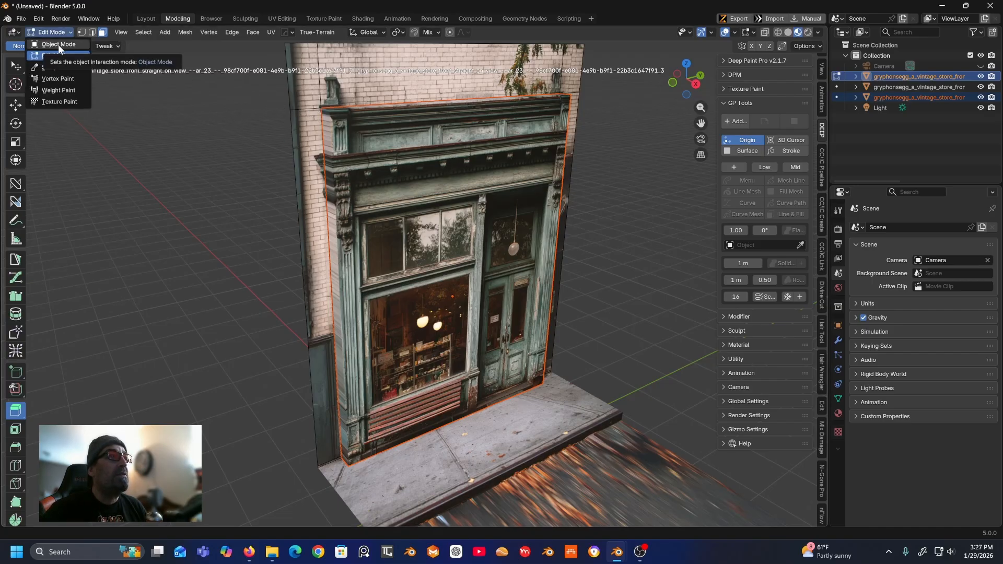
left_click(58, 45)
left_click(313, 145)
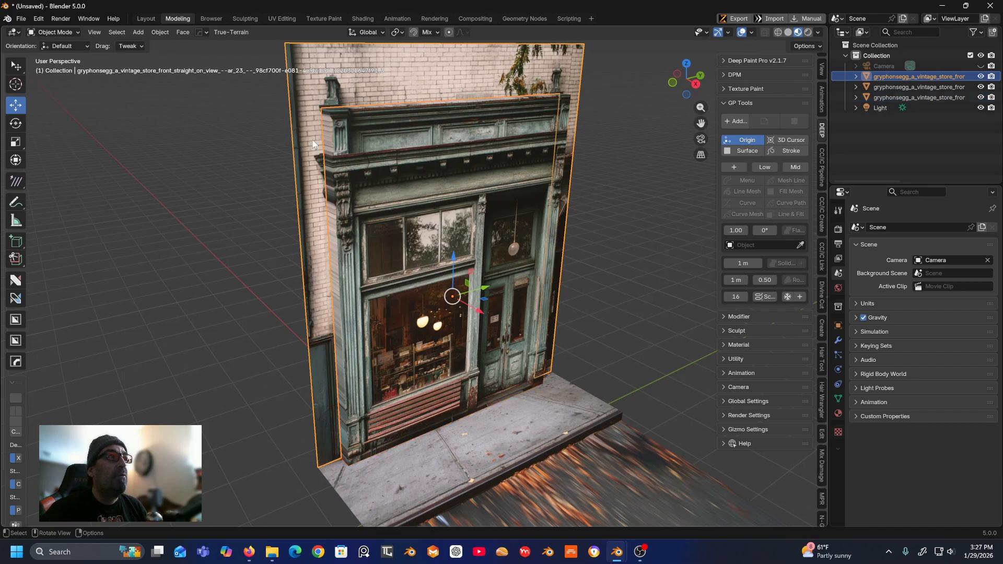
left_click(435, 155)
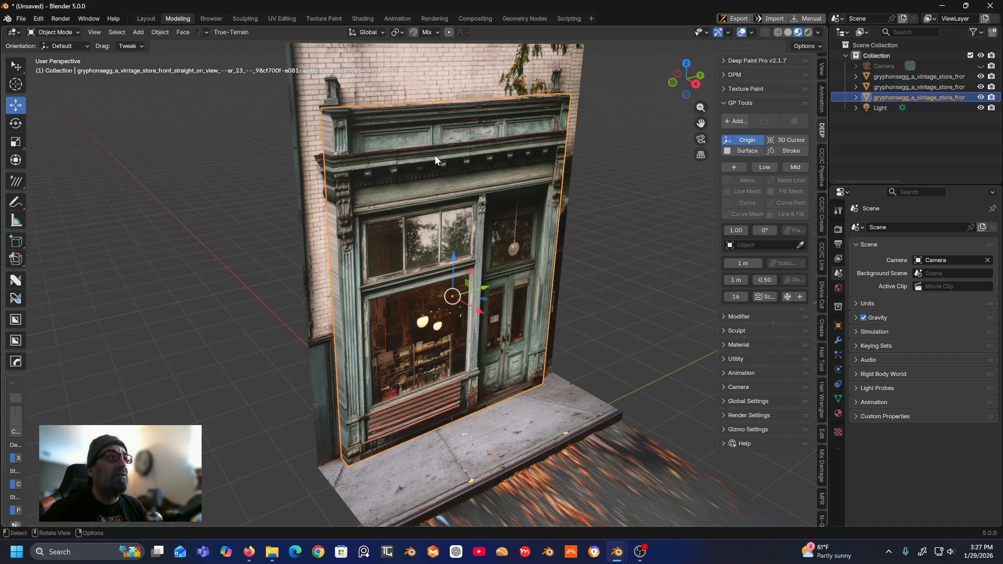
- Select the green facade object and switch it to Edit Mode
left_click(444, 446)
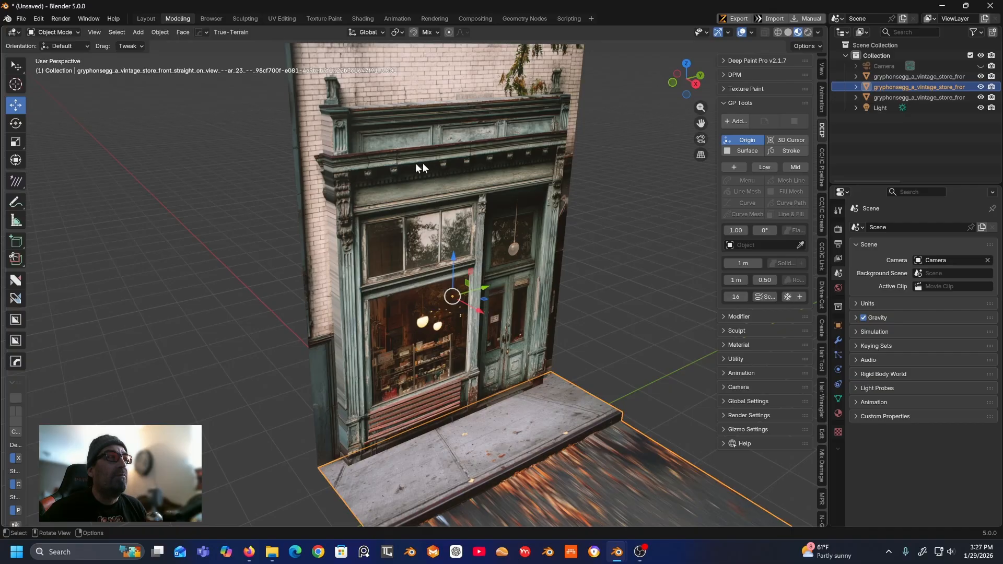
left_click(414, 208)
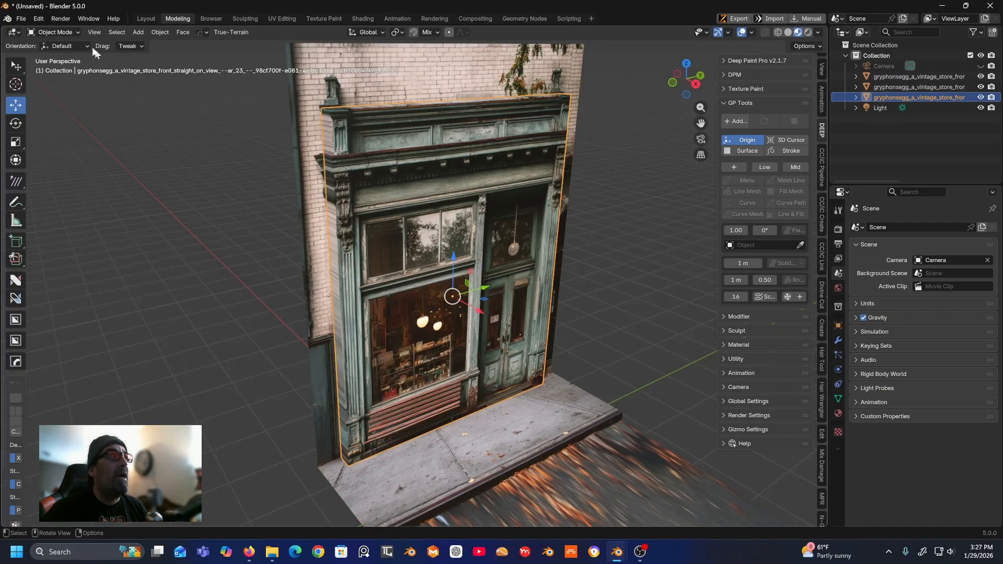
left_click(73, 31)
left_click(72, 55)
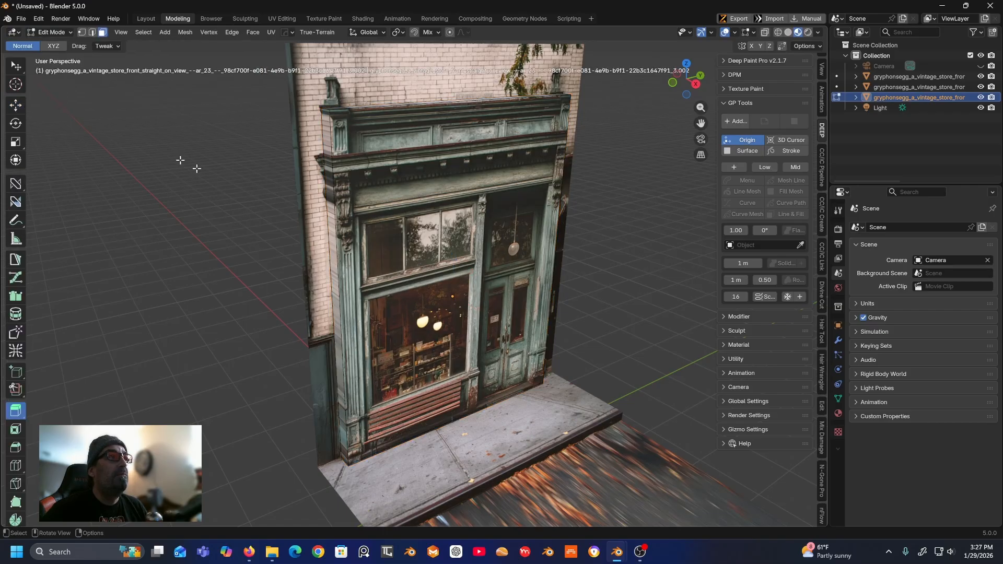
- In the straight-on right view, add two horizontal loop cuts across the facade, along the upper and lower edges of the projecting cornice
left_click(696, 86)
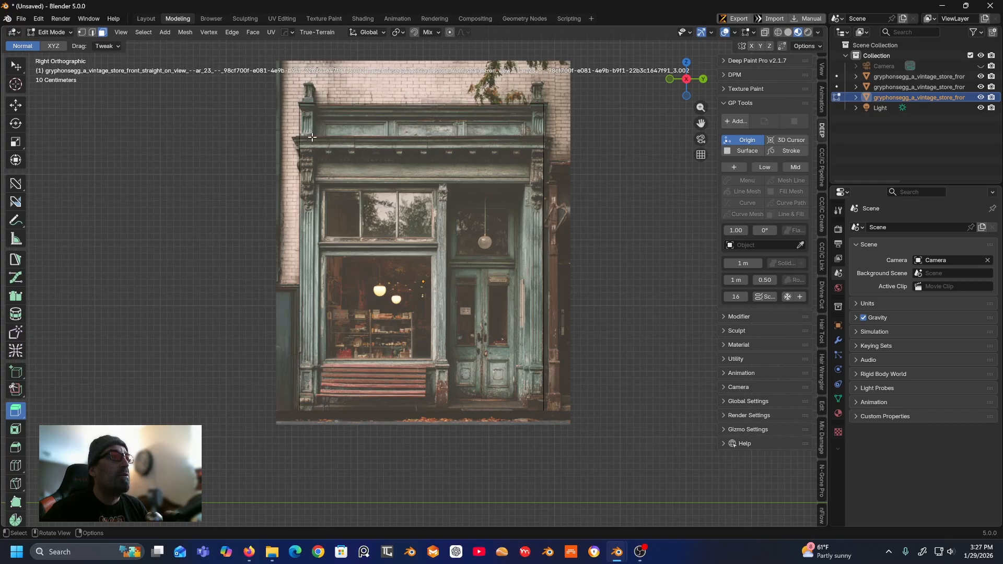
left_click(16, 469)
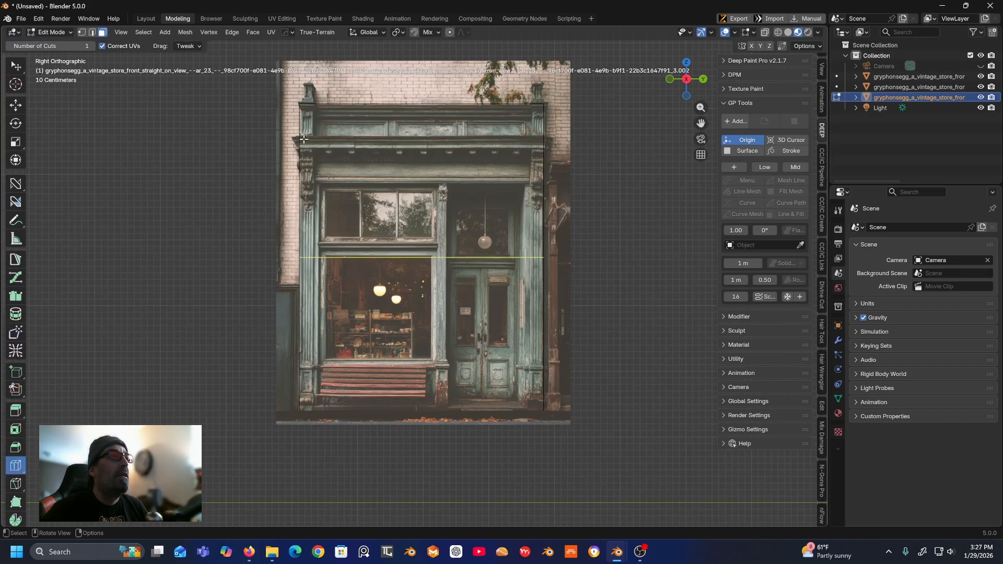
left_click_drag(309, 251, 312, 128)
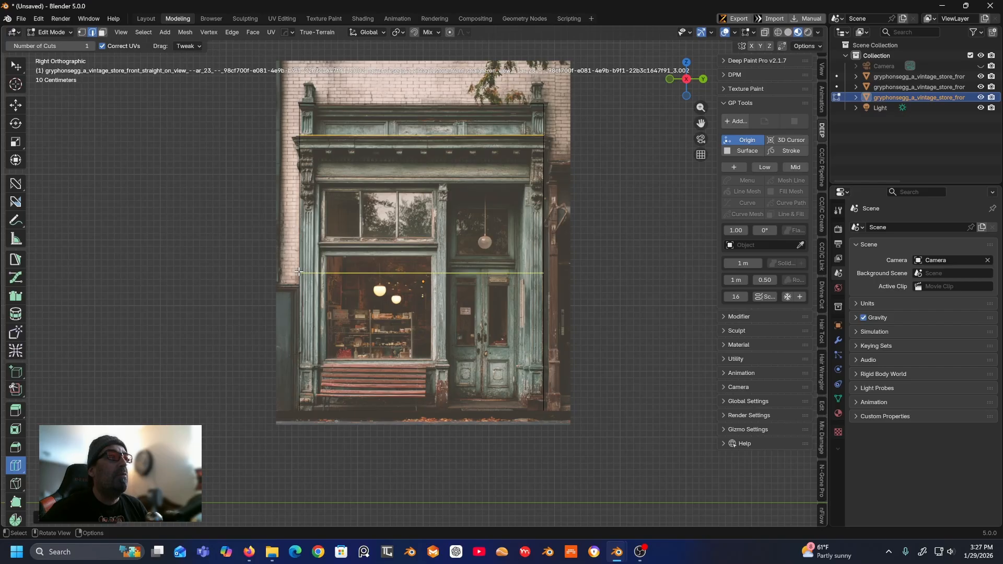
left_click_drag(301, 272, 297, 147)
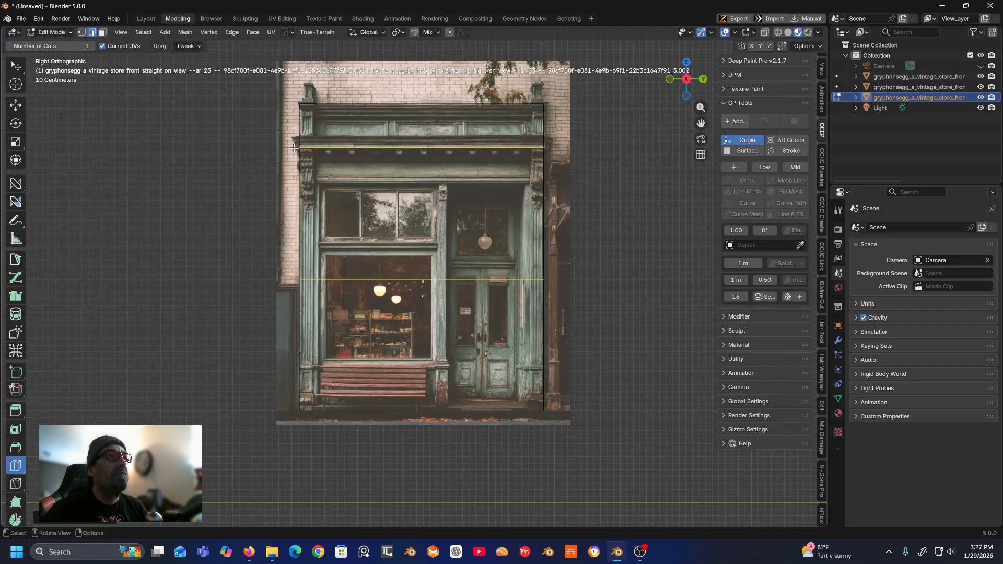
- Select the narrow cornice face between the two horizontal cuts and extrude it outward about 0.34 m
middle_click_drag(202, 201, 251, 238)
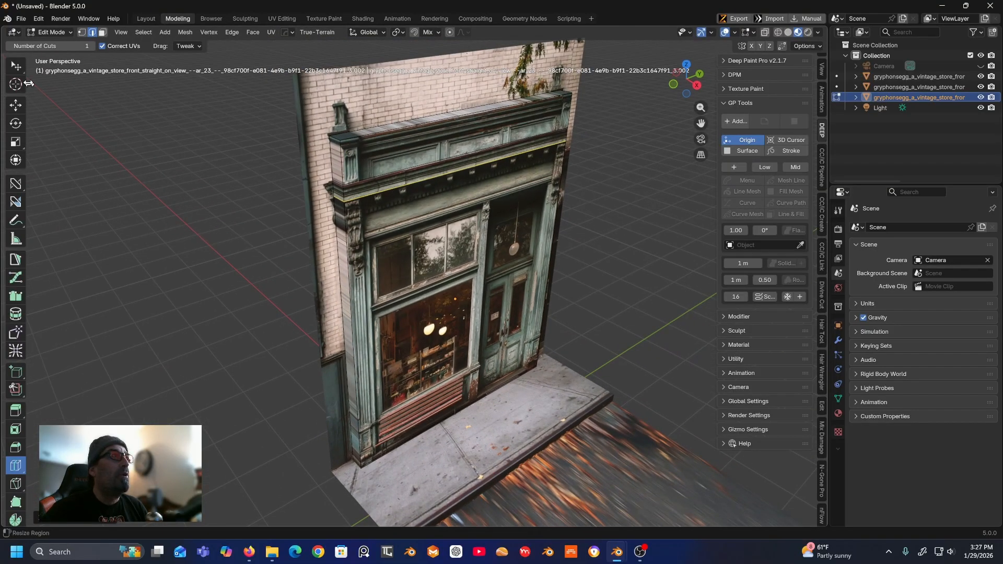
left_click(15, 66)
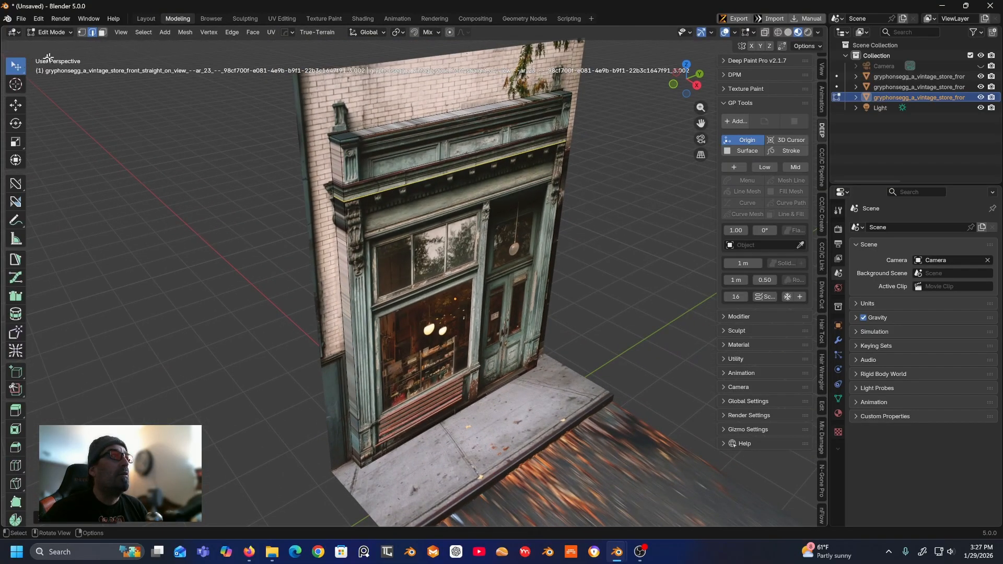
left_click(105, 32)
left_click(365, 185)
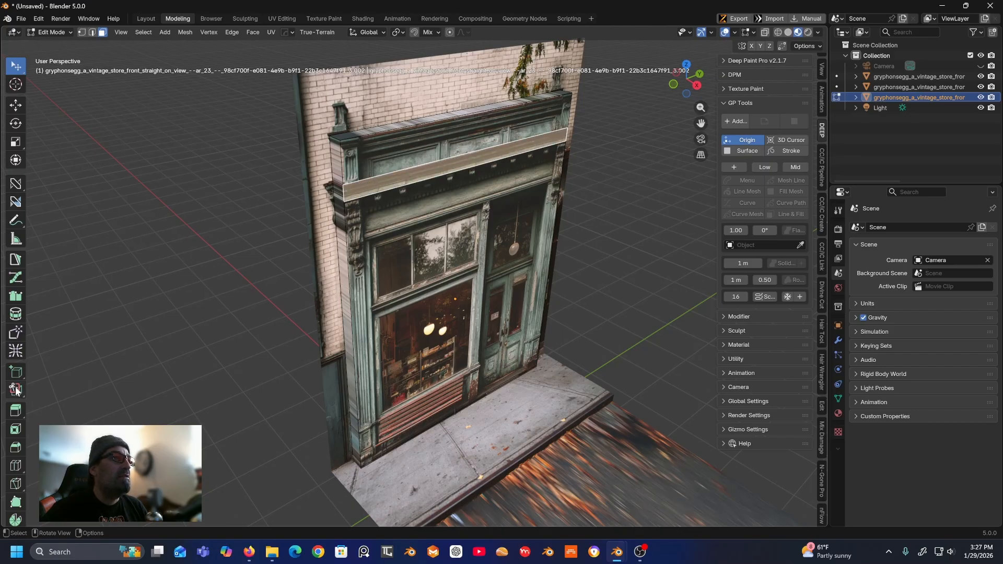
left_click(16, 412)
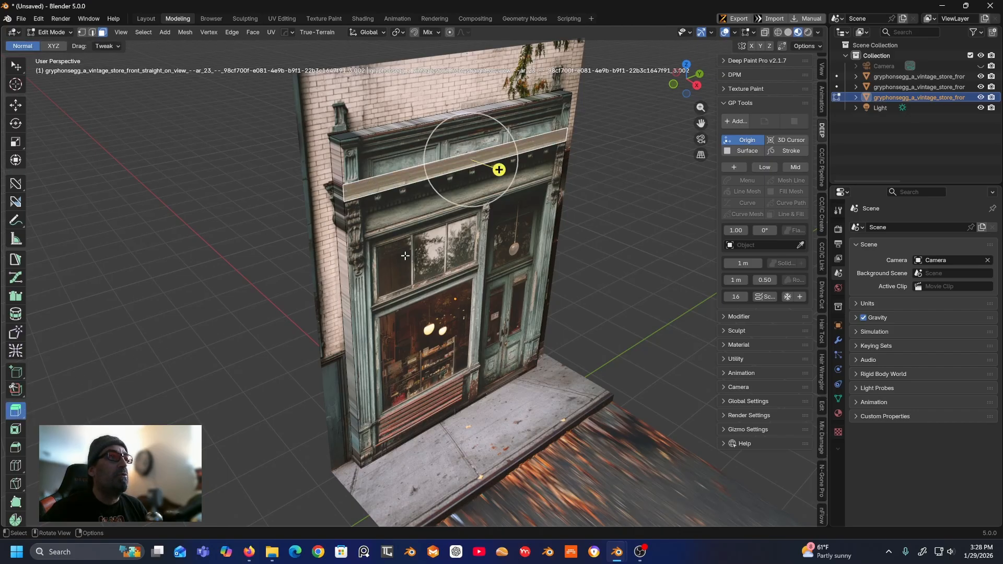
left_click_drag(497, 168, 519, 179)
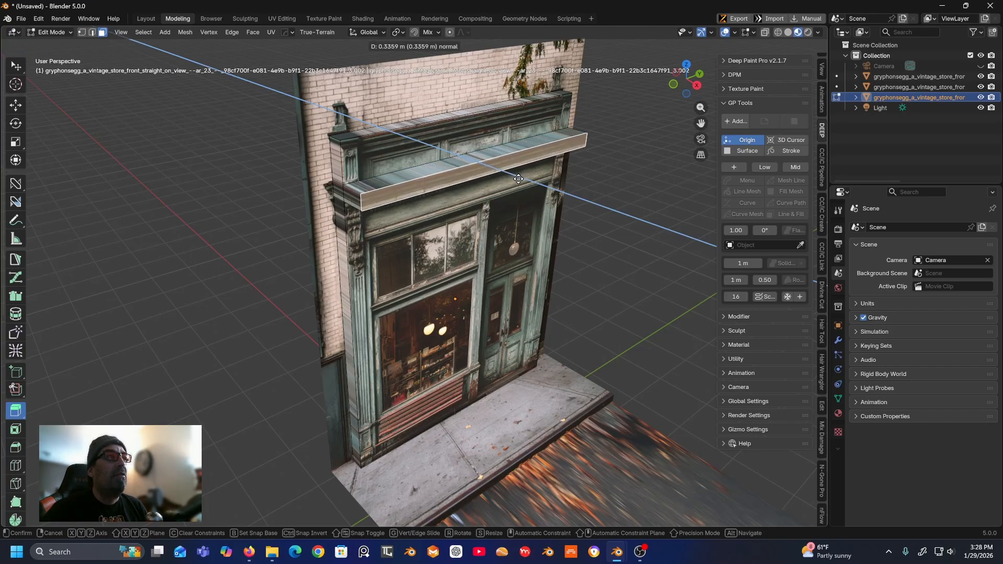
left_click_drag(518, 178, 518, 179)
middle_click_drag(124, 174, 98, 187)
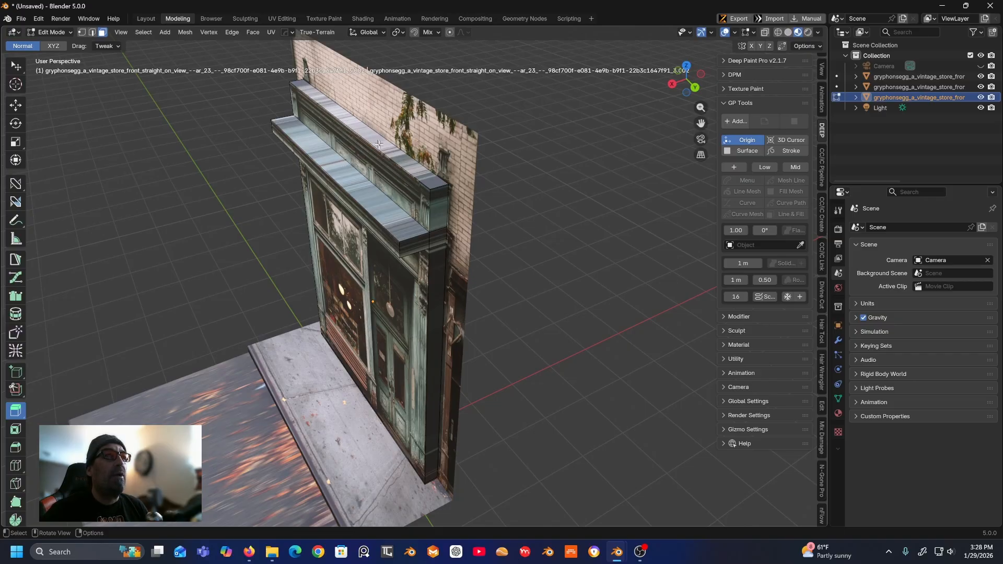
- In the straight-on right view, add vertical loop cuts along the inner edges of both outer pilasters of the facade
middle_click_drag(339, 169, 497, 130)
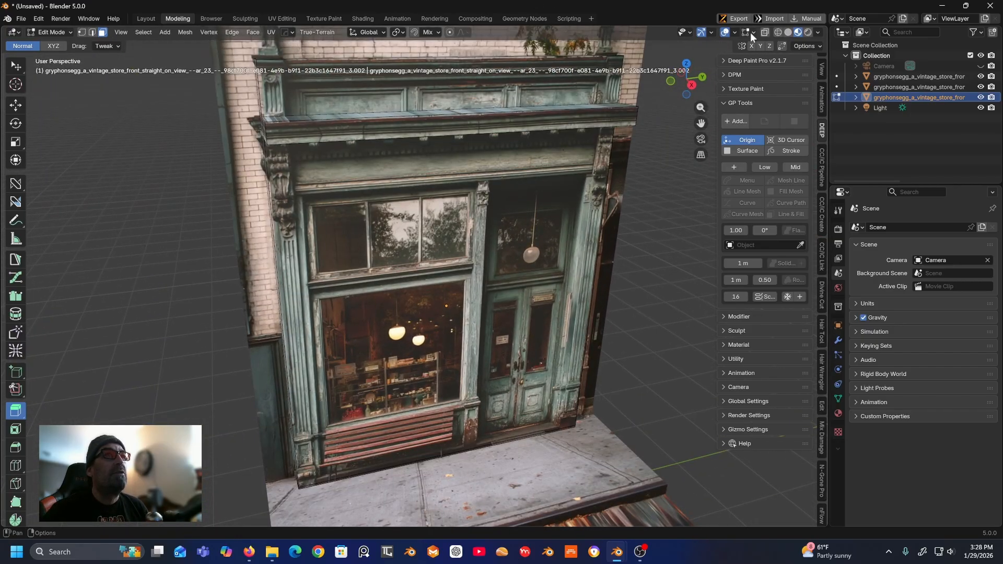
left_click(692, 85)
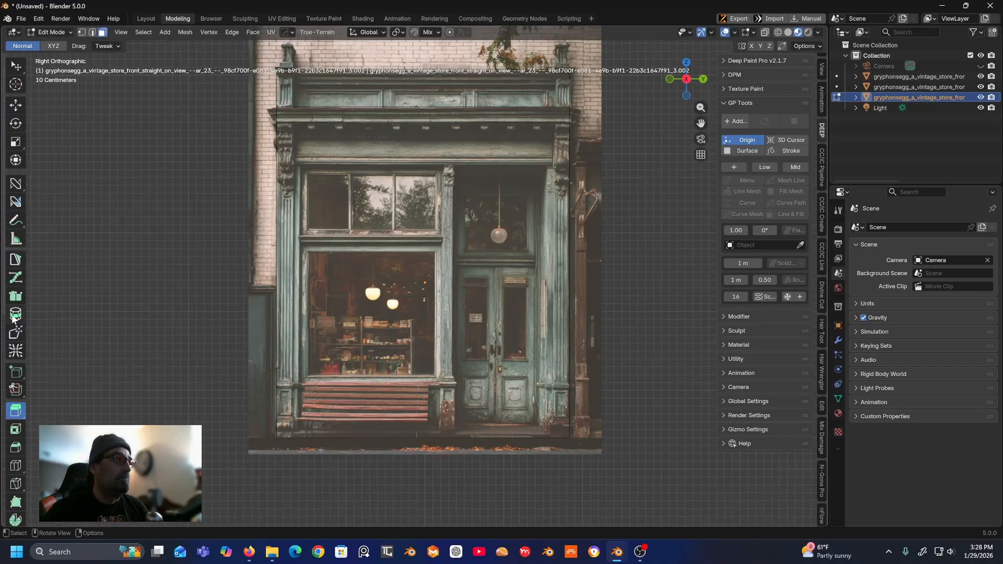
left_click(15, 466)
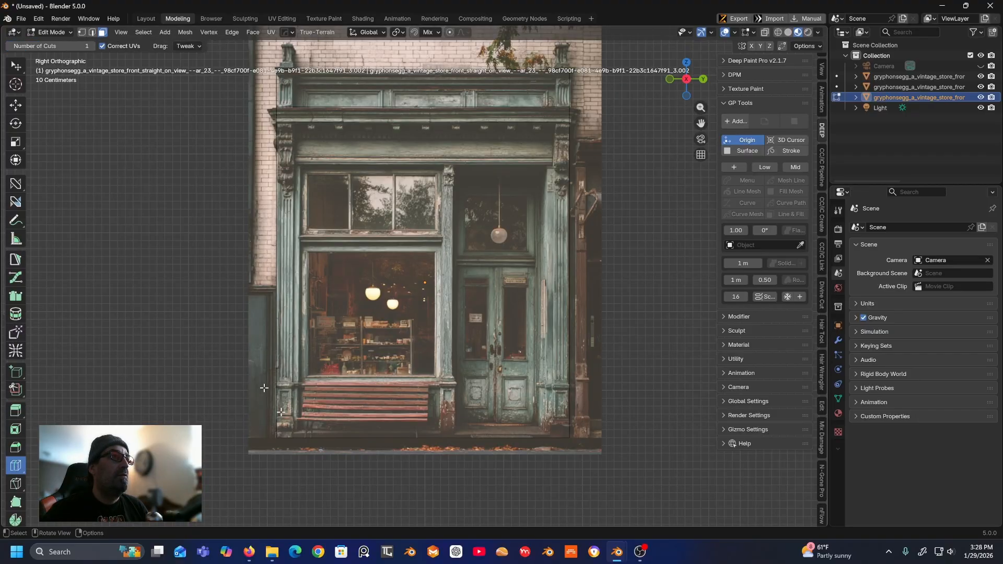
left_click_drag(401, 422, 291, 437)
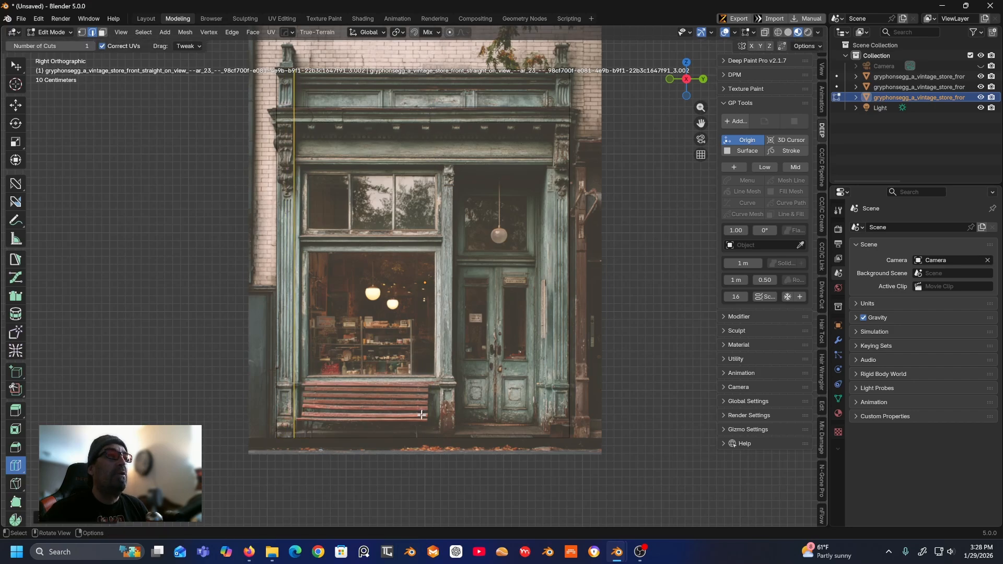
left_click_drag(426, 437, 550, 426)
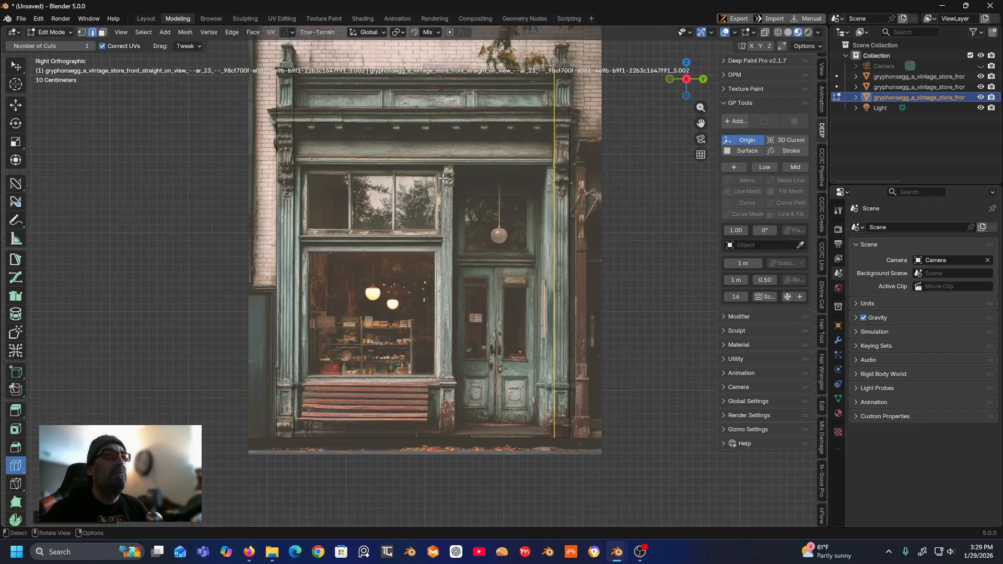
- Select the faces of both outer pilasters, above and below the cornice, and extrude all four slightly outward from the facade
middle_click_drag(443, 178, 244, 78)
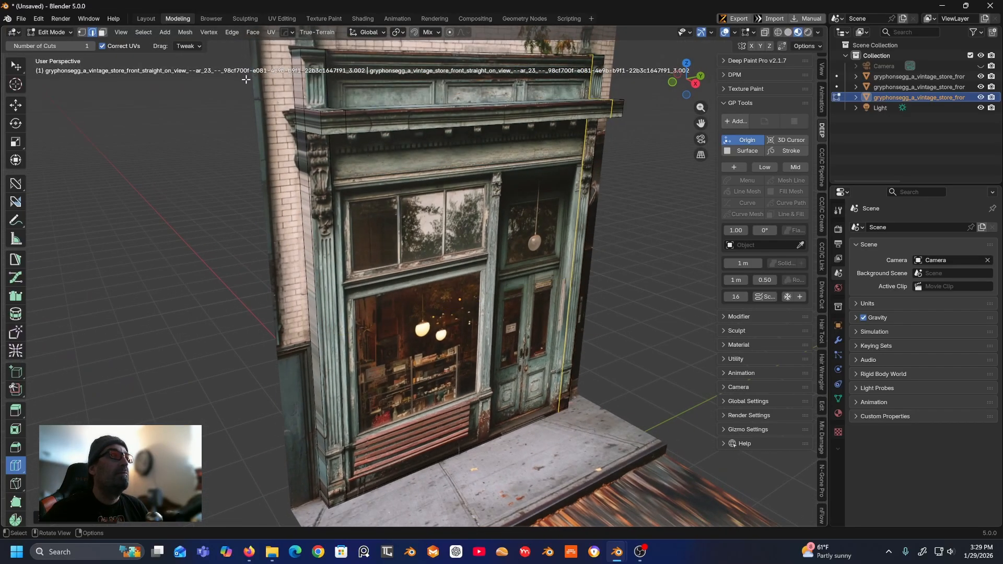
left_click(103, 32)
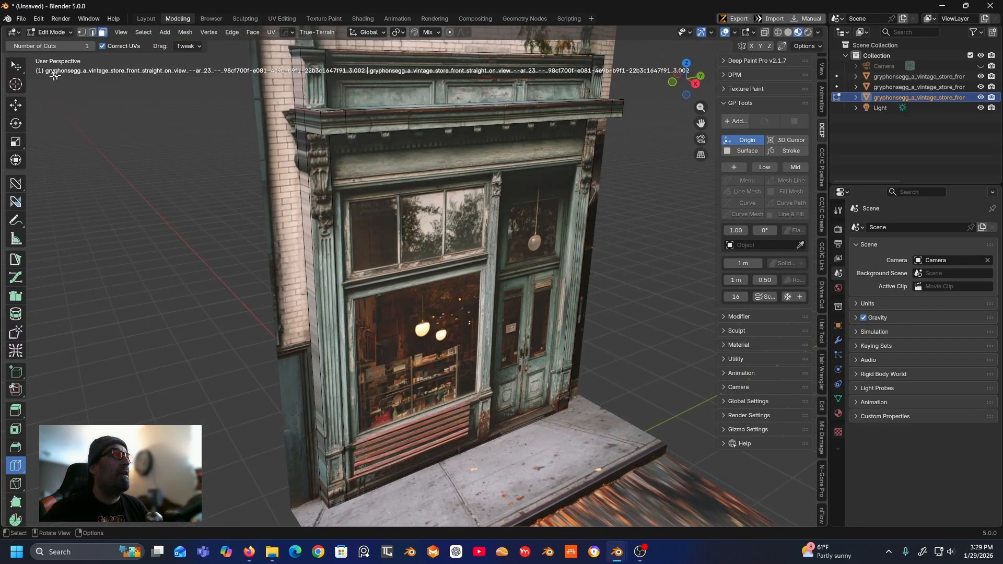
left_click(16, 66)
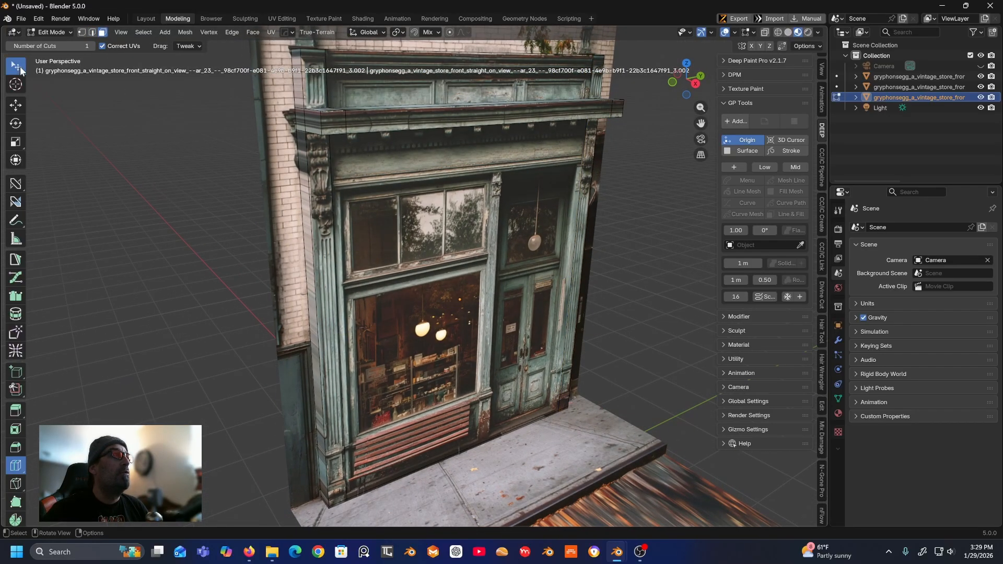
left_click(324, 312)
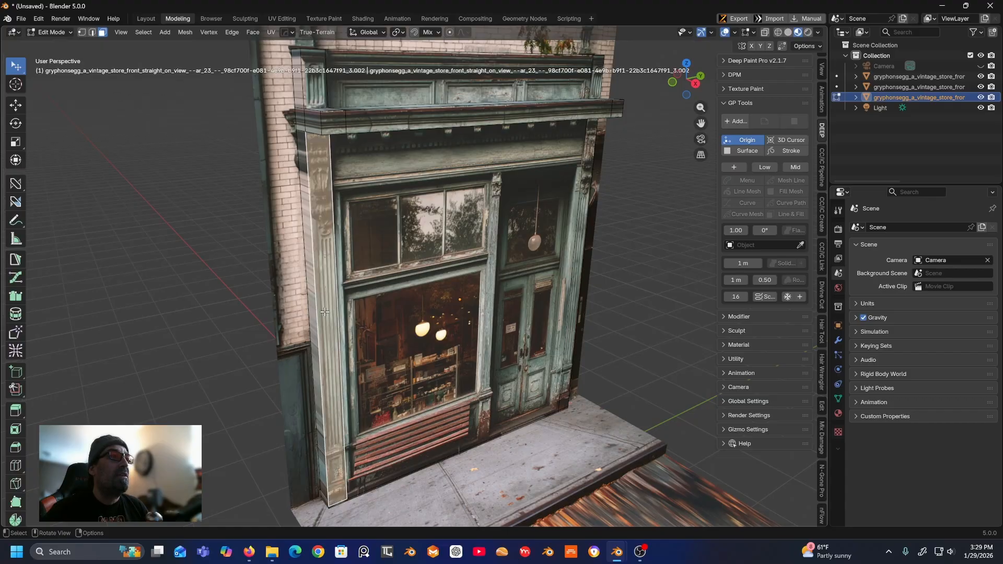
left_click(316, 89, "shift")
middle_click_drag(316, 90, 295, 142)
left_click(480, 211, "shift")
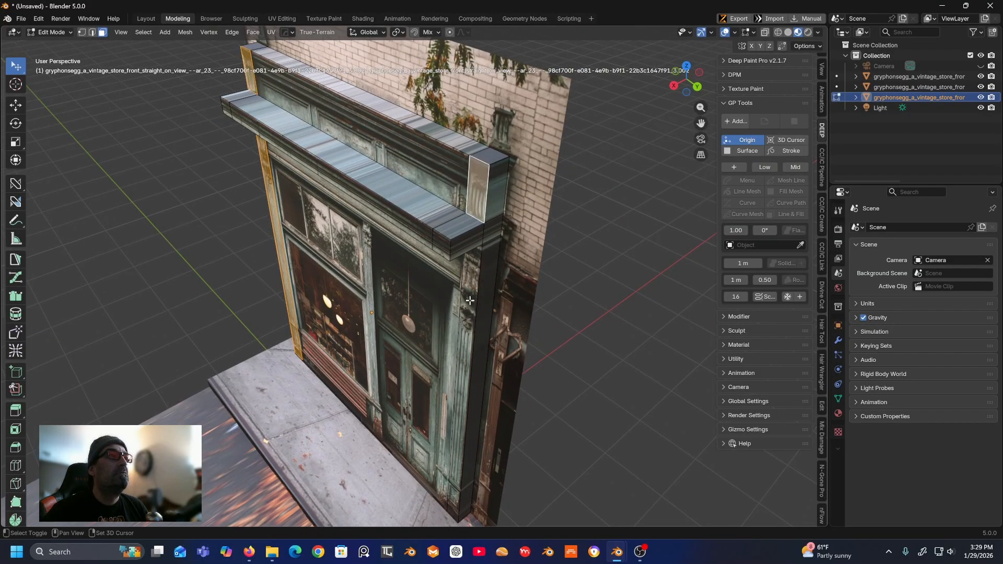
left_click(471, 309, "shift")
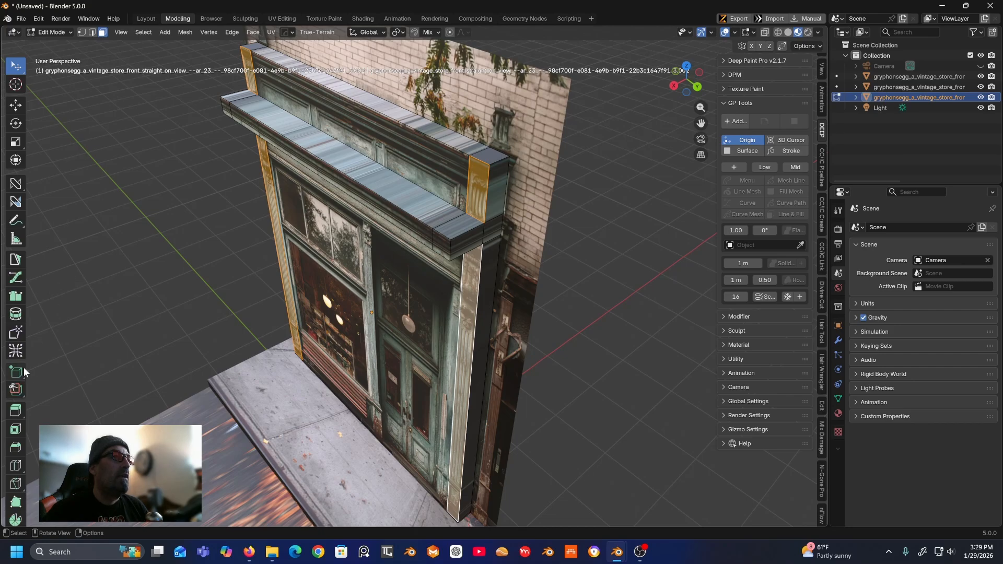
left_click(16, 411)
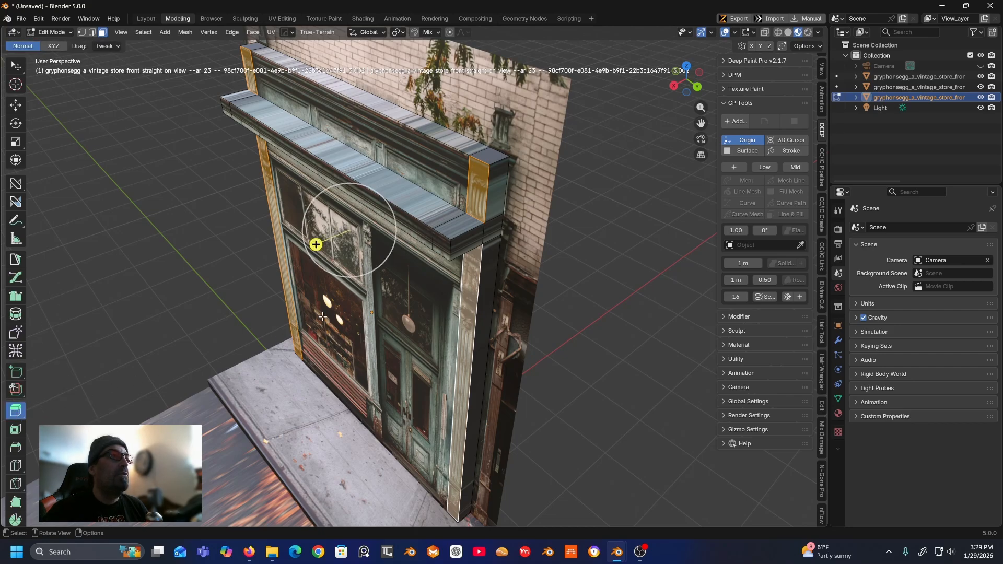
left_click_drag(315, 245, 301, 254)
left_click_drag(301, 253, 302, 252)
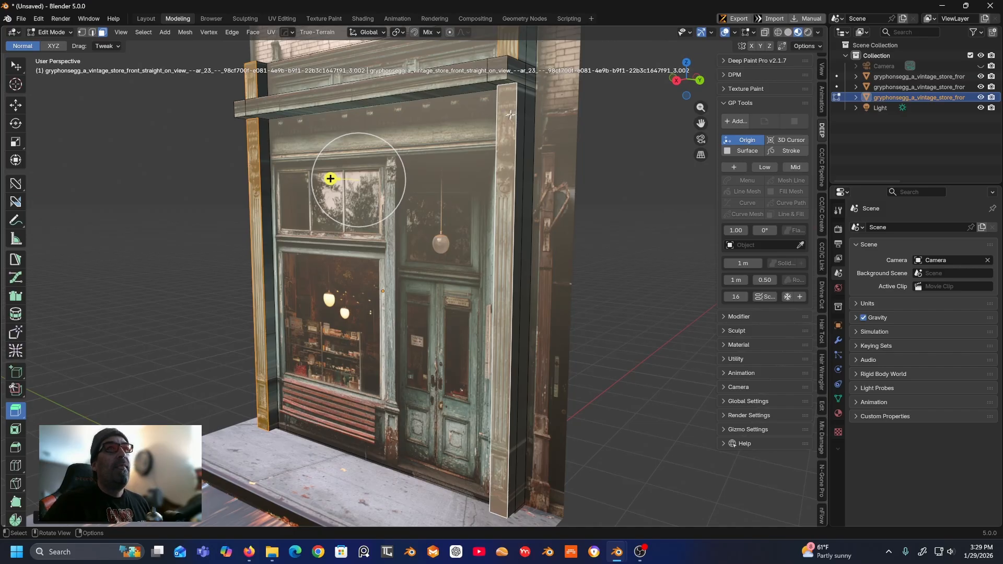
- Add a horizontal loop cut across the facade just below the carved brackets at the top of the pilasters
left_click(677, 81)
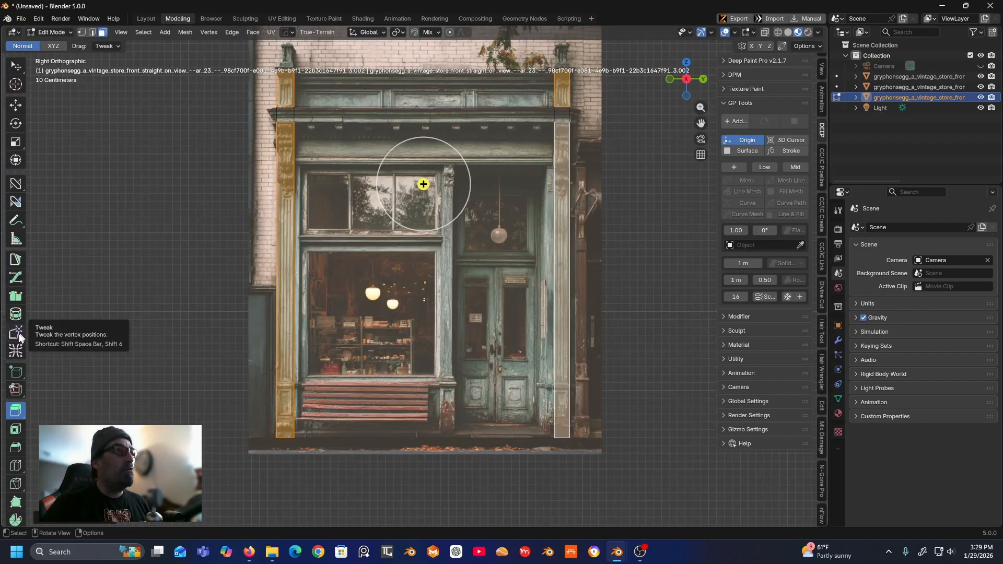
left_click(16, 467)
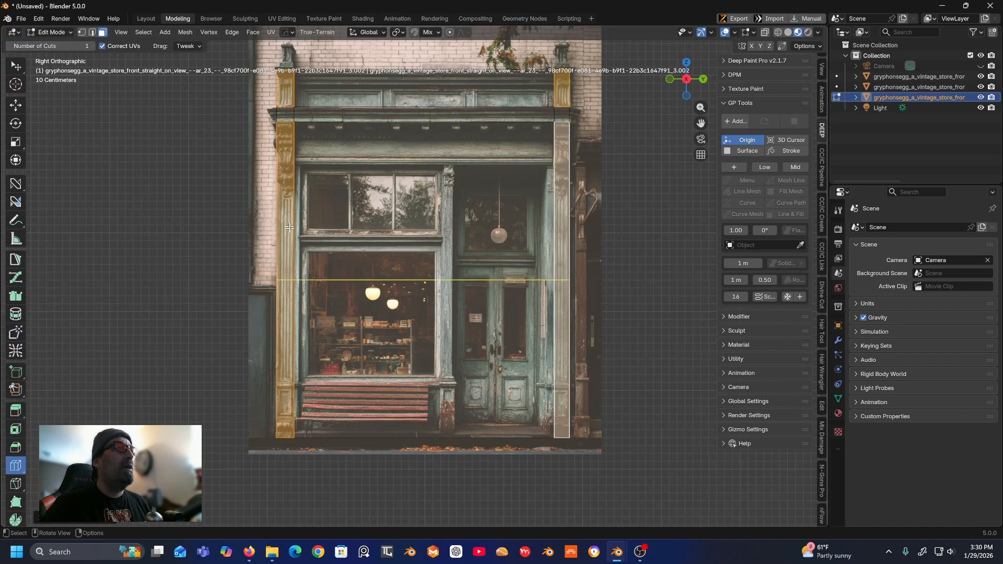
left_click_drag(318, 276, 281, 197)
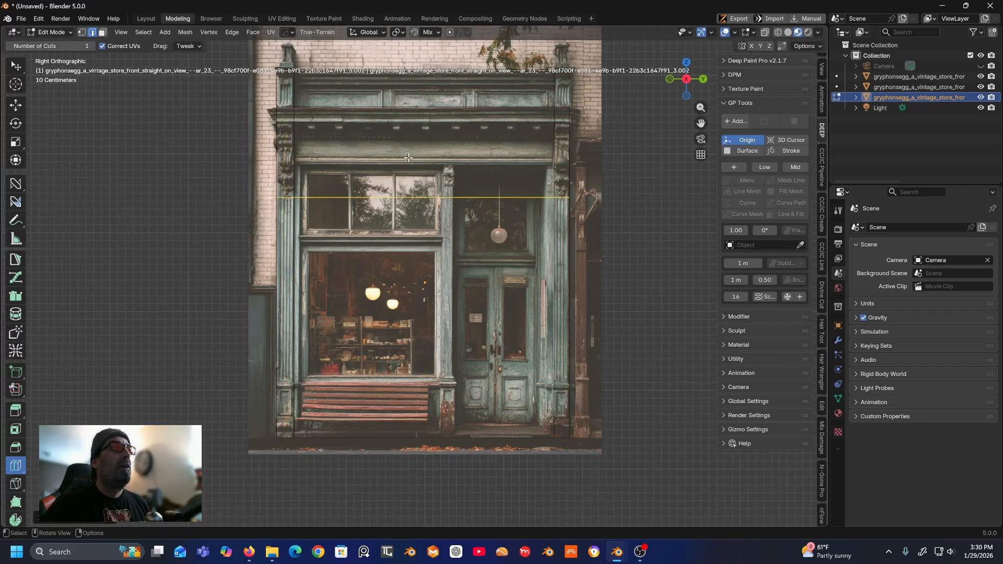
- Select the top front edges of both pilasters under the cornice and move them outward along X so the brackets slant forward
middle_click_drag(410, 158, 355, 176)
scroll(316, 140, "up", 3)
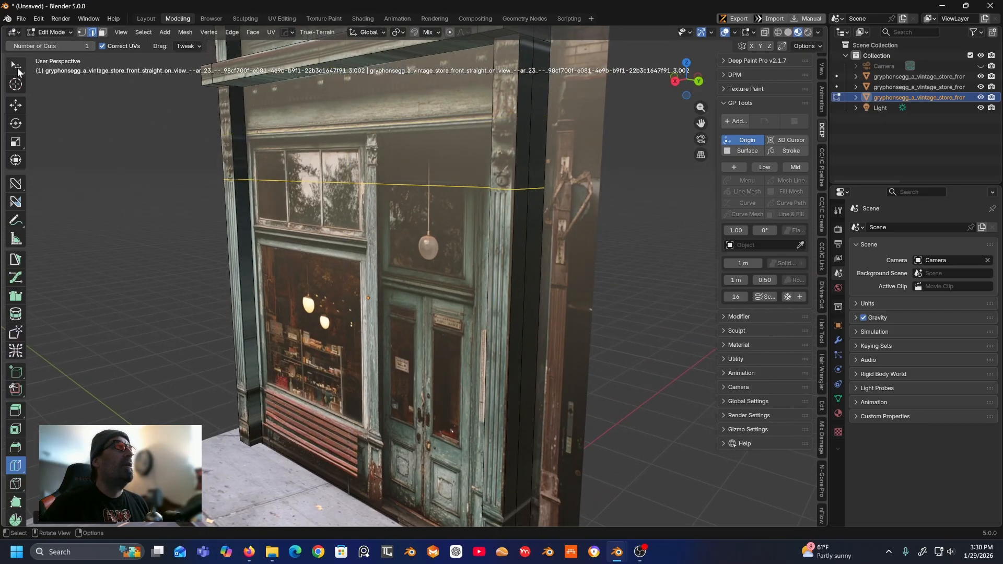
left_click(16, 66)
key("ctrl+e")
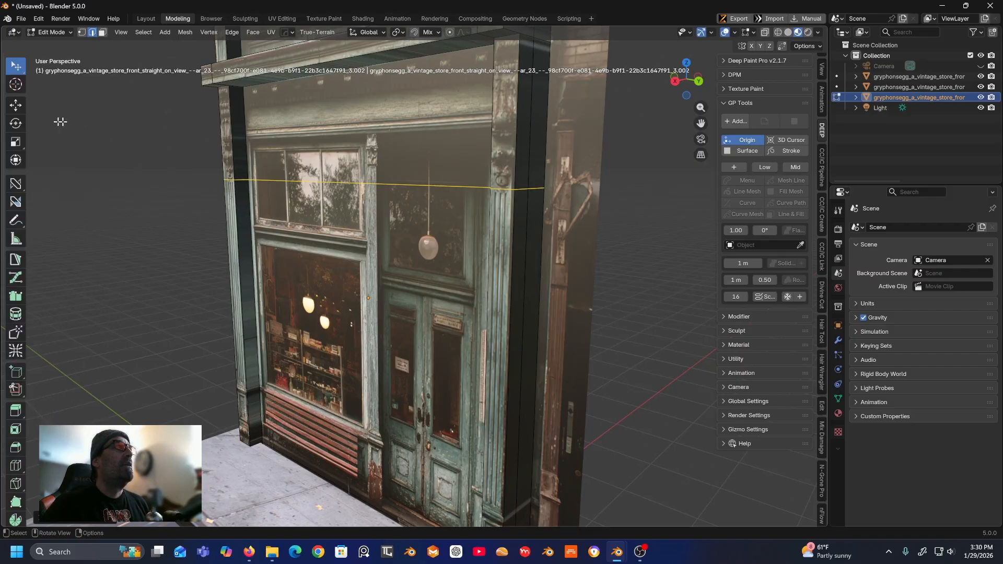
left_click(15, 106)
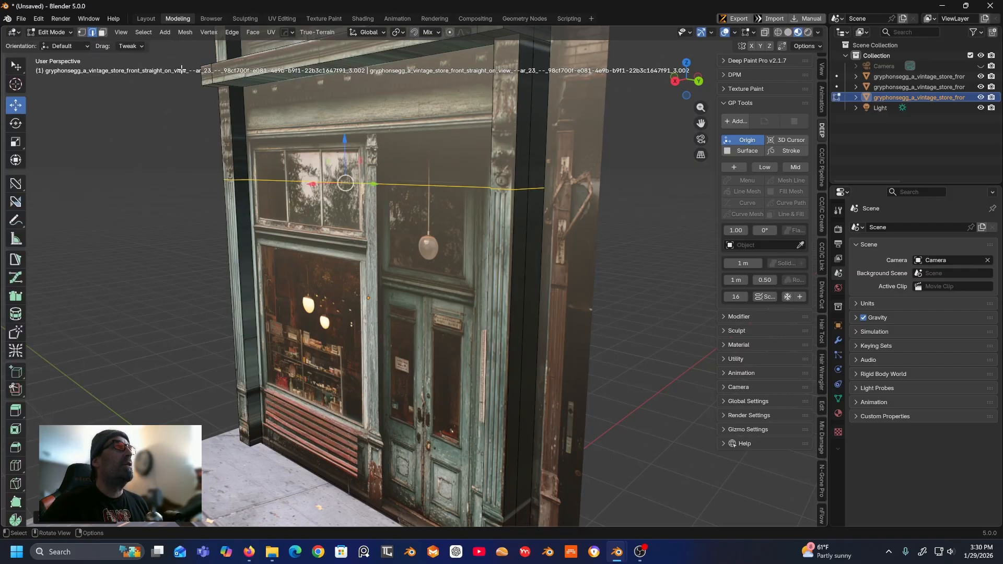
left_click(222, 88)
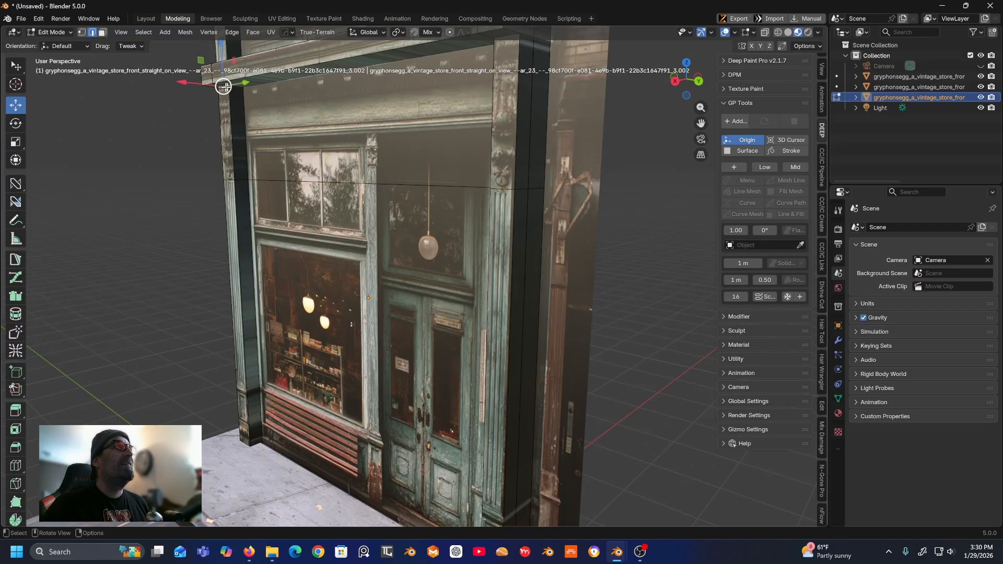
left_click(505, 38, "shift")
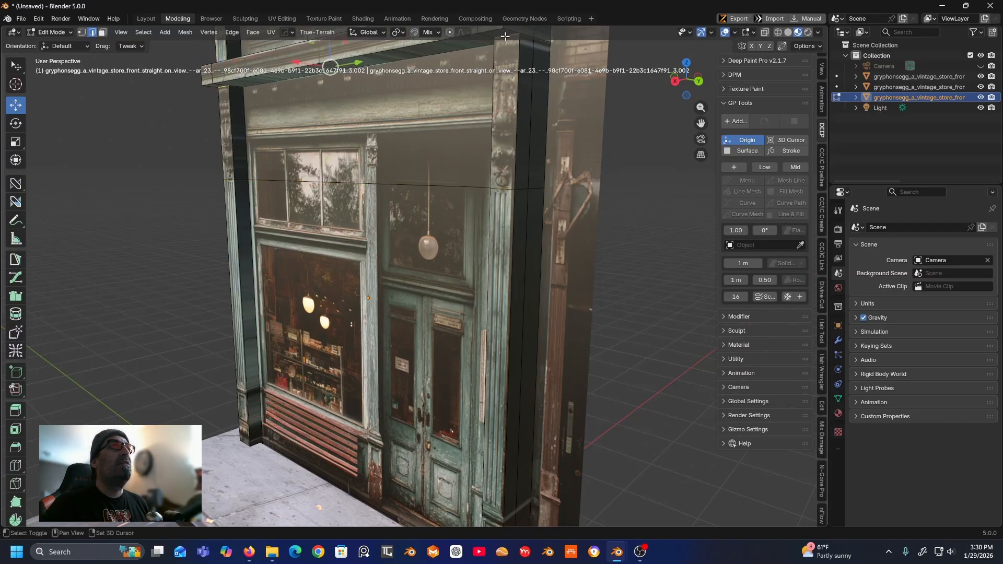
left_click_drag(303, 63, 275, 68)
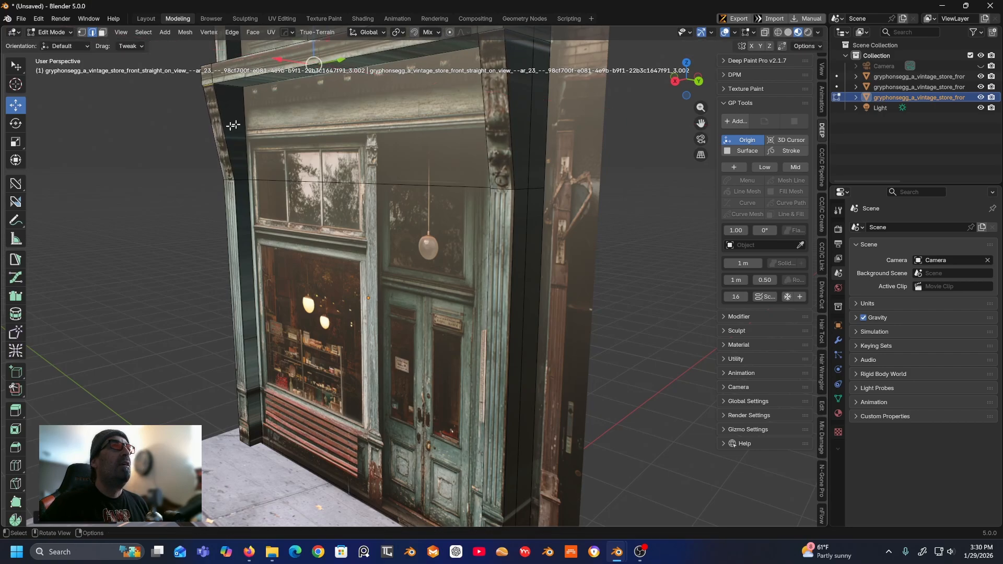
- In the straight-on right view, add a horizontal loop cut across the upper parapet just below its top molding
middle_click_drag(150, 167, 239, 160)
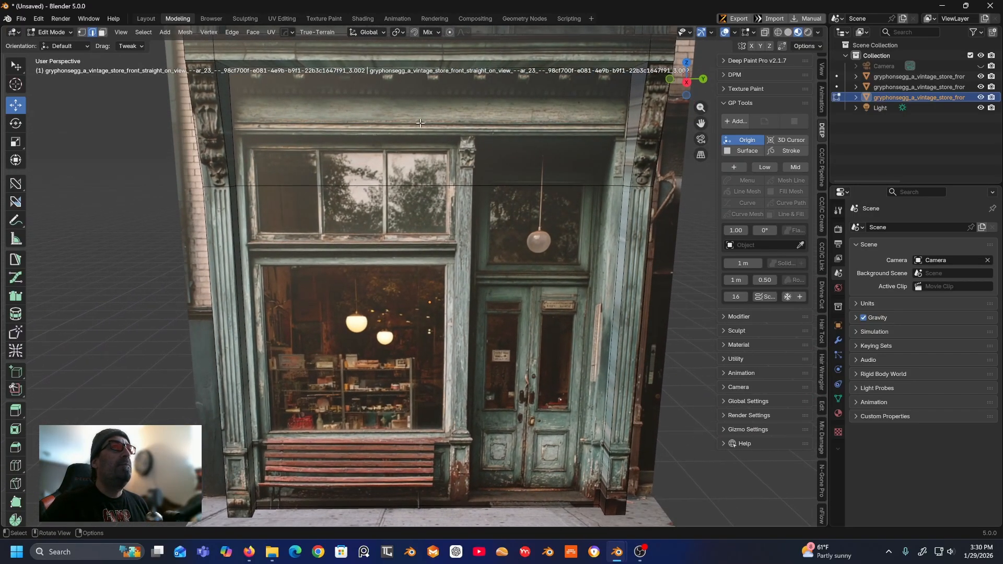
left_click(687, 82)
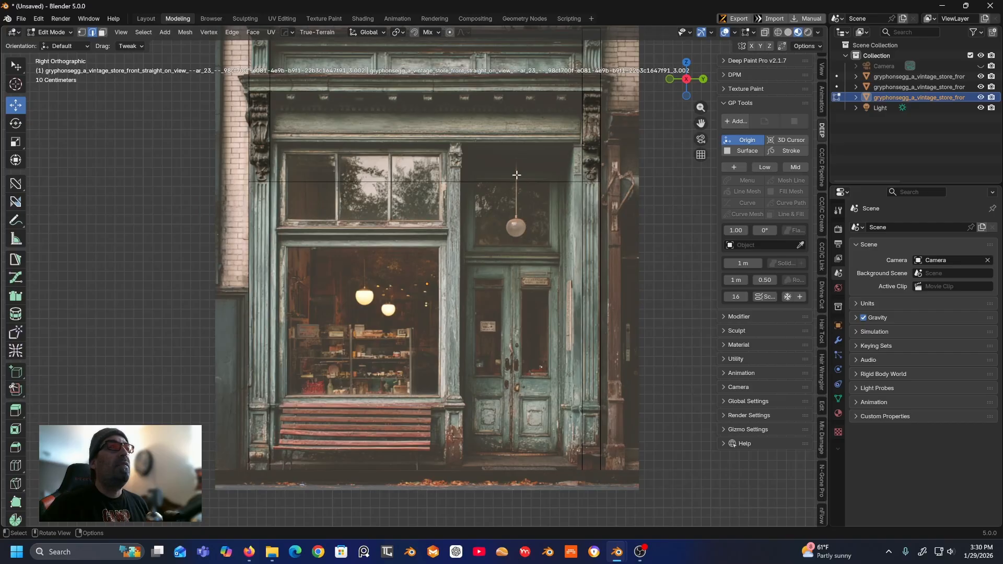
middle_click_drag(516, 175, 571, 200)
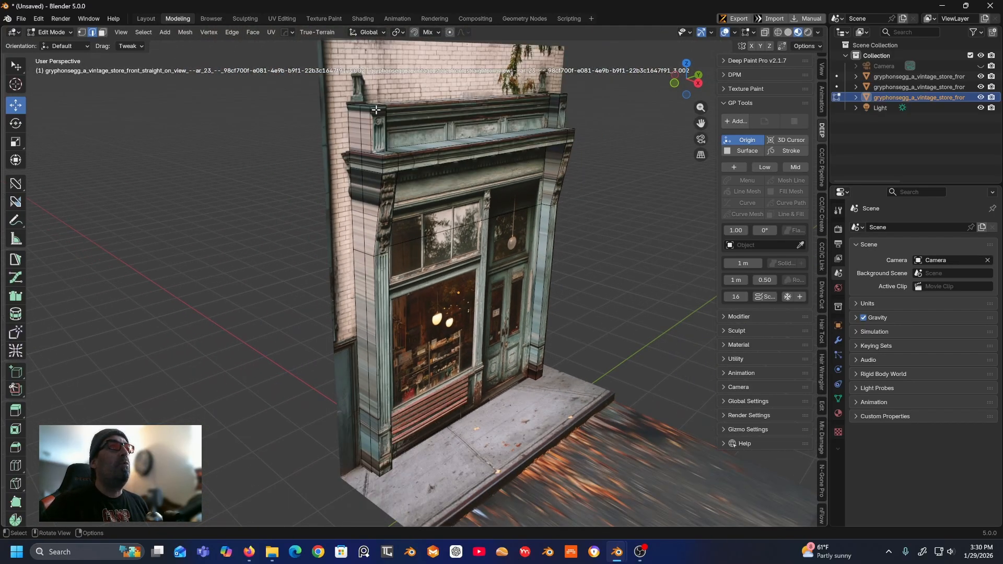
scroll(416, 125, "up", 3)
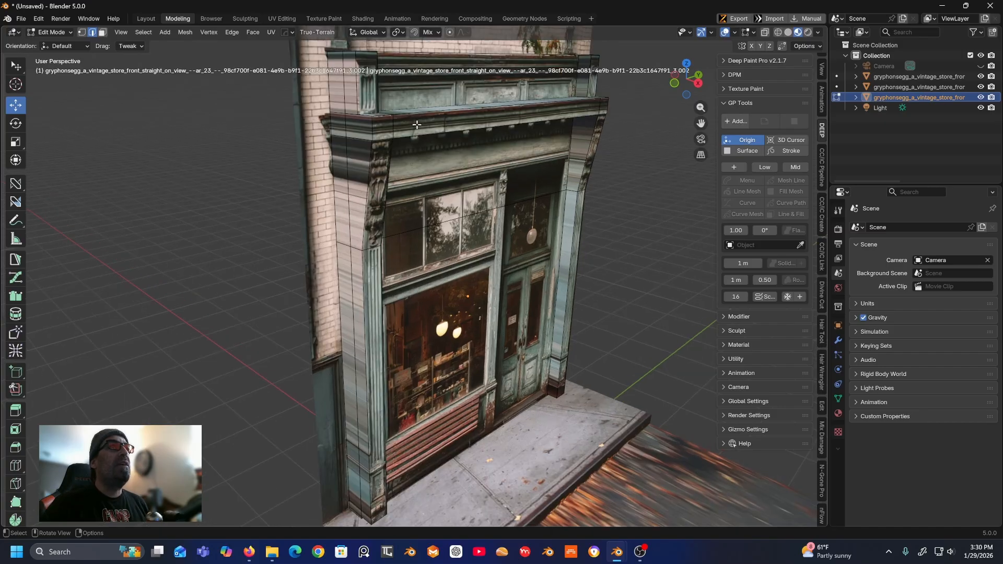
middle_click_drag(417, 98, 421, 143, "alt")
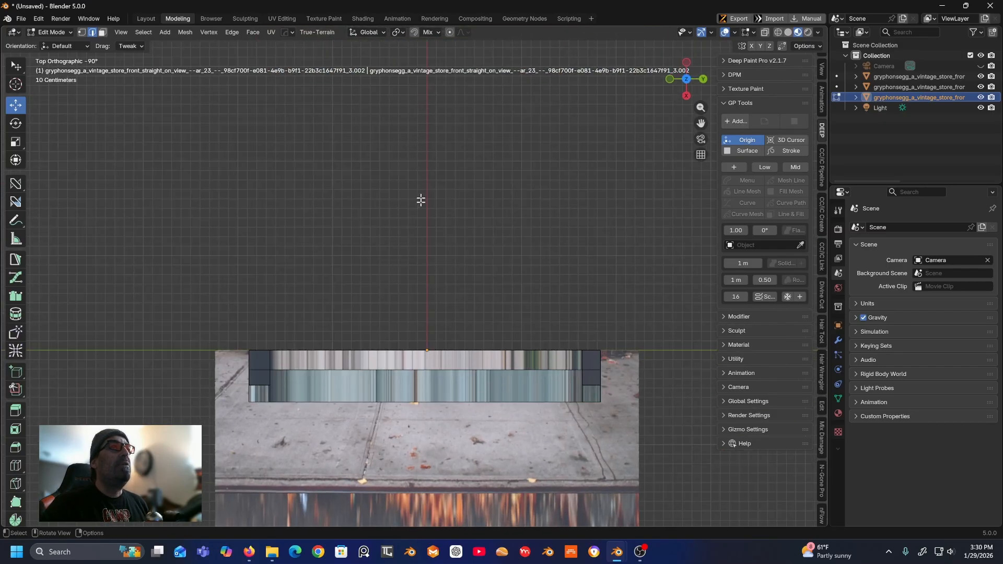
middle_click_drag(421, 199, 430, 256)
scroll(430, 256, "down", 1)
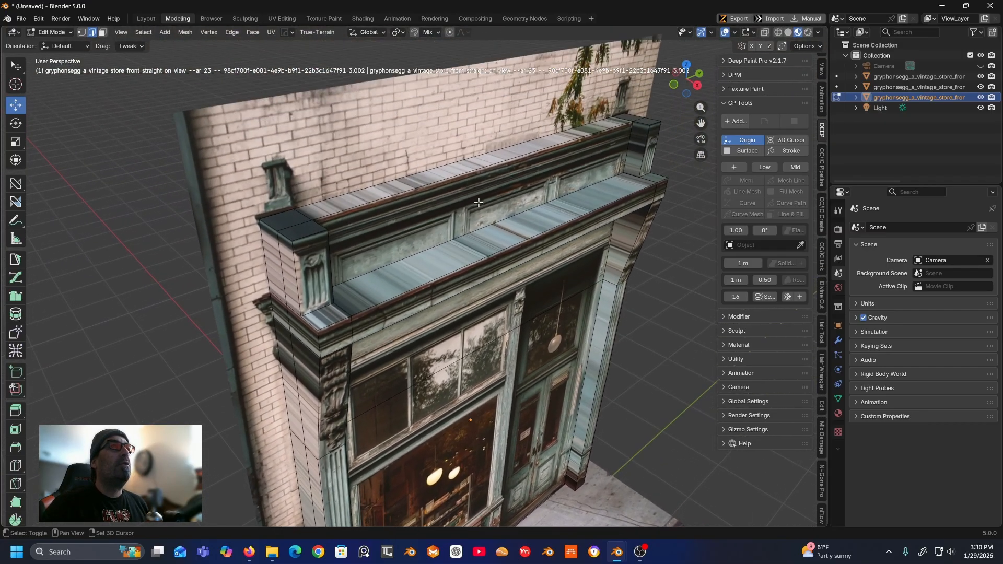
left_click(697, 85)
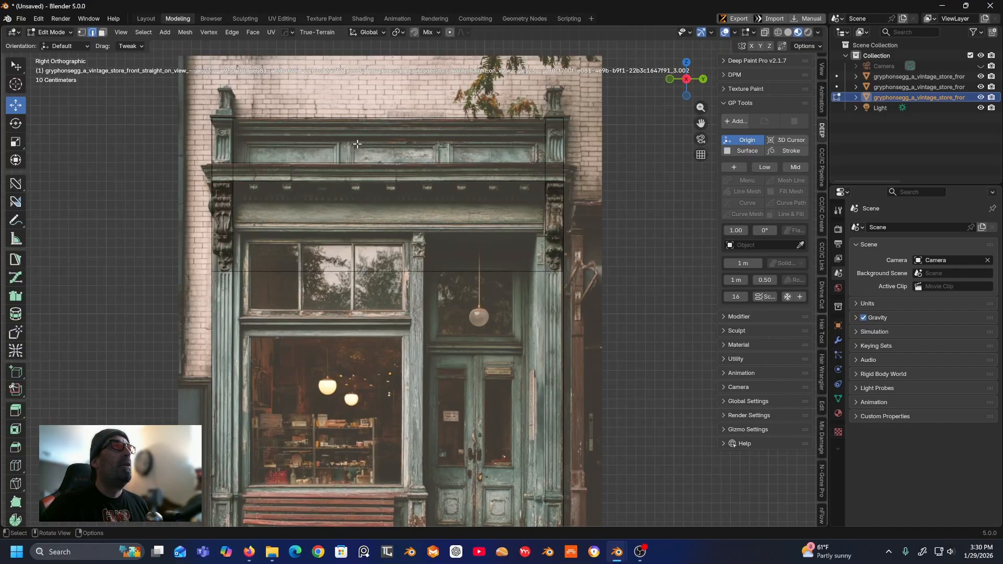
left_click(16, 466)
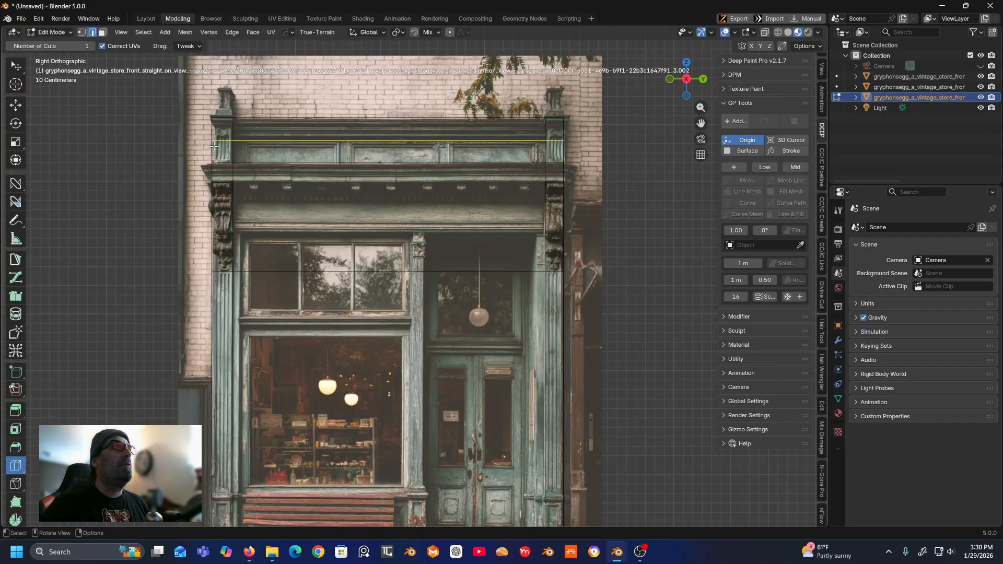
left_click_drag(215, 146, 211, 131)
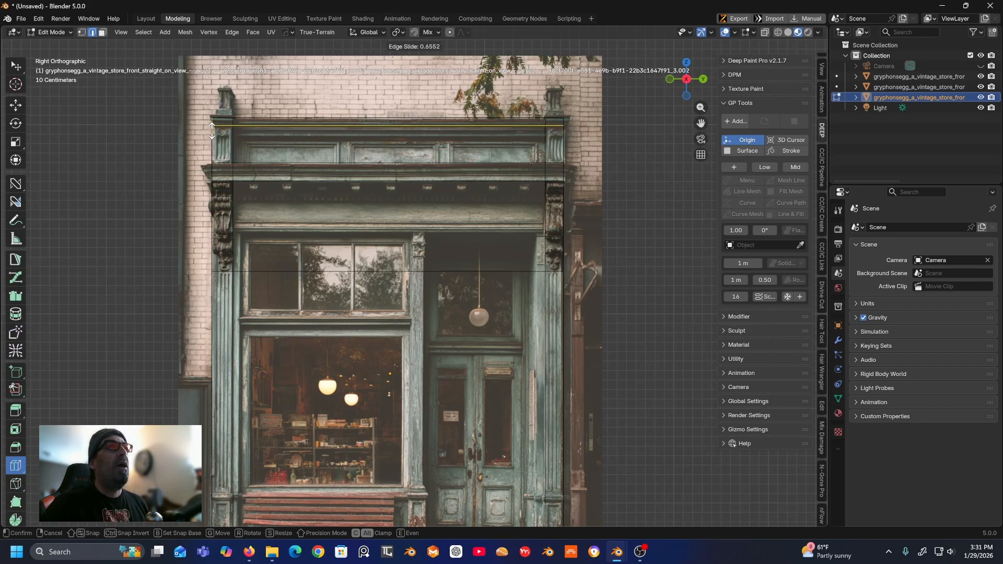
left_click_drag(212, 131, 211, 130)
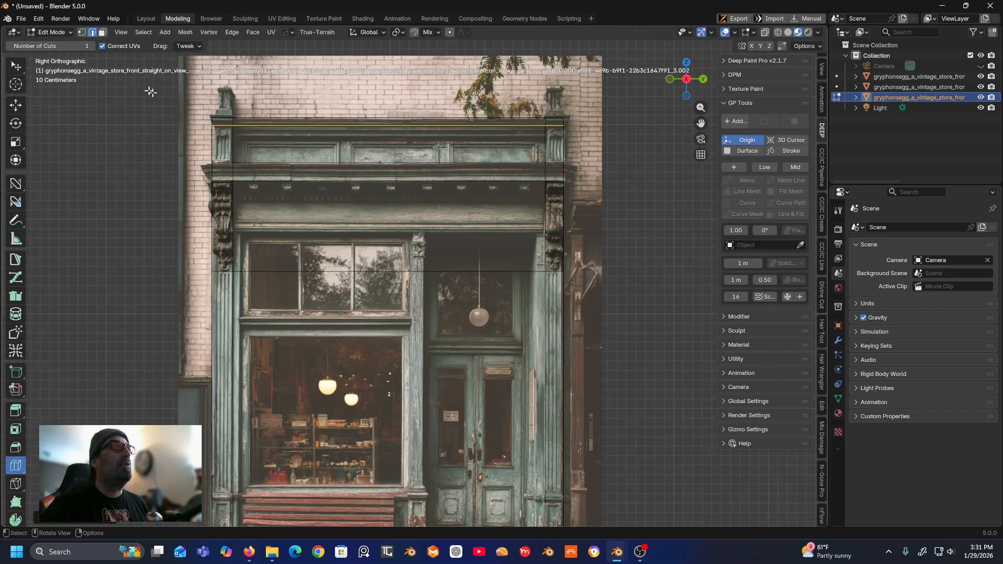
- Select the small front faces at the top of both upper pilasters and extrude them slightly outward as caps
left_click(103, 34)
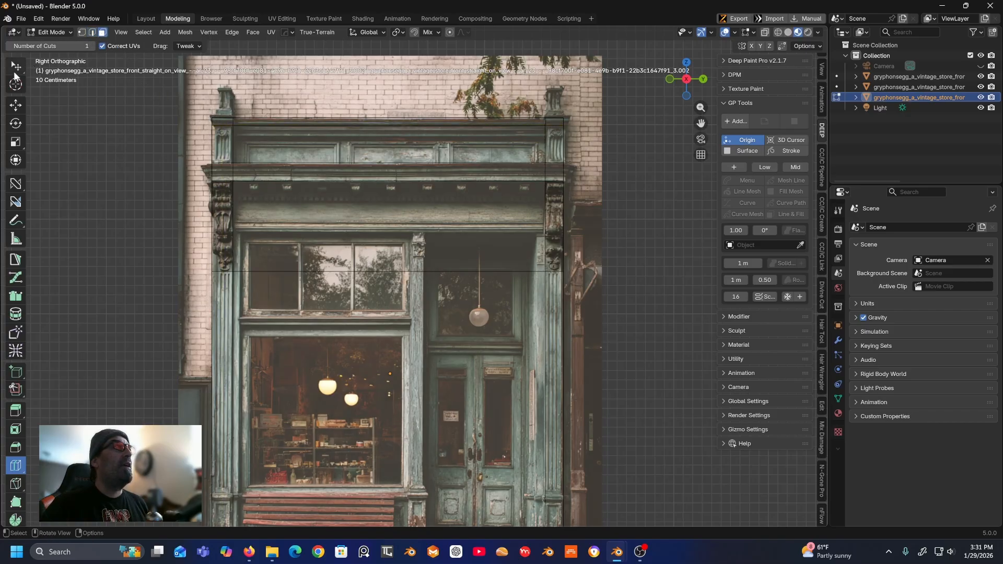
left_click(16, 67)
middle_click_drag(159, 188, 186, 194)
left_click(216, 155)
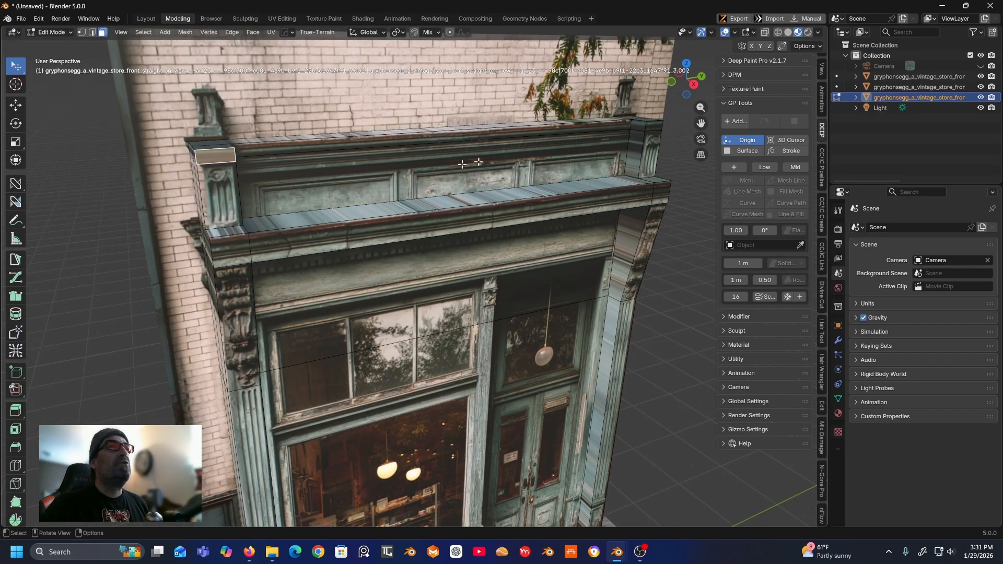
left_click(654, 126, "shift")
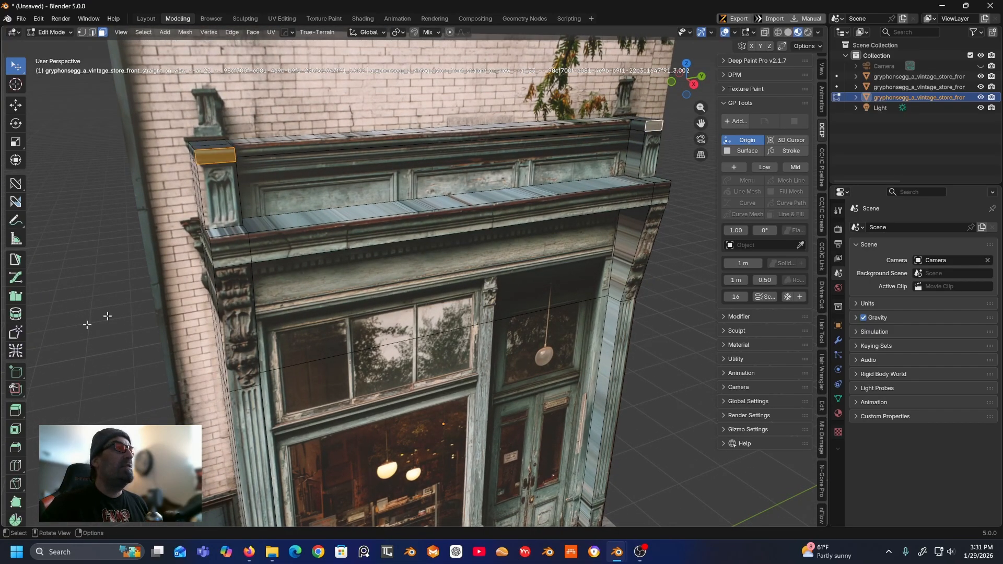
left_click(15, 411)
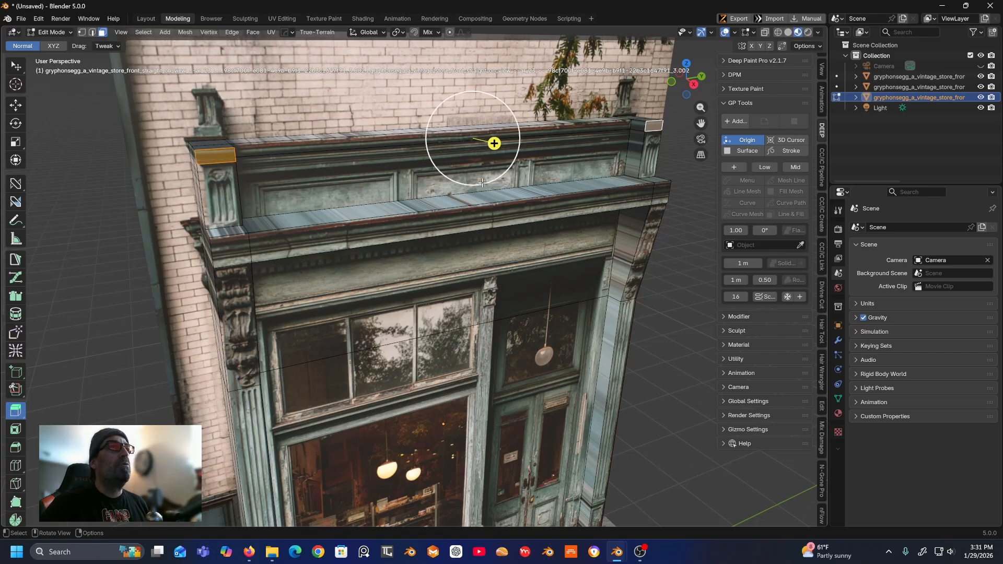
left_click_drag(494, 143, 506, 151)
middle_click_drag(224, 177, 236, 174)
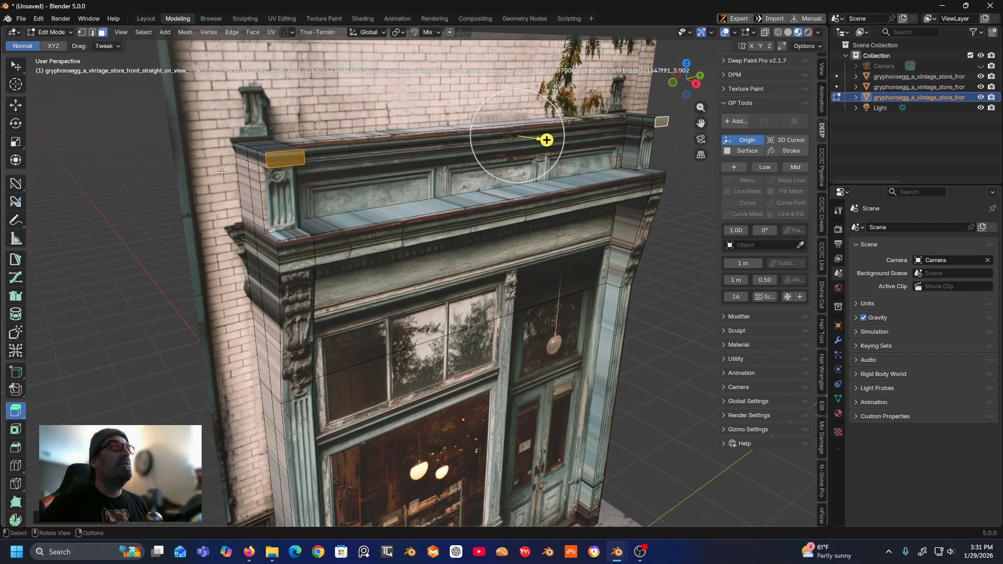
- Select the lower front edges of both pilaster caps and move them back along X so the caps slant inward underneath
left_click(92, 31)
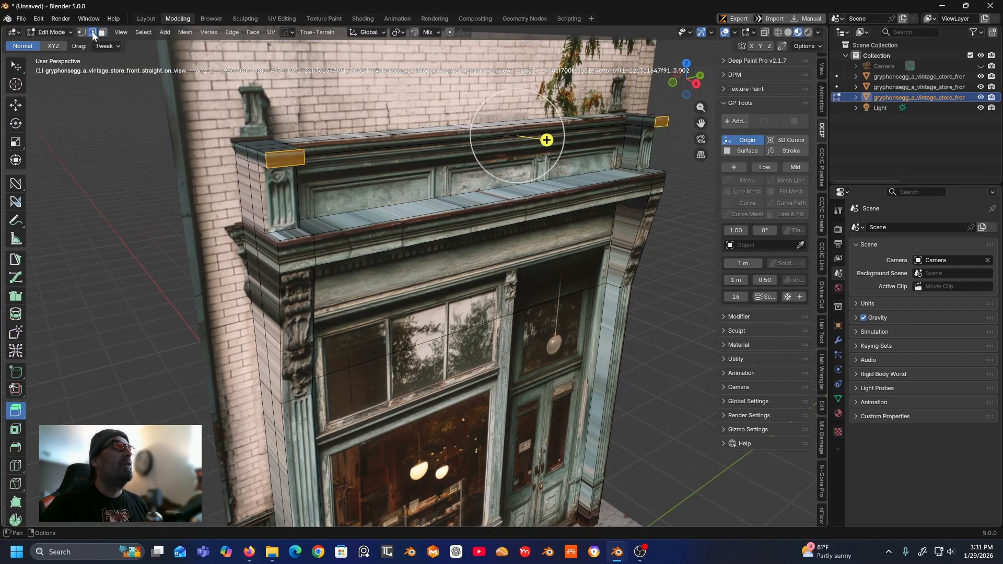
left_click(288, 167)
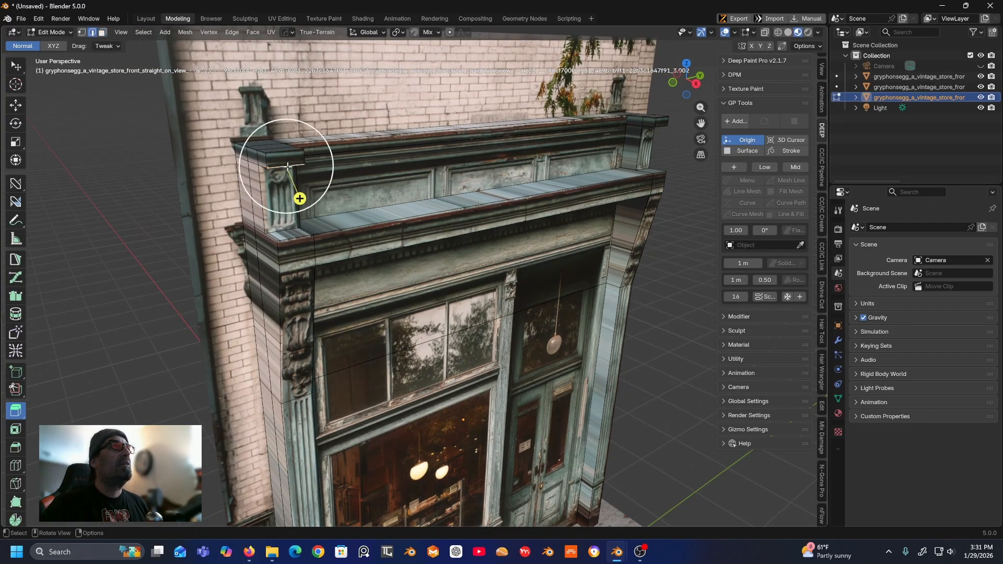
left_click(662, 125, "shift")
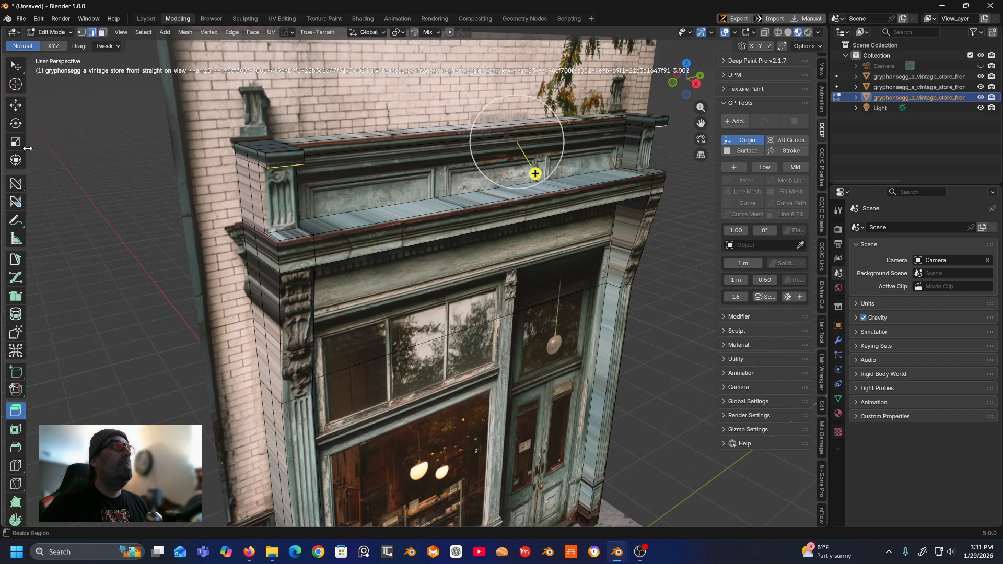
left_click(22, 104)
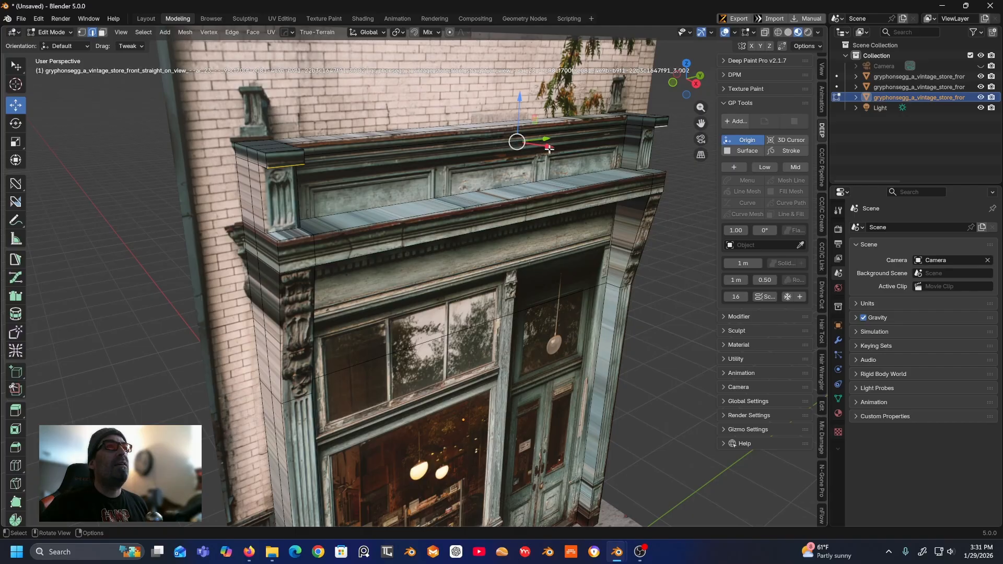
left_click_drag(547, 146, 543, 149)
middle_click_drag(544, 149, 420, 152)
left_click(422, 152)
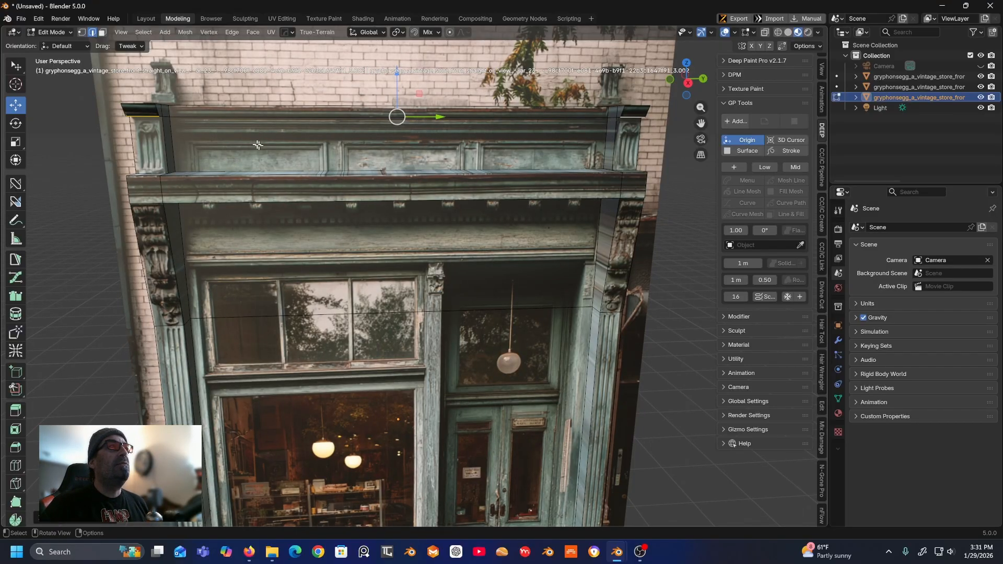
- In the straight-on right view, add a second horizontal loop cut across the parapet, just above the recessed panels
scroll(262, 147, "up", 5)
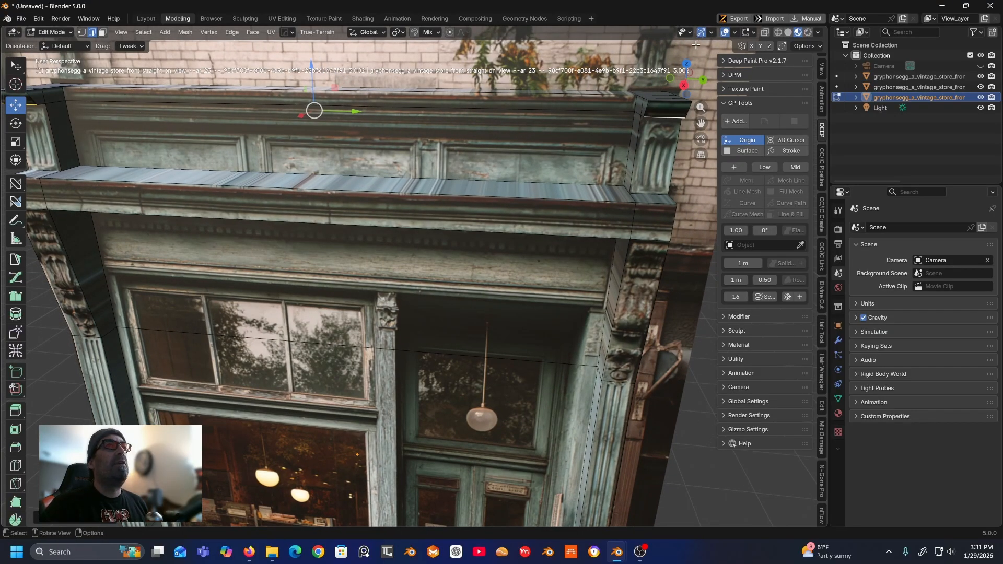
left_click(684, 84)
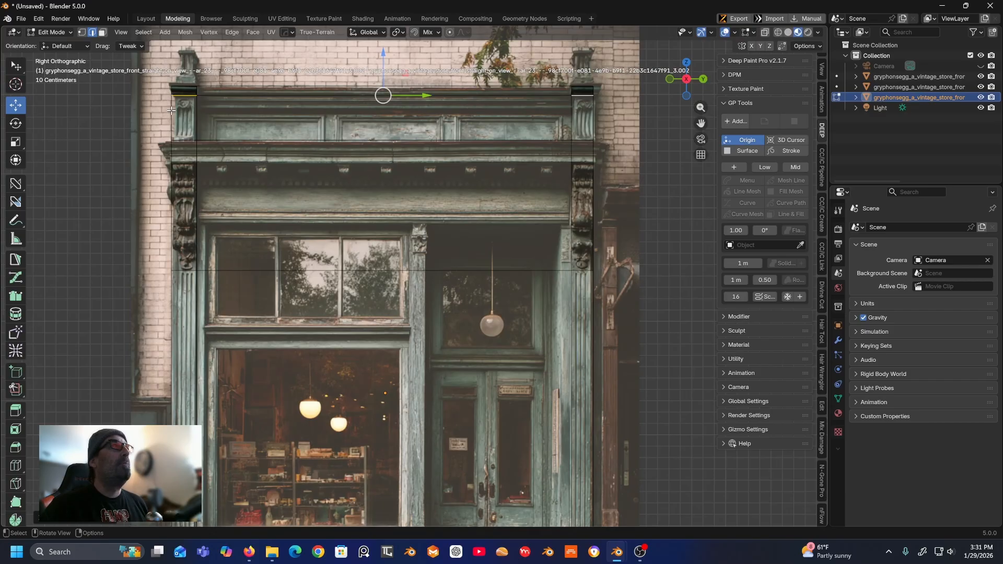
left_click(17, 468)
left_click_drag(187, 123, 194, 114)
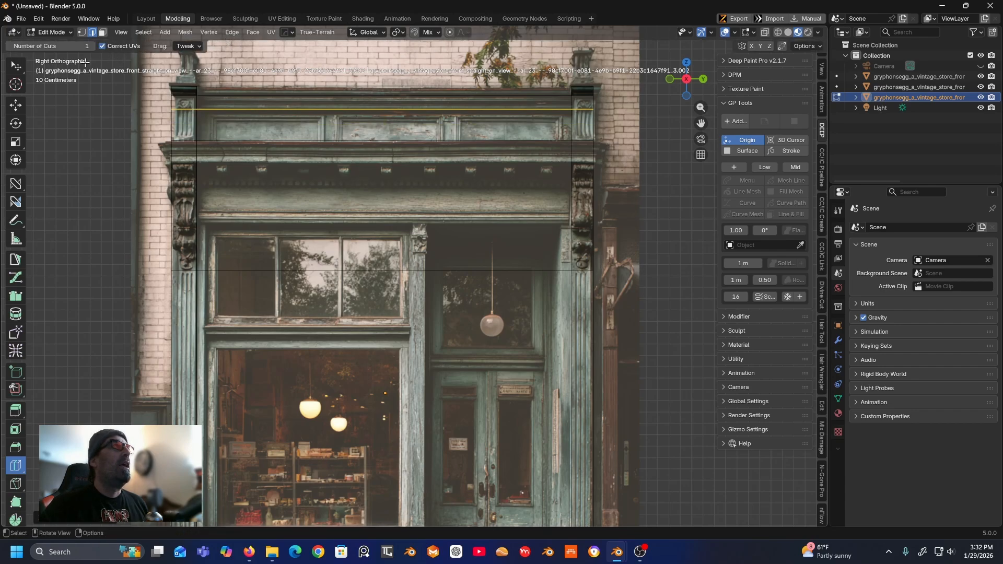
- Select the two long molding faces between the pilaster caps, extrude them slightly outward, and clear the selection
left_click(103, 34)
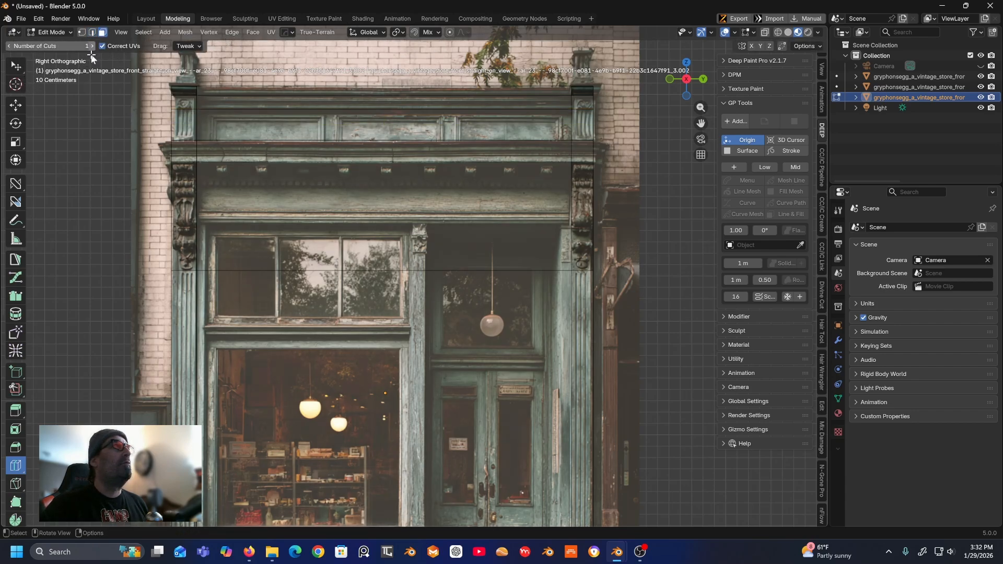
left_click(17, 66)
middle_click_drag(193, 174, 220, 211)
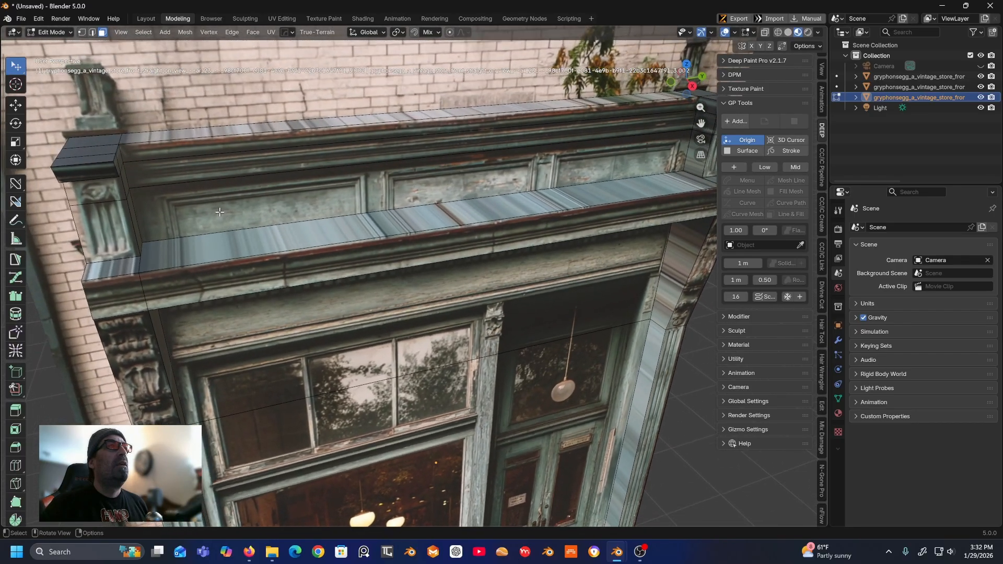
left_click(222, 164)
left_click(240, 141, "shift")
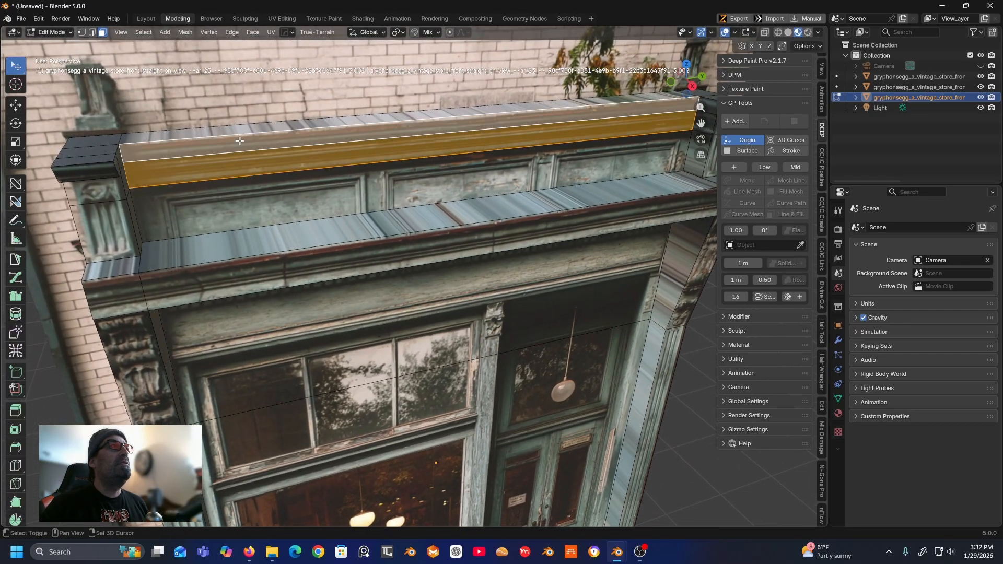
left_click(15, 411)
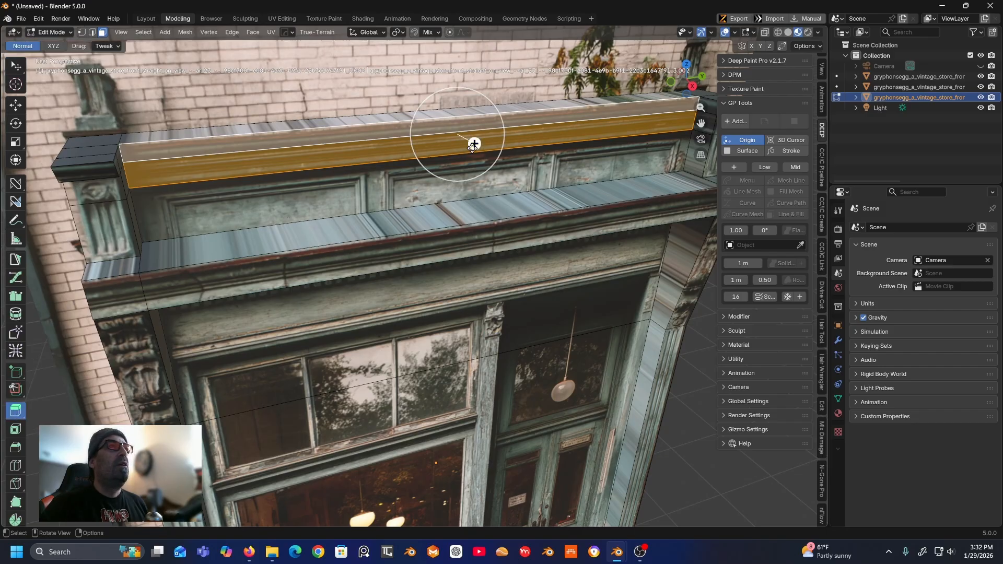
left_click_drag(475, 144, 488, 139)
middle_click_drag(489, 139, 517, 130)
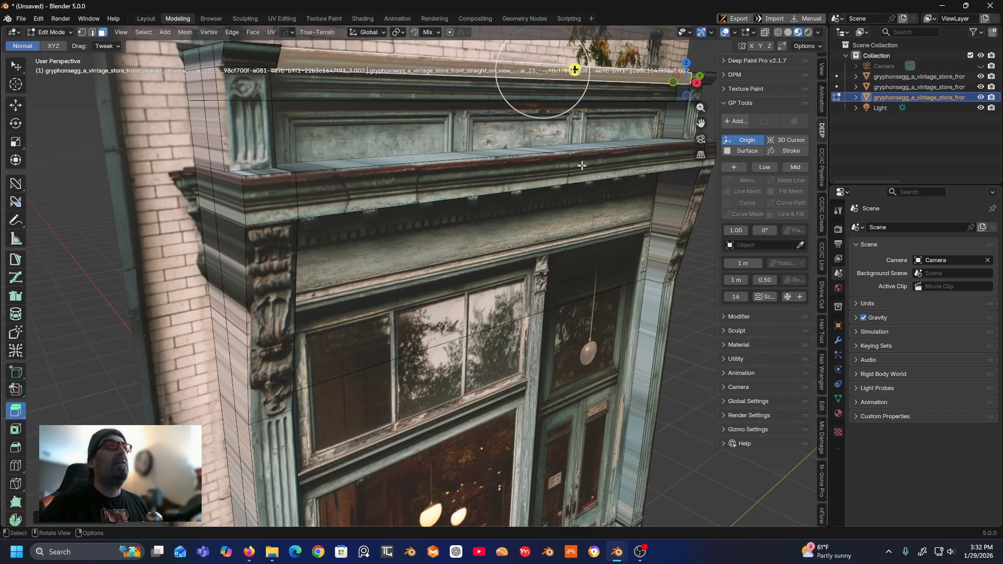
left_click(694, 272)
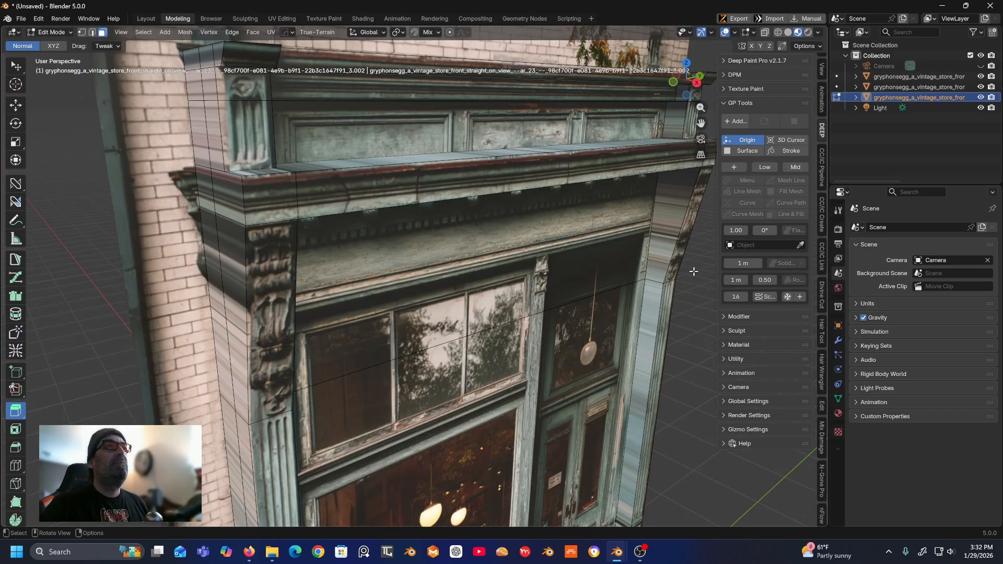
scroll(694, 272, "down", 1)
middle_click_drag(694, 272, 671, 269)
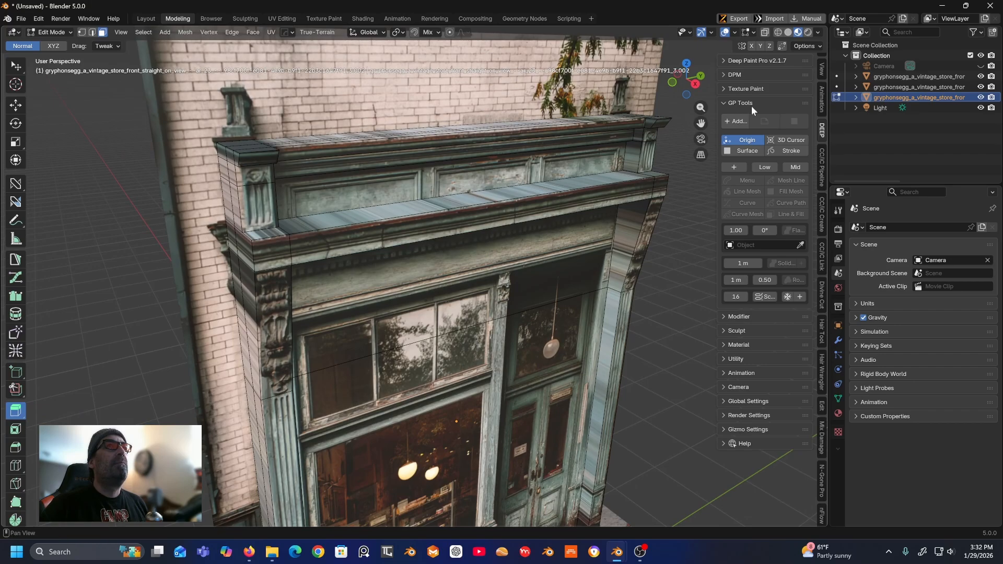
- Switch to box selection and select all the parapet faces, including both pilaster caps, the top and the side faces at both ends
left_click(696, 84)
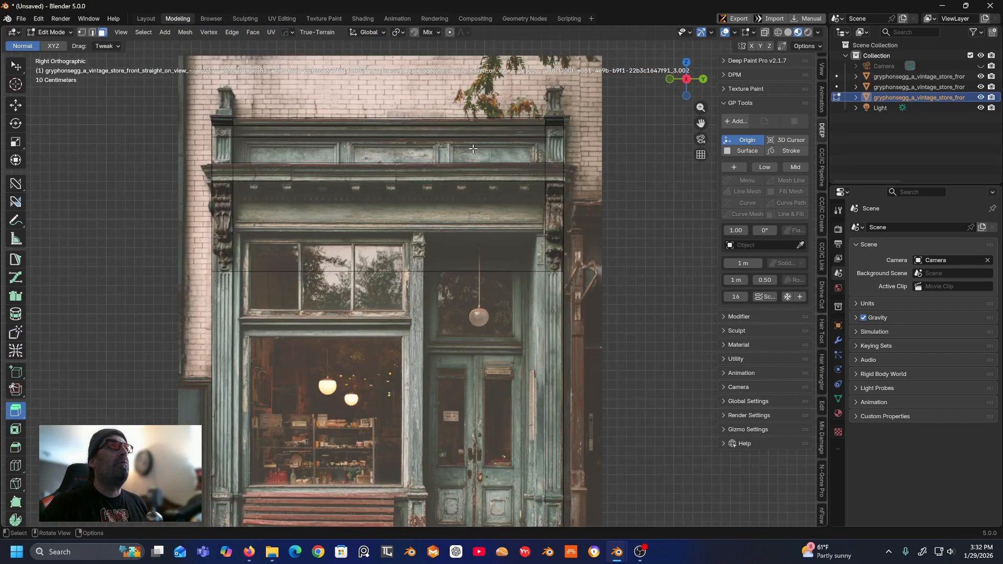
scroll(472, 149, "up", 1)
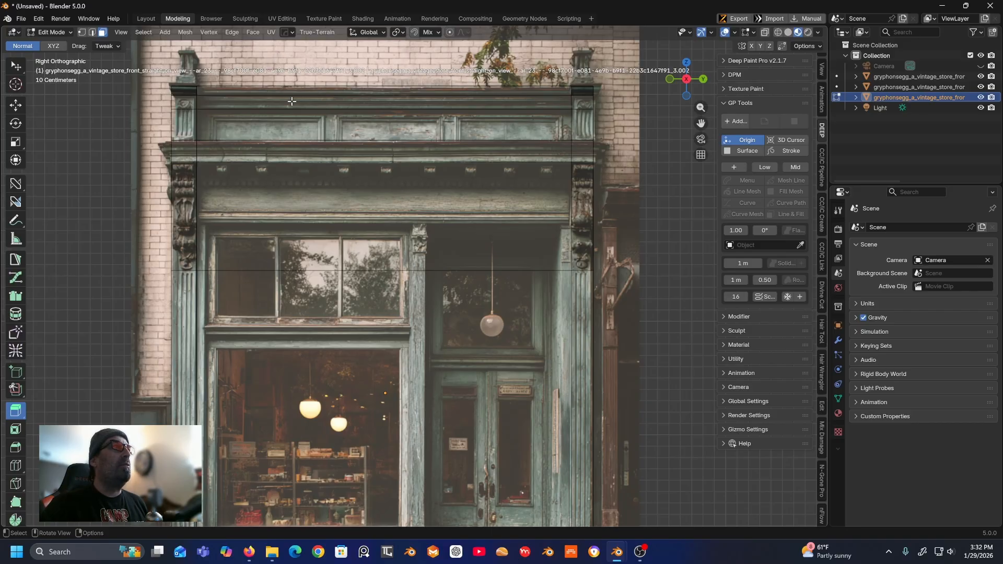
middle_click_drag(255, 118, 205, 172)
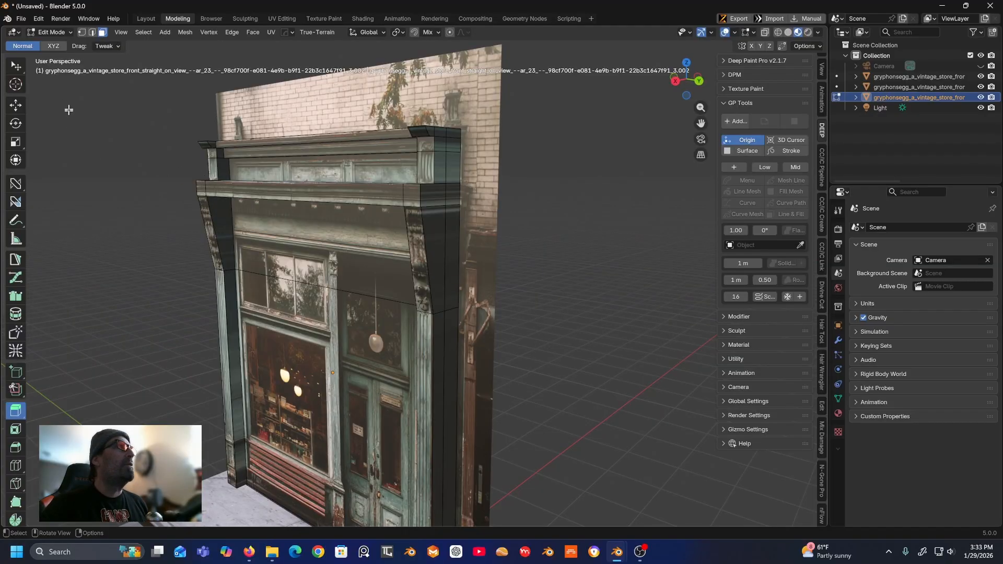
left_click(21, 64)
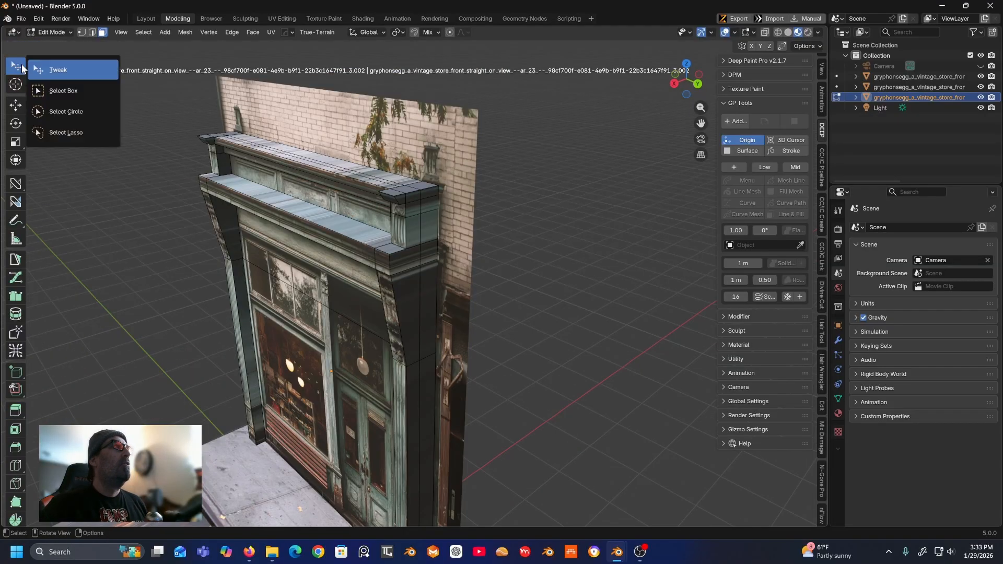
left_click(49, 90)
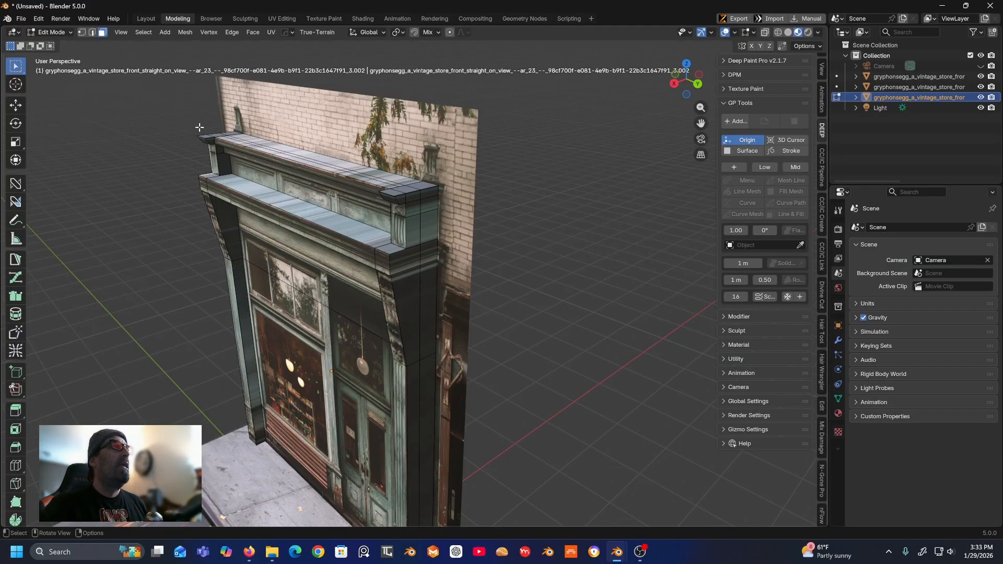
left_click_drag(184, 118, 264, 152)
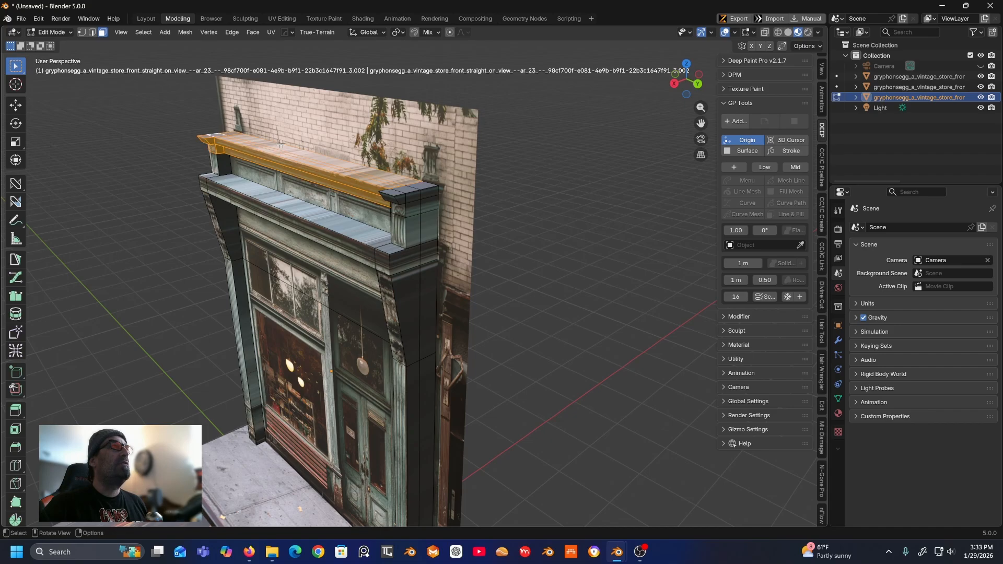
left_click_drag(356, 171, 440, 219, "shift")
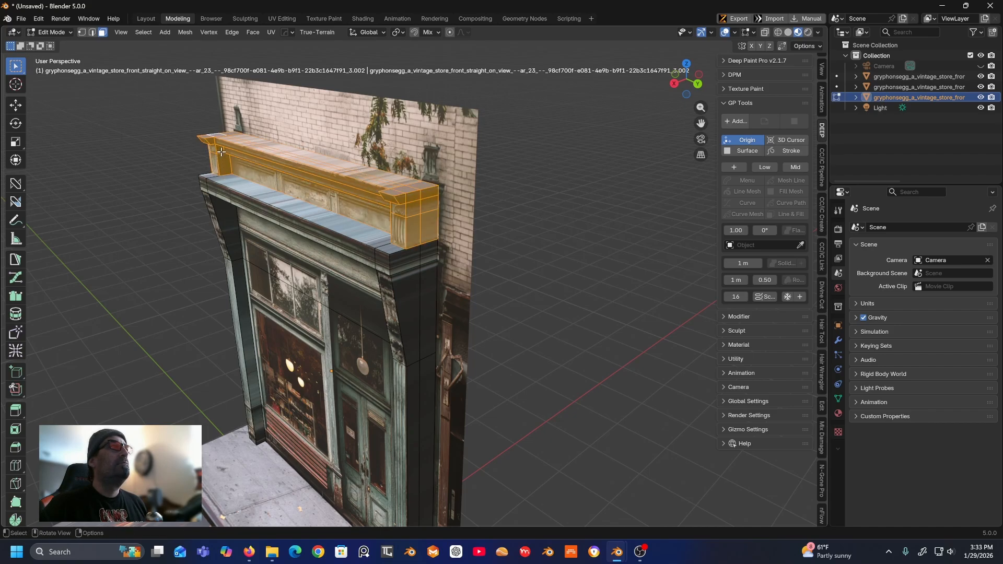
middle_click_drag(222, 159, 385, 134)
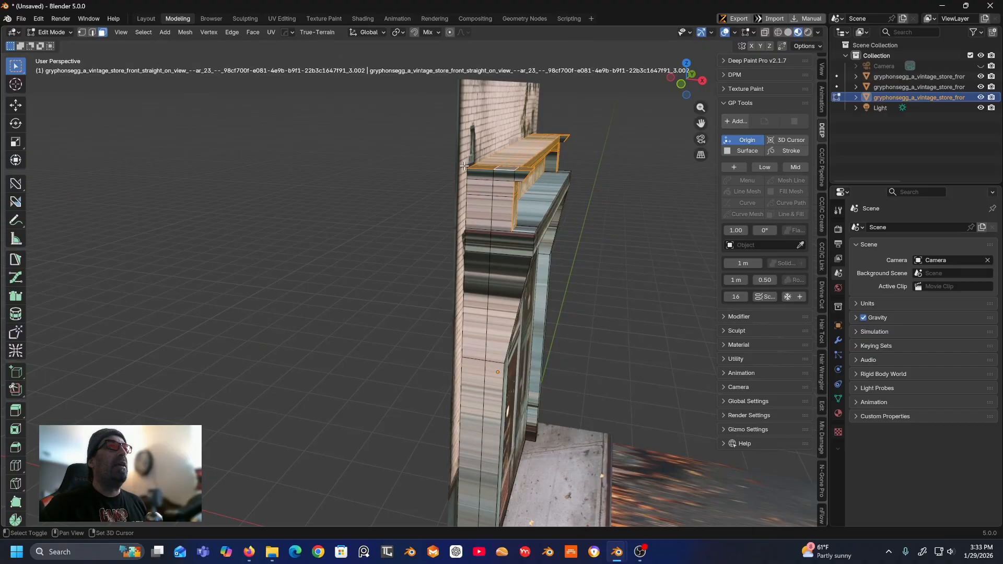
left_click(504, 195, "shift")
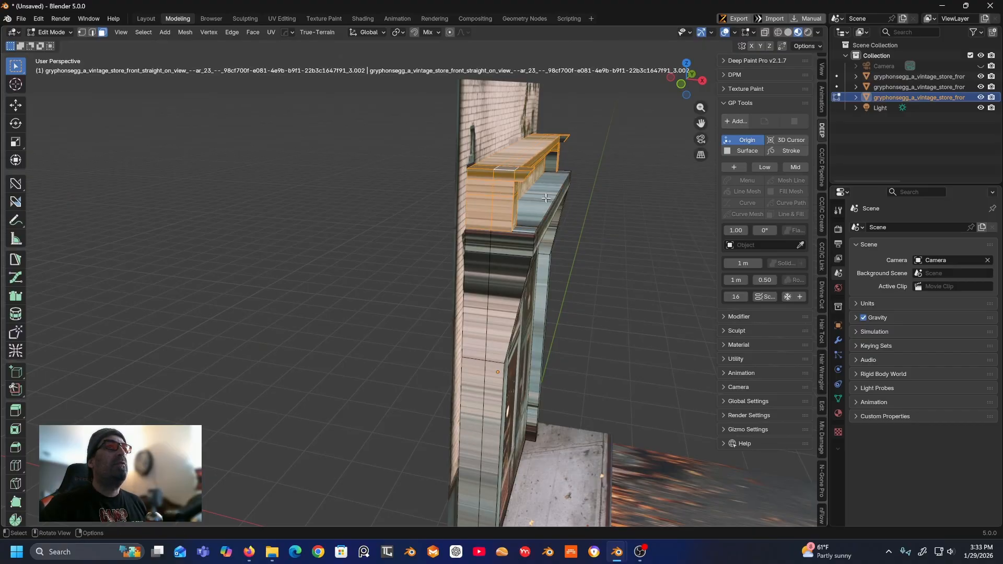
mouse_move(537, 200)
middle_mouse_down()
mouse_move(519, 187)
mouse_move(522, 201)
middle_mouse_up()
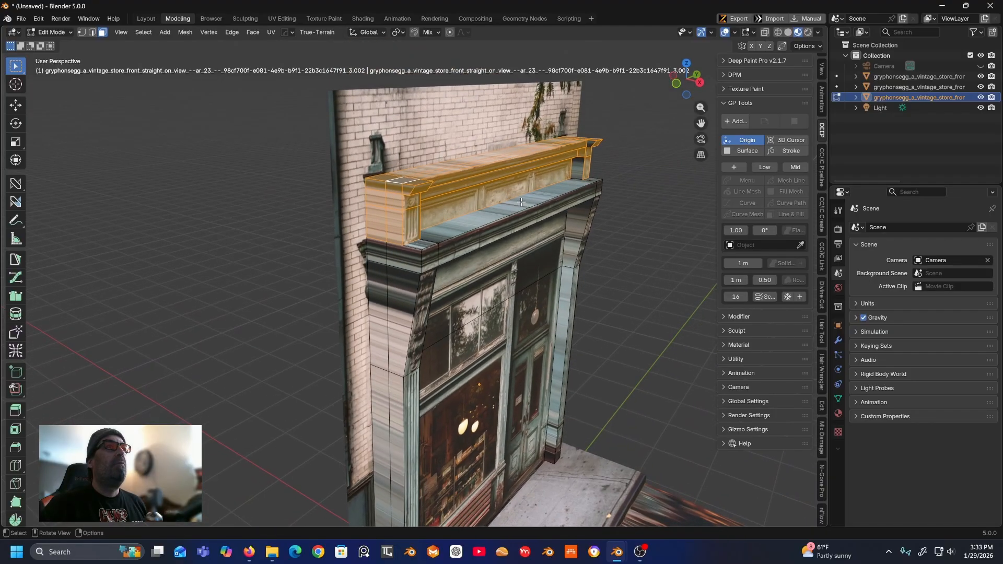
- Add the cornice ledge, its front faces and both carved corbel brackets below it to the selection
left_click_drag(435, 227, 453, 254)
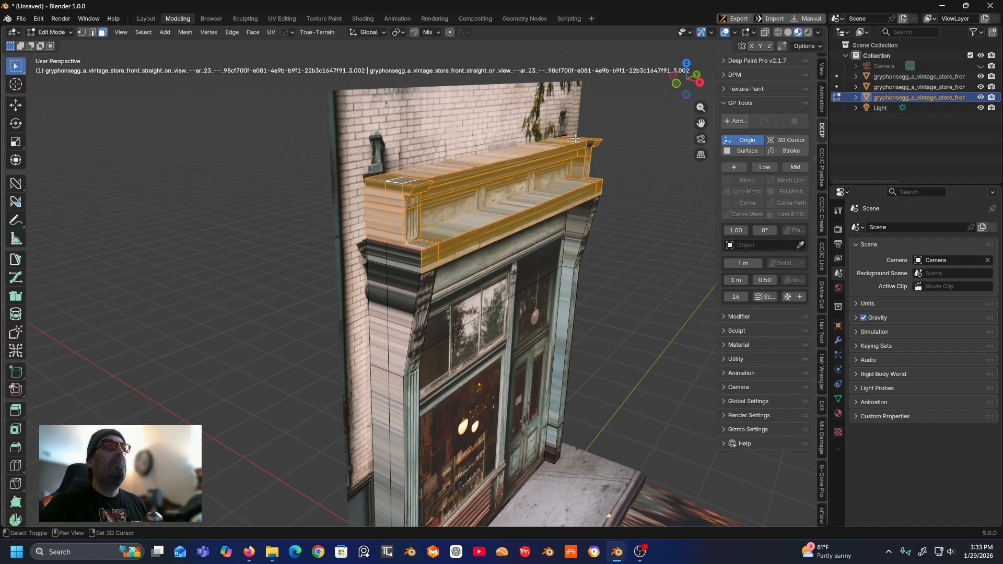
middle_click_drag(575, 138, 547, 134)
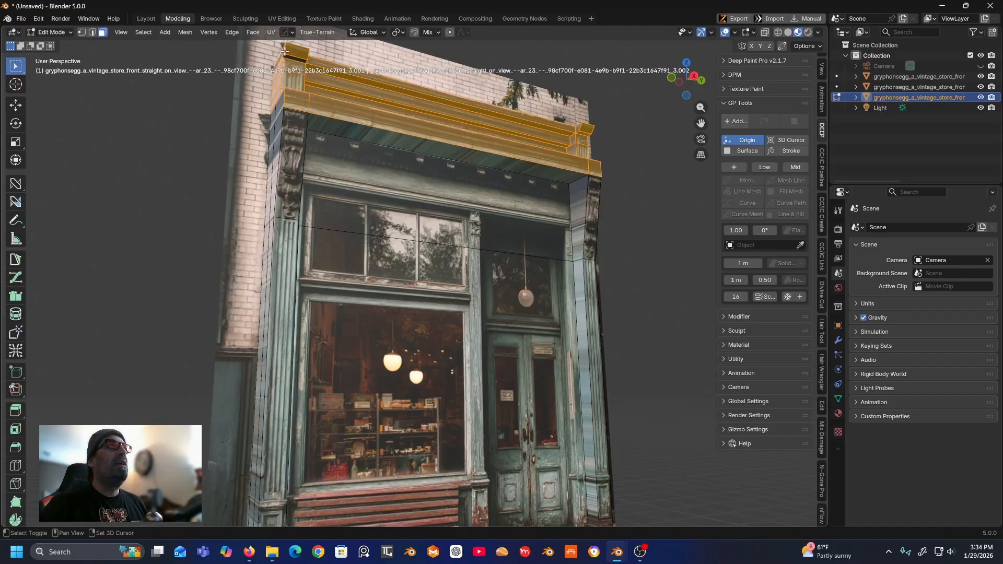
middle_click_drag(293, 73, 286, 121)
key("b")
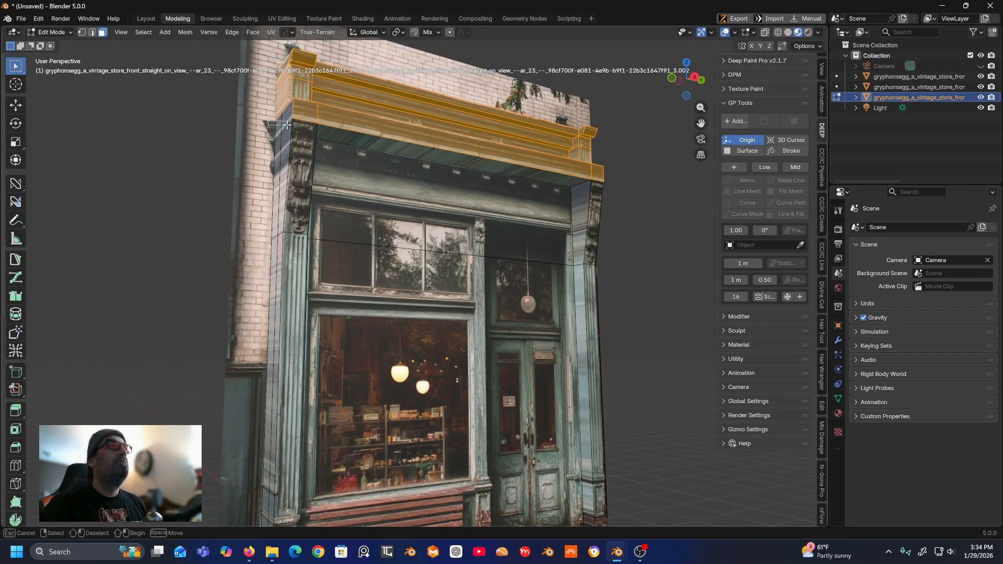
left_click_drag(286, 124, 335, 137)
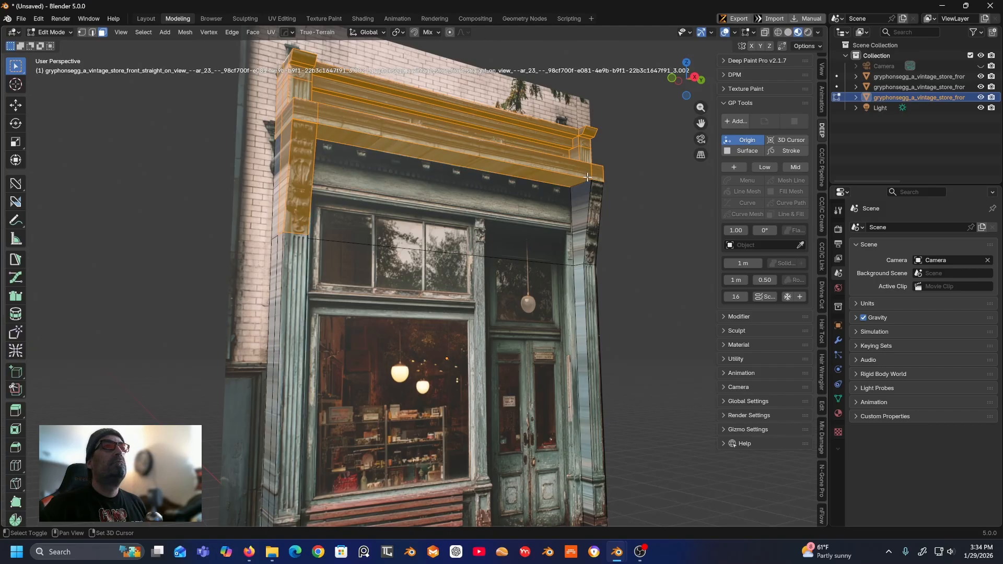
key("b")
left_click_drag(584, 181, 602, 219)
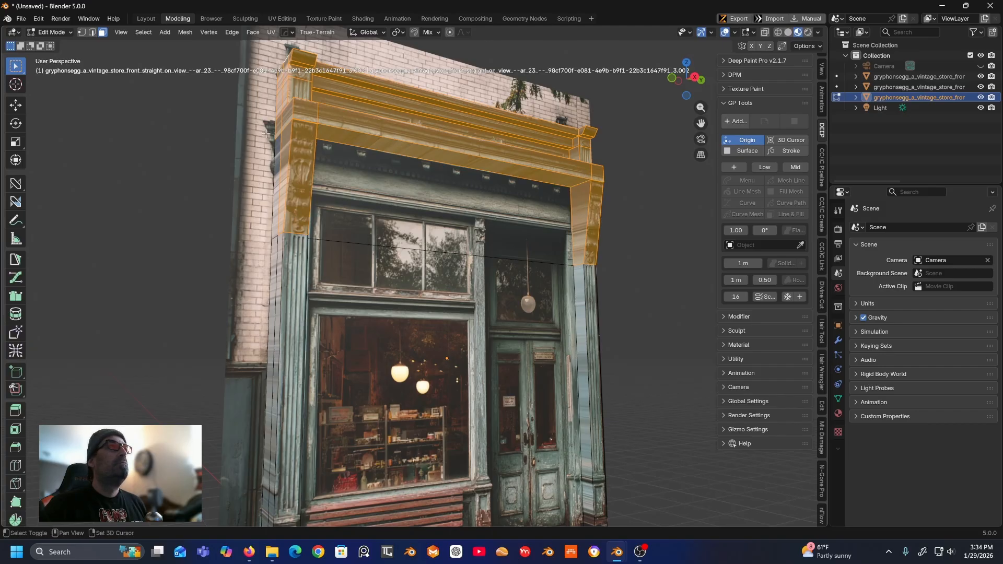
key("b")
left_click_drag(269, 149, 281, 183)
- Add the remaining corbel side faces and the long front and side faces of both lower pilasters to the selection
middle_click_drag(270, 167, 267, 195)
left_click(411, 211, "shift")
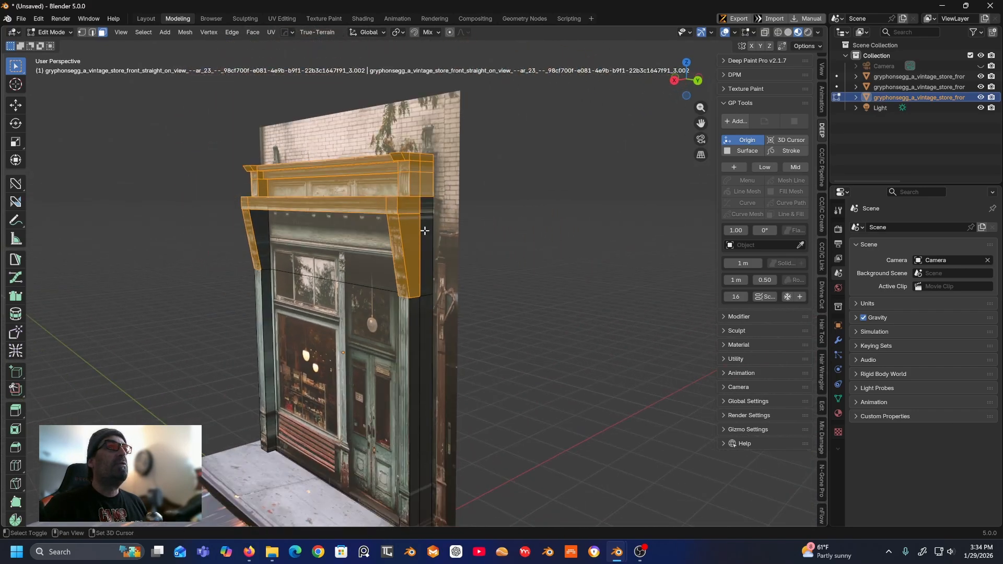
left_click(422, 230, "shift")
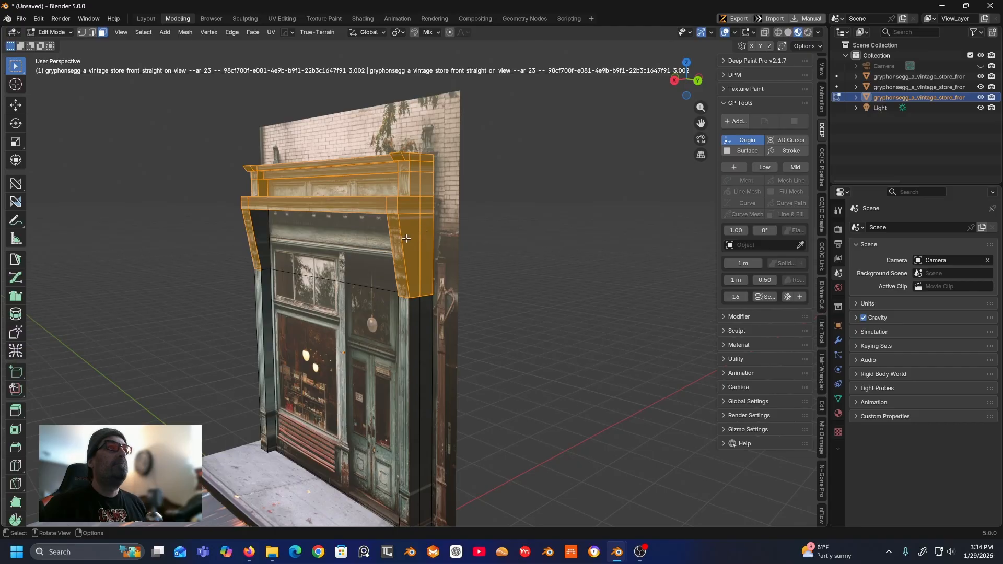
left_click(418, 337, "shift")
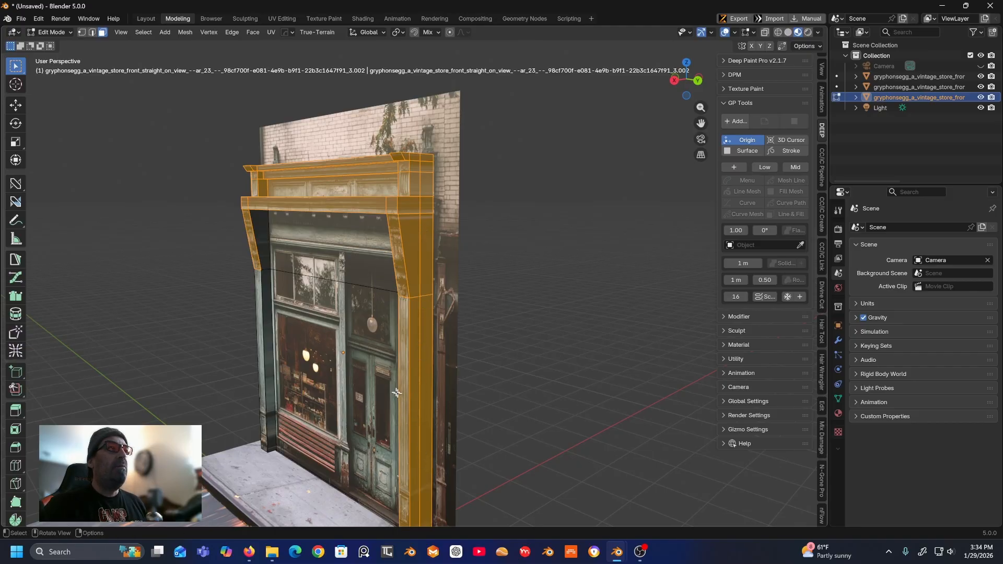
left_click(254, 235, "shift")
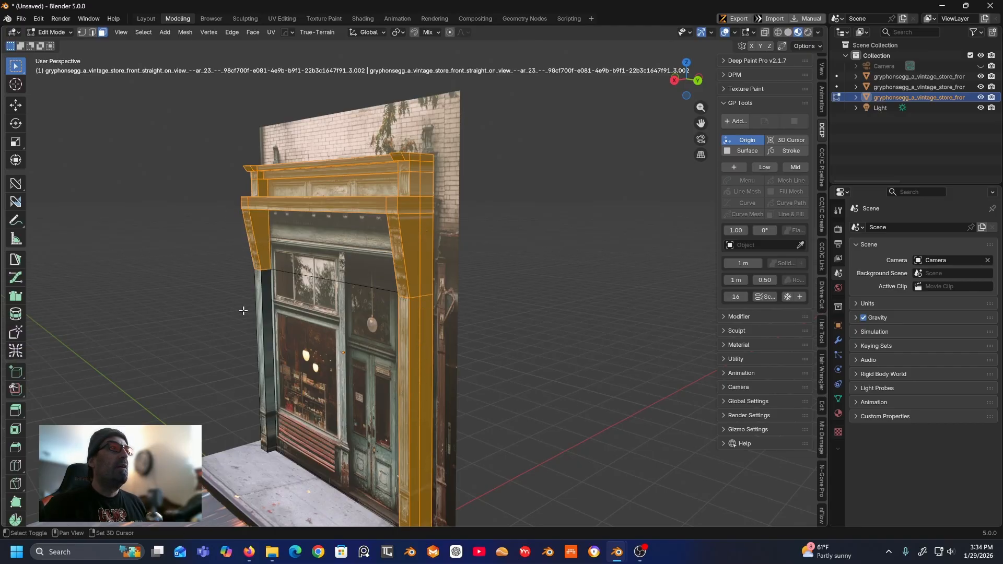
left_click(258, 334, "shift")
middle_click_drag(258, 335, 345, 229)
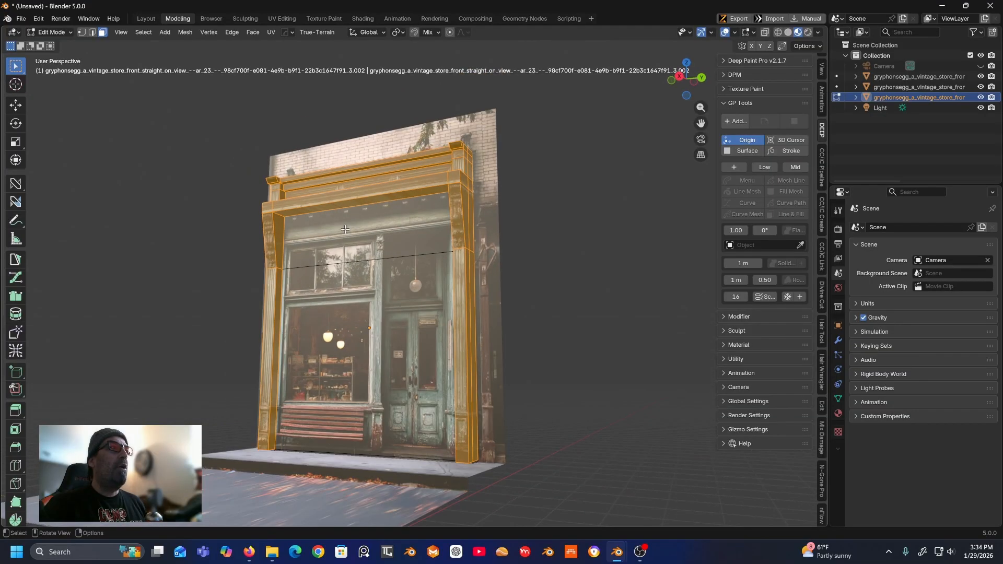
mouse_move(261, 321)
middle_mouse_down()
mouse_move(336, 340)
mouse_move(314, 328)
mouse_move(251, 334)
middle_mouse_up()
left_click(344, 325, "shift")
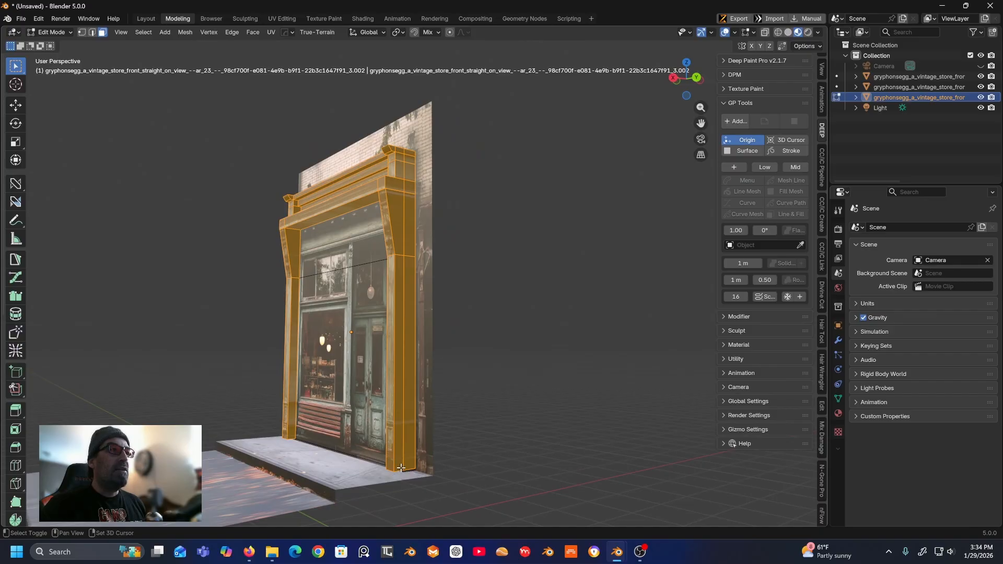
- Hide the sidewalk and street object and add the bottom faces of the pilasters to the selection from underneath
left_click_drag(401, 467, 410, 470, "shift")
middle_click_drag(411, 468, 454, 458)
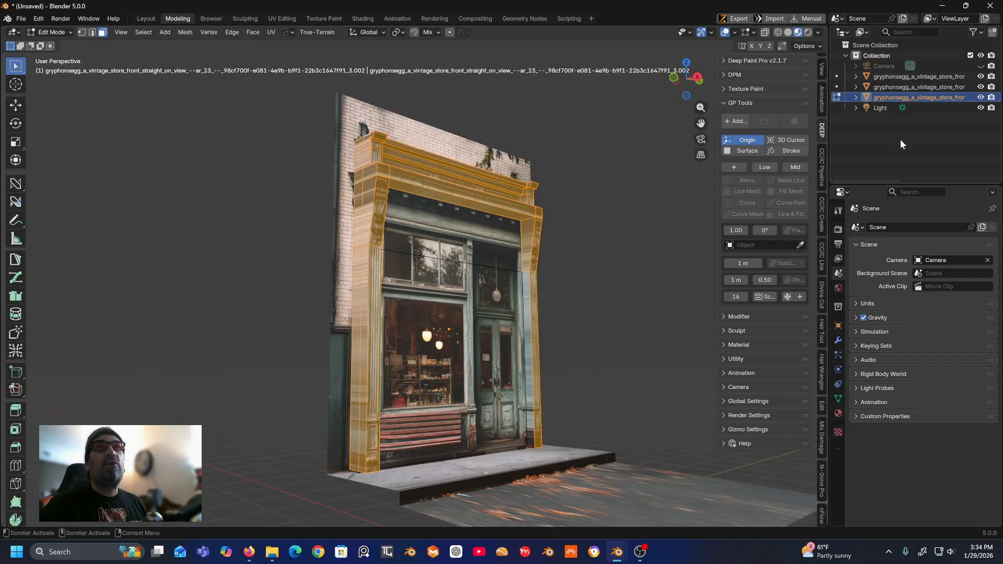
left_click(981, 87)
middle_click_drag(541, 286, 548, 254)
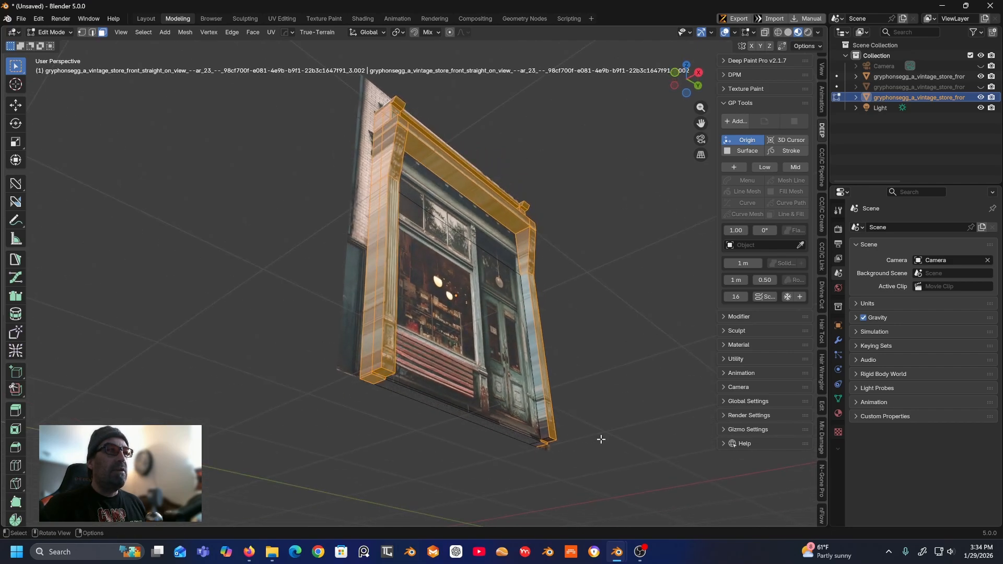
left_click(543, 444, "shift")
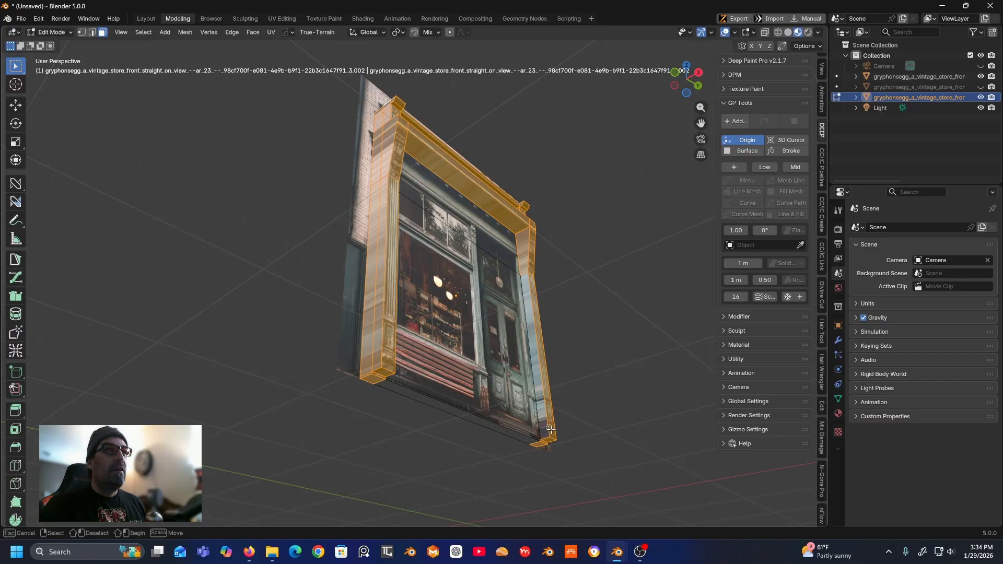
middle_click_drag(546, 334, 418, 366)
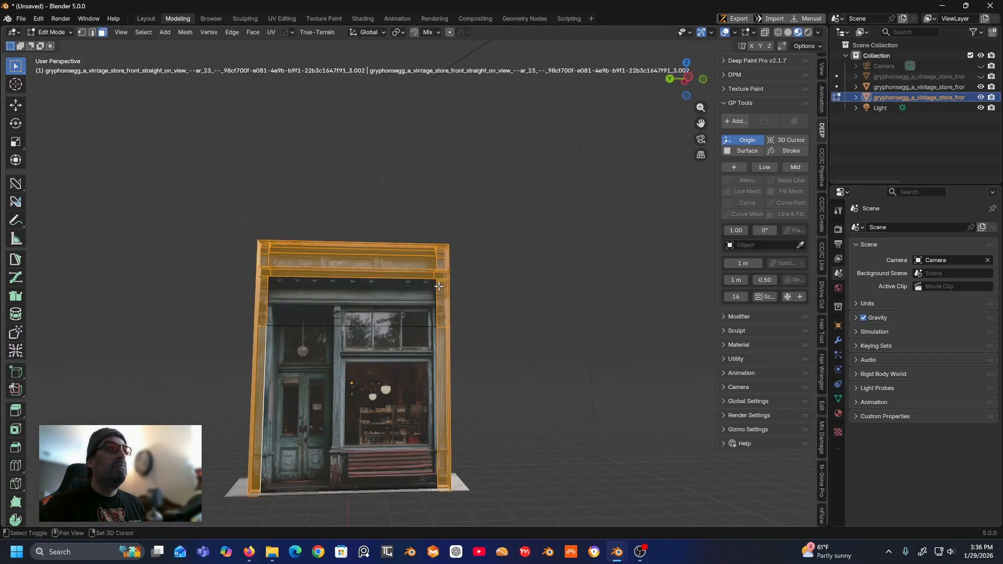
- Hide the sidewalk and street object and separate the selected pilaster, cornice and parapet faces into their own object
middle_click_drag(293, 285, 467, 248)
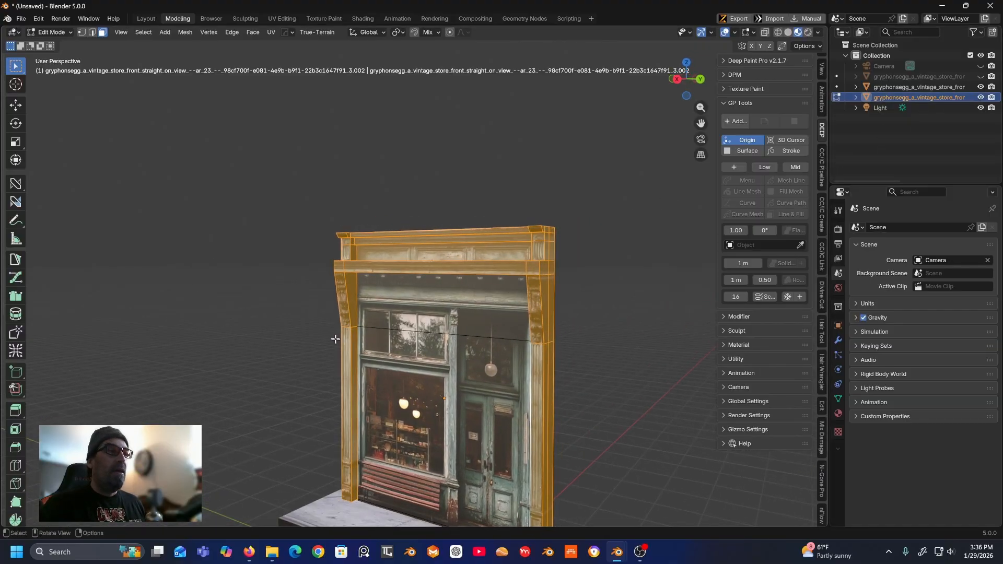
middle_click_drag(335, 339, 661, 233)
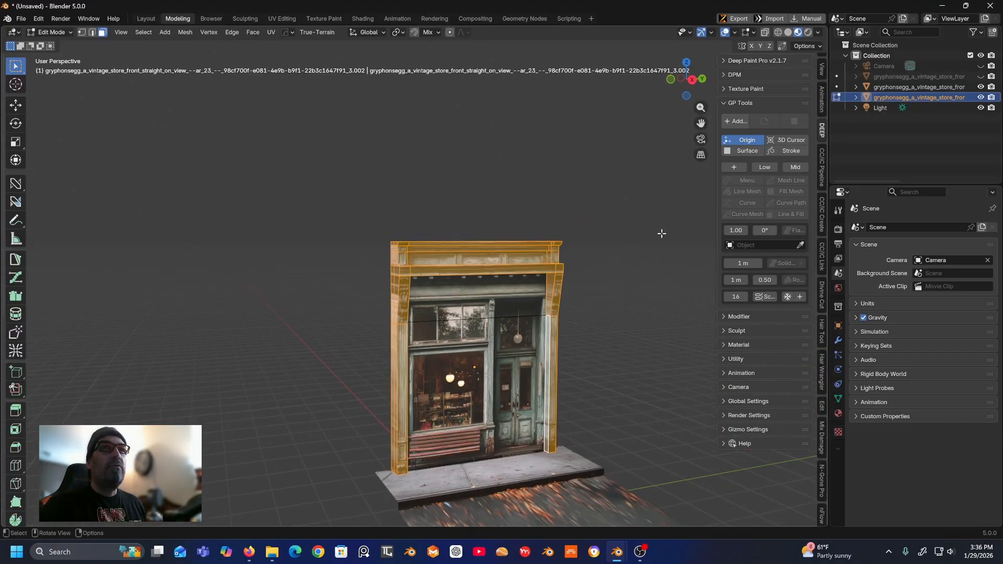
left_click(982, 87)
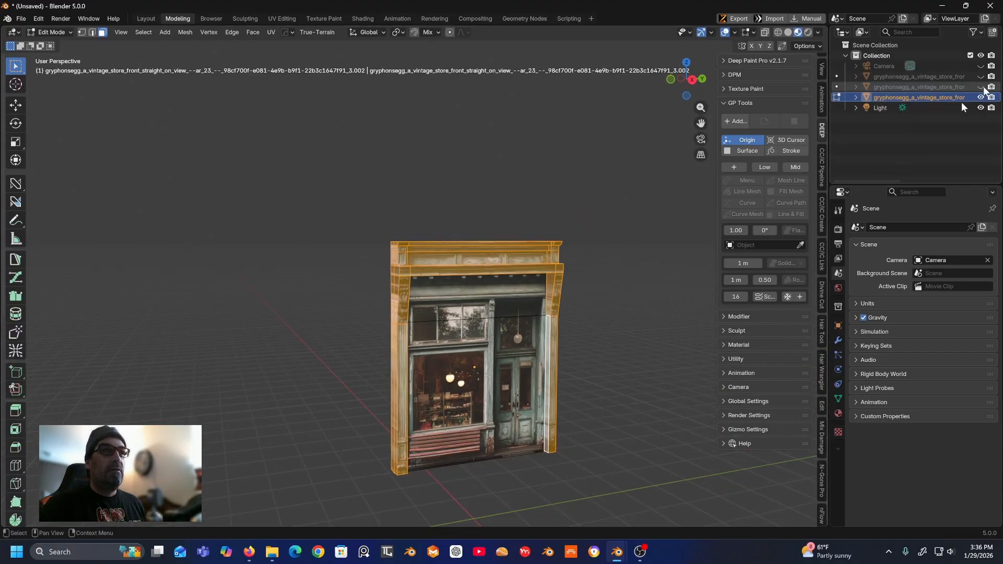
middle_click_drag(584, 280, 472, 203)
scroll(559, 311, "up", 5)
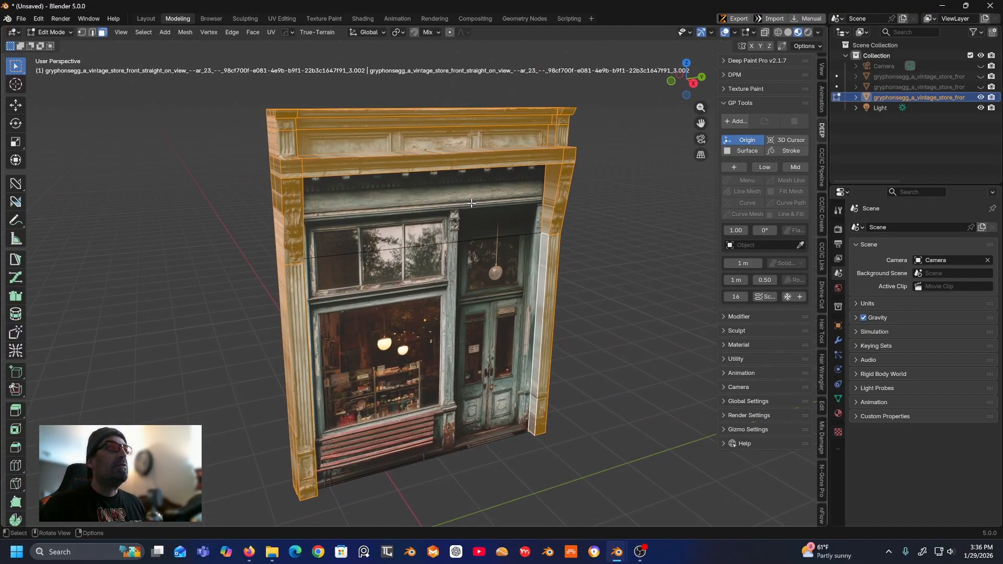
right_click(474, 159)
mouse_move(452, 323)
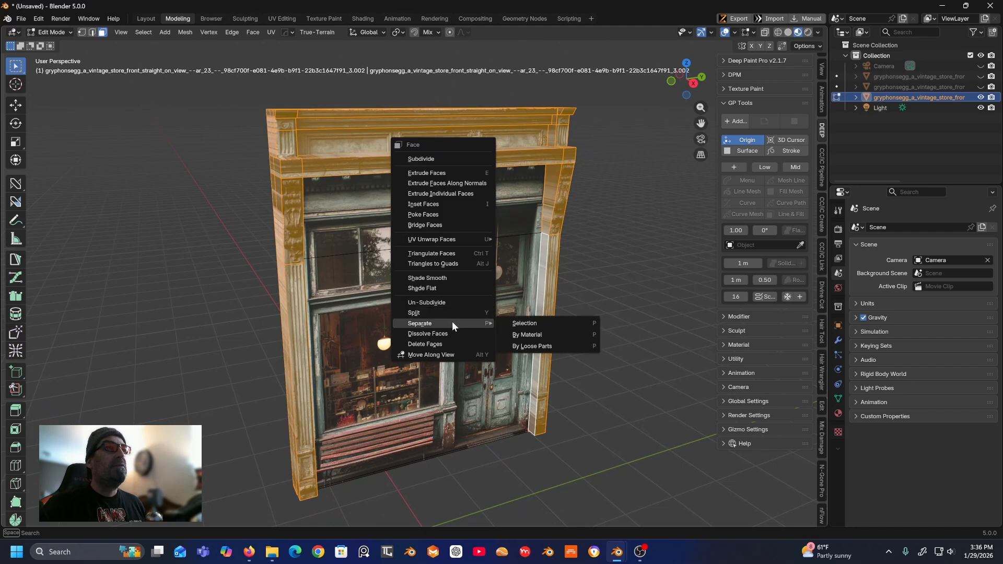
left_click(538, 324)
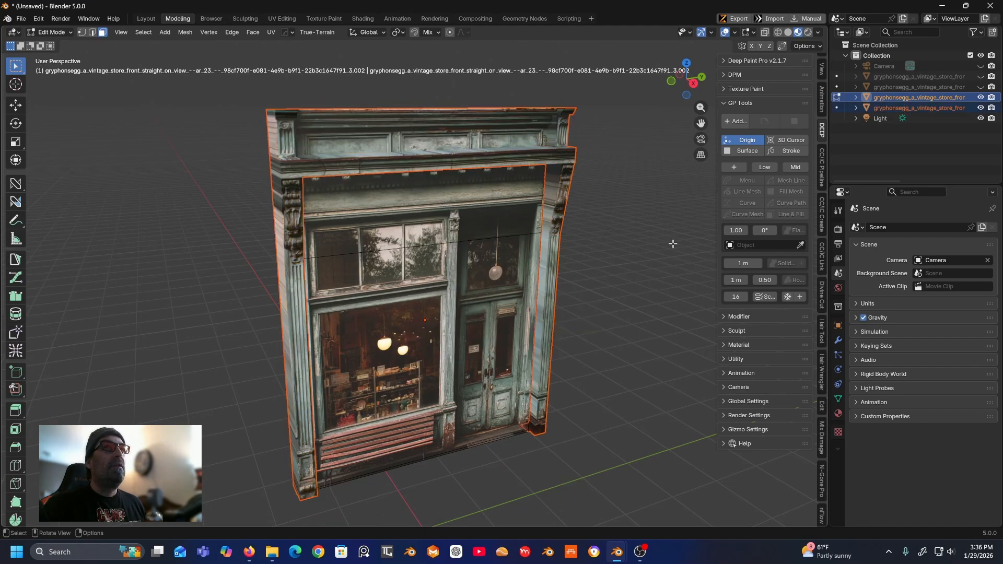
- Inspect the flat facade with the separated frame hidden, and isolate the frame by hiding the facade and showing the frame again
left_click(981, 108)
key("g")
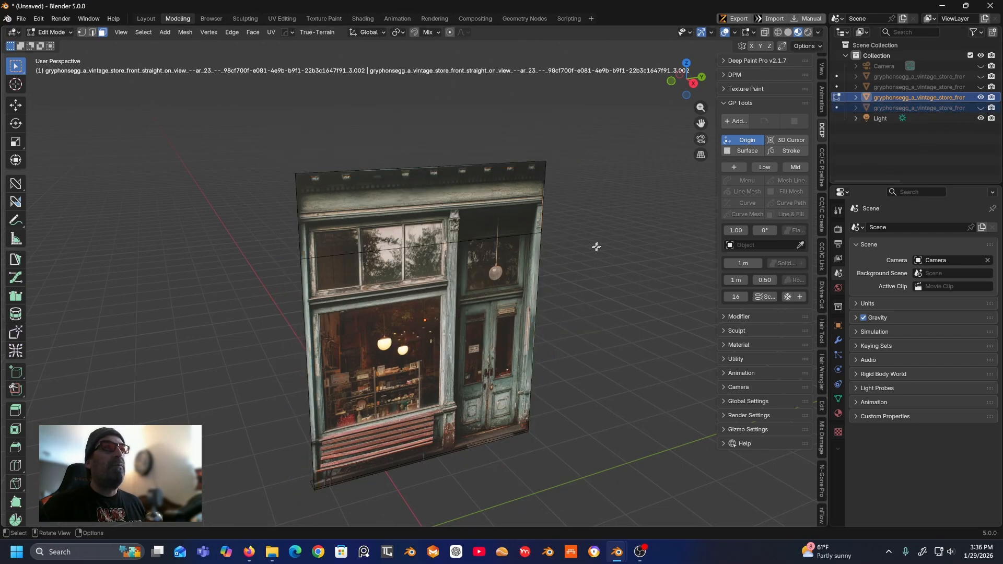
middle_click_drag(400, 289, 445, 267)
left_click(981, 97)
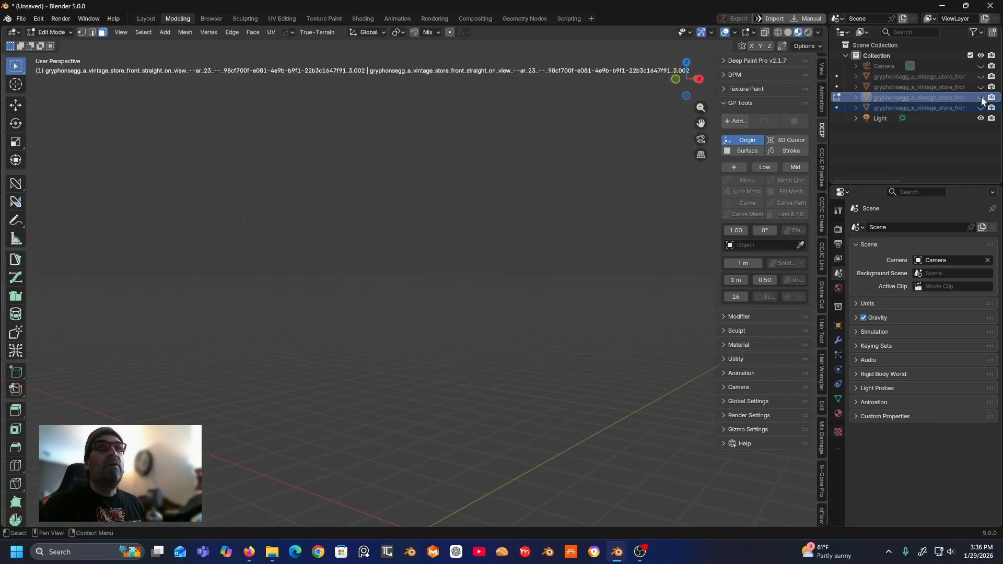
left_click(981, 108)
middle_click_drag(412, 267, 384, 291)
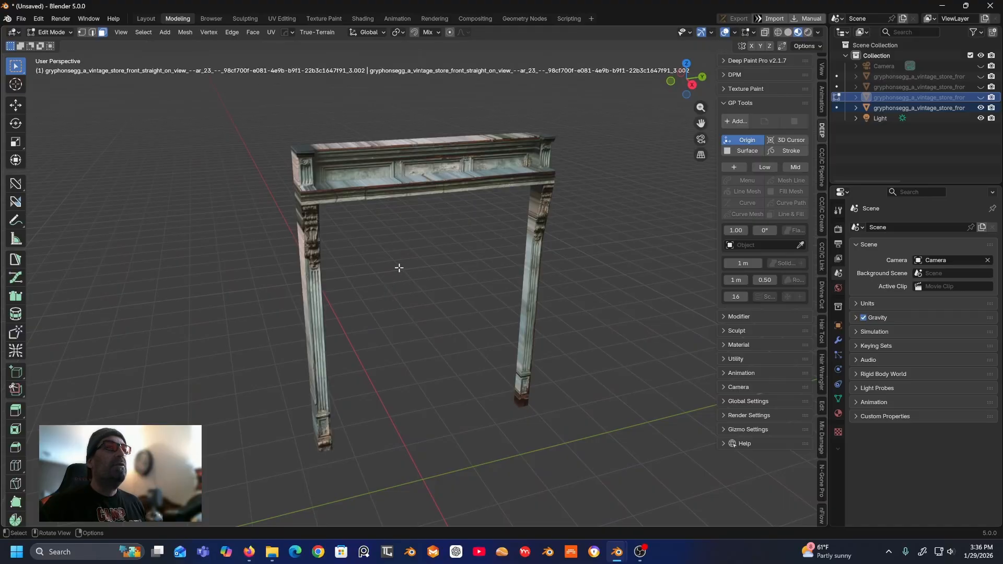
mouse_move(414, 148)
middle_mouse_down()
mouse_move(417, 169)
mouse_move(435, 151)
mouse_move(412, 132)
middle_mouse_up()
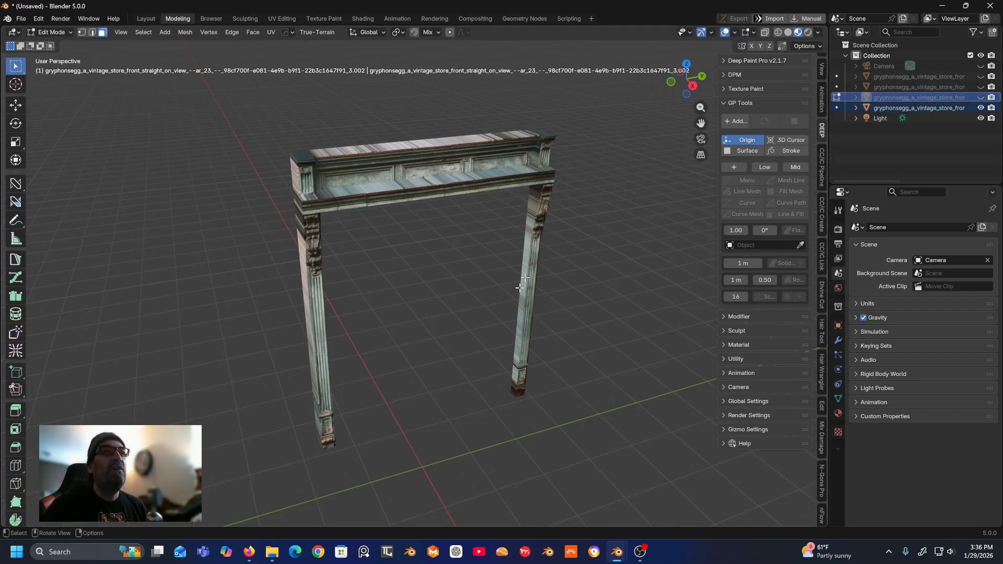
- Open the separated frame for mesh editing and add a horizontal loop cut just above the parapet's three rectangular panels
middle_click_drag(533, 295, 471, 265)
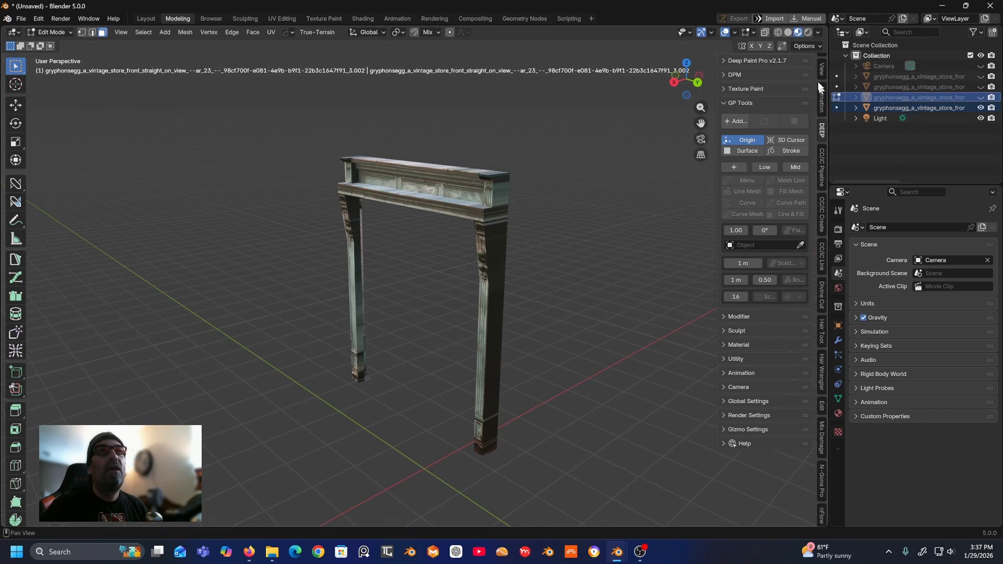
left_click(674, 82)
scroll(472, 221, "up", 5)
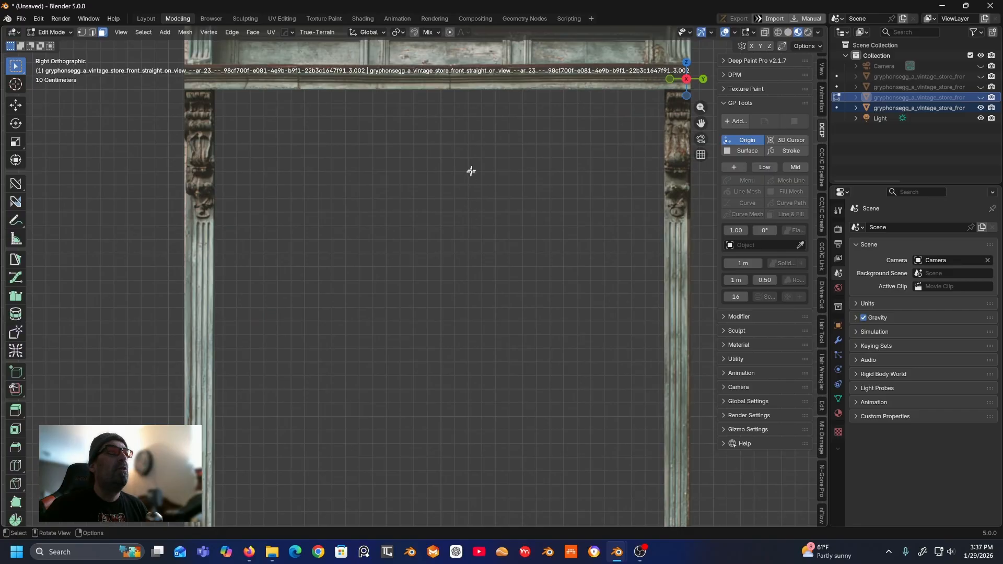
middle_click_drag(472, 170, 483, 326, "shift")
scroll(468, 282, "up", 1)
middle_click_drag(476, 273, 394, 319, "shift")
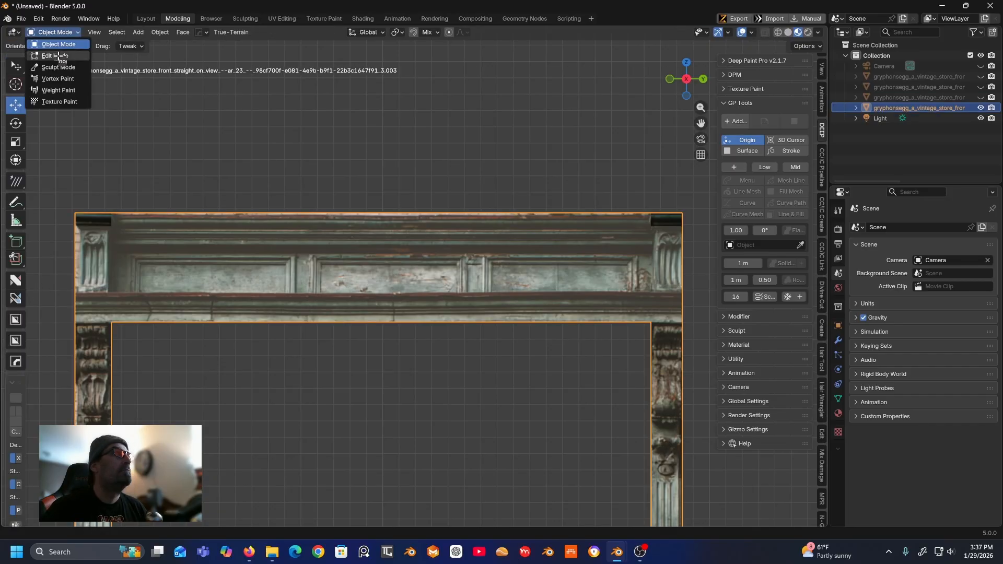
left_click(59, 55)
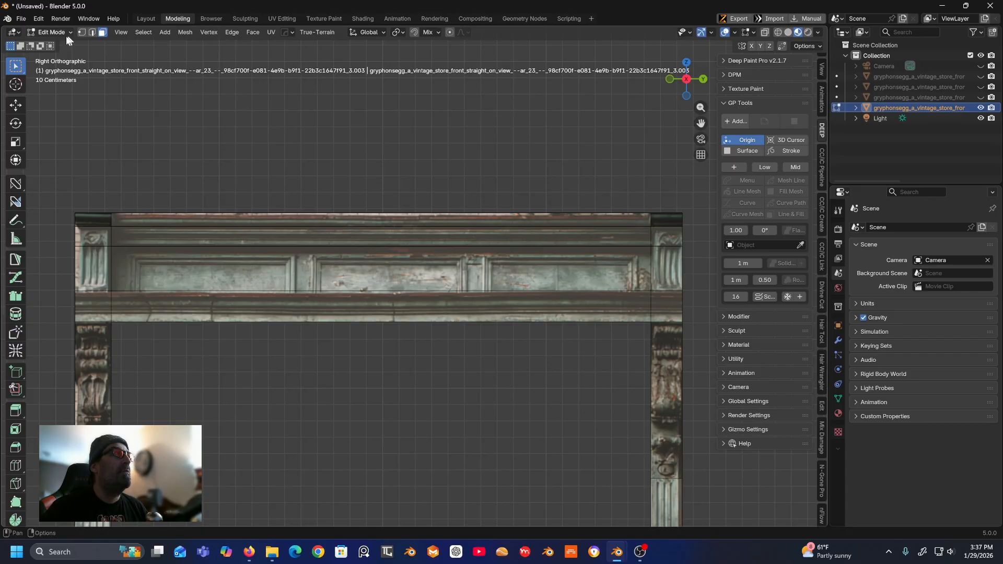
left_click(14, 464)
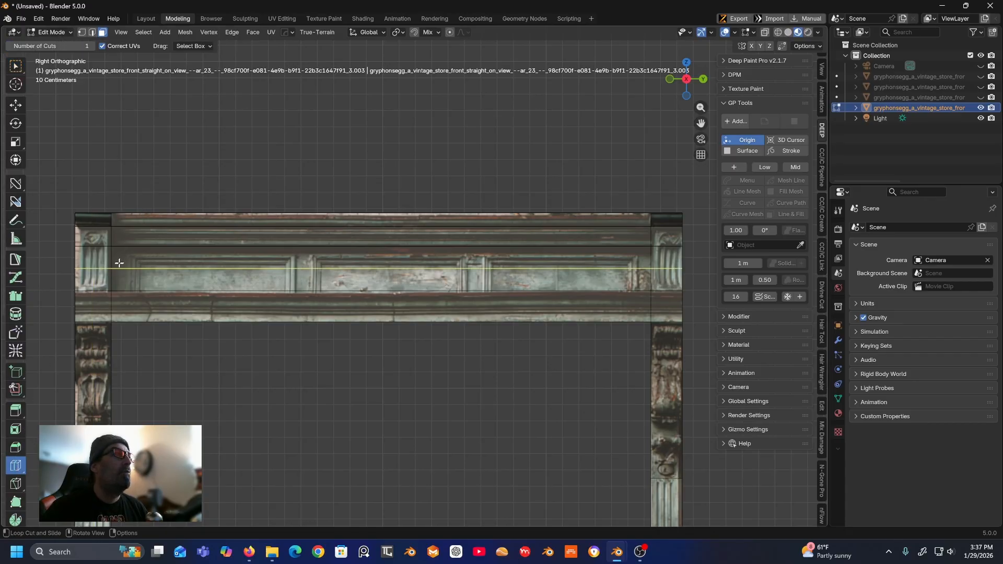
left_click_drag(115, 265, 121, 250)
key("w")
key("alt+a")
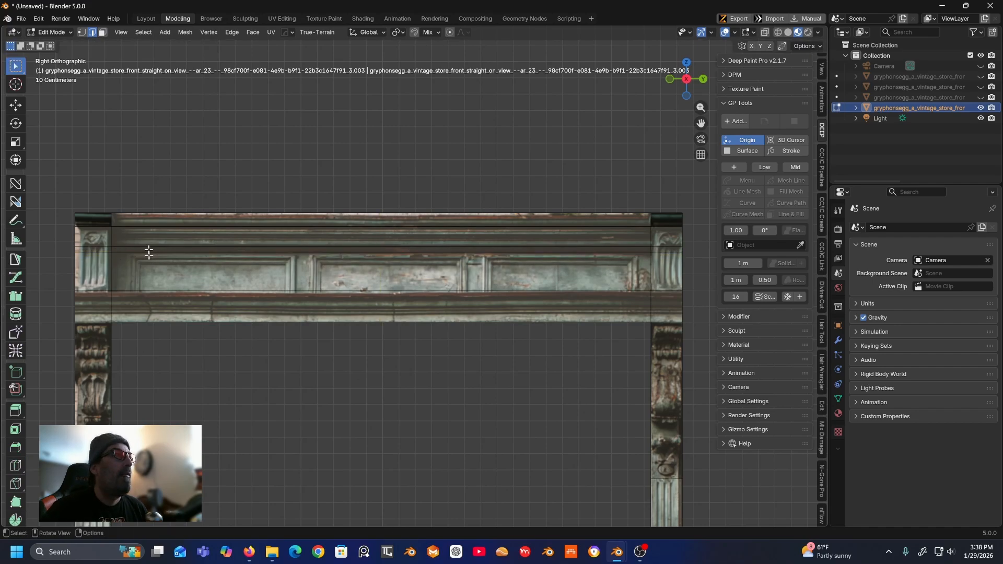
- Add six vertical loop cuts along the outer side edges of the three parapet panels
left_click(17, 467)
left_click_drag(347, 254, 114, 314)
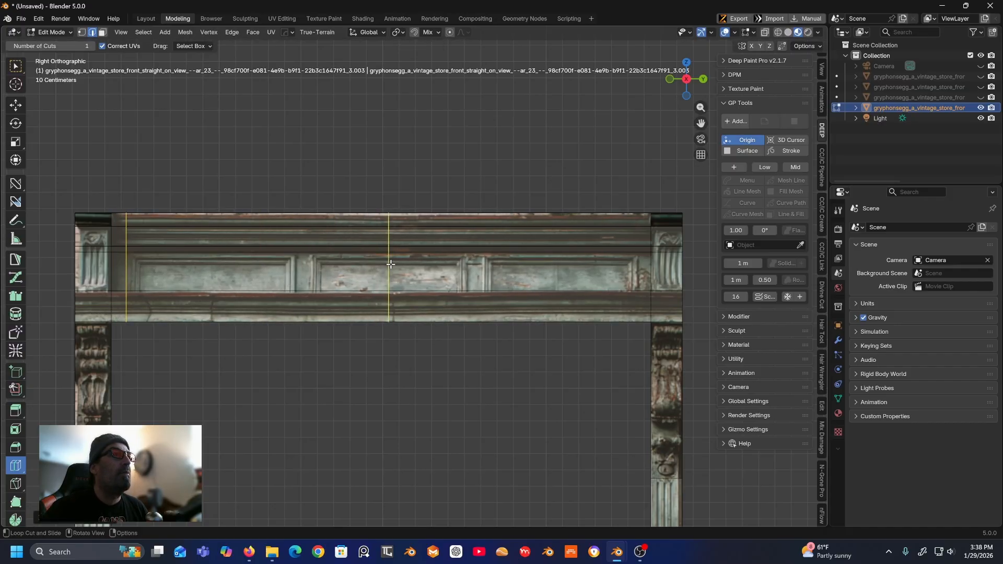
left_click_drag(391, 264, 299, 289)
left_click_drag(479, 262, 310, 290)
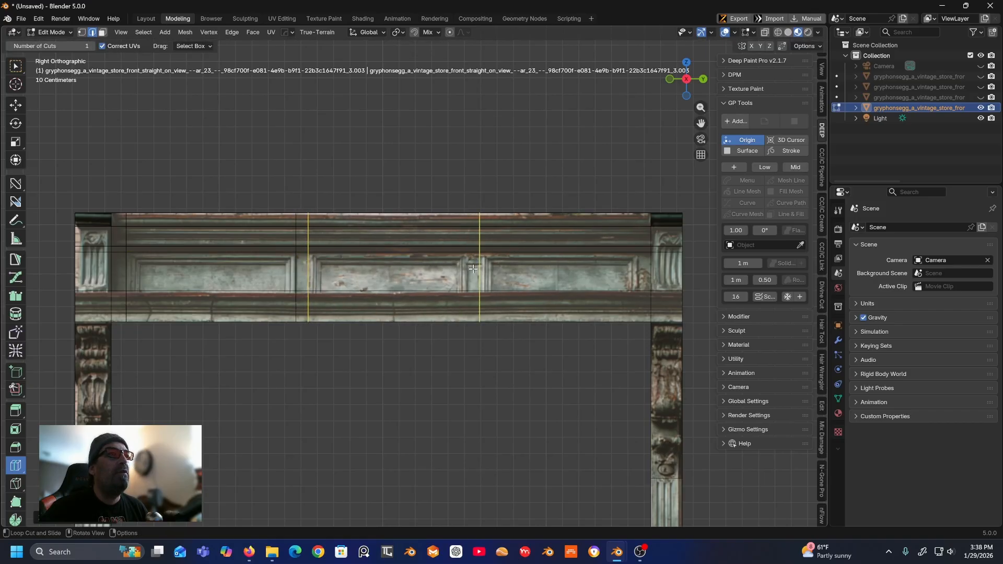
left_click_drag(481, 272, 467, 276)
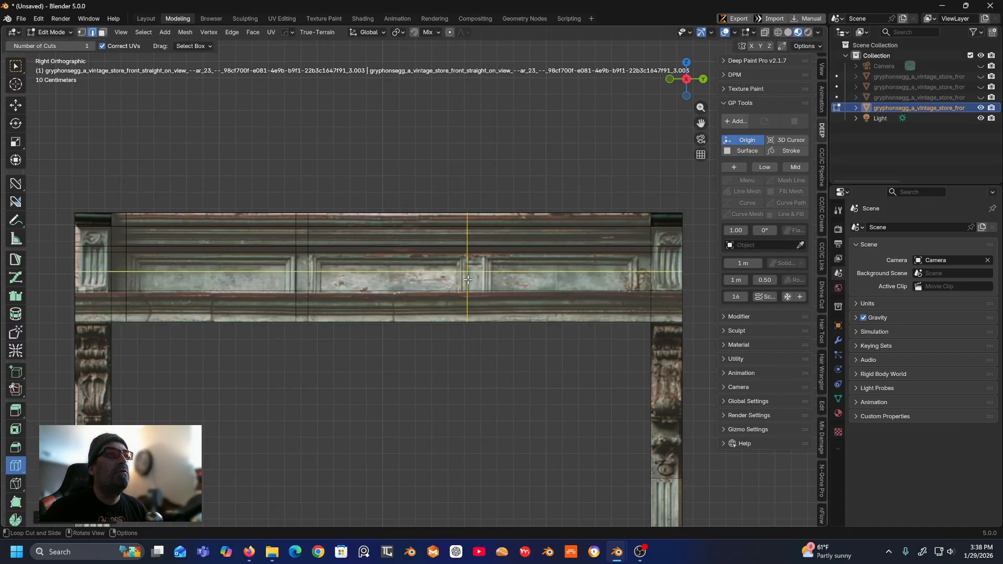
left_click_drag(569, 259, 492, 282)
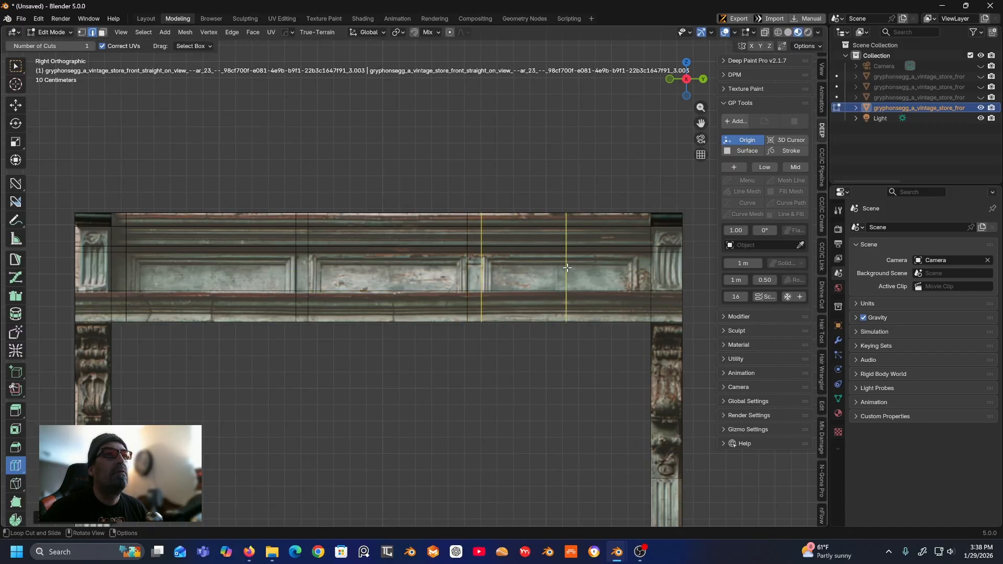
left_click_drag(567, 268, 663, 275)
- Select the three parapet panel faces and extrude them slightly outward together
middle_click_drag(441, 190, 470, 197)
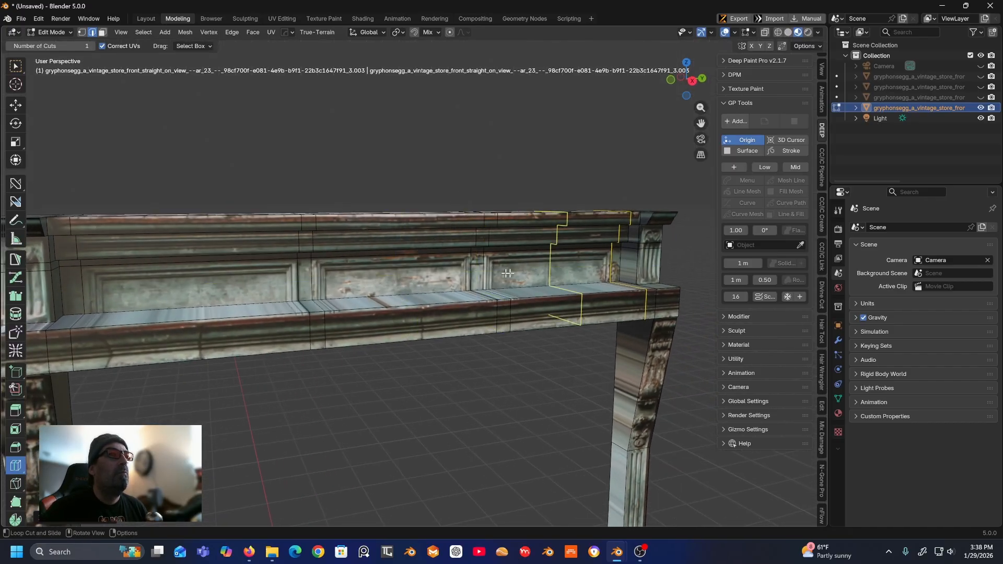
scroll(521, 272, "down", 1)
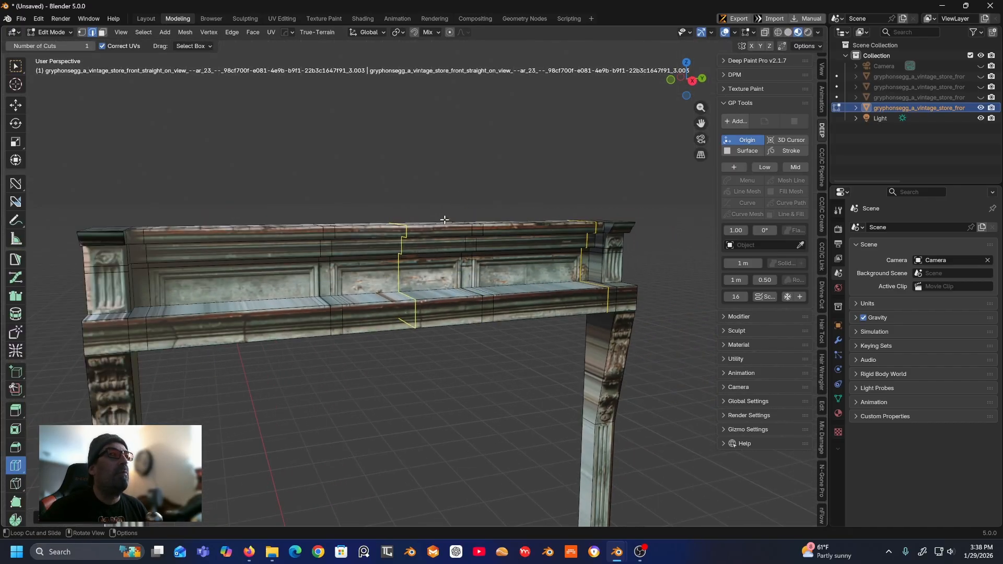
left_click(103, 32)
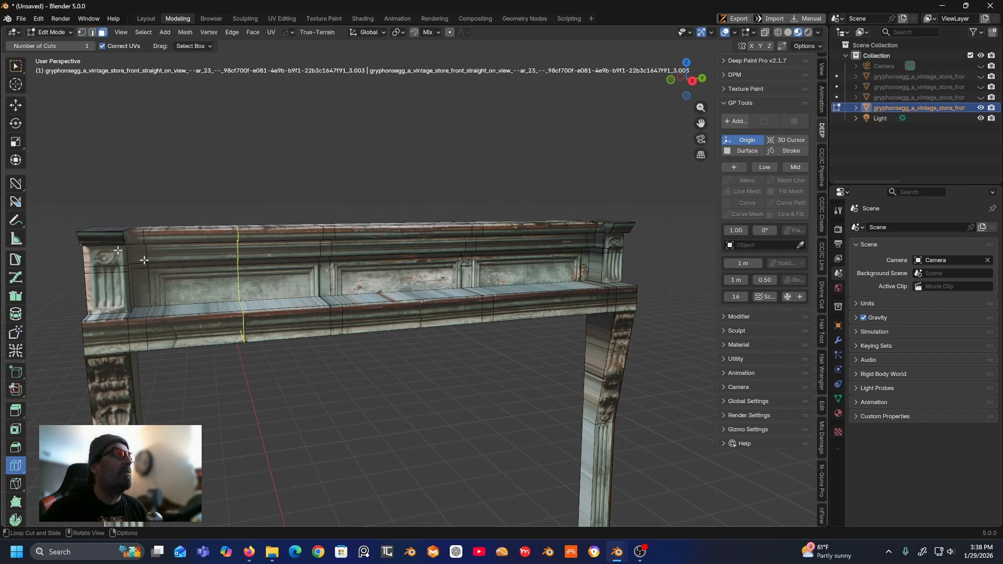
left_click(16, 66)
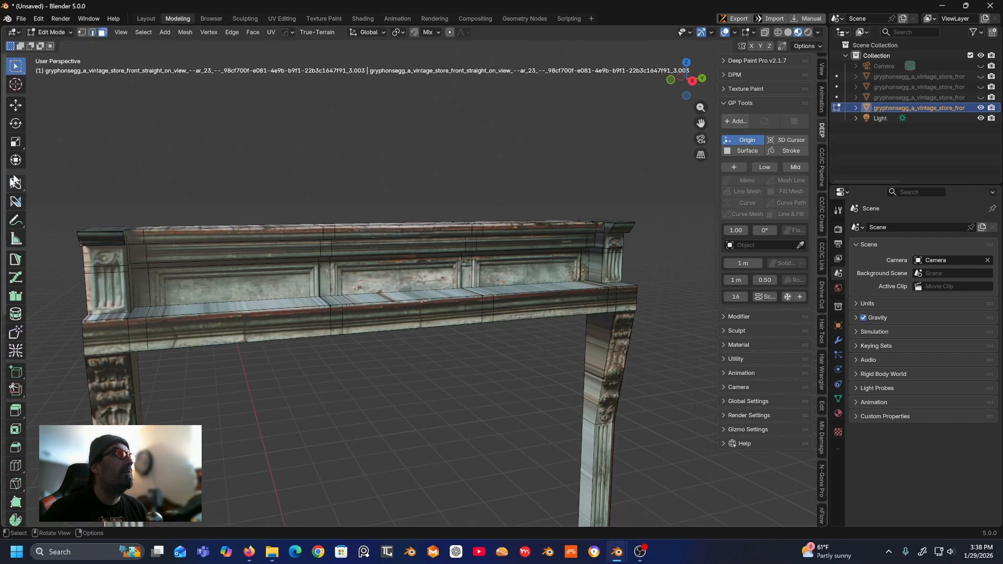
left_click(249, 285)
left_click(378, 275, "shift")
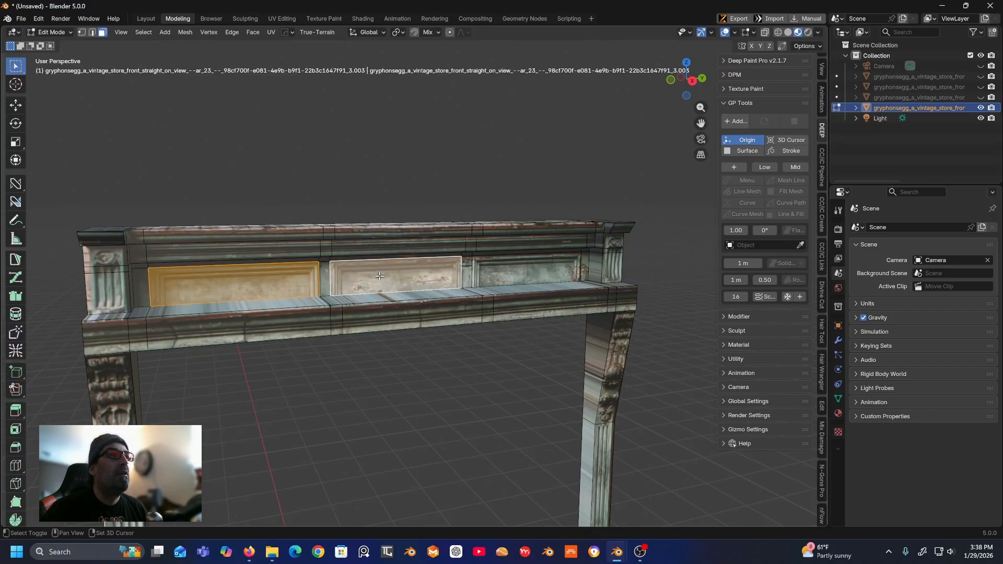
left_click(519, 269, "shift")
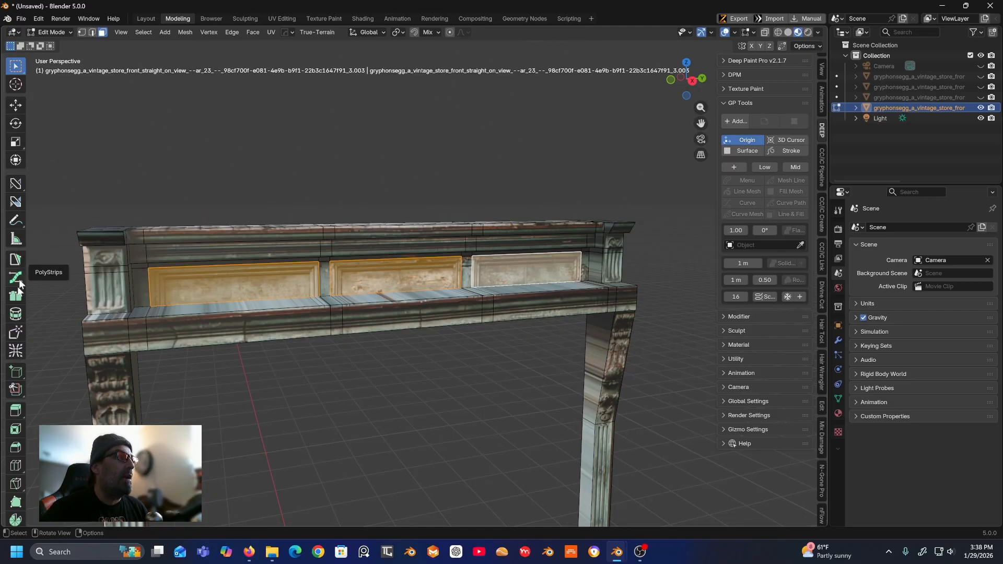
left_click(12, 411)
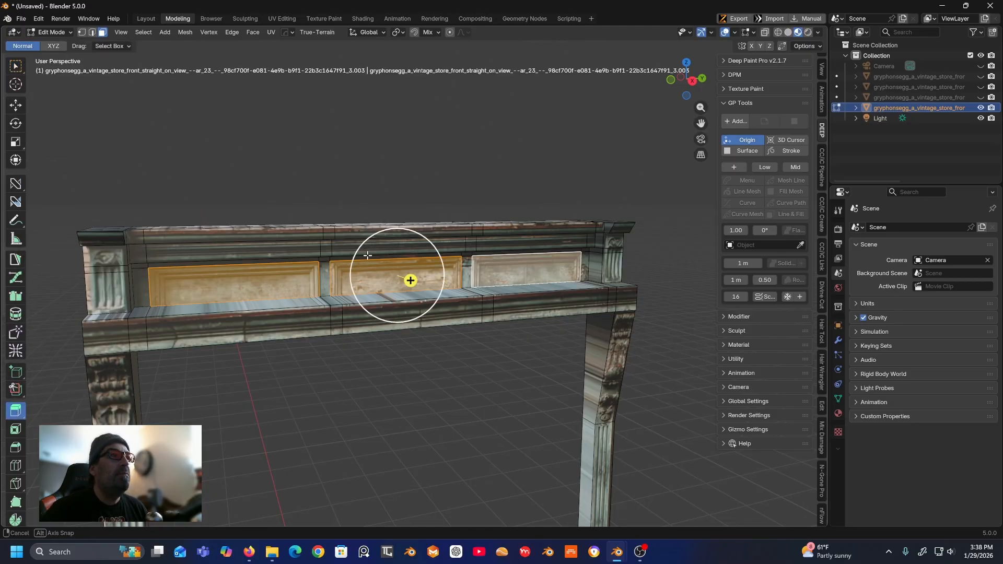
middle_click_drag(367, 254, 438, 278)
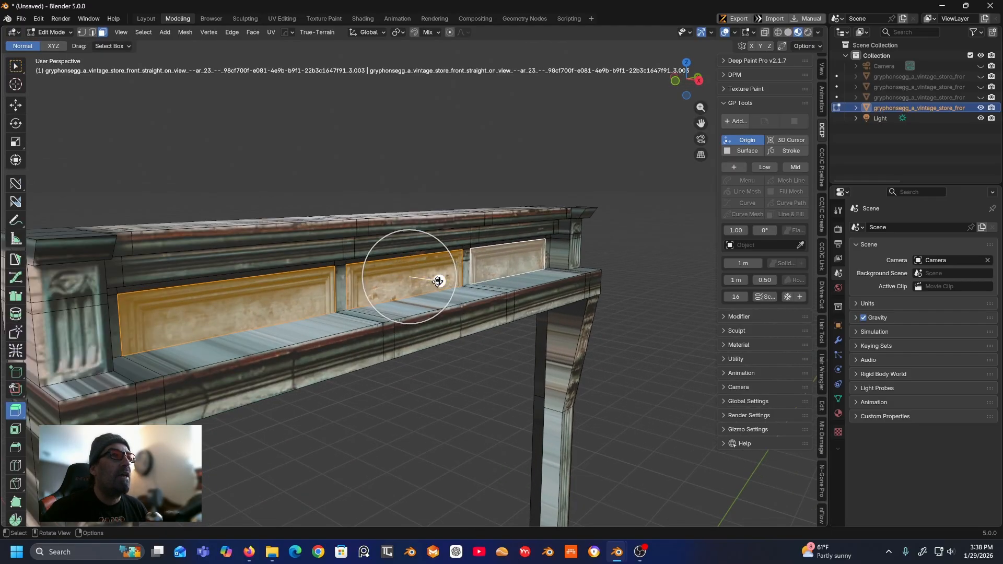
left_click_drag(438, 278, 449, 281)
left_click(459, 121)
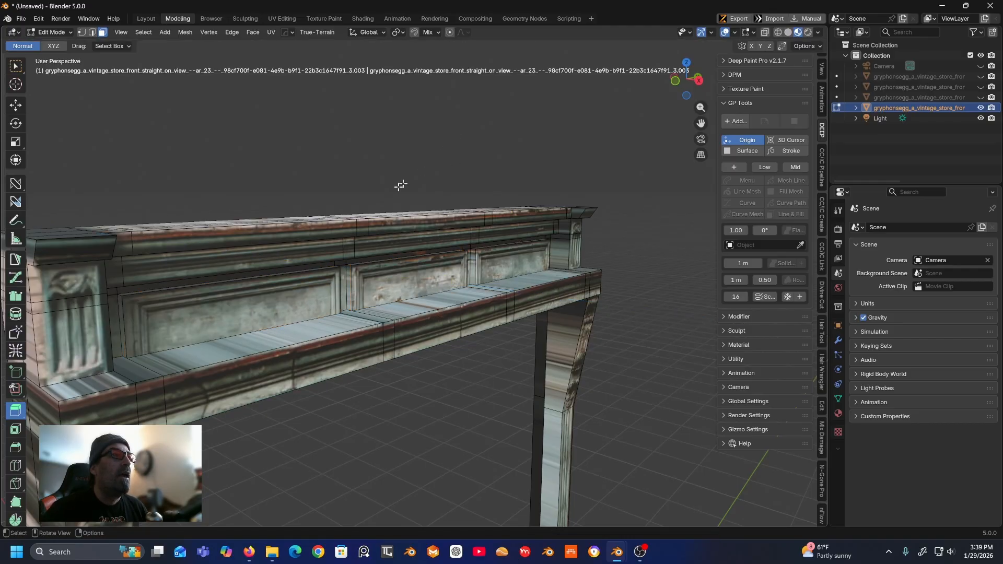
- Add loop cuts along the inner edges of the moulding around the three raised parapet panels
left_click(701, 80)
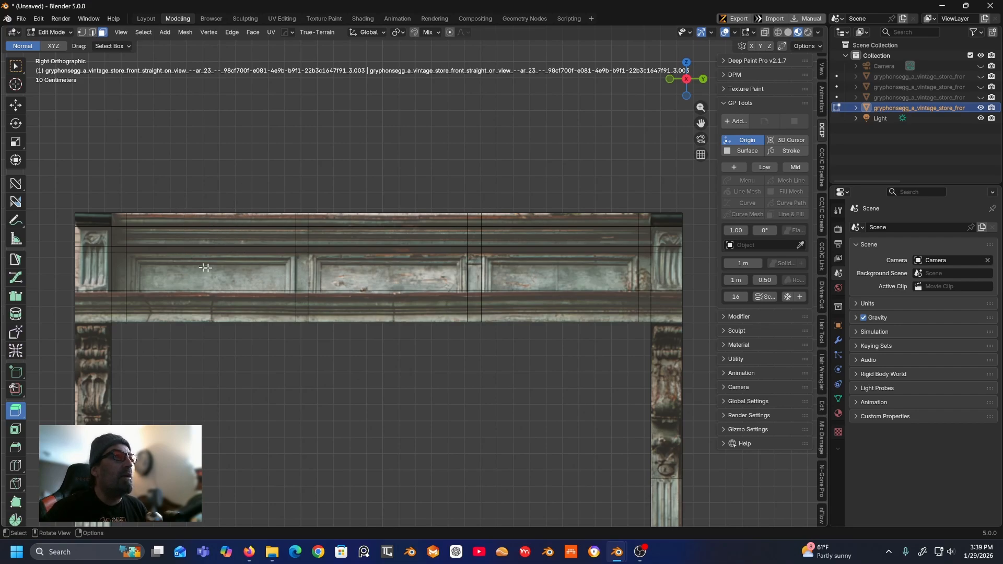
left_click(15, 467)
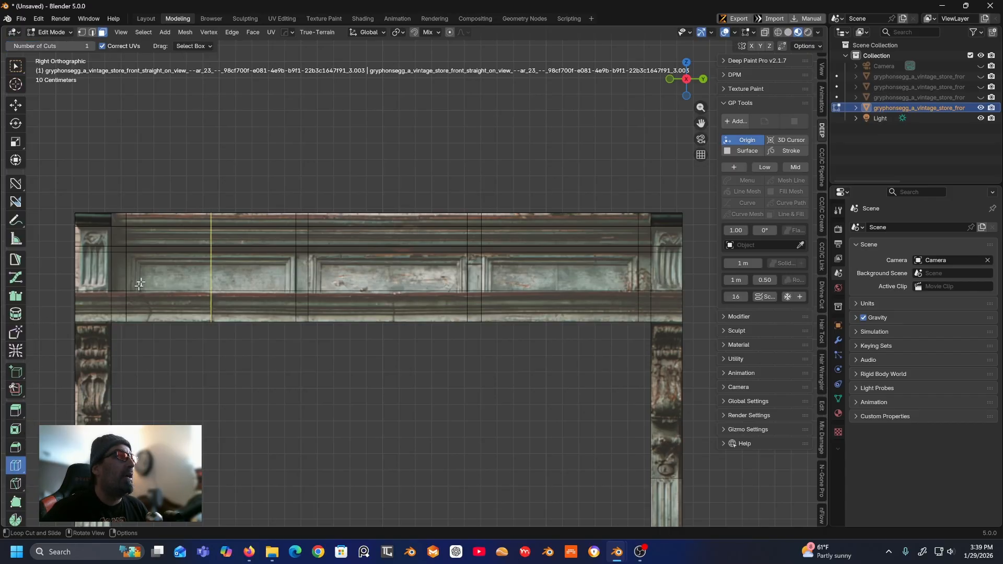
left_click_drag(210, 241, 139, 270)
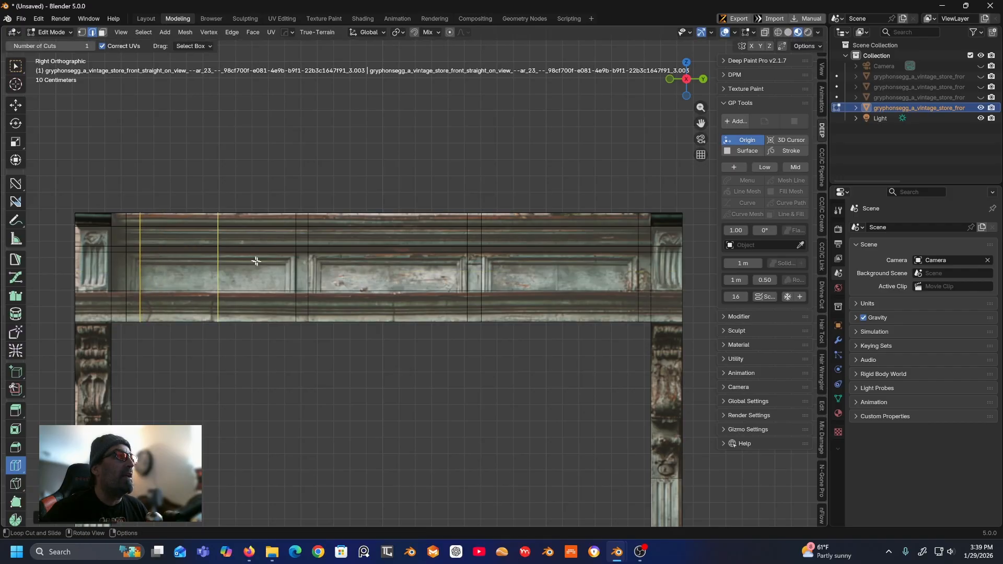
left_click_drag(221, 270, 285, 288)
left_click_drag(386, 267, 468, 286)
left_click_drag(555, 277, 488, 288)
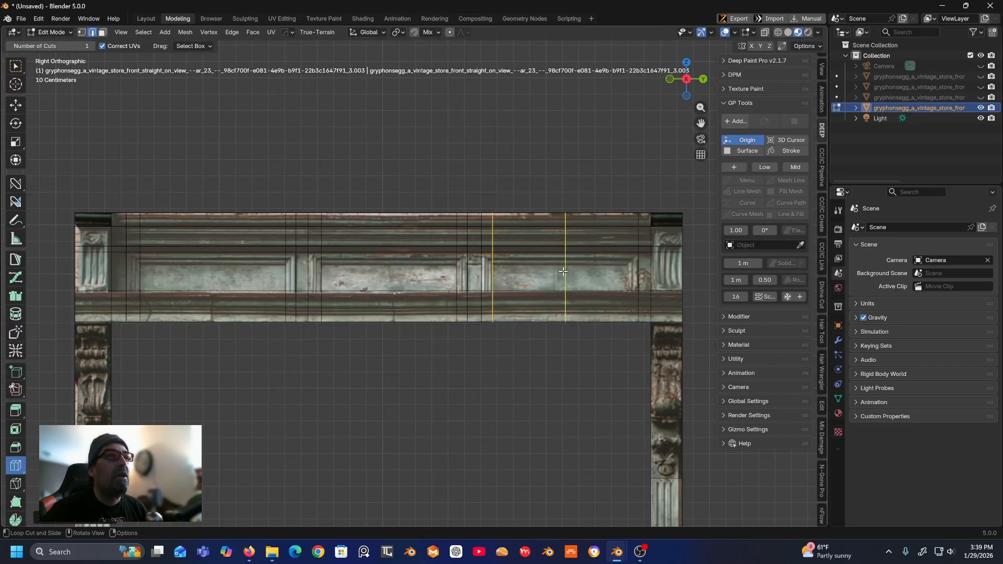
left_click_drag(563, 272, 652, 263)
- Select the inner faces of the three parapet panels and extrude them slightly inward to recess them behind their moulding
middle_click_drag(501, 137, 566, 146)
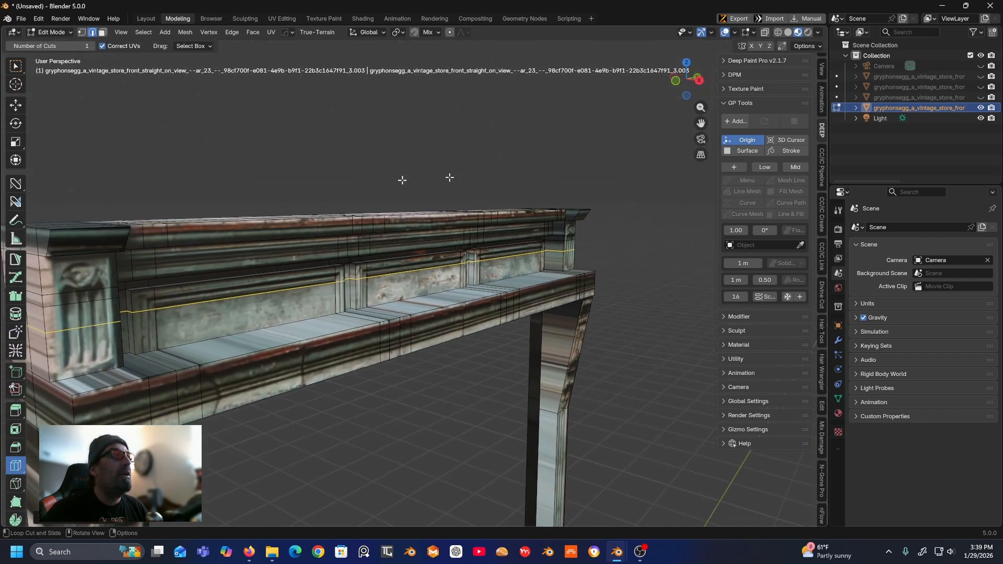
left_click(102, 32)
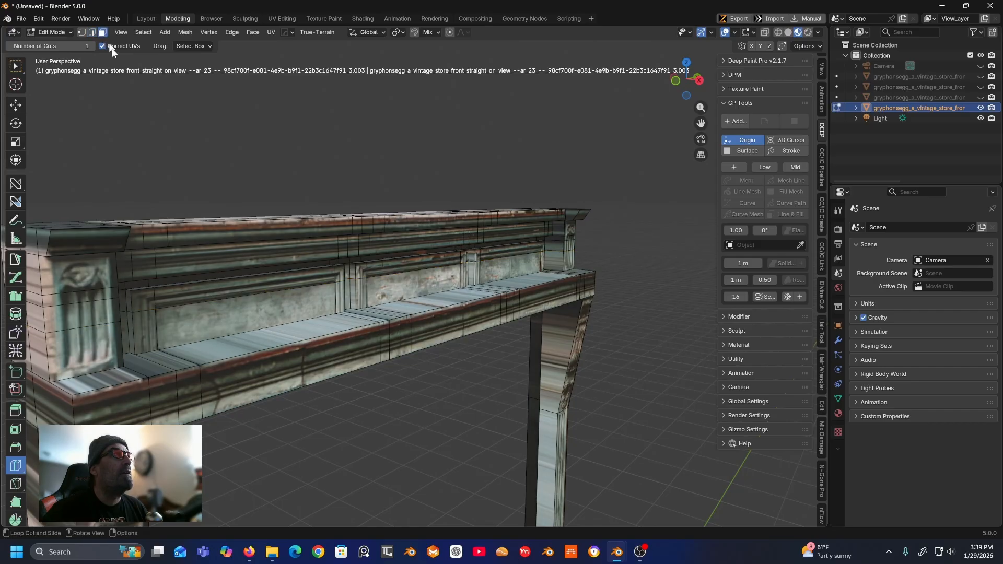
left_click(16, 107)
left_click(215, 323)
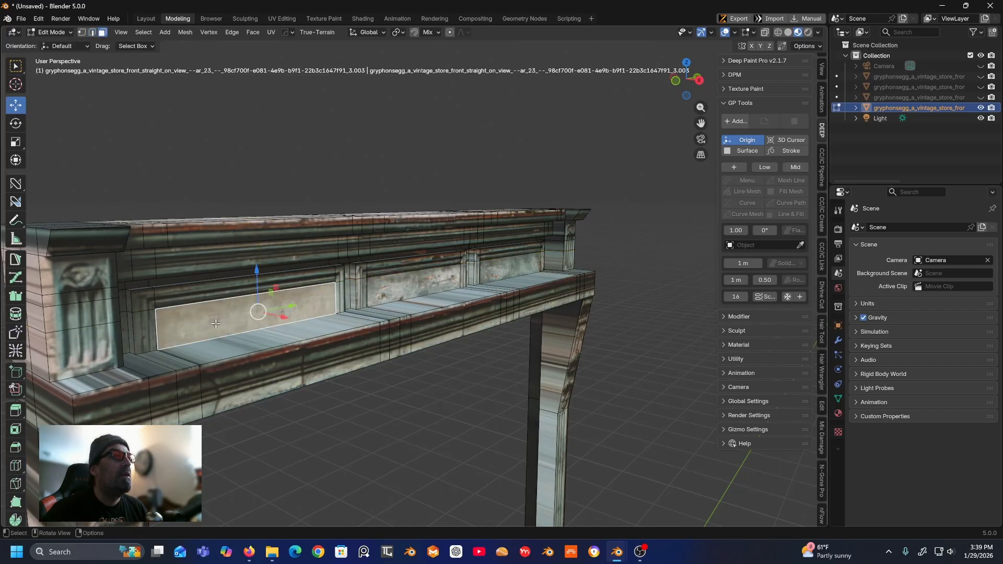
left_click(407, 296, "shift")
left_click(520, 268, "shift")
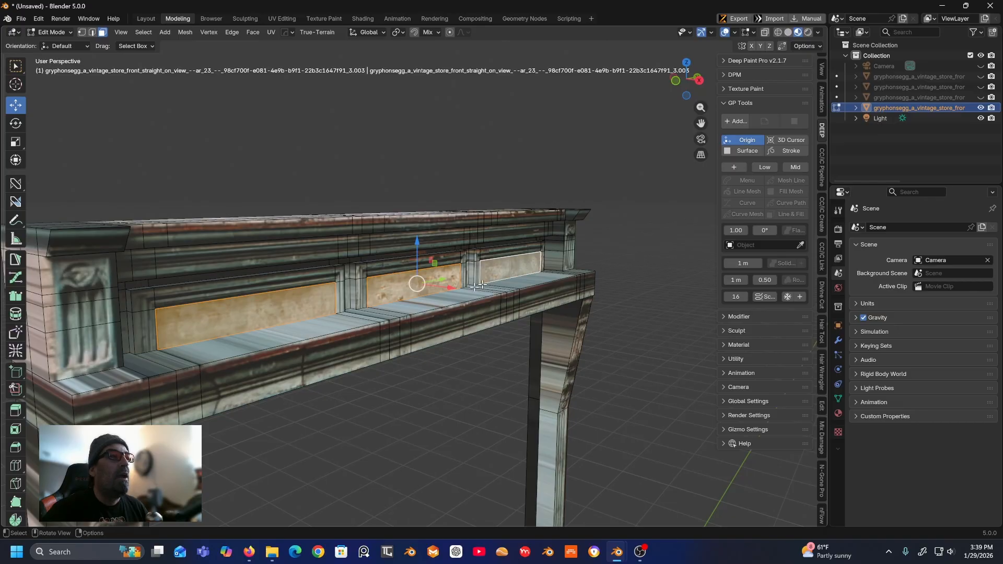
left_click(15, 410)
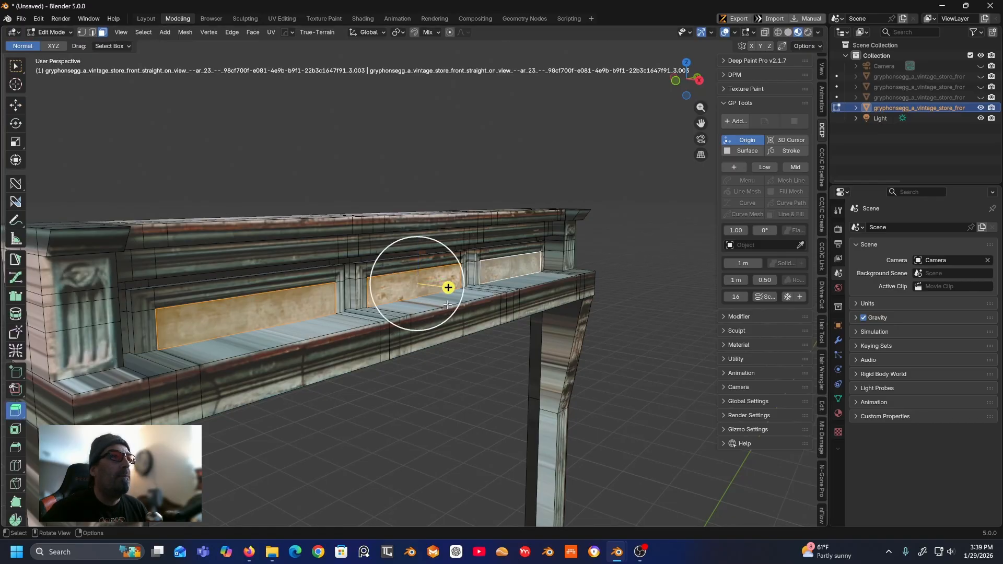
left_click_drag(448, 286, 439, 289)
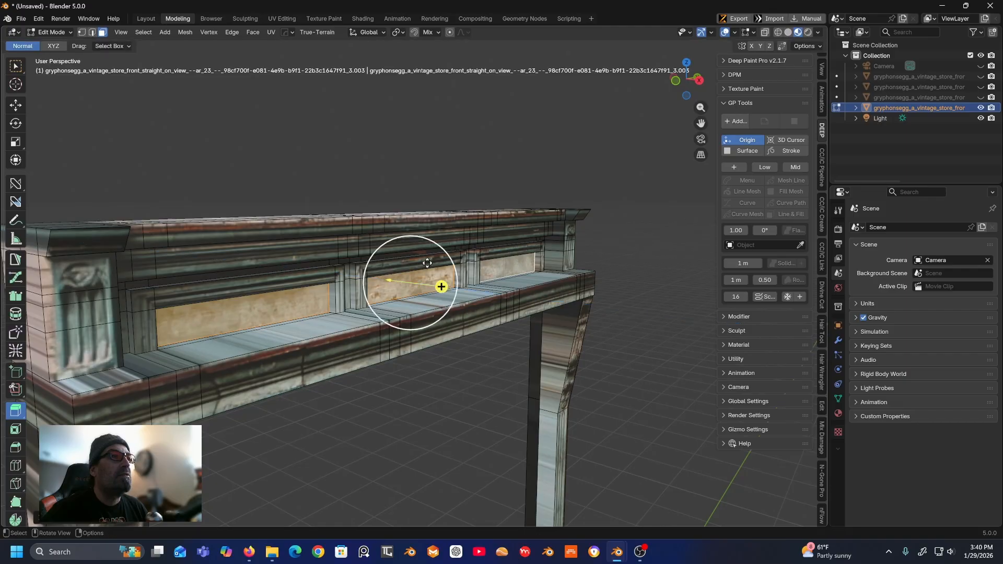
middle_click_drag(439, 289, 333, 261)
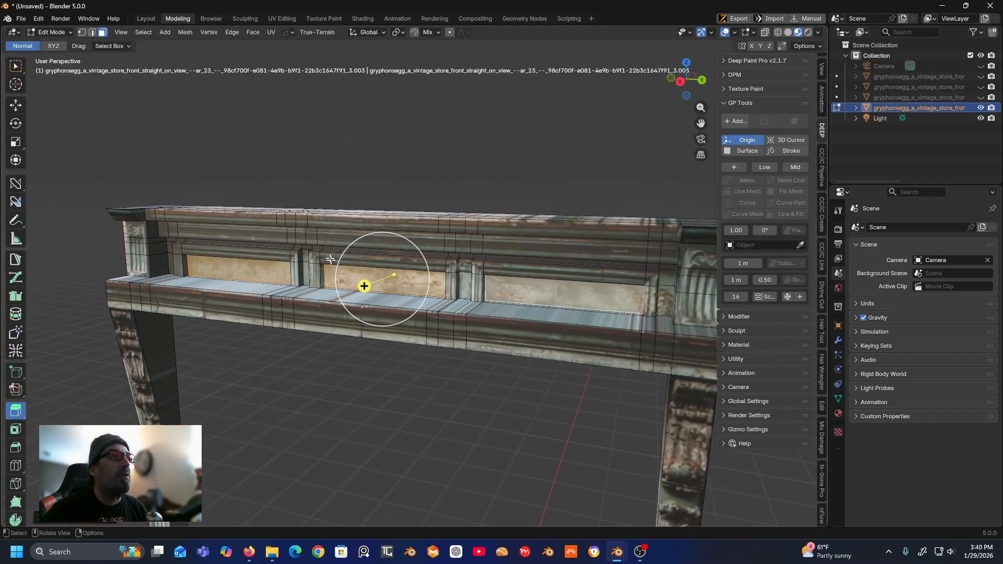
left_click(355, 202)
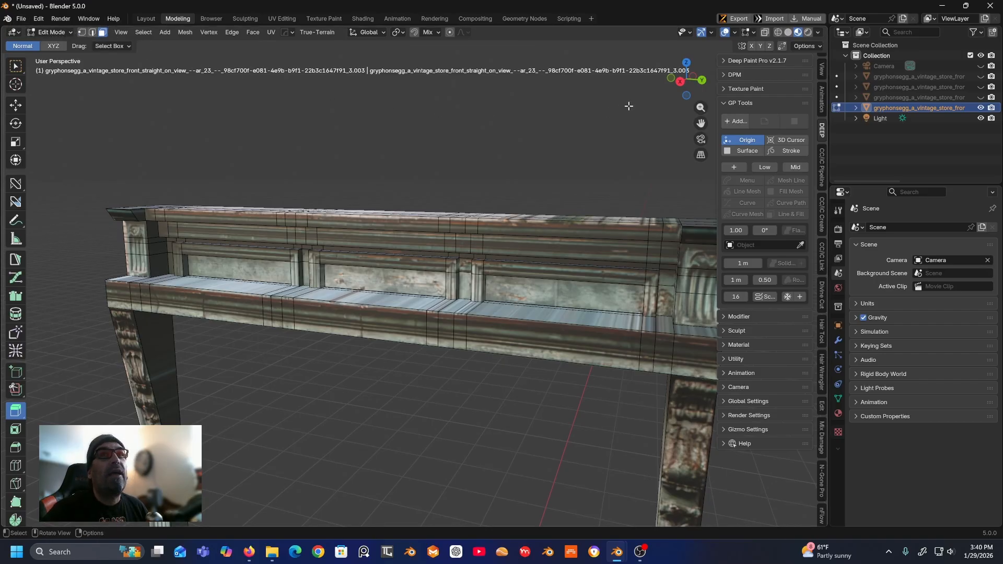
- Show the three hidden storefront mesh objects again and inspect the parapet and its end post against the facade
left_click(980, 97)
left_click(981, 87)
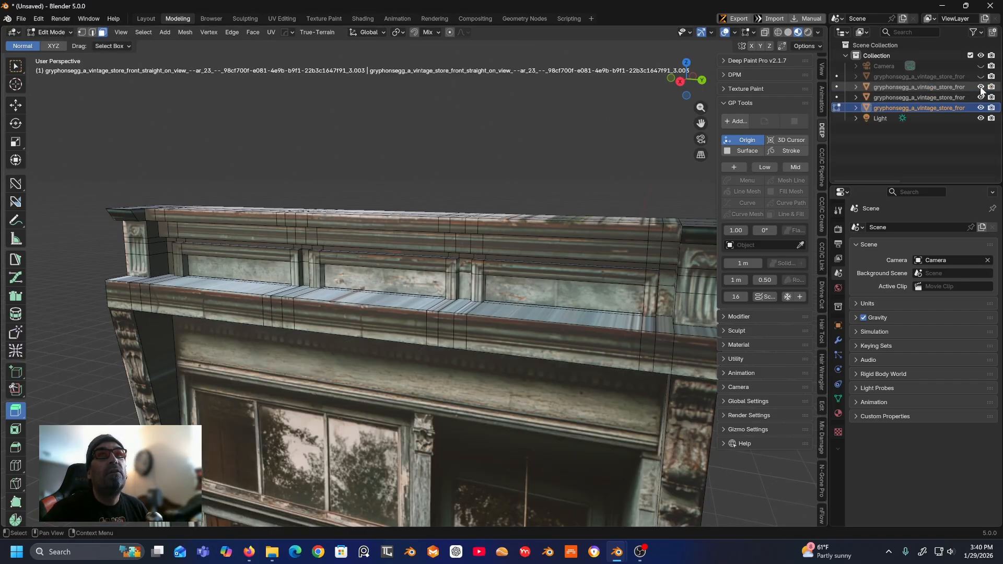
left_click(981, 76)
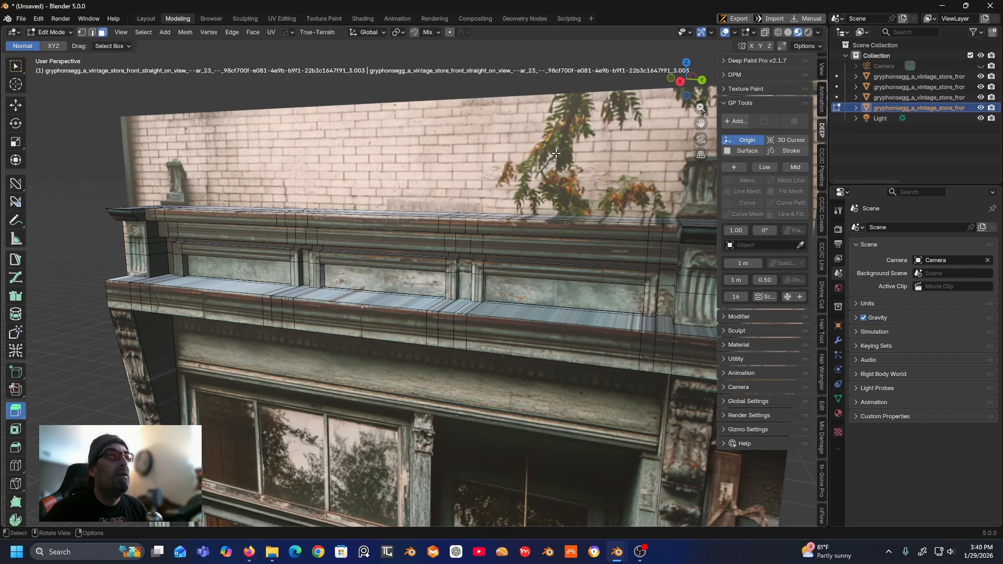
left_click_drag(685, 101, 600, 164)
middle_click_drag(599, 165, 573, 174)
scroll(221, 274, "up", 4)
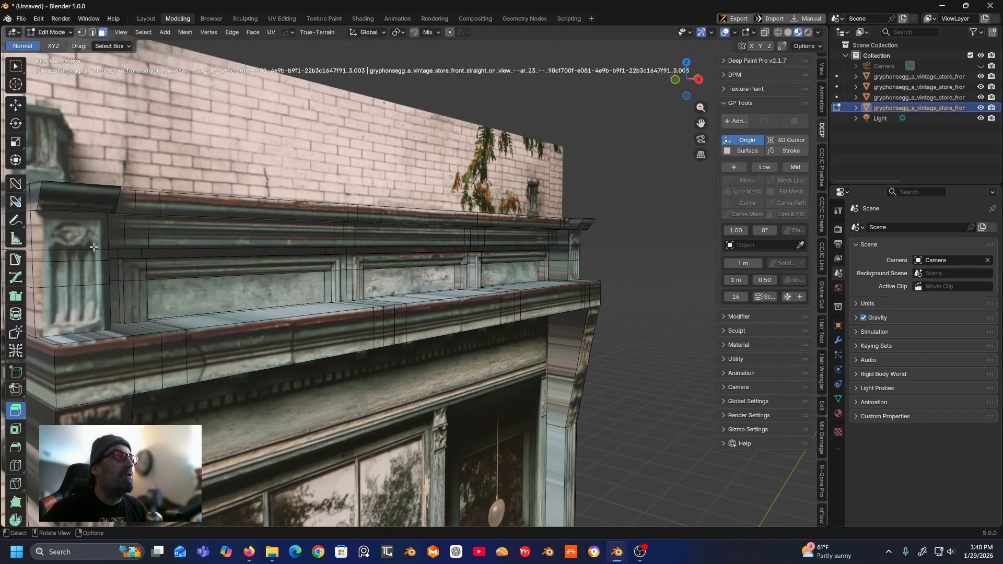
middle_click_drag(94, 247, 193, 195)
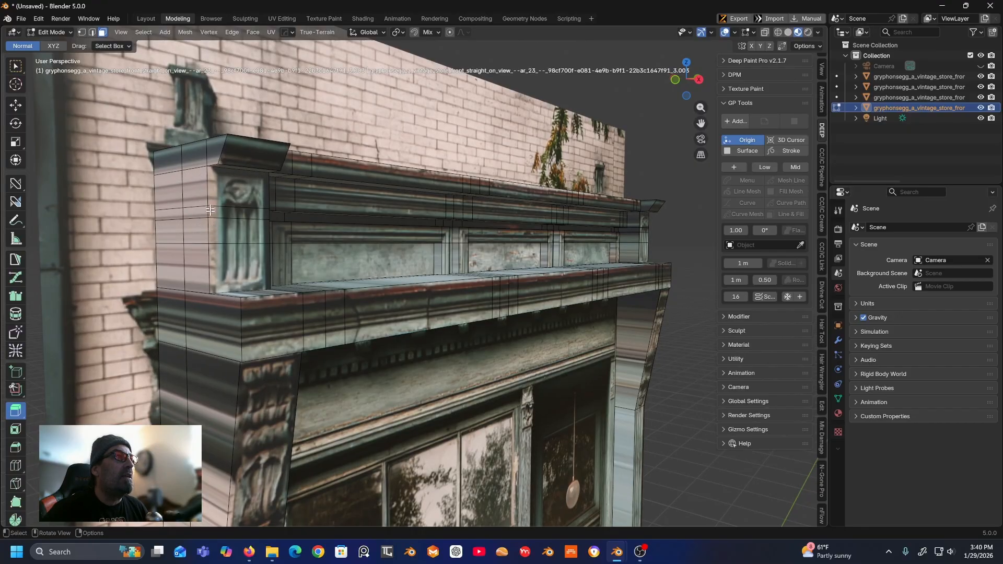
- Select the front top edge loop of the main cornice and move it slightly outward along the X axis
middle_click_drag(227, 248, 252, 218)
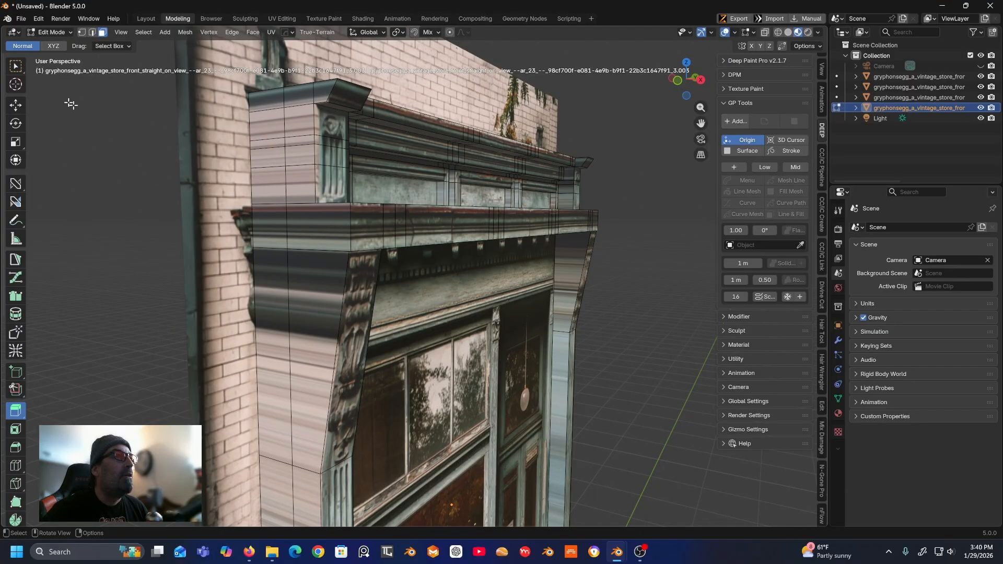
middle_click_drag(403, 204, 290, 210)
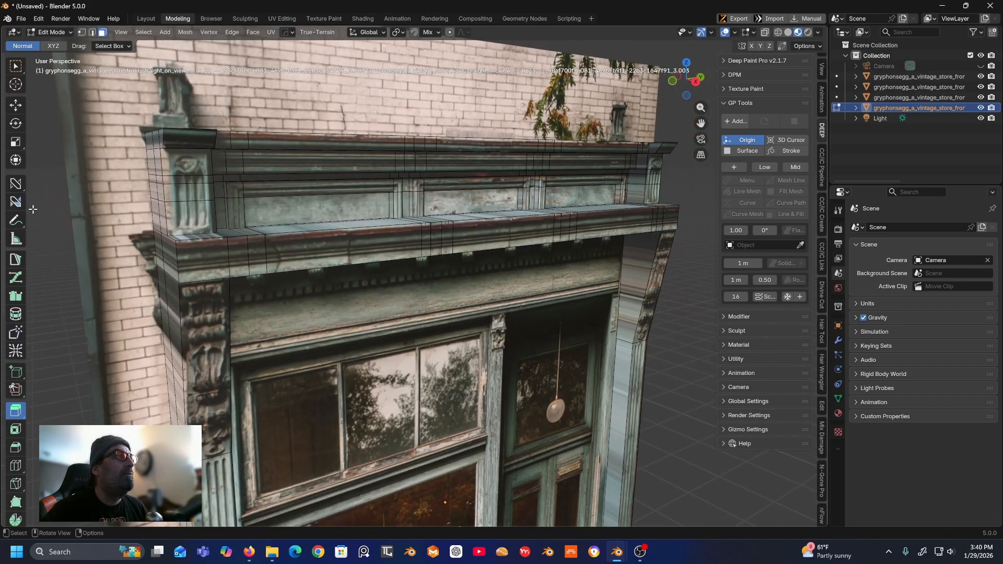
left_click(93, 33)
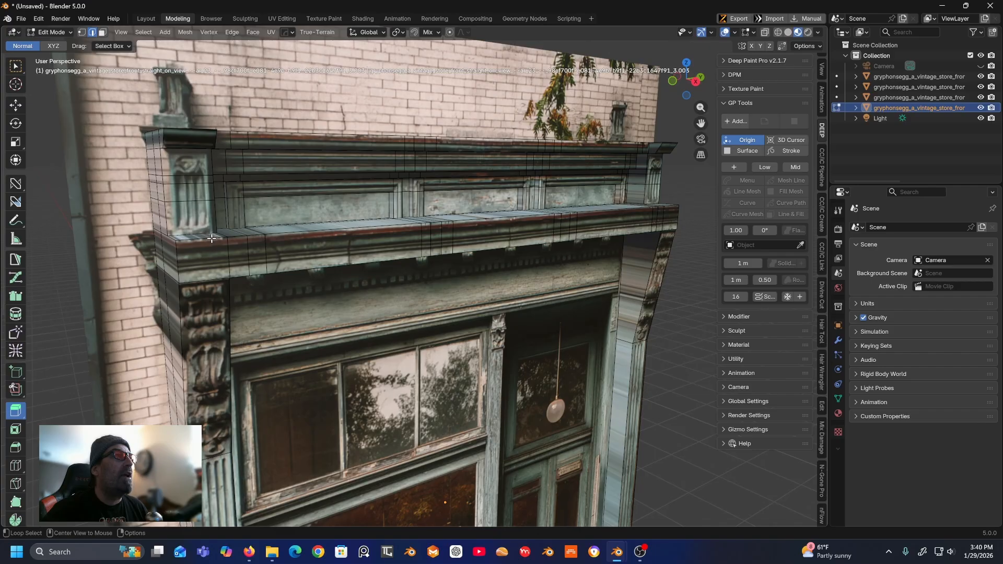
left_click(212, 239, "alt")
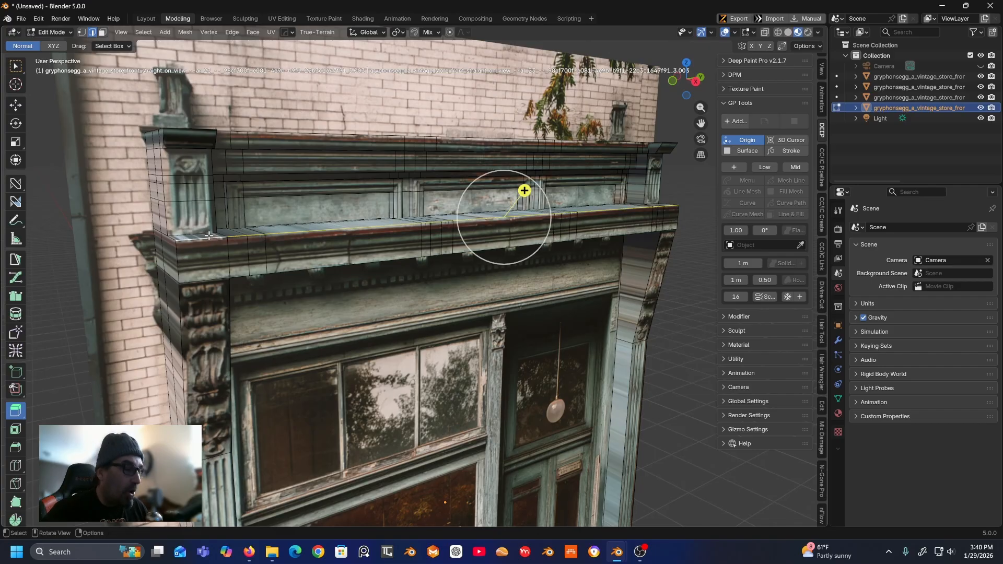
middle_click_drag(320, 216, 312, 286)
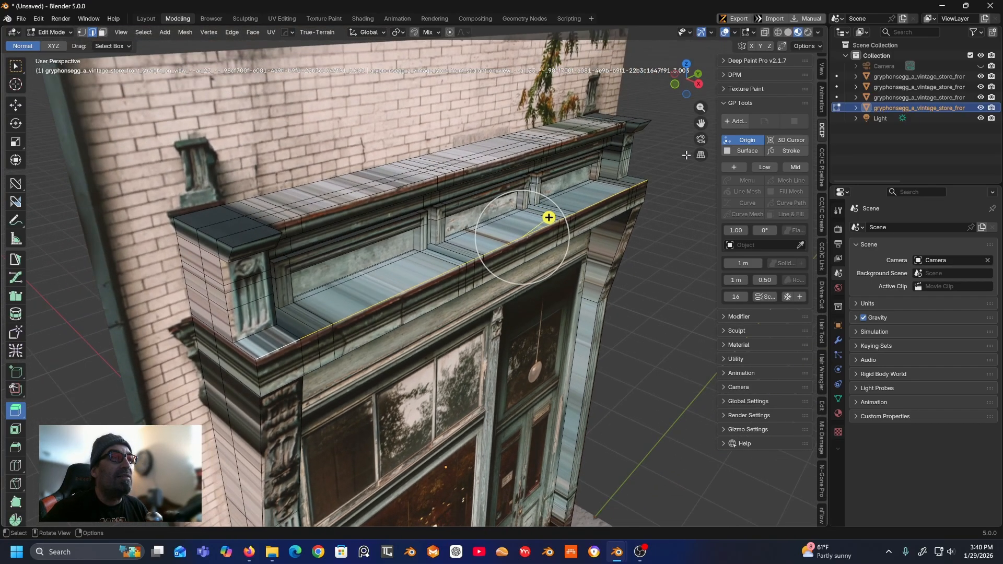
left_click(15, 105)
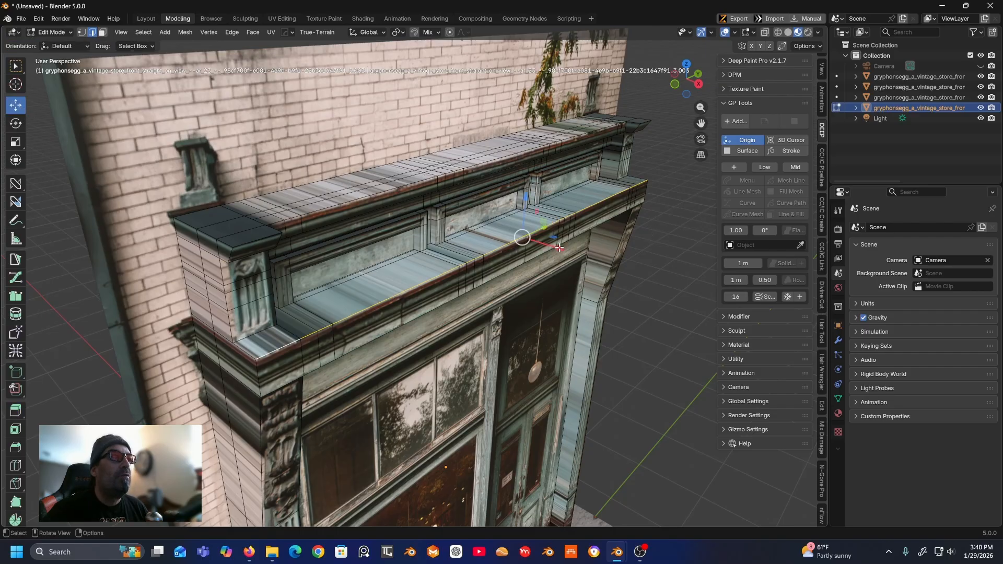
left_click_drag(568, 245, 568, 250)
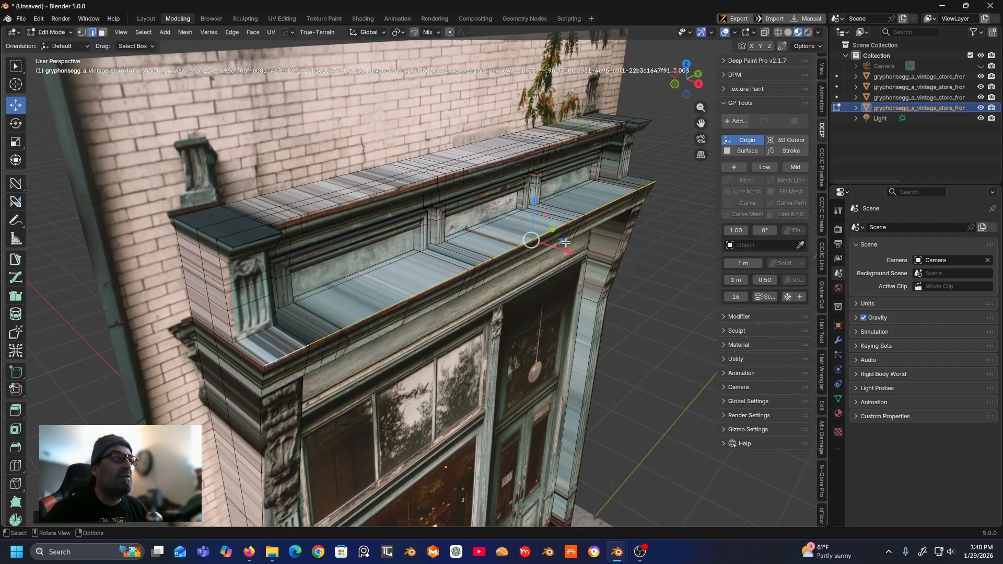
- Select the cornice edge loop just below the front top edge, move it slightly outward along X, and inspect the cornice profile
middle_click_drag(569, 250, 451, 192)
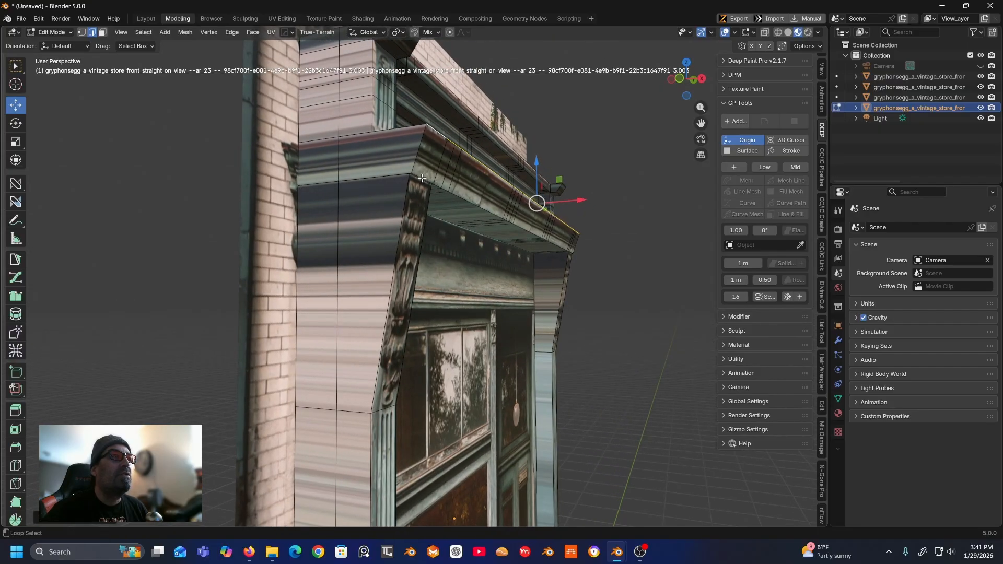
left_click(507, 205, "alt")
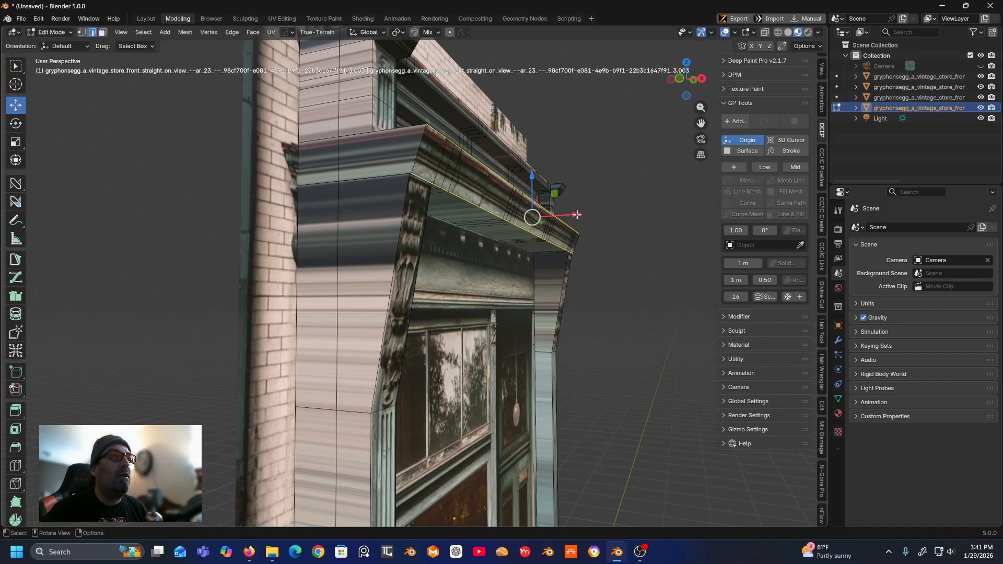
left_click_drag(577, 215, 588, 214)
left_click(627, 146)
middle_click_drag(627, 146, 470, 180)
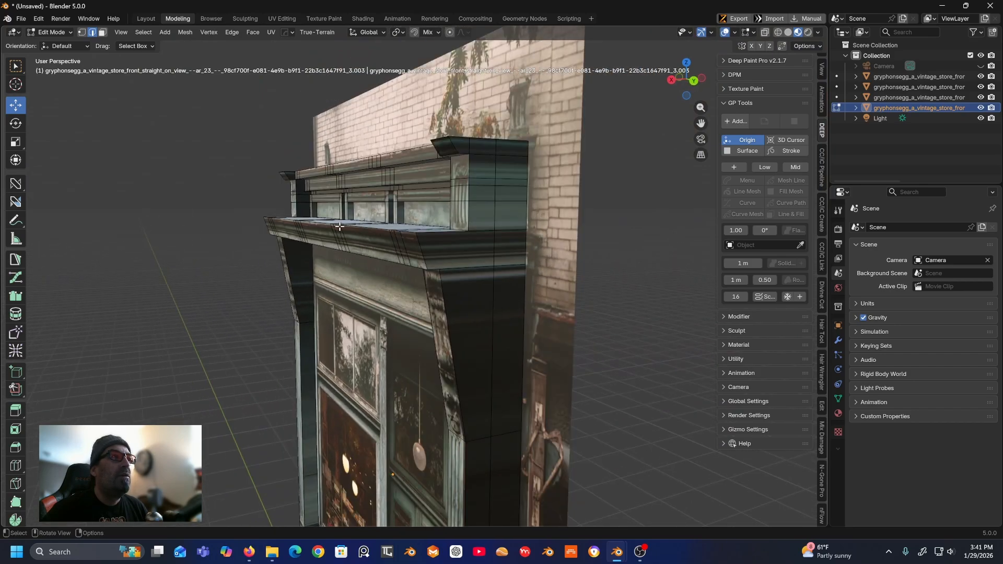
middle_click_drag(355, 246, 436, 236)
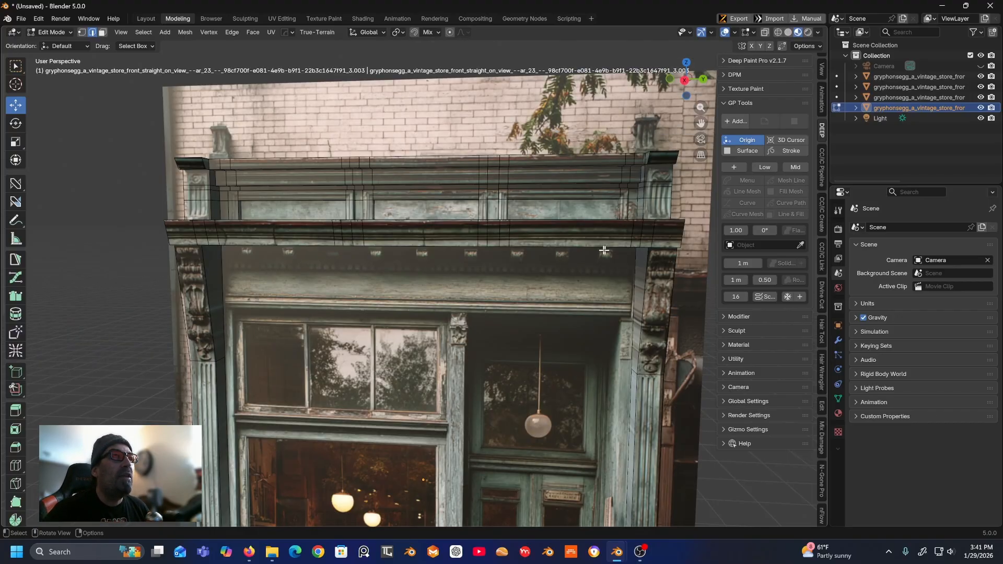
middle_click_drag(477, 274, 400, 270)
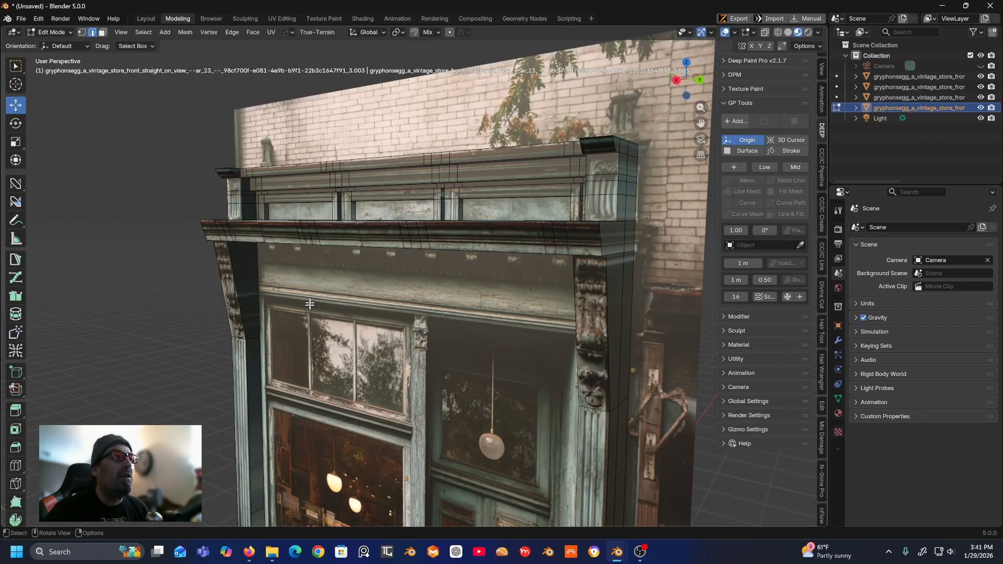
middle_click_drag(332, 351, 290, 246)
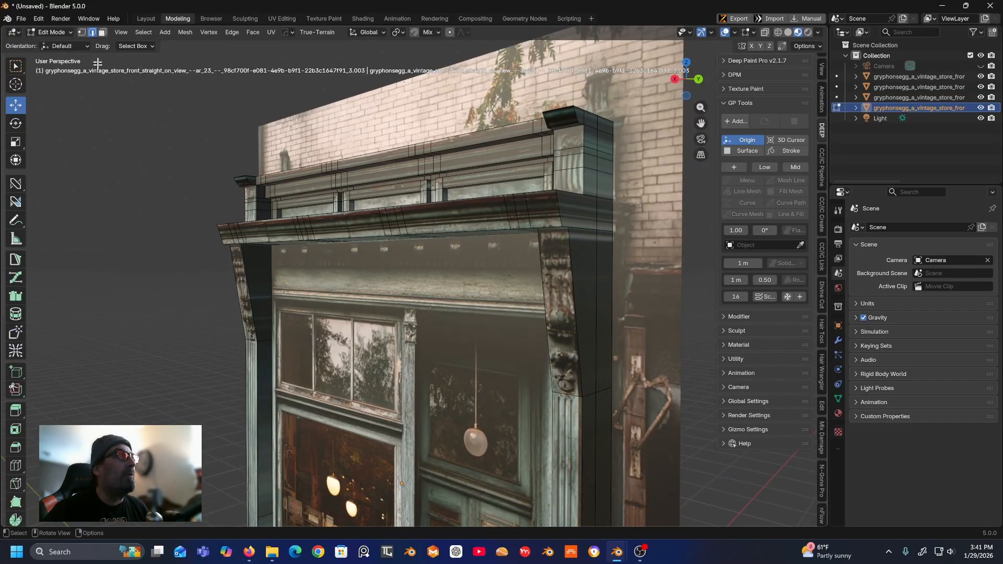
- Switch from the outer frame to the inner facade mesh and edit its faces in a straight-on Right Orthographic view
left_click(104, 34)
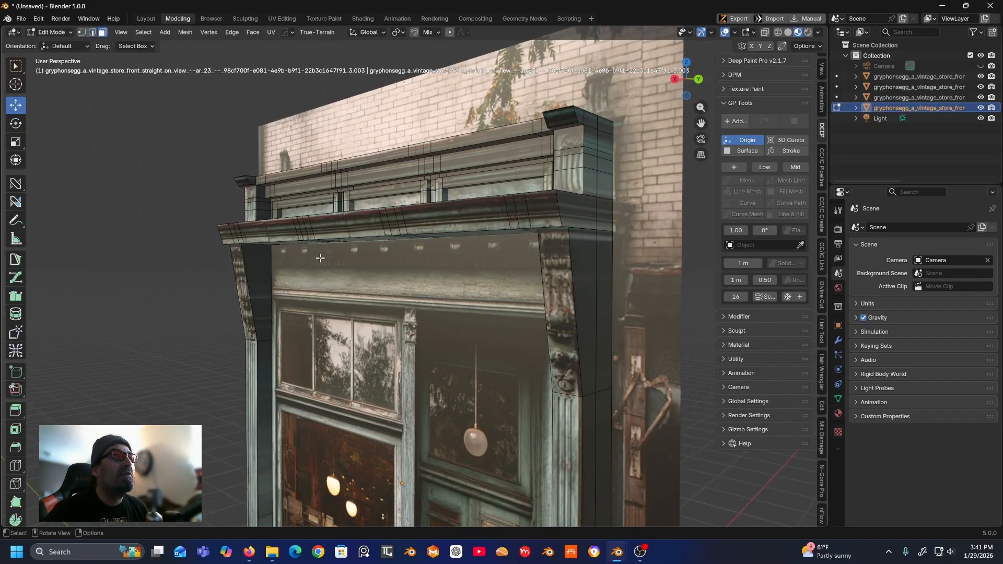
left_click(914, 98)
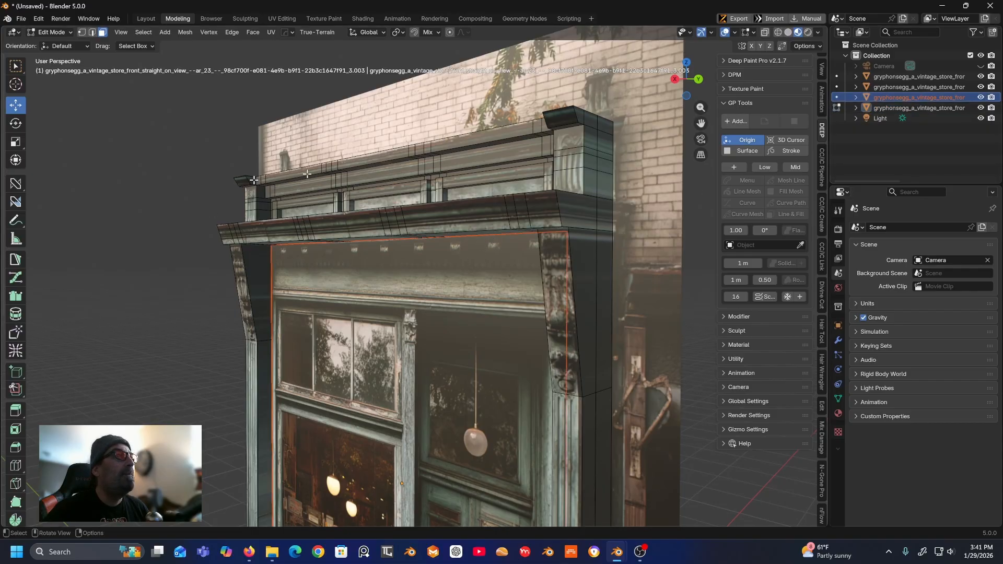
left_click(674, 79)
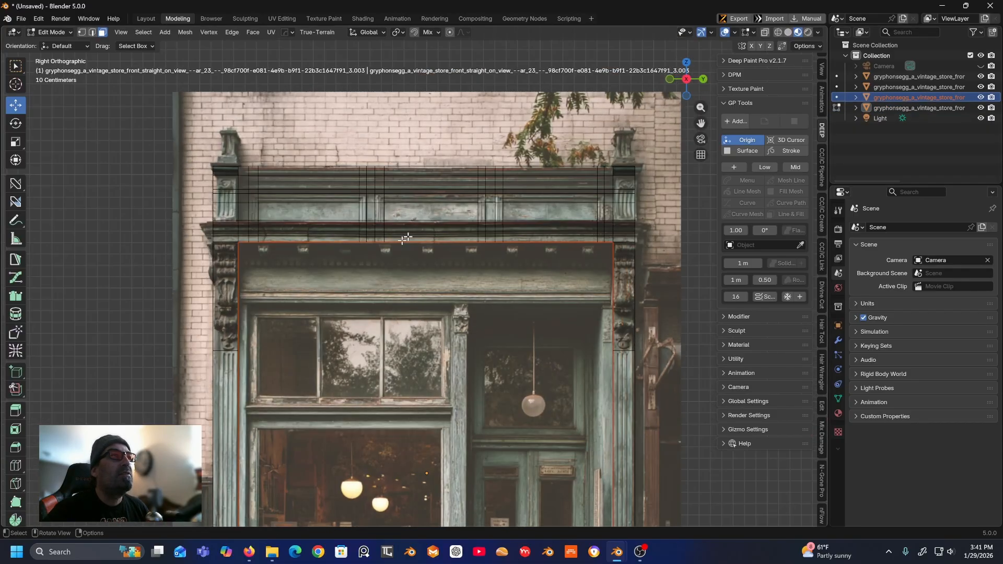
left_click(51, 32)
left_click(60, 43)
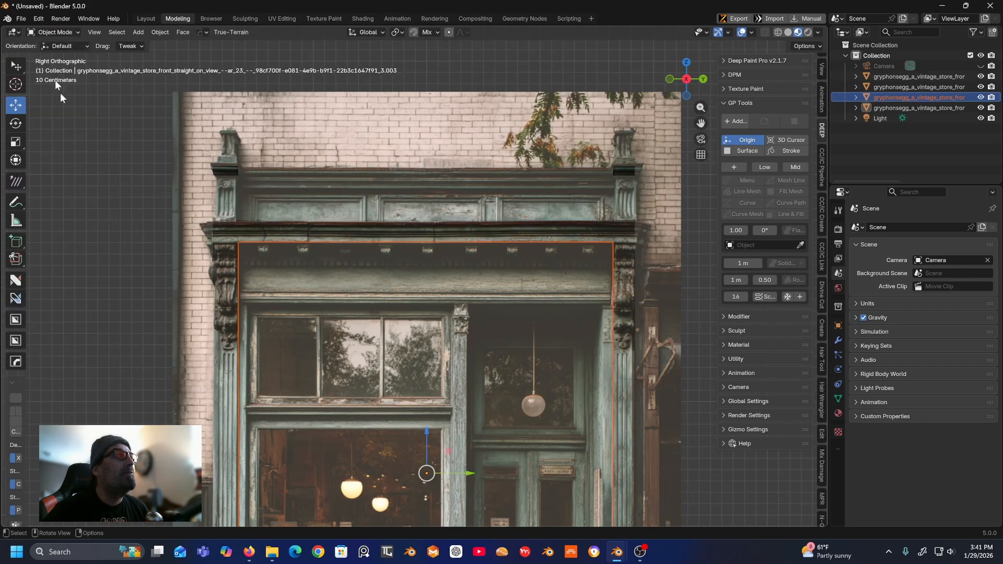
left_click(301, 247)
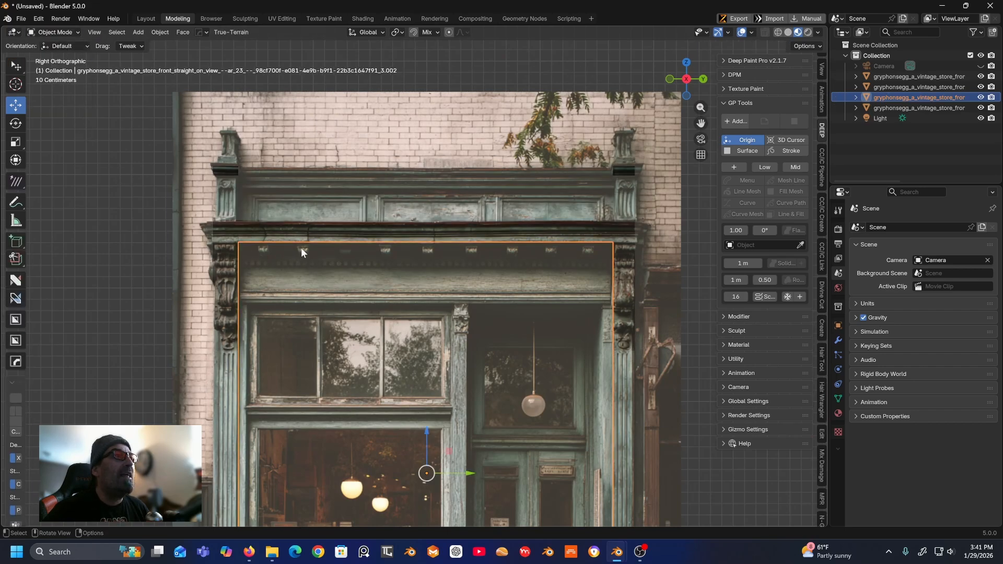
left_click(51, 33)
left_click(47, 55)
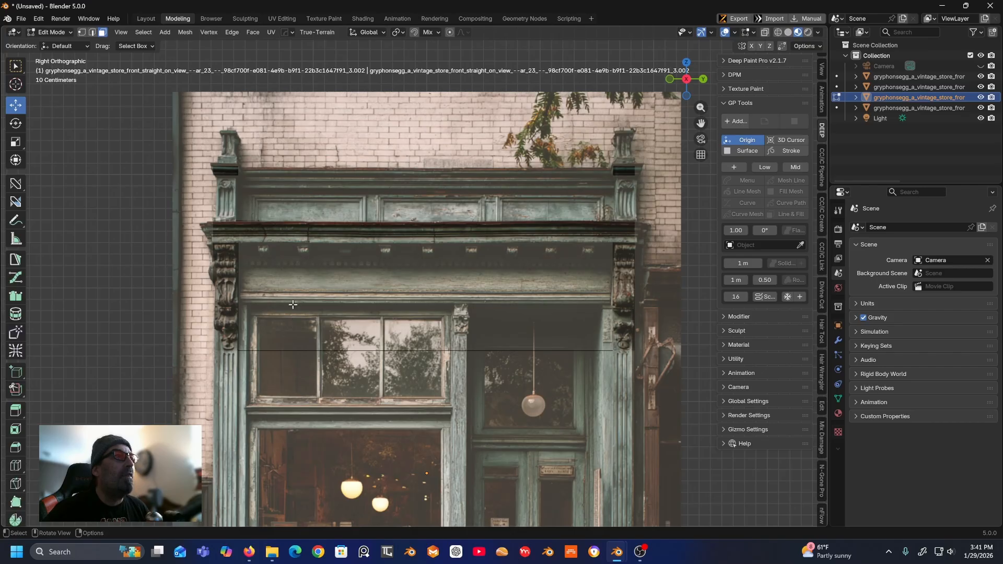
- Add a horizontal loop cut across the inner facade along the lower edge of the sign band, just above the windows
left_click(16, 465)
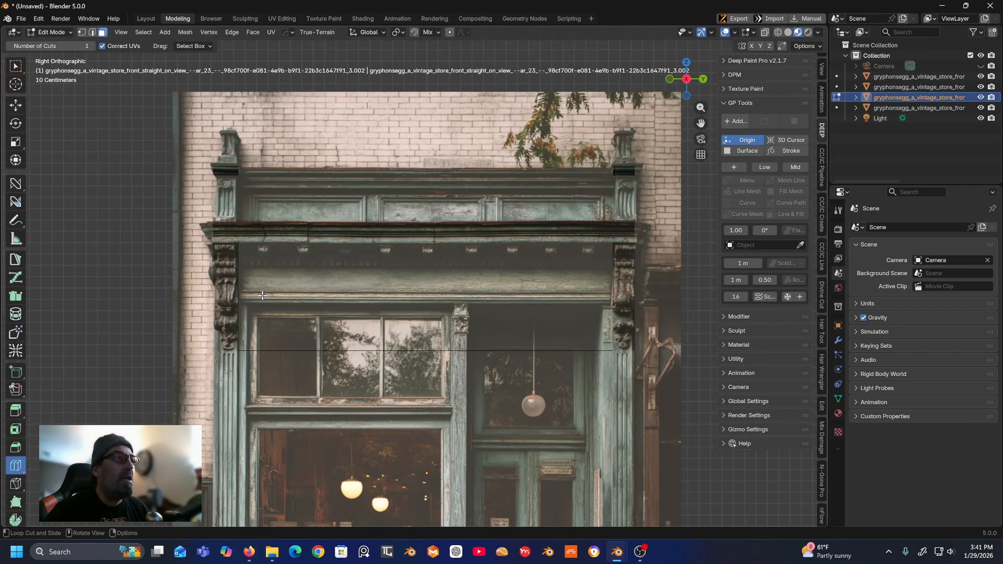
mouse_move(244, 309)
left_mouse_down()
mouse_move(249, 299)
mouse_move(248, 311)
left_mouse_up()
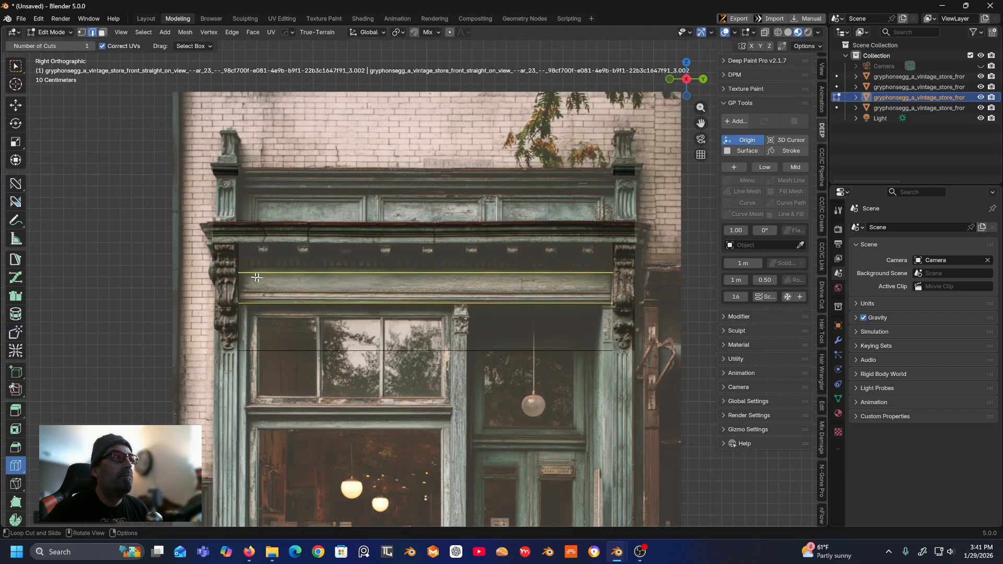
middle_click_drag(314, 265, 307, 264)
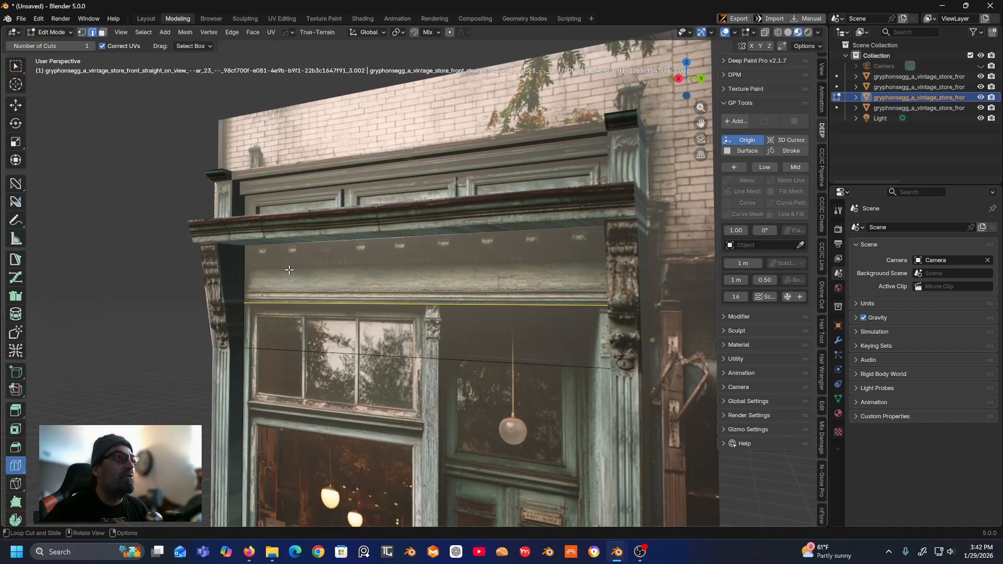
- Select the sign band face beneath the cornice and extrude it slightly outward from the facade
left_click(16, 411)
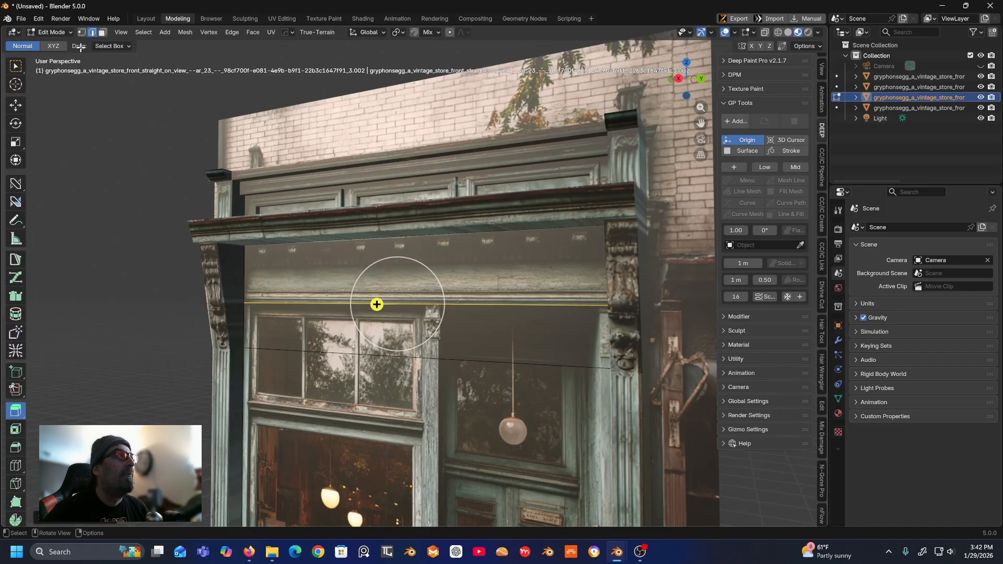
left_click(102, 32)
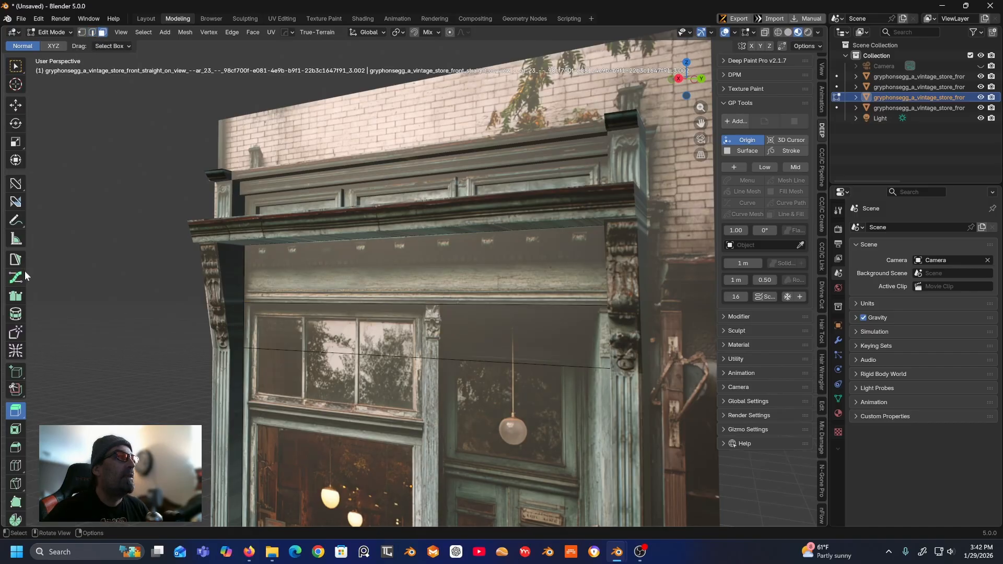
left_click(332, 257)
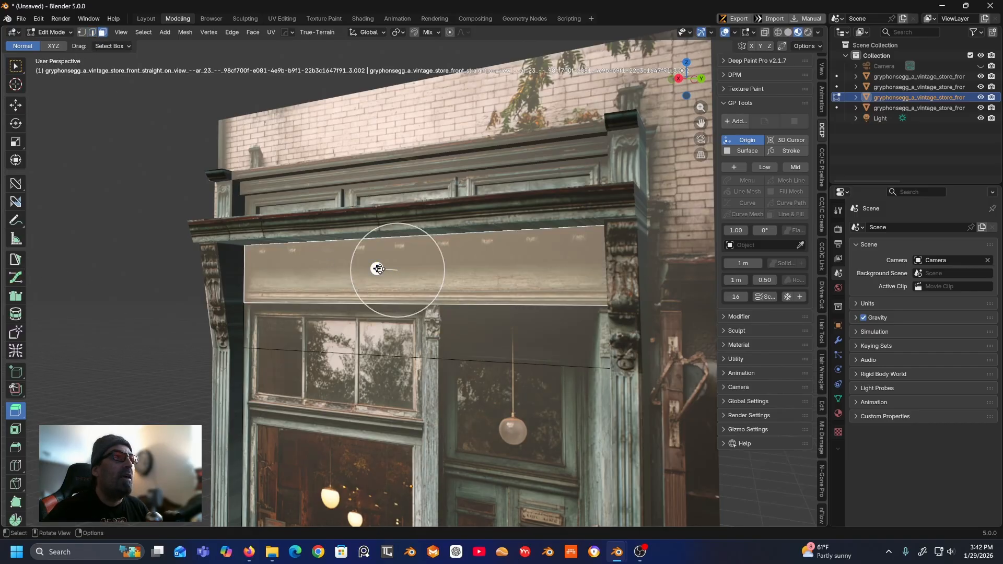
left_click_drag(376, 269, 370, 267)
middle_click_drag(370, 266, 331, 243)
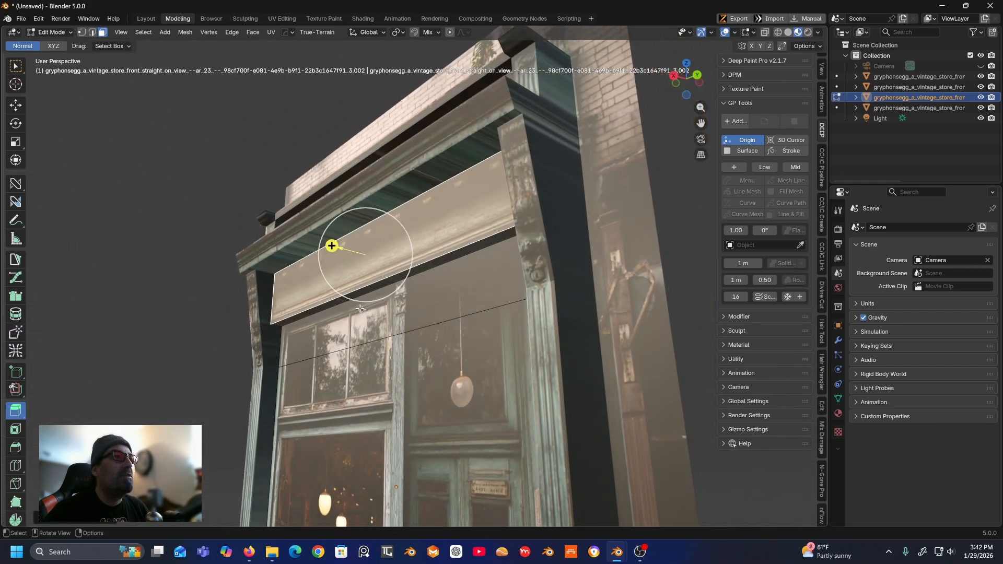
mouse_move(361, 309)
middle_mouse_down()
mouse_move(357, 322)
mouse_move(360, 309)
middle_mouse_up()
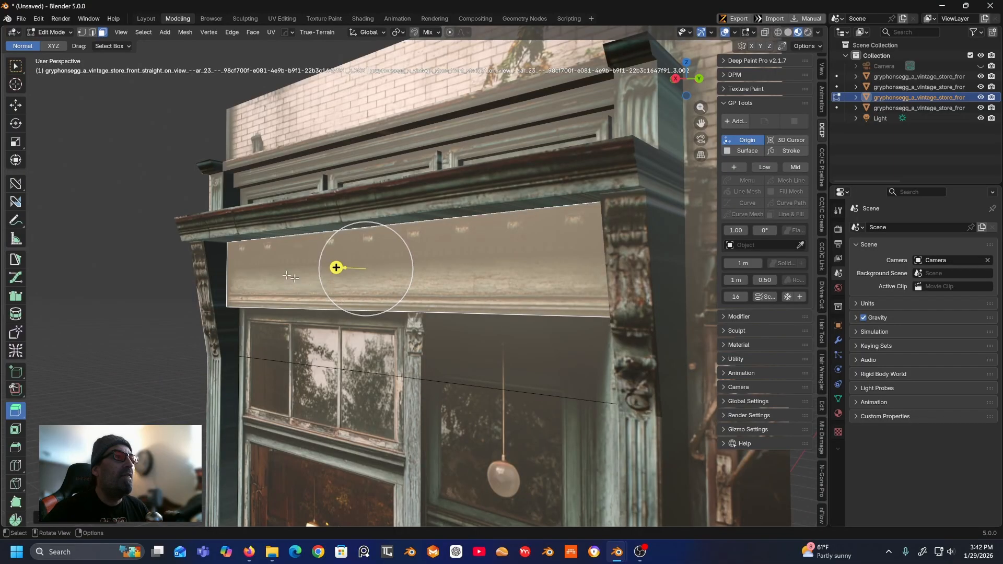
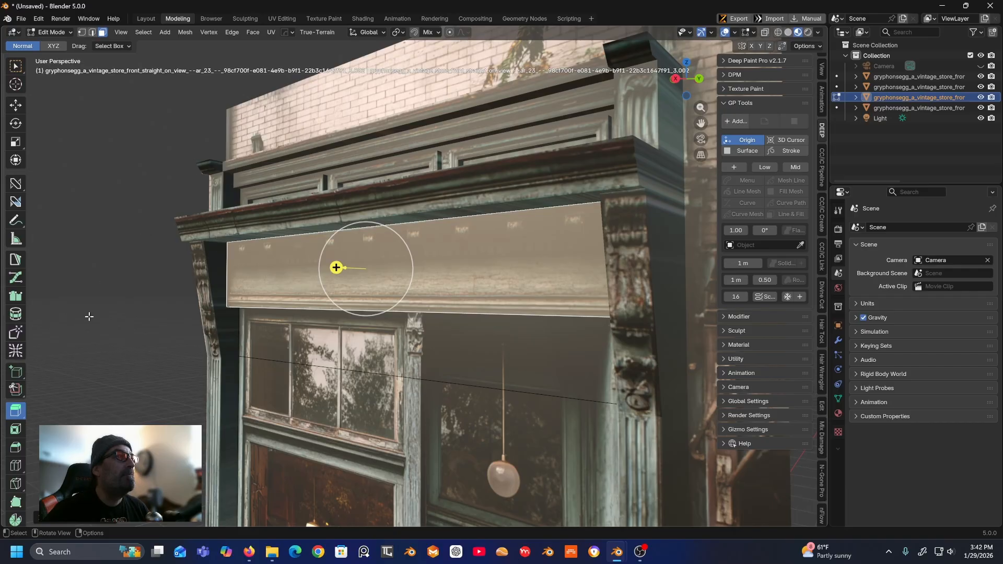
- Add a loop cut just above the sign band's bottom moulding and extrude the face above it slightly inward
left_click(15, 465)
left_click_drag(241, 274, 239, 295)
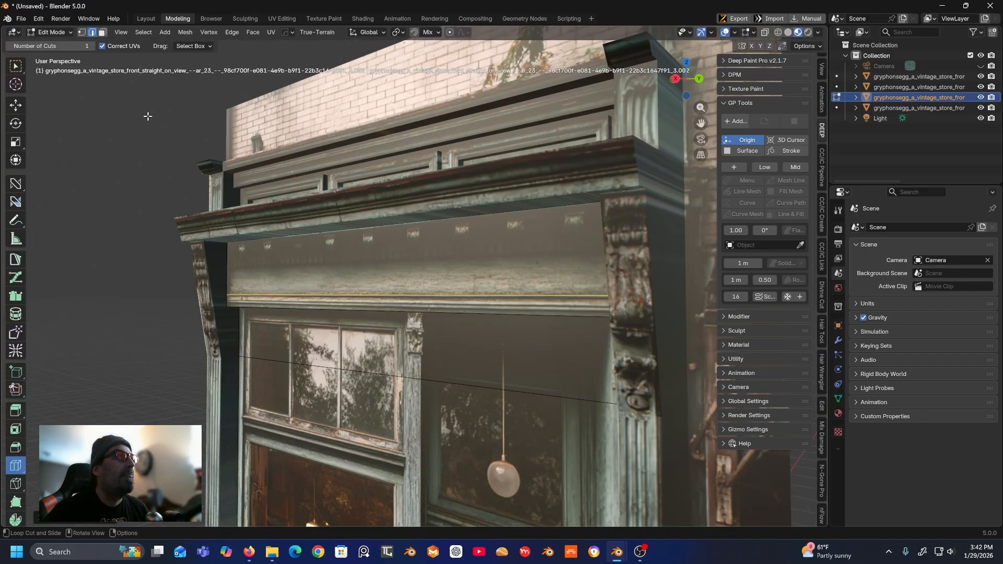
left_click(102, 31)
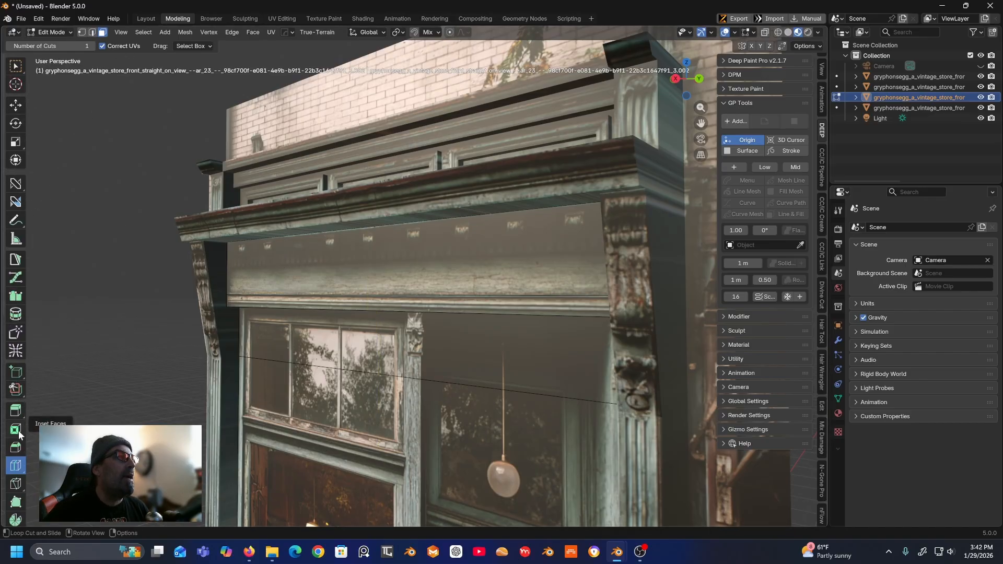
left_click(17, 413)
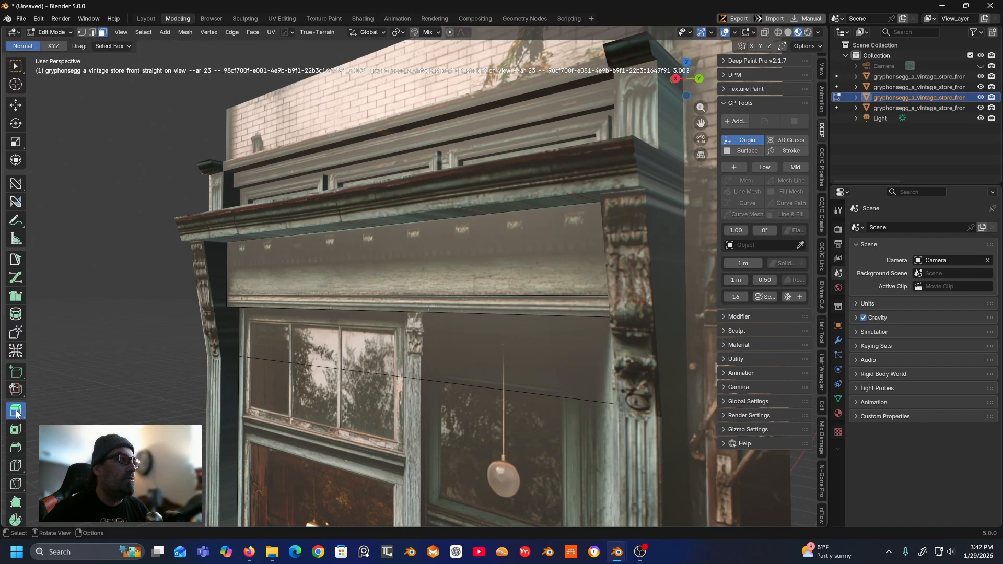
left_click(253, 273)
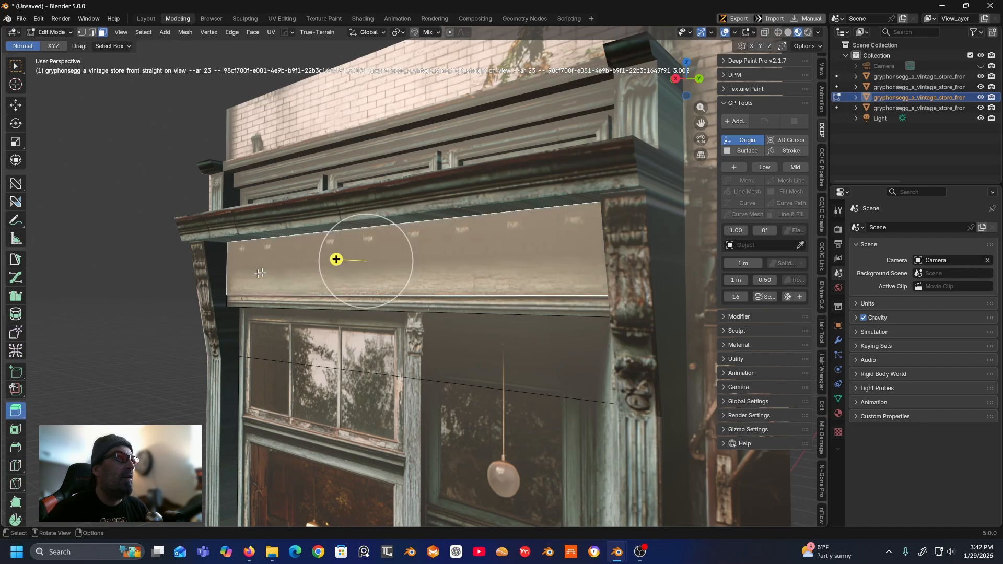
left_click_drag(337, 259, 344, 259)
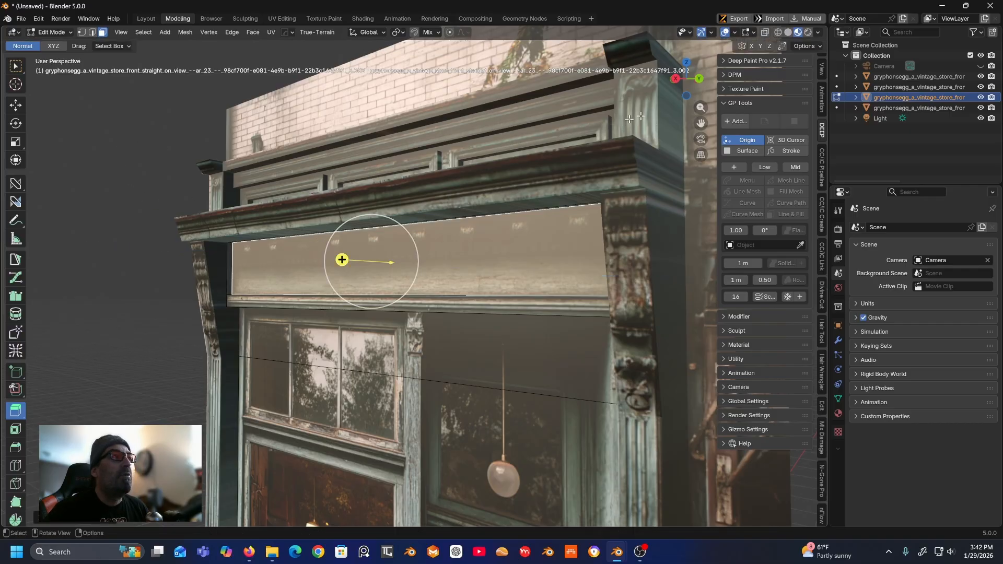
left_click(675, 79)
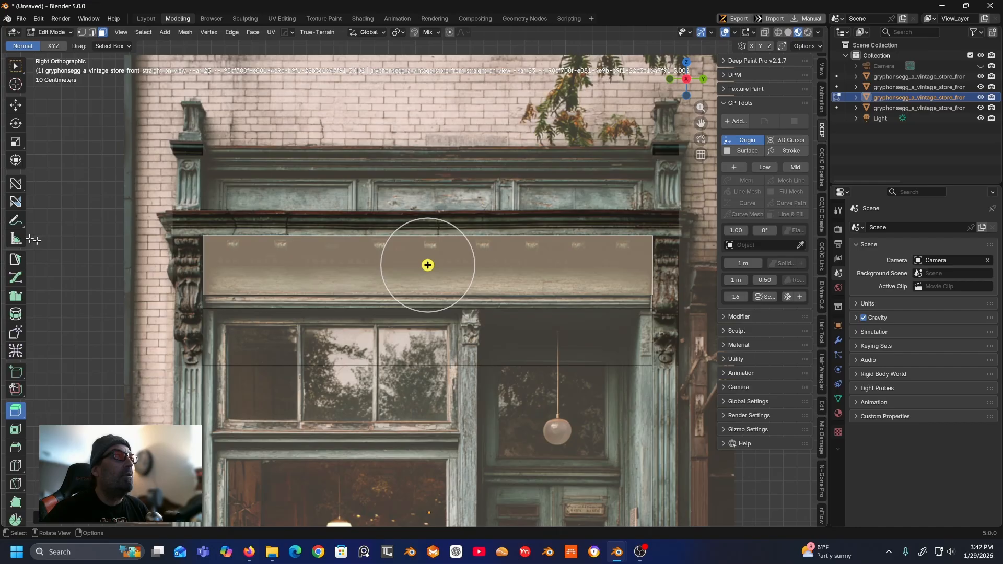
left_click(15, 66)
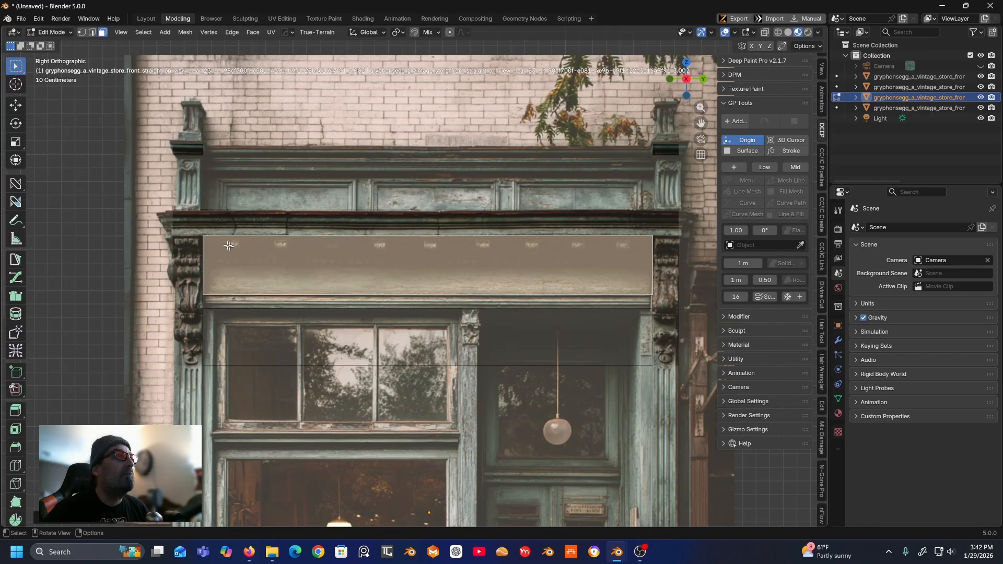
left_click(112, 246)
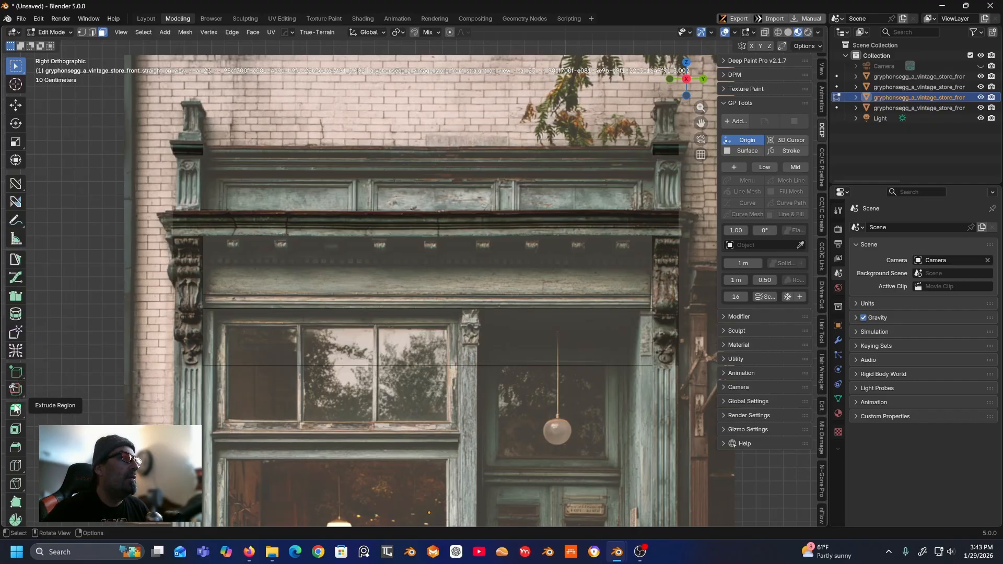
left_click(16, 465)
middle_click_drag(366, 340, 445, 267)
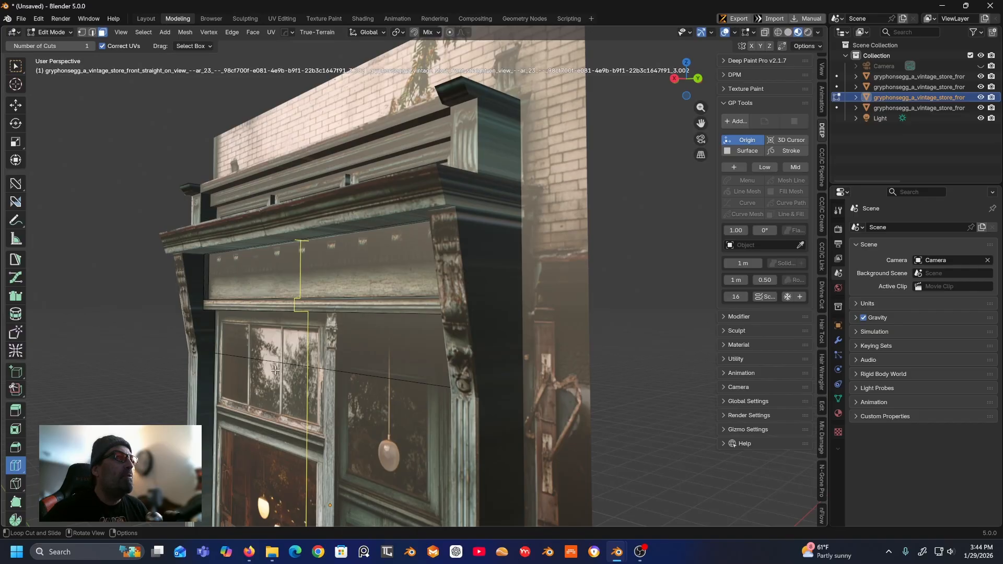
middle_click_drag(284, 366, 312, 347)
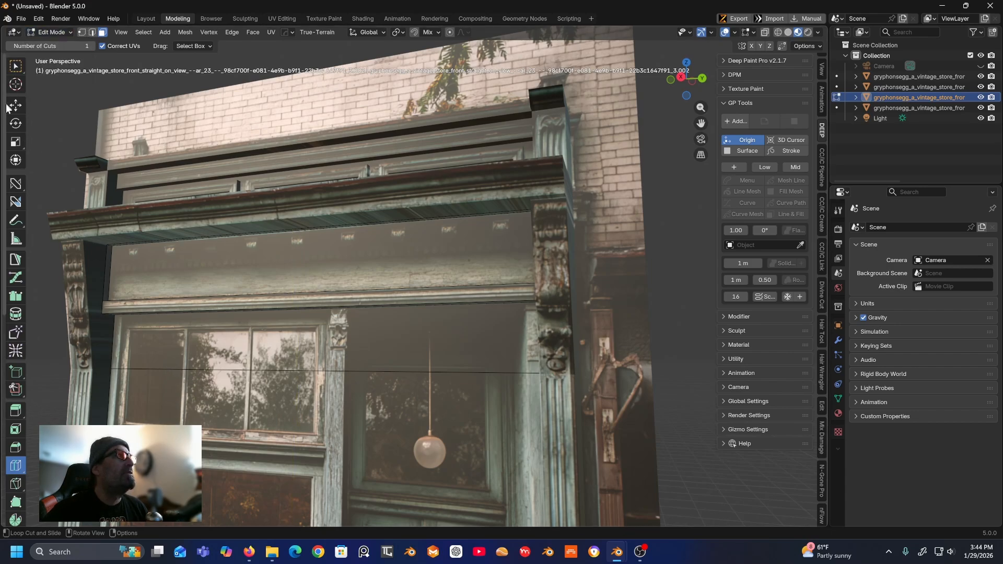
- Select the sign band's upper face together with its bottom moulding and separate the selection into its own object
left_click(16, 66)
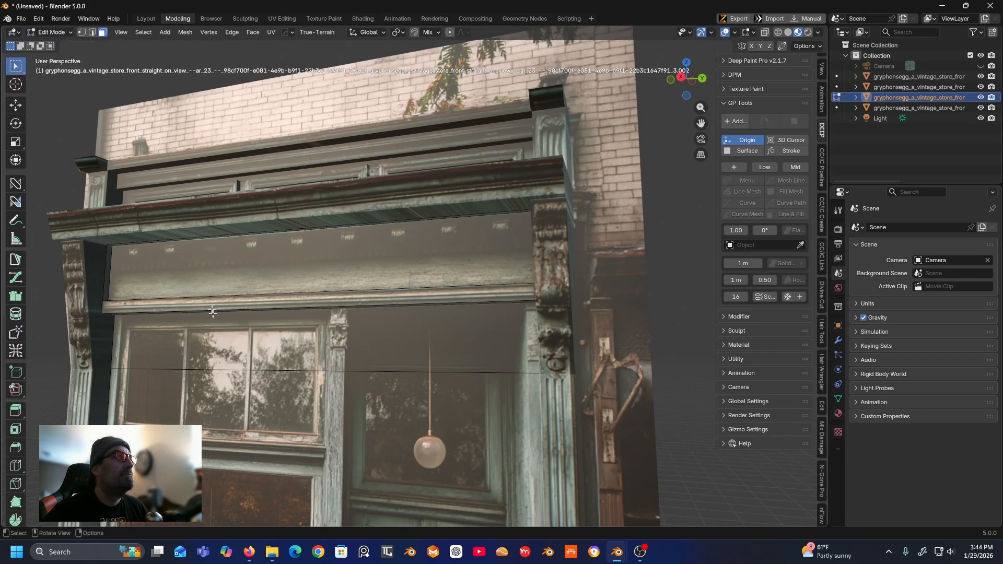
left_click(211, 264)
middle_click_drag(211, 264, 201, 303)
left_click(199, 308)
right_click(228, 269)
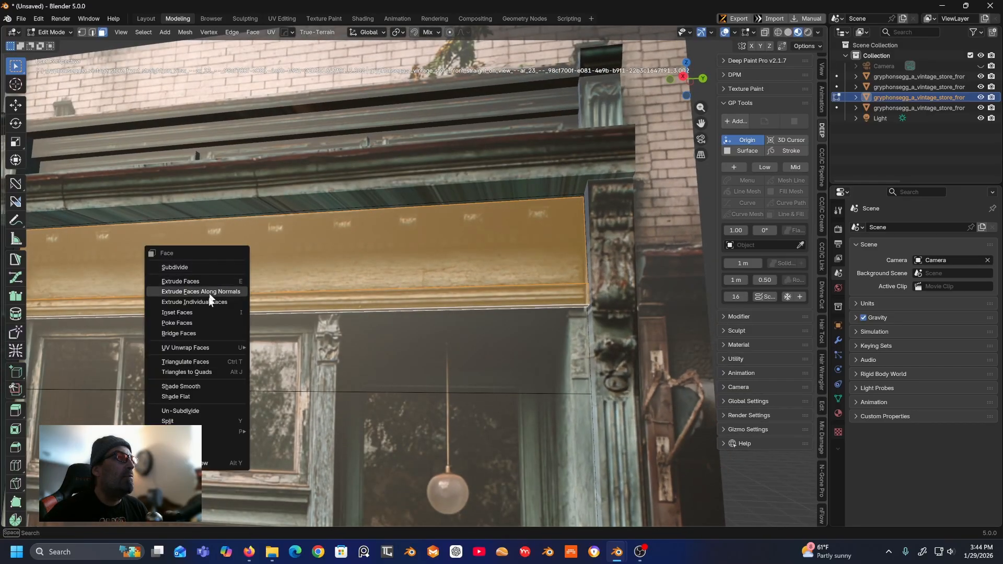
mouse_move(212, 430)
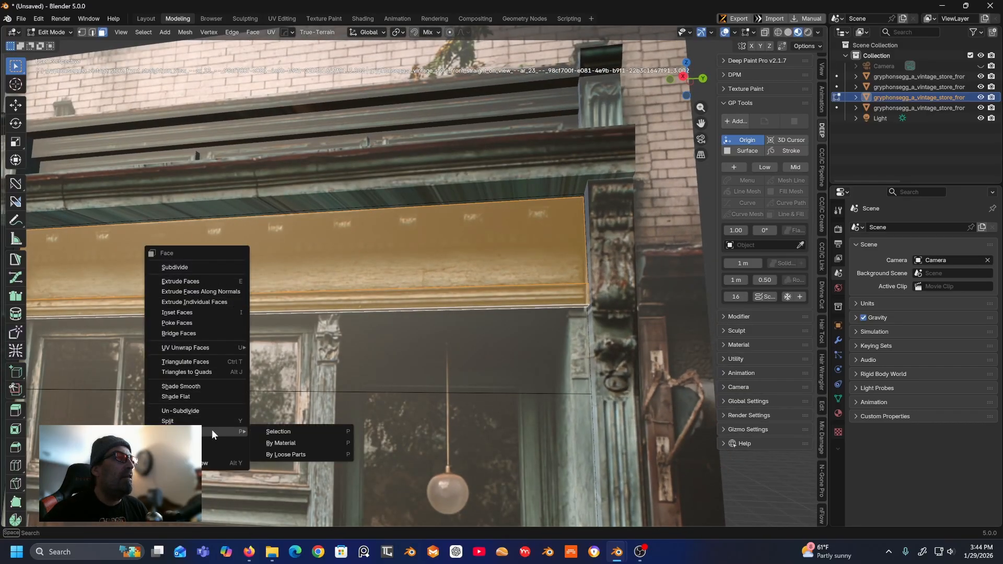
left_click(277, 431)
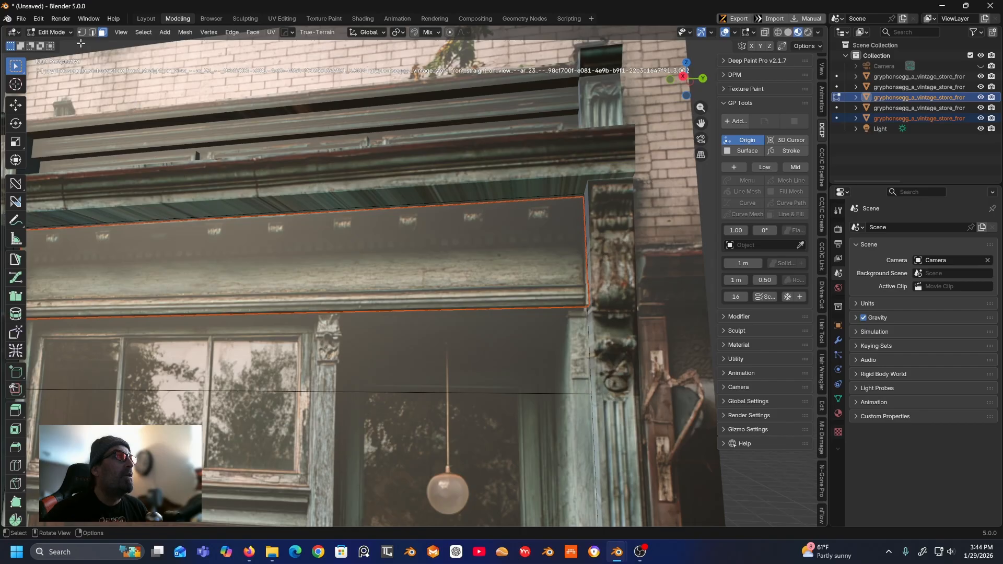
- Leave the inner facade mesh and open the separated sign band object for mesh editing
left_click(65, 32)
left_click(64, 42)
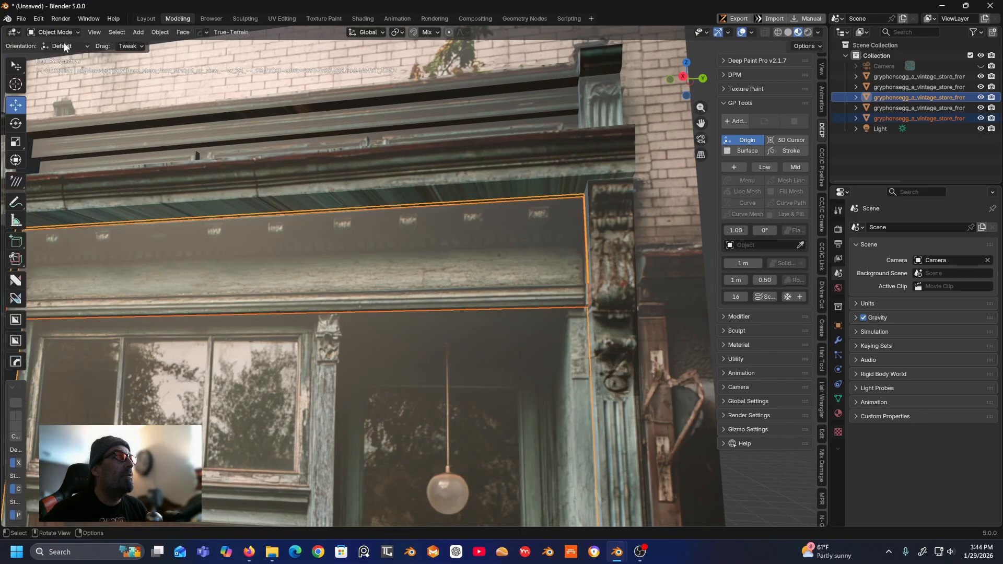
left_click(221, 241)
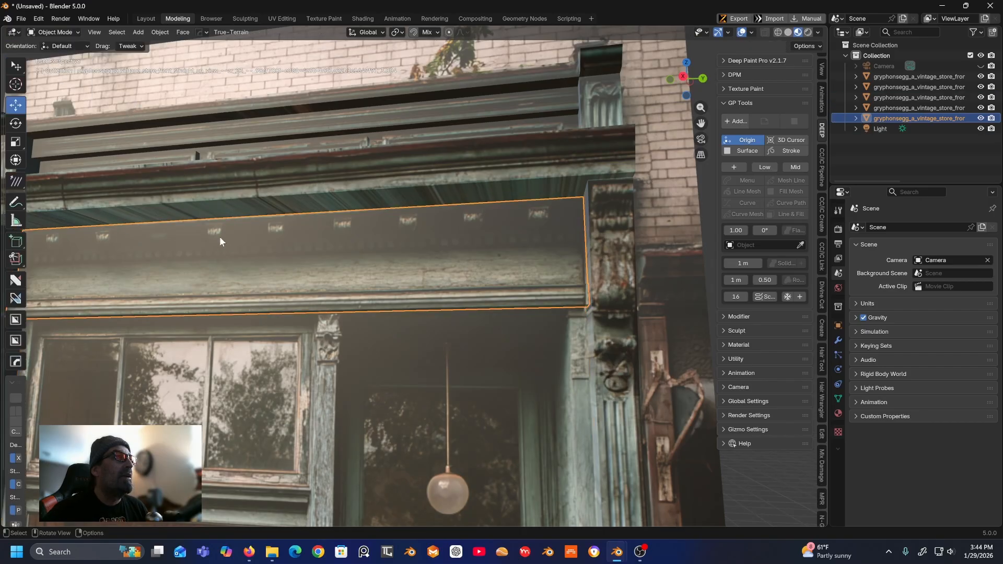
left_click(64, 32)
left_click(61, 54)
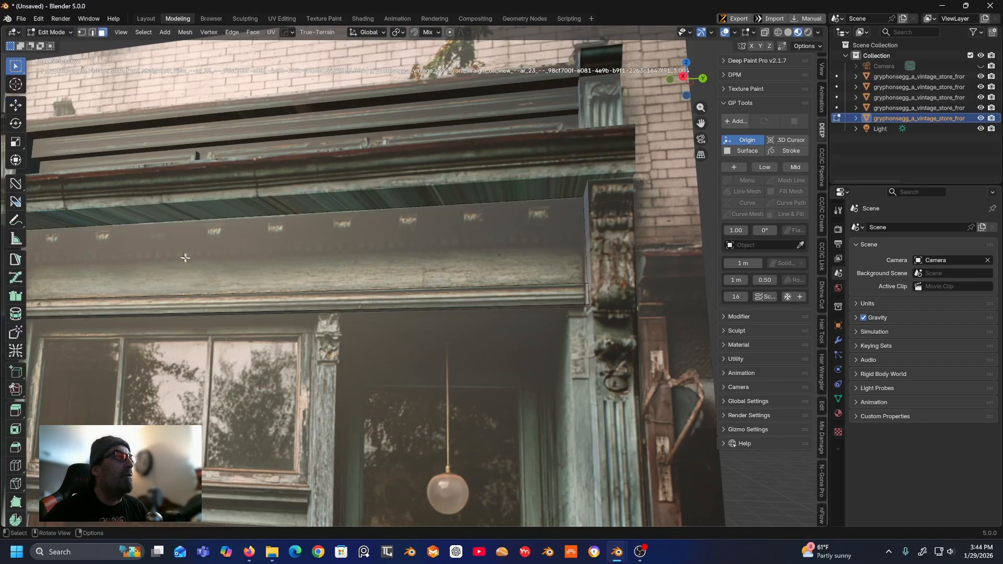
- In a straight-on Right Orthographic view, add a horizontal loop cut across the sign band just below the row of small blocks
middle_click_drag(170, 246, 168, 275)
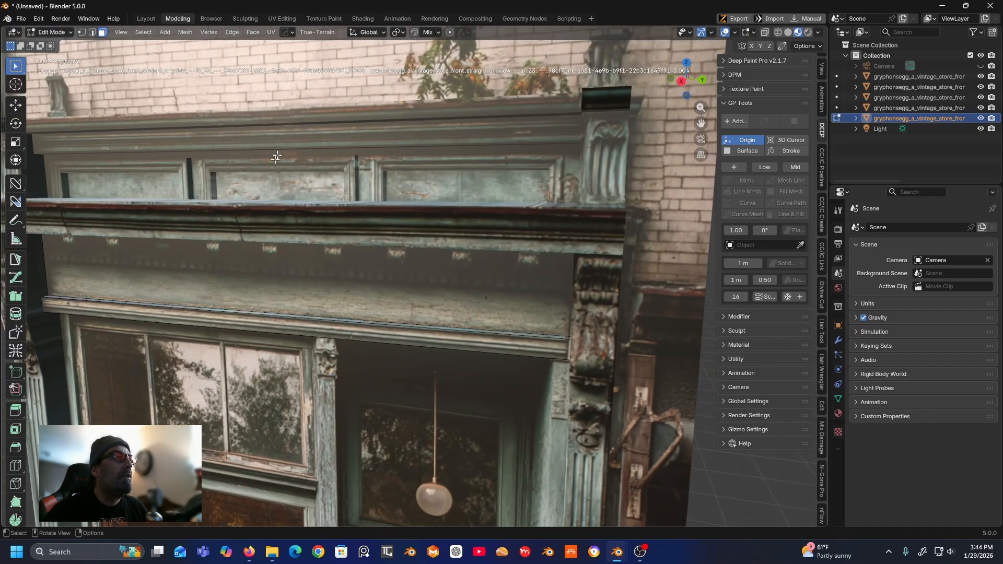
left_click(682, 82)
right_click(402, 239)
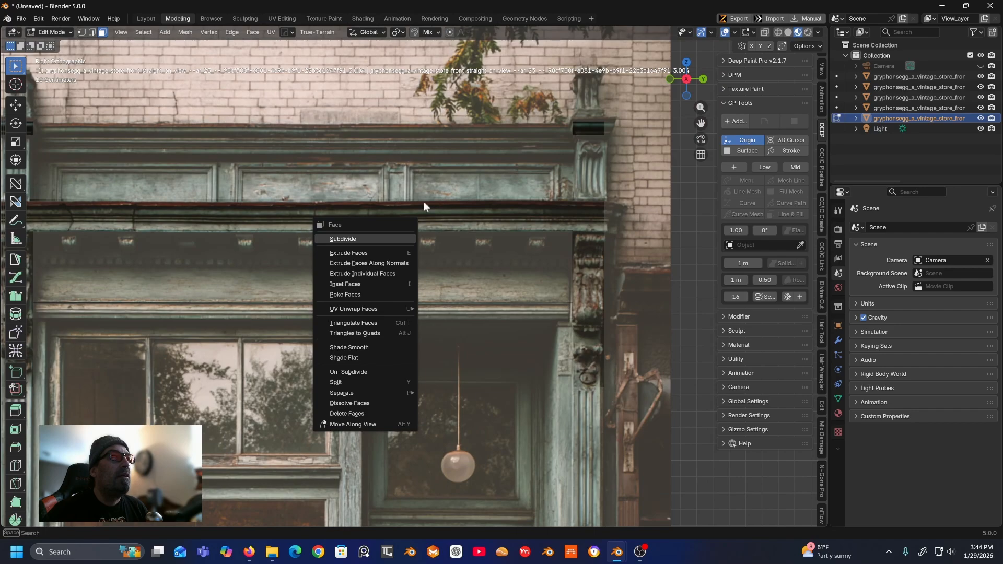
middle_click_drag(407, 193, 435, 180, "shift")
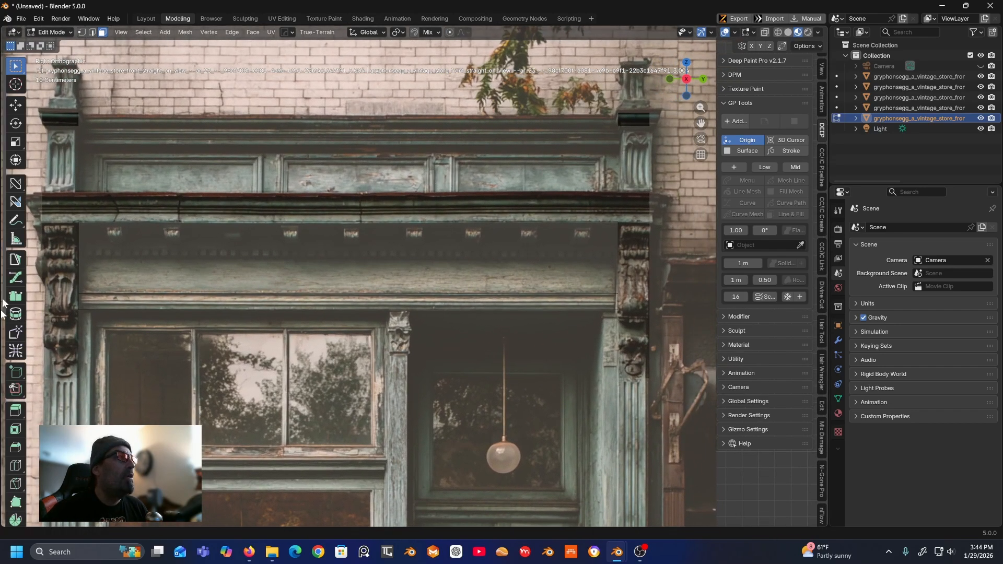
left_click(16, 465)
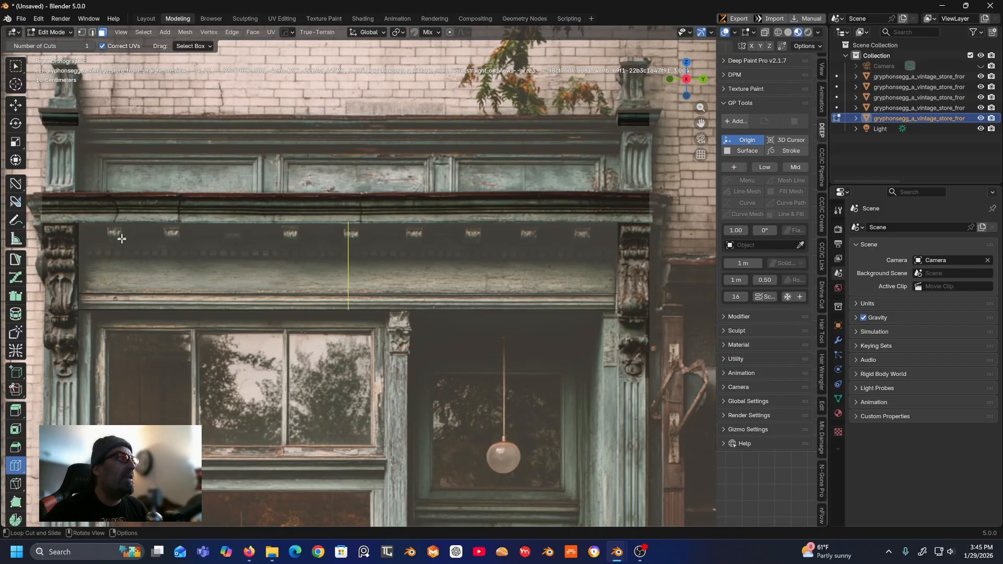
left_click_drag(72, 256, 73, 241)
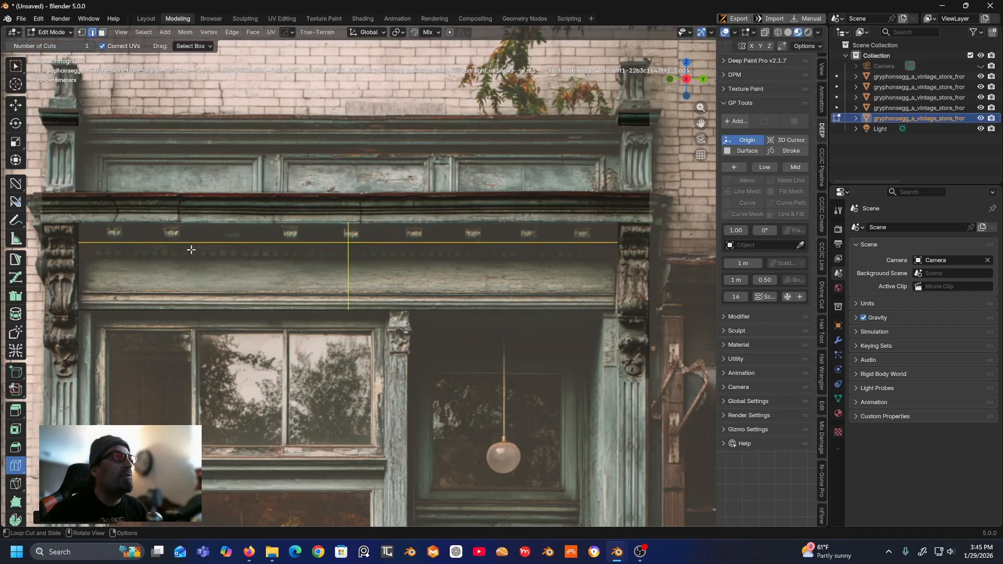
- Add pairs of vertical loop cuts across the sign band, one along each side of all nine small blocks beneath the cornice
left_click_drag(350, 233, 109, 255)
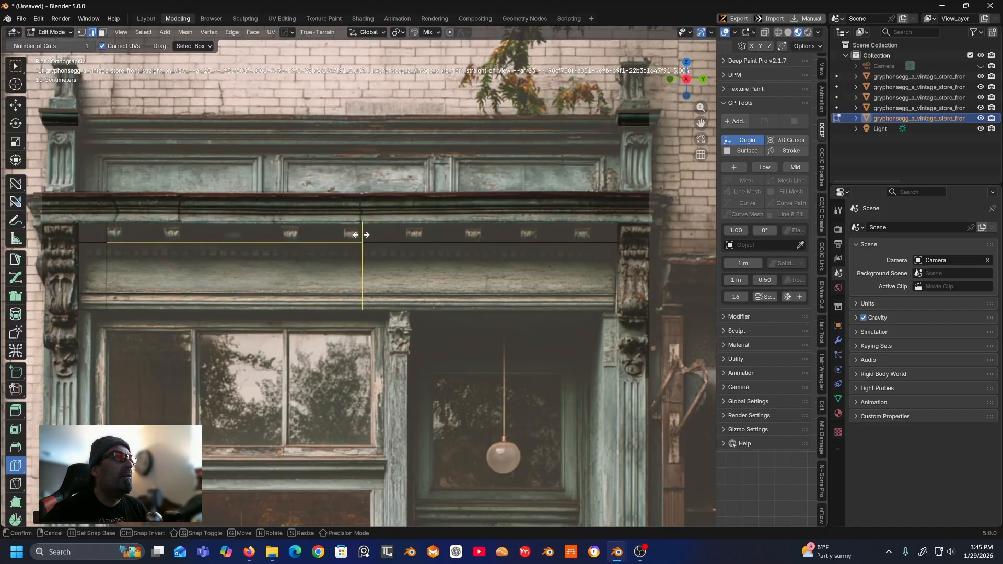
left_click_drag(351, 232, 122, 255)
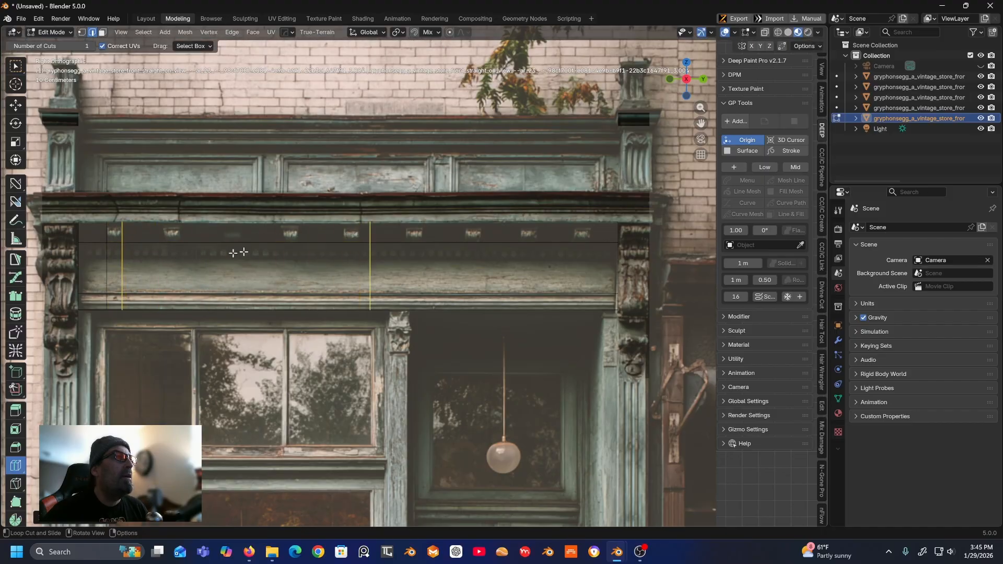
left_click_drag(386, 235, 163, 237)
left_click_drag(391, 246, 183, 258)
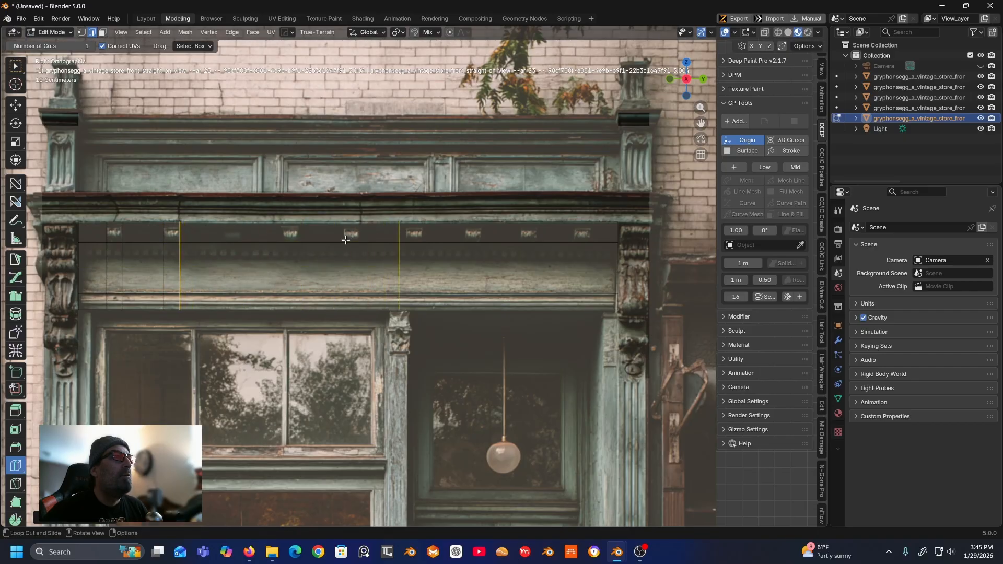
left_click_drag(405, 232, 224, 258)
left_click_drag(417, 241, 235, 270)
left_click_drag(431, 239, 282, 266)
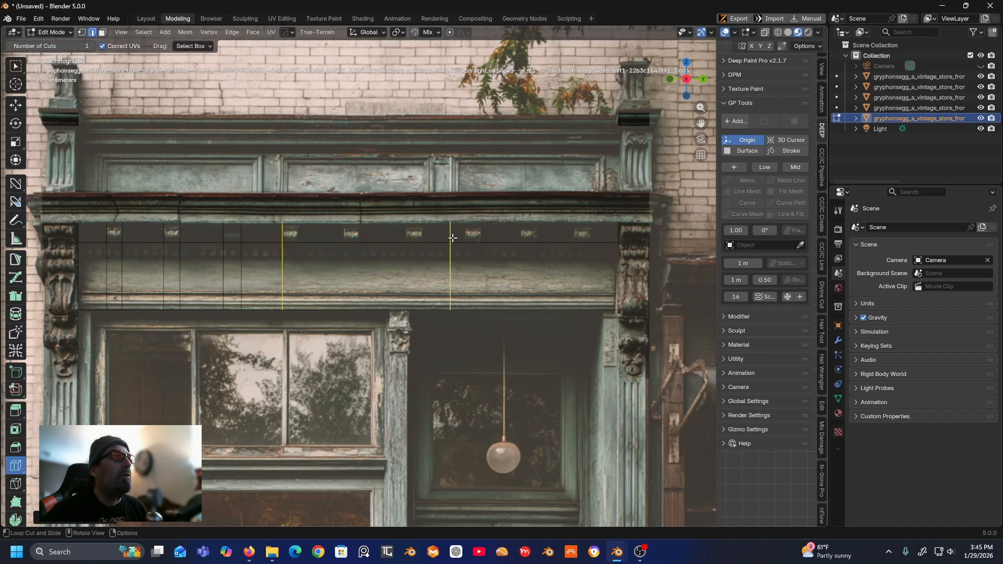
left_click_drag(452, 238, 306, 267)
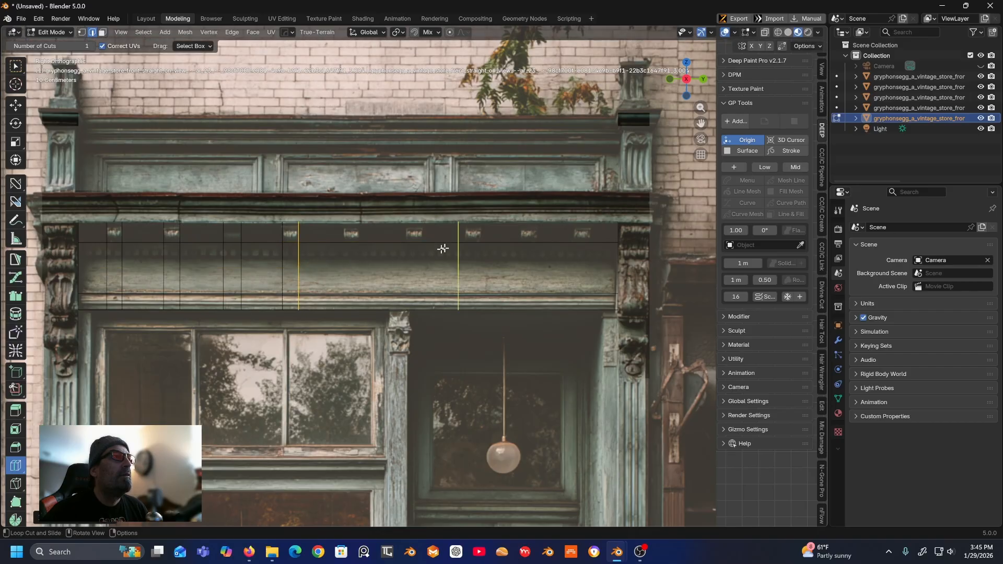
left_click_drag(462, 241, 358, 265)
mouse_move(416, 258)
left_mouse_down()
mouse_move(403, 262)
mouse_move(506, 256)
mouse_move(414, 261)
mouse_move(422, 260)
left_mouse_up()
left_click_drag(517, 260, 479, 265)
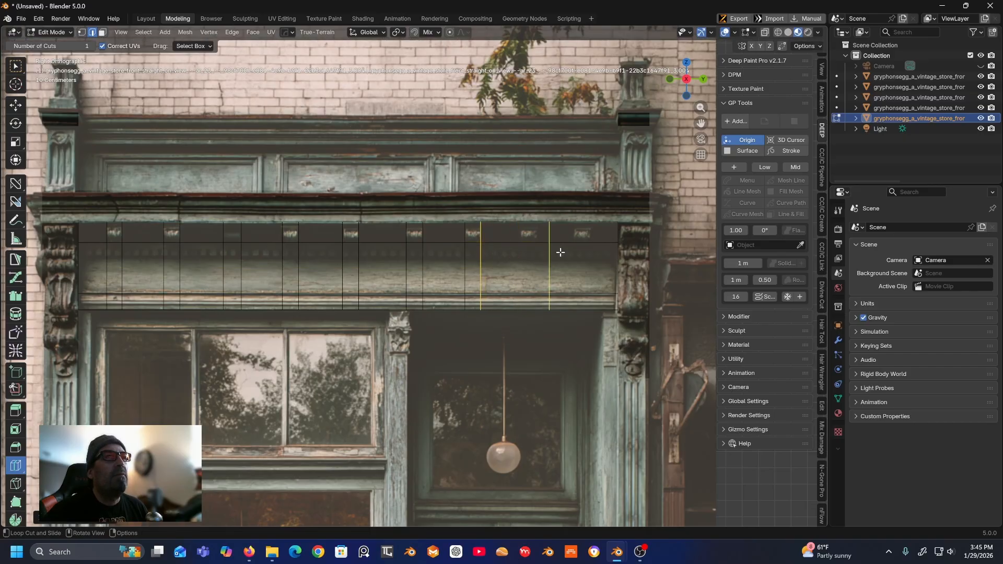
mouse_move(558, 253)
left_mouse_down()
mouse_move(528, 259)
mouse_move(588, 257)
mouse_move(575, 256)
left_mouse_up()
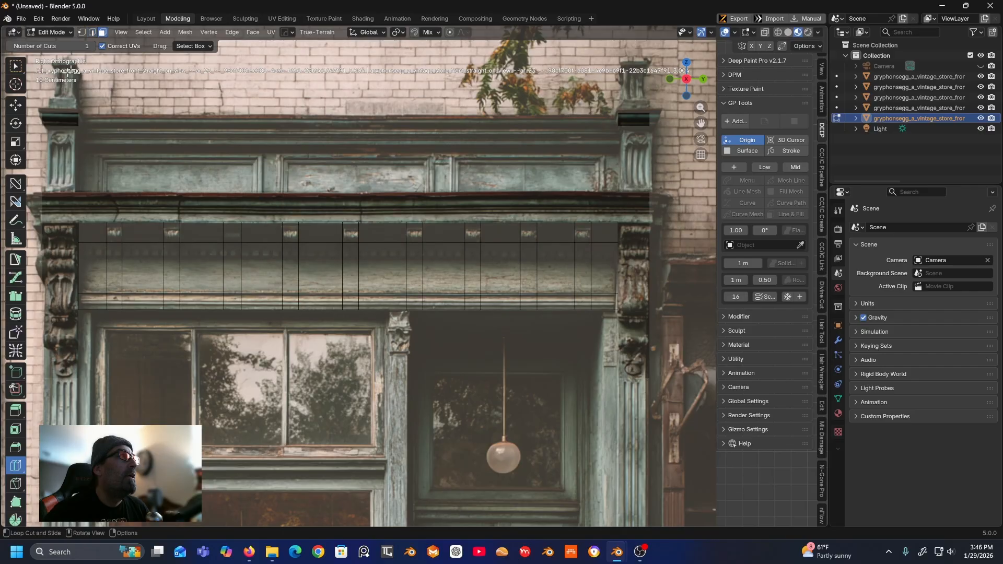
- Select the nine small block faces beneath the cornice and extrude them outward together as projecting blocks
left_click(14, 413)
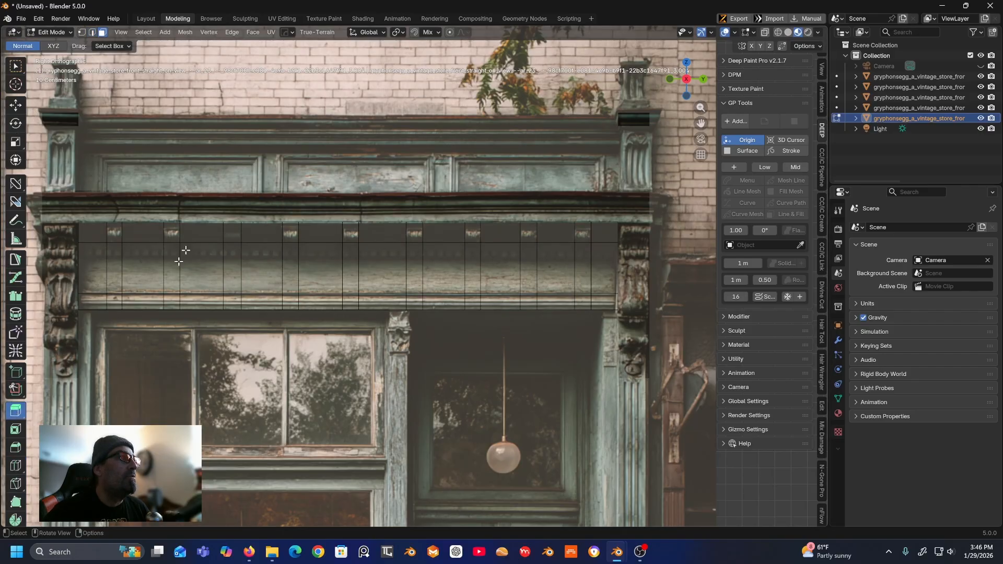
middle_click_drag(105, 256, 129, 241)
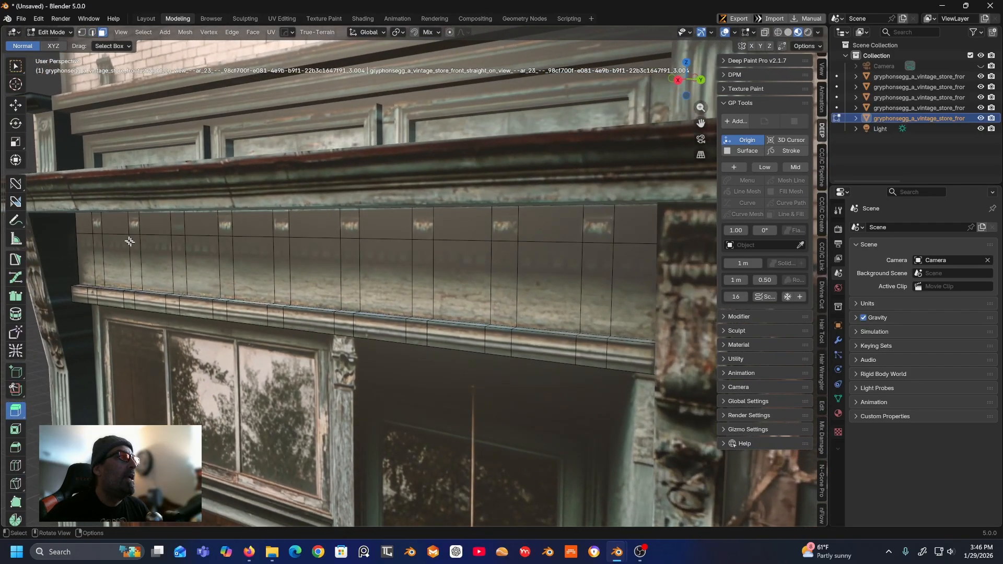
left_click(97, 225)
left_click(134, 223, "shift")
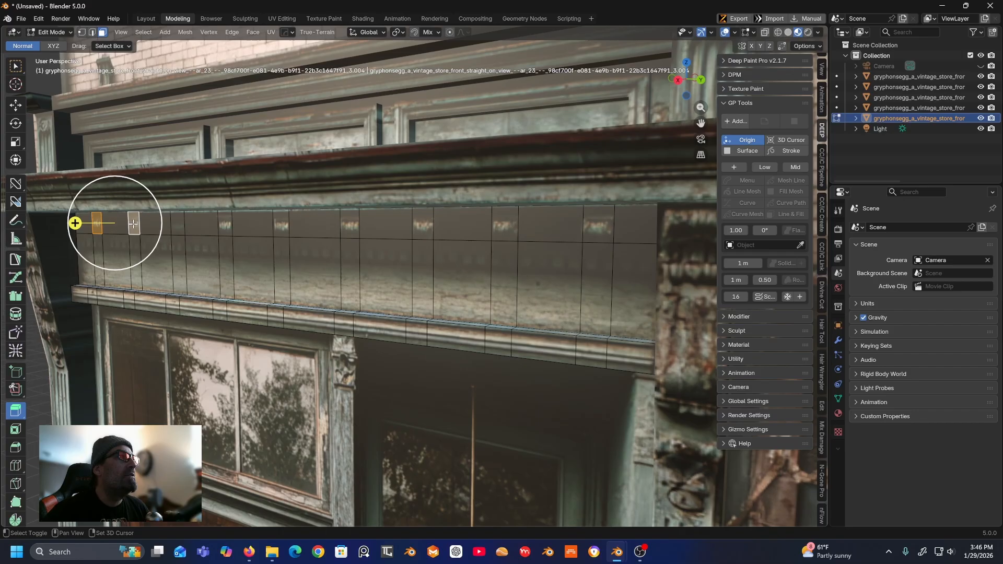
left_click(179, 225, "shift")
left_click(226, 223, "shift")
left_click(281, 223, "shift")
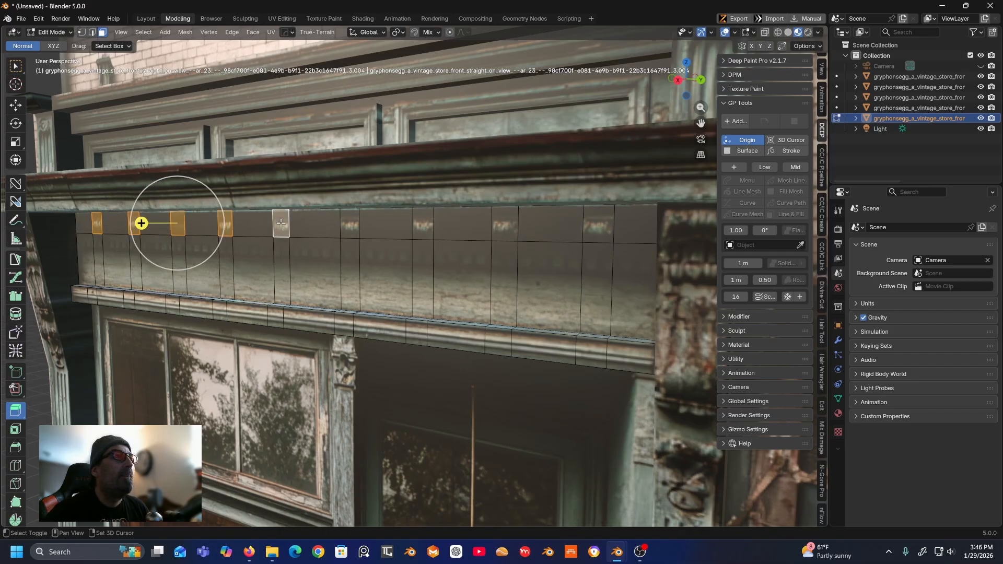
left_click(350, 227, "shift")
left_click(422, 225, "shift")
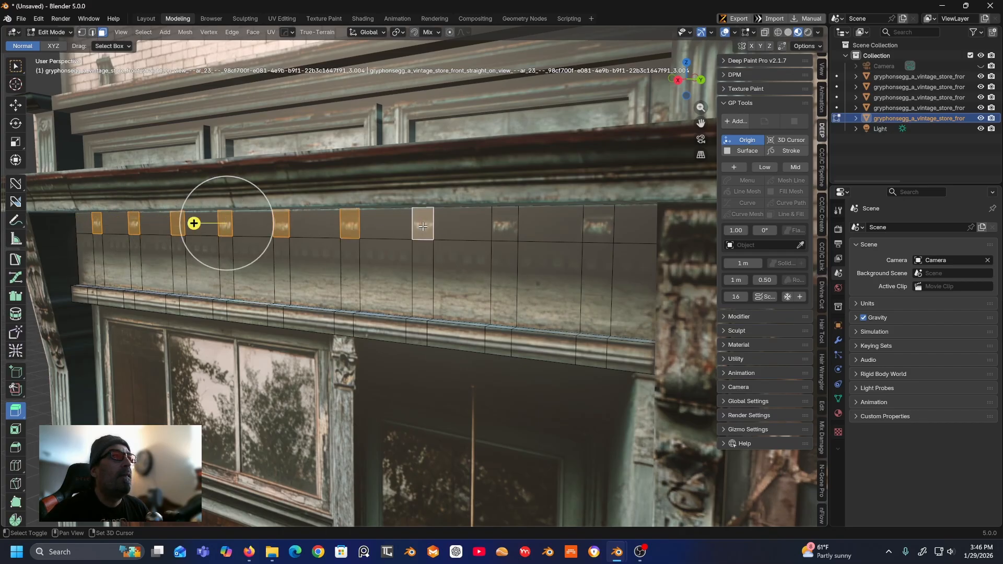
left_click(508, 226, "shift")
left_click(598, 225, "shift")
middle_click_drag(597, 225, 499, 221)
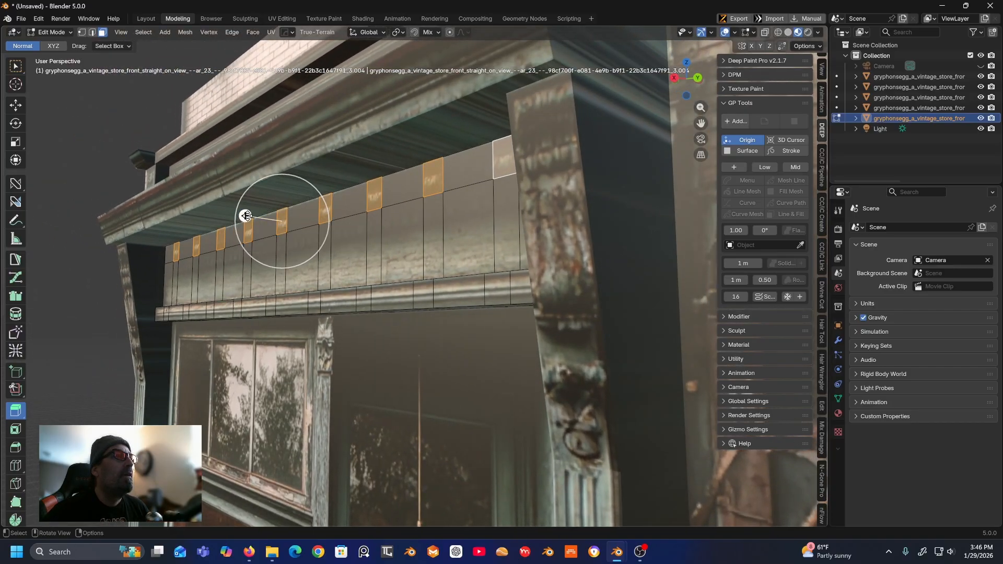
left_click_drag(246, 216, 197, 210)
middle_click_drag(197, 210, 195, 218)
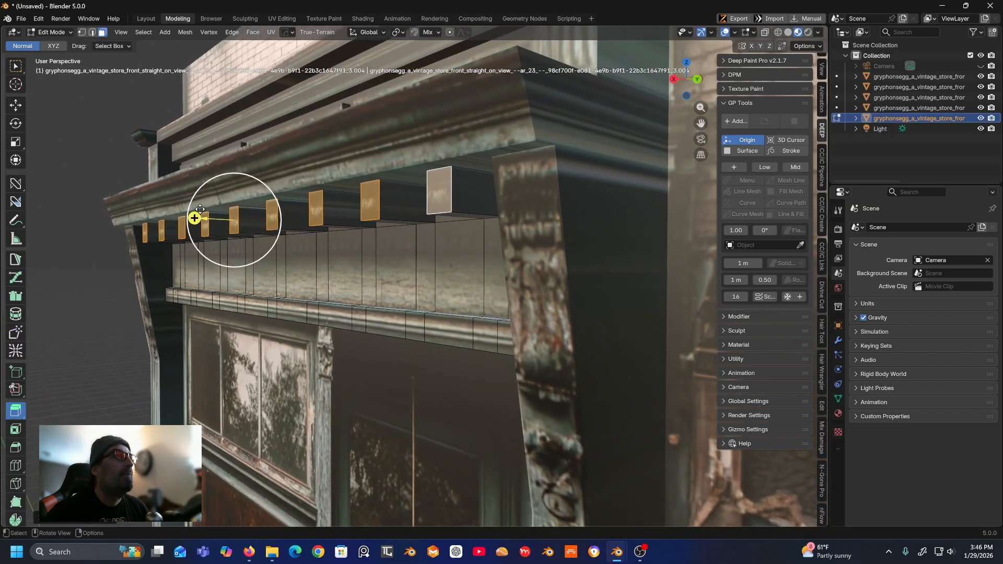
- Bevel the lower front edges of all nine projecting blocks beneath the cornice together, using one segment
left_click(70, 108)
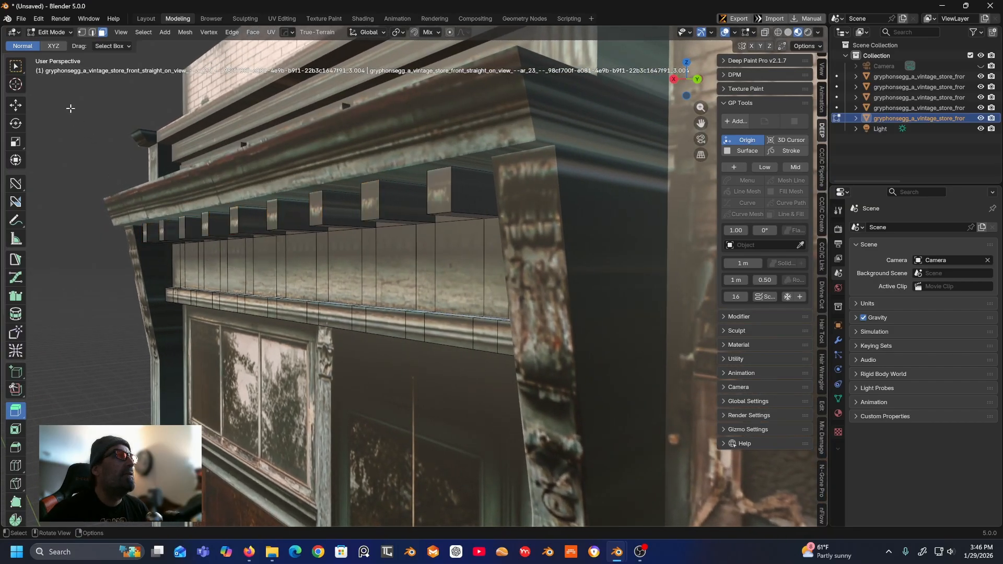
left_click(91, 32)
left_click(144, 243)
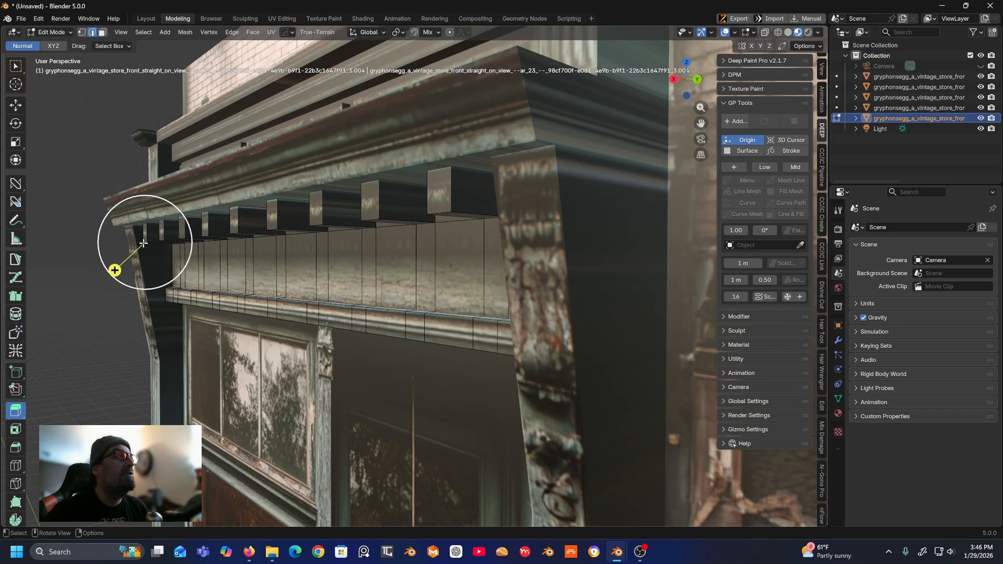
left_click(162, 240)
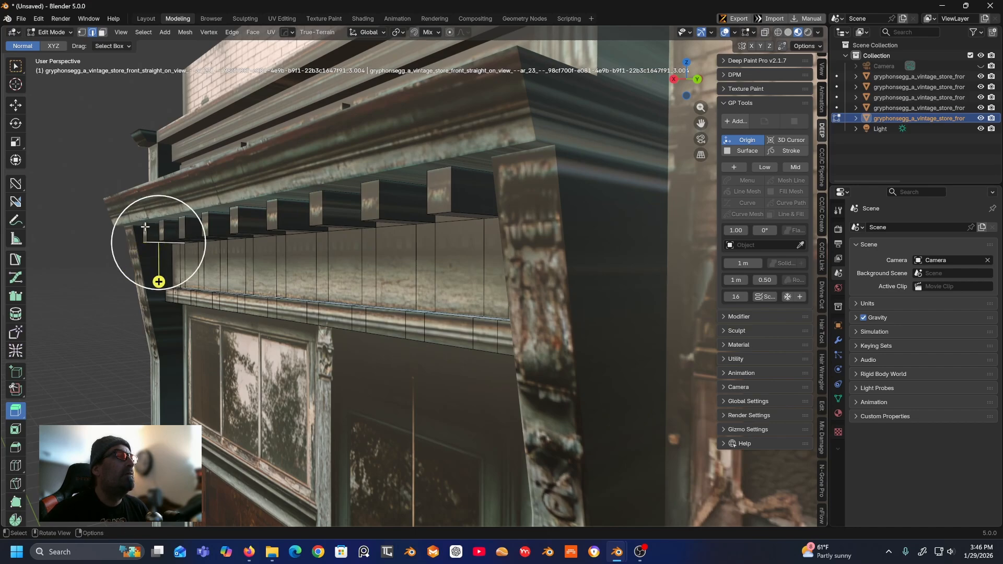
scroll(119, 231, "up", 2)
left_click(71, 151)
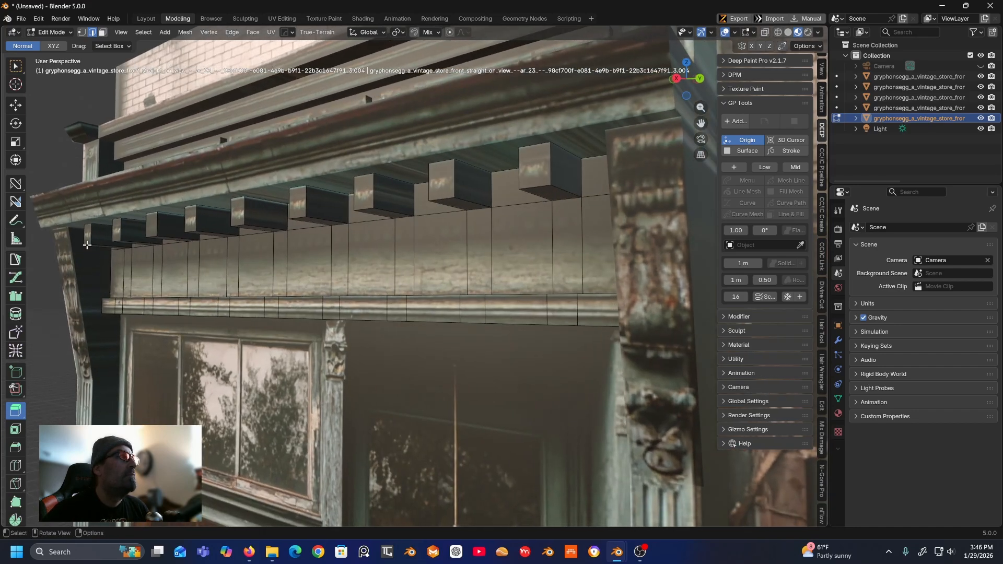
left_click(86, 245)
left_click(118, 241, "shift")
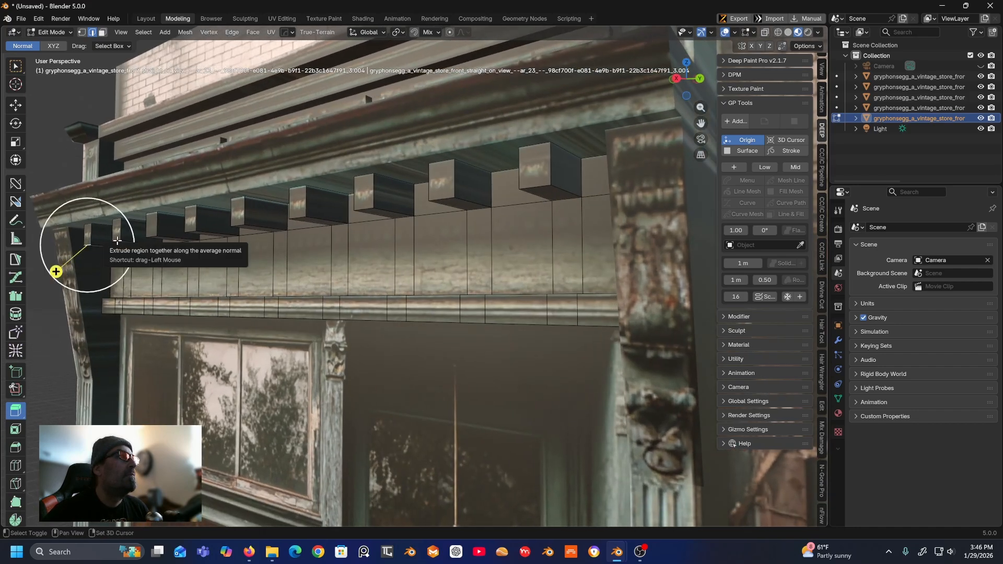
left_click(153, 237, "shift")
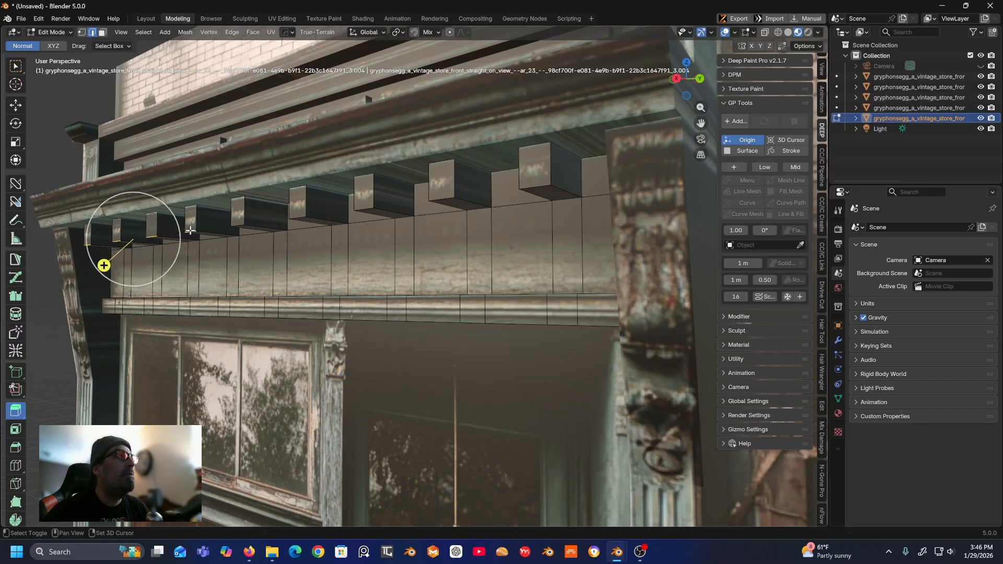
left_click(235, 225, "shift")
left_click(300, 216, "shift")
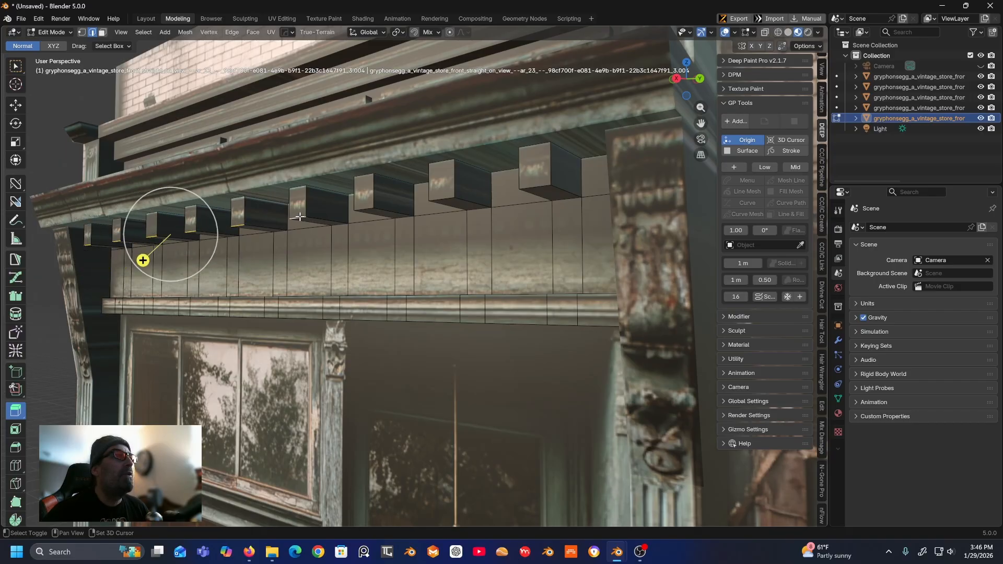
left_click(366, 209, "shift")
left_click(443, 198, "shift")
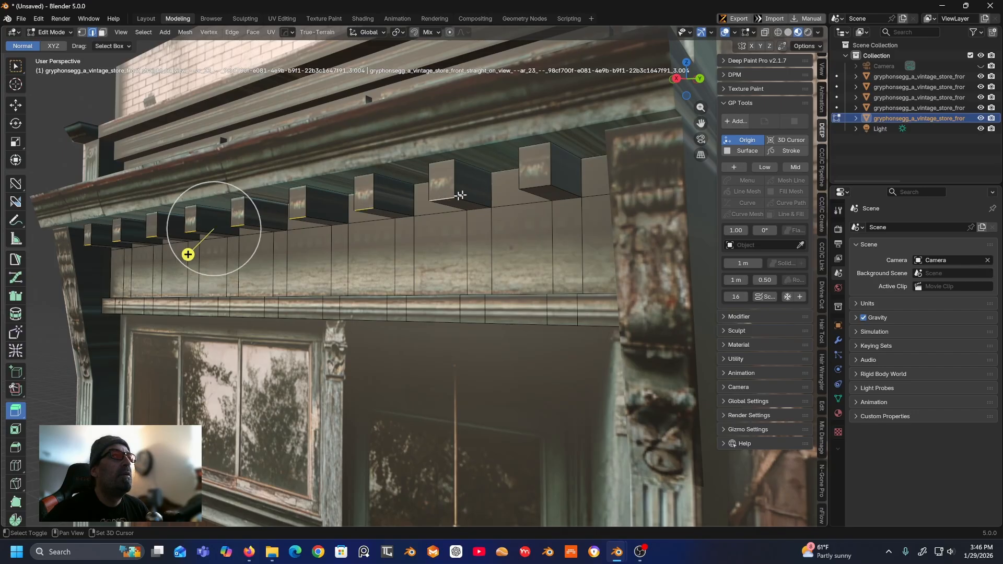
left_click(532, 186, "shift")
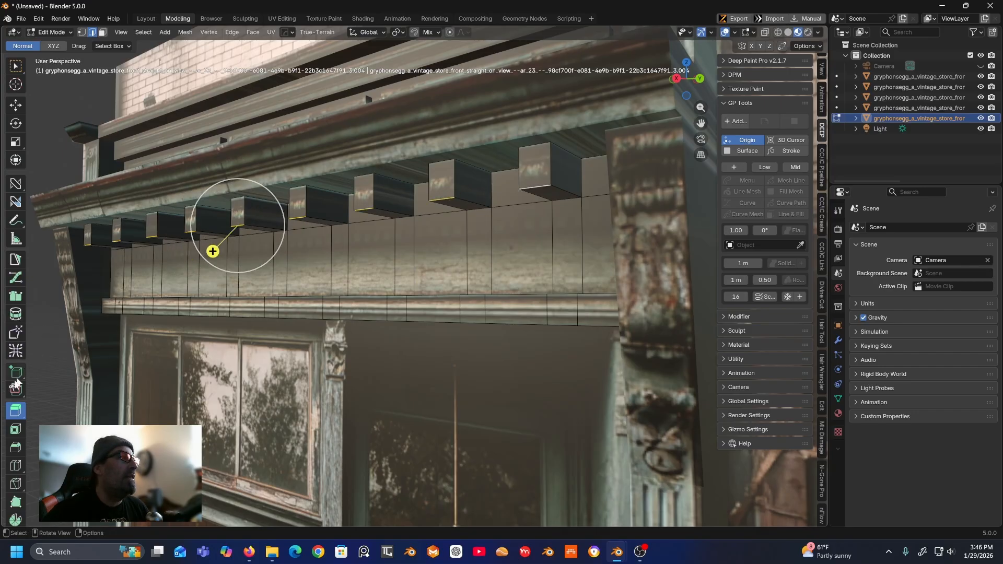
left_click(16, 448)
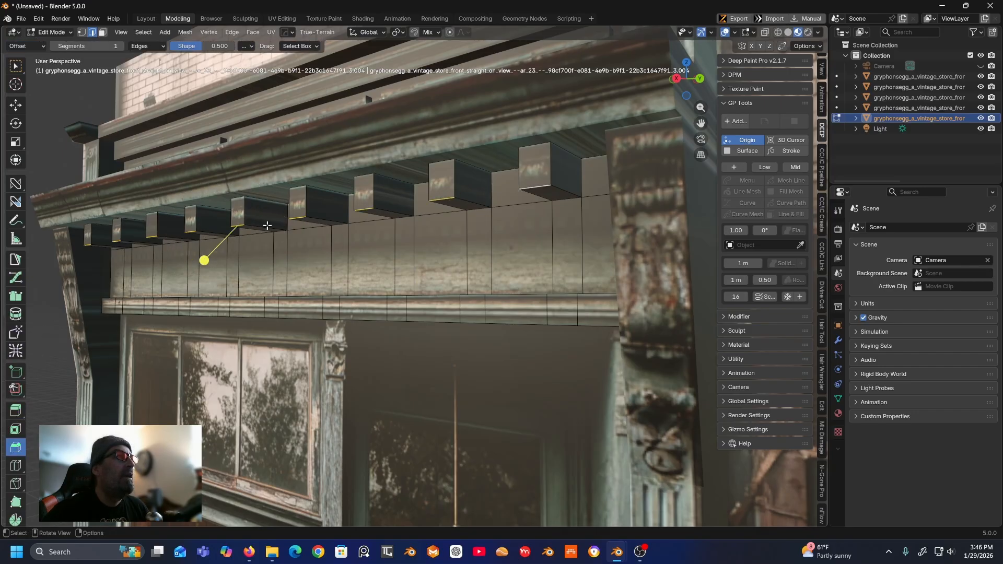
left_click_drag(205, 260, 201, 264)
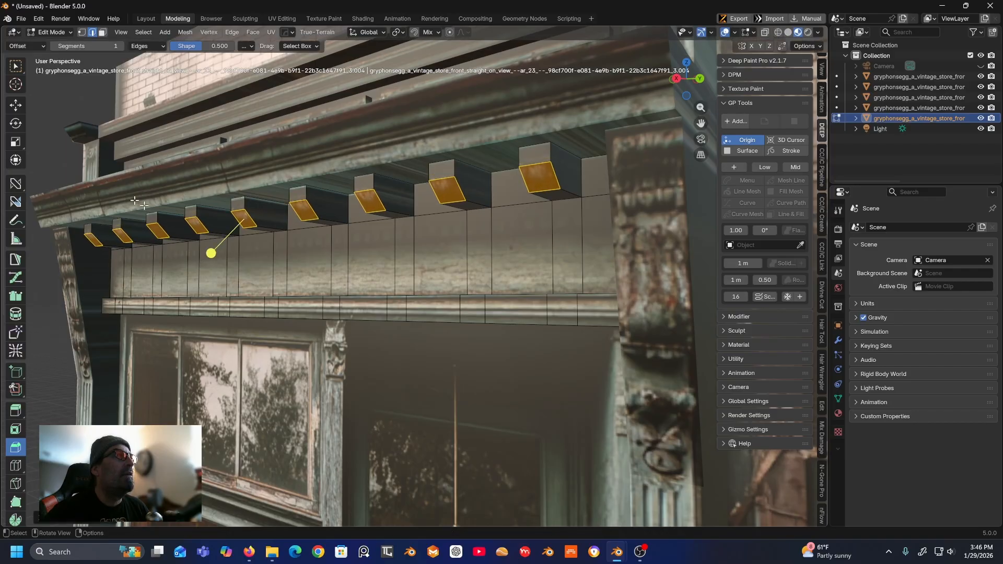
left_click(65, 155)
mouse_move(64, 155)
middle_mouse_down()
mouse_move(106, 145)
mouse_move(76, 165)
middle_mouse_up()
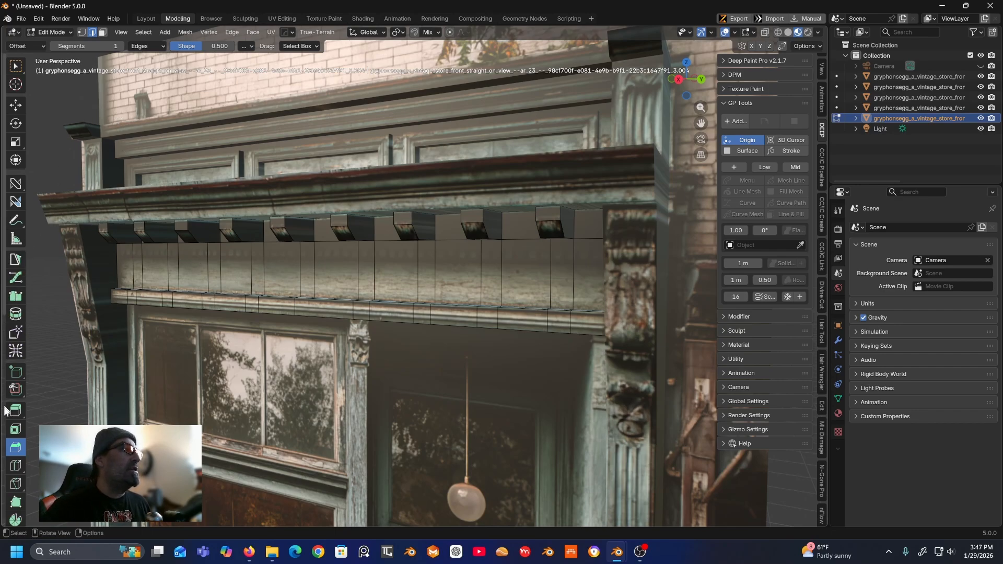
- Add a horizontal loop cut across the upper sign band and extrude the whole strip of faces between it and the blocks slightly outward
left_click(16, 466)
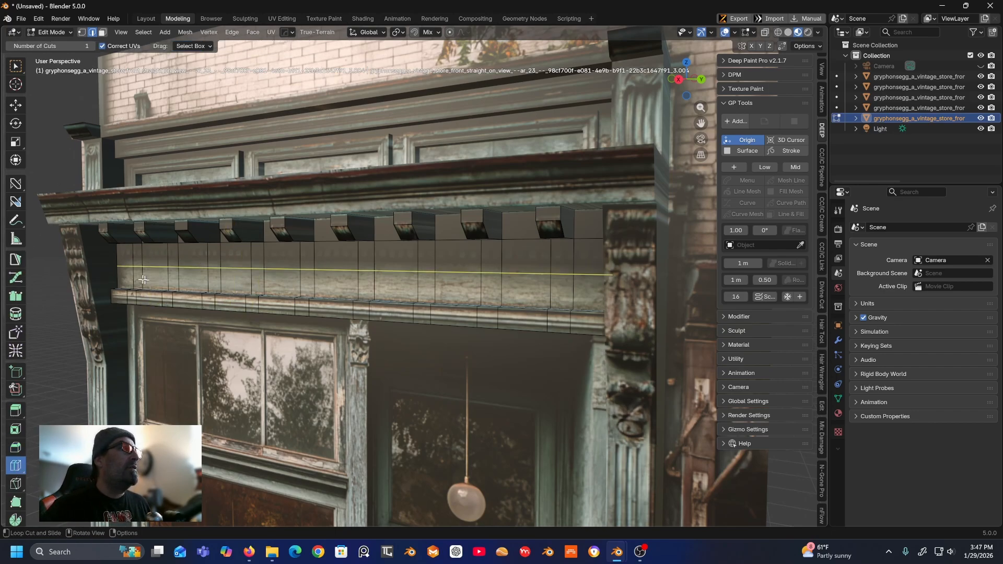
left_click_drag(125, 266, 124, 256)
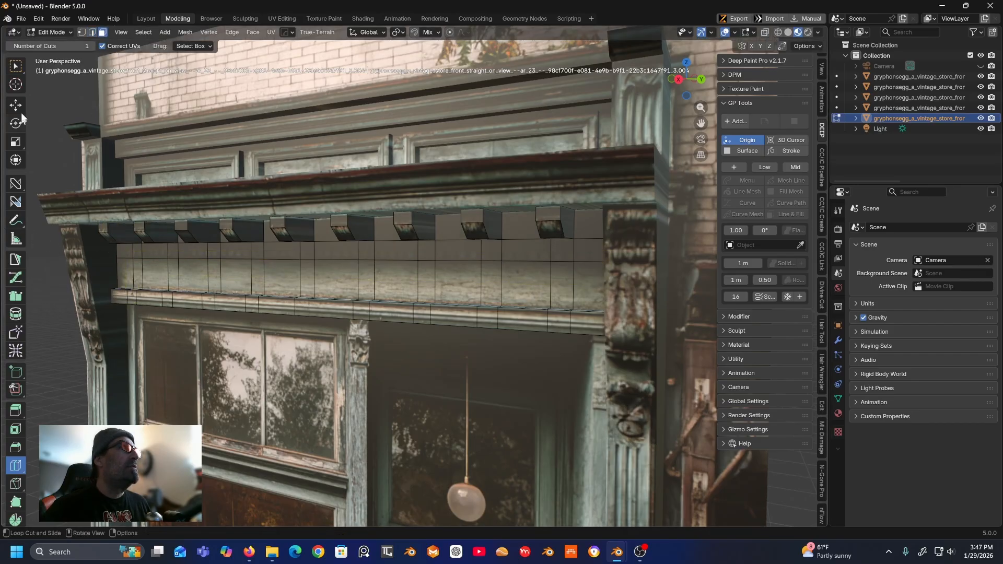
left_click(17, 67)
left_click(126, 251)
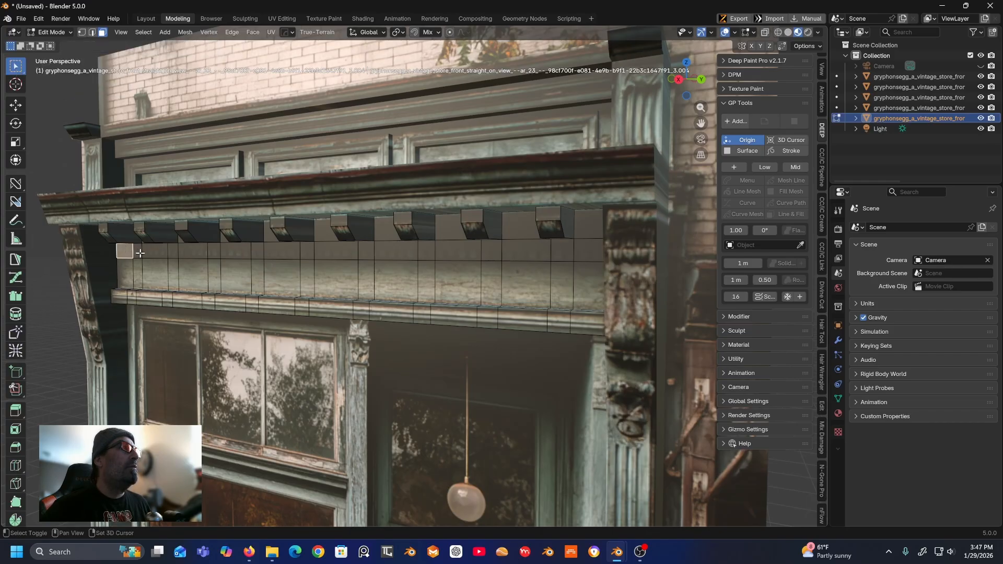
left_click(138, 252, "shift")
left_click(155, 253, "shift")
left_click(172, 253, "shift")
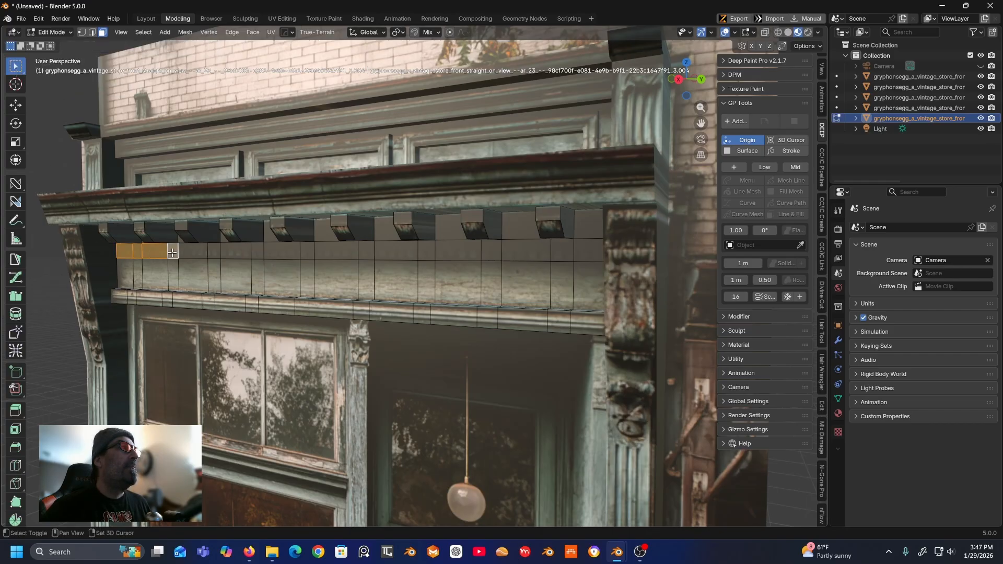
left_click(206, 252, "alt")
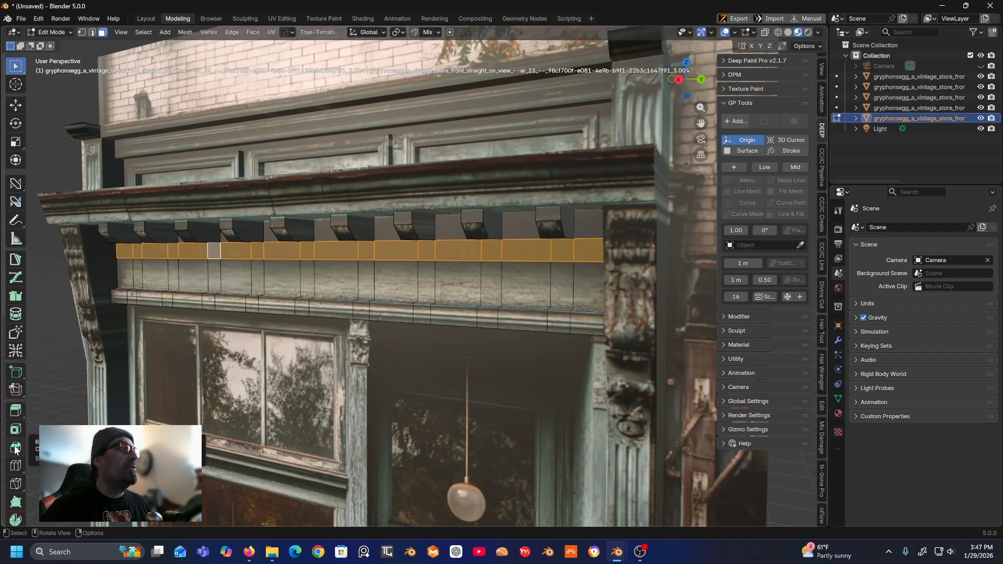
left_click(15, 411)
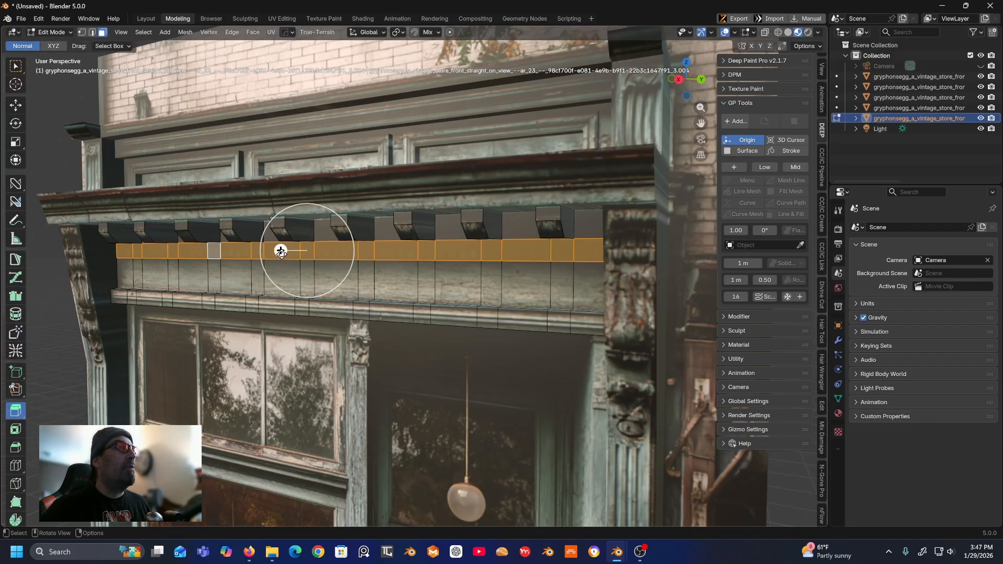
left_click_drag(280, 250, 275, 256)
middle_click_drag(275, 256, 261, 228)
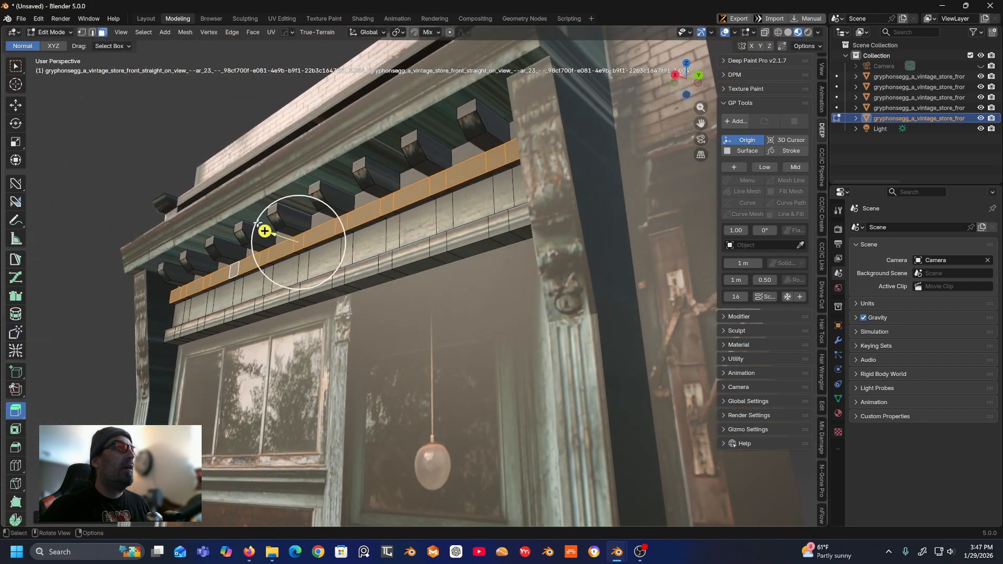
left_click(77, 268)
- Examine the whole storefront from the front, both sides and above, checking the cornice blocks, sign band, pilasters and sidewalk
middle_click_drag(79, 265, 123, 350)
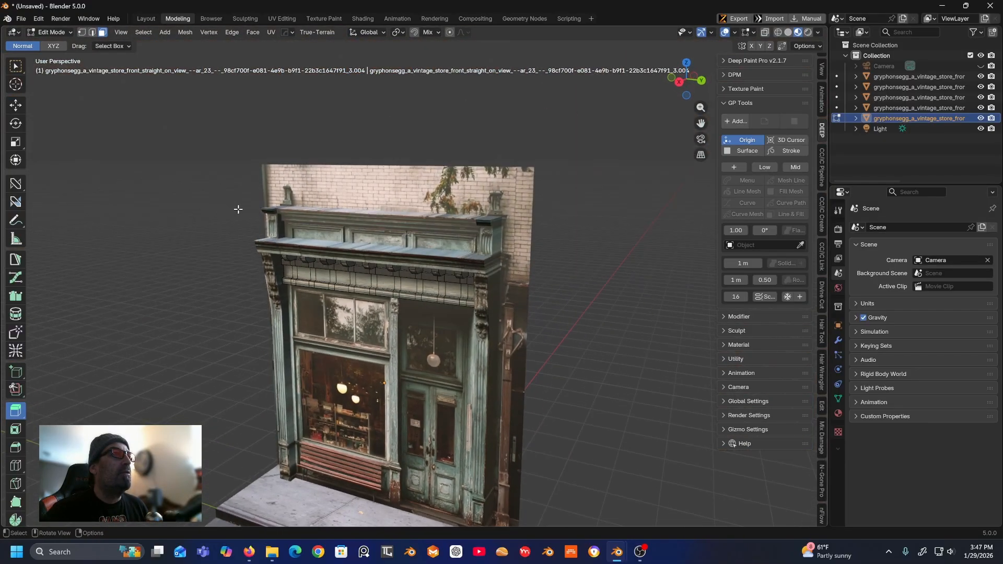
scroll(239, 209, "up", 4)
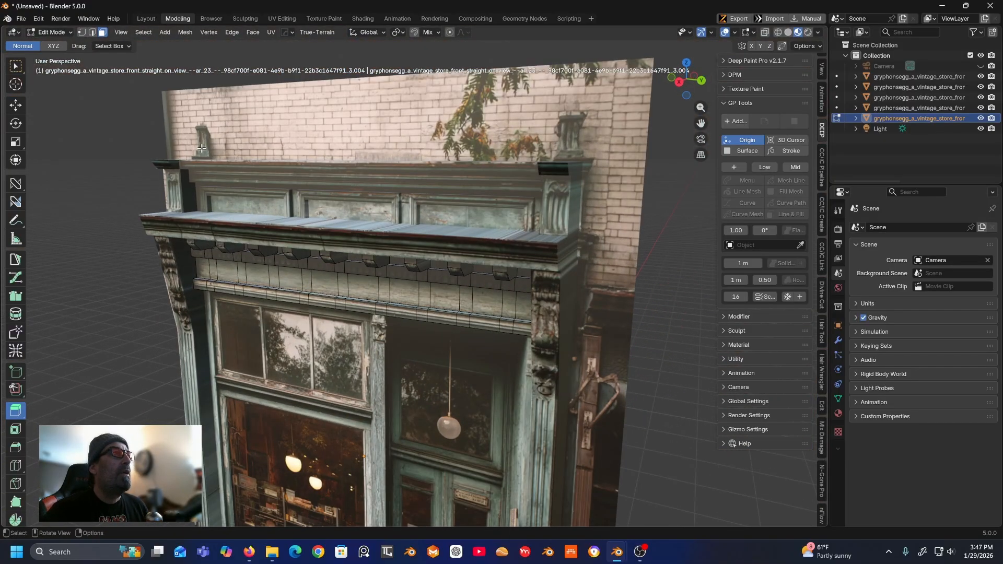
middle_click_drag(196, 136, 259, 124)
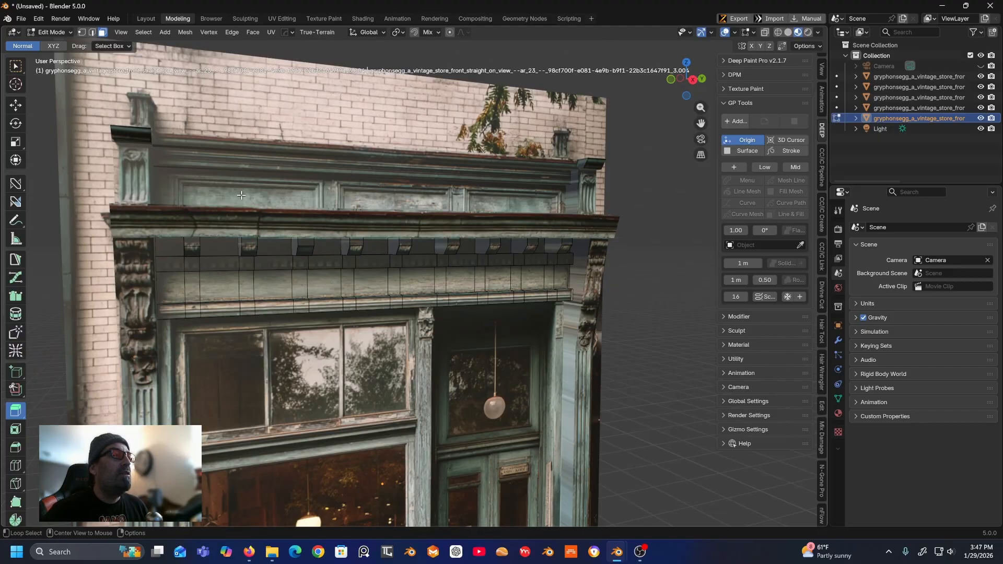
scroll(293, 222, "down", 2)
middle_click_drag(297, 278, 318, 202, "shift")
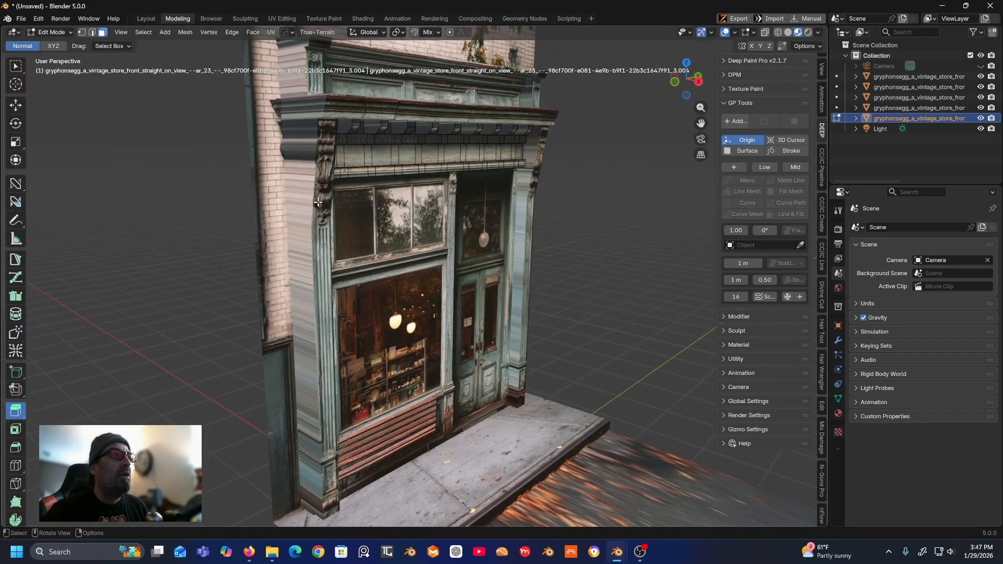
middle_click_drag(421, 278, 319, 351)
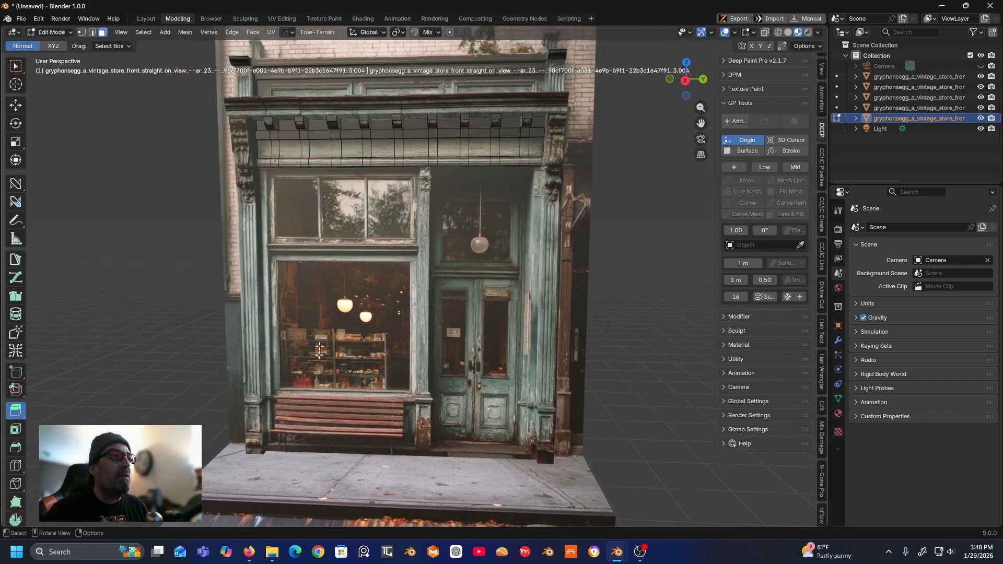
middle_click_drag(356, 414, 316, 401)
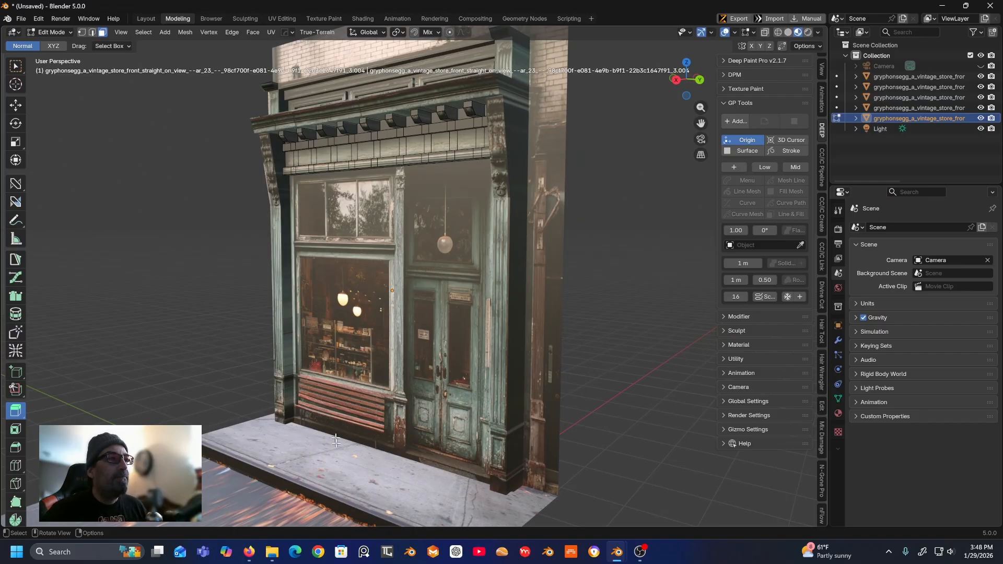
middle_click_drag(336, 442, 267, 446)
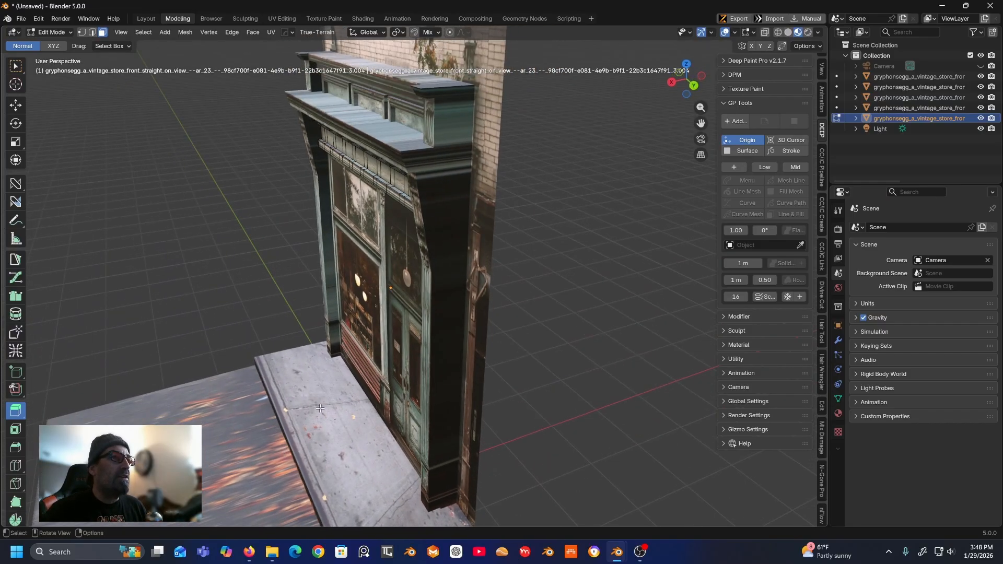
middle_click_drag(292, 355, 293, 314)
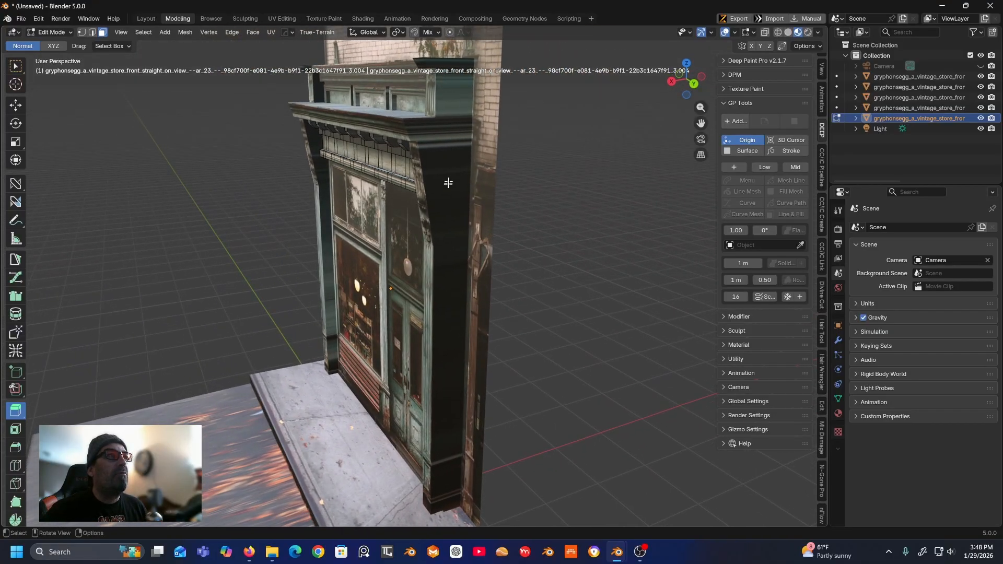
- Inspect the storefront from the front and toggle the visibility of the cornice-and-pillar frame piece to identify it
middle_click_drag(471, 231, 274, 304)
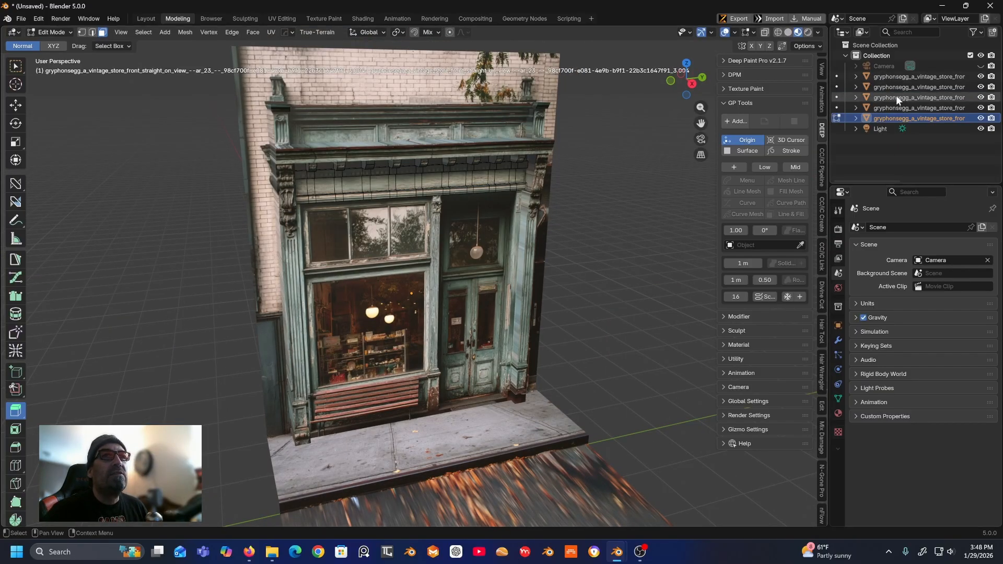
left_click(982, 107)
left_click(982, 108)
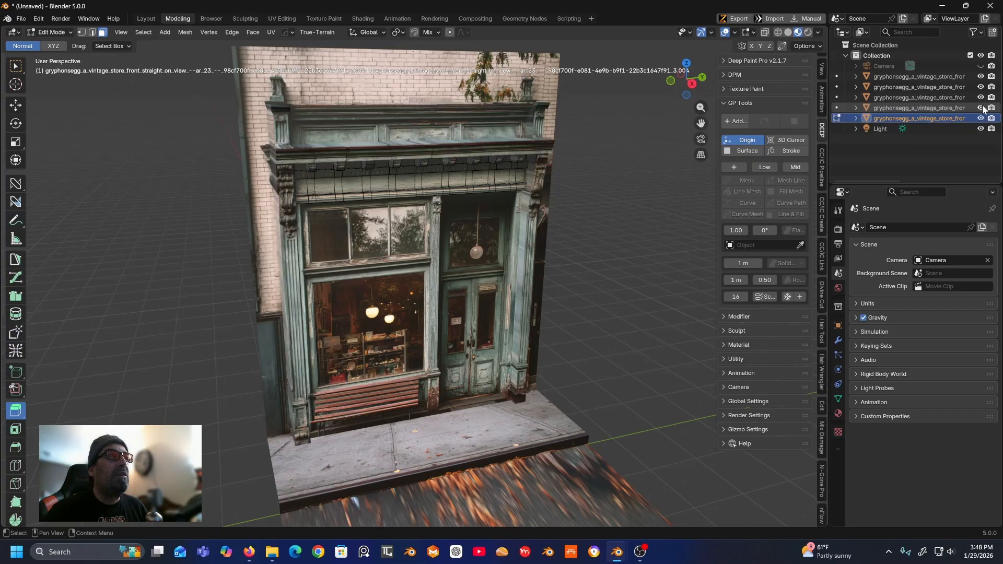
left_click(982, 107)
left_click(982, 108)
left_click(982, 108)
left_click(982, 107)
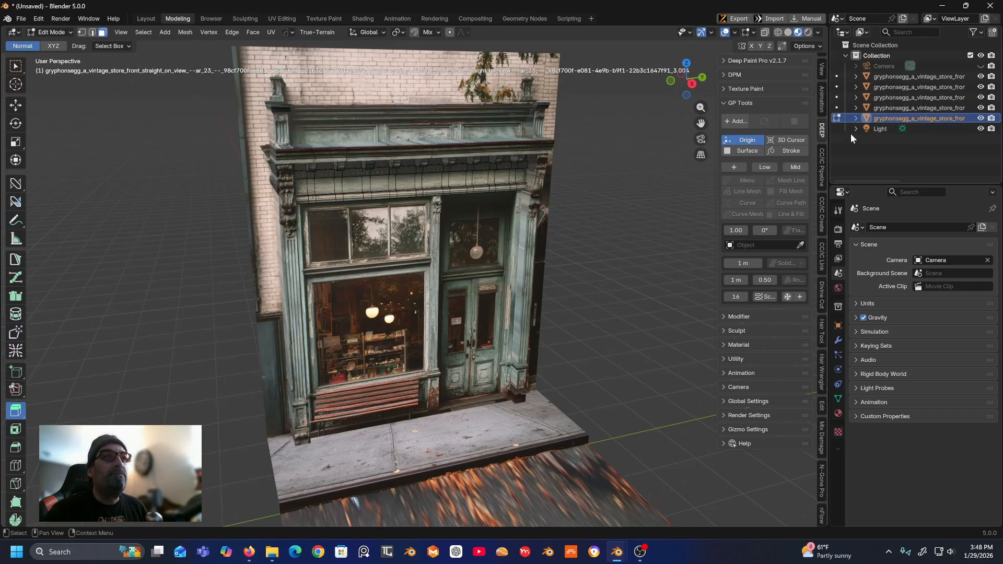
- Edit the brick wall piece in Right Orthographic view and add a horizontal loop cut to each side strip where the lower wall begins
left_click(51, 32)
left_click(52, 44)
left_click(274, 74)
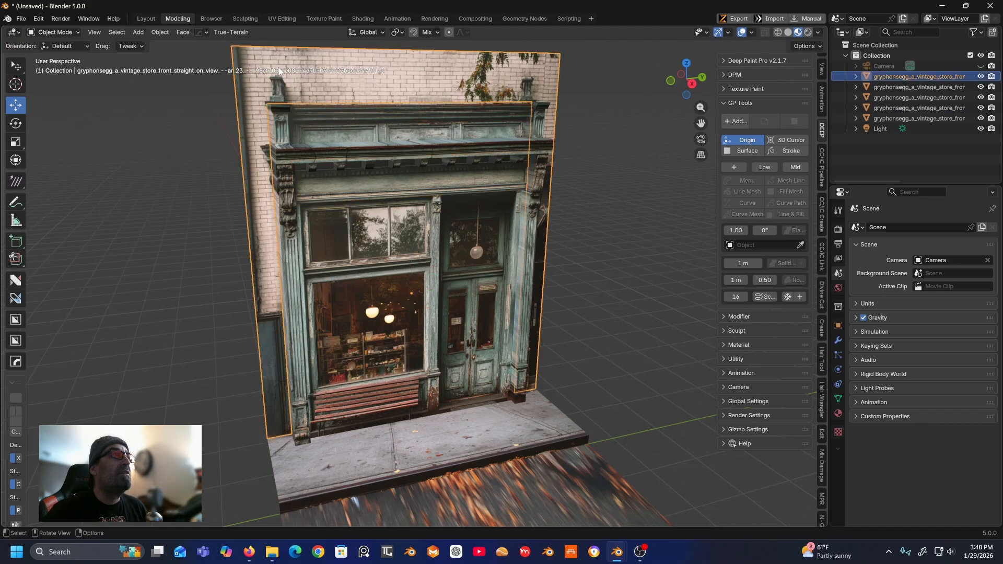
left_click(693, 85)
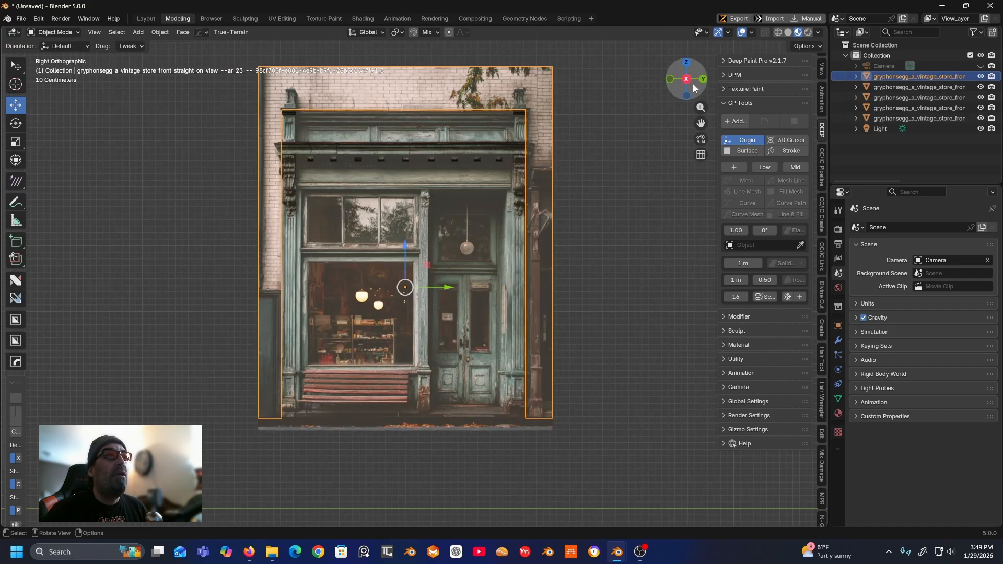
left_click(72, 33)
left_click(67, 56)
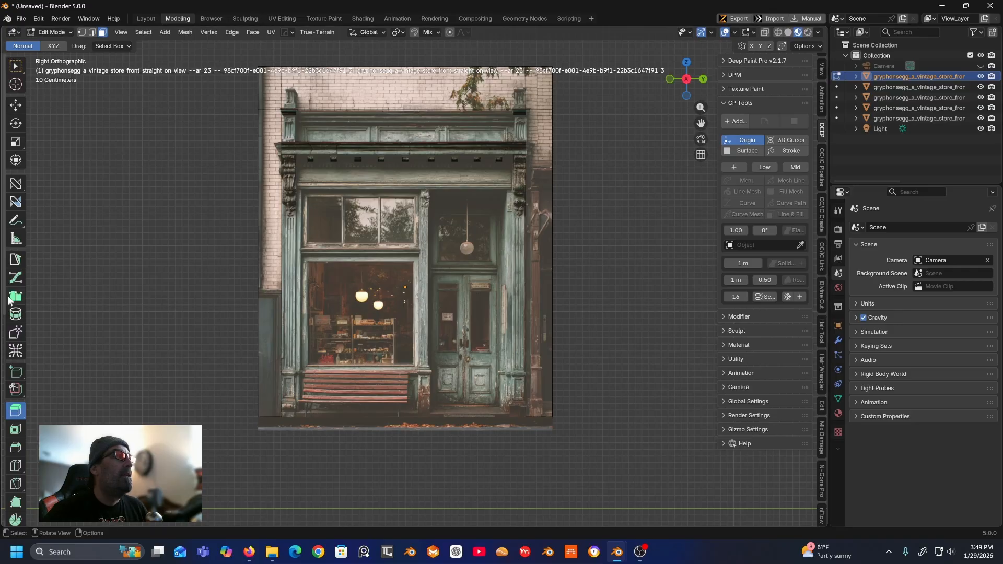
left_click(16, 465)
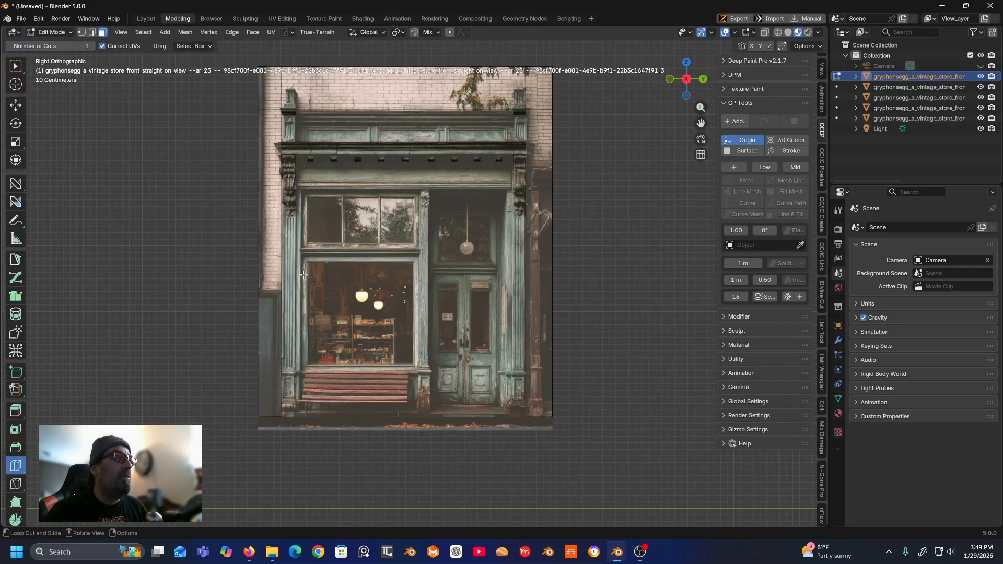
left_click_drag(271, 262, 267, 289)
left_click_drag(553, 277, 538, 296)
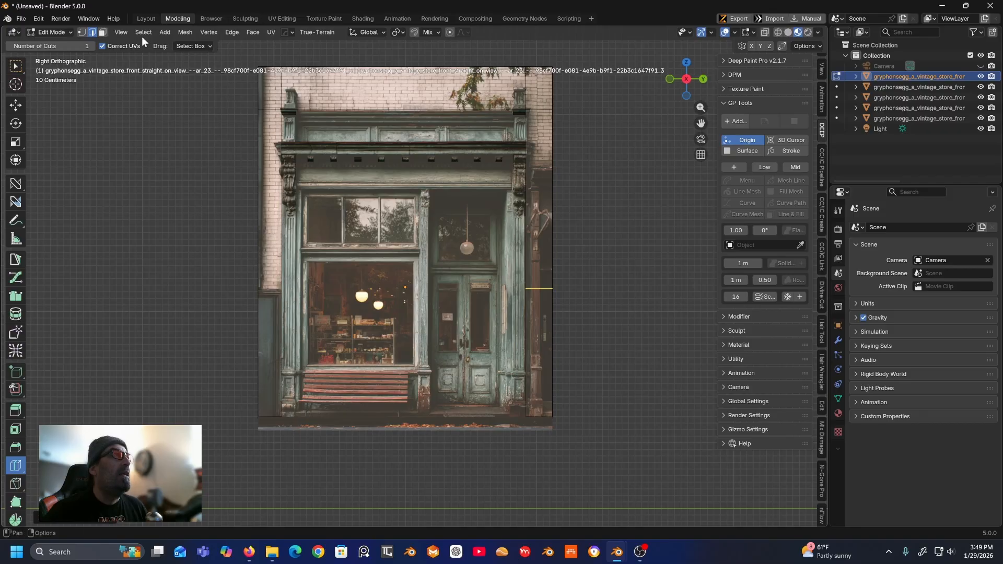
- Select the lower wall faces on both sides of the storefront and extrude them slightly forward
left_click(102, 33)
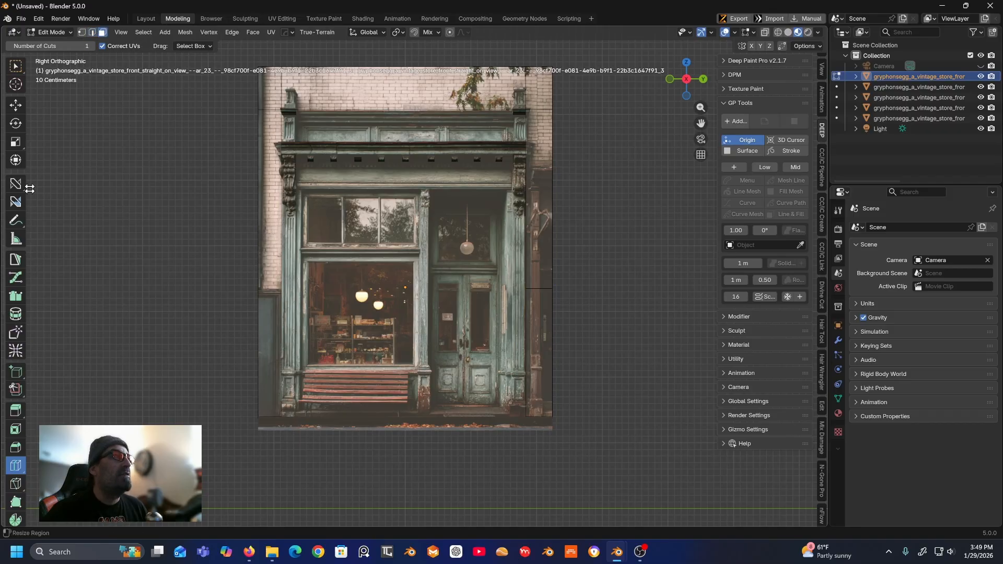
left_click(15, 67)
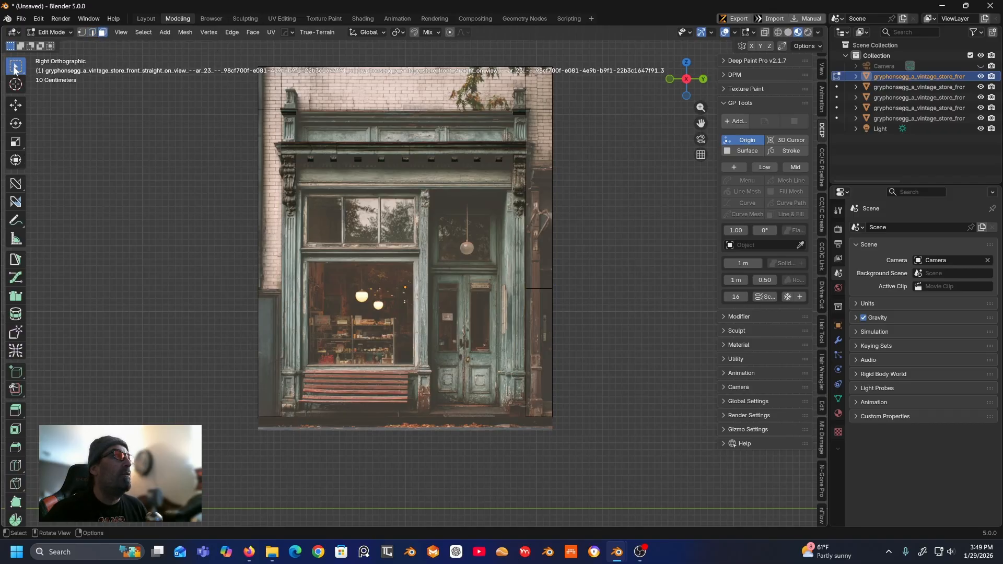
left_click(277, 326)
left_click(545, 335, "shift")
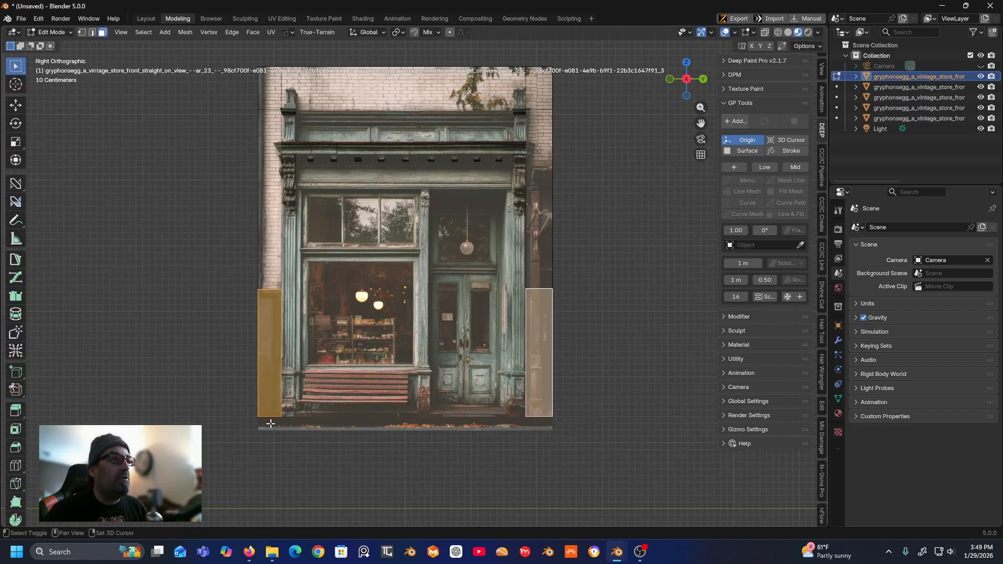
middle_click_drag(270, 420, 310, 415)
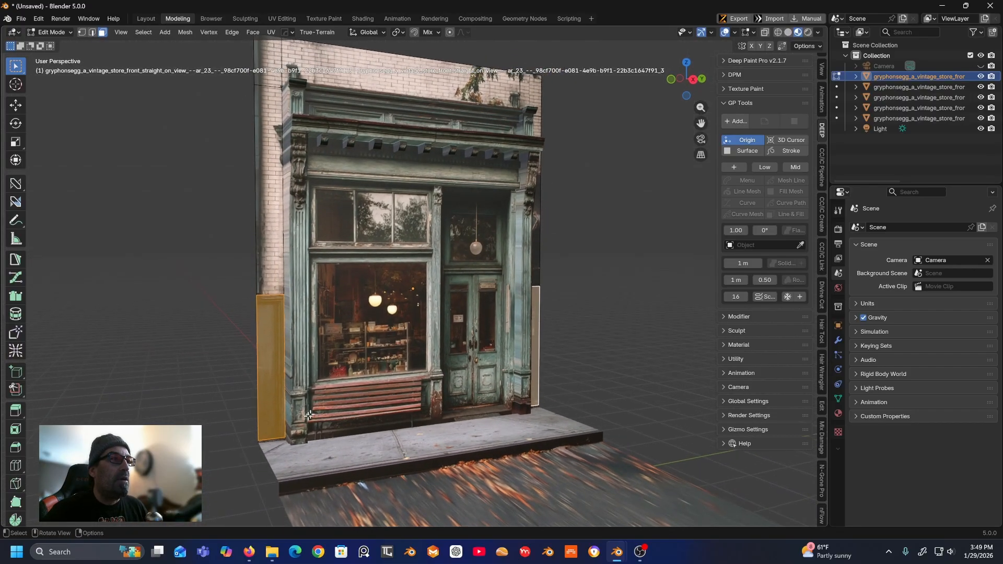
left_click(277, 439, "shift")
middle_click_drag(517, 412, 519, 445)
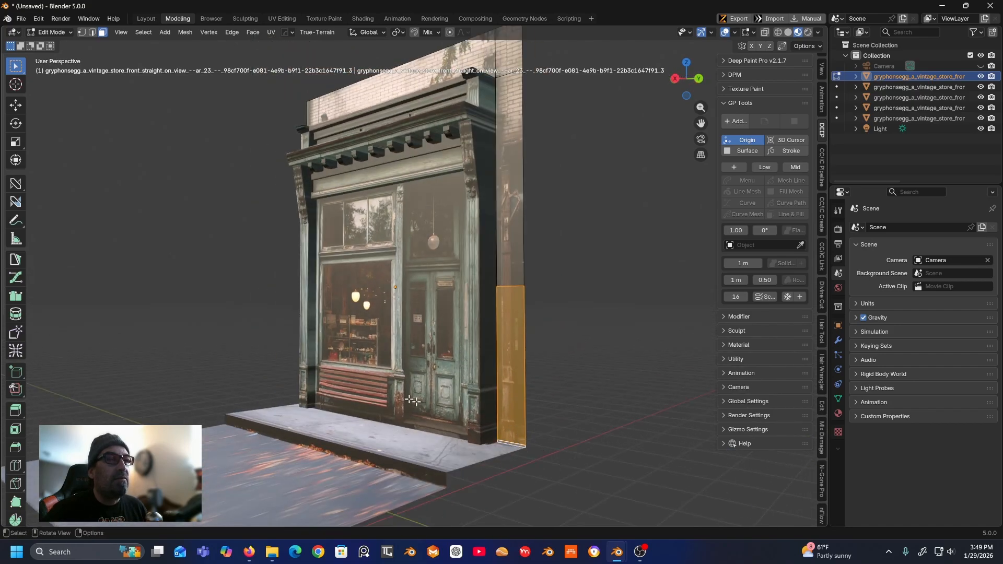
middle_click_drag(413, 401, 404, 391)
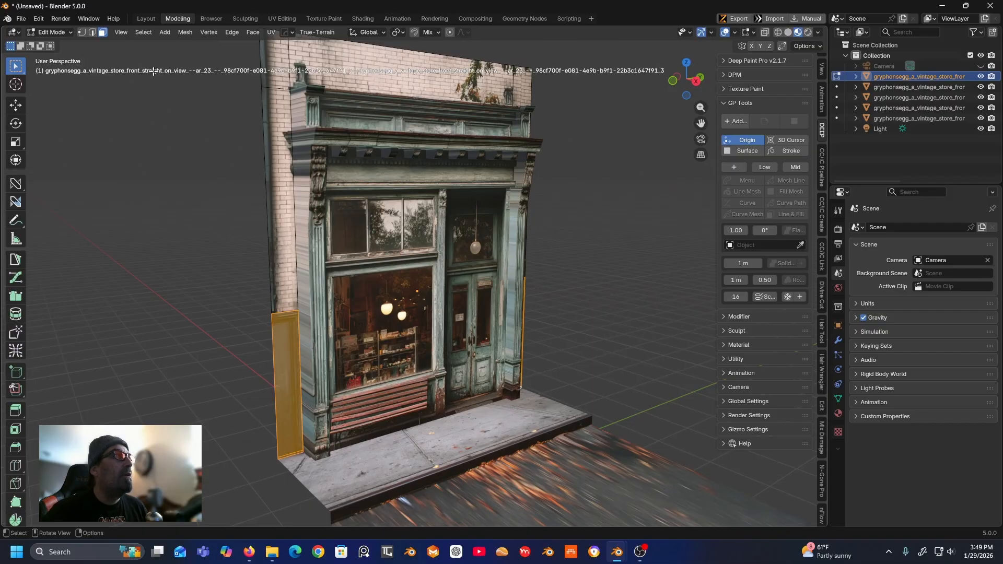
left_click(16, 411)
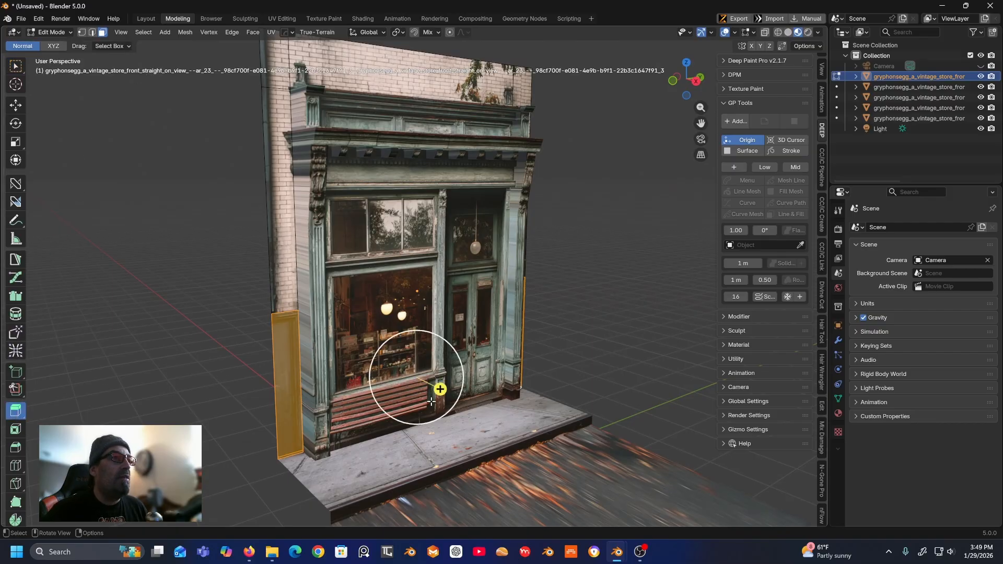
left_click_drag(440, 390, 411, 387)
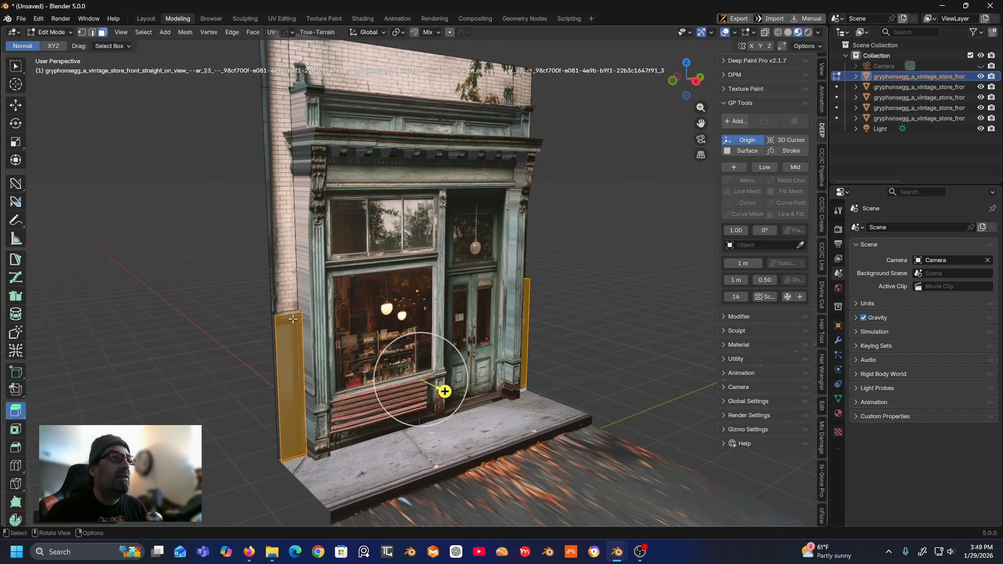
scroll(280, 329, "up", 2)
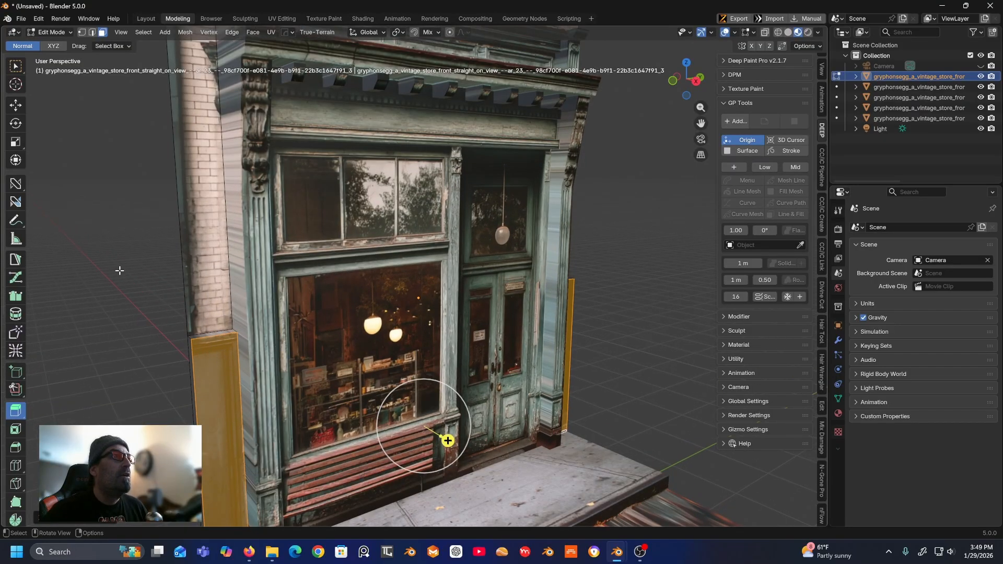
middle_click_drag(119, 270, 70, 258)
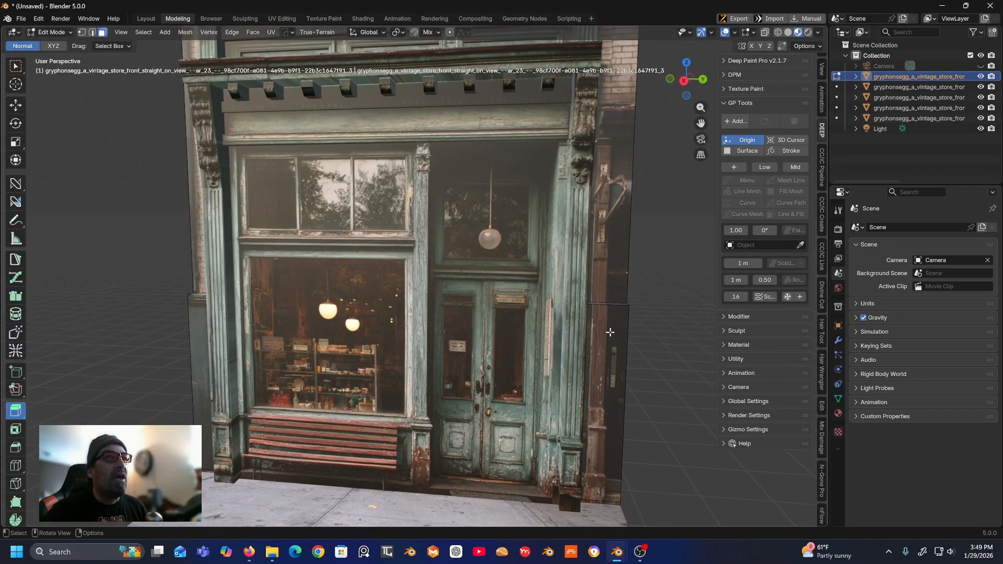
- Hide the brick wall, the sidewalk and the cornice-and-pillar frame in the viewport, toggling the other pieces to identify them
left_click(684, 81)
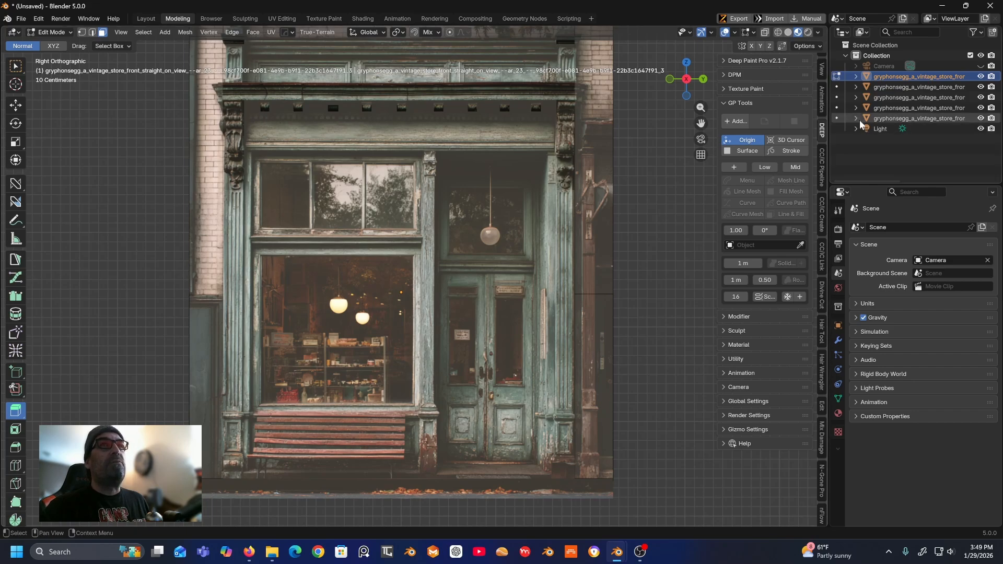
left_click(981, 76)
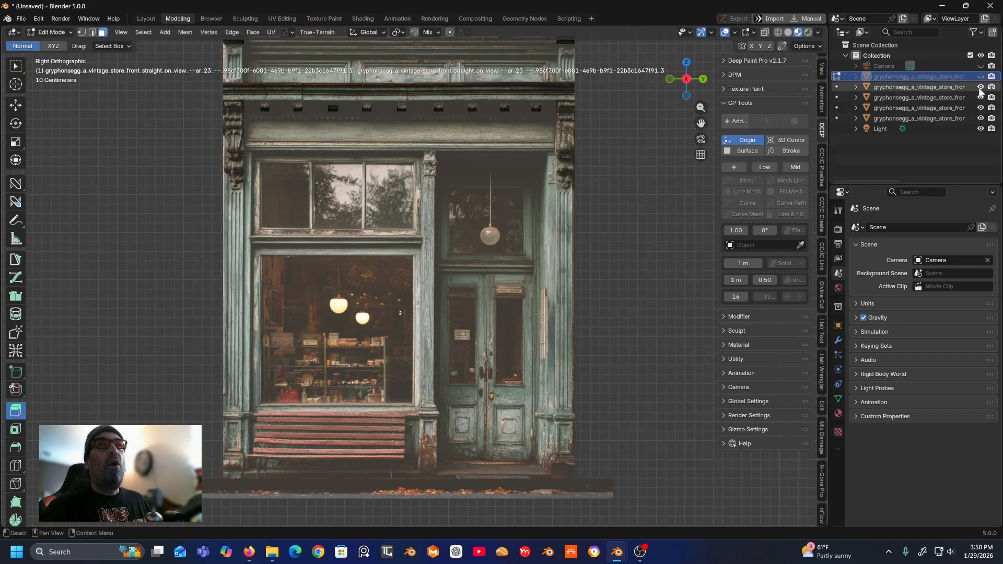
left_click(981, 87)
left_click(981, 87)
left_click(981, 87)
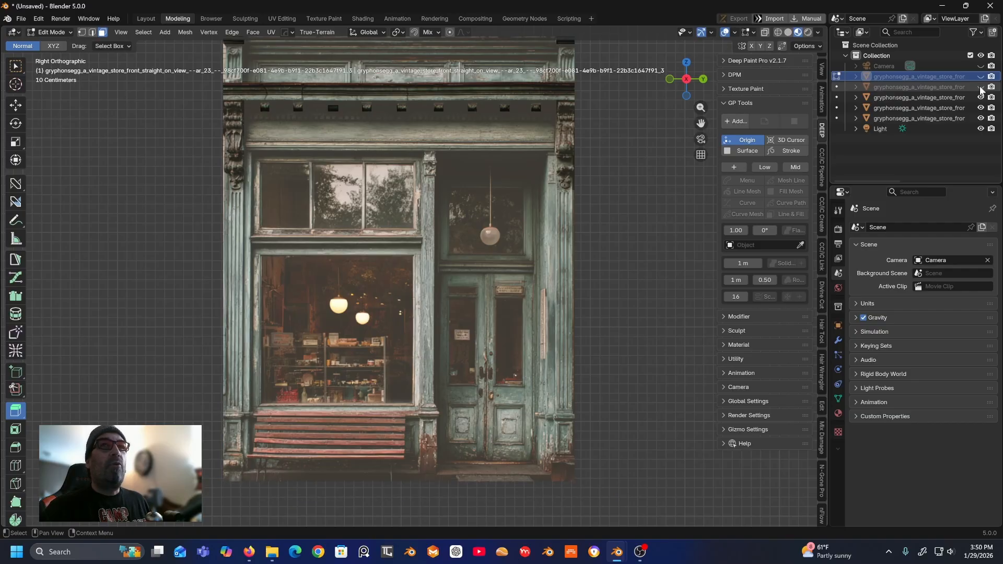
left_click(982, 97)
left_click(981, 98)
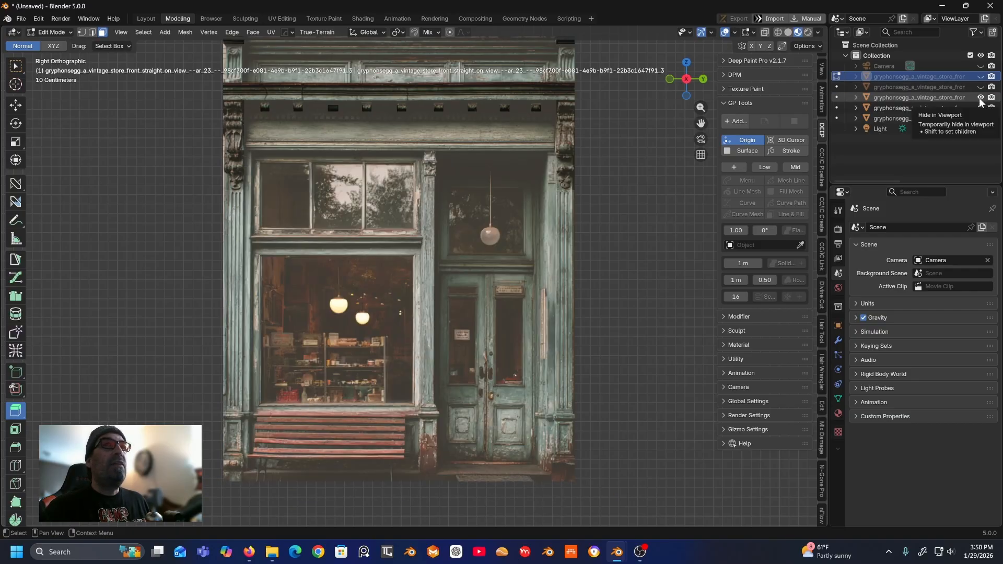
left_click(982, 108)
left_click(982, 108)
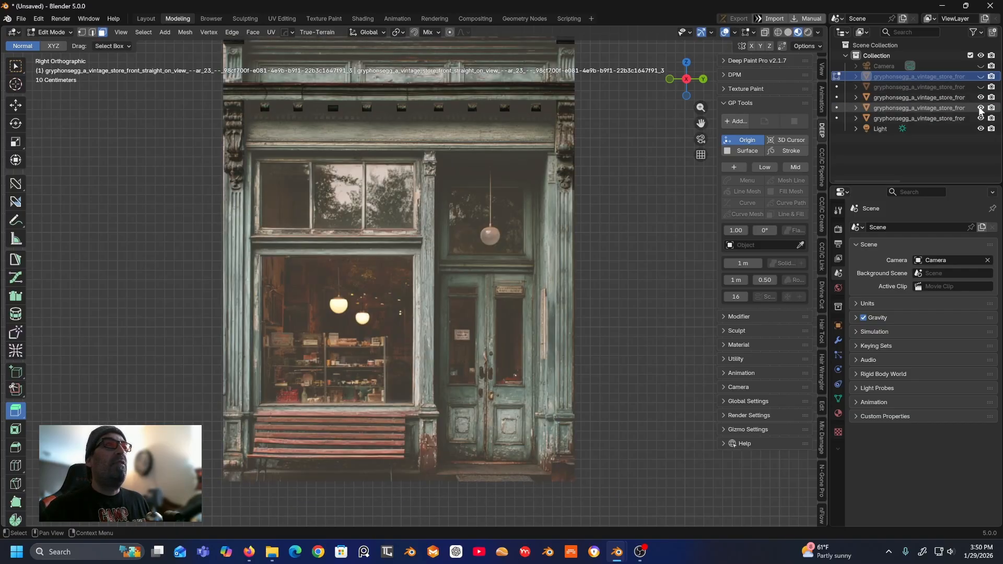
left_click(981, 108)
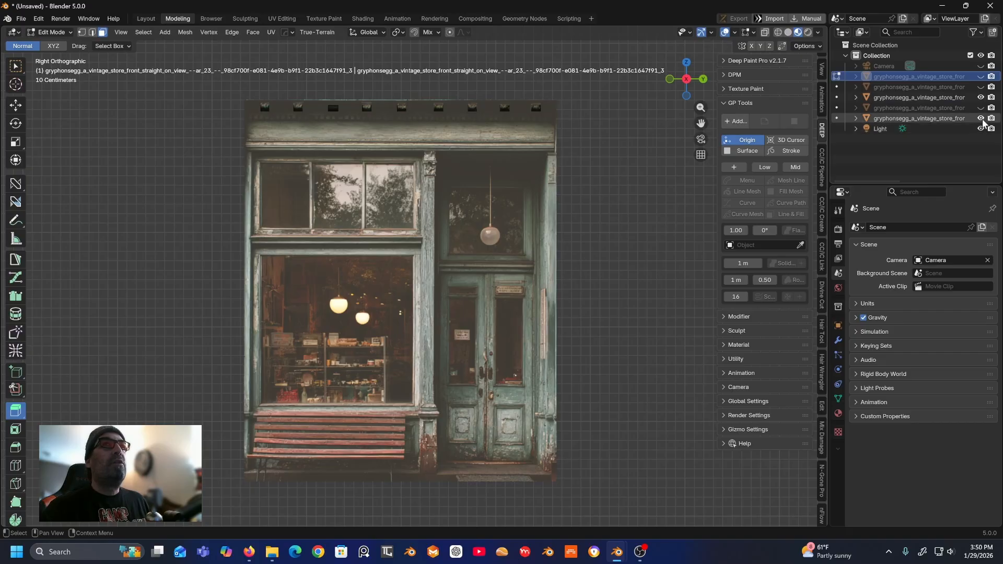
left_click(981, 119)
left_click(982, 118)
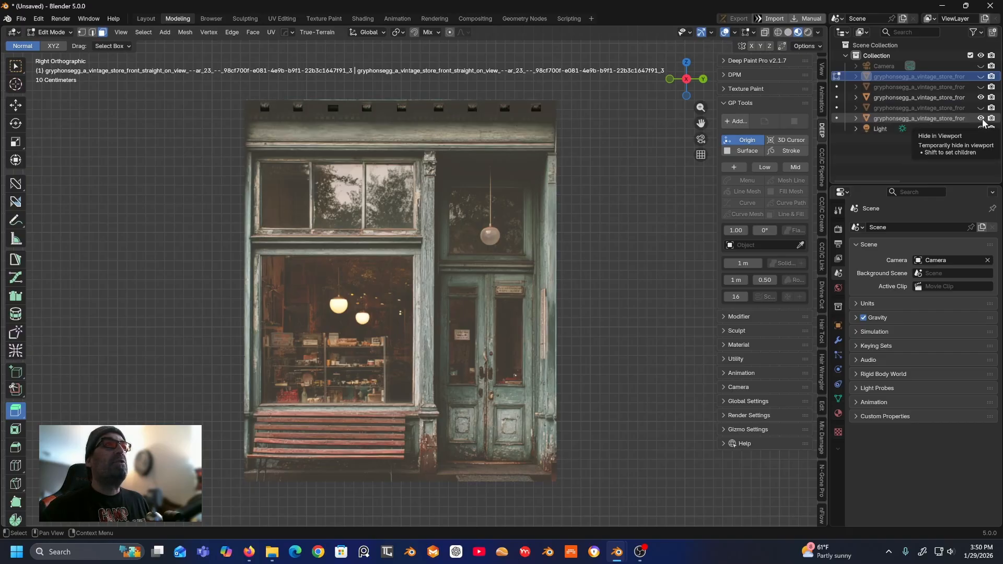
- Isolate the window-and-door wall piece by hiding the upper trim strip and leaving the pillar frame hidden
middle_click_drag(496, 219, 564, 268)
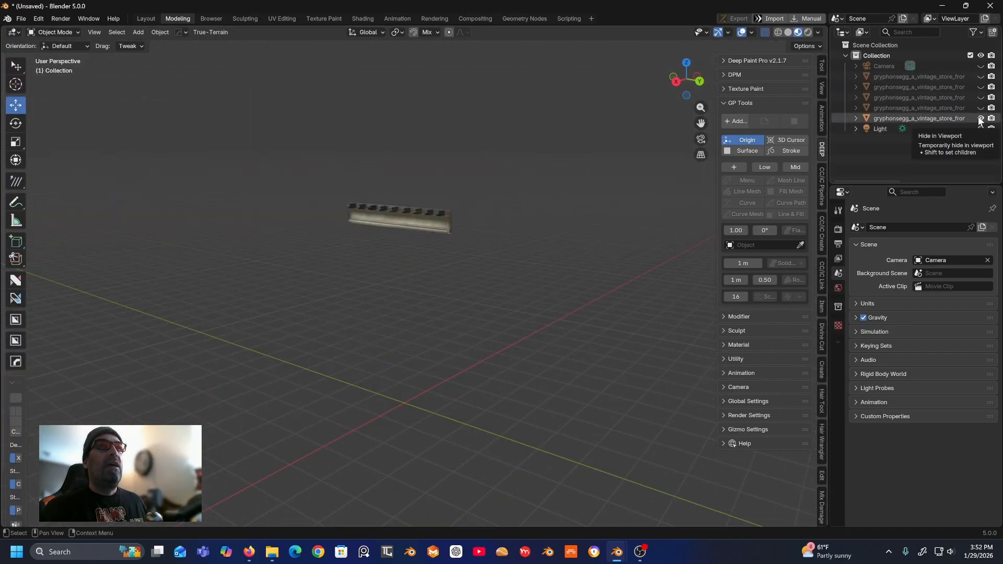
left_click(982, 118)
left_click(982, 108)
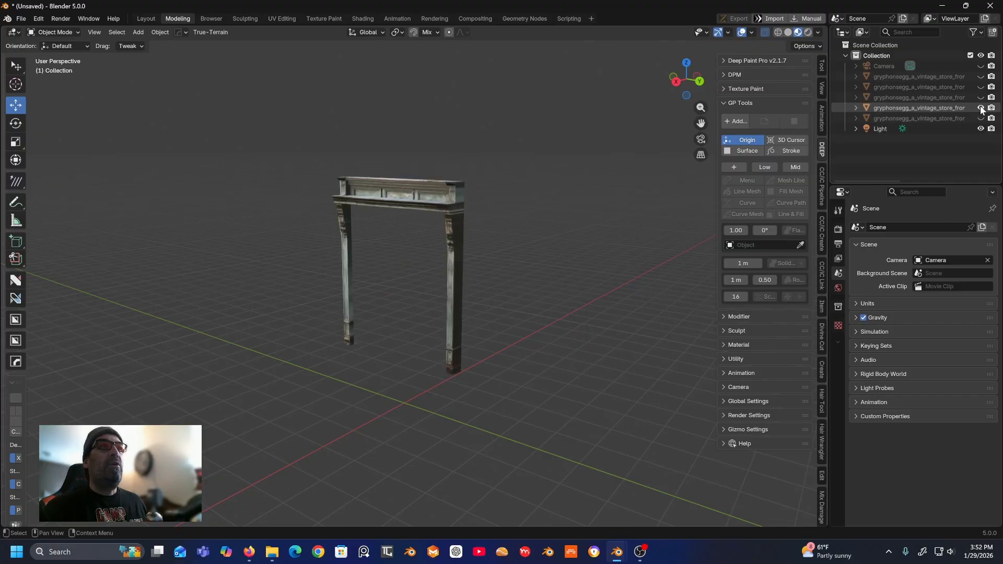
left_click(982, 108)
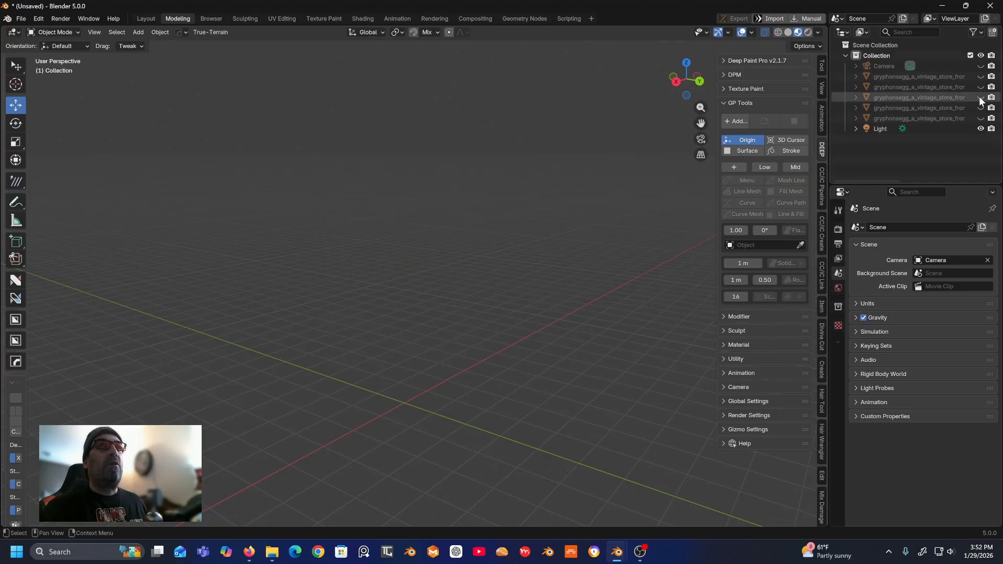
left_click(980, 98)
scroll(497, 283, "up", 3)
middle_click_drag(497, 283, 436, 235)
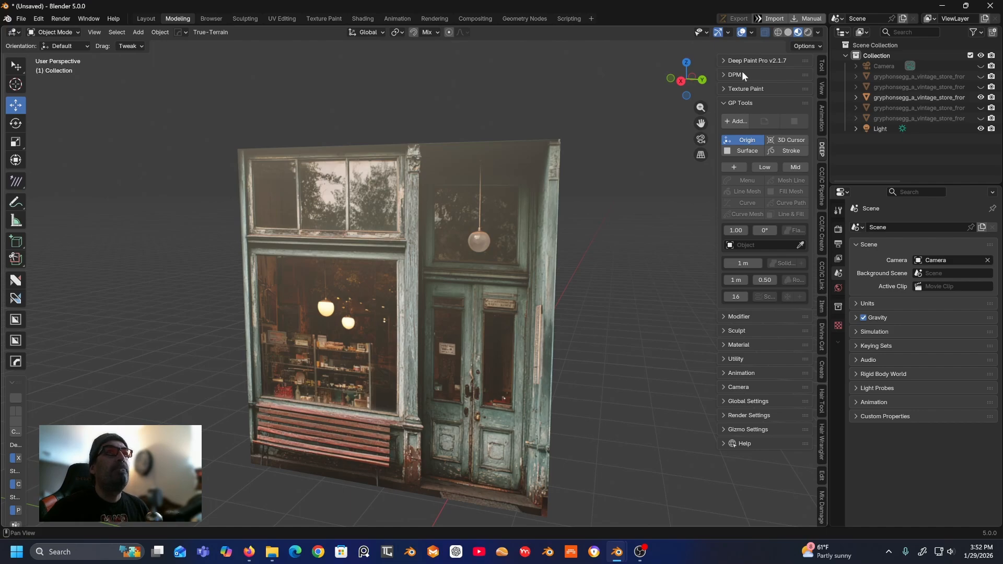
- Edit the window-and-door piece in Right Orthographic view, adding vertical loop cuts near its far door-side edge and along the central pillar's door-side edge
left_click(680, 82)
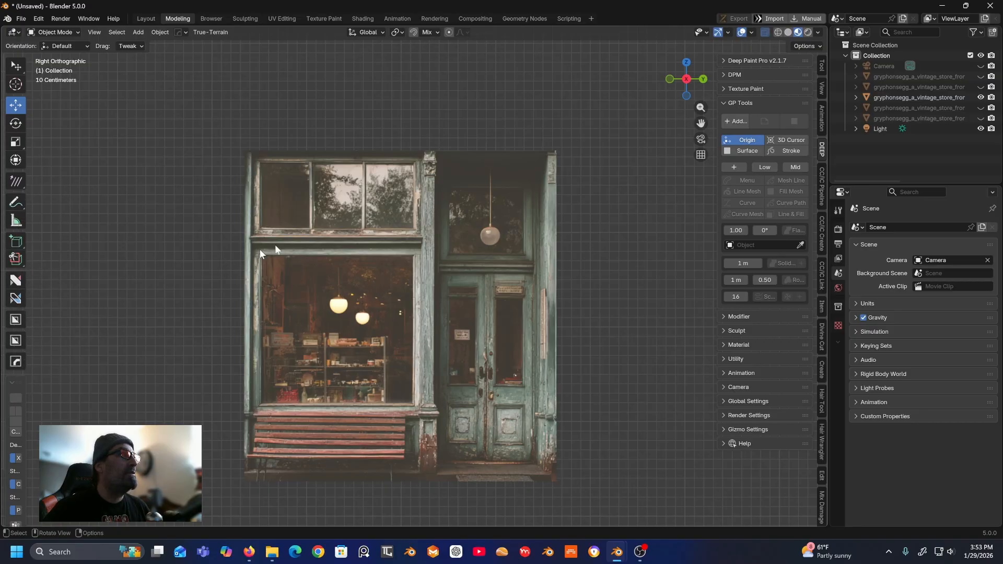
left_click(462, 253)
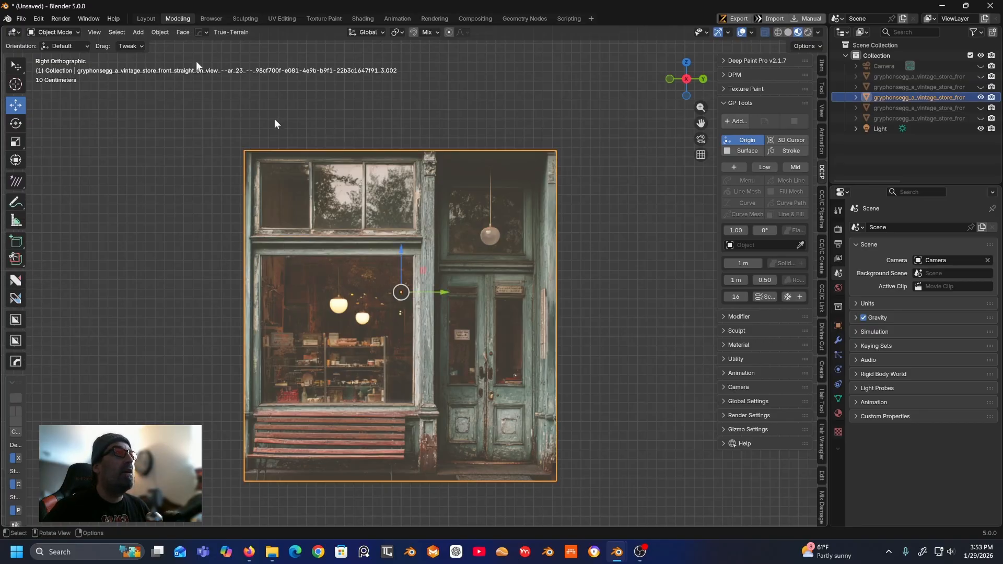
left_click(55, 32)
left_click(54, 56)
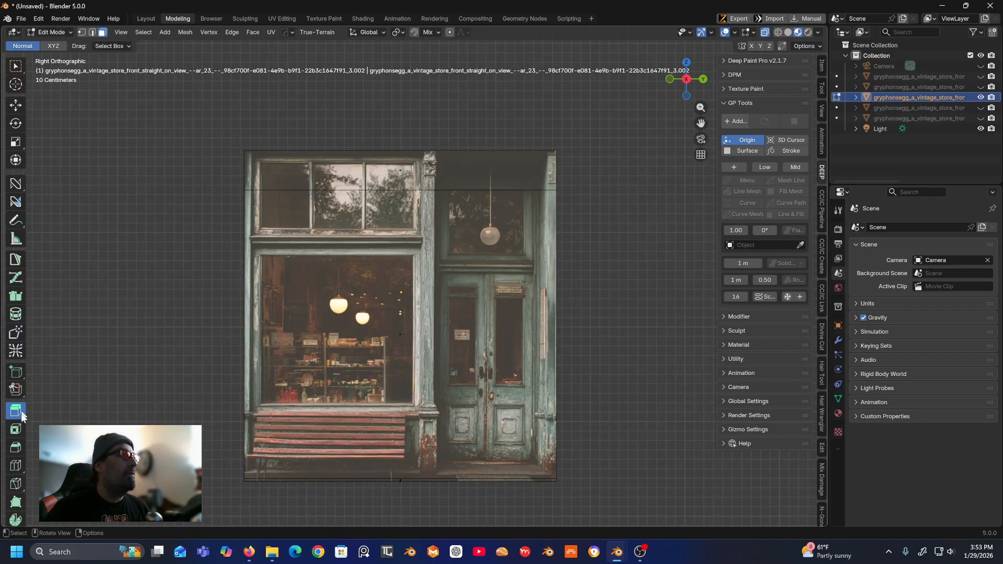
left_click(16, 465)
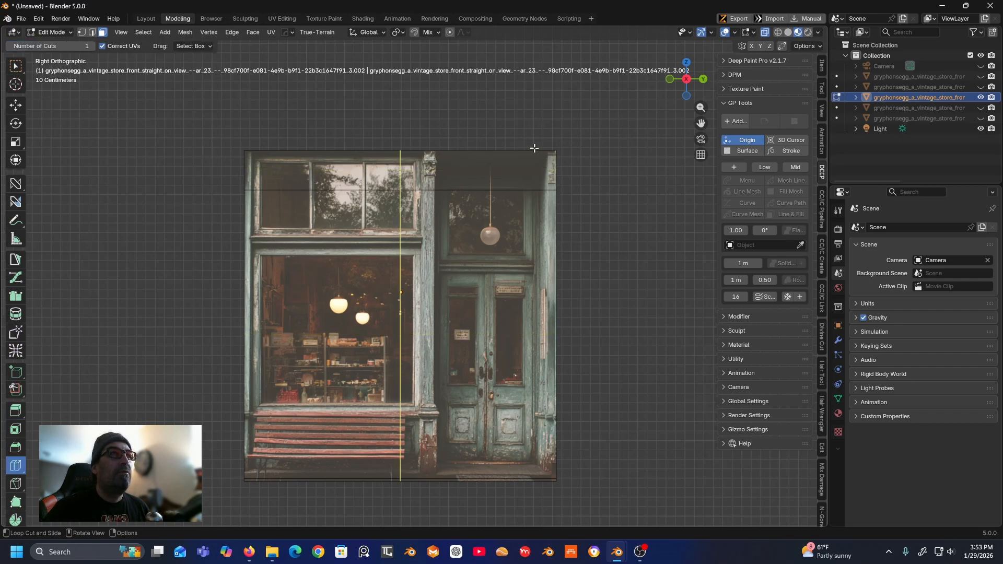
left_click_drag(521, 148, 666, 175)
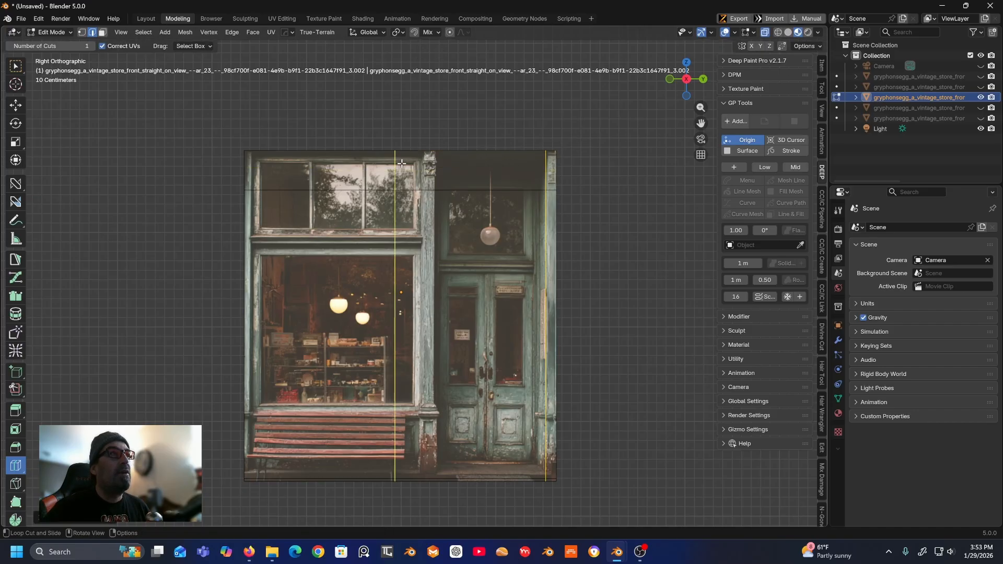
left_click_drag(401, 164, 438, 173)
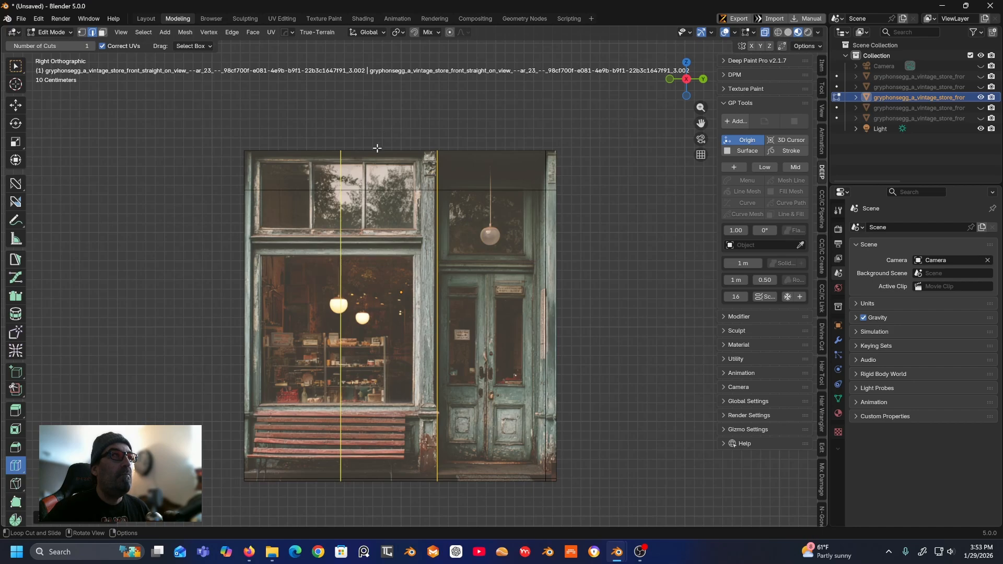
- Add a vertical loop cut along the central pillar's window-side edge and a horizontal loop cut near the bottom of the wall
left_click_drag(341, 182, 421, 186)
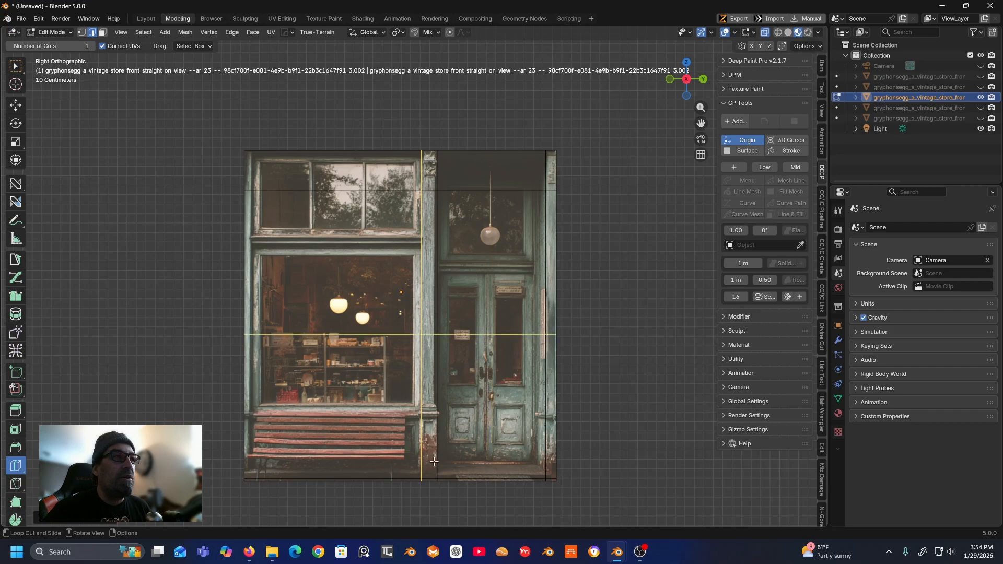
left_click_drag(413, 337, 409, 475)
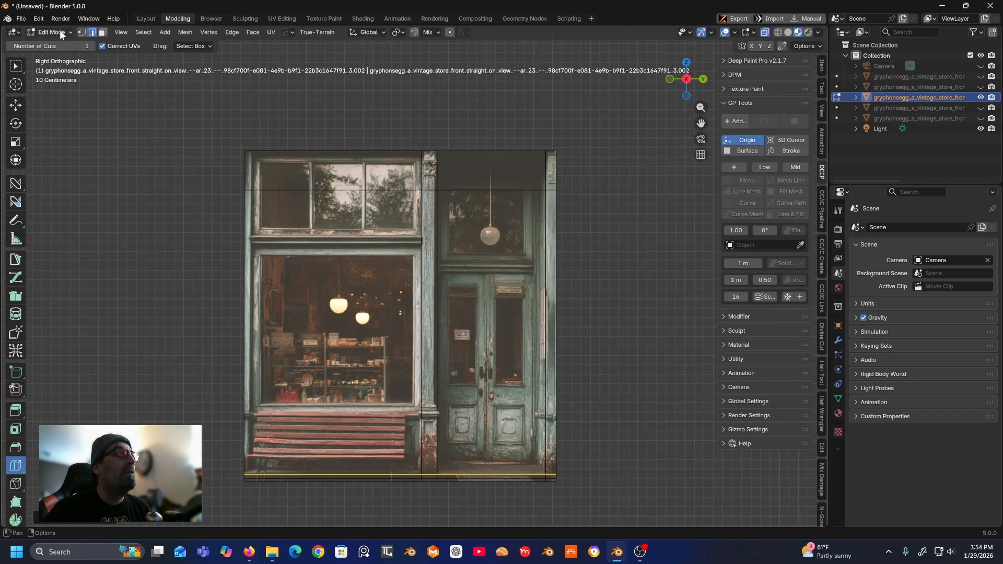
- Select the door face and the face above it and extrude both backward to form a recessed entrance
left_click(103, 32)
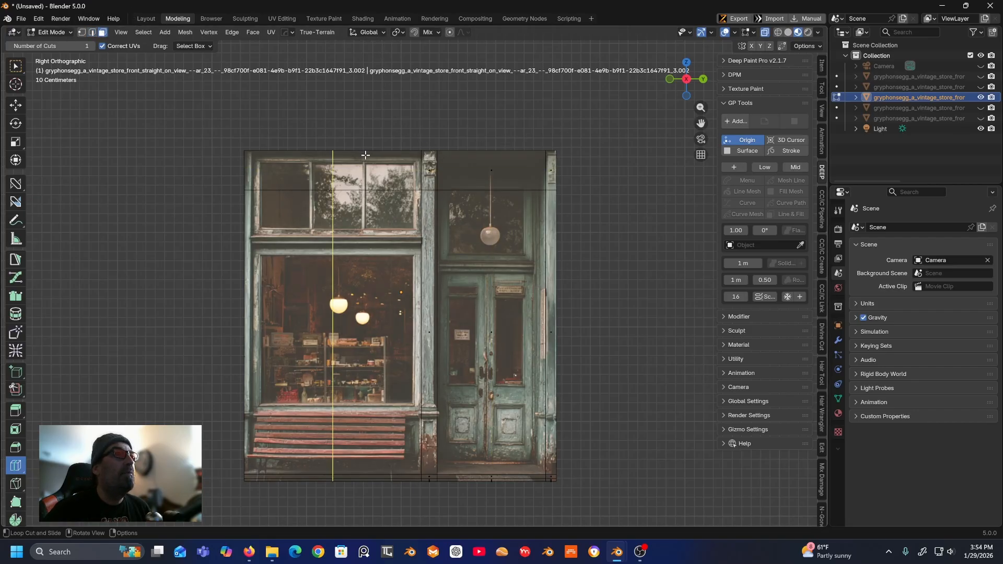
left_click(492, 167)
left_click(15, 65)
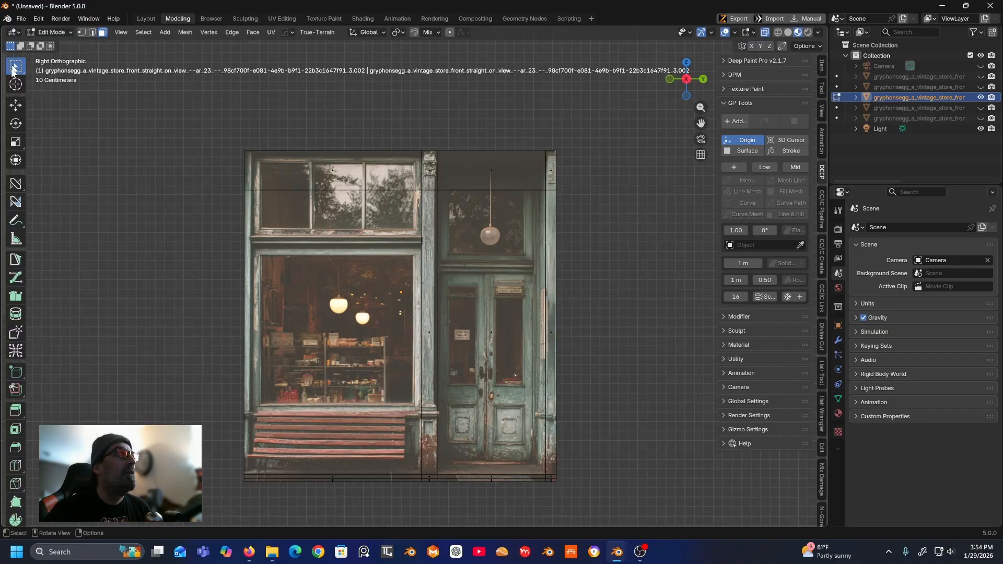
left_click(495, 156)
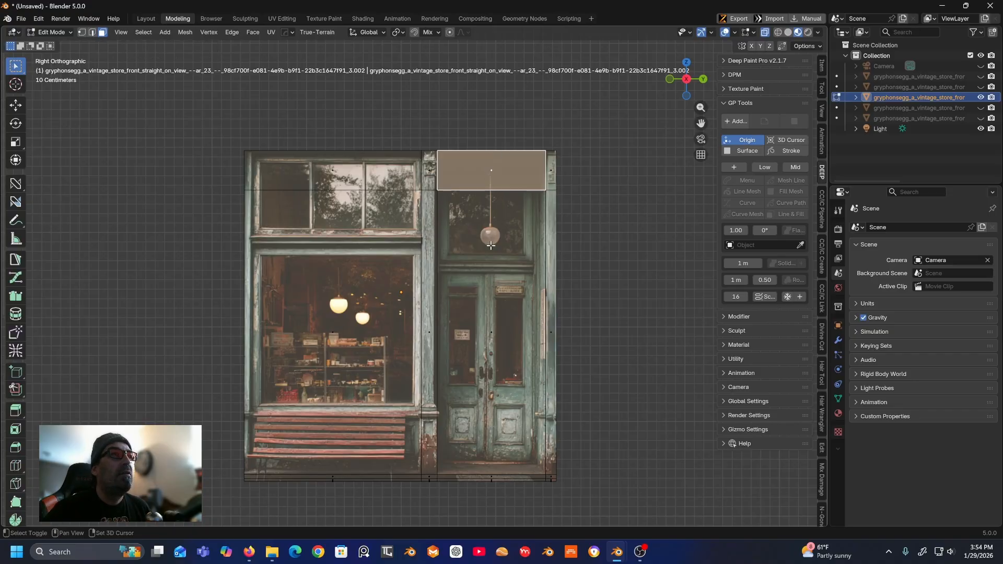
left_click(491, 343, "shift")
mouse_move(491, 345)
middle_mouse_down()
mouse_move(474, 343)
mouse_move(508, 351)
middle_mouse_up()
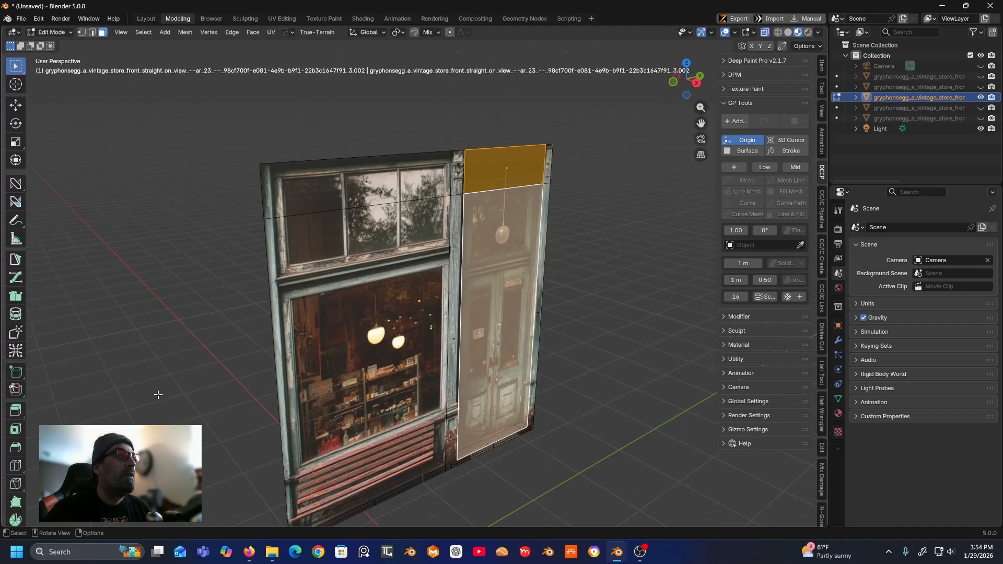
left_click(16, 410)
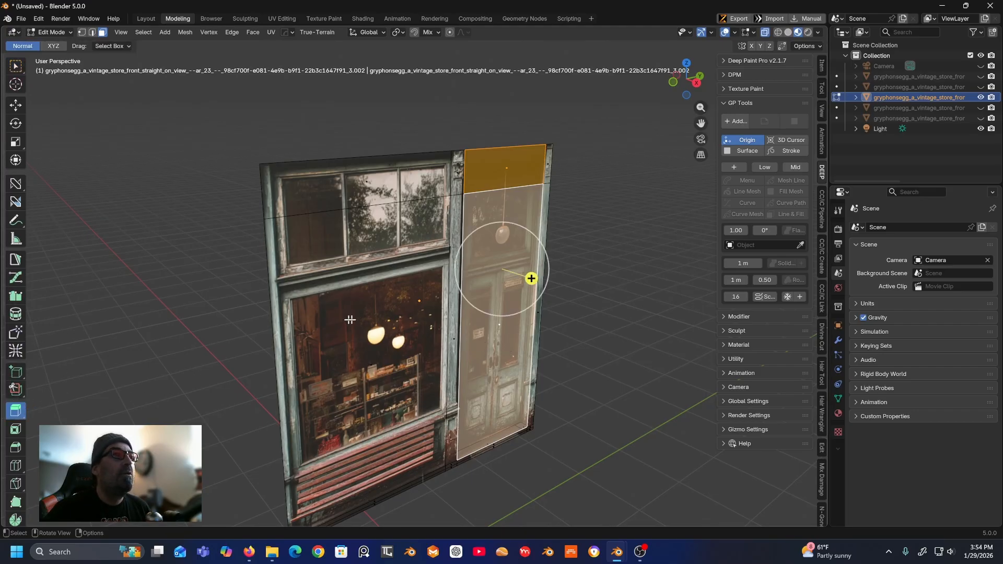
left_click_drag(532, 279, 477, 280)
middle_click_drag(516, 234, 547, 230)
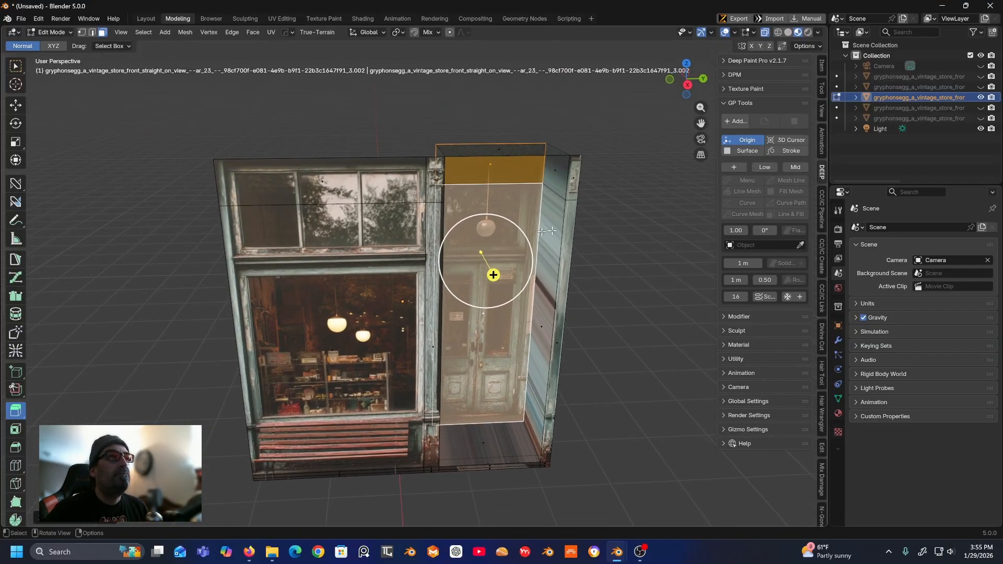
left_click(622, 224)
middle_click_drag(622, 224, 611, 215)
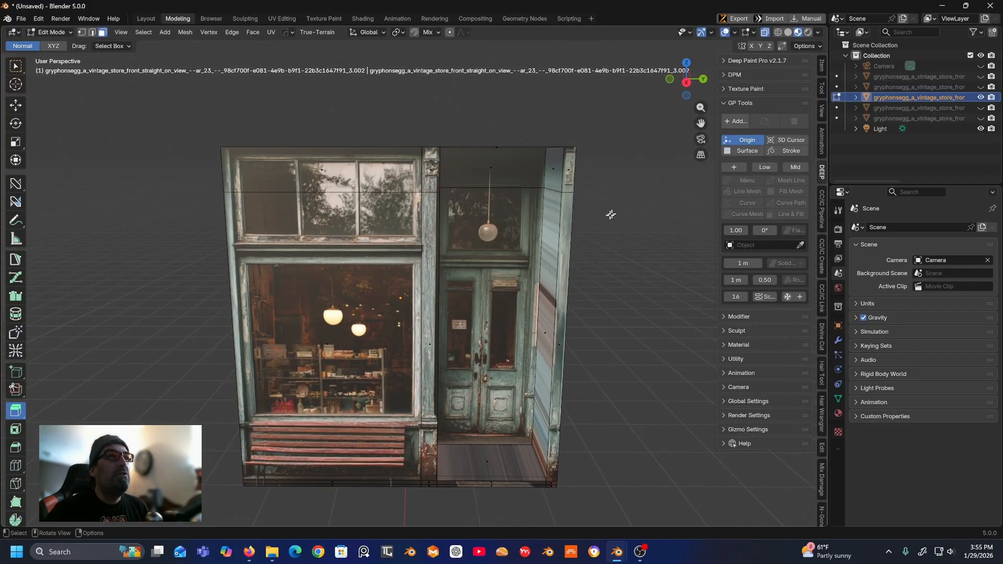
middle_click_drag(473, 254, 462, 215)
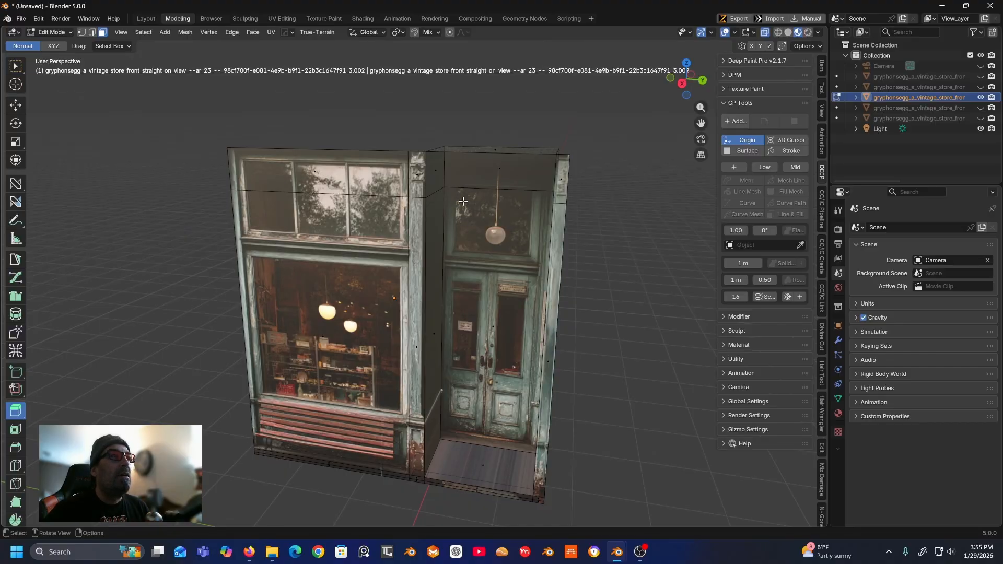
middle_click_drag(397, 180, 412, 194)
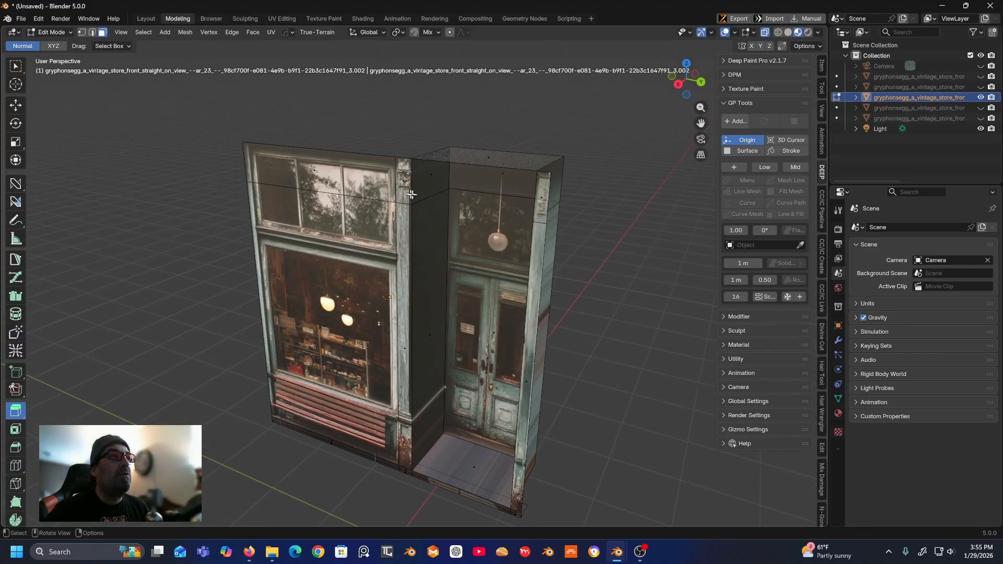
left_click(425, 181)
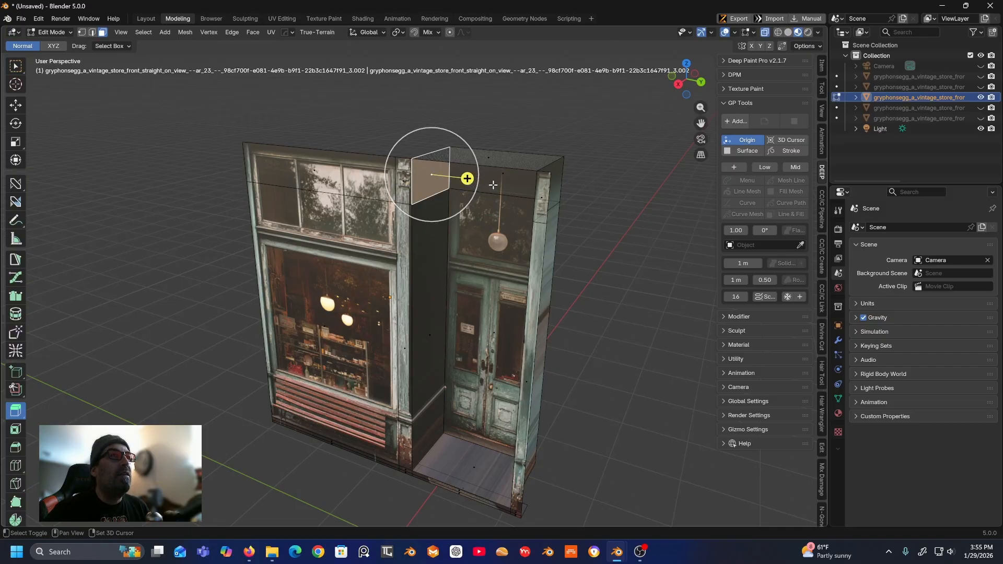
left_click(481, 178, "shift")
left_click(539, 192, "shift")
middle_click_drag(560, 192, 576, 198)
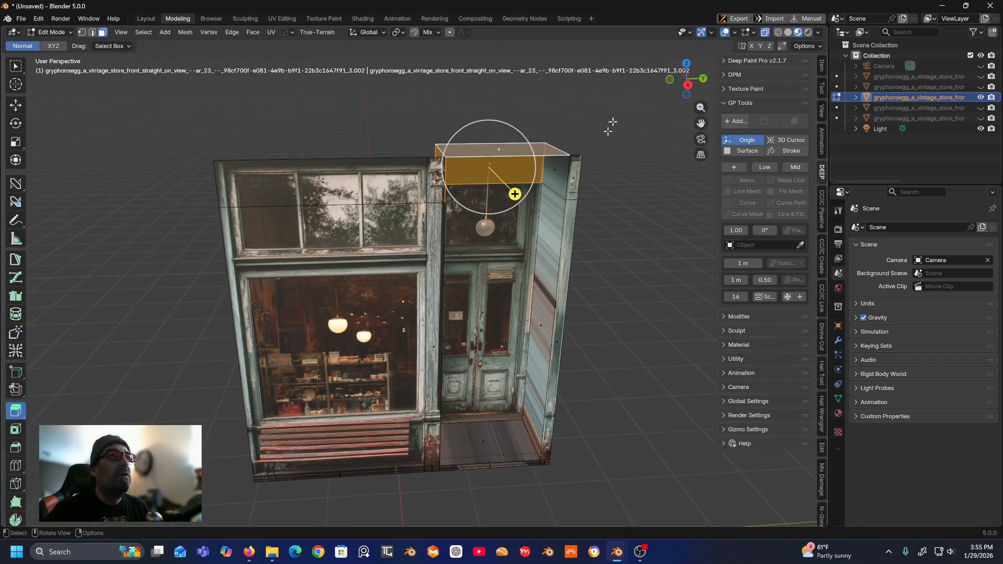
- Select all faces of the recessed door section in Right Orthographic view and separate them into their own object
left_click(689, 76)
left_click_drag(590, 126, 433, 490)
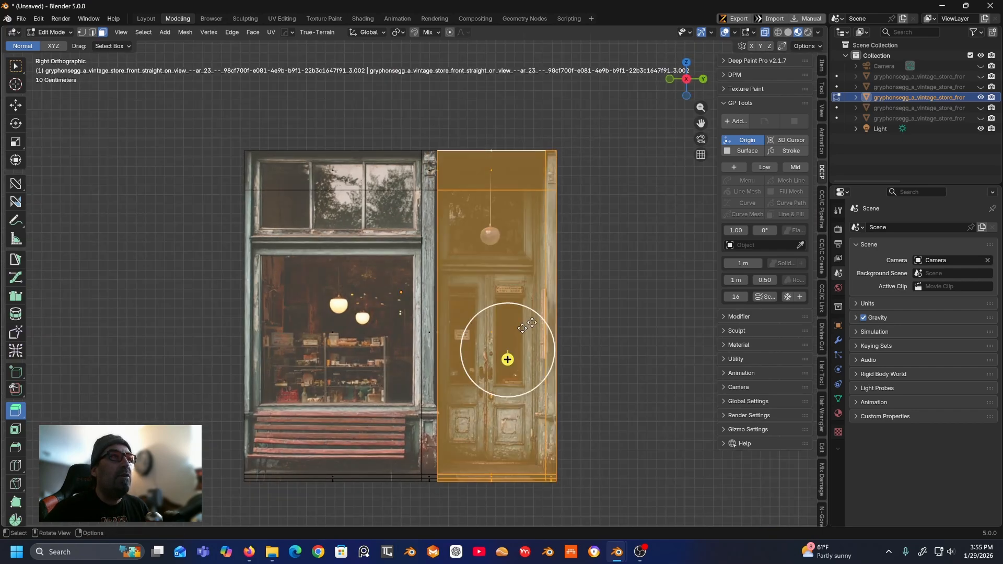
middle_click_drag(523, 334, 552, 323)
right_click(519, 256)
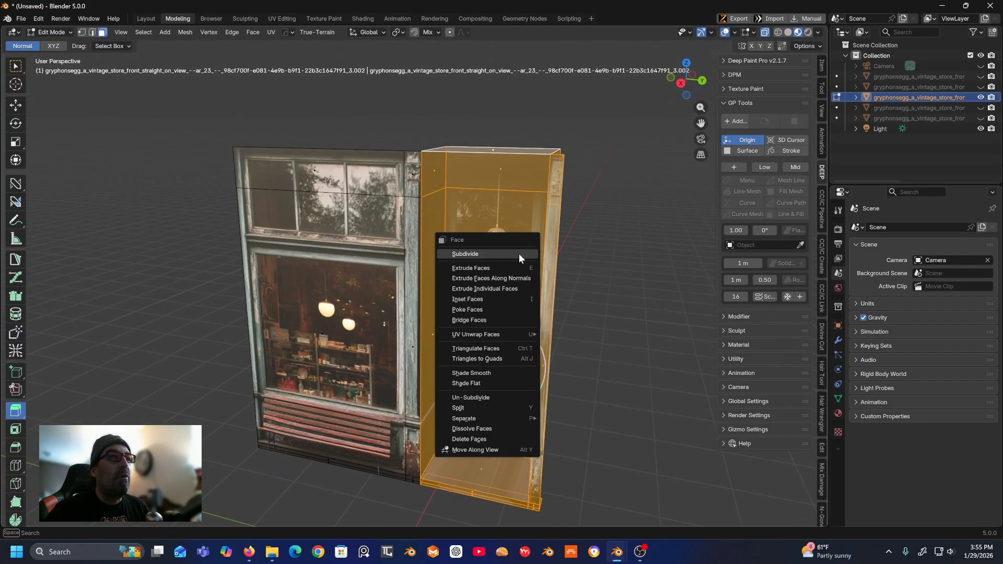
mouse_move(501, 418)
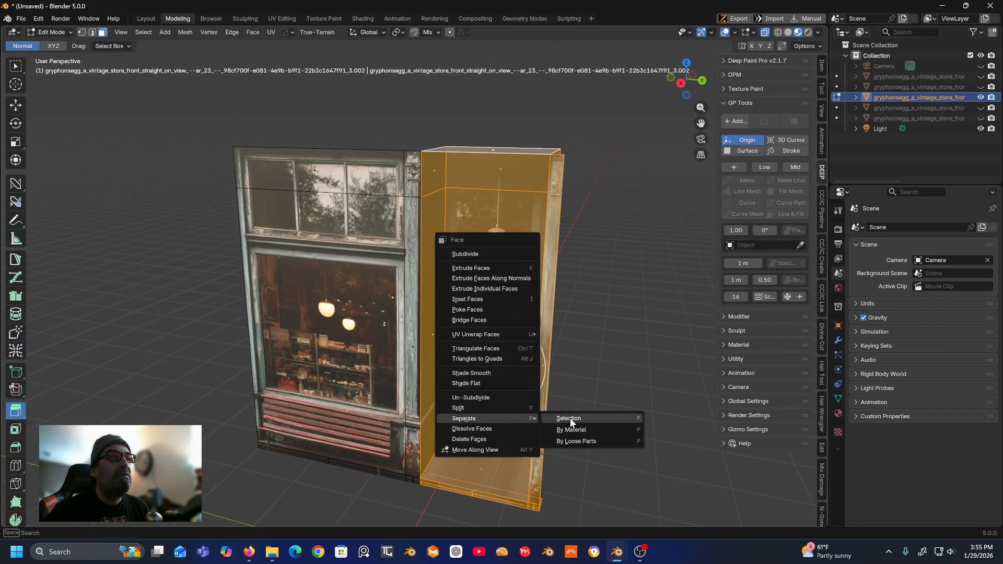
left_click(569, 418)
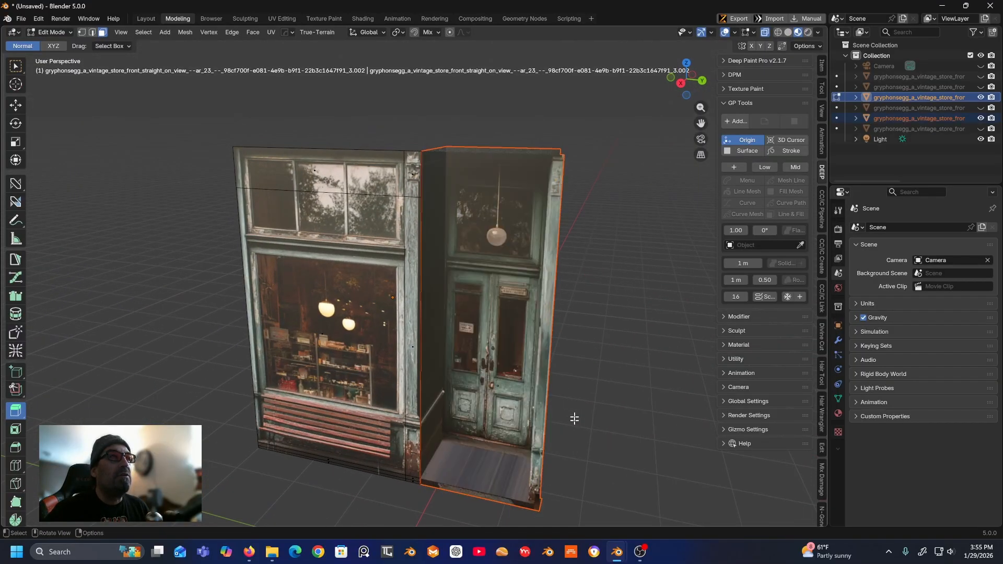
- Return to Object Mode, select only the window section and reopen it in Edit Mode
left_click(68, 33)
left_click(65, 46)
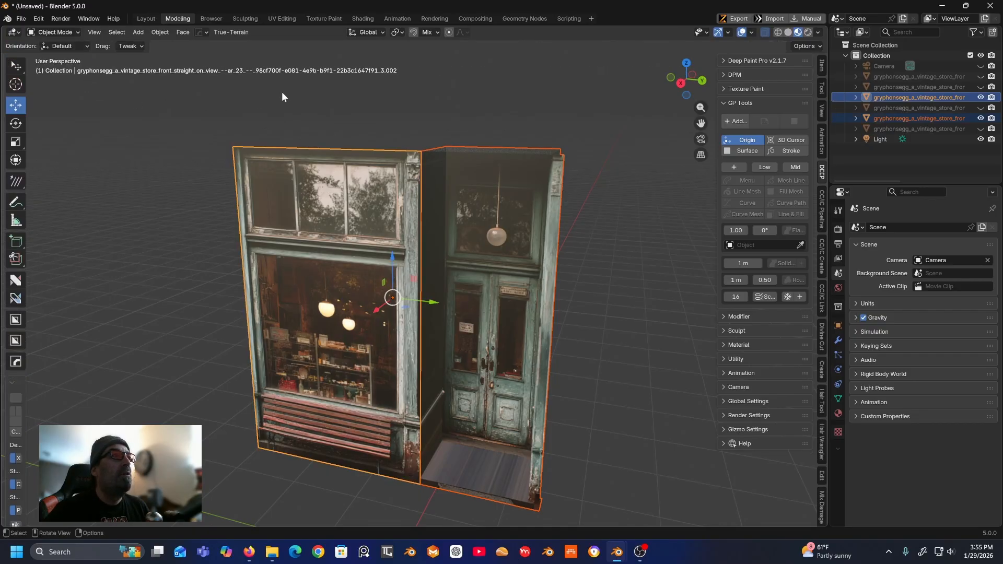
left_click(281, 97)
left_click(324, 195)
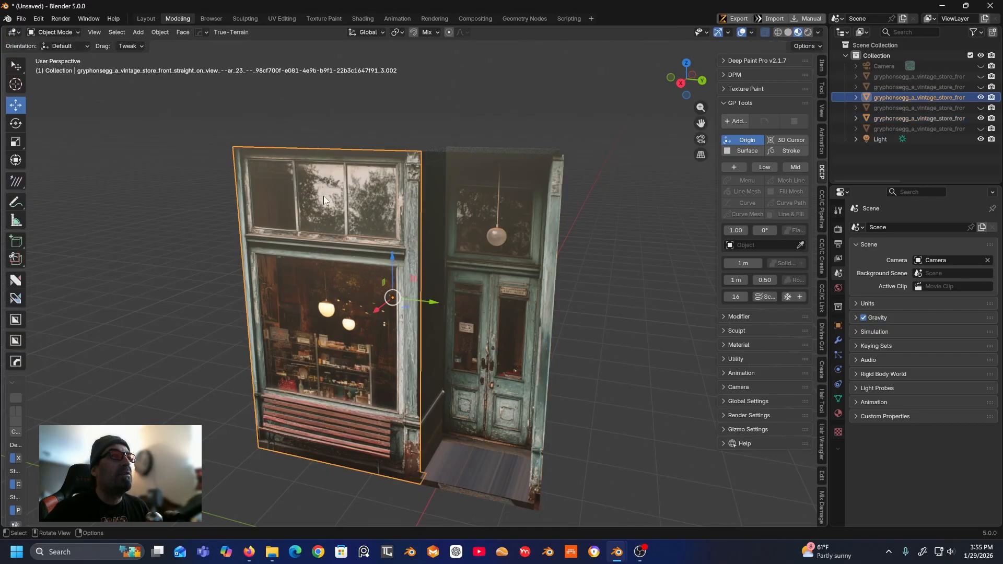
left_click(59, 32)
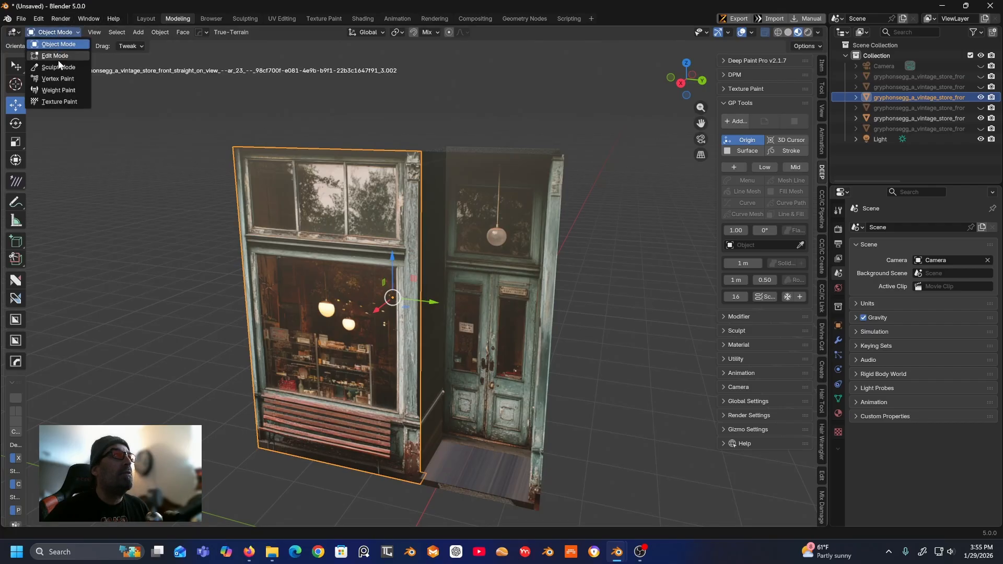
left_click(55, 56)
- In Right Orthographic view, add horizontal loop cuts around the ledge between the two windows and around the lower window's sill
middle_click_drag(110, 175, 143, 201)
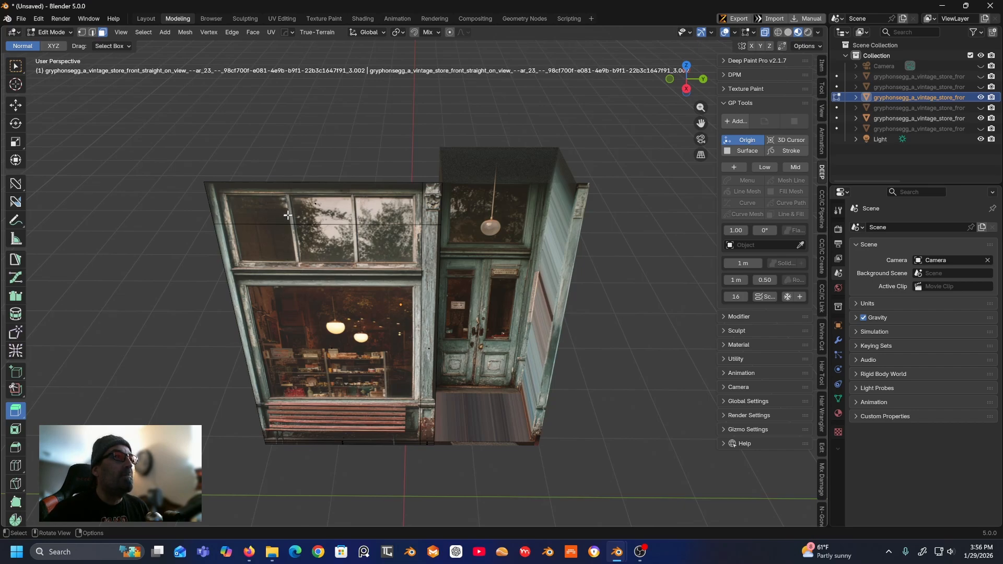
left_click(686, 89)
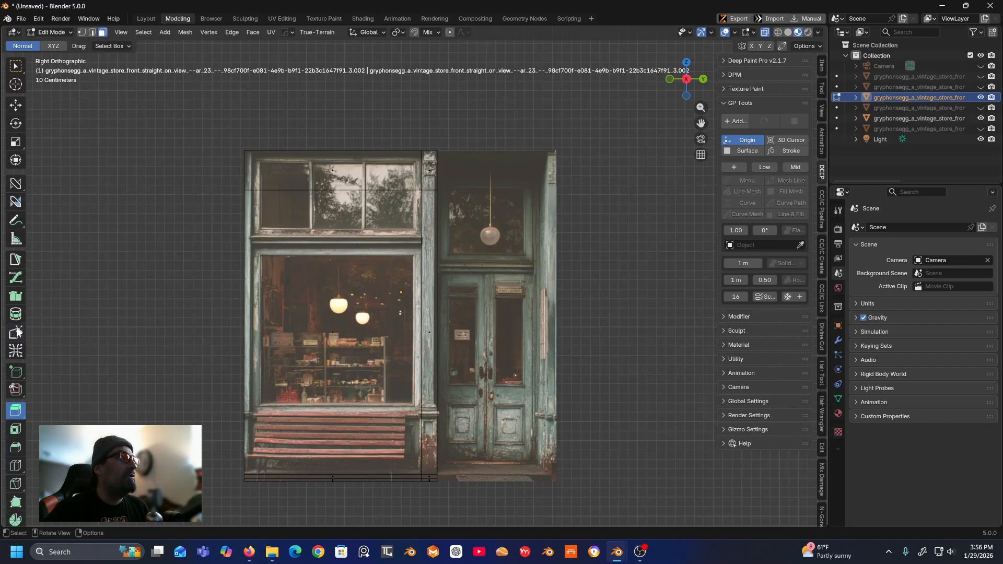
left_click(16, 465)
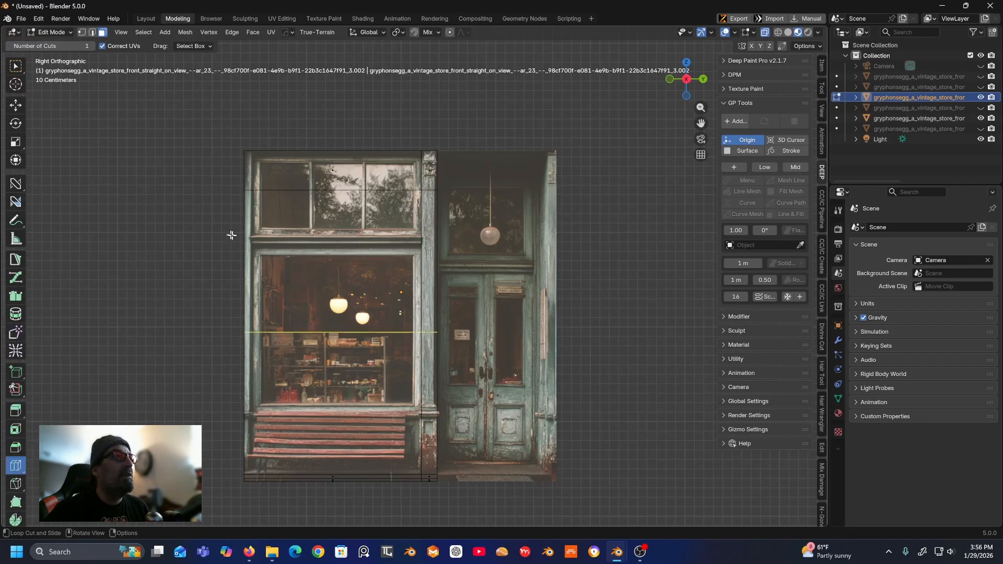
left_click_drag(253, 323, 244, 243)
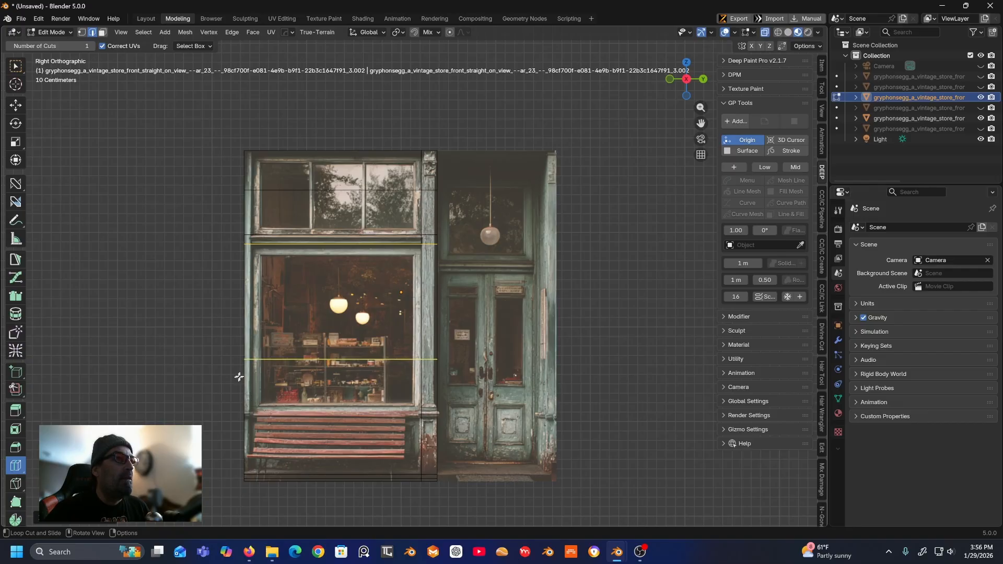
left_click_drag(250, 361, 237, 414)
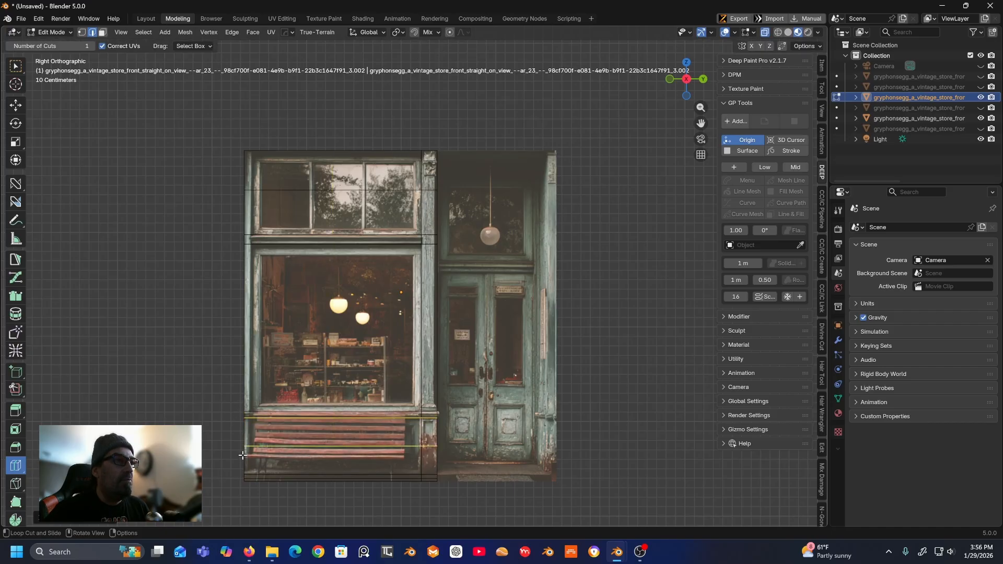
- Frame the window section with loop cuts near its base, along its outer vertical edge and just below its top edge
left_click_drag(243, 455, 239, 478)
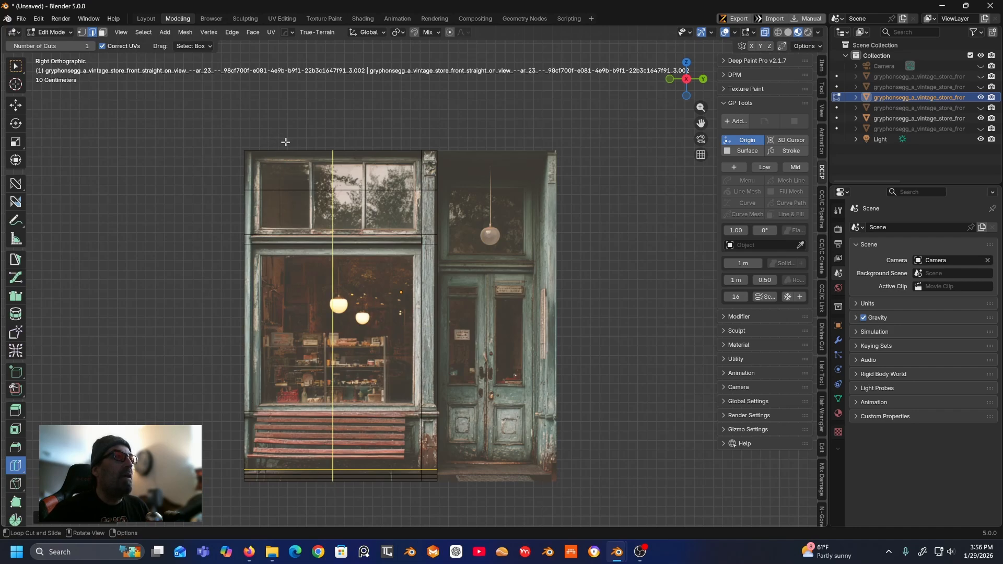
left_click_drag(285, 142, 415, 146)
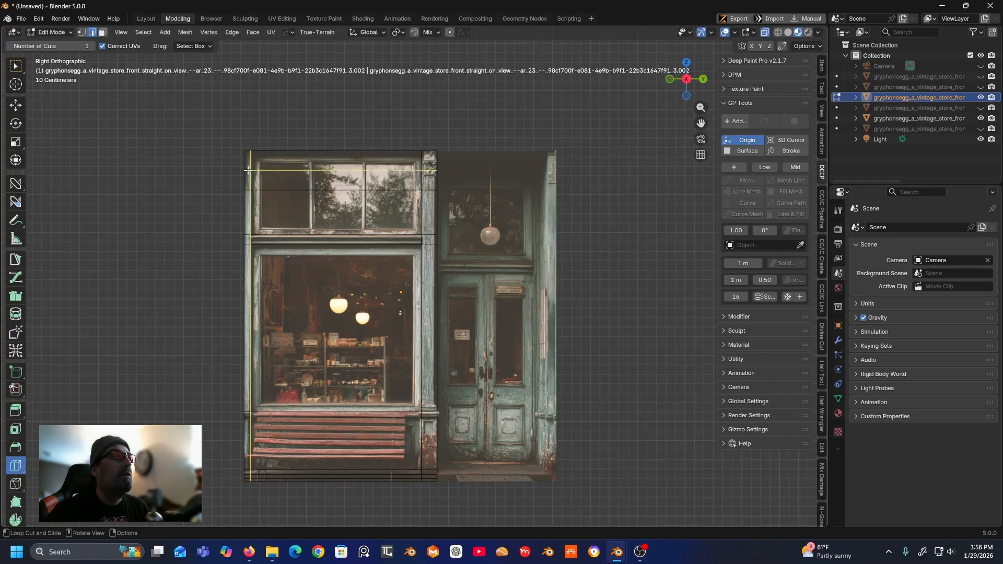
left_click_drag(253, 170, 250, 155)
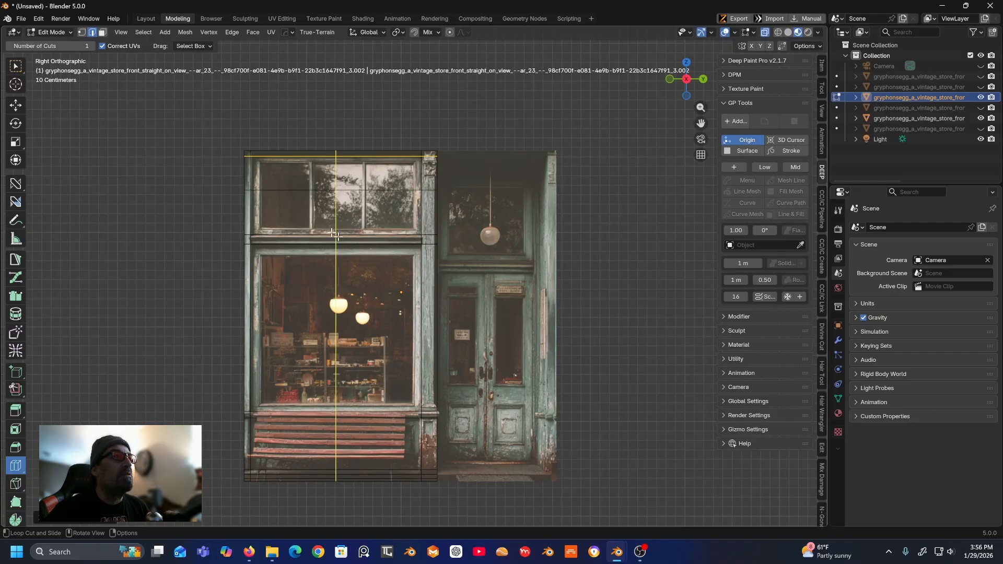
- Select the upper window, large window and bench panel faces and extrude them slightly inward from the surrounding frame
left_click(102, 31)
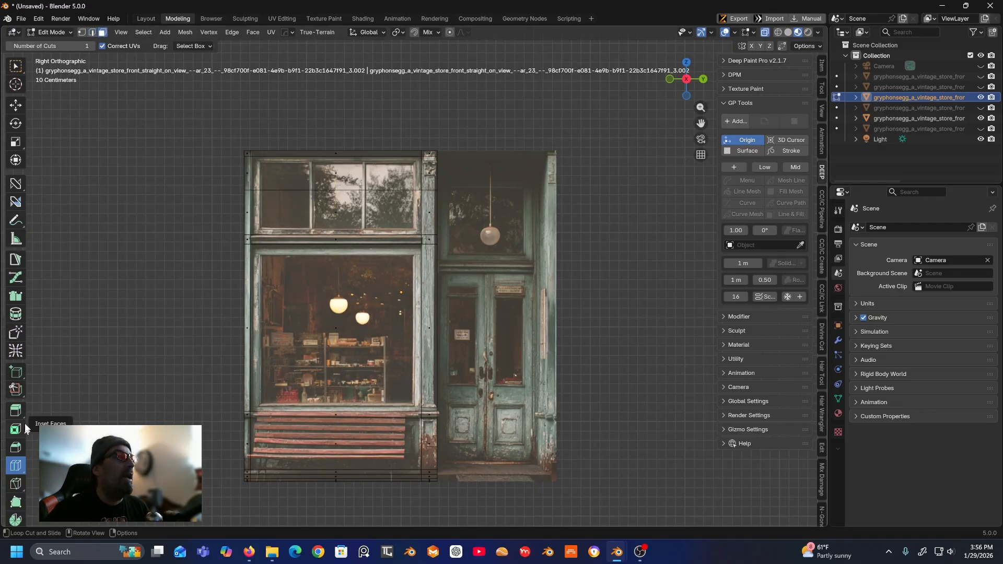
left_click(19, 107)
left_click(335, 174)
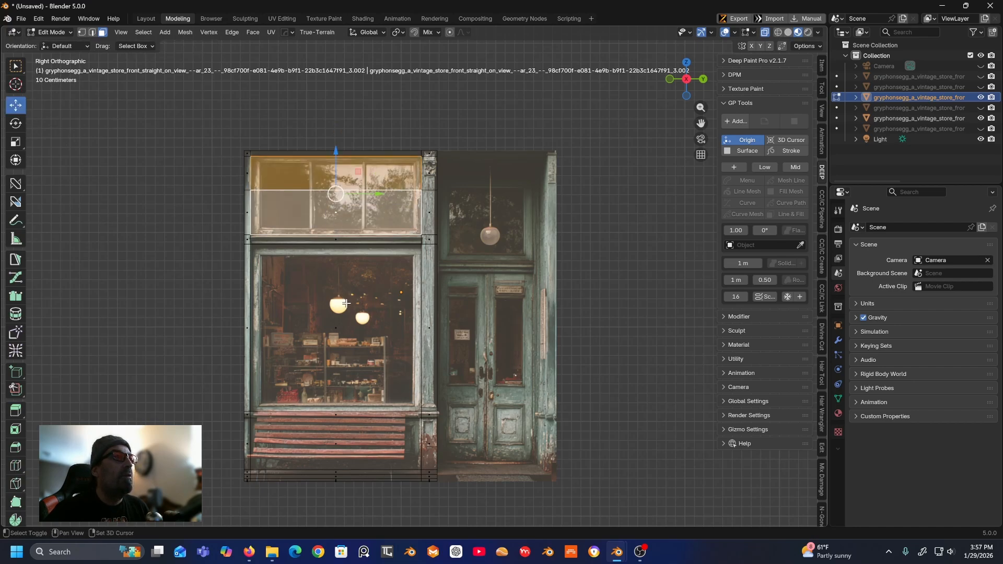
left_click(346, 303, "shift")
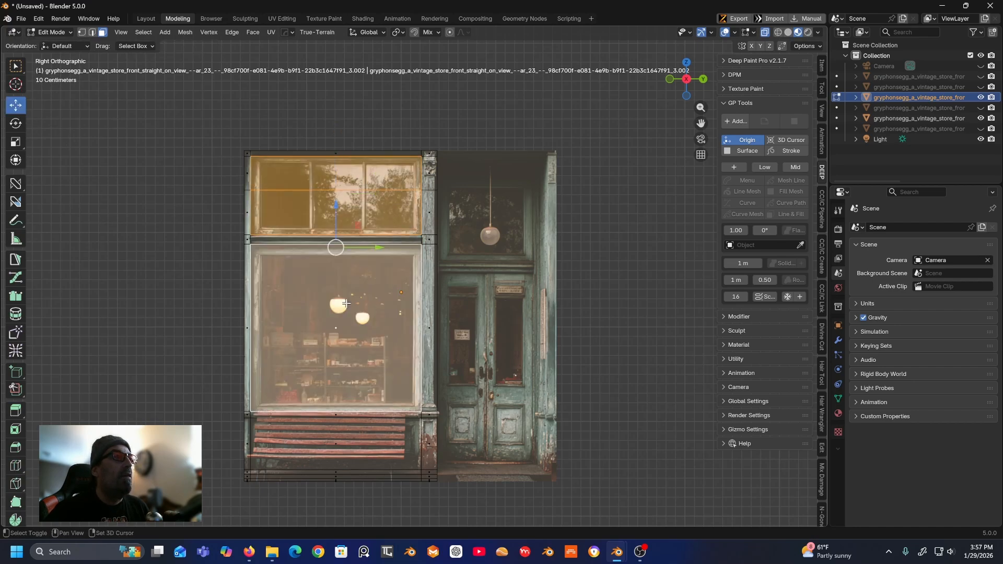
left_click(337, 444, "shift")
middle_click_drag(363, 347, 316, 370)
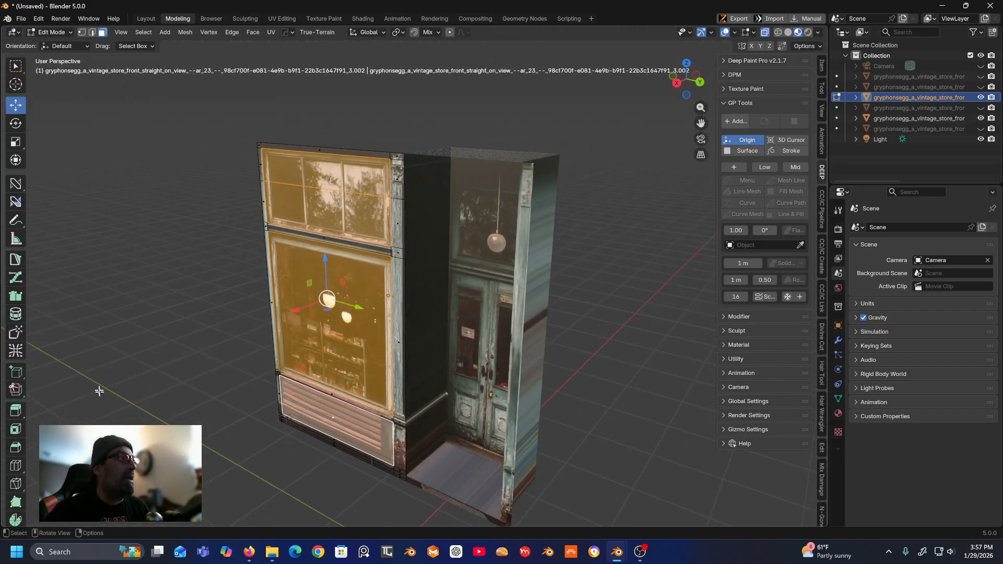
left_click(16, 410)
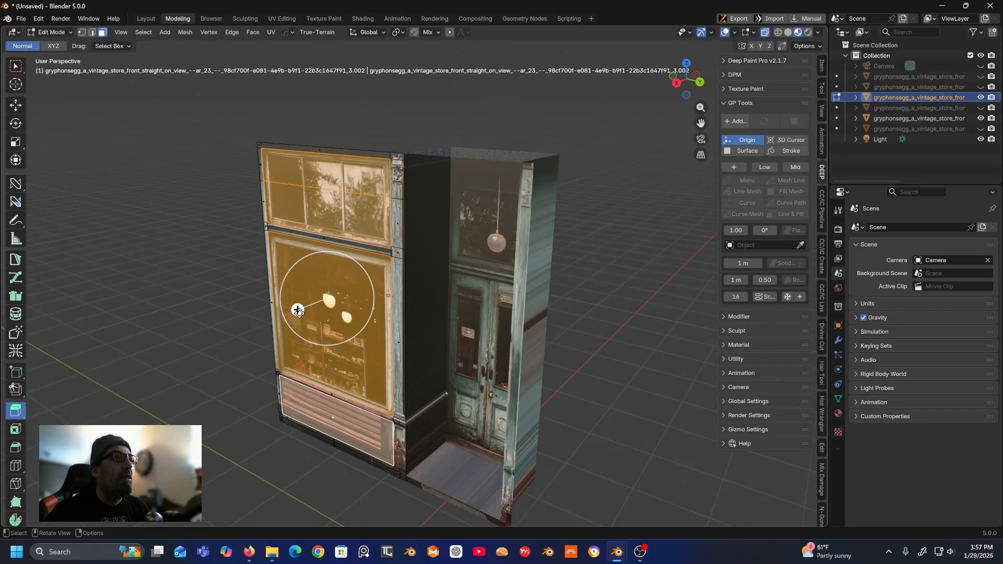
left_click_drag(299, 310, 307, 311)
middle_click_drag(201, 319, 224, 299)
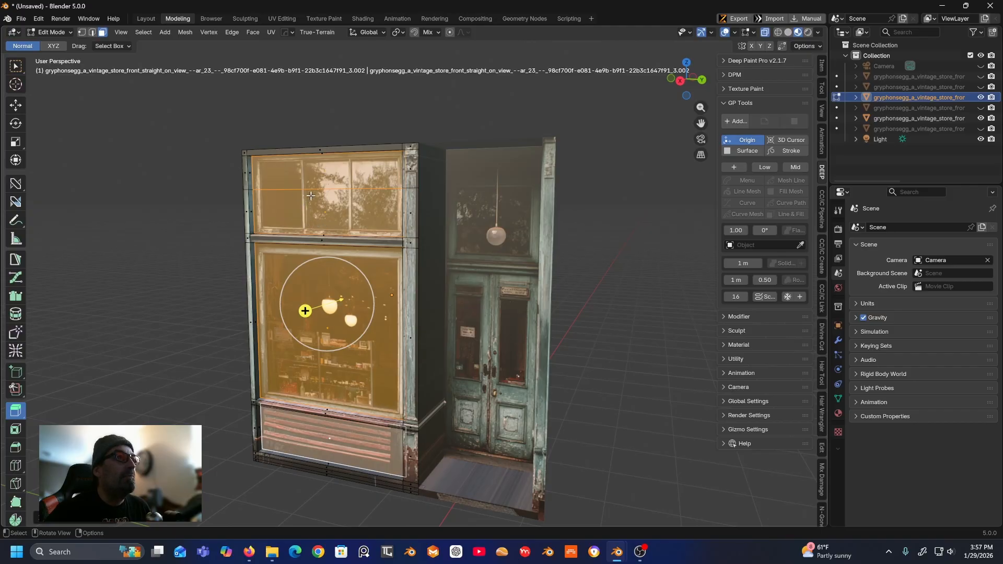
middle_click_drag(310, 196, 241, 231)
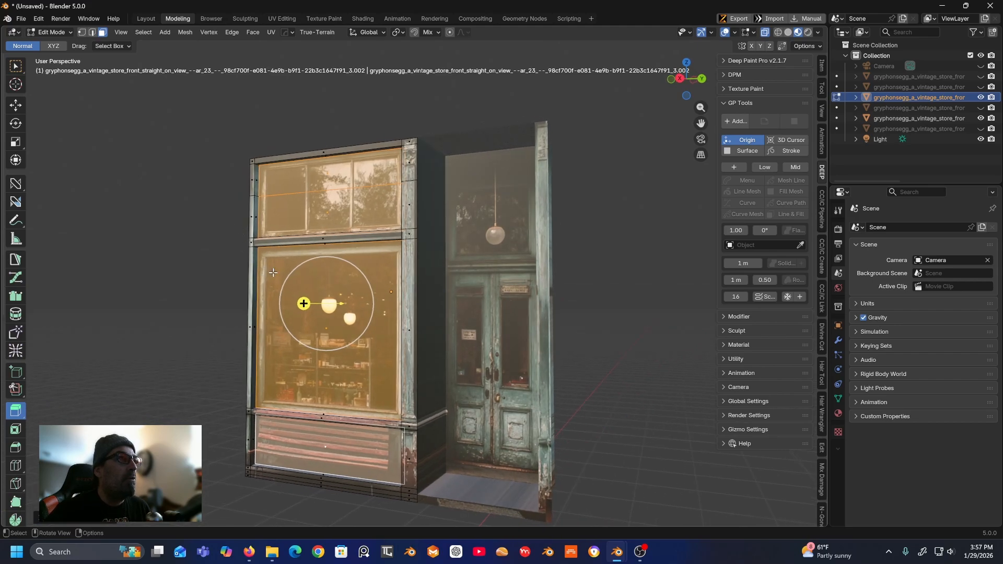
- Select only the large window face and the upper window faces, without the bench panel, and separate them into their own object
key("alt+a")
key("c")
left_click(314, 327)
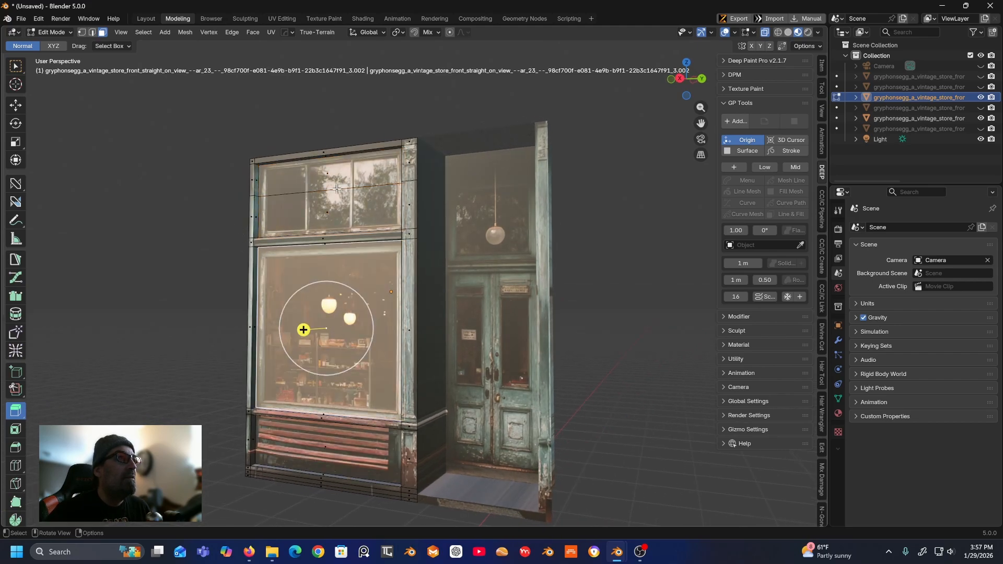
left_click(329, 210, "shift")
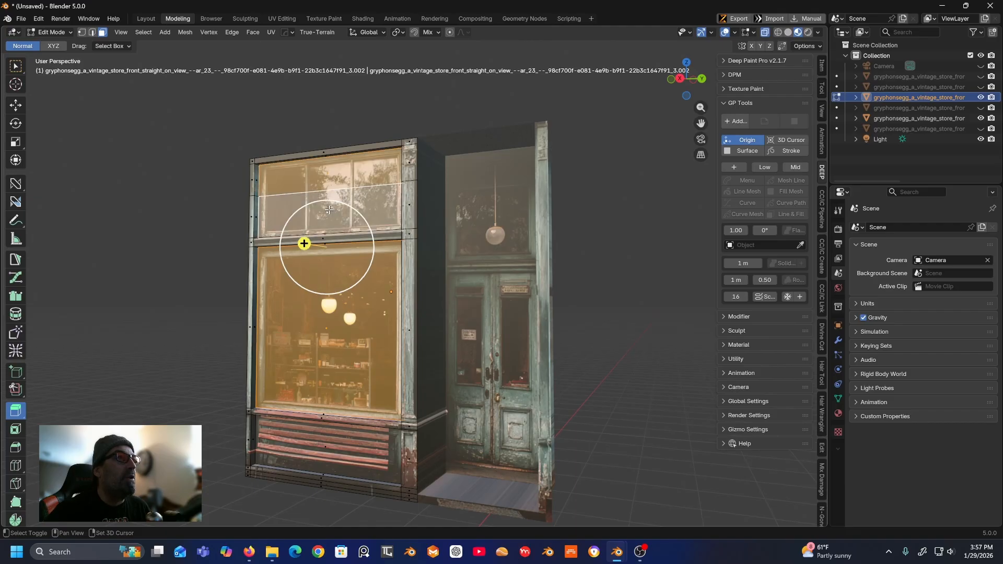
right_click(328, 210)
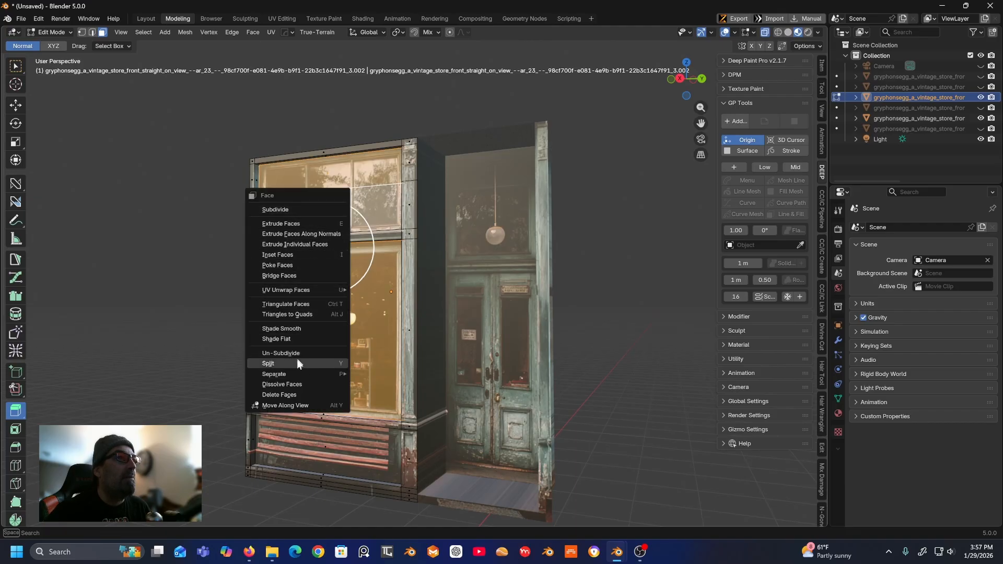
mouse_move(295, 374)
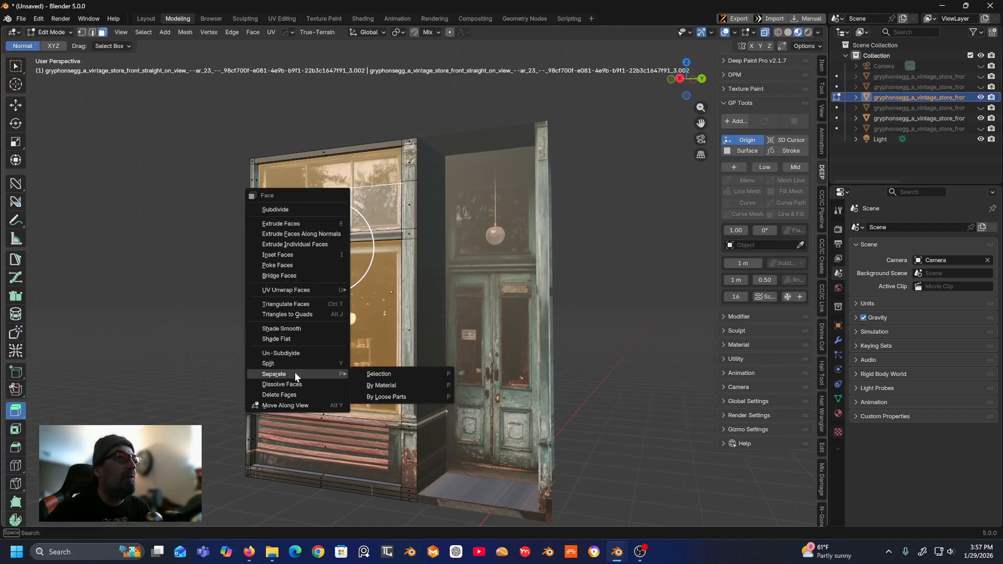
left_click(390, 373)
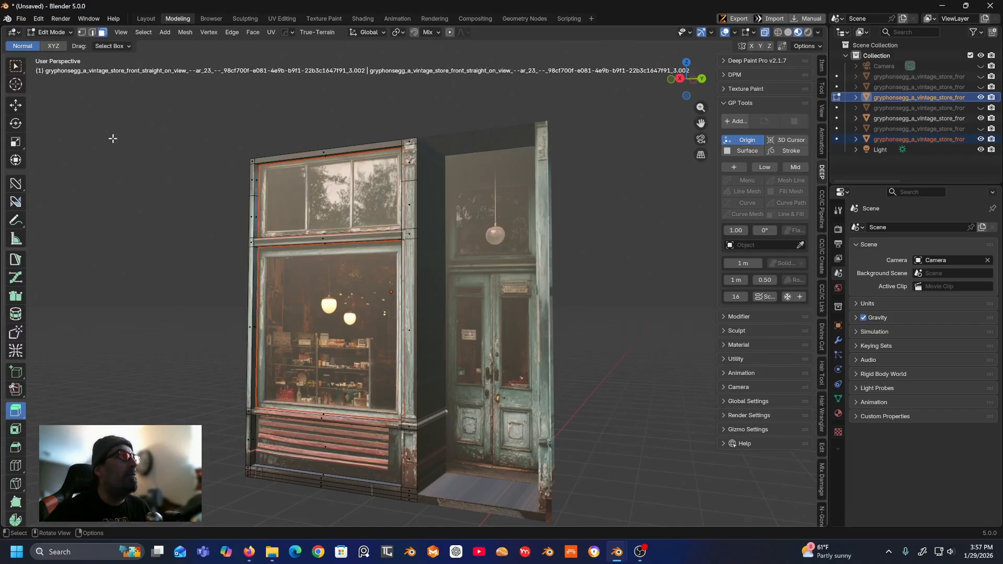
- Return to Object Mode, select only the separated window piece and open it in Edit Mode
key("Tab")
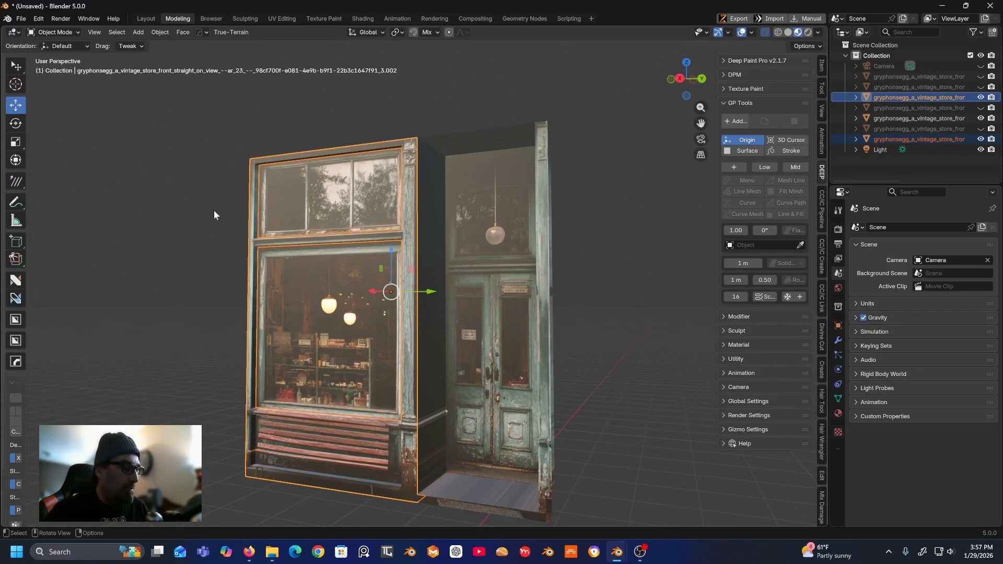
left_click(300, 209)
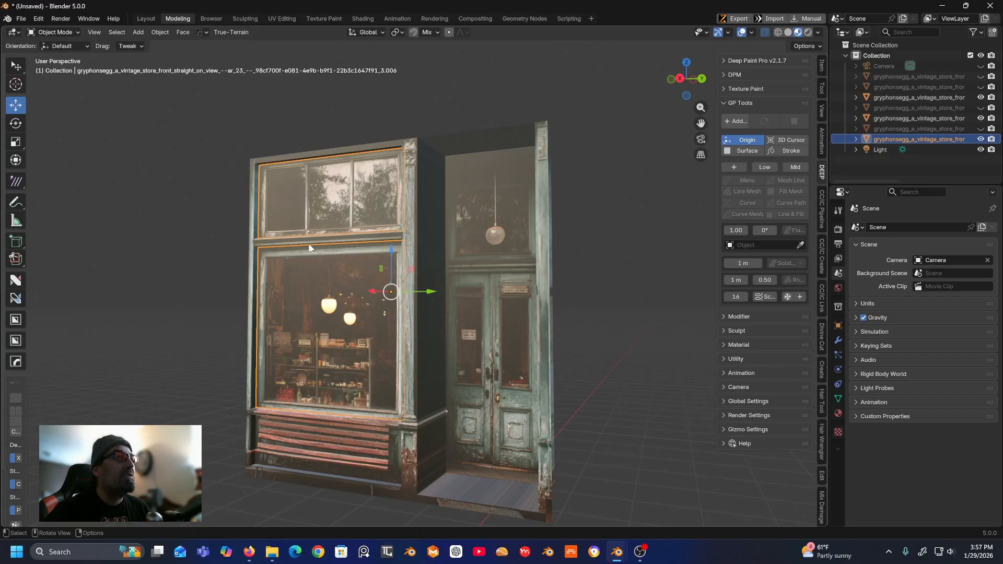
key("Tab")
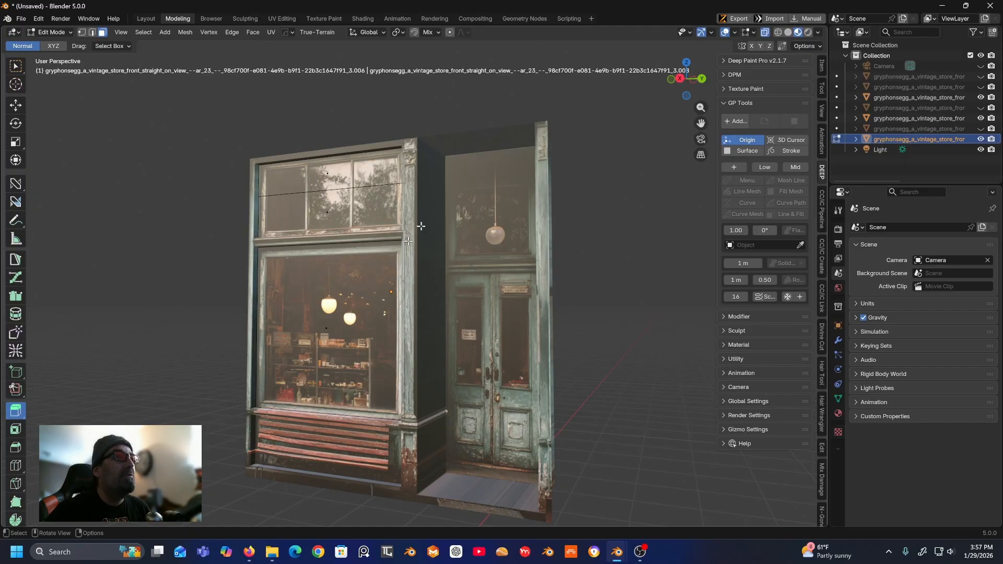
- In Right Orthographic view, add loop cuts along the upper window's four frame edges and its two vertical dividers
left_click(679, 79)
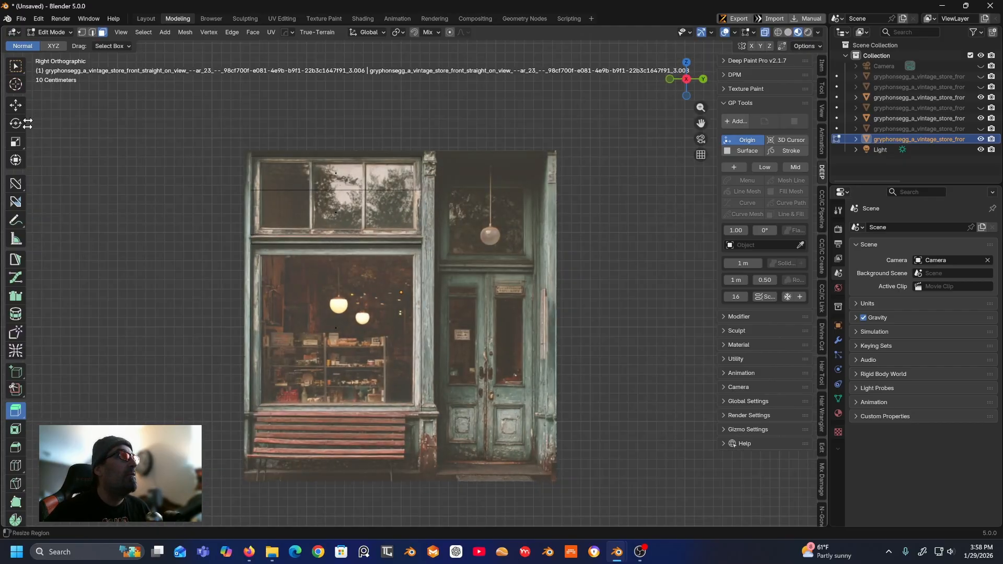
left_click(16, 466)
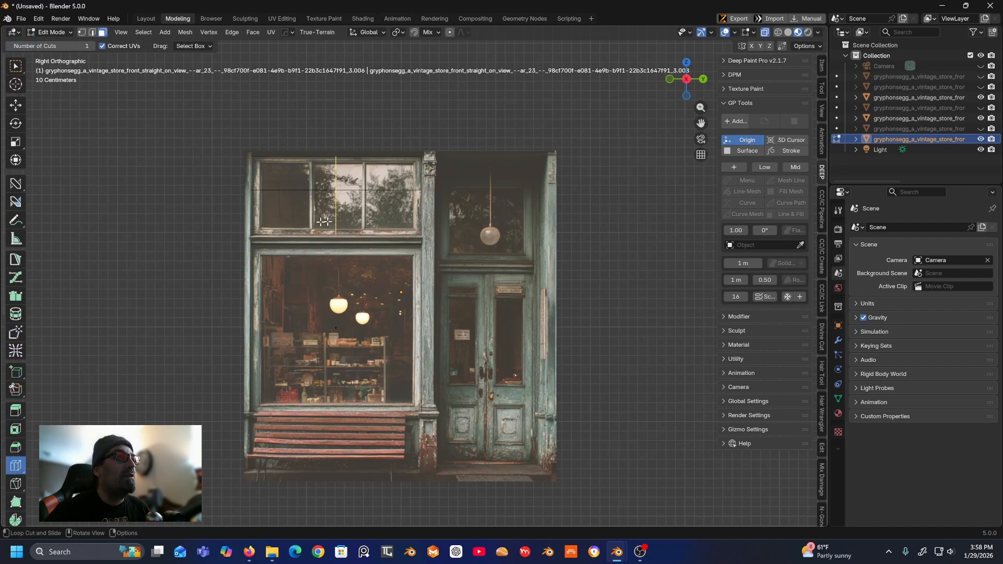
left_click_drag(336, 169, 260, 199)
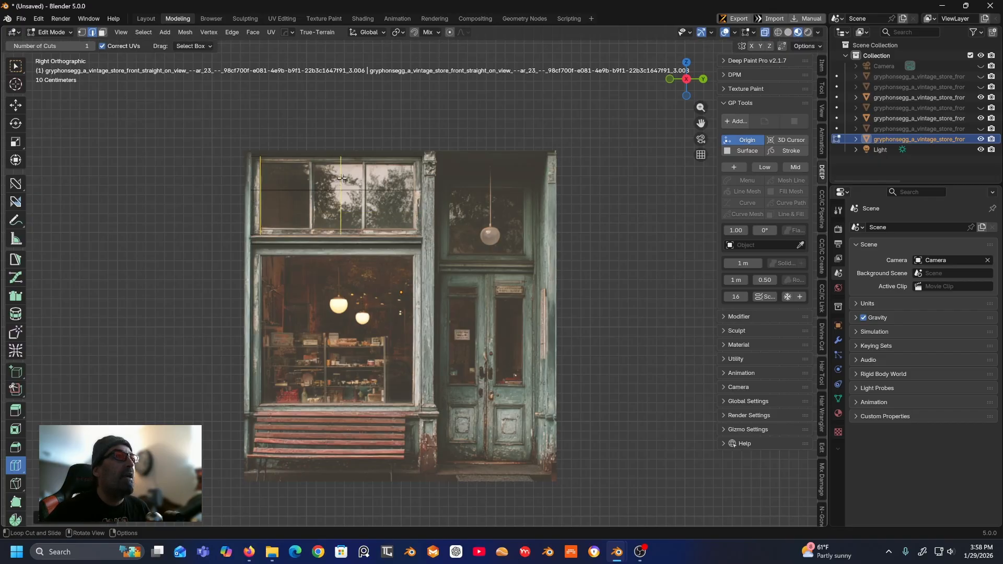
left_click_drag(342, 178, 414, 192)
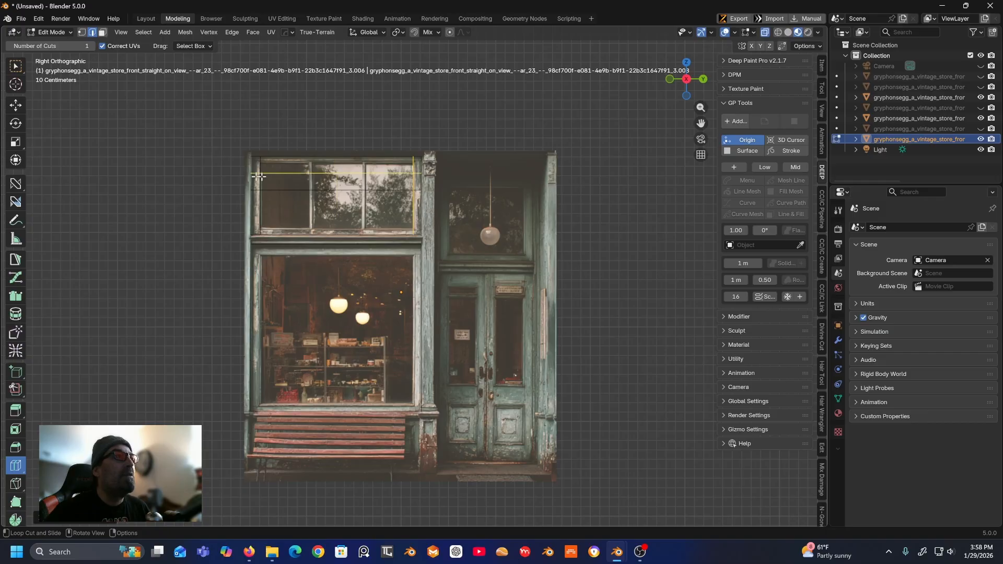
left_click_drag(238, 174, 236, 164)
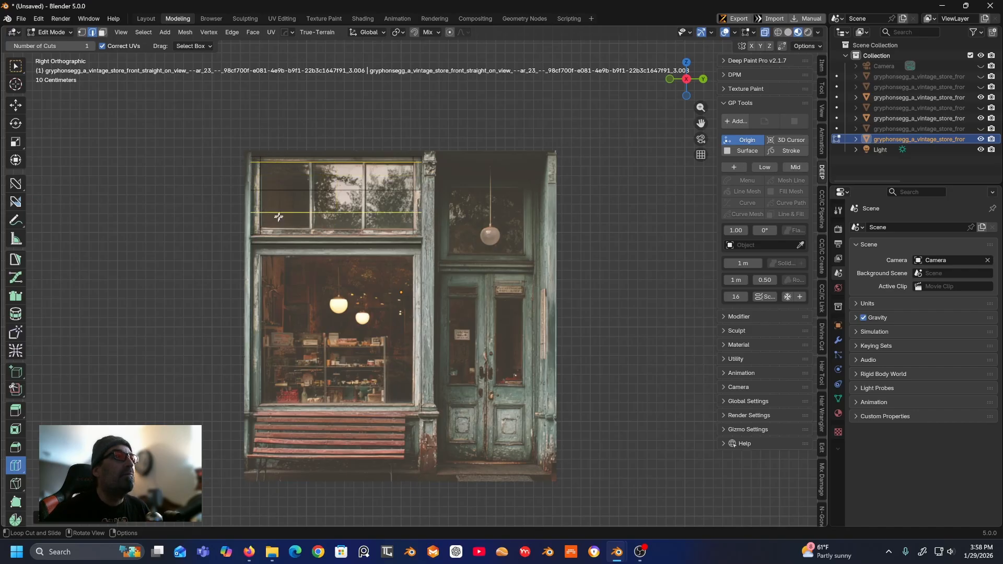
left_click_drag(266, 209, 258, 227)
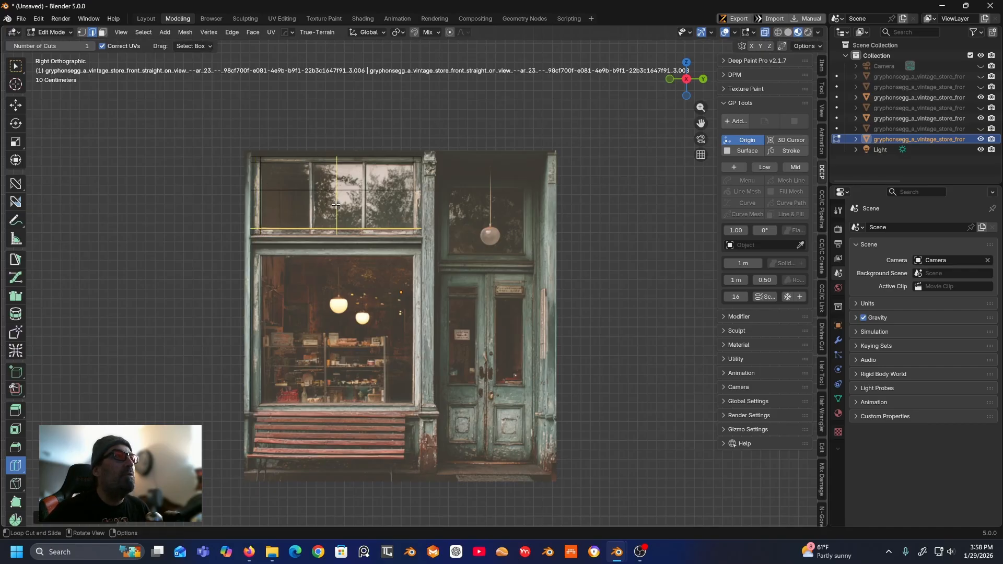
left_click_drag(336, 205, 295, 225)
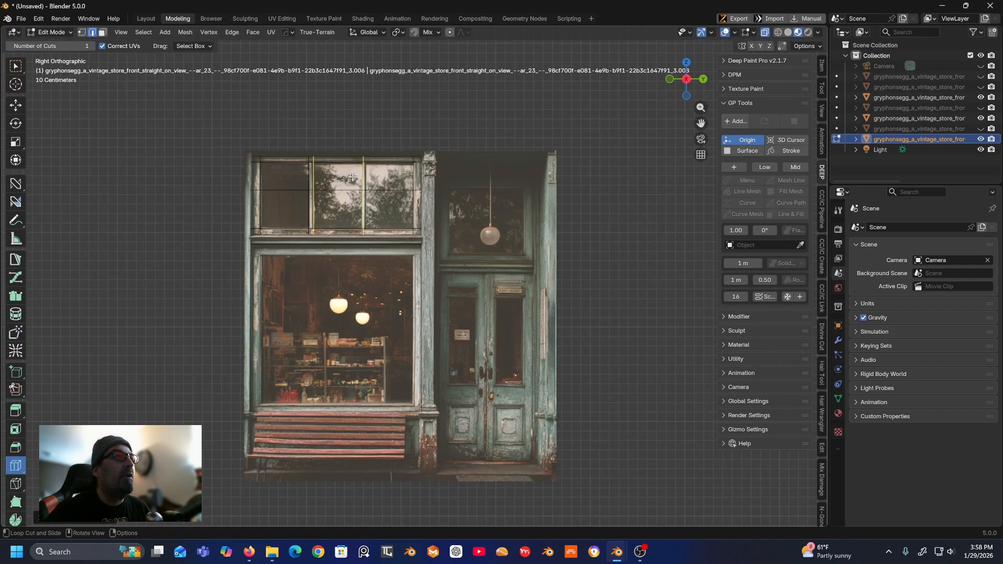
mouse_move(353, 177)
left_mouse_down()
mouse_move(389, 178)
mouse_move(365, 190)
left_mouse_up()
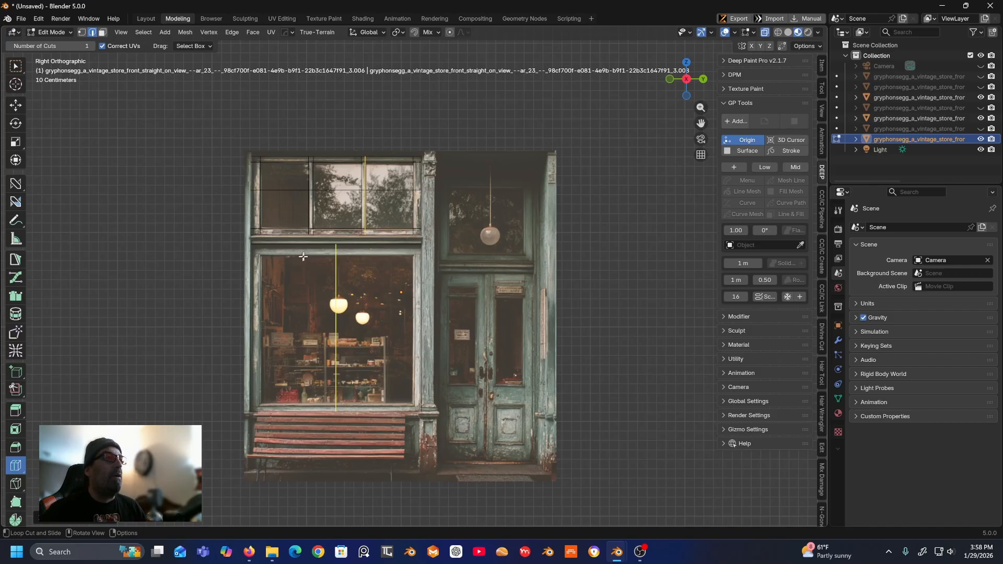
- Add loop cuts around the large lower window where its glass meets the frame
left_click_drag(261, 295, 230, 410)
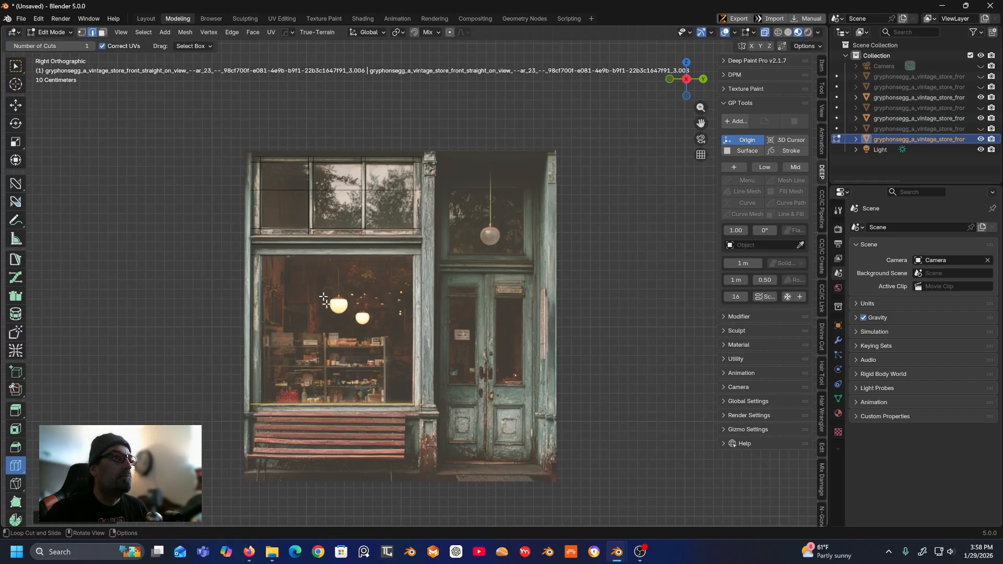
left_click_drag(327, 304, 215, 320)
left_click_drag(350, 254, 415, 270)
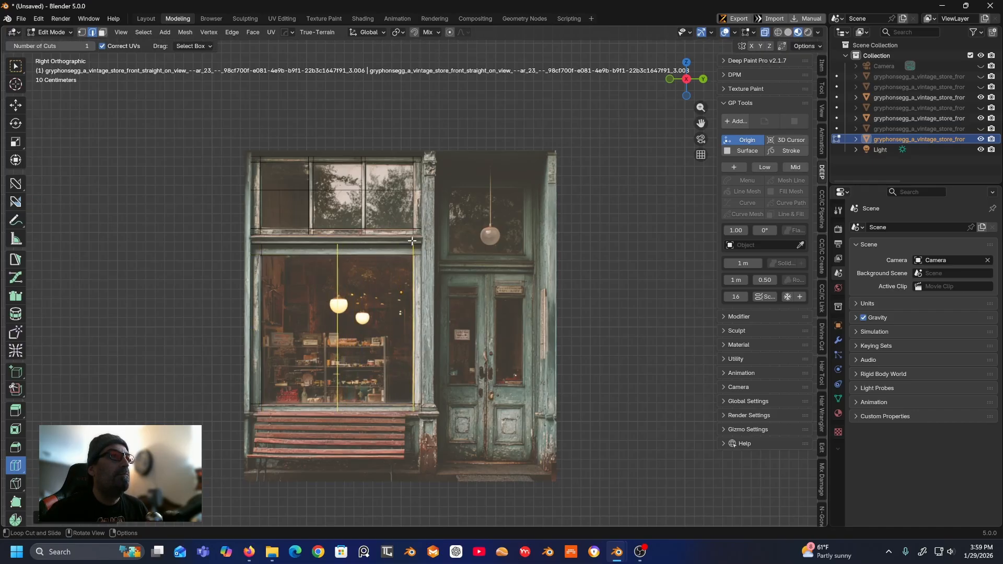
- Select the six upper pane faces and the large window's glass face and extrude them about 0.05 m inward from their frames
middle_click_drag(411, 267, 382, 251)
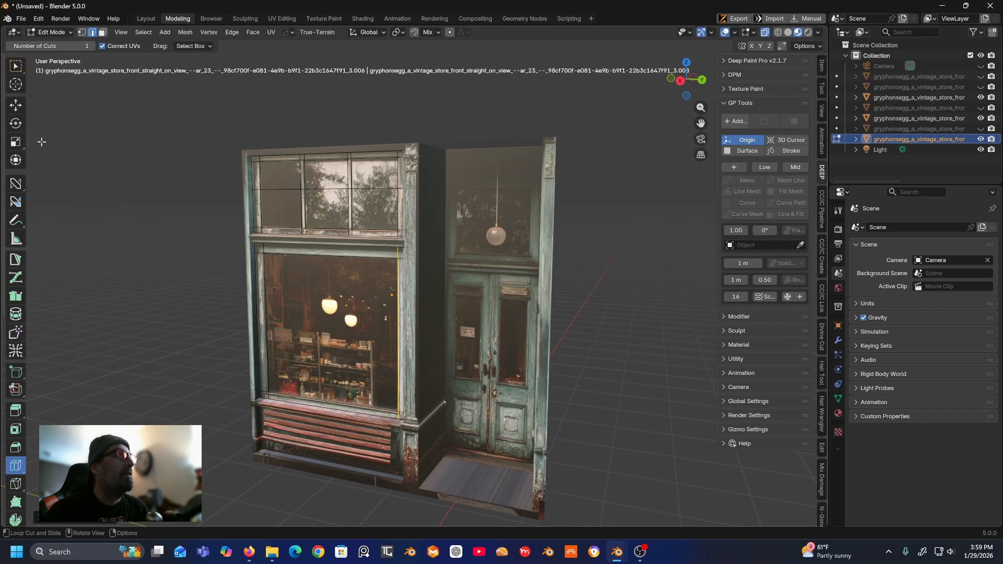
left_click(102, 33)
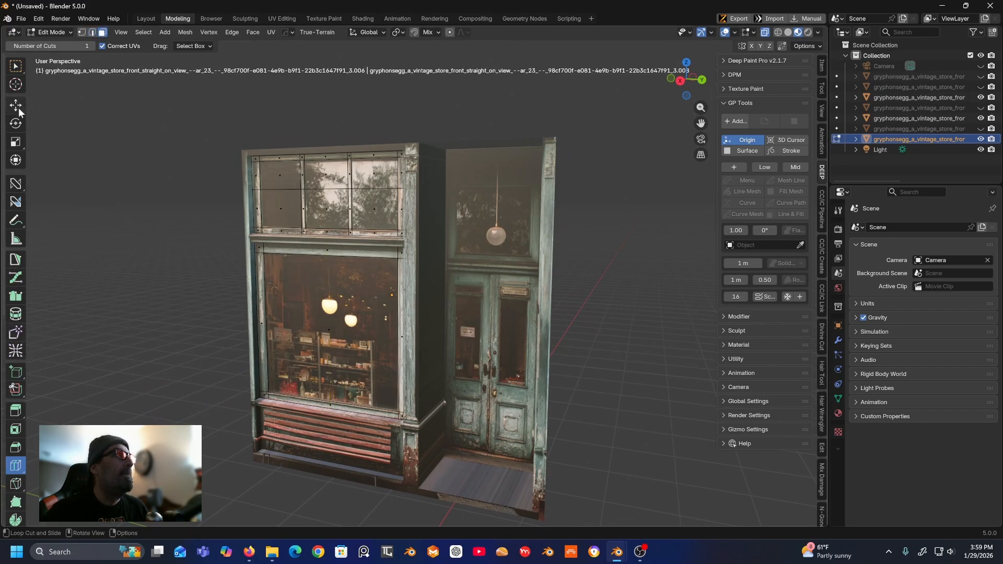
left_click(16, 107)
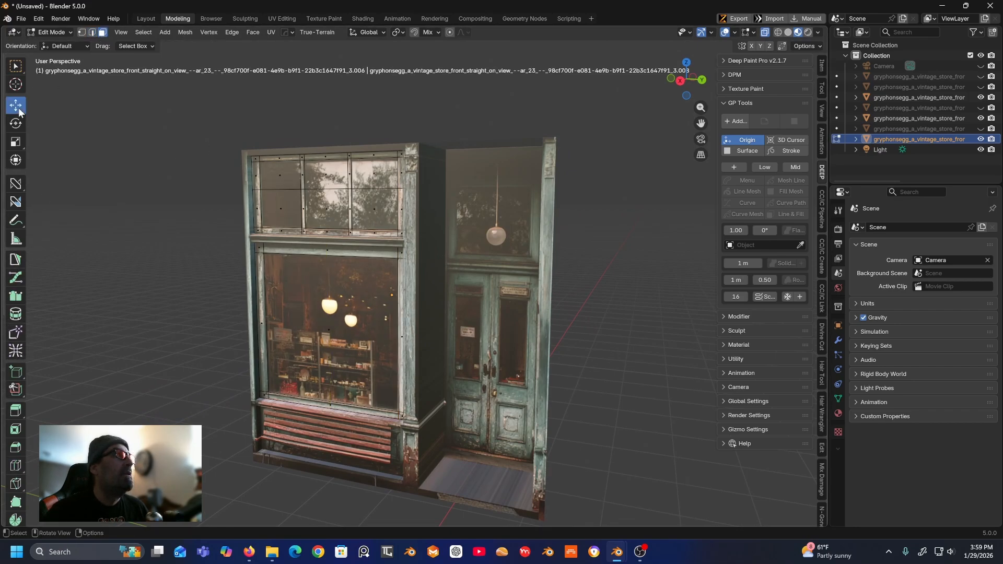
middle_click_drag(278, 175, 284, 179)
left_click(271, 178)
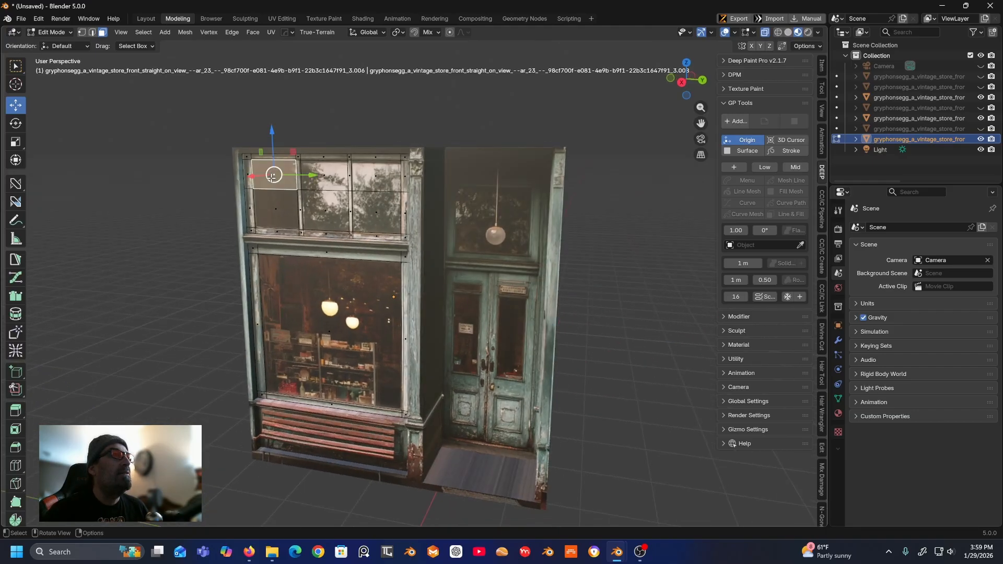
left_click(327, 177, "shift")
left_click(384, 177, "shift")
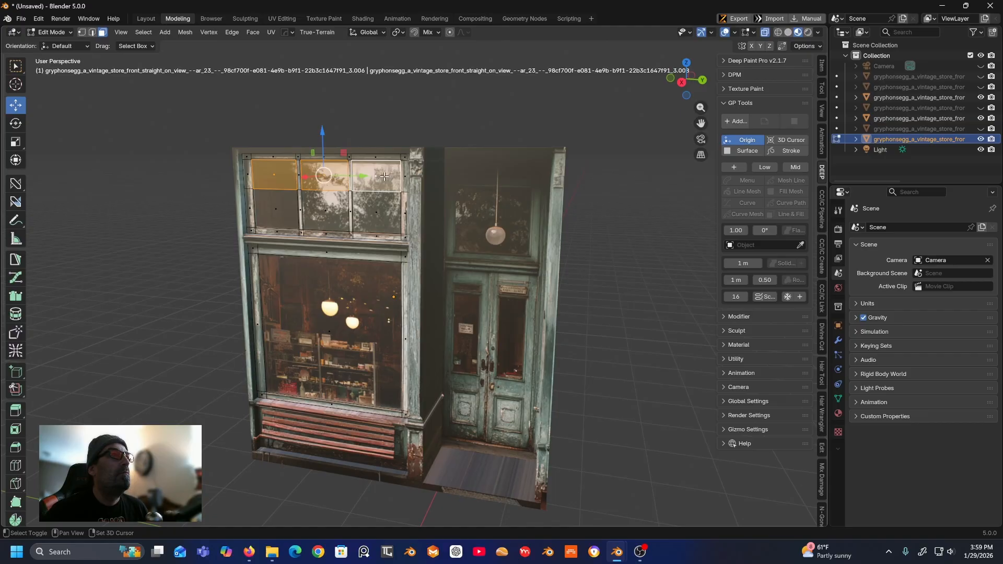
left_click(378, 211, "shift")
left_click(313, 209, "shift")
left_click(282, 210, "shift")
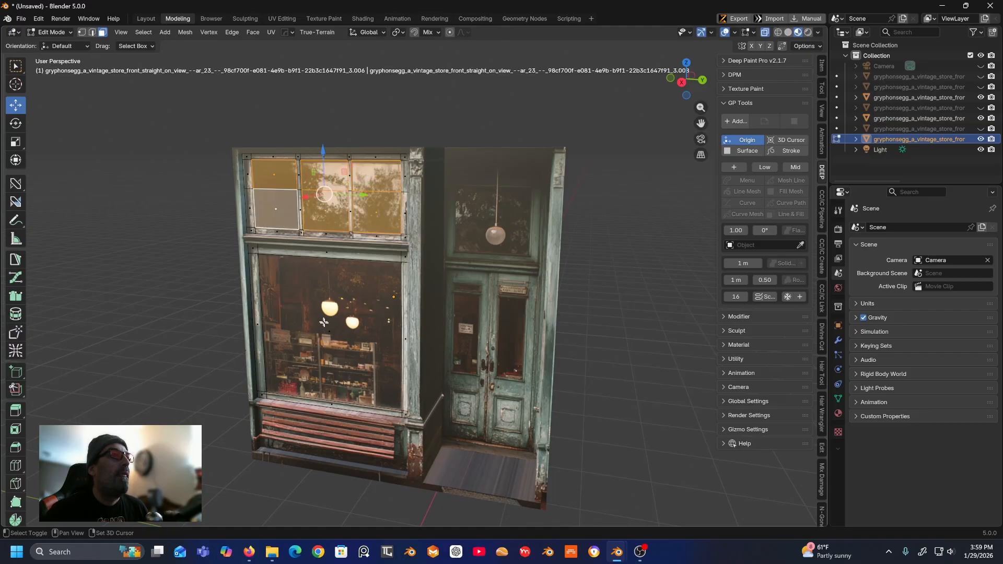
left_click(309, 335, "shift")
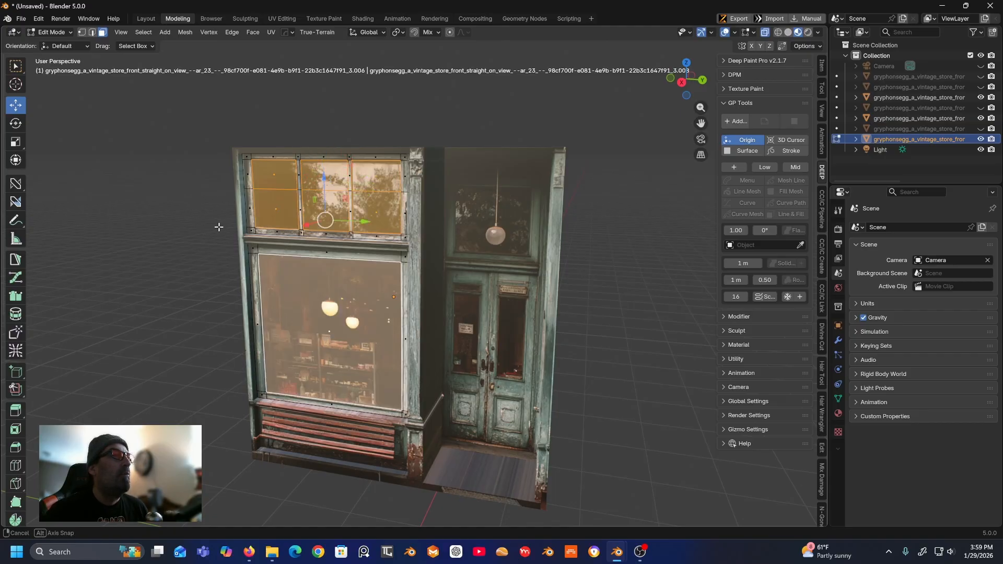
middle_click_drag(219, 224, 204, 230)
left_click(21, 410)
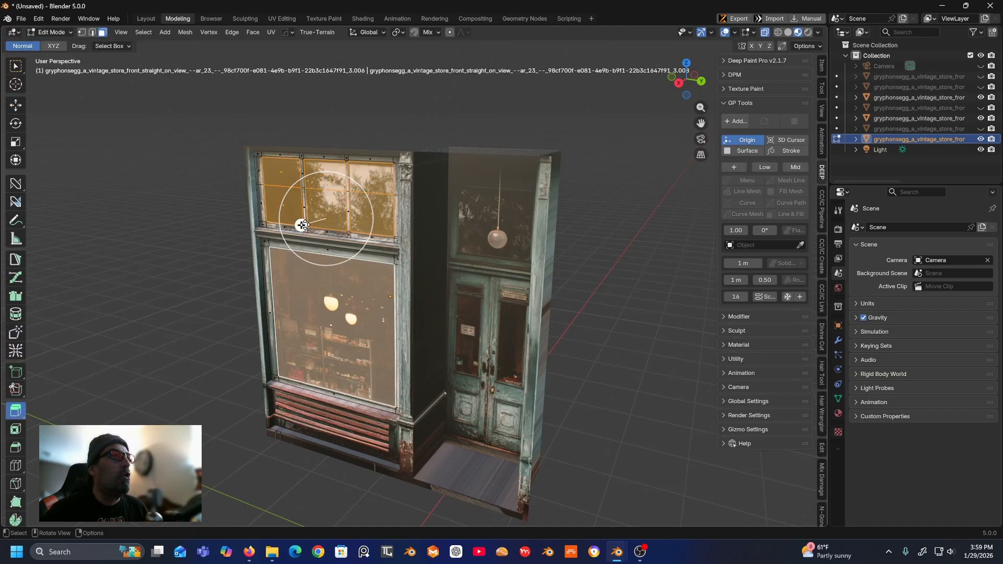
left_click_drag(303, 224, 309, 225)
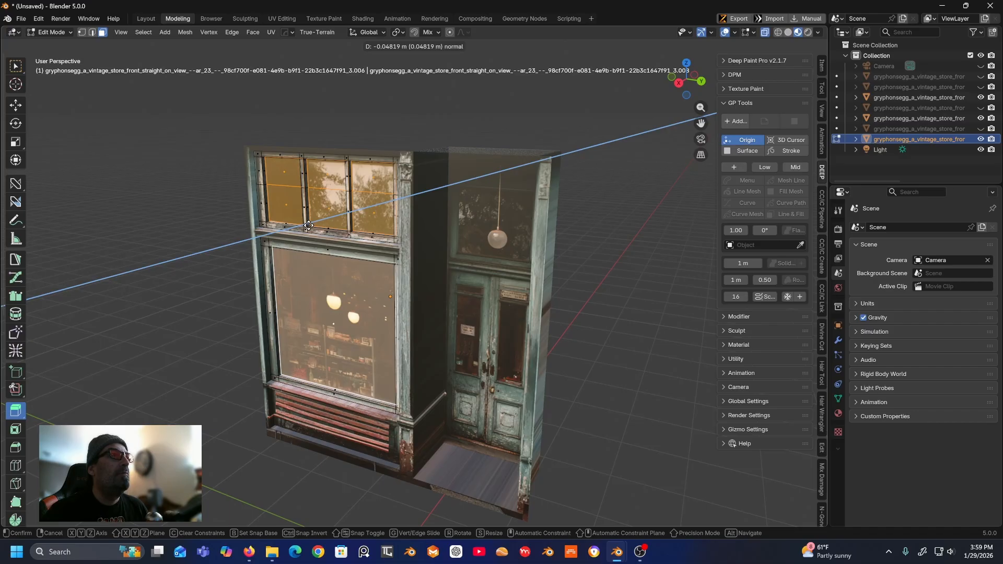
left_click(309, 225)
- Separate the recessed glass faces into their own object, return to Object Mode and clear the selection
middle_click_drag(240, 226, 279, 229)
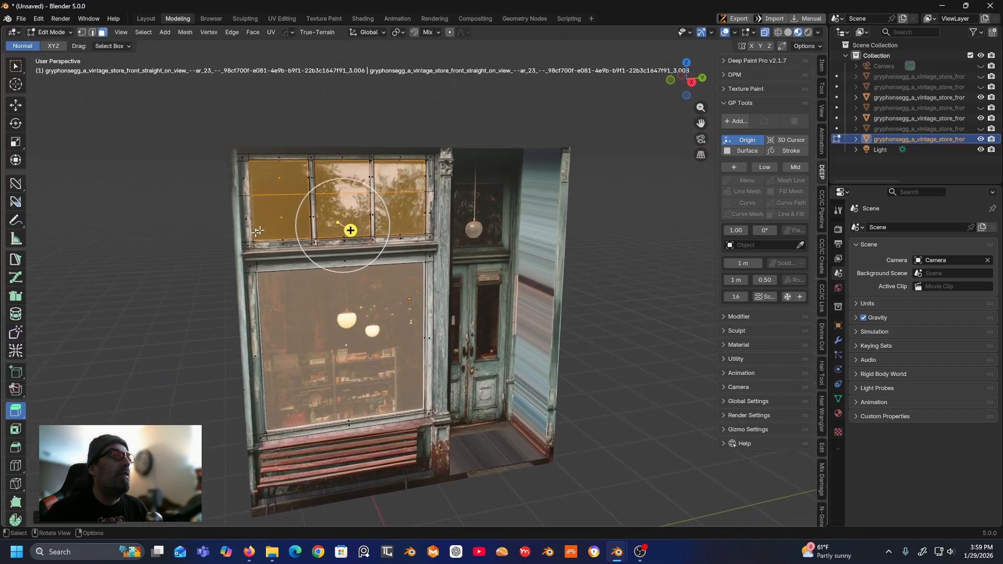
right_click(280, 197)
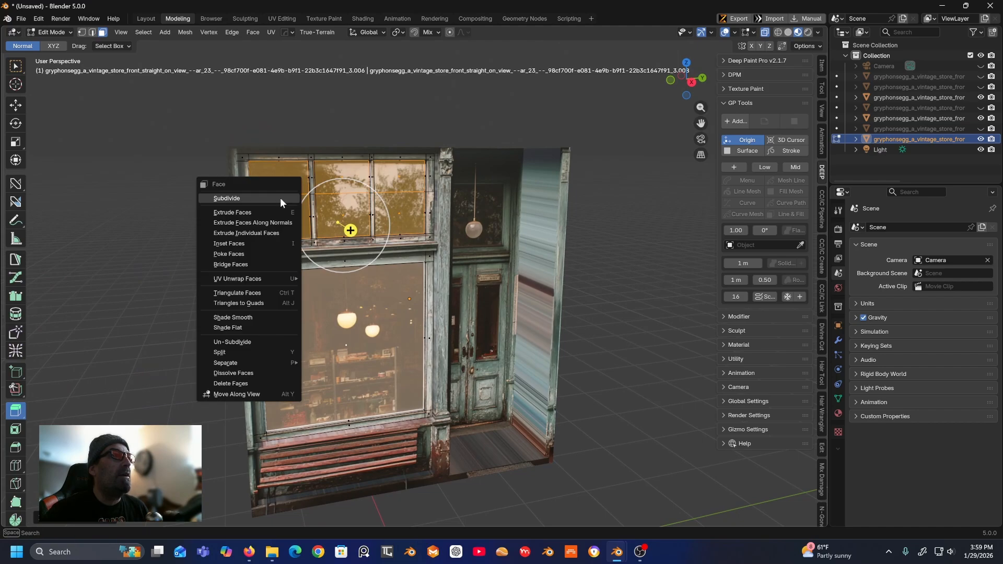
mouse_move(265, 362)
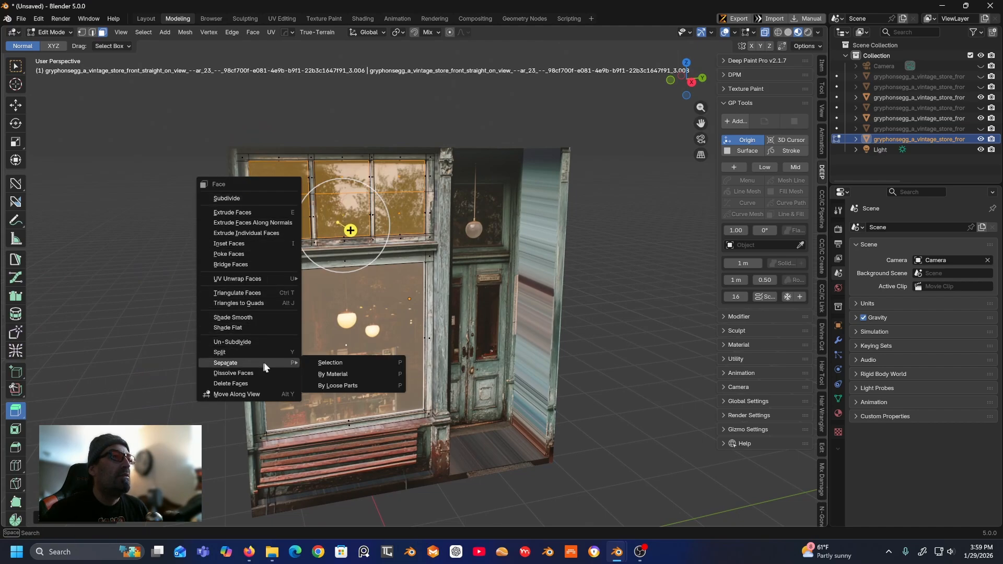
left_click(335, 363)
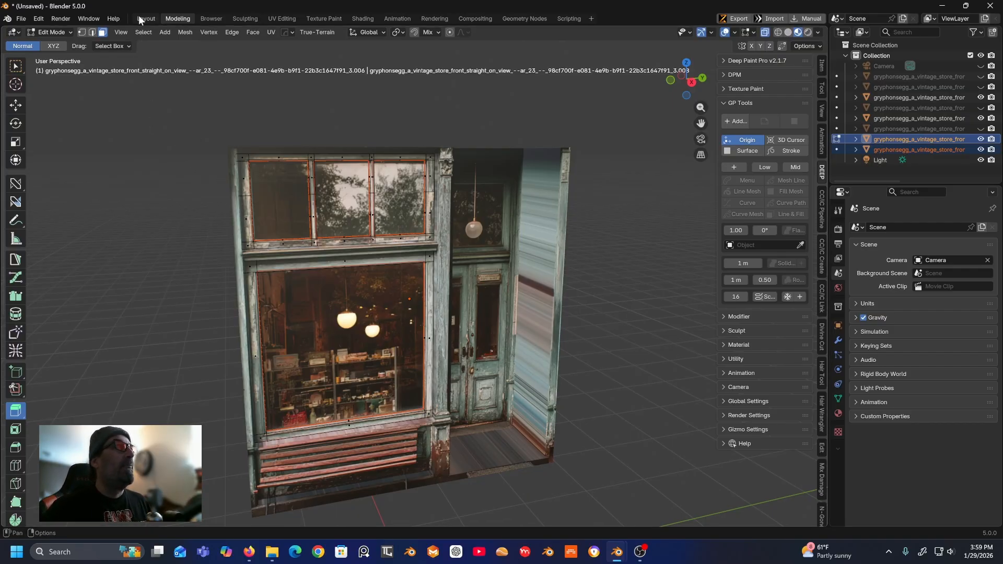
left_click(51, 32)
left_click(59, 44)
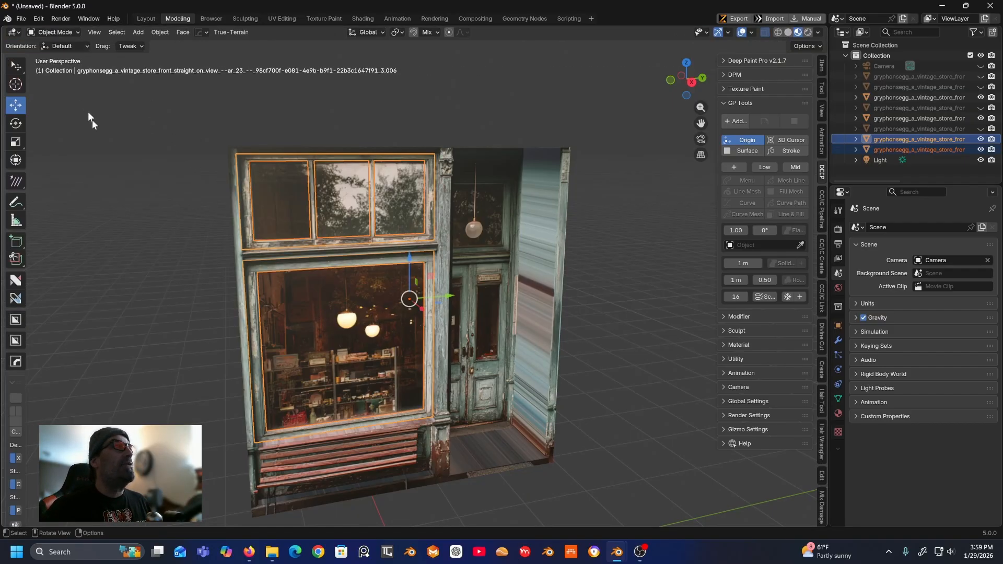
left_click(165, 192)
- Select the door section and examine the storefront's depth from the front and side at different distances
middle_click_drag(165, 193, 121, 208)
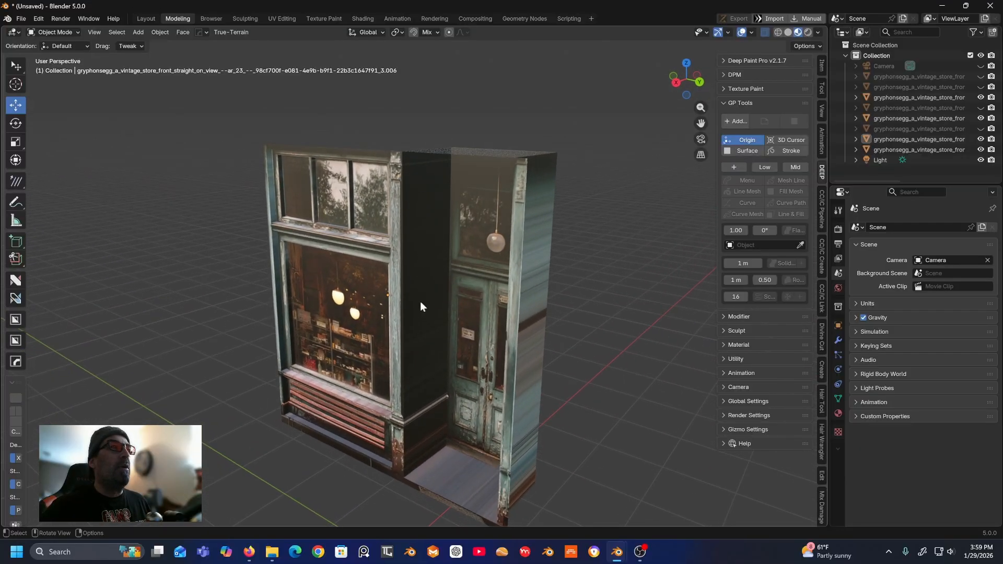
middle_click_drag(374, 311, 375, 396)
middle_click_drag(467, 281, 460, 258)
left_click(456, 255)
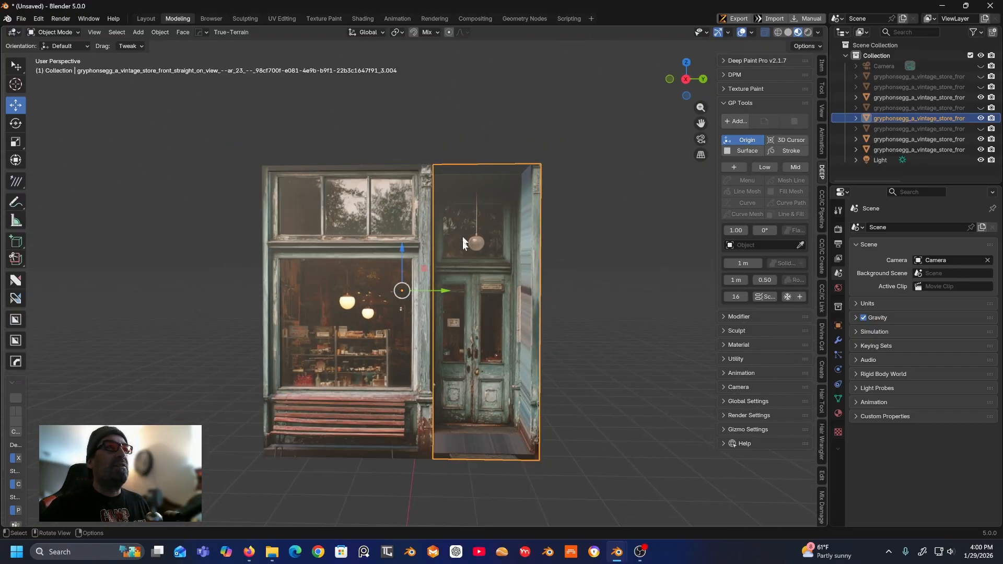
middle_click_drag(468, 250, 403, 249)
scroll(401, 245, "down", 1)
scroll(401, 246, "up", 4)
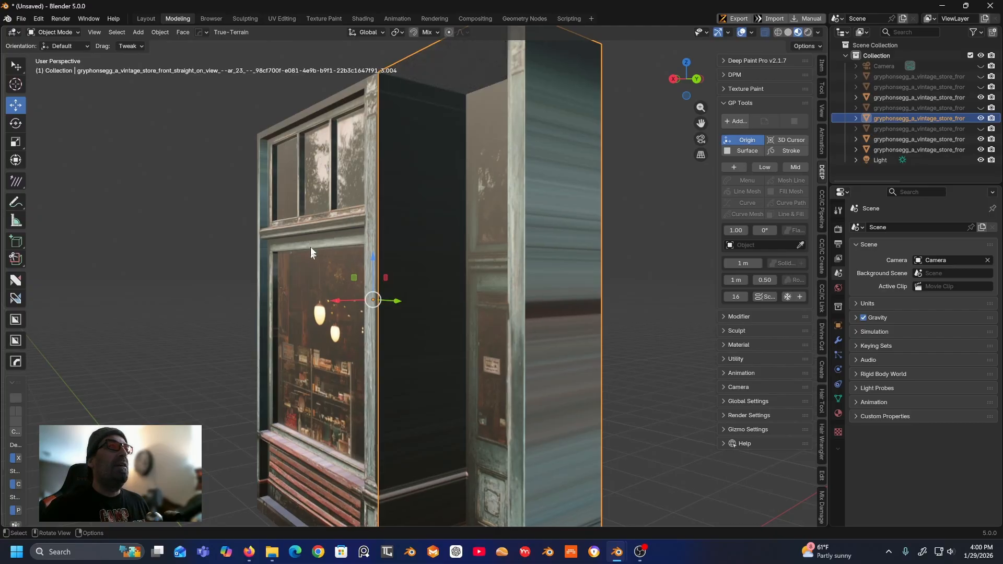
- Hide the window wall section, the glass panes and the window frames so only the door section stays shown
scroll(311, 253, "up", 2)
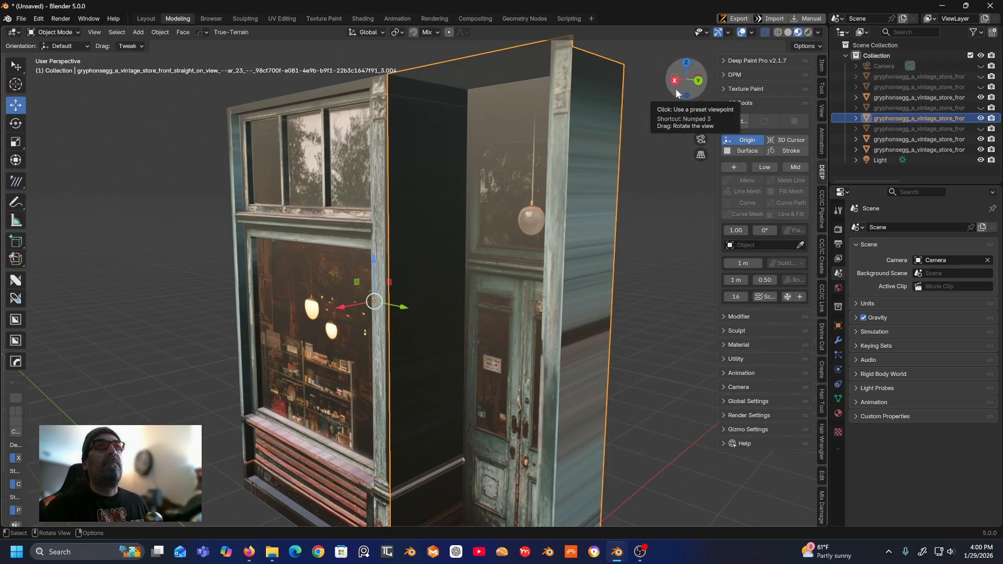
left_click(372, 137)
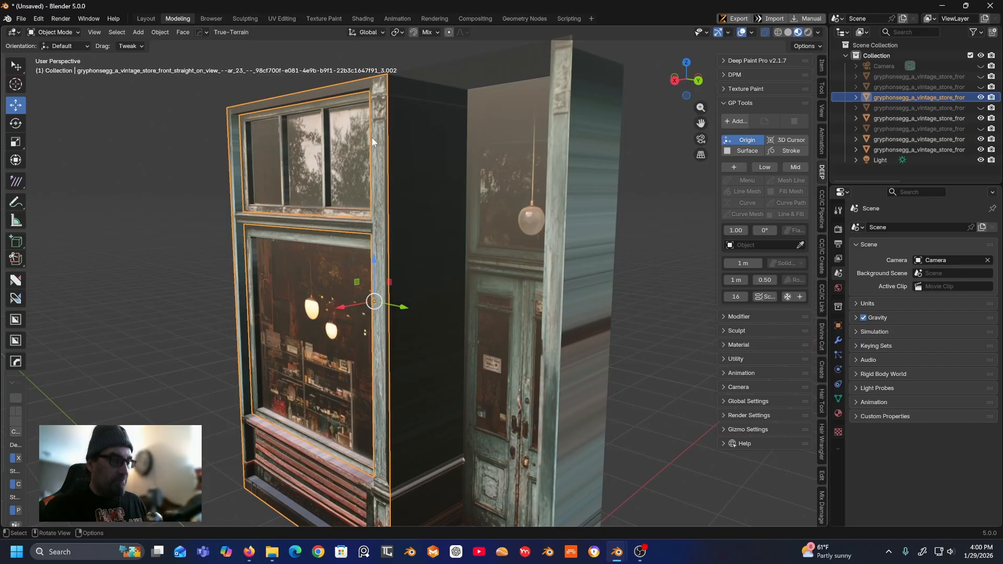
key("h")
left_click(358, 154)
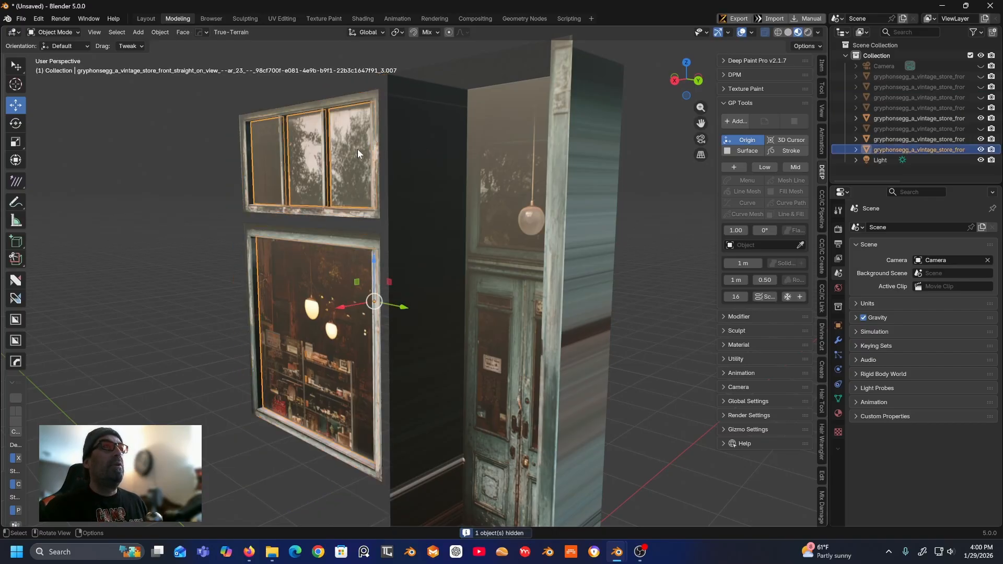
key("h")
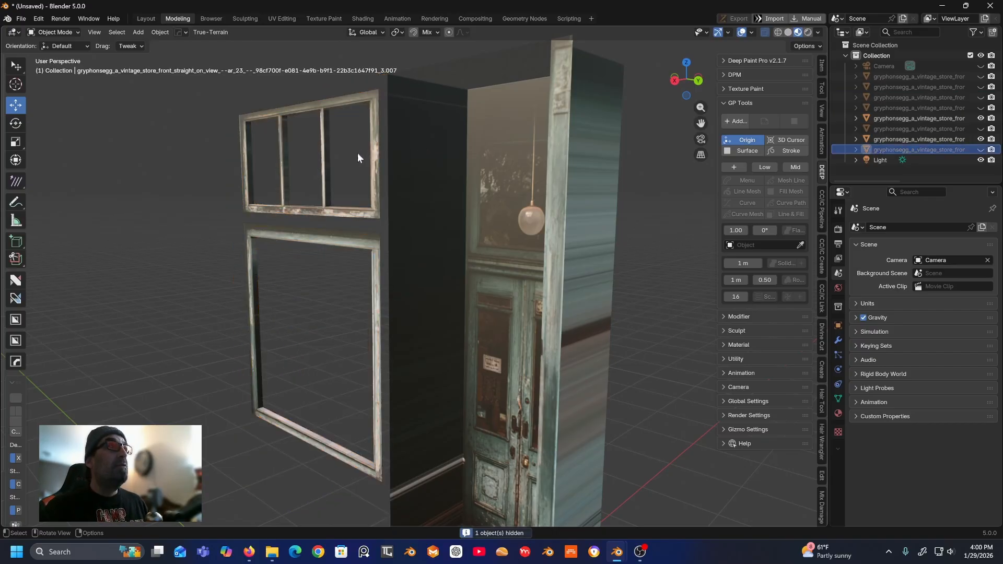
left_click(335, 211)
key("h")
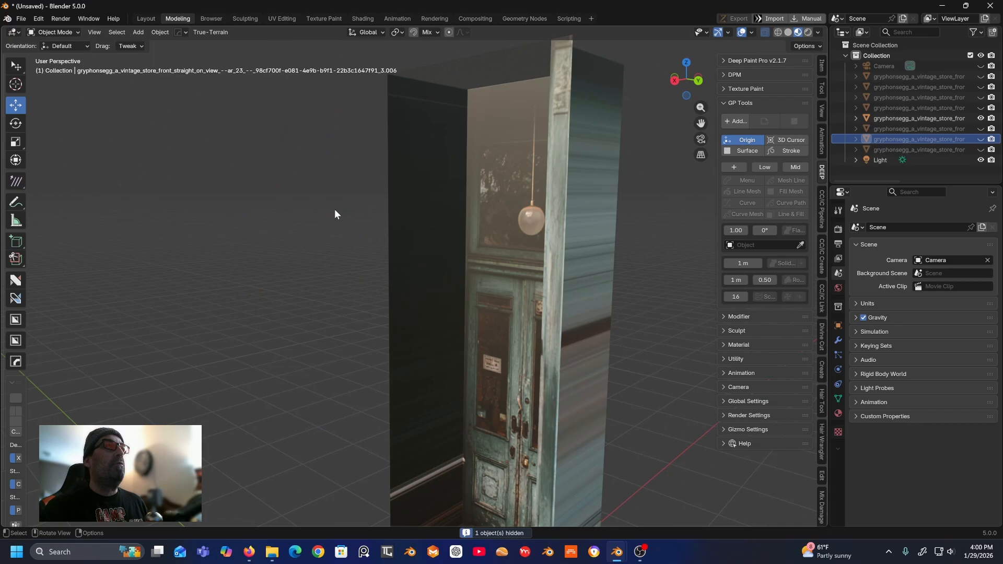
- Edit the door section and add a horizontal loop cut just above the existing edge over the transom window
left_click(428, 196)
middle_click_drag(427, 196, 454, 180)
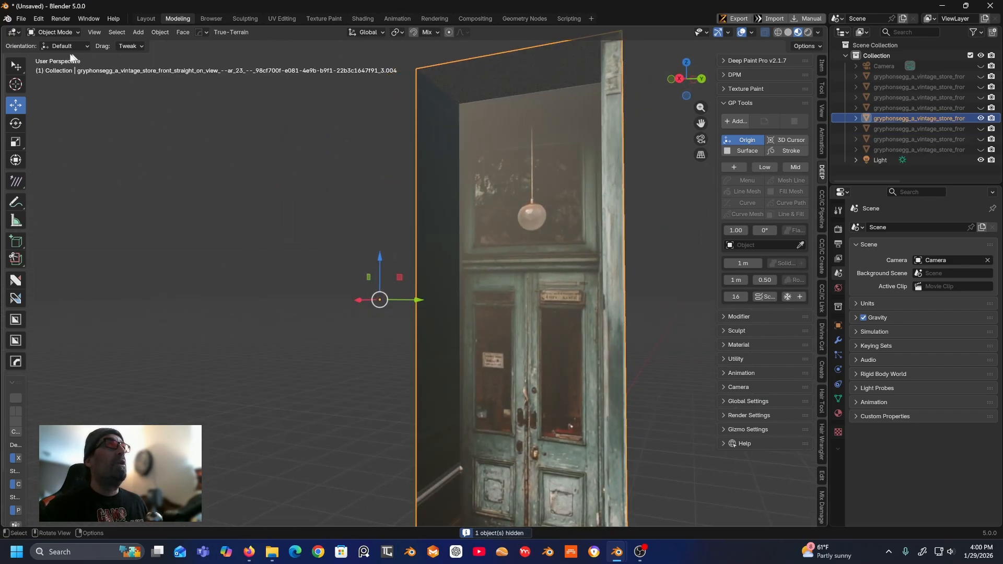
key("Tab")
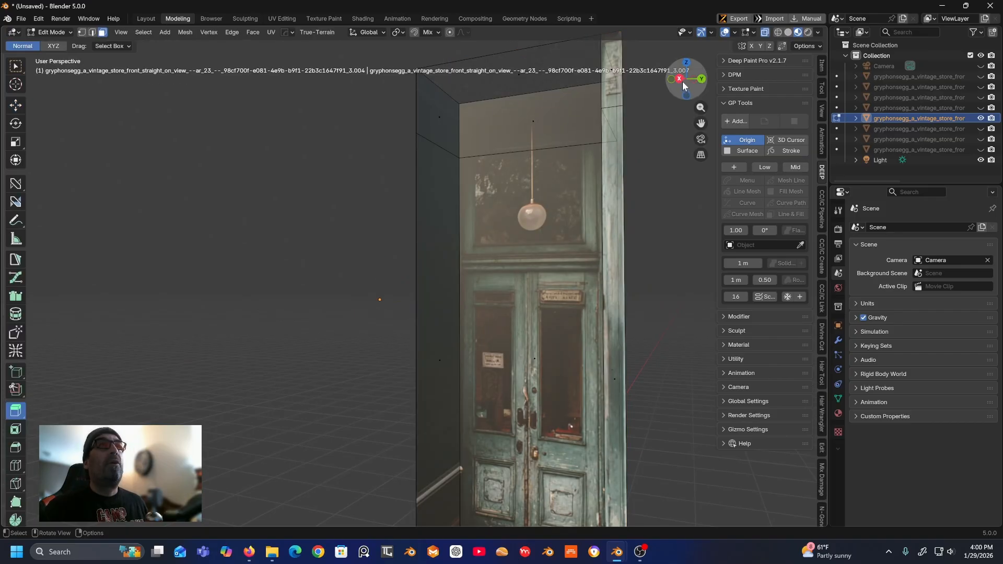
left_click(682, 79)
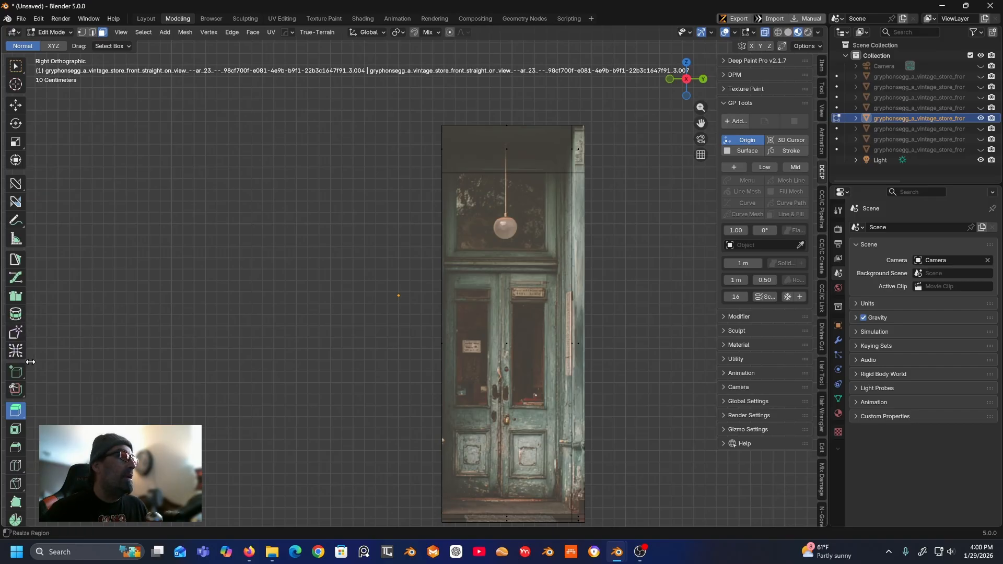
left_click(16, 464)
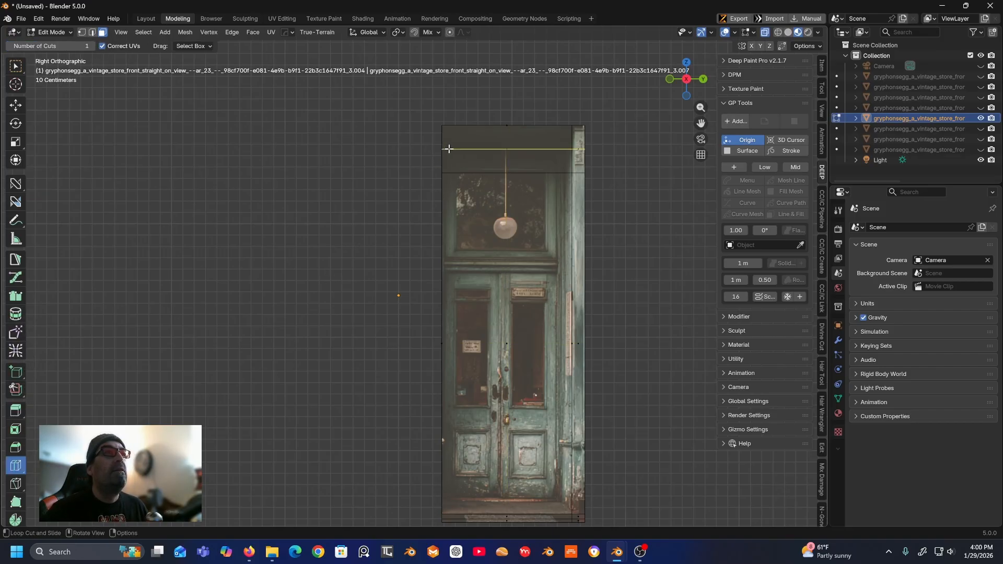
left_click_drag(450, 148, 460, 127)
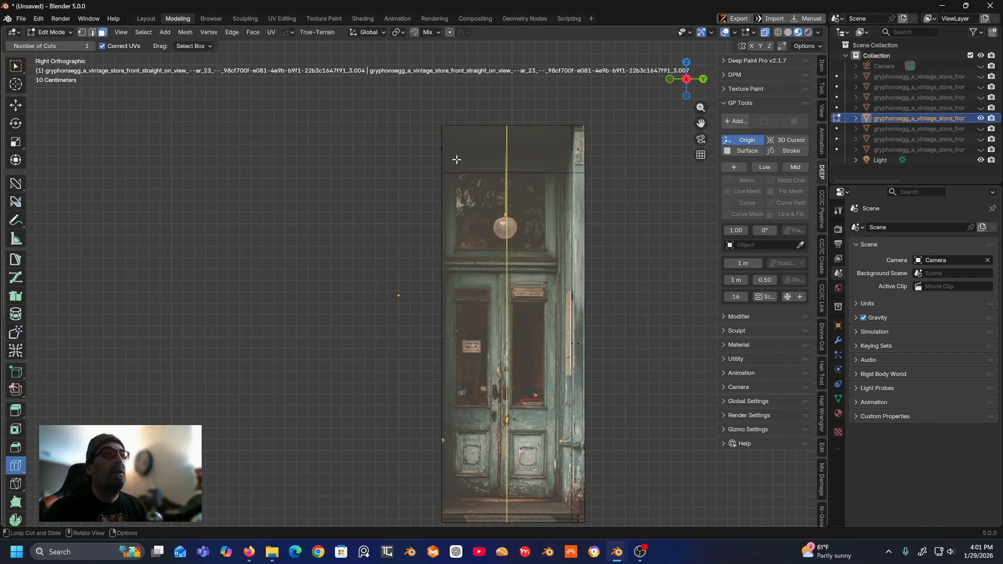
mouse_move(450, 162)
left_mouse_down()
mouse_move(455, 150)
mouse_move(449, 161)
left_mouse_up()
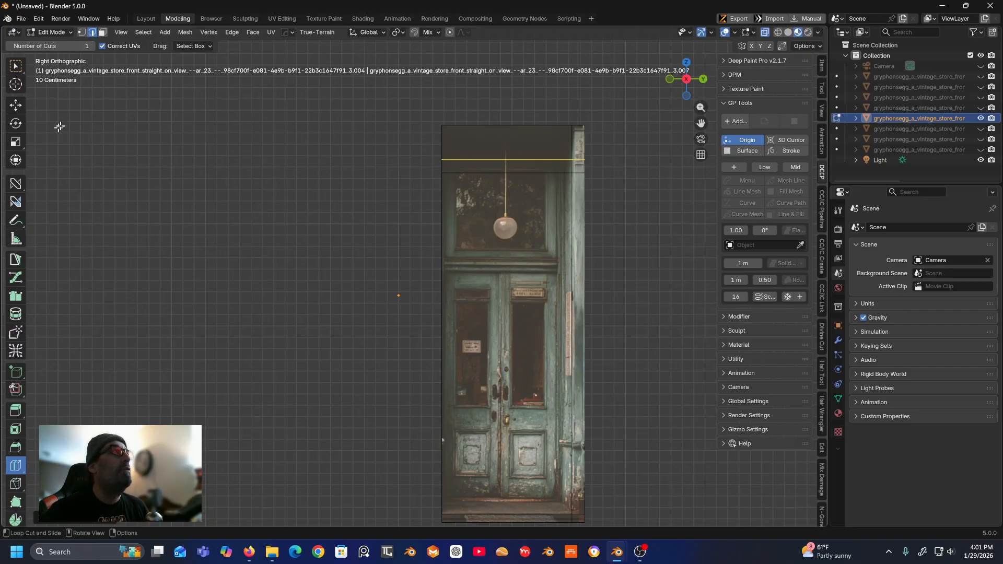
left_click(16, 105)
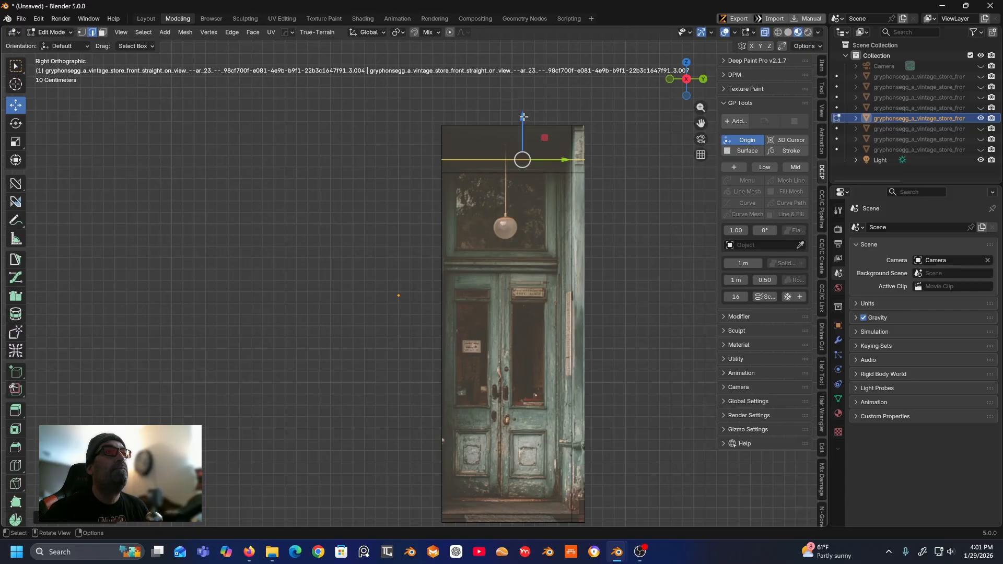
left_click_drag(523, 113, 525, 79)
key("ctrl+z")
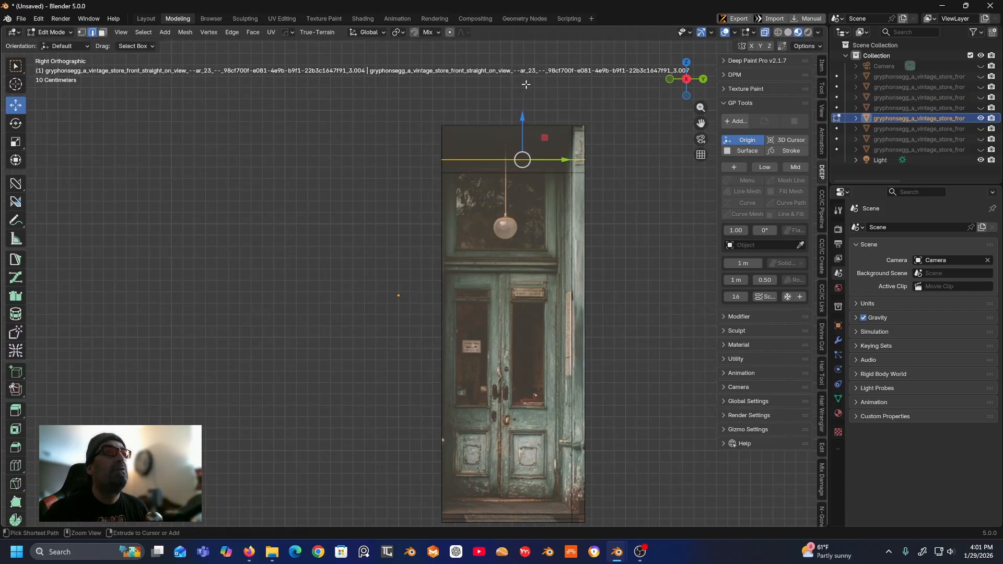
- Dissolve the old horizontal edges just below the new loop cut, across the door face and the adjoining front pillar
left_click(479, 175)
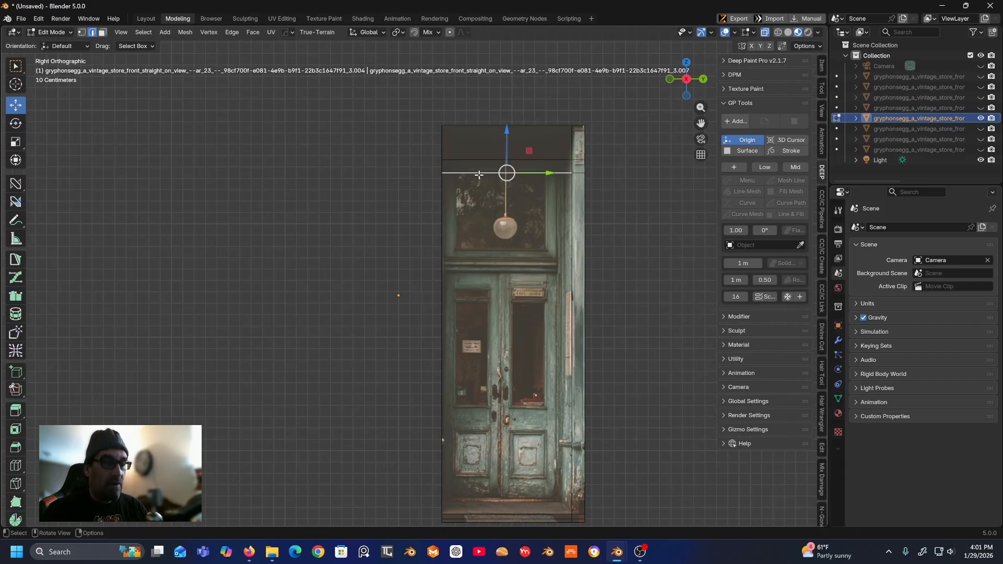
scroll(575, 171, "up", 1)
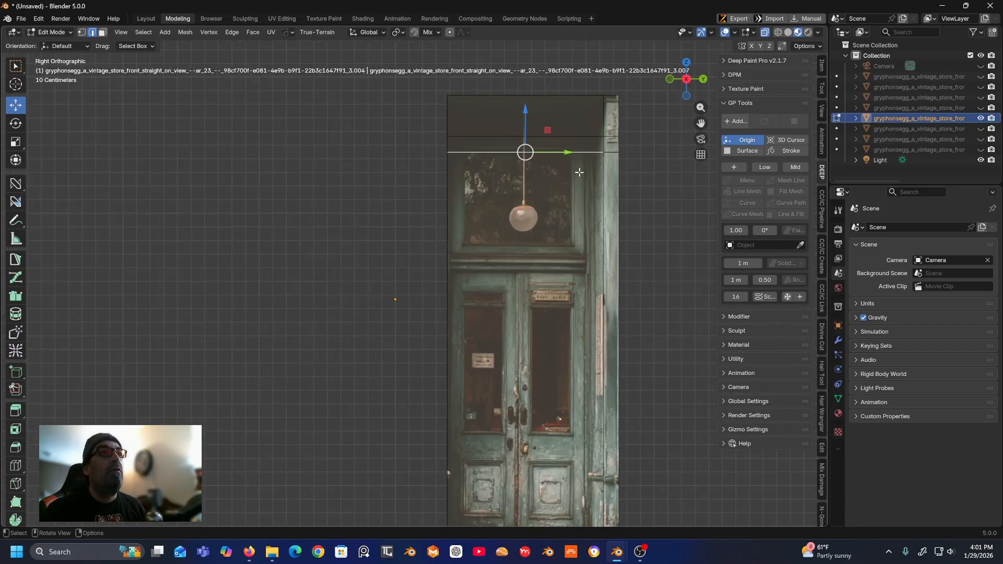
left_click(612, 153, "shift")
key("ctrl+e")
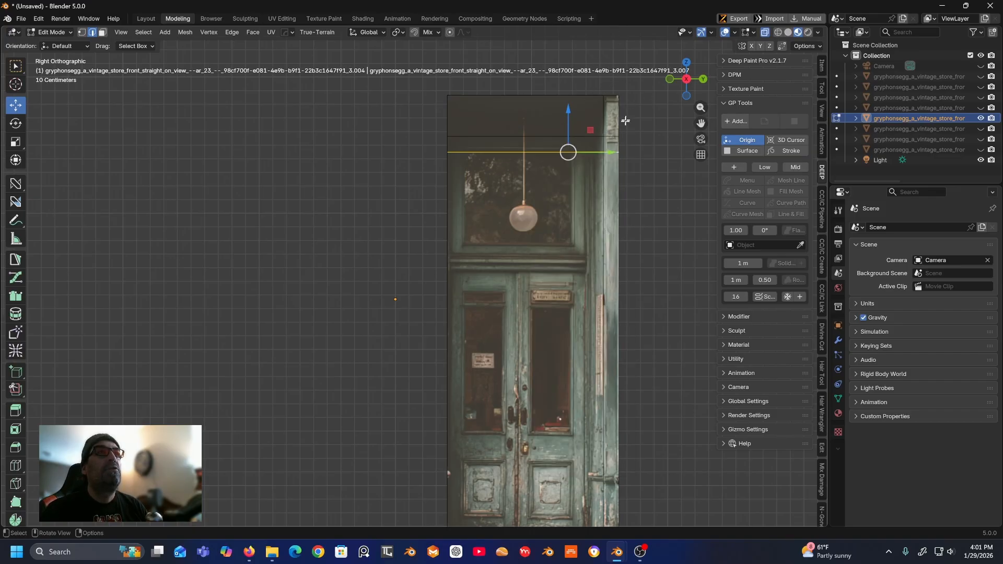
key("x")
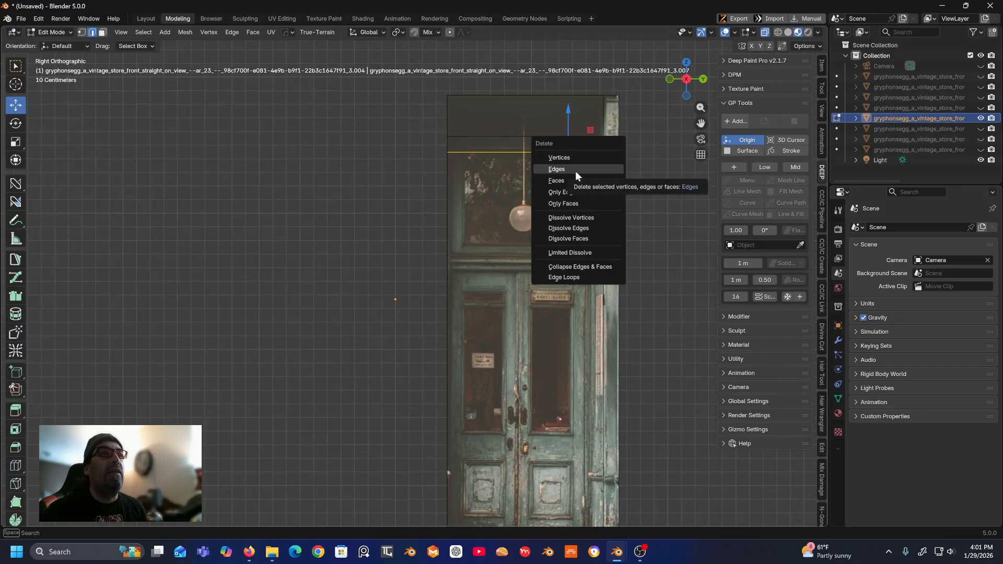
left_click(568, 227)
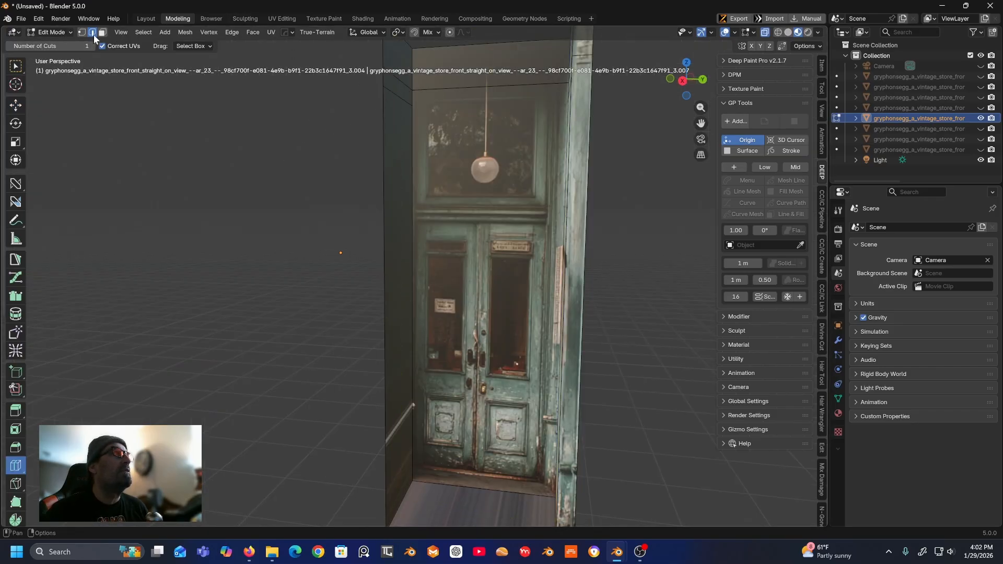
- Dissolve the leftover old horizontal edges on both inner side walls of the door recess
left_click(24, 69)
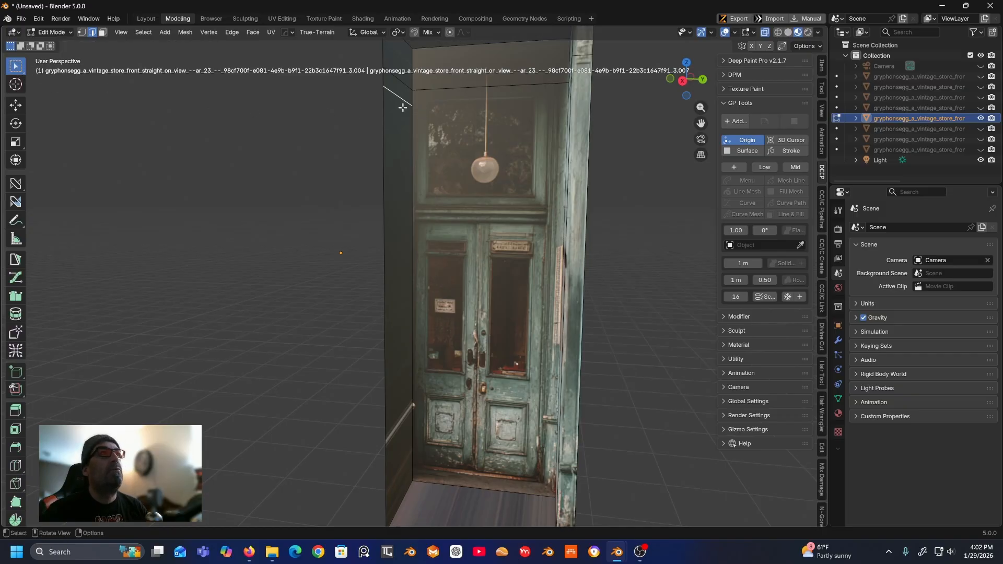
key("x")
left_click(422, 131)
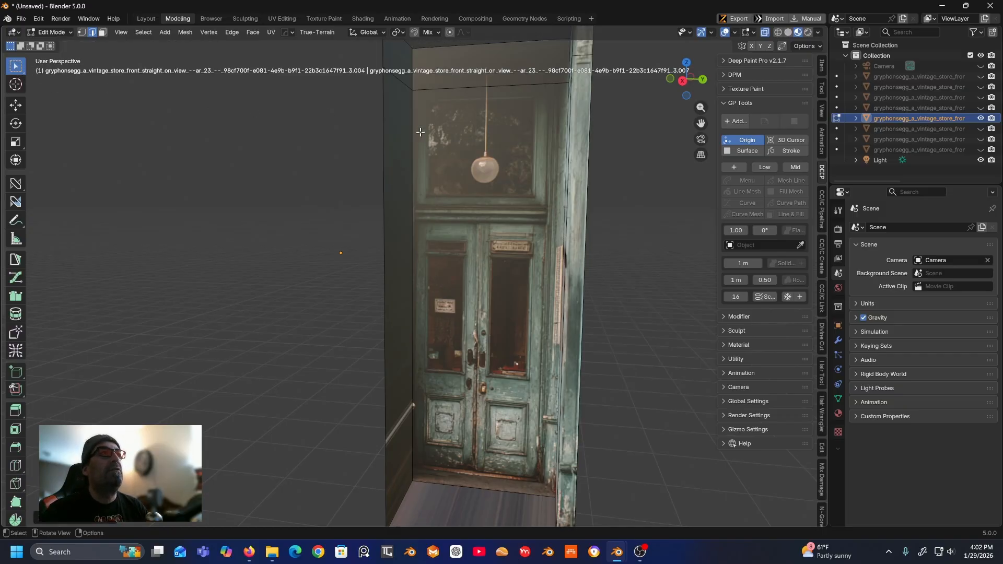
middle_click_drag(399, 376, 450, 380)
middle_click_drag(467, 389, 477, 328)
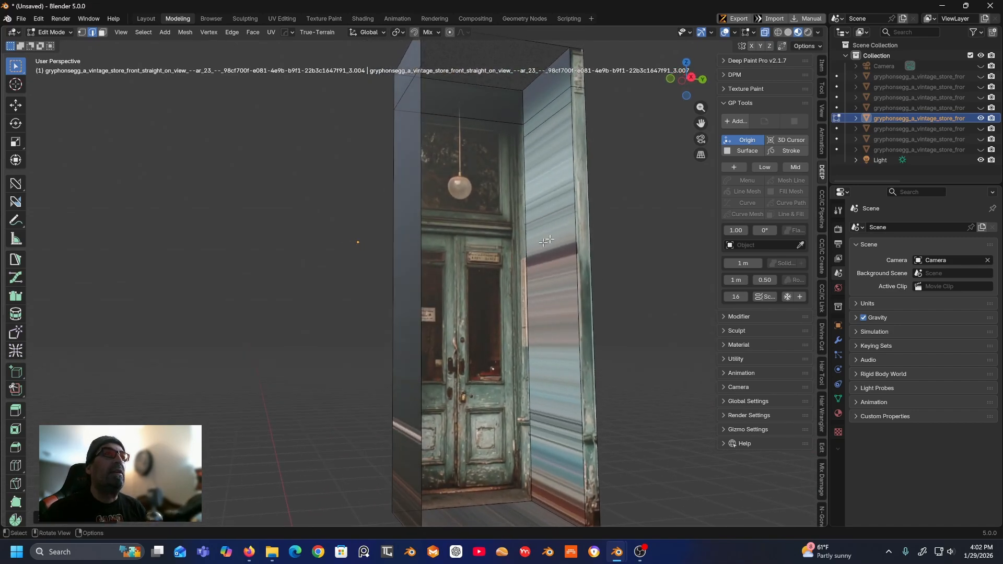
key("x")
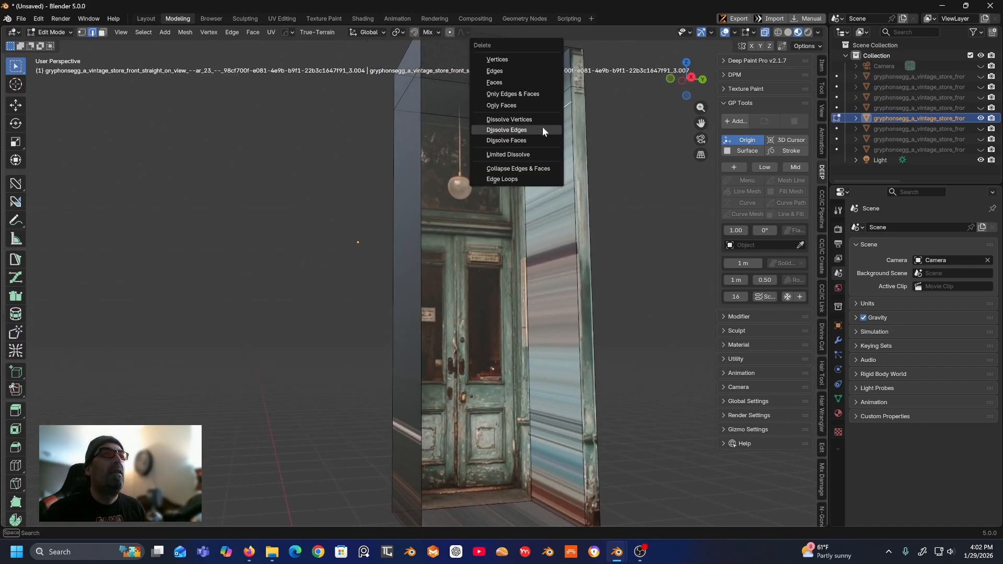
left_click(543, 129)
middle_click_drag(542, 128, 500, 179)
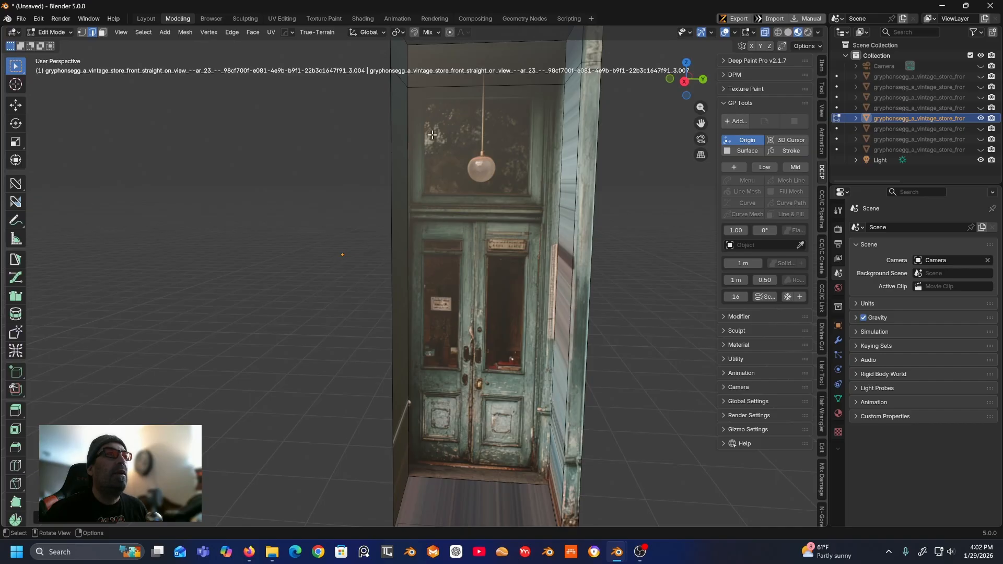
- Unhide all the hidden storefront sections, leaving the camera hidden
middle_click_drag(420, 208, 385, 206)
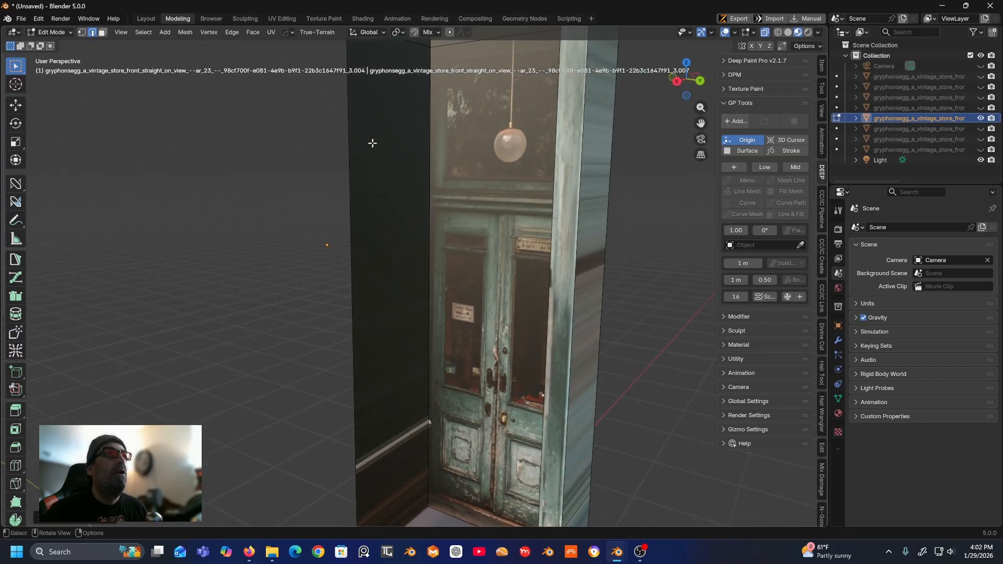
scroll(372, 144, "down", 3)
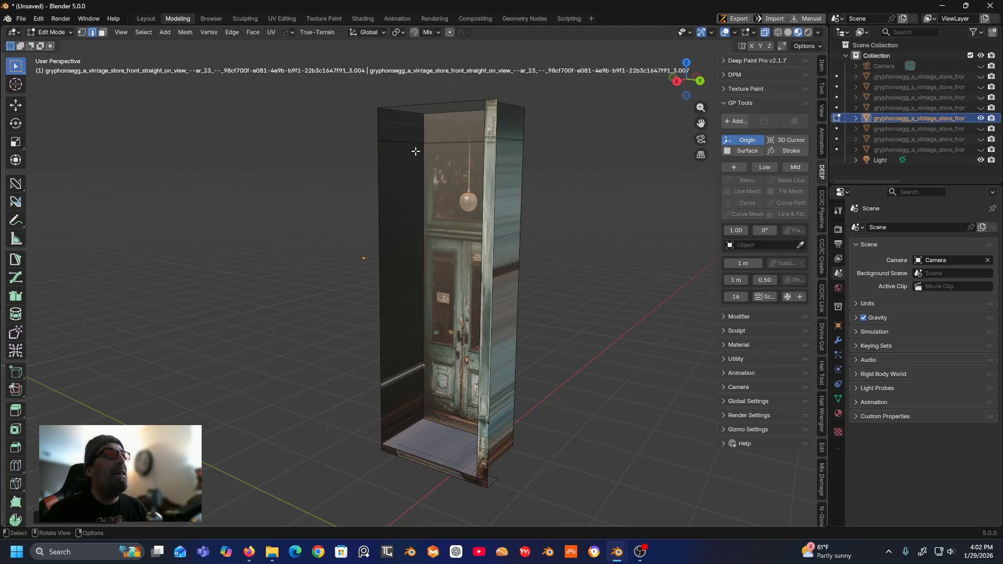
middle_click_drag(395, 157, 450, 123)
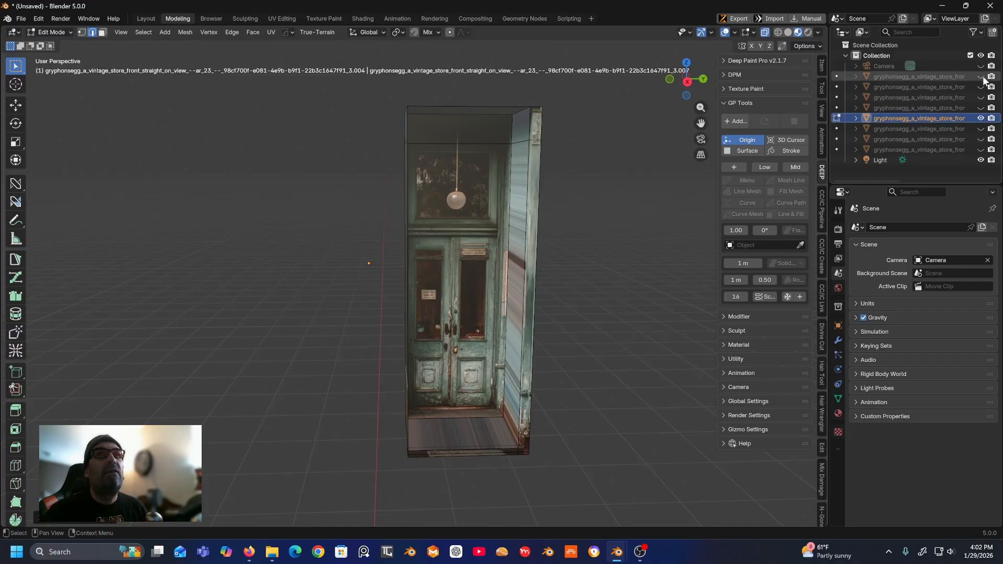
left_click_drag(982, 77, 981, 153)
middle_click_drag(543, 285, 465, 277)
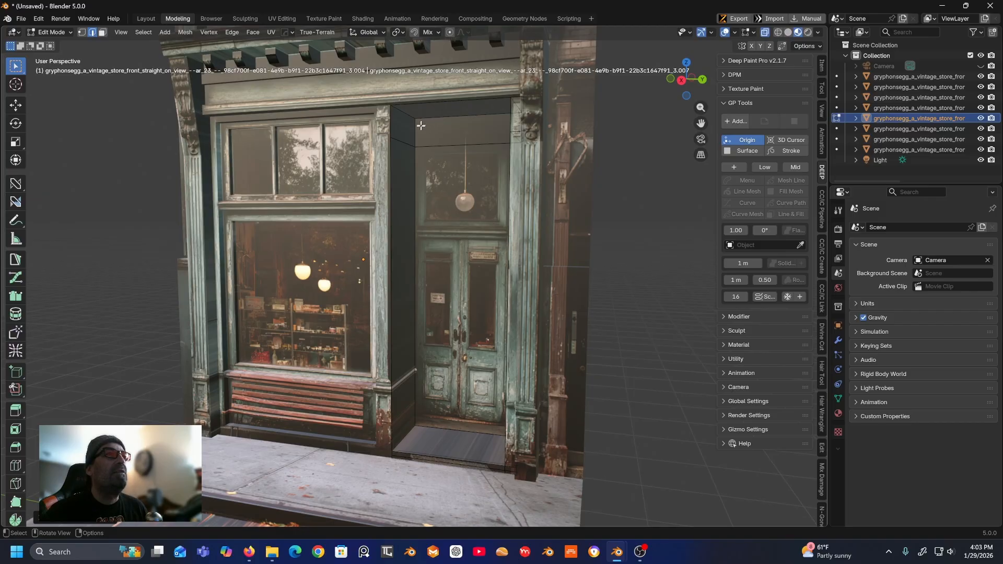
- Select the horizontal loop above the transom window and move it straight up to the top of the door opening
left_click(682, 81)
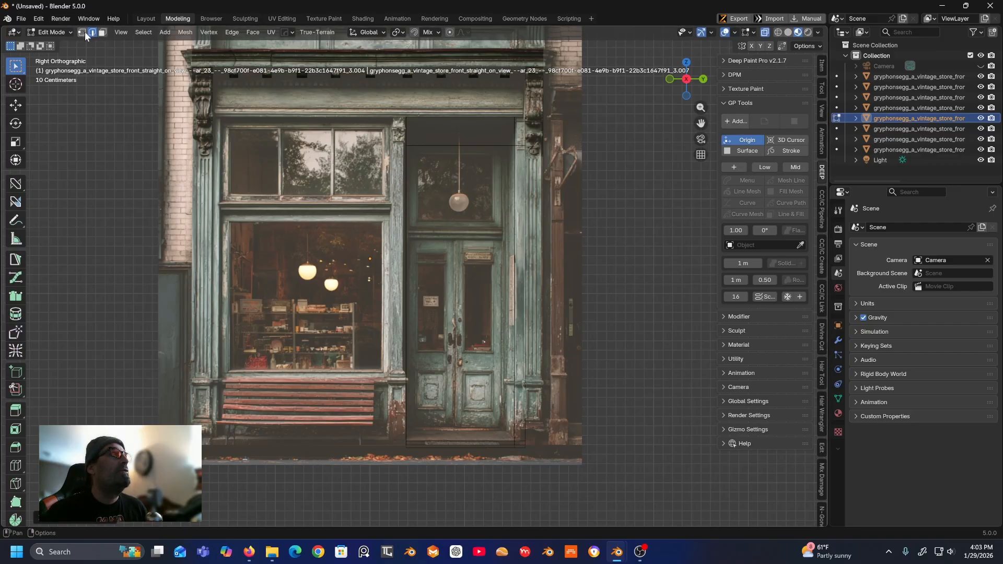
left_click(440, 145)
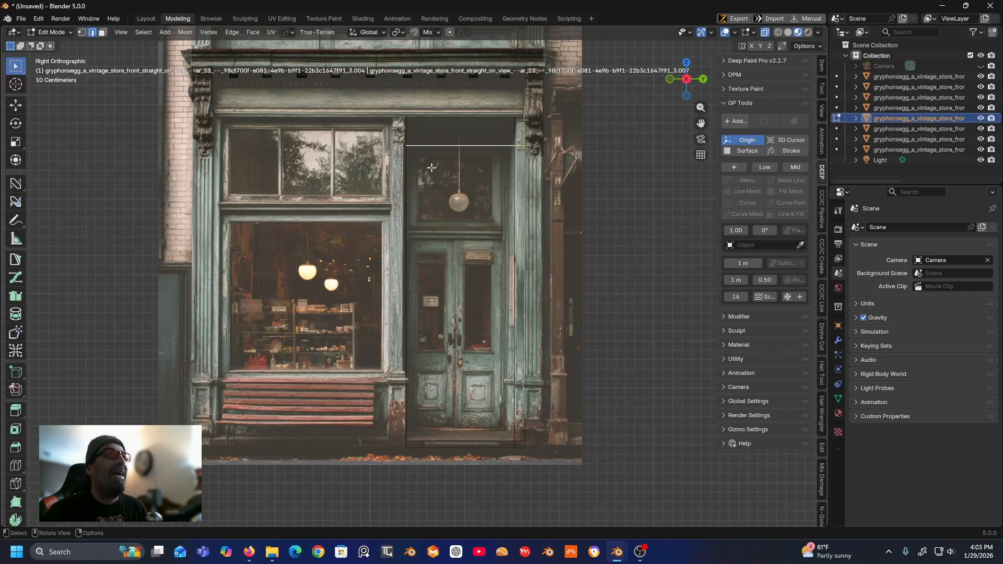
middle_click_drag(435, 161, 474, 168)
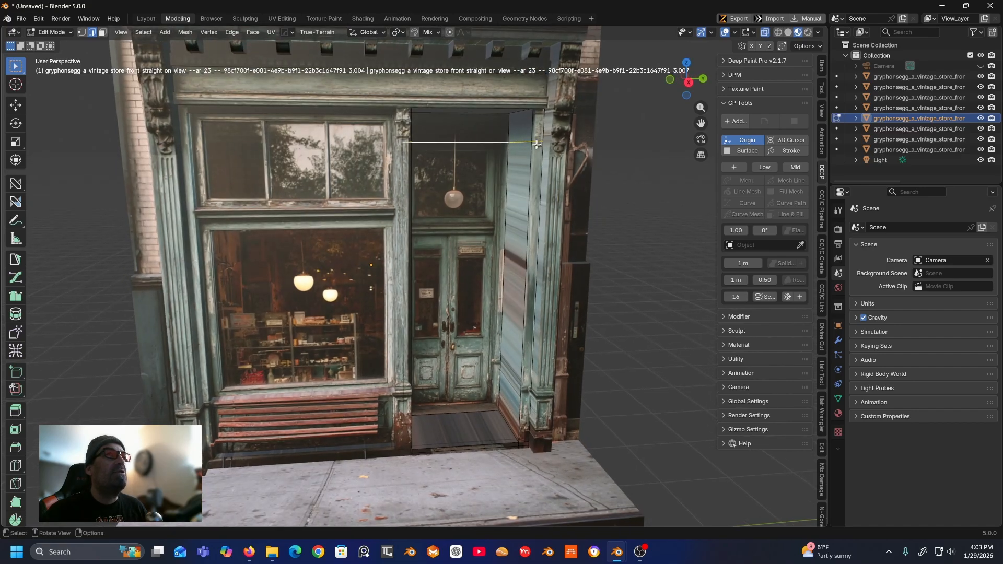
left_click(689, 82)
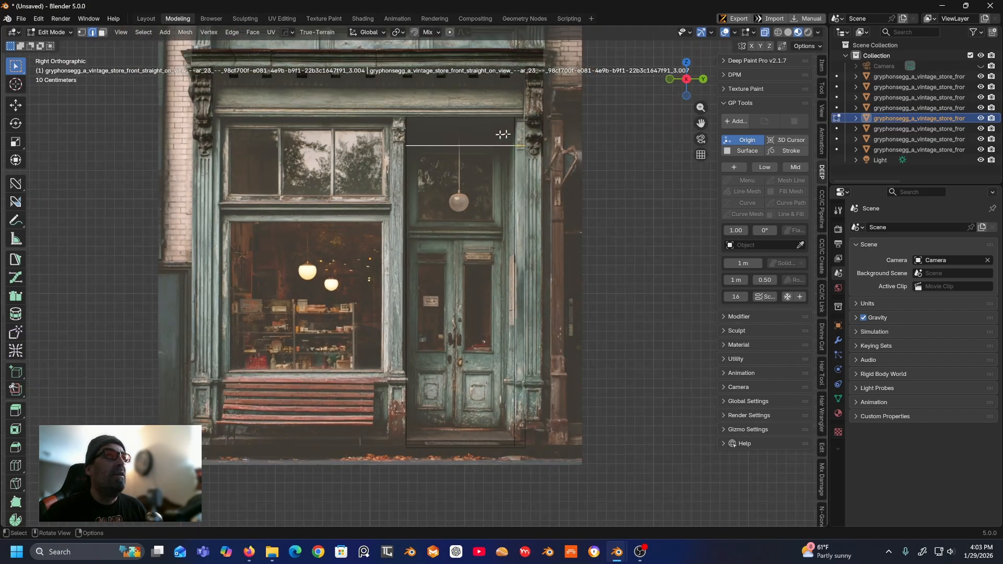
left_click(13, 107)
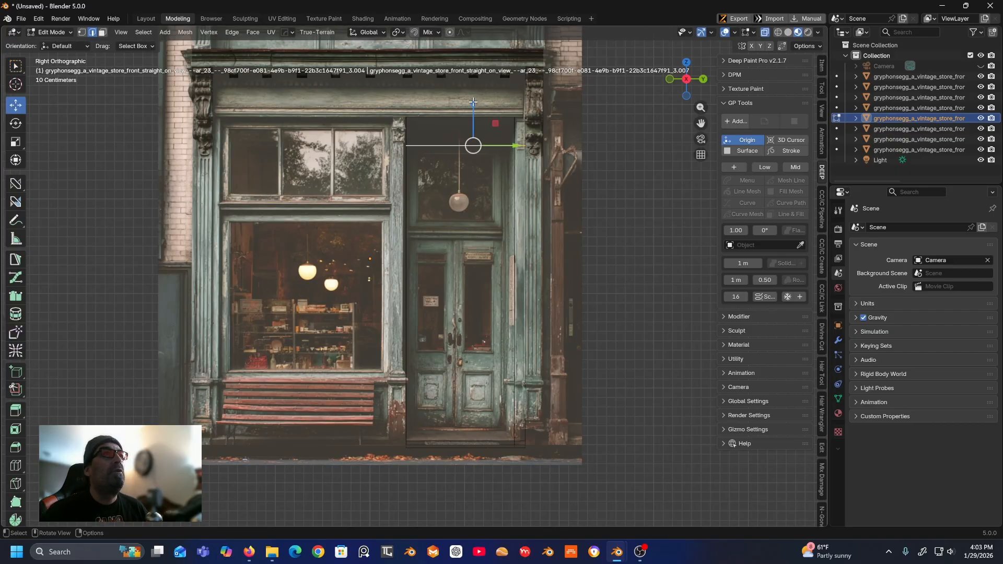
mouse_move(473, 102)
left_mouse_down()
mouse_move(475, 72)
mouse_move(471, 101)
left_mouse_up()
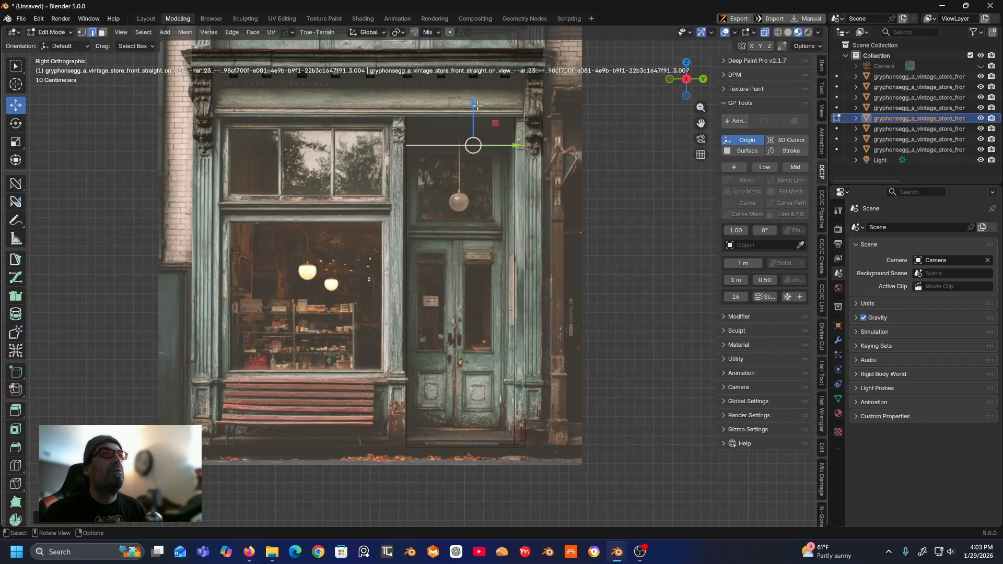
left_click_drag(474, 104, 476, 78)
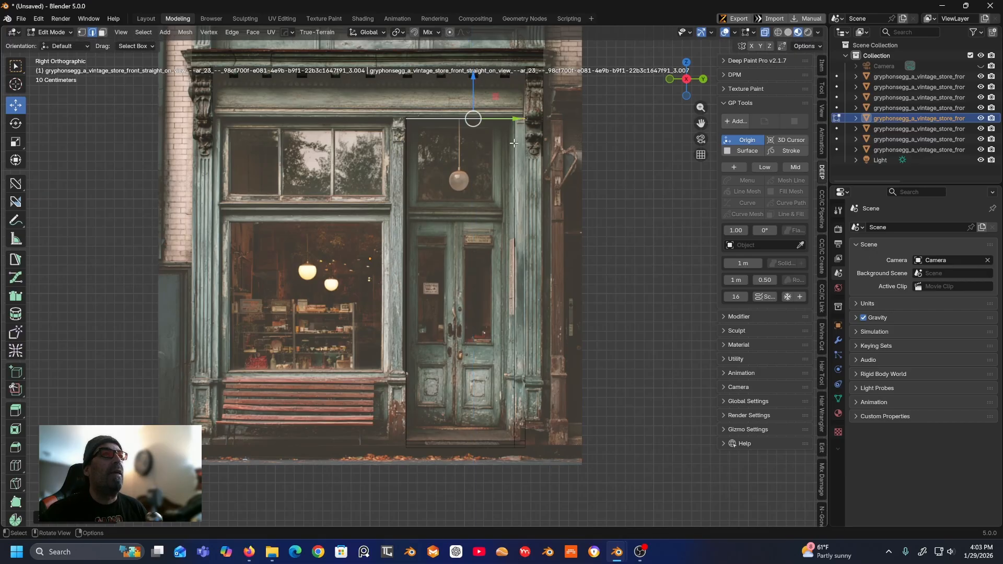
middle_click_drag(475, 78, 548, 124)
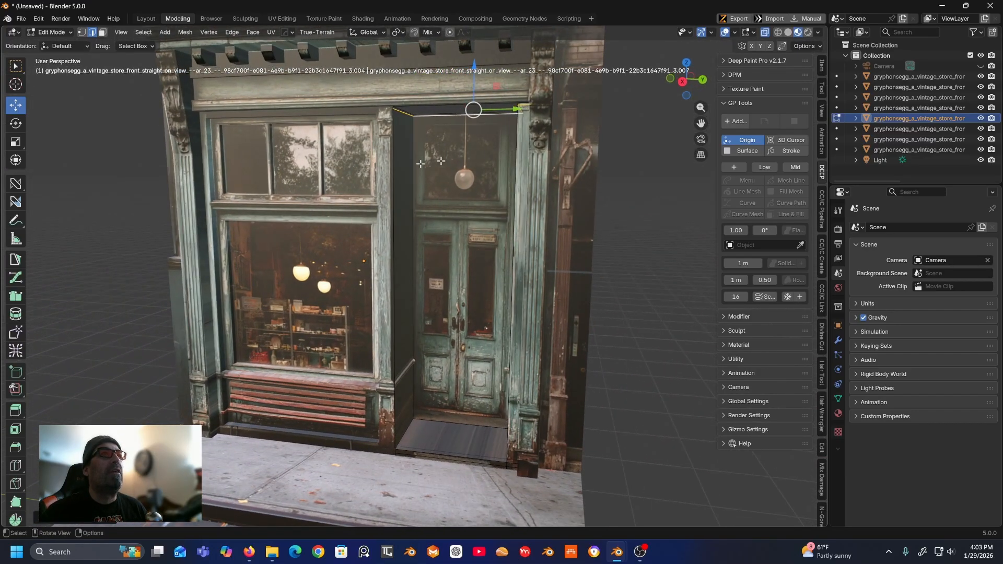
- Nudge the selected top loop vertically in the right orthographic view to align it with the top of the door opening, and deselect it
left_click(682, 81)
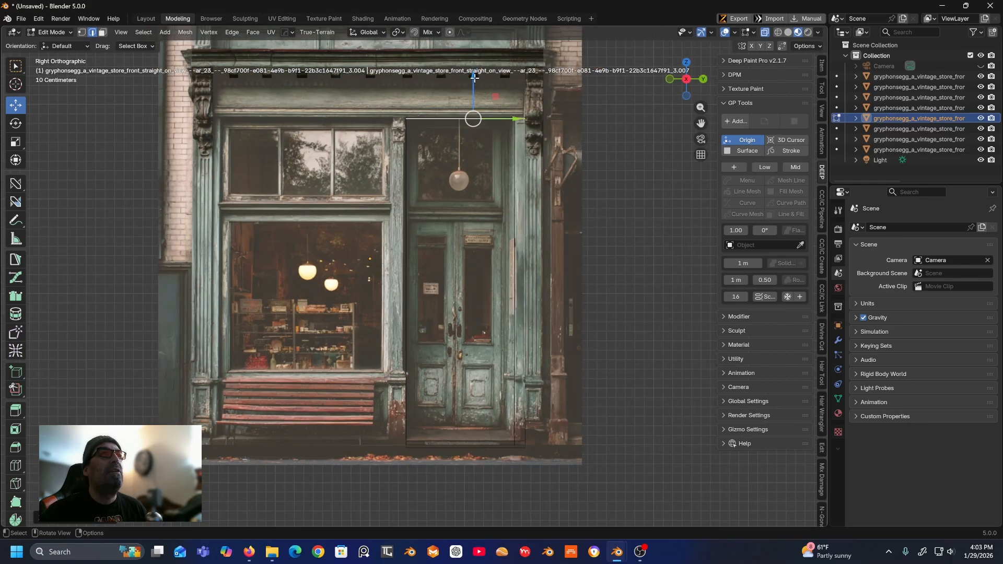
left_click_drag(474, 76, 475, 77)
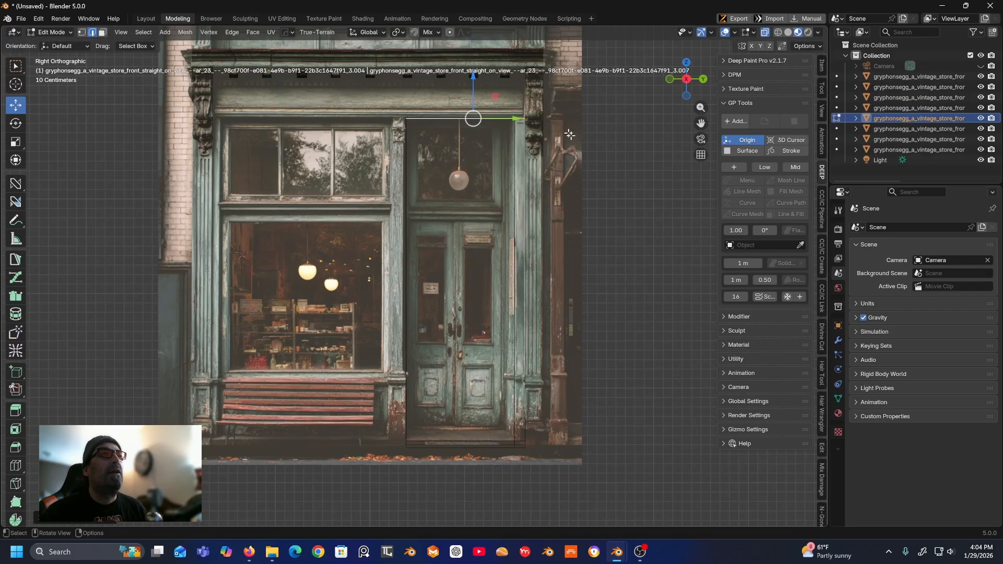
left_click(622, 185)
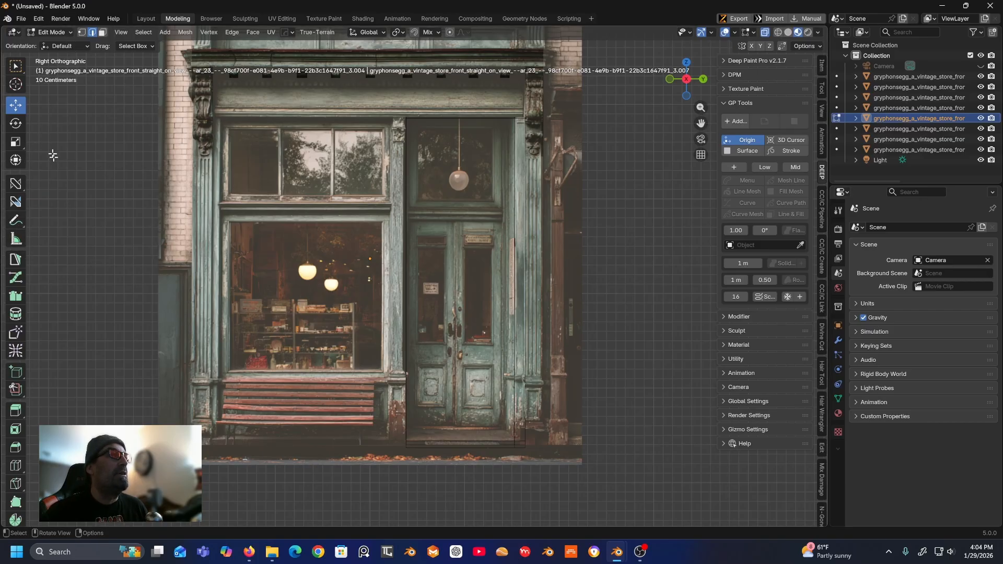
- Select the ceiling, left inner wall and floor faces of the door recess
left_click(16, 465)
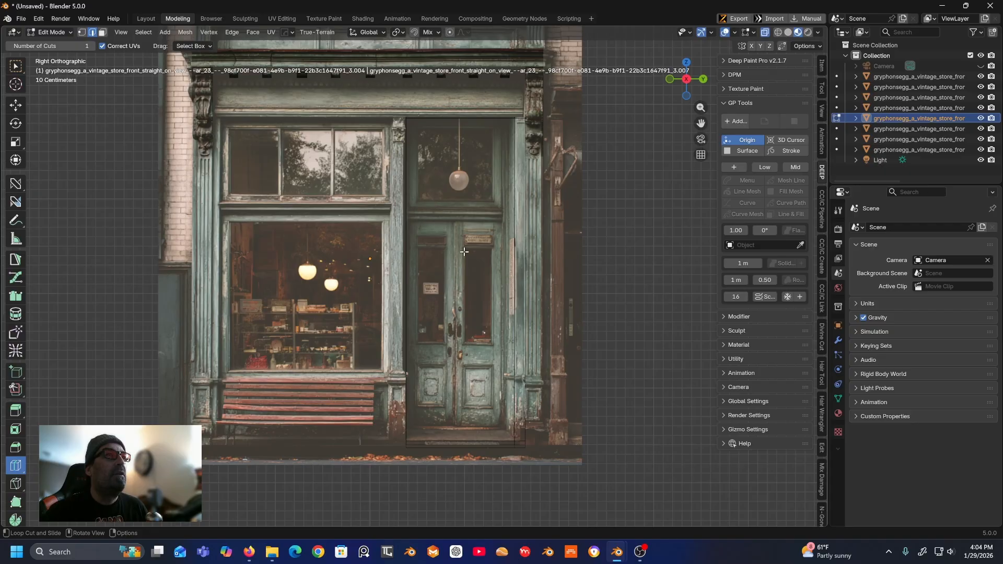
middle_click_drag(506, 275, 395, 230)
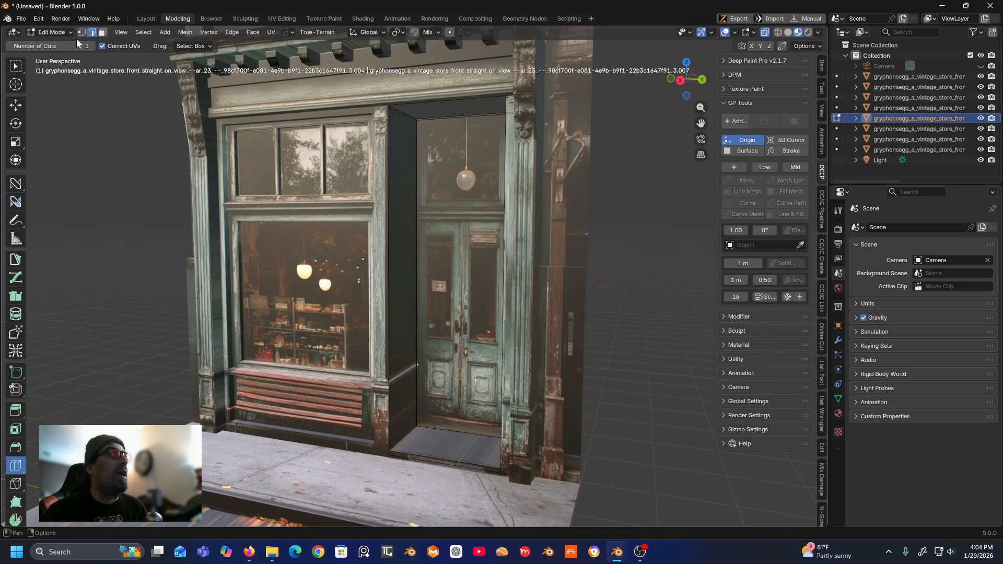
left_click(102, 32)
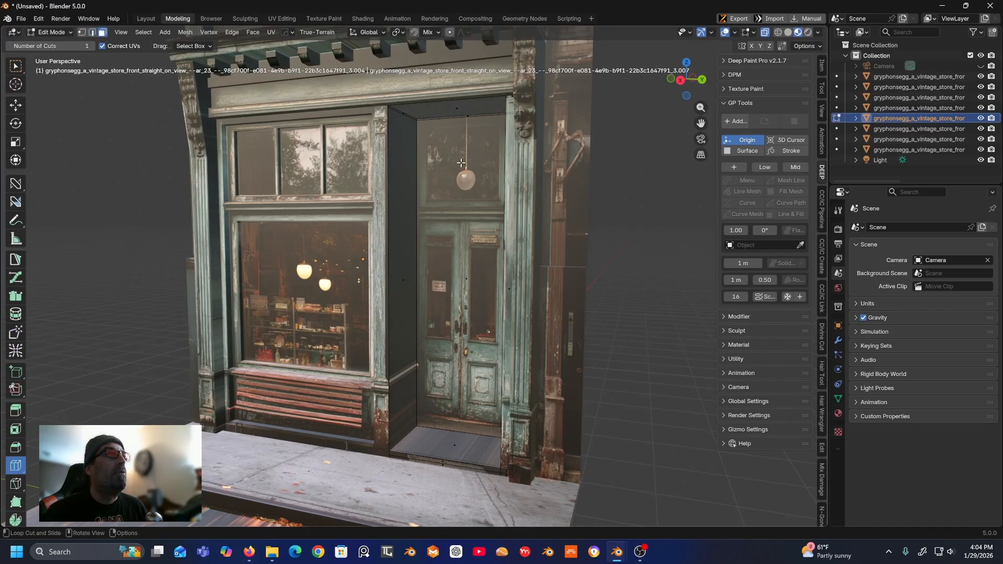
left_click(449, 106)
key("w")
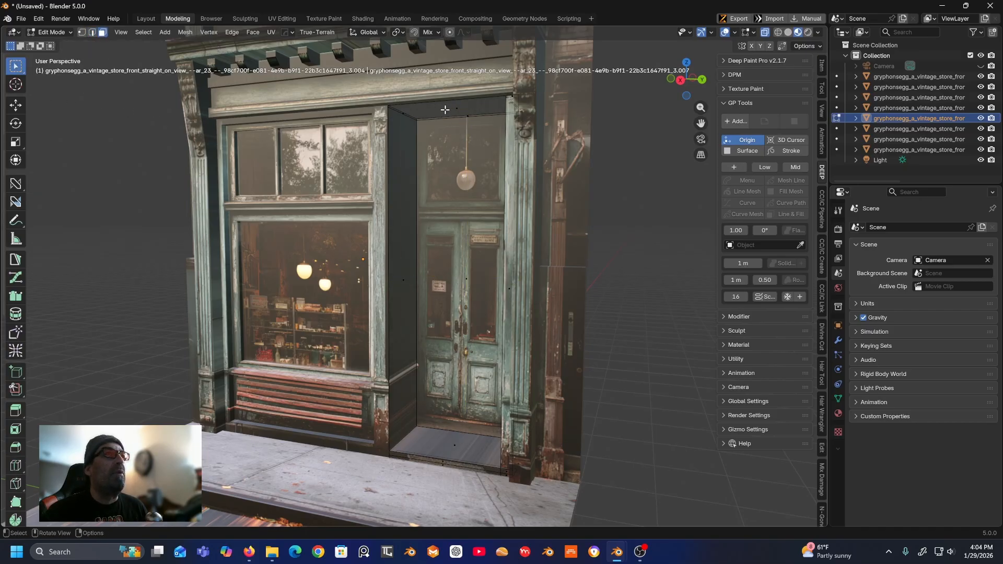
left_click(445, 110)
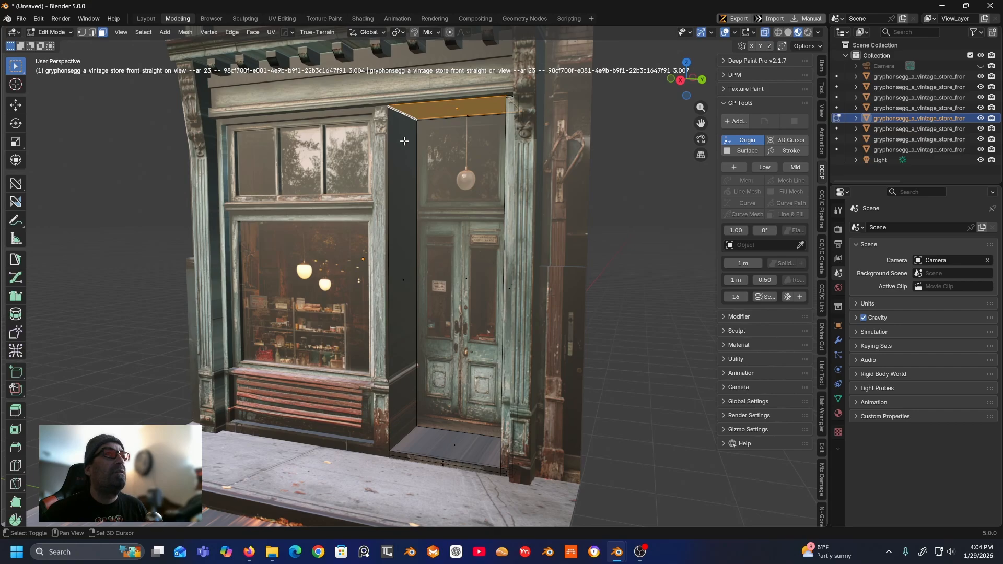
left_click(404, 284, "shift")
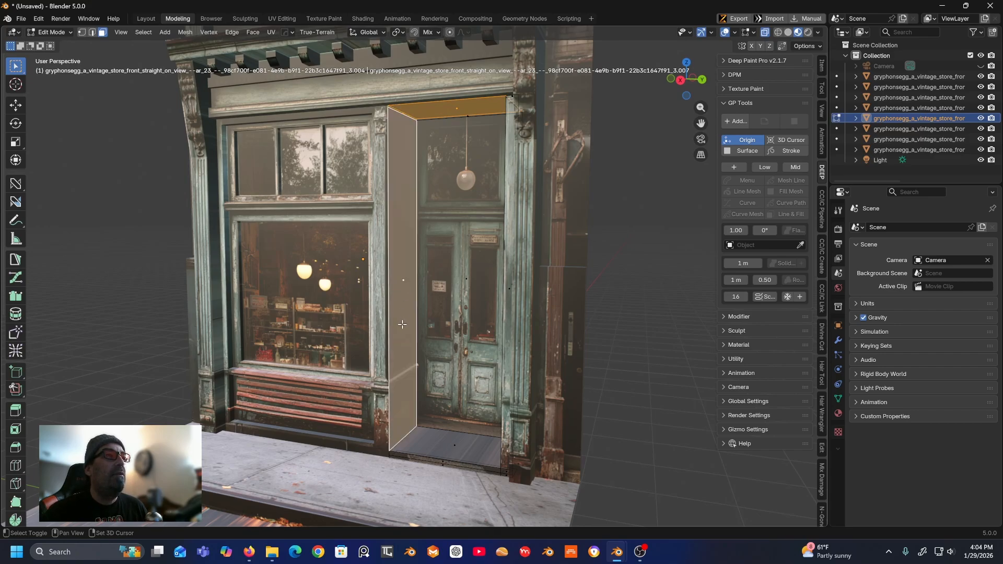
middle_click_drag(404, 284, 445, 416)
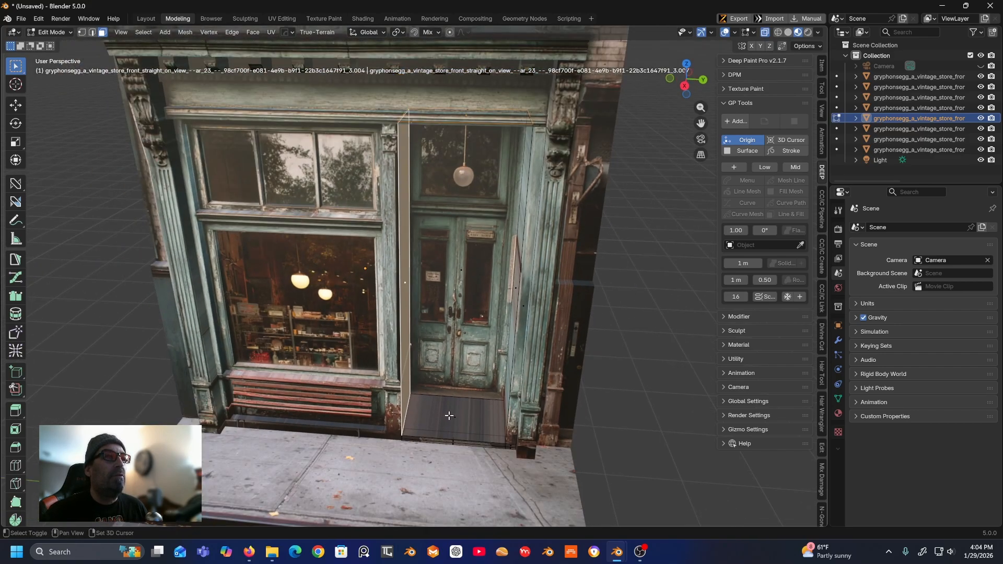
left_click(449, 416, "shift")
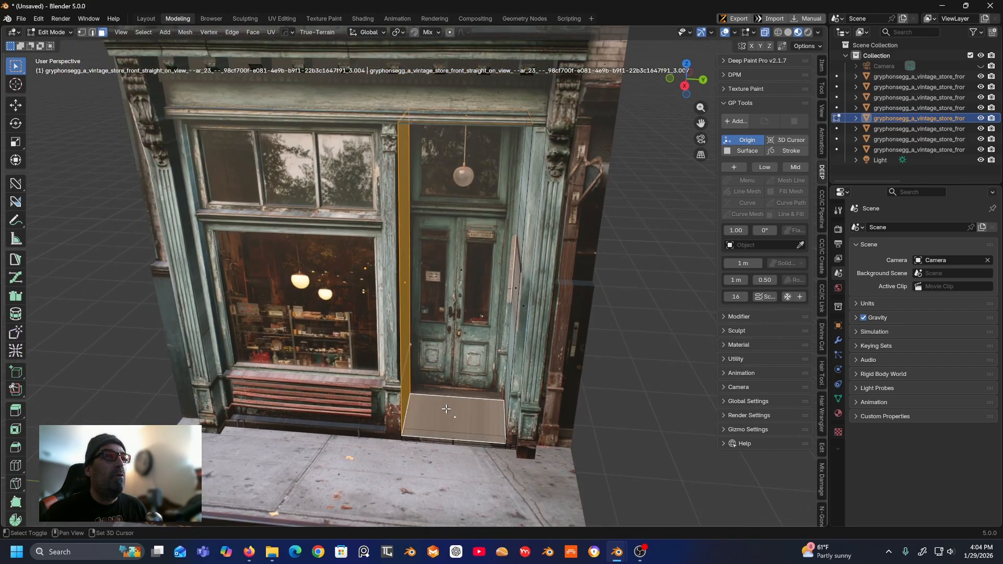
- Hide all the other storefront sections, leaving only the door section visible
left_click(980, 129)
left_click(981, 139)
left_click(981, 149)
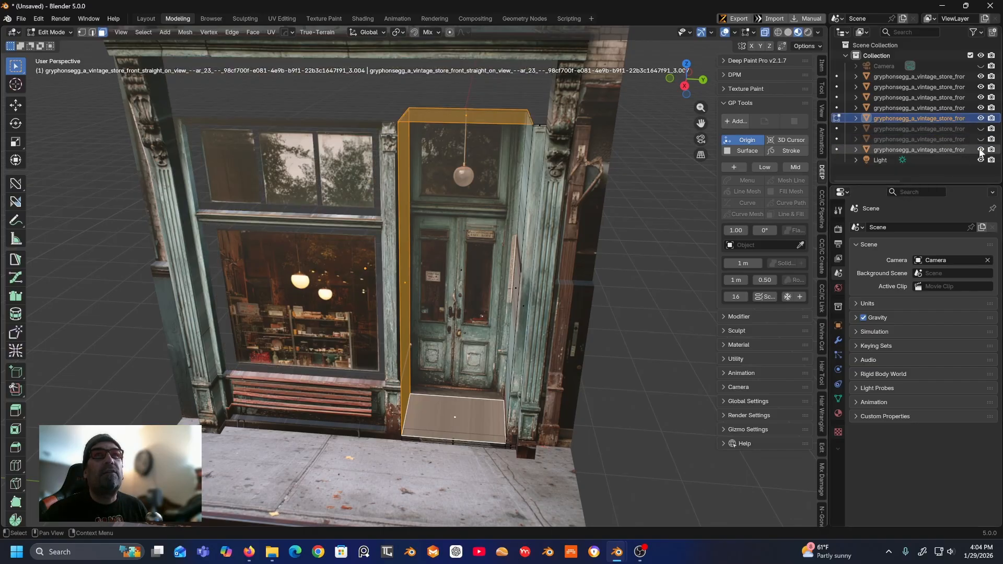
left_click(980, 108)
left_click(981, 97)
left_click(981, 87)
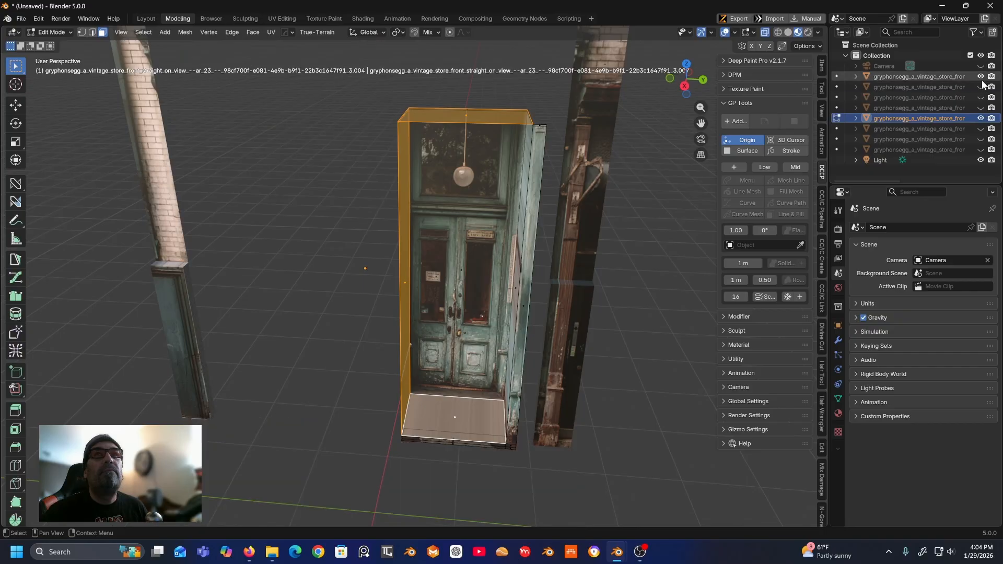
left_click(981, 76)
- Add the right inner wall, front pillar and threshold faces to the selection and separate the whole recess from the door face
middle_click_drag(679, 192, 662, 172)
left_click_drag(504, 112, 544, 155)
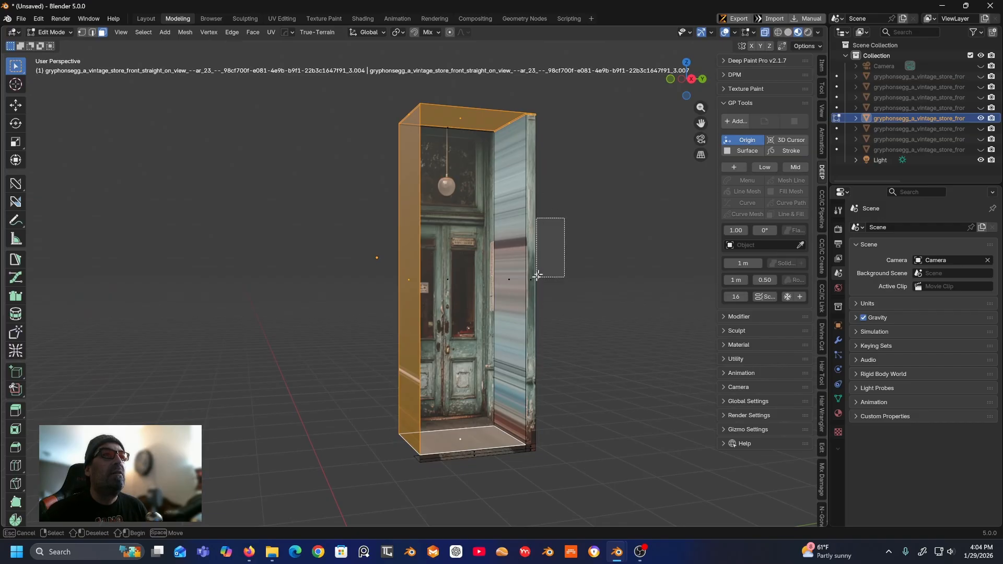
left_click(507, 304, "shift")
left_click_drag(553, 441, 365, 485)
middle_click_drag(366, 485, 427, 309)
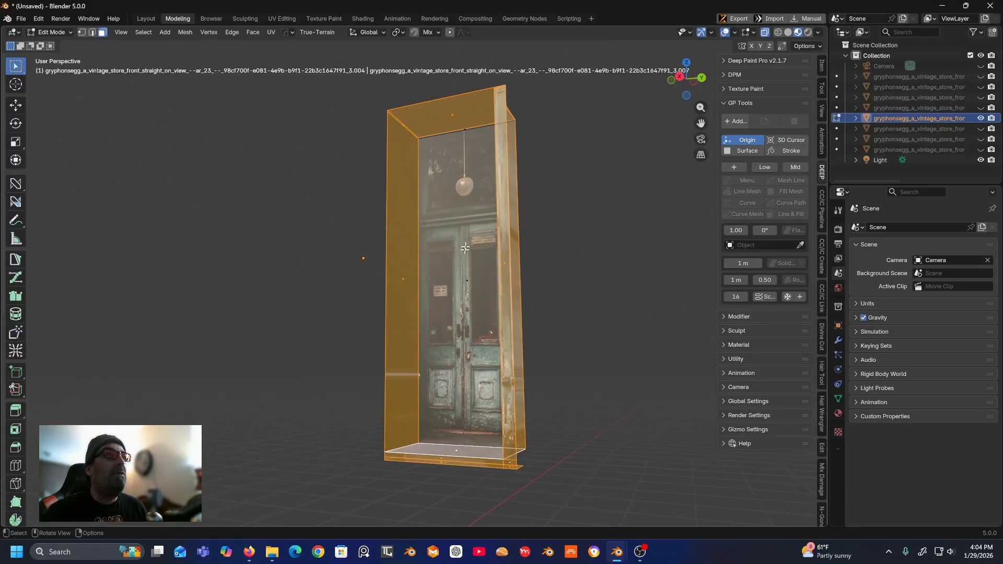
scroll(468, 202, "up", 2)
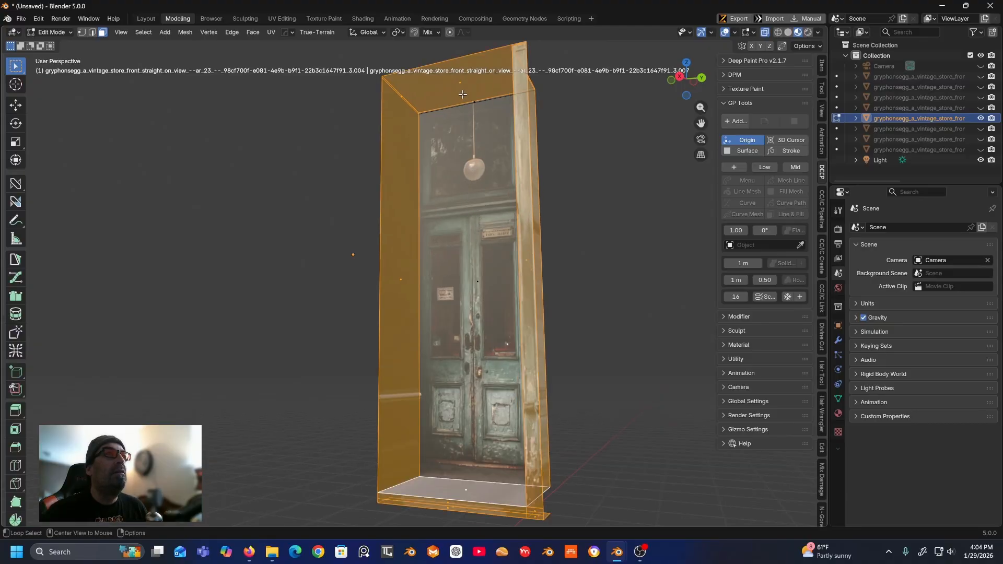
mouse_move(465, 99)
middle_mouse_down("alt")
mouse_move(461, 147)
mouse_move(454, 90)
middle_mouse_up("alt")
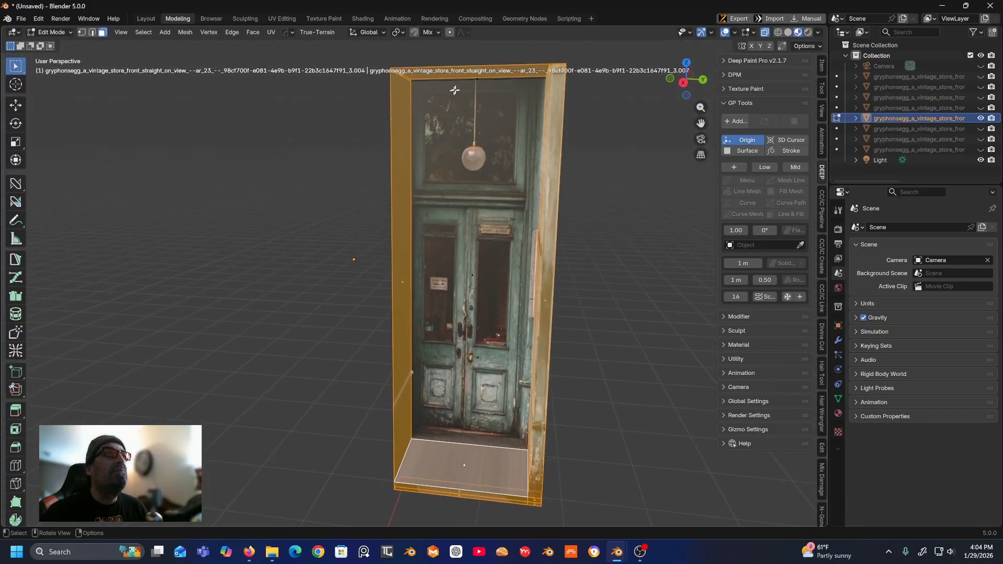
right_click(475, 137)
mouse_move(450, 302)
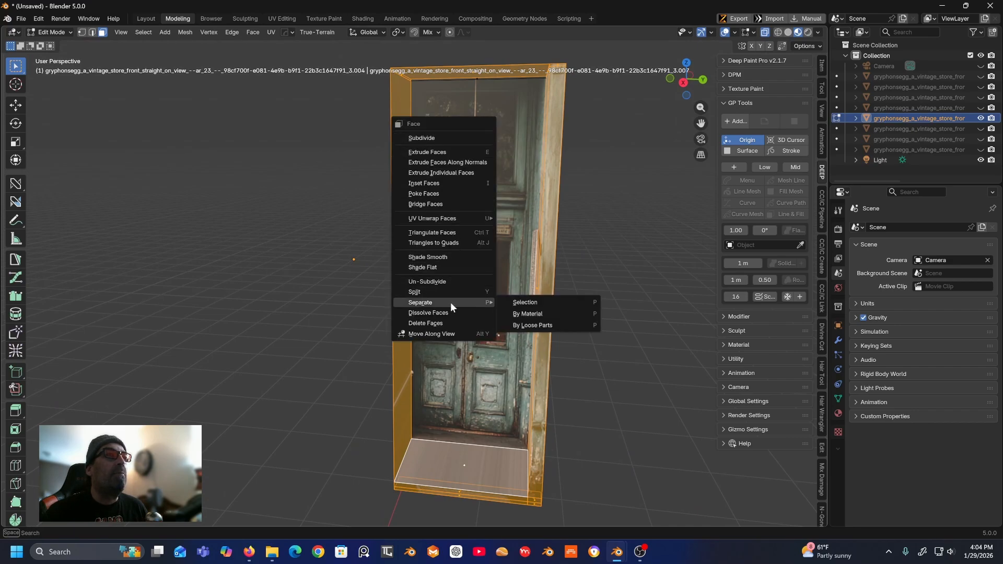
left_click(513, 302)
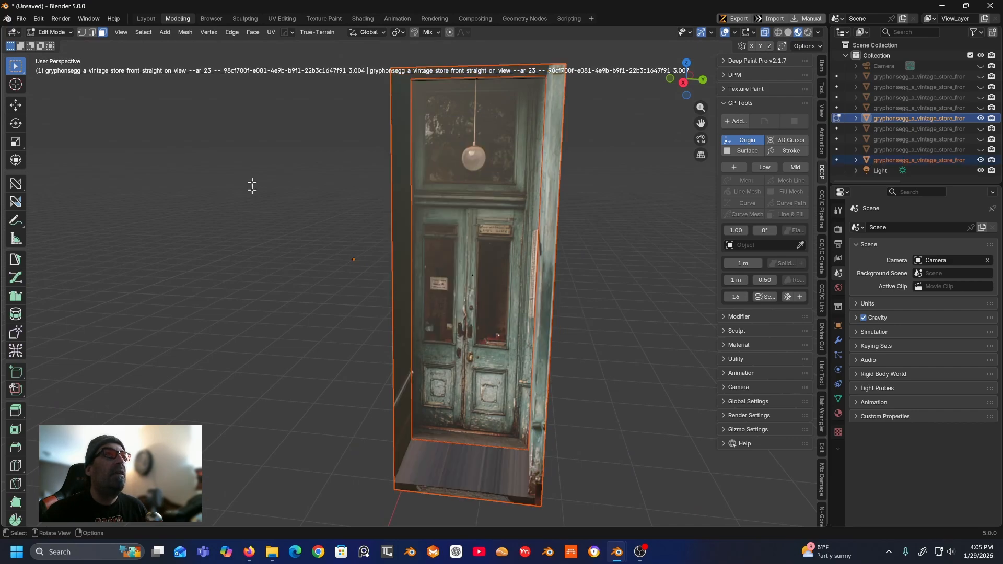
- Hide the separated recess object in Object Mode and open the remaining door face in Edit Mode
left_click(58, 31)
left_click(58, 42)
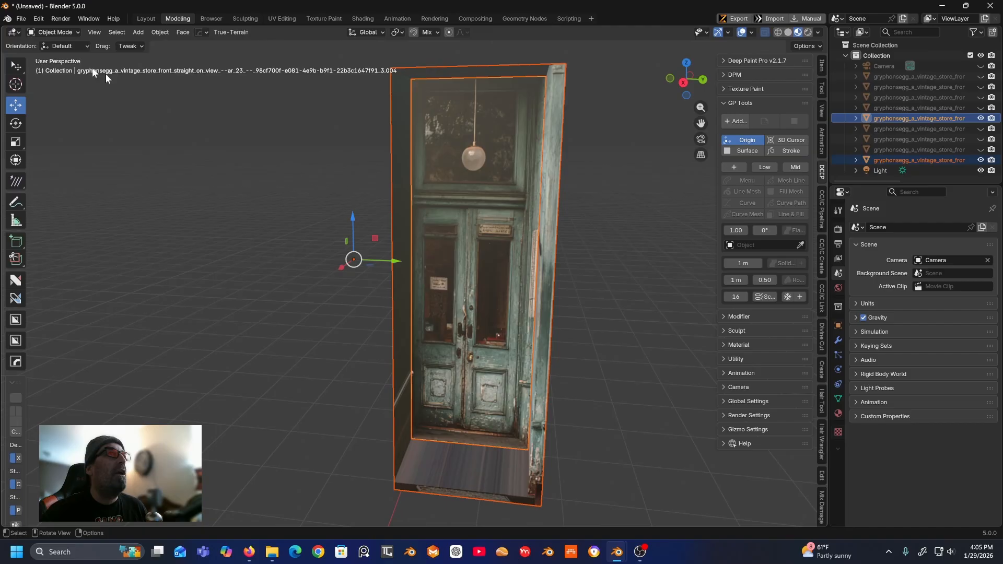
left_click(400, 133)
key("h")
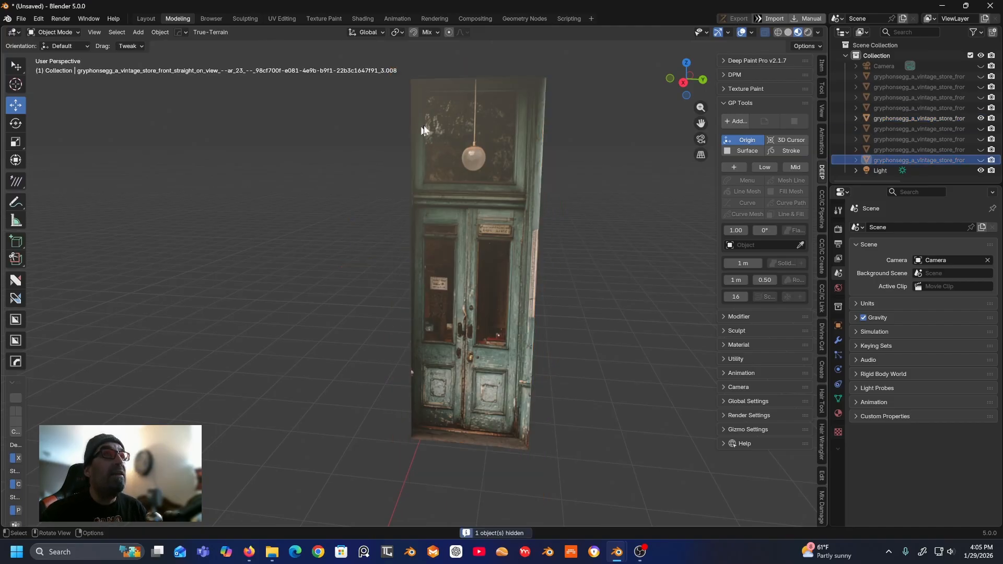
left_click(462, 132)
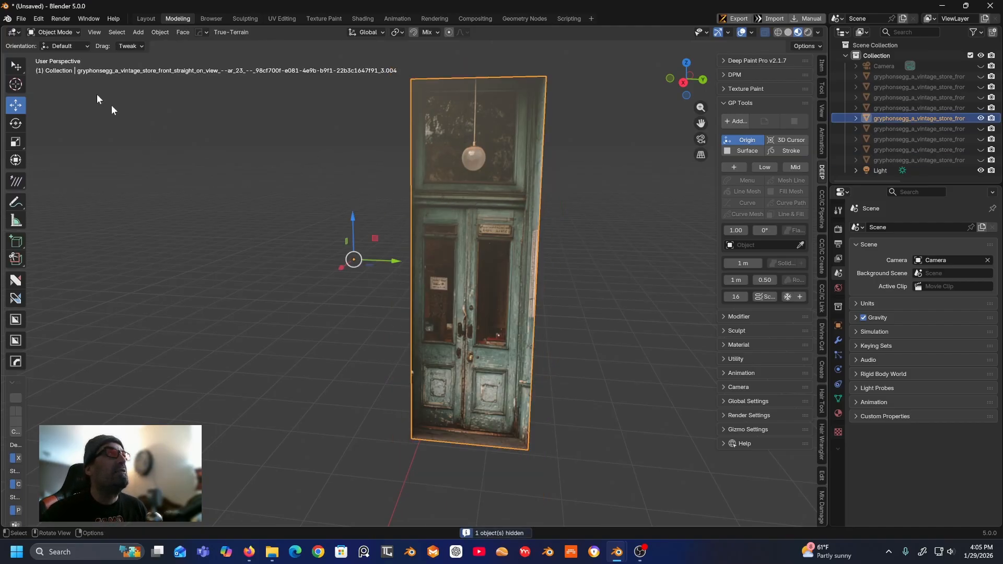
left_click(66, 33)
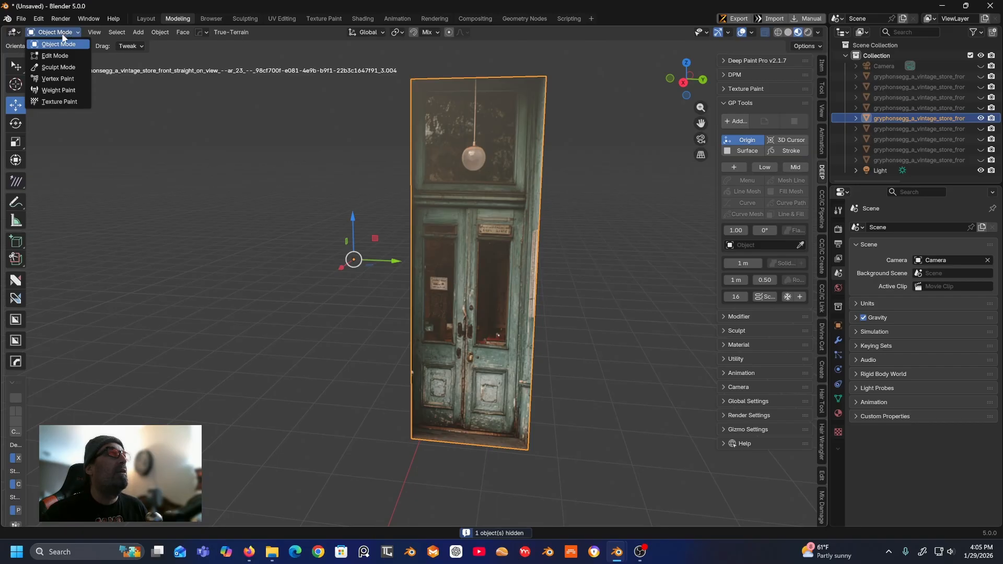
left_click(58, 55)
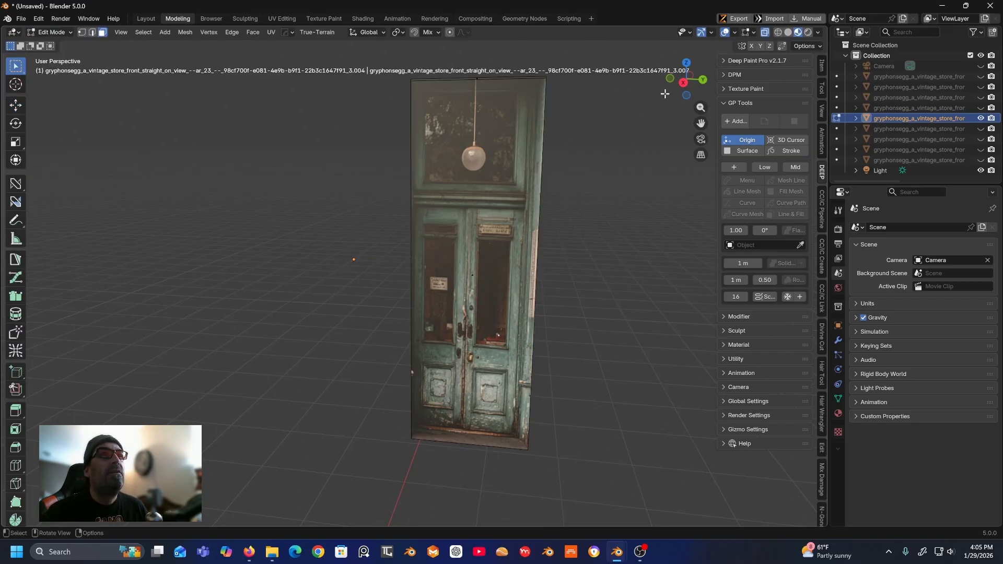
- Add a horizontal loop cut across the door face at the bottom edge of the double doors, just above the threshold
left_click(682, 82)
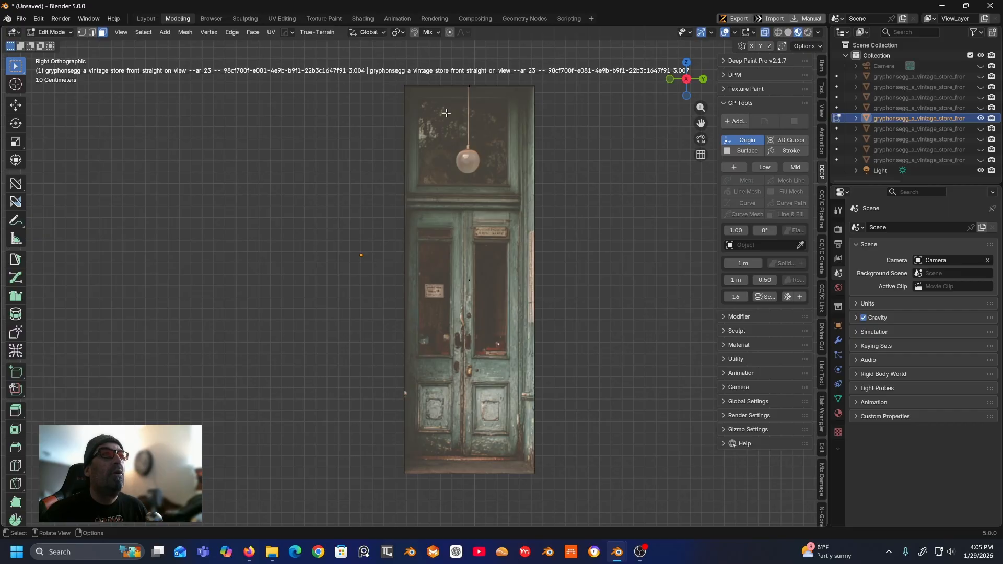
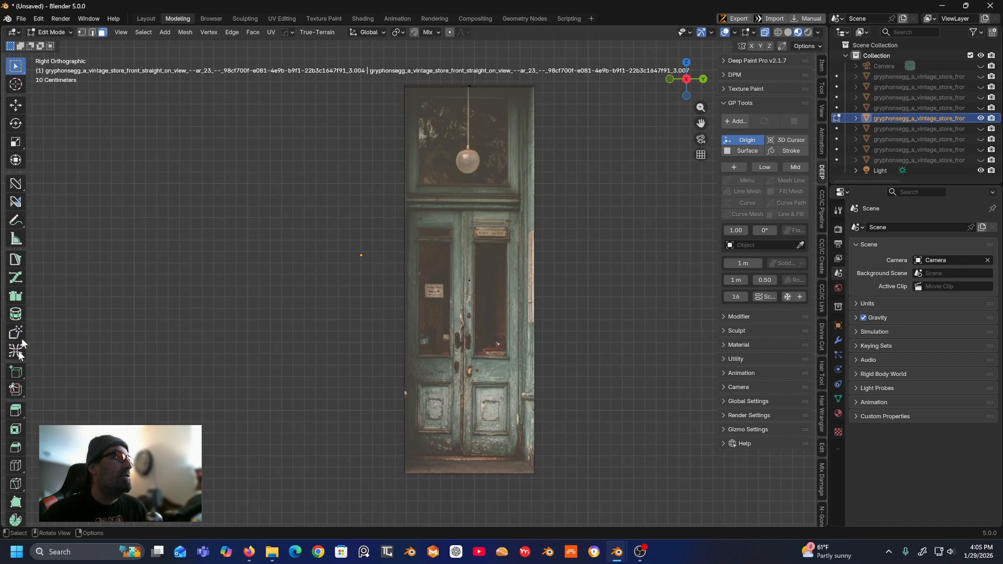
left_click(16, 465)
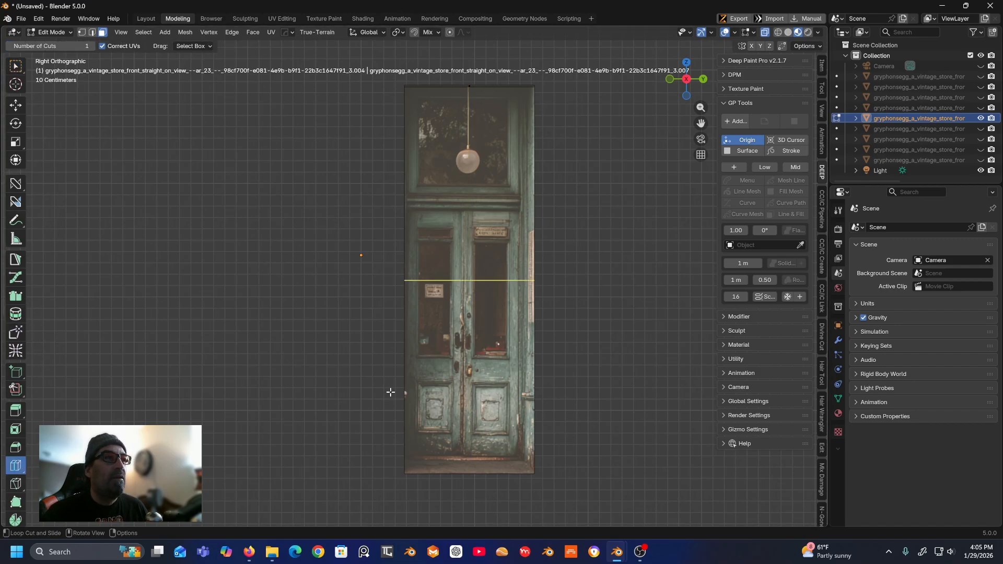
left_click(402, 327)
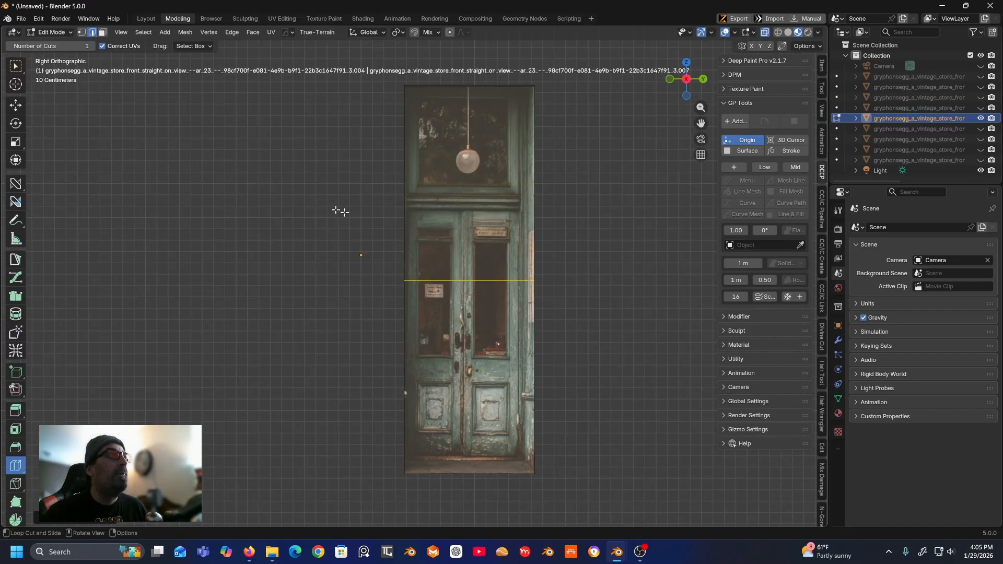
key("3")
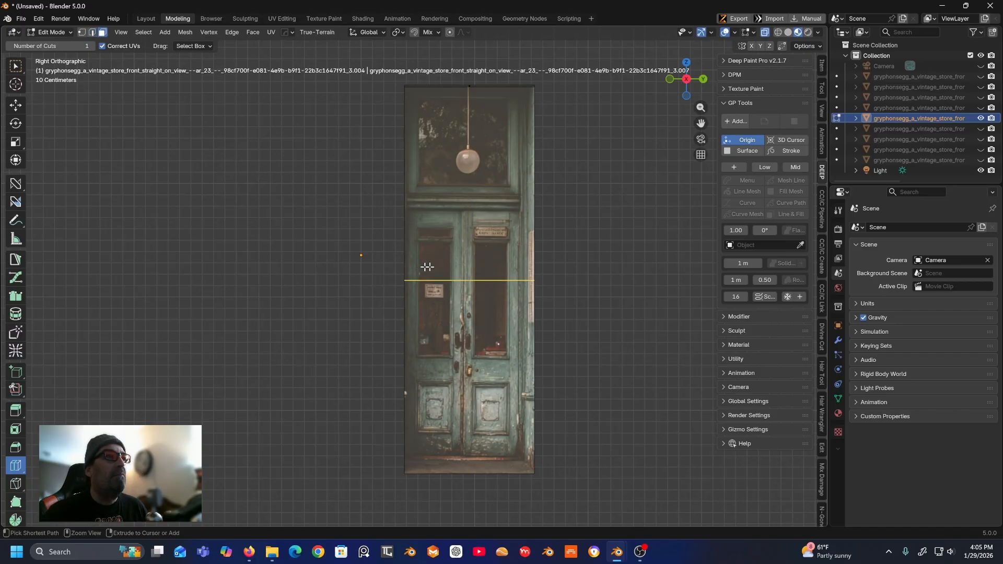
left_click_drag(409, 281, 389, 461)
middle_click_drag(389, 461, 477, 464)
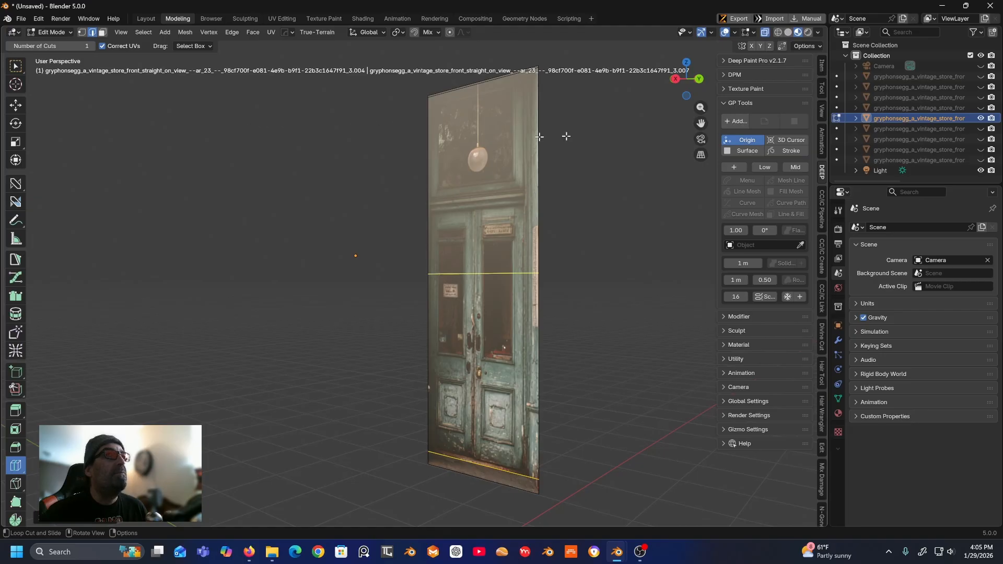
- Unhide all the storefront sections around the door, including the separated recess, and keep the camera hidden
left_click(980, 129)
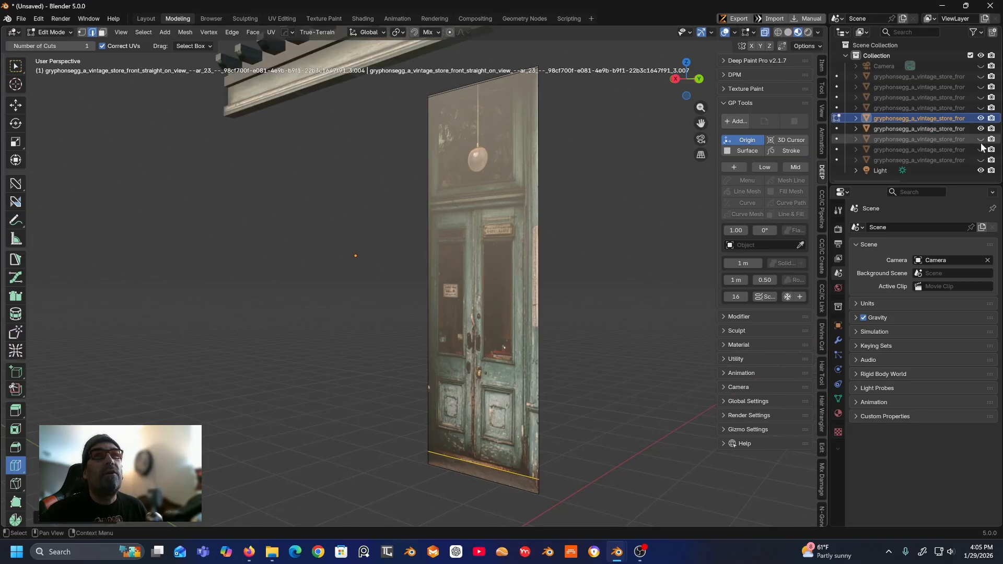
left_click(981, 139)
left_click(981, 149)
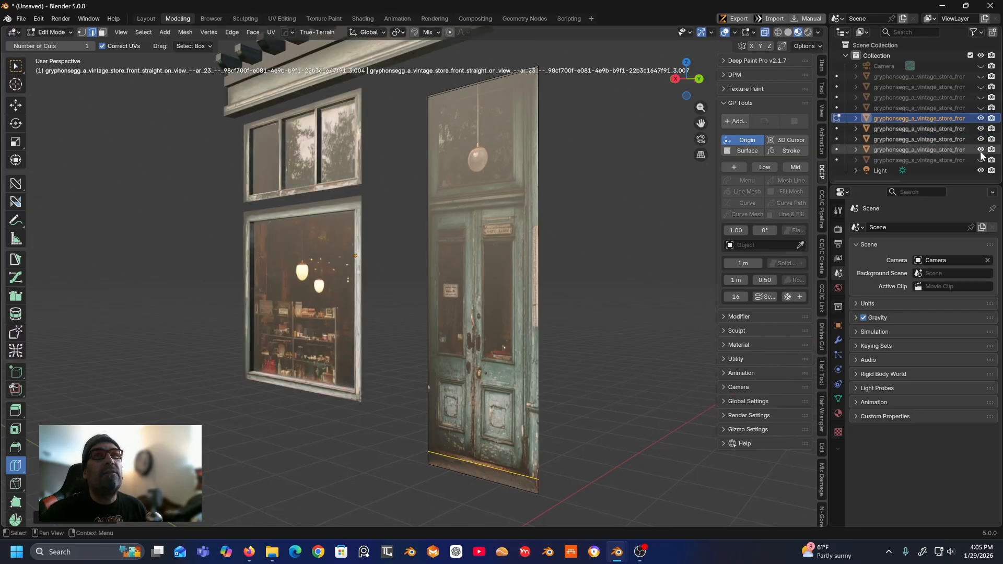
left_click(981, 108)
left_click(981, 97)
left_click(981, 87)
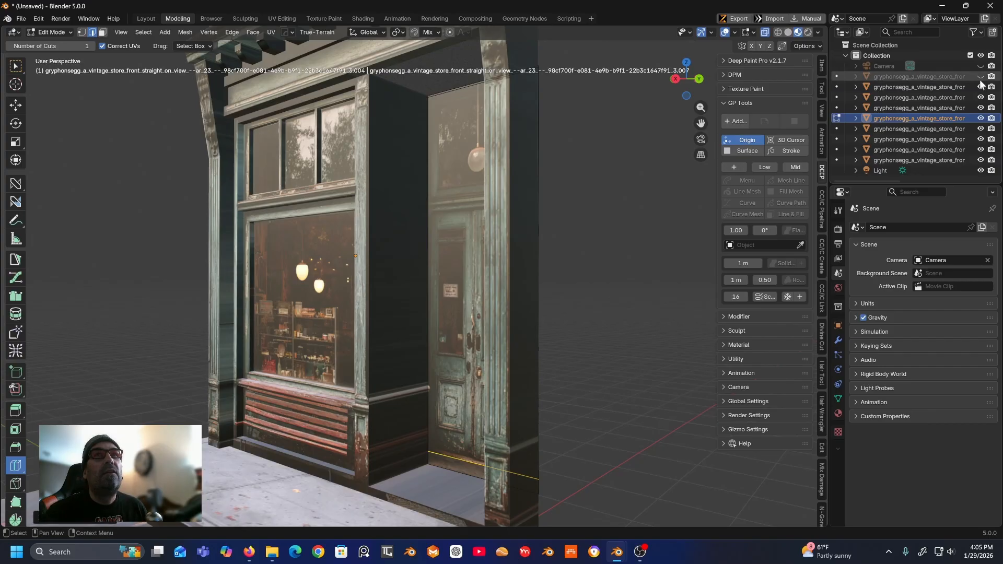
left_click(981, 76)
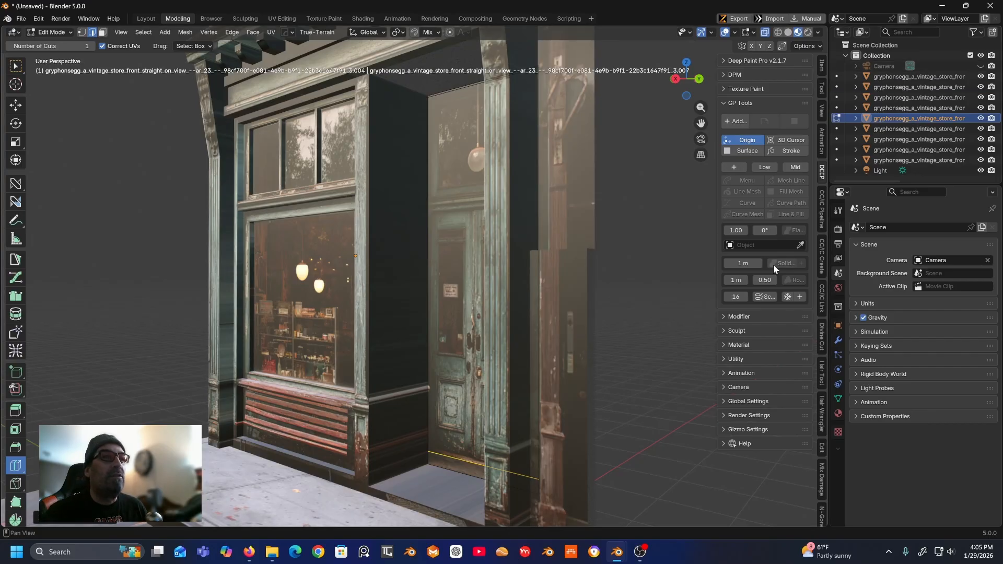
middle_click_drag(511, 375, 461, 475)
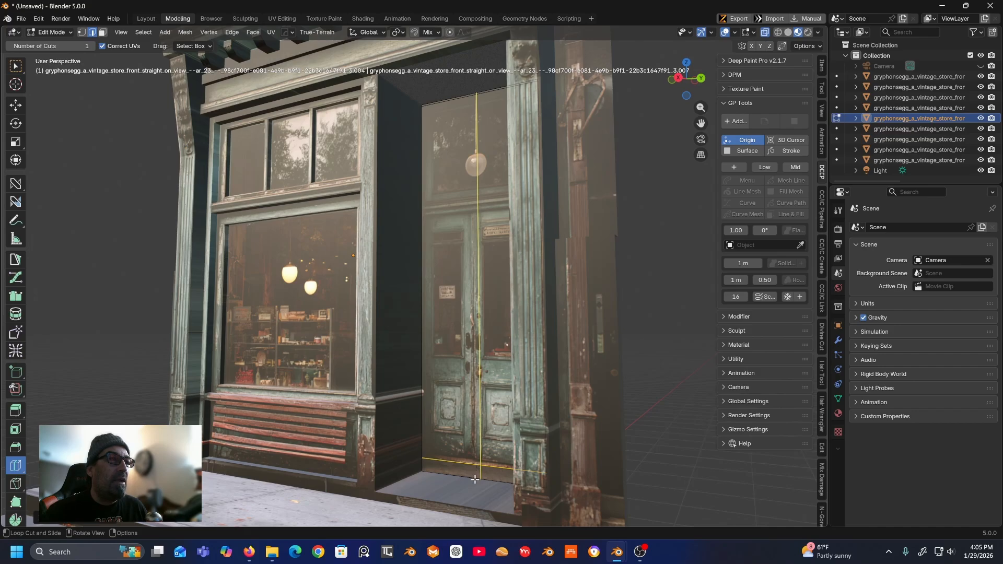
- Select the vertices of the loop cut at the door's bottom edge and lower them vertically to meet the recess floor
mouse_move(448, 497)
middle_mouse_down()
mouse_move(406, 477)
mouse_move(412, 488)
mouse_move(452, 483)
middle_mouse_up()
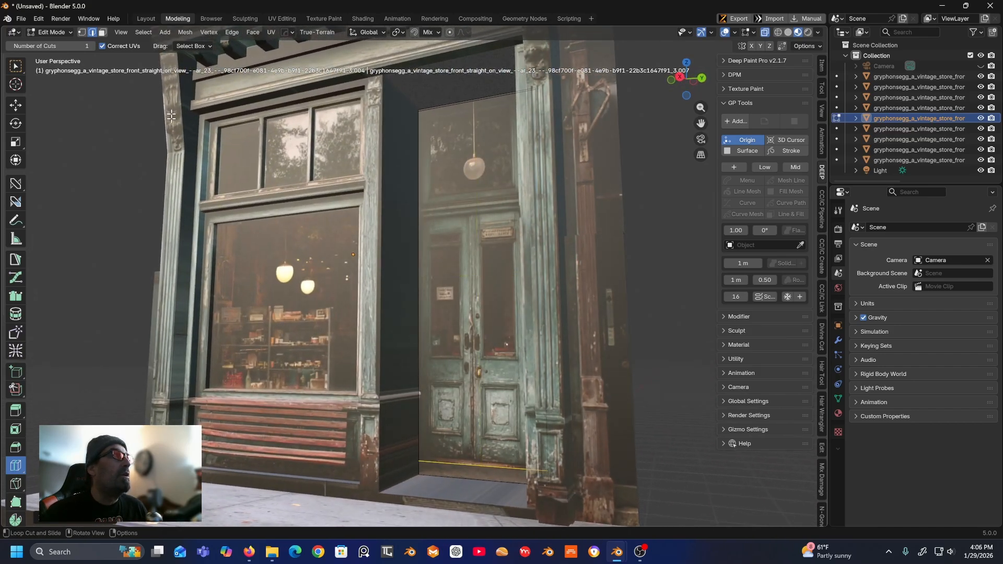
left_click(84, 33)
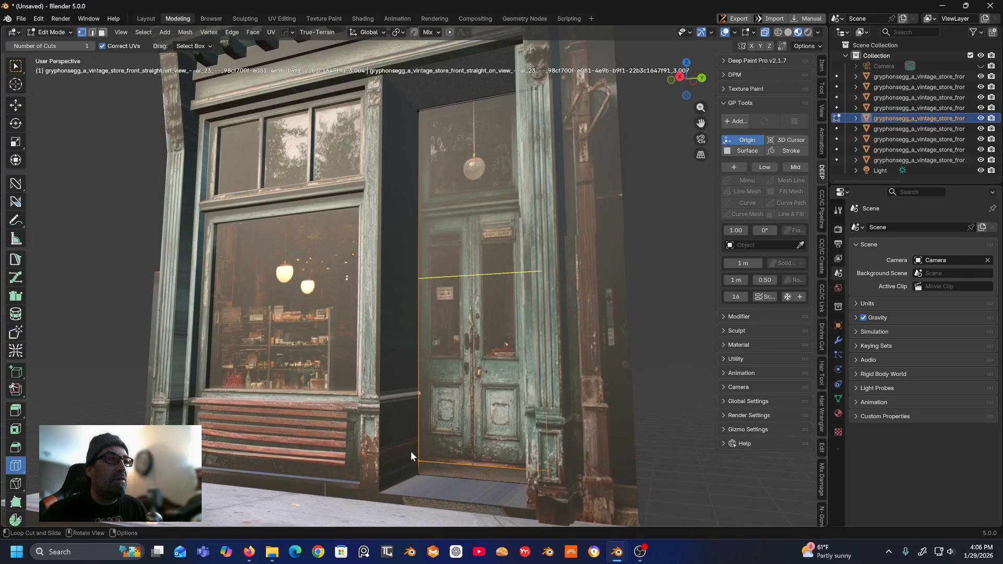
left_click_drag(412, 452, 572, 473)
key("ctrl+z")
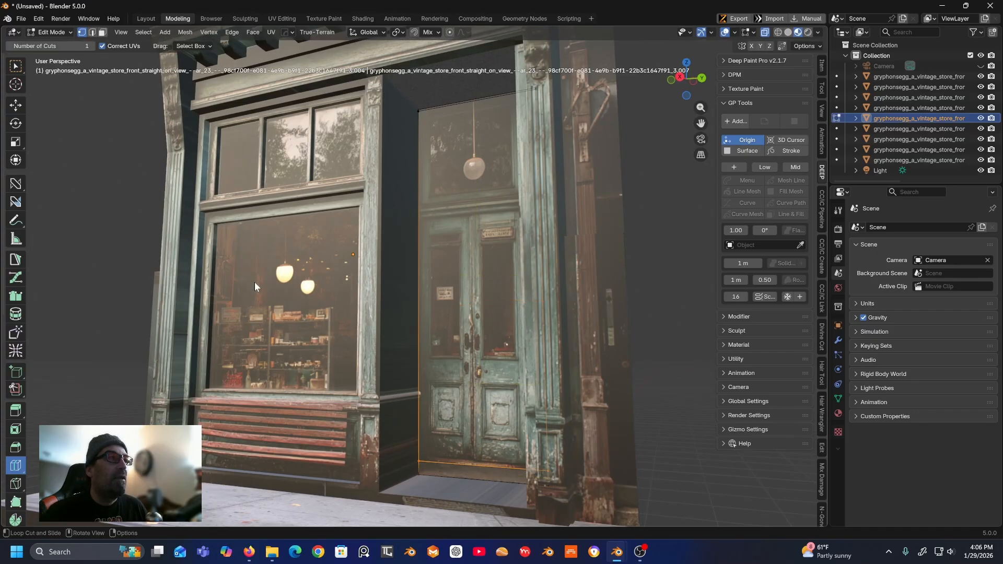
key("w")
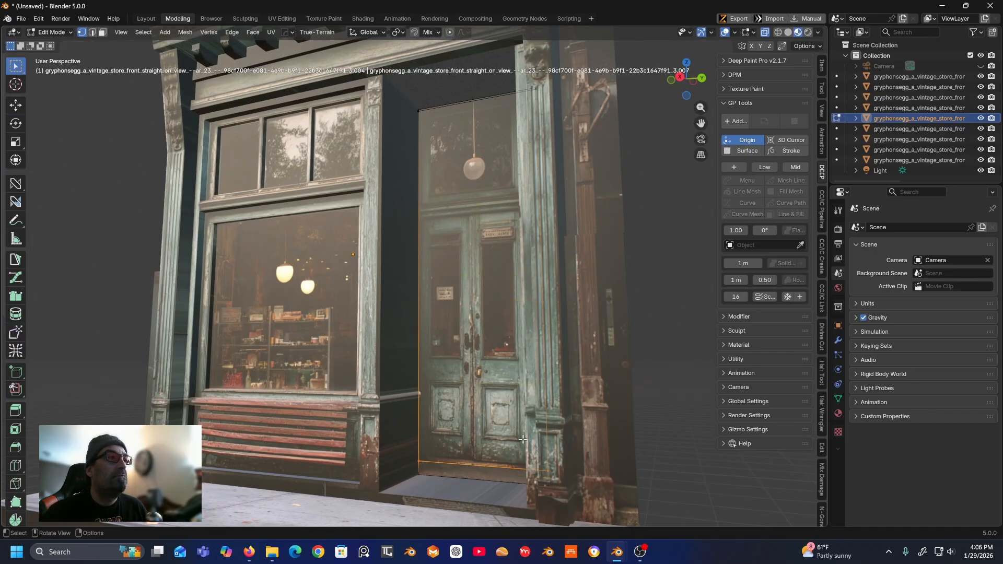
left_click_drag(413, 456, 612, 477)
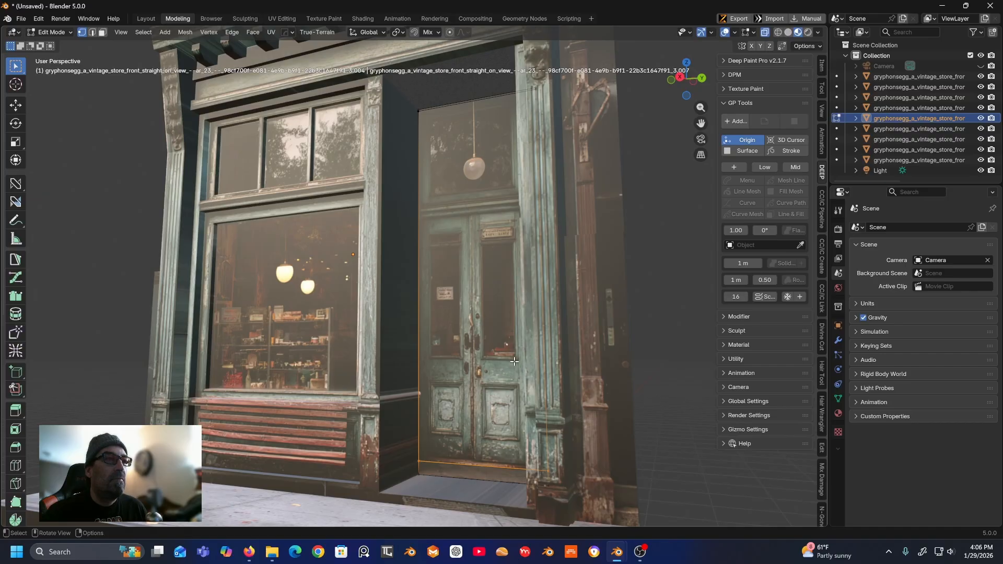
left_click(82, 204)
left_click_drag(376, 436, 568, 477)
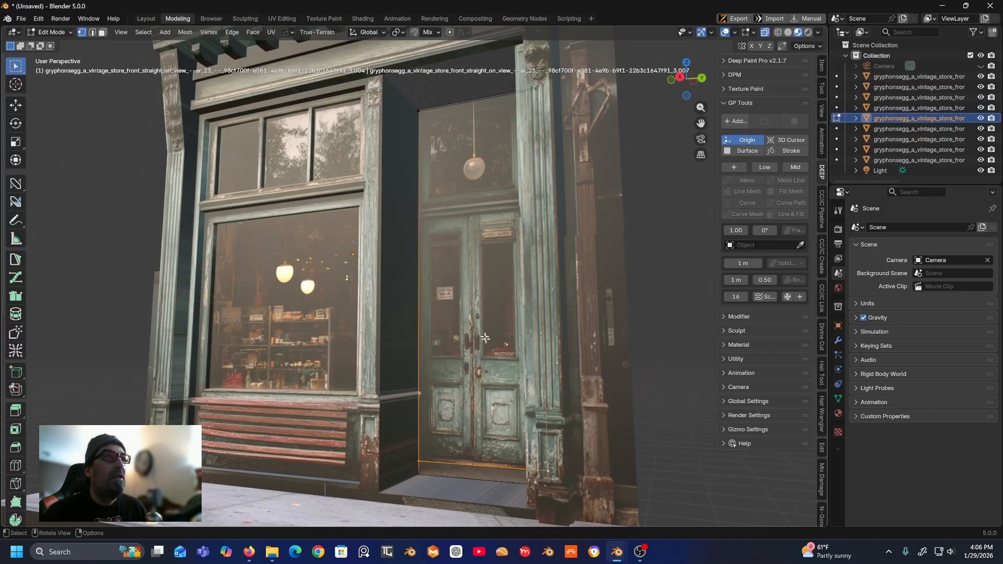
left_click(16, 105)
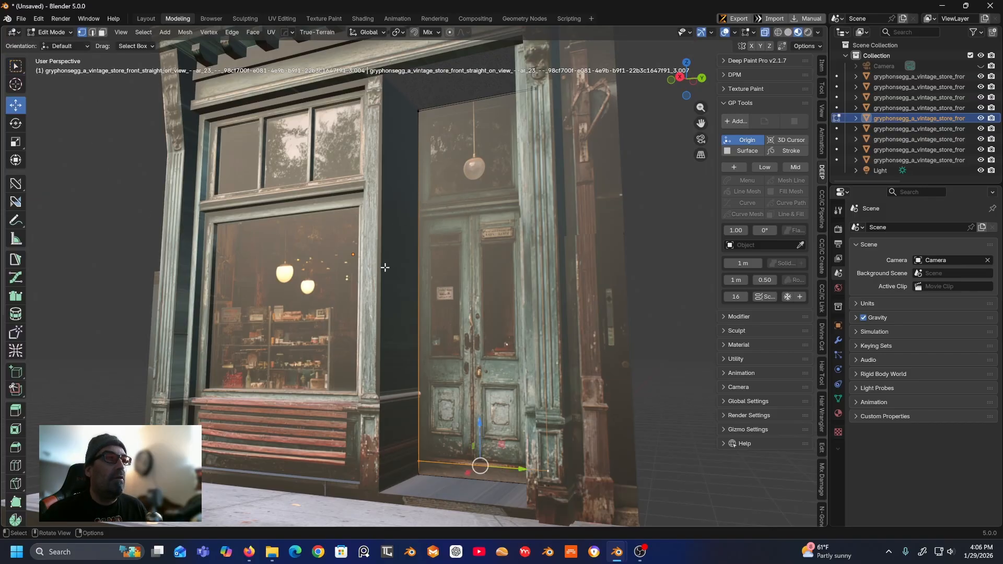
left_click_drag(482, 422, 478, 438)
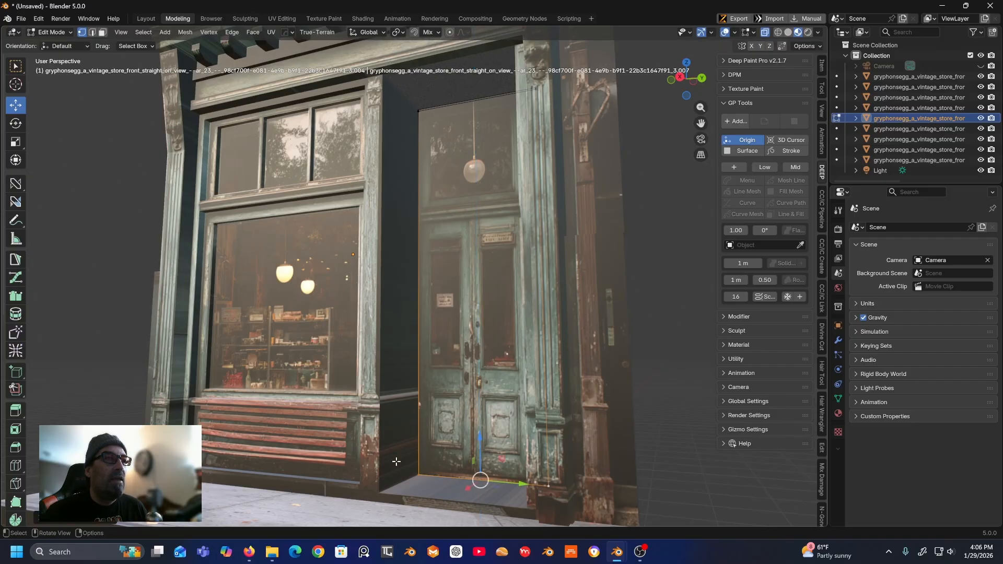
- Merge the vertices at the door face's two bottom corners, using At Center for each corner
left_click(419, 475)
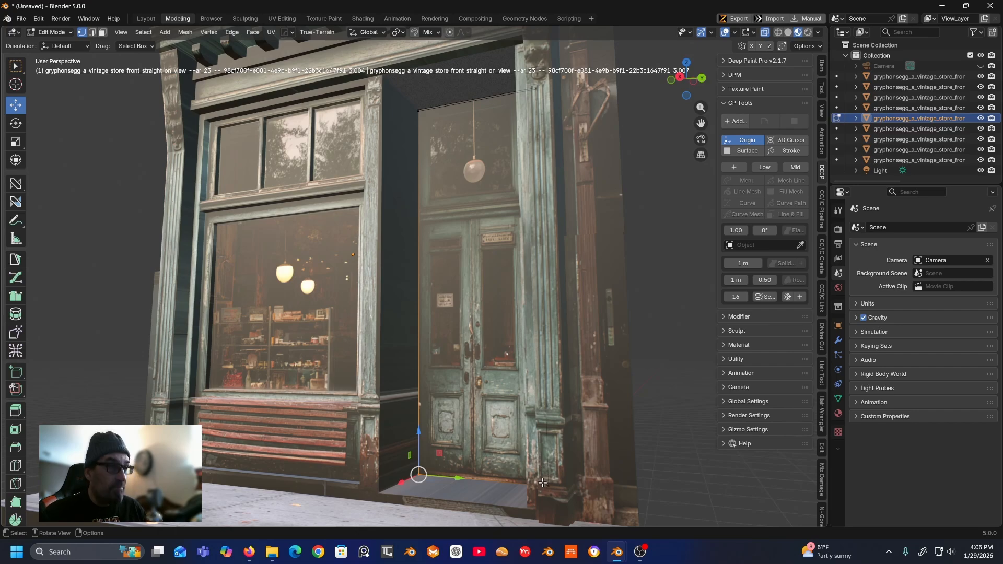
key("m")
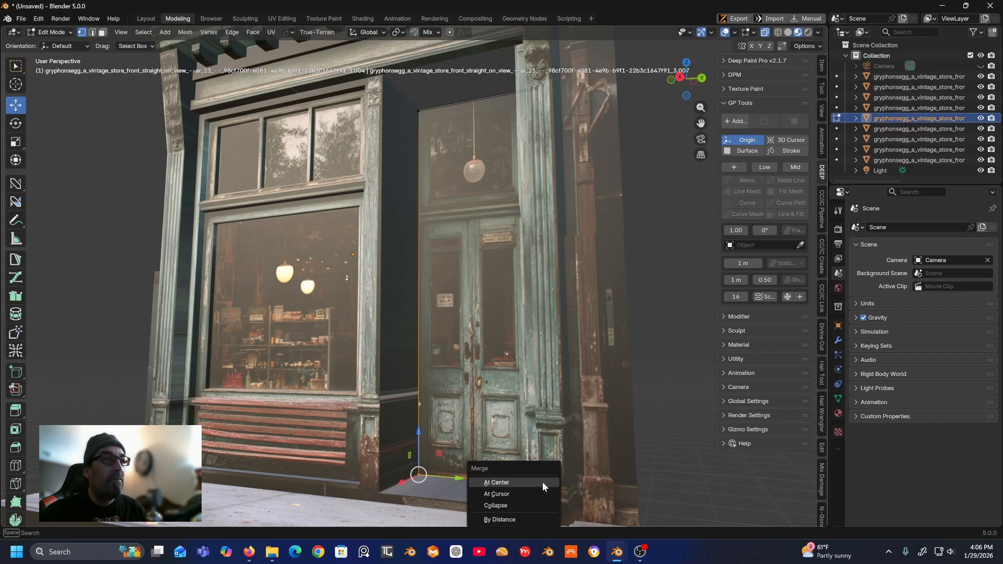
left_click(508, 483)
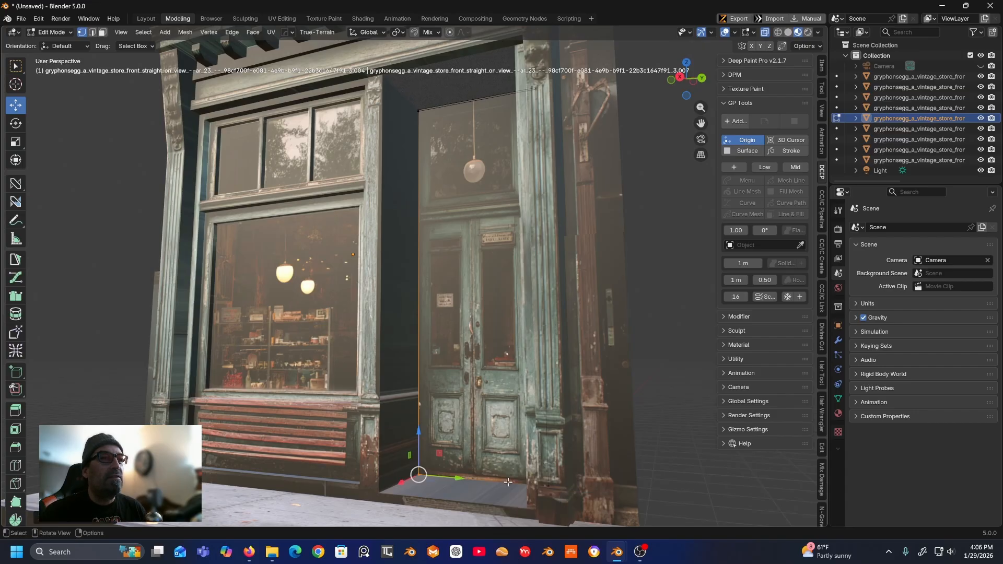
left_click(536, 494)
key("m")
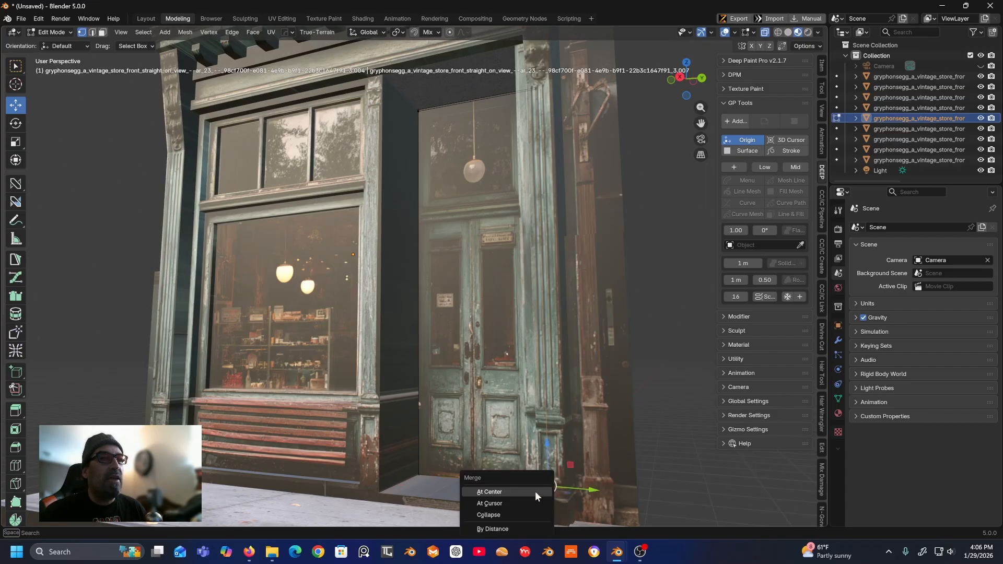
left_click(519, 491)
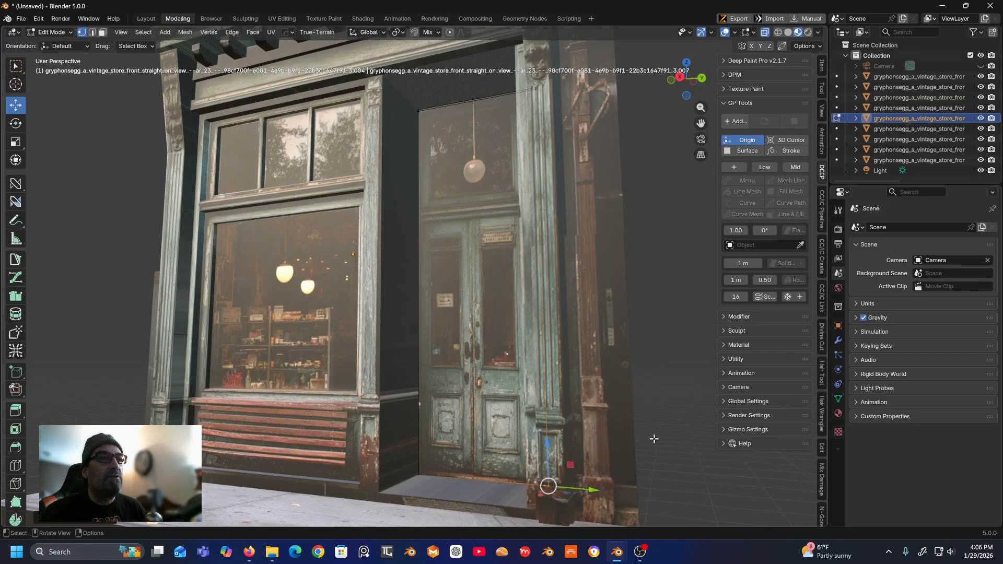
- Merge the vertices at the door face's two top corners, using At Last for each corner
middle_click_drag(653, 439, 459, 304)
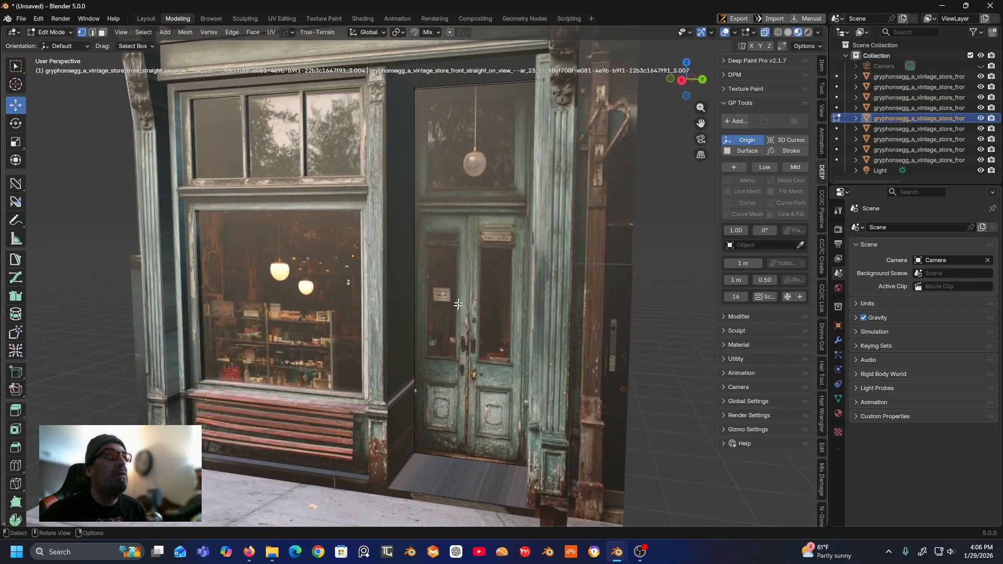
left_click(415, 89)
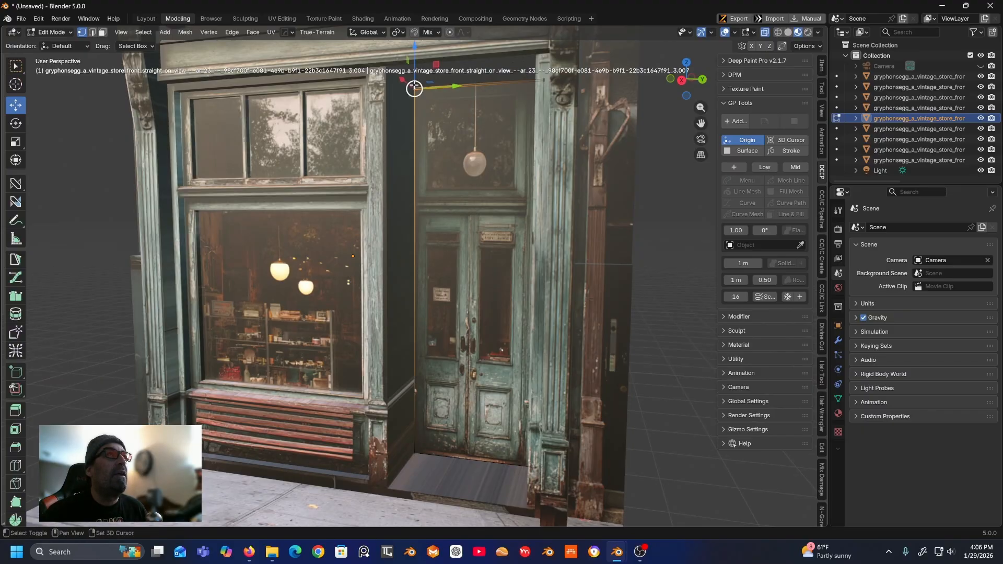
key("m")
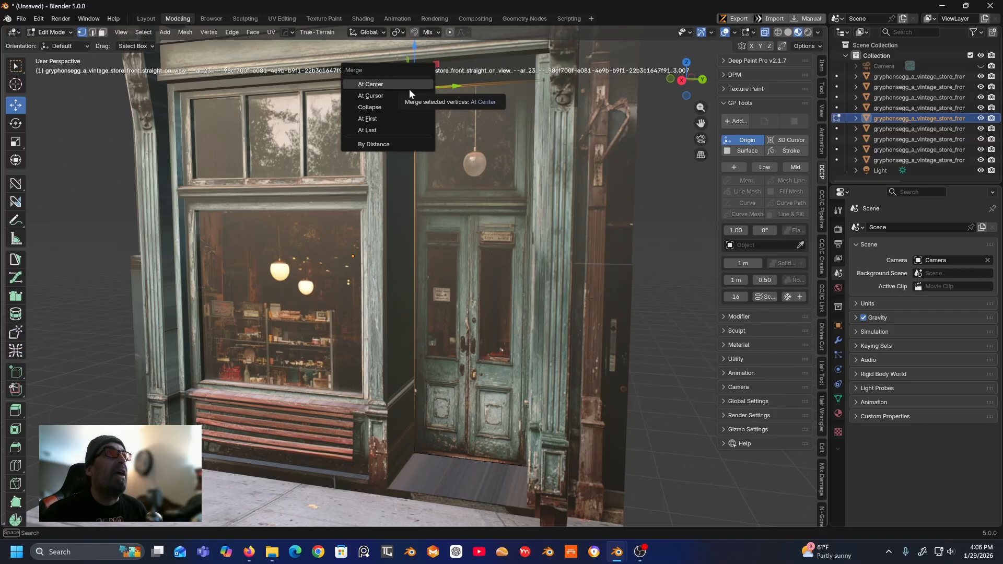
left_click(384, 130)
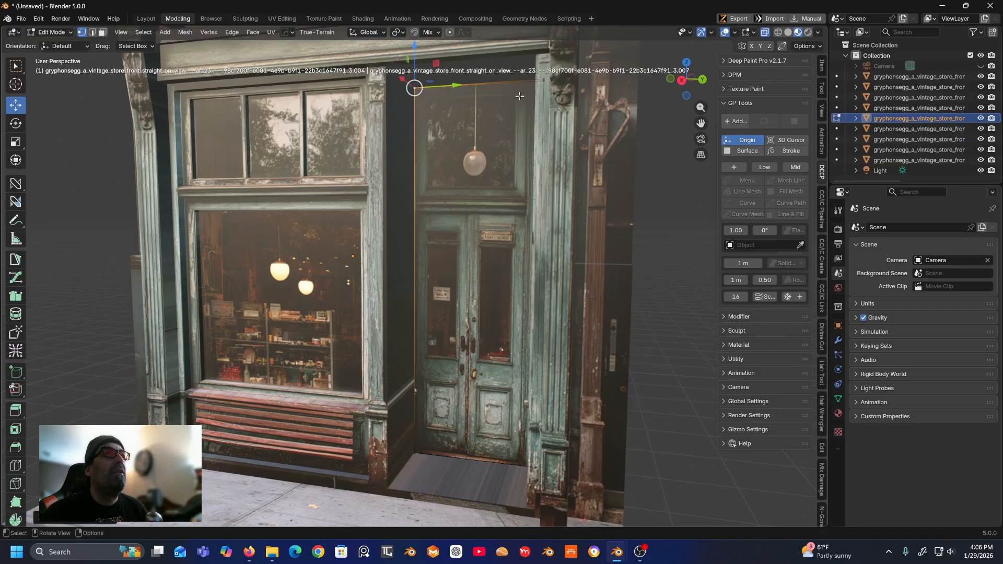
left_click(544, 82)
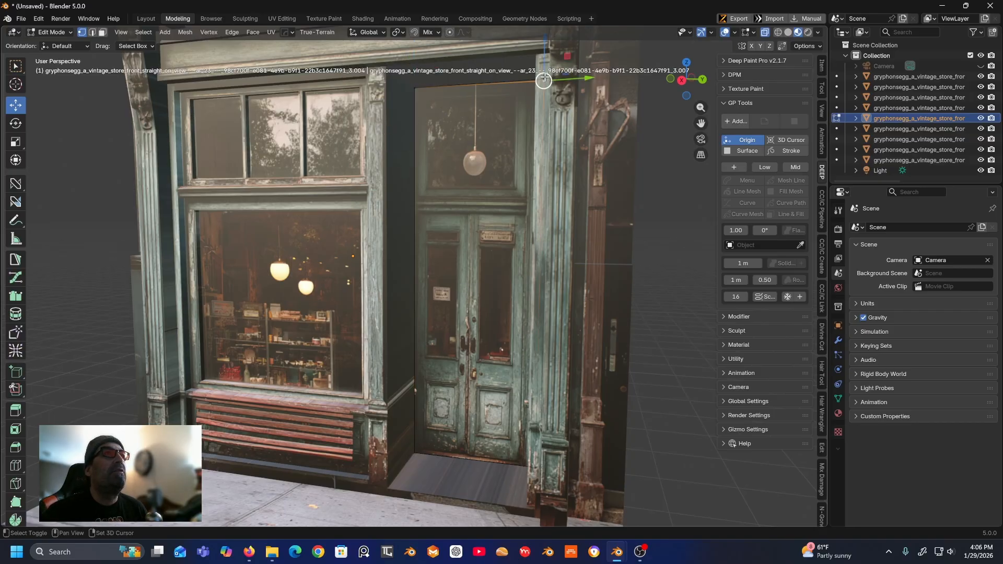
key("m")
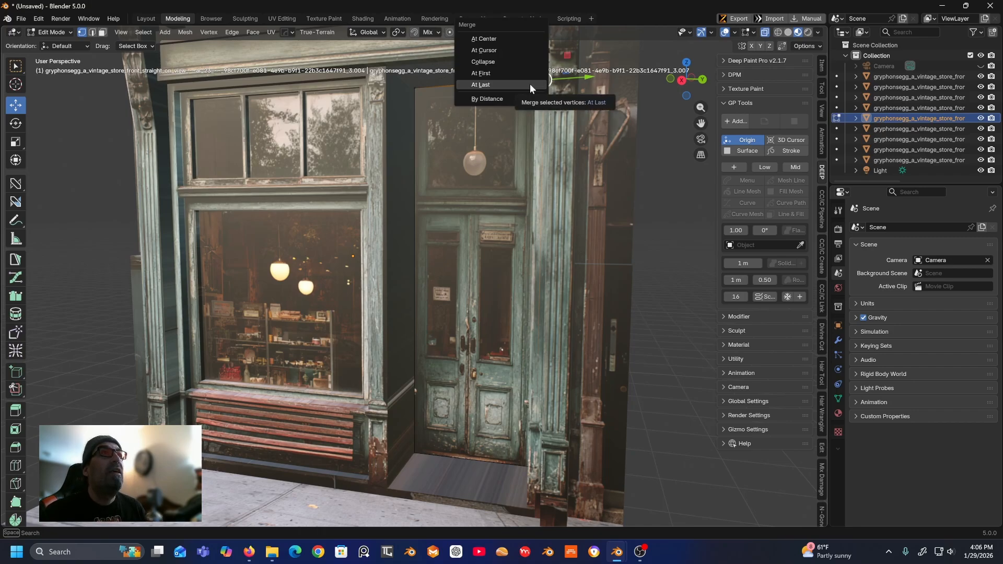
left_click(530, 84)
- Hide every other storefront section, including the recess, and keep the door object and the light visible
middle_click_drag(460, 123, 478, 129)
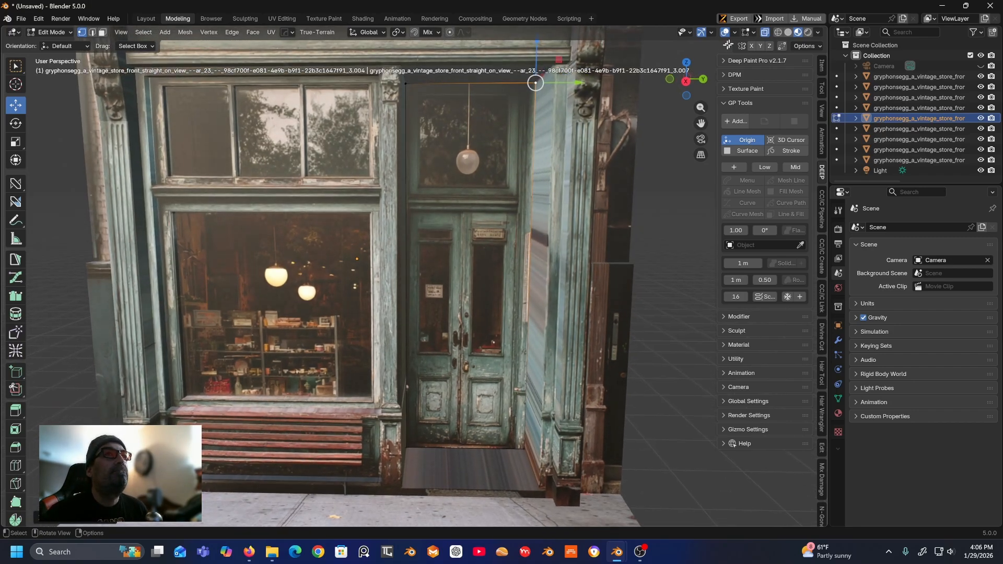
left_click(686, 83)
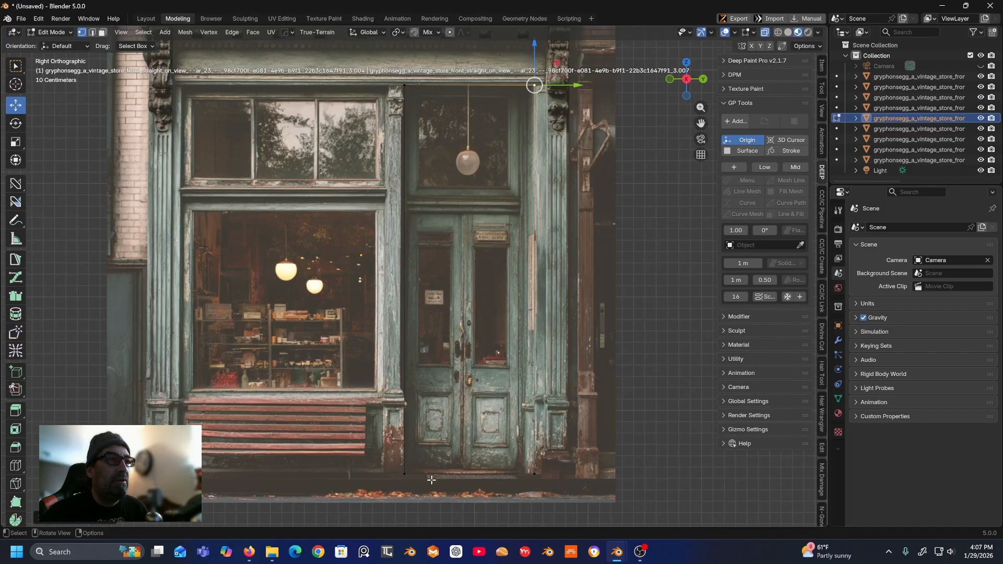
middle_click_drag(435, 472, 434, 441)
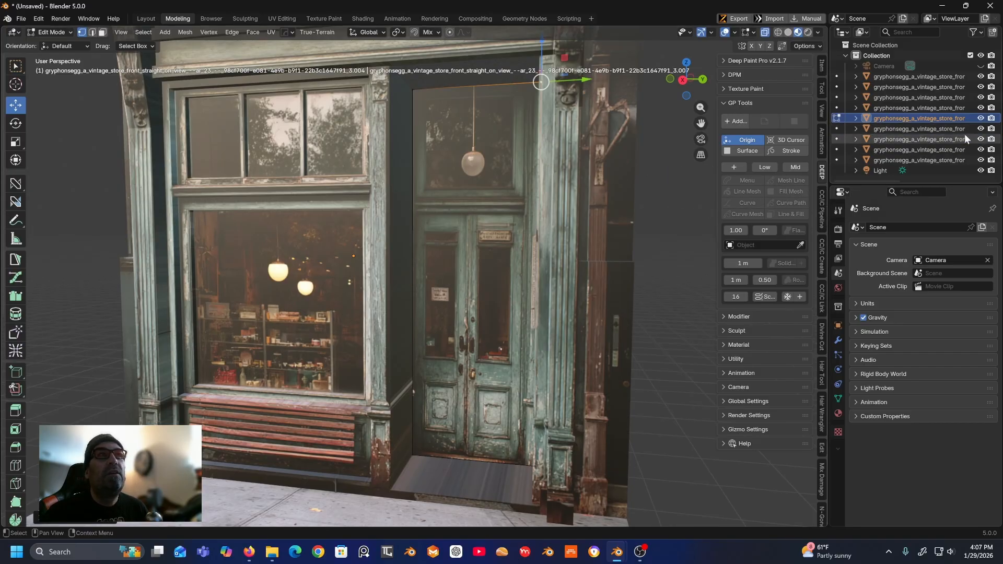
left_click(981, 128)
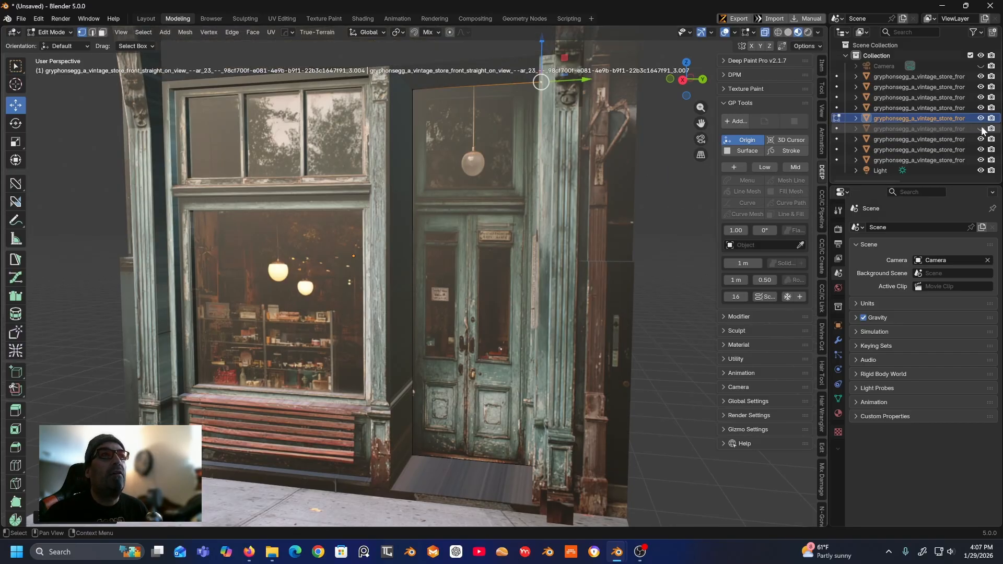
left_click(980, 139)
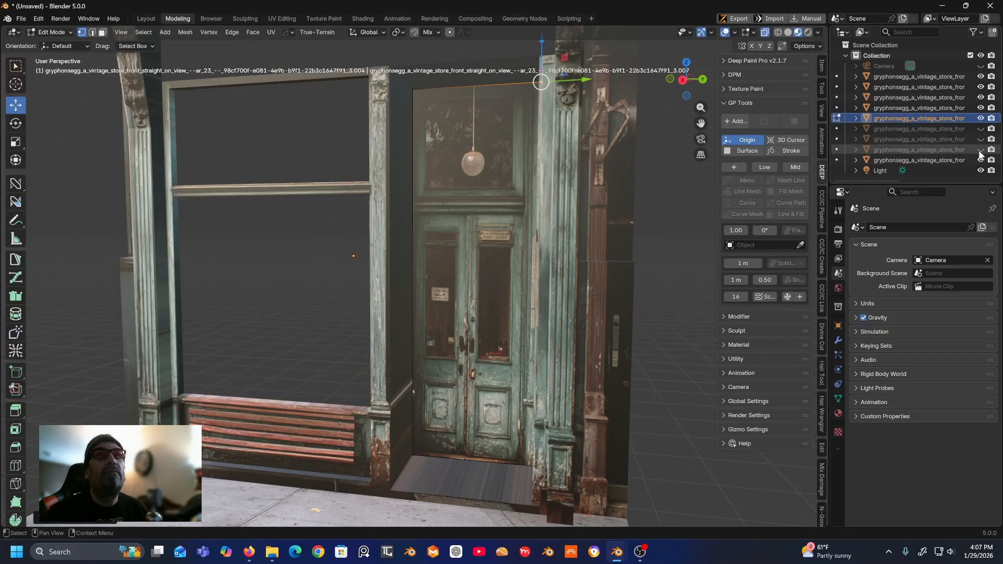
left_click(980, 149)
left_click(979, 160)
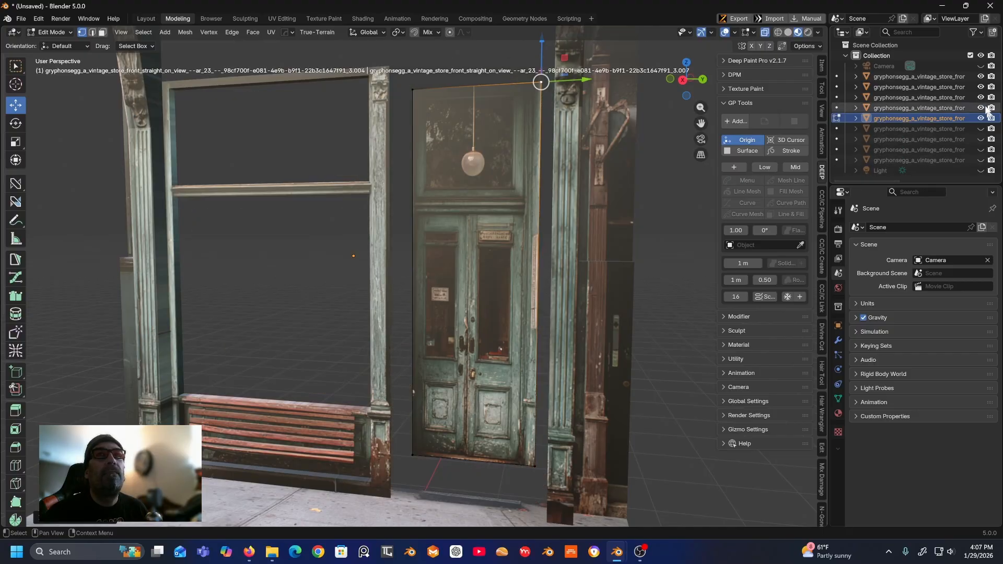
left_click(981, 170)
left_click(981, 108)
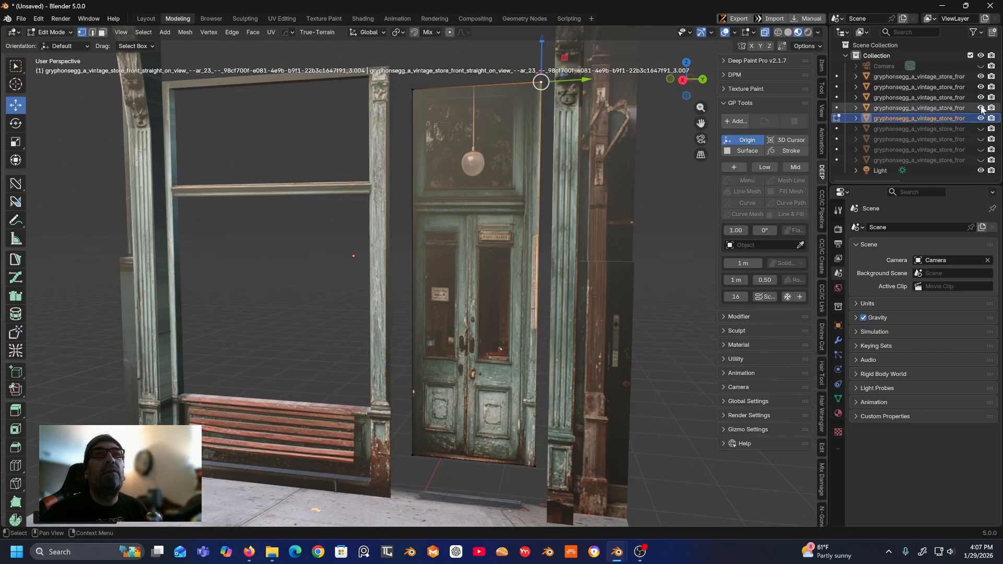
left_click(980, 98)
left_click(981, 86)
left_click(980, 76)
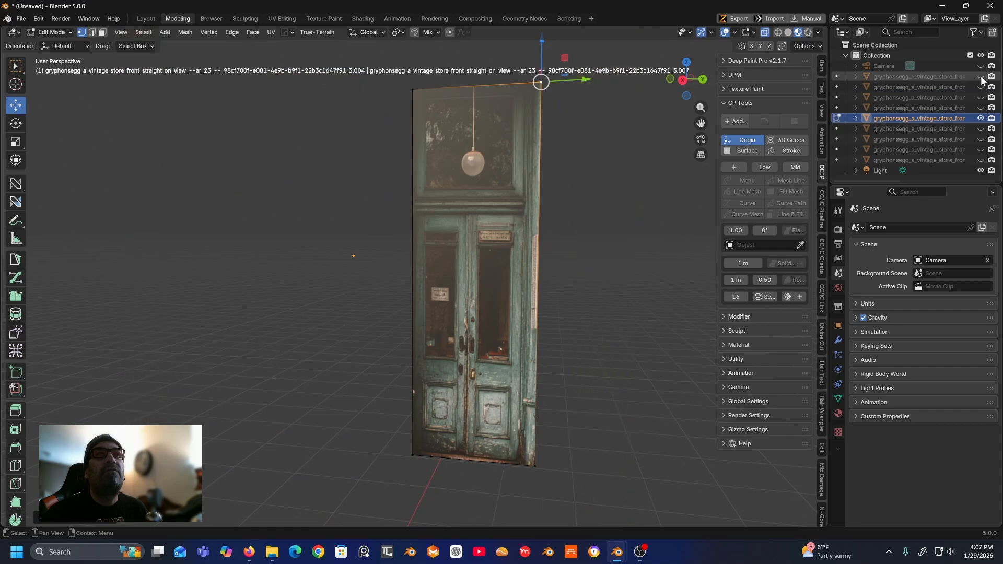
- In the right orthographic view, add two horizontal loop cuts along the upper and lower edges of the crossbar above the double doors
middle_click_drag(627, 164, 646, 167)
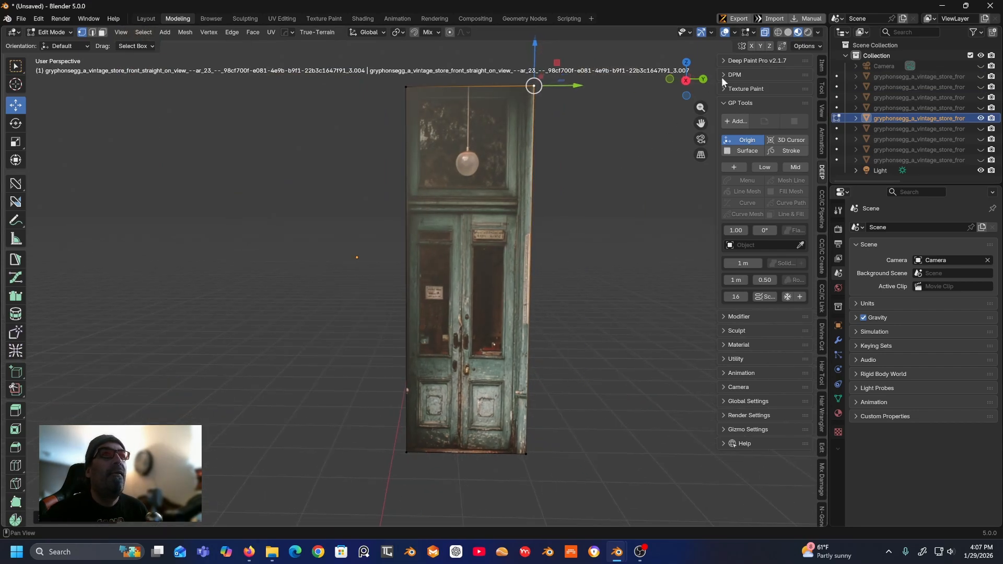
left_click(686, 80)
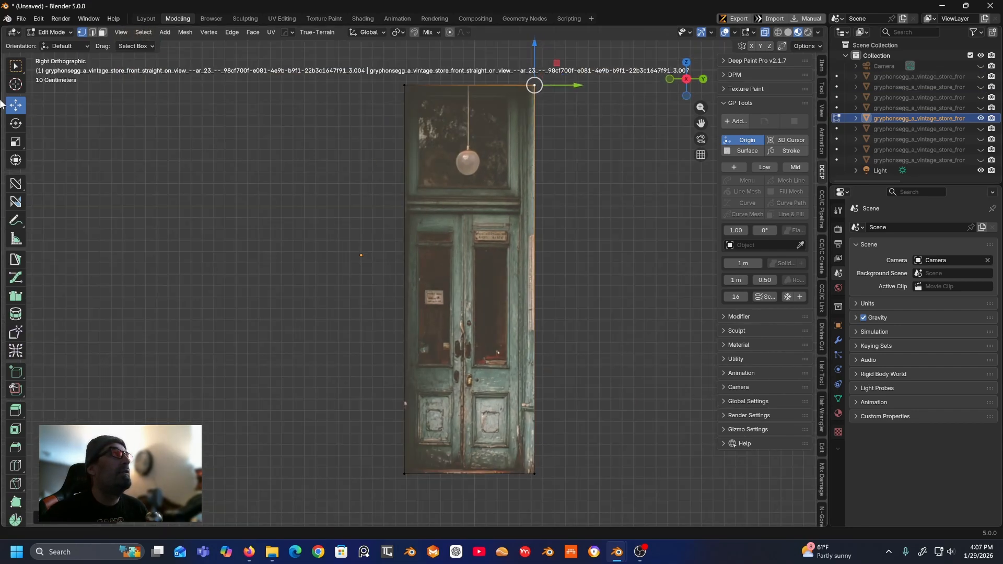
left_click(15, 465)
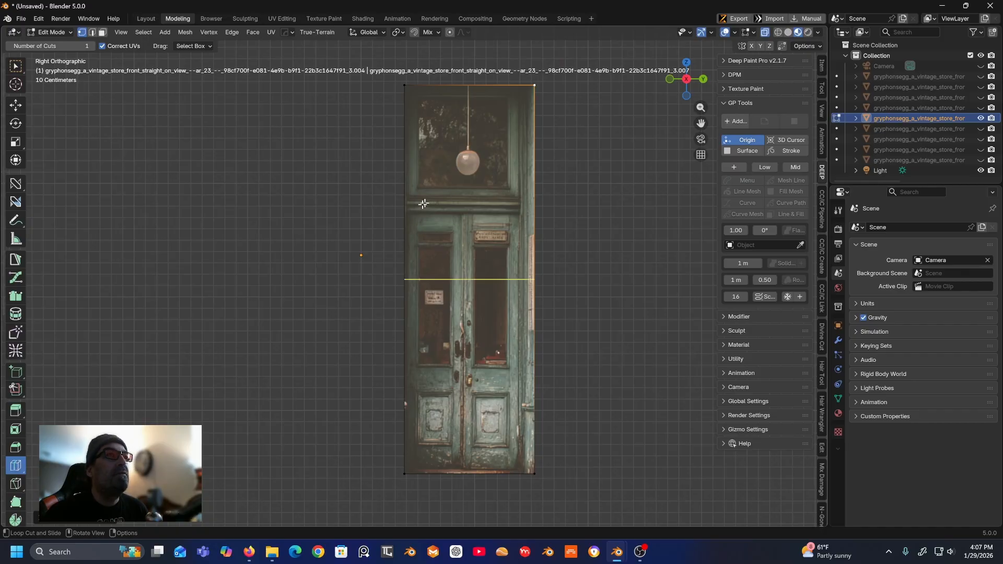
left_click_drag(407, 258, 404, 95)
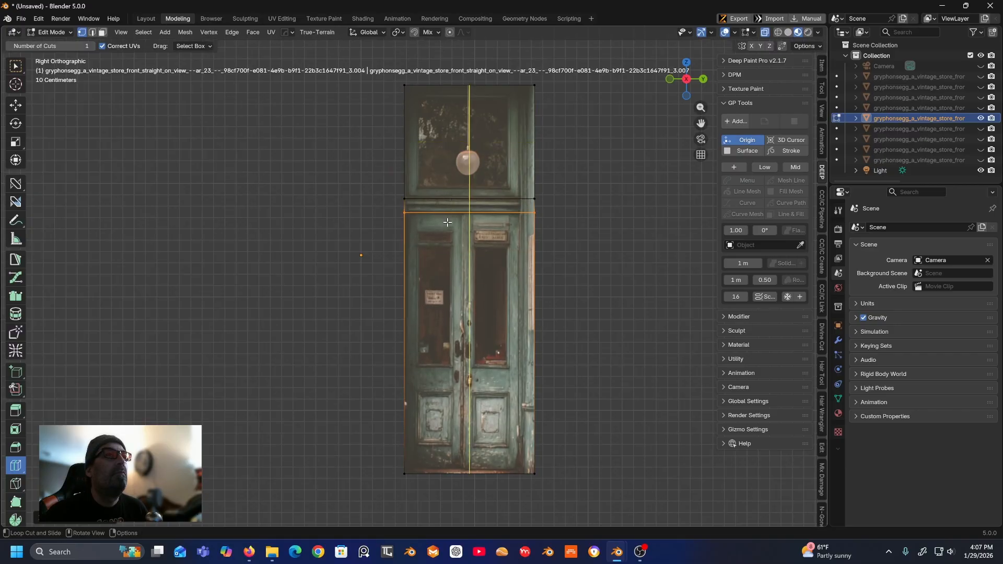
middle_click_drag(448, 223, 403, 230)
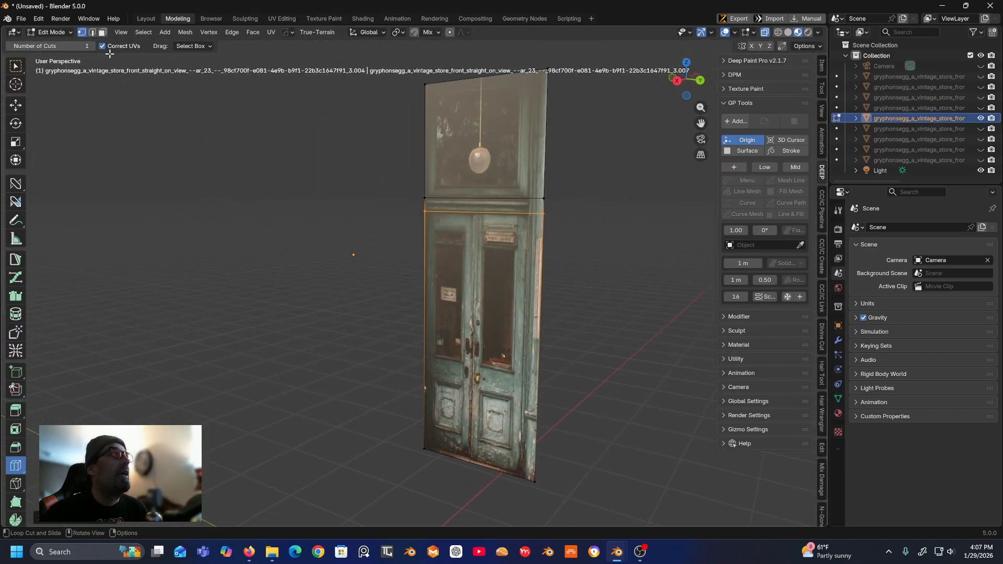
left_click(103, 35)
left_click(507, 204)
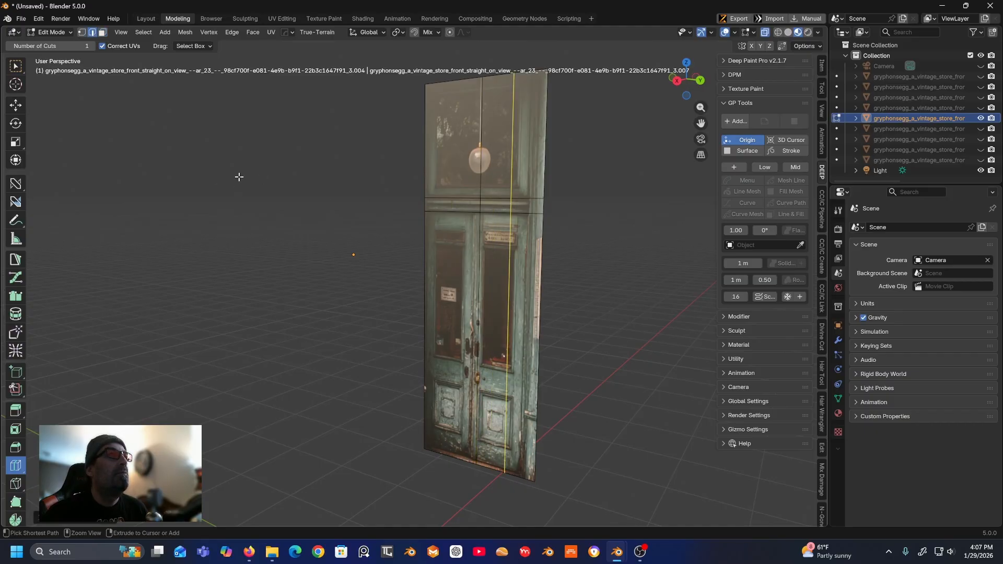
key("3")
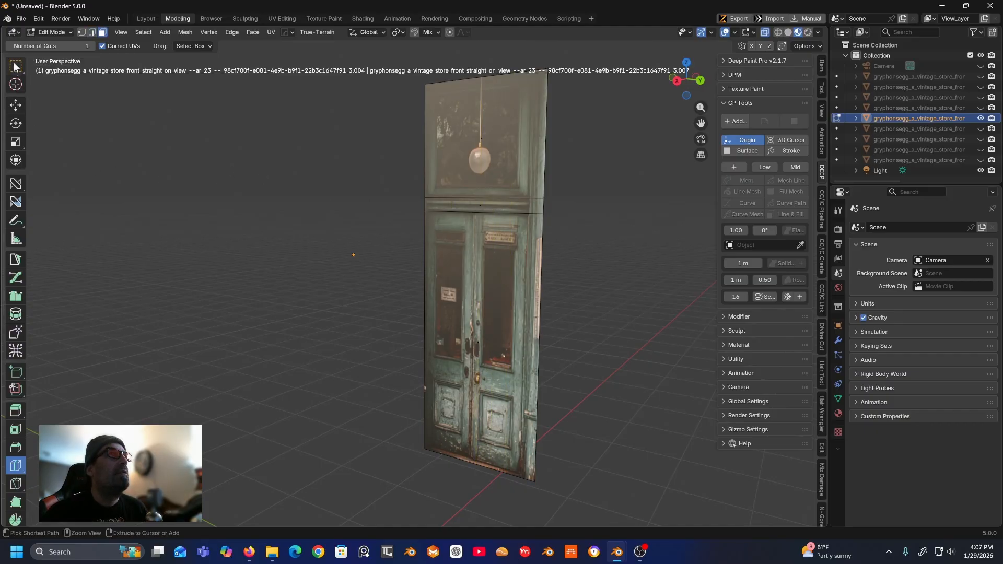
left_click(16, 67)
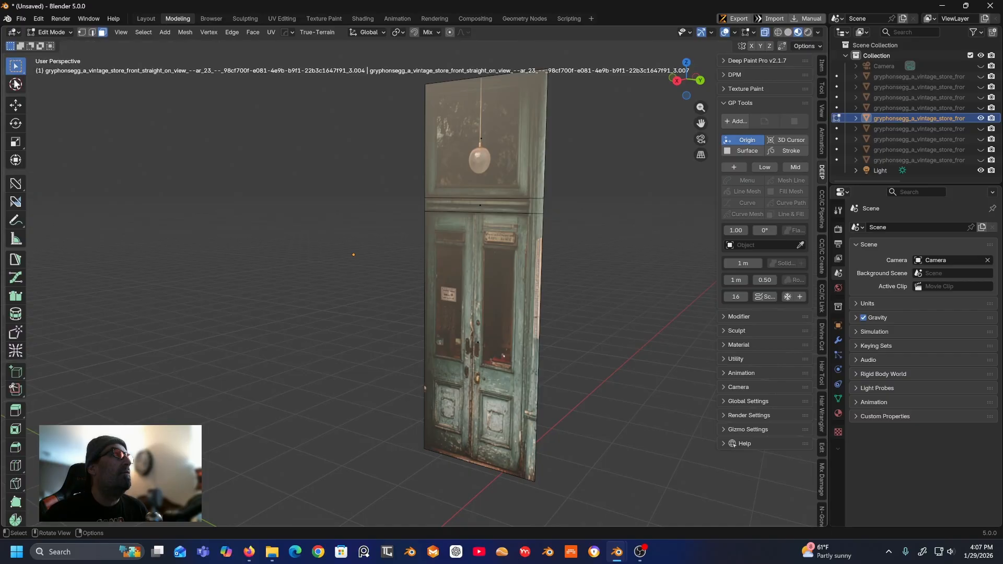
left_click(469, 203)
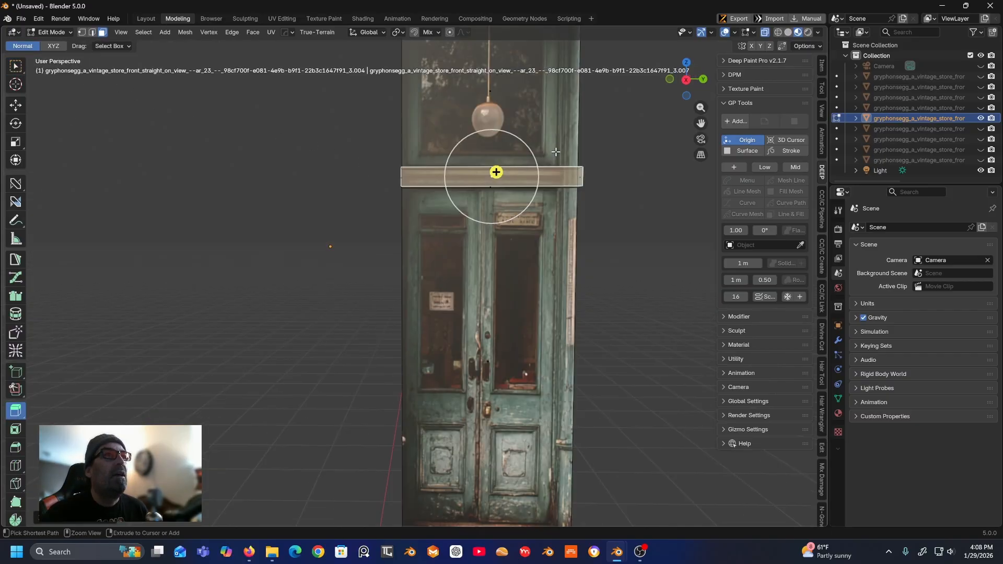
key("ctrl+z")
middle_click_drag(582, 128, 527, 136)
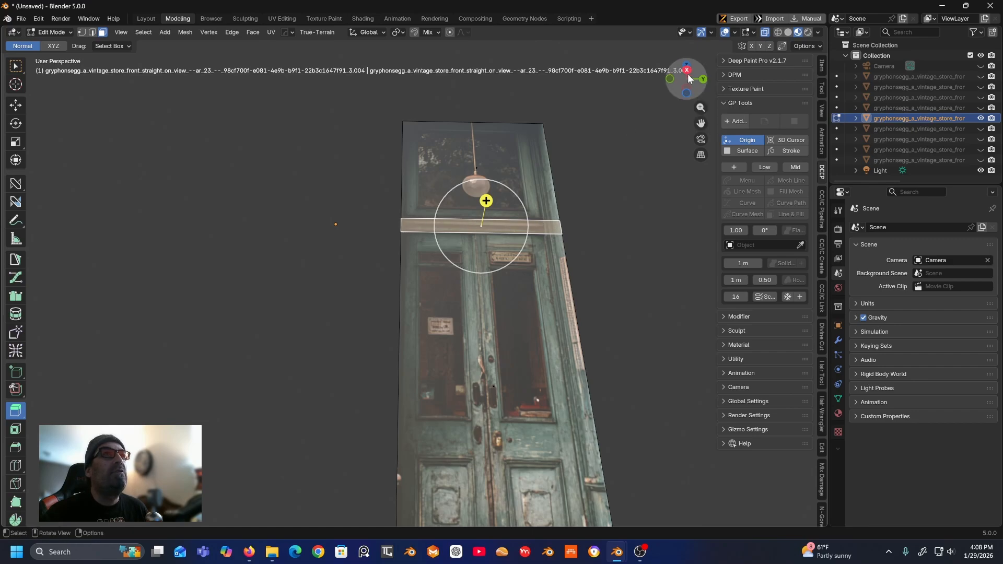
- In the right orthographic view, add a vertical loop cut along the inner edge of the post beside the right-hand door
left_click(687, 91)
scroll(583, 157, "down", 1)
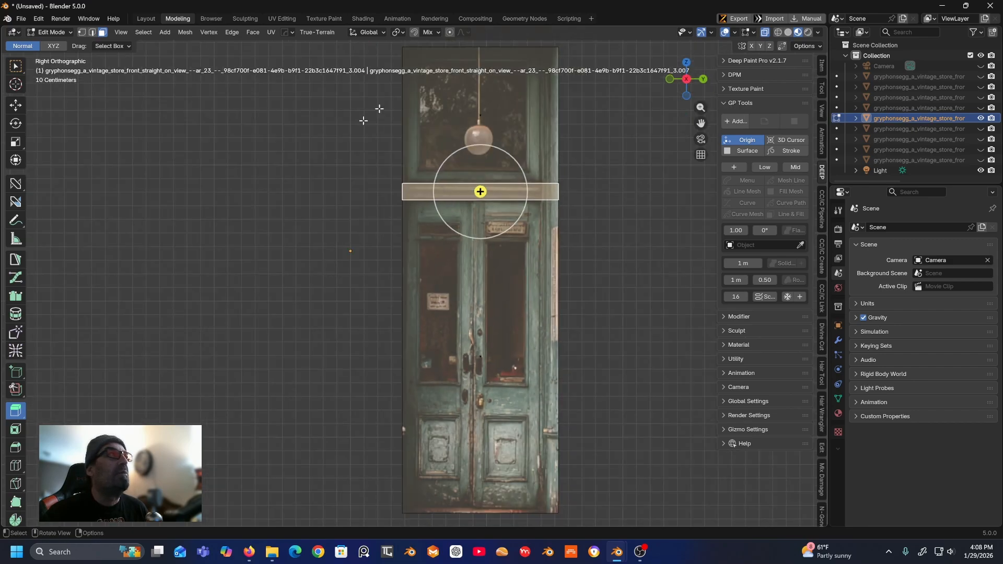
left_click(16, 465)
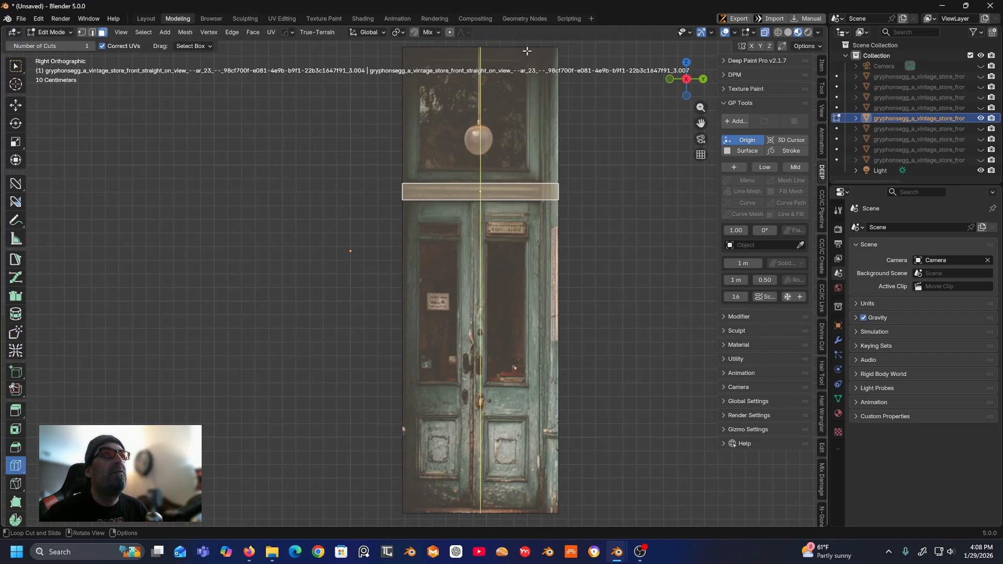
left_click_drag(527, 51, 589, 63)
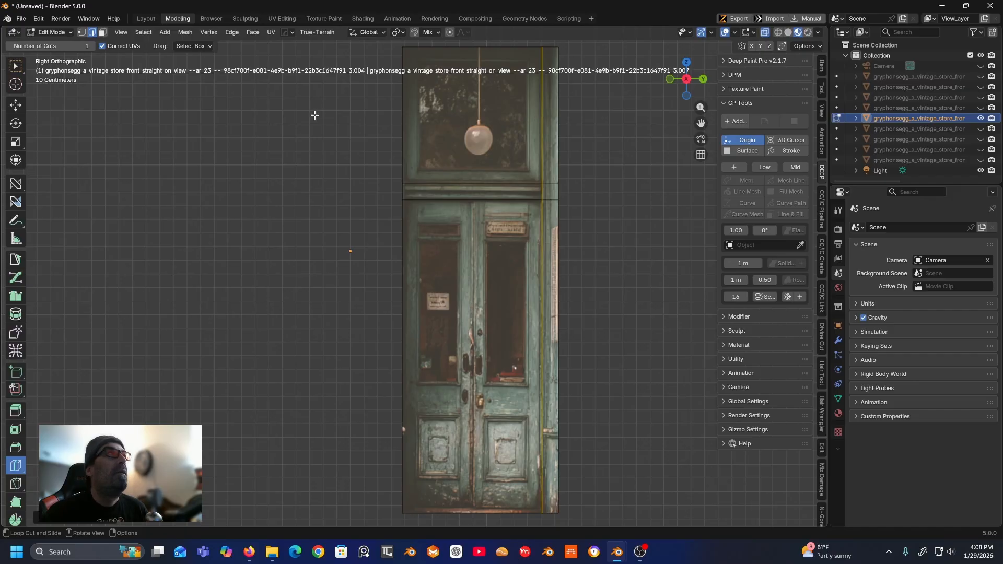
- Select the three stacked faces of the post strip beside the right-hand door and extrude them slightly outward
left_click(102, 33)
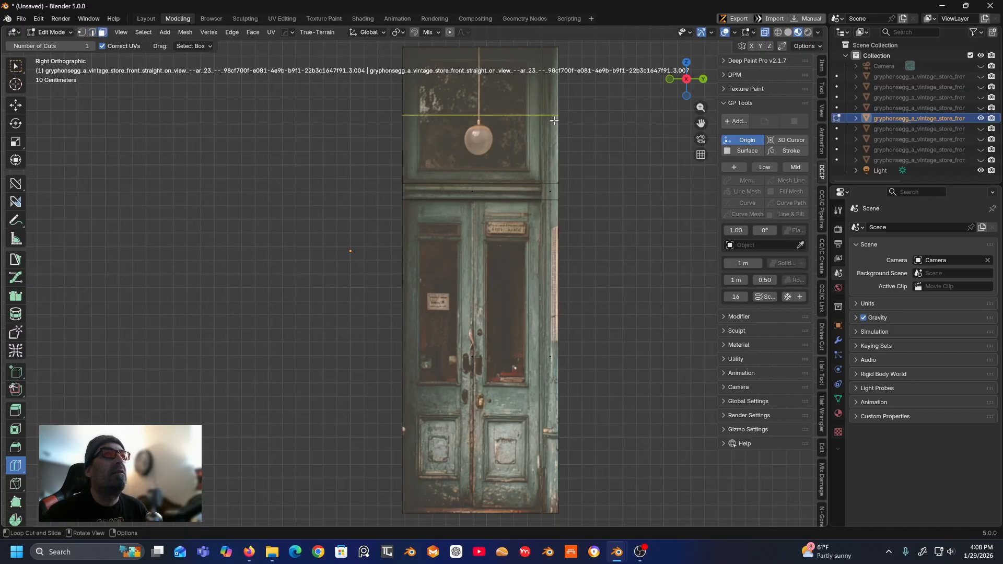
left_click(554, 121)
left_click(16, 67)
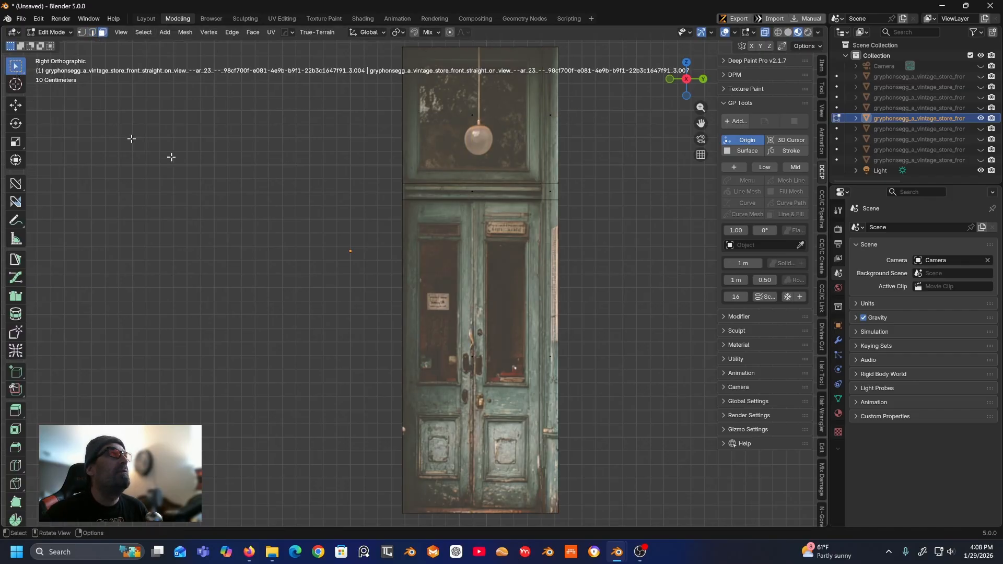
left_click(552, 122)
left_click(551, 195, "shift")
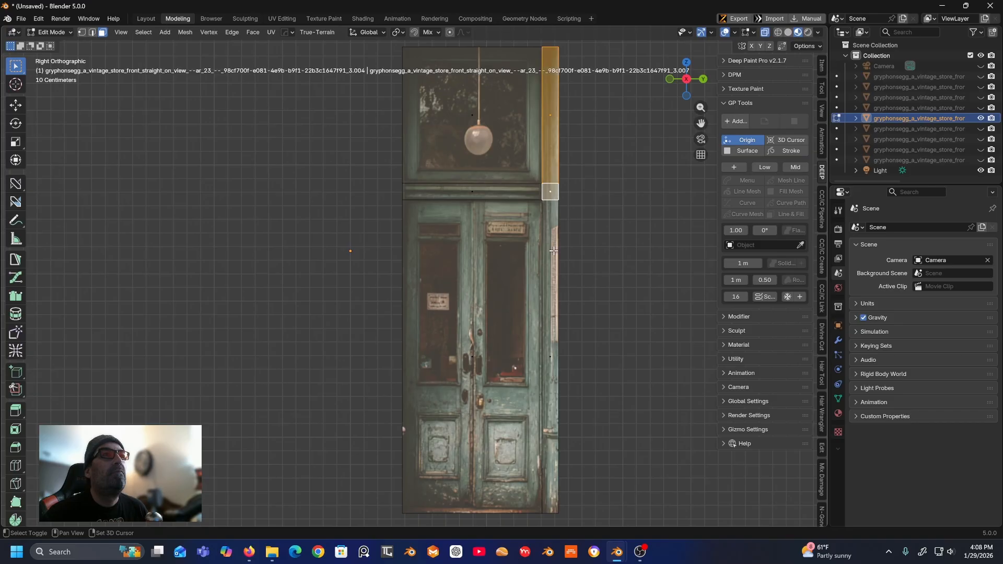
left_click(551, 376, "shift")
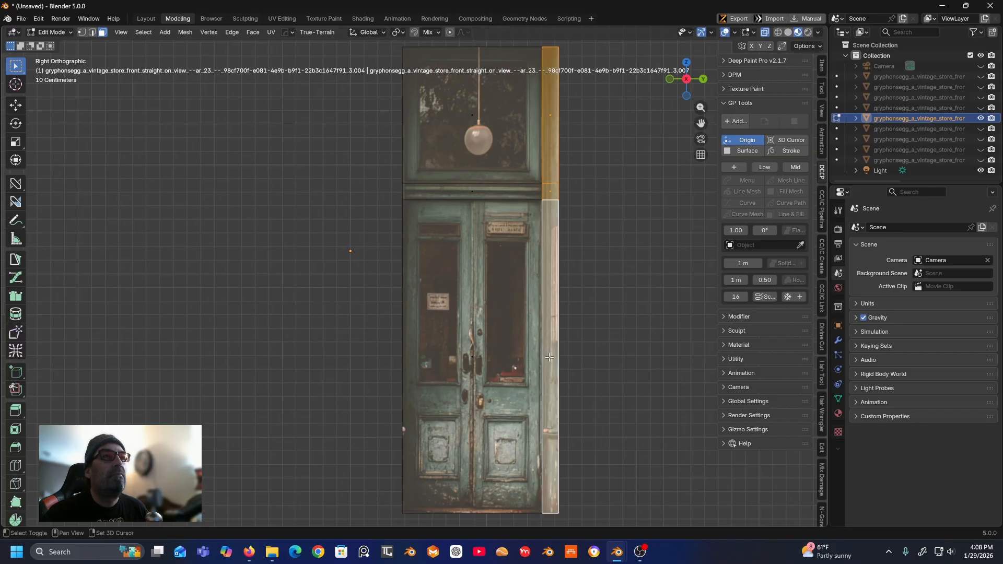
middle_click_drag(552, 376, 282, 342)
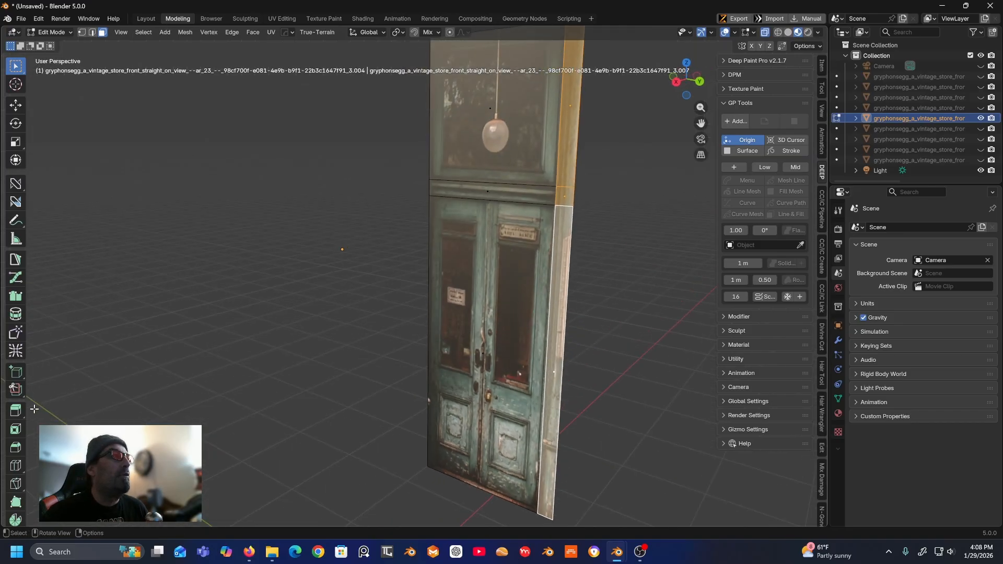
left_click(15, 410)
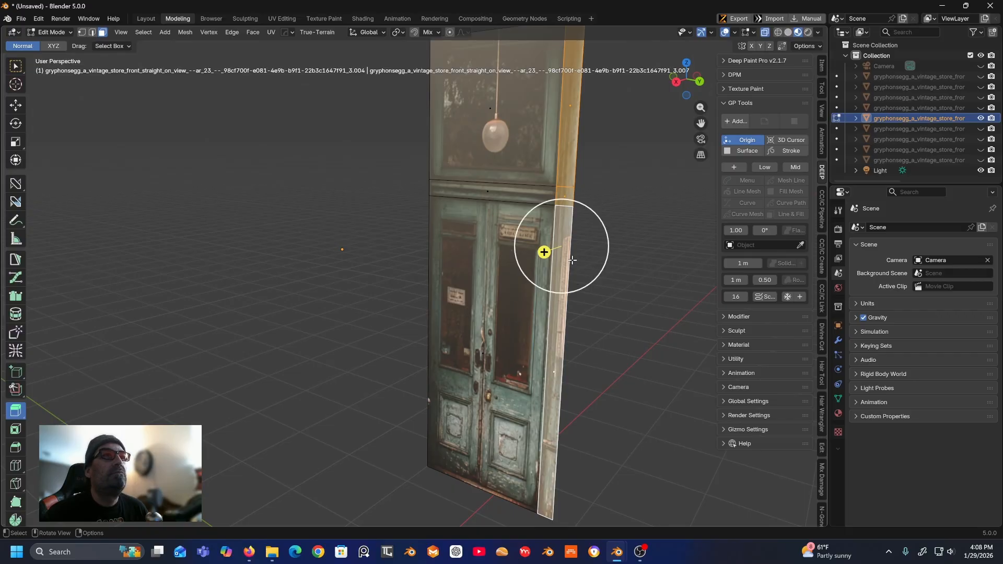
left_click_drag(543, 254, 537, 259)
- Extrude the crossbar face between the upper window and the double doors slightly outward
left_click(488, 189)
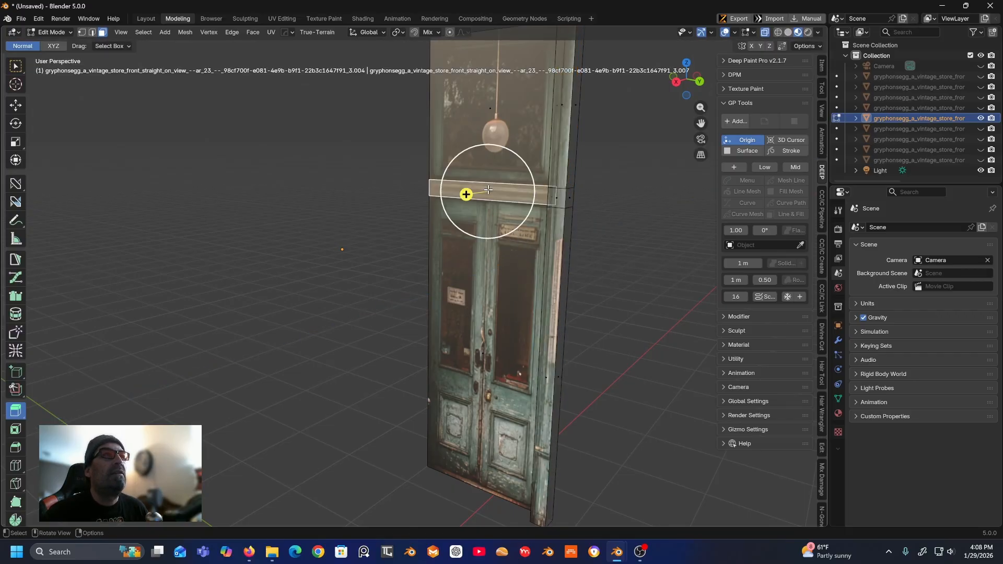
left_click_drag(469, 197, 462, 200)
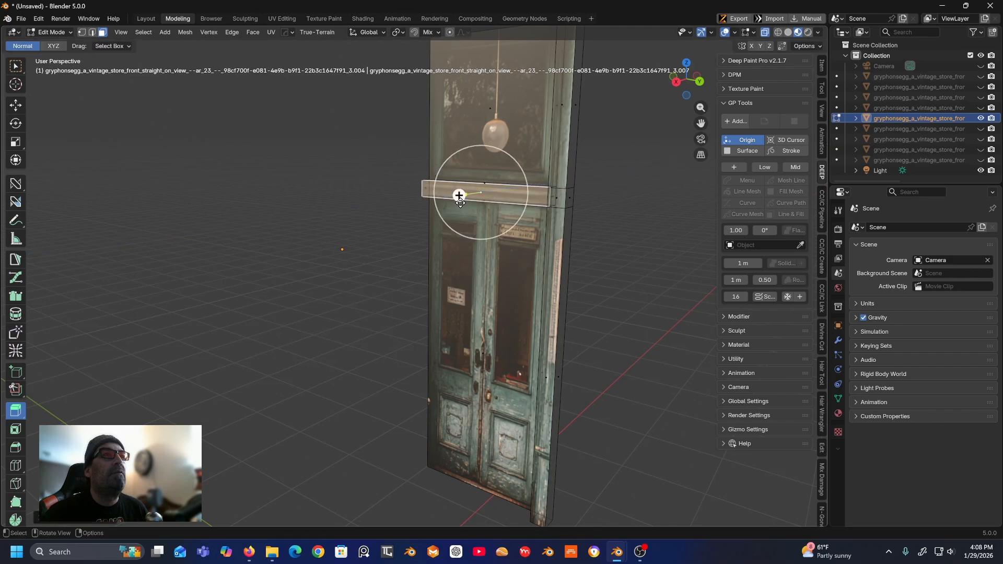
middle_click_drag(462, 200, 538, 238)
left_click(580, 206)
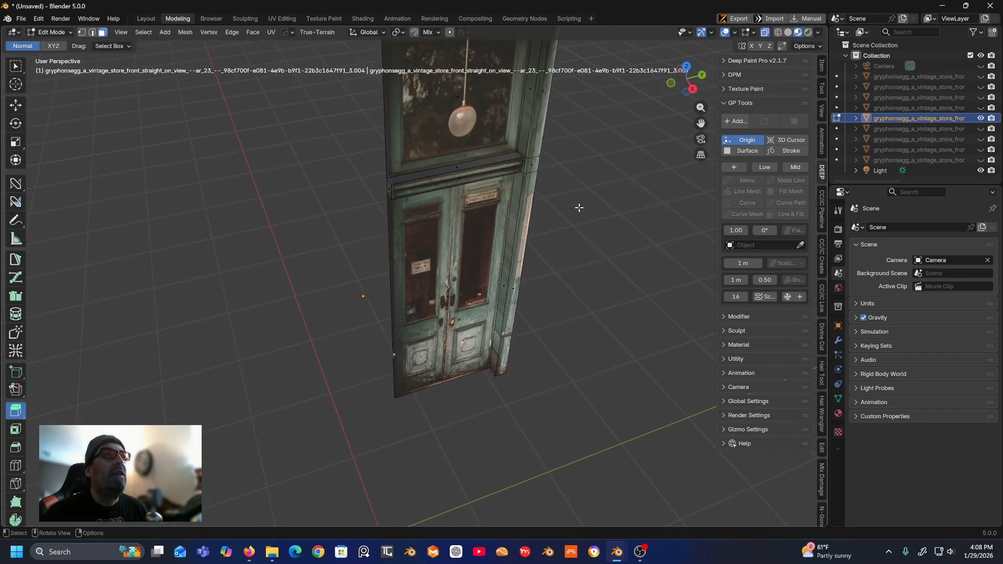
middle_click_drag(580, 206, 546, 161)
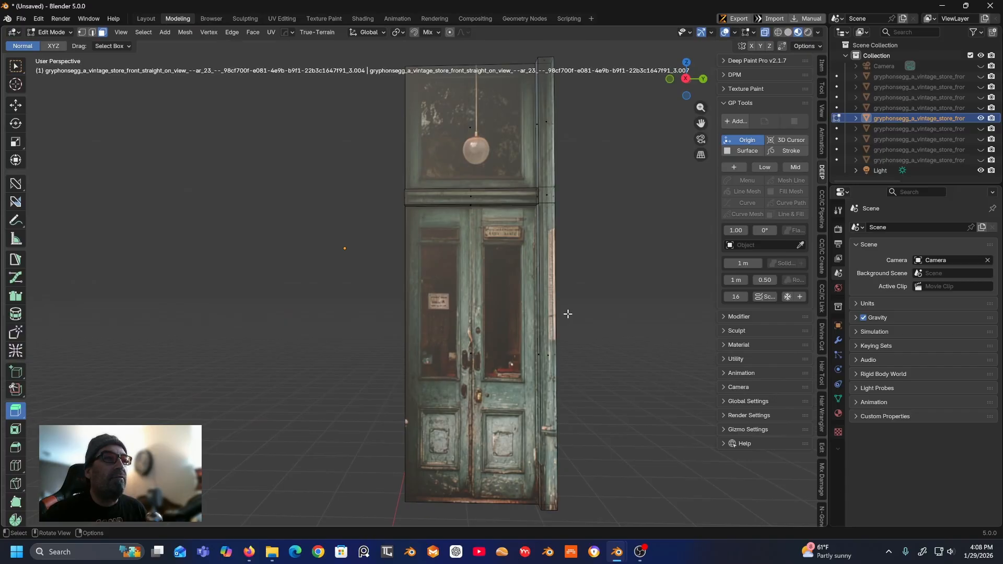
- In the right orthographic view, add a horizontal loop cut just above the bottom edge of the double doors
left_click(688, 79)
left_click(689, 80)
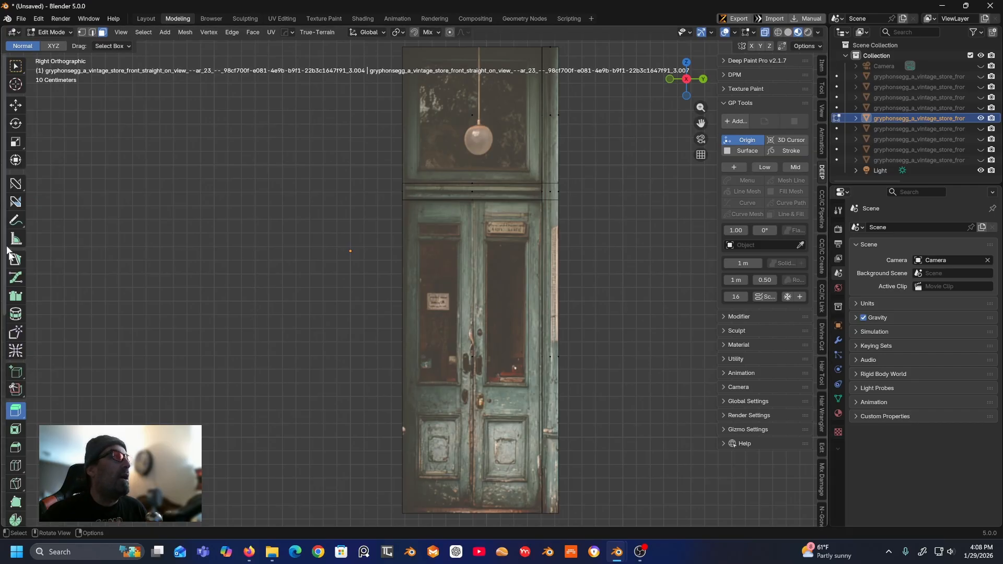
left_click(15, 466)
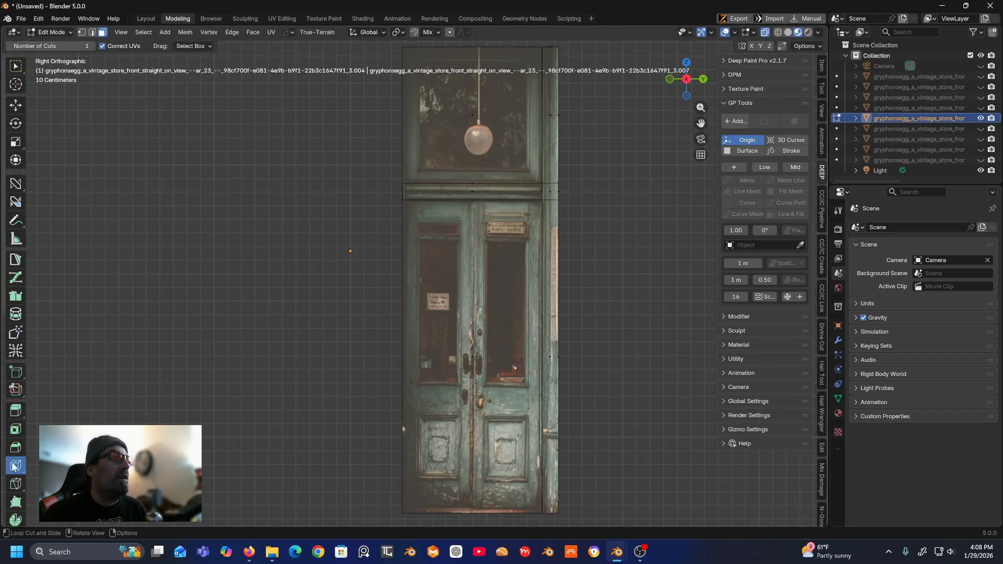
left_click_drag(409, 477, 359, 123)
- Extrude the thin threshold face beneath the double doors slightly outward
left_click(15, 412)
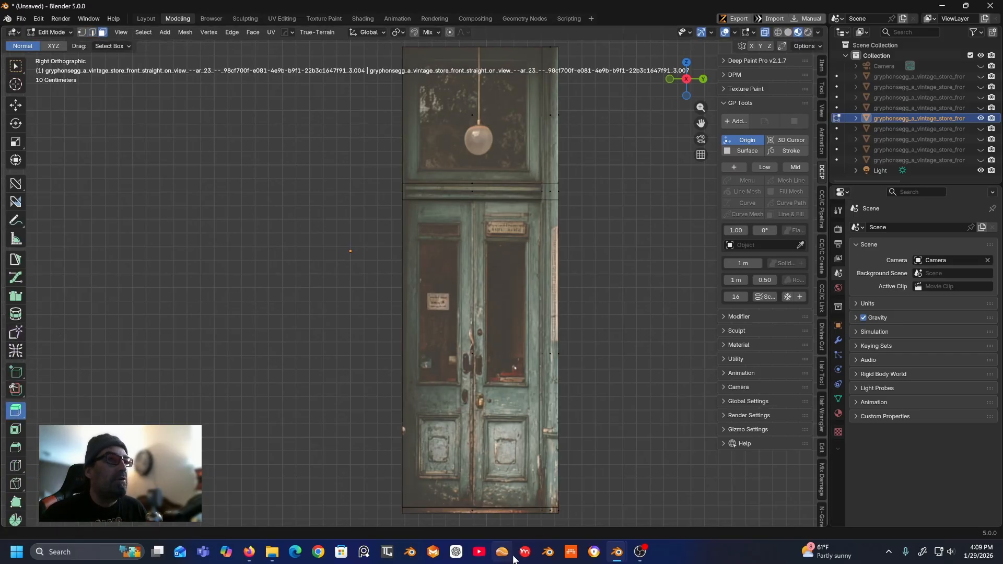
middle_click_drag(472, 510, 446, 512)
left_click_drag(446, 513, 442, 518)
middle_click_drag(432, 447, 501, 402)
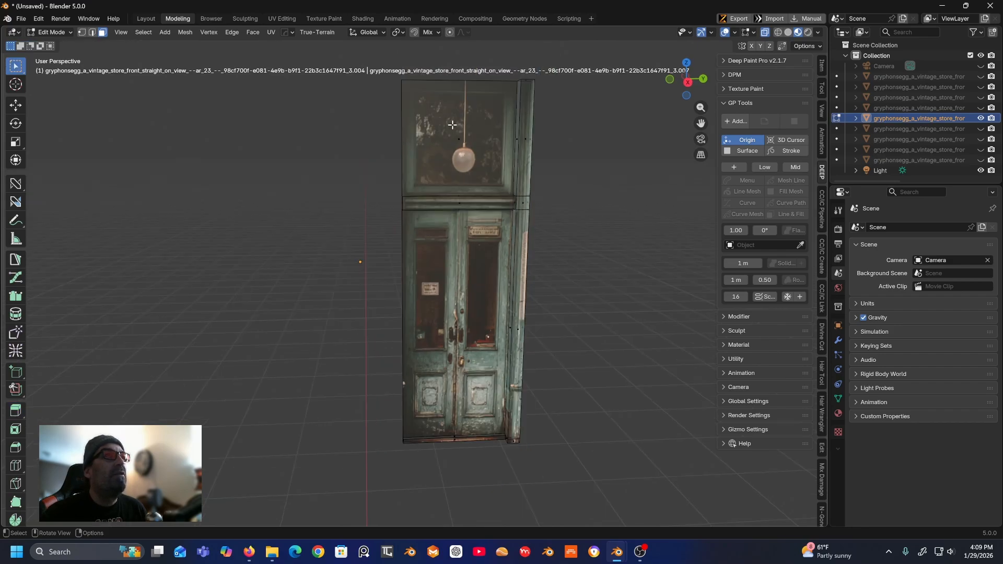
- Select the upper window face and the double-door face and separate the selection into a new object
left_click(452, 138)
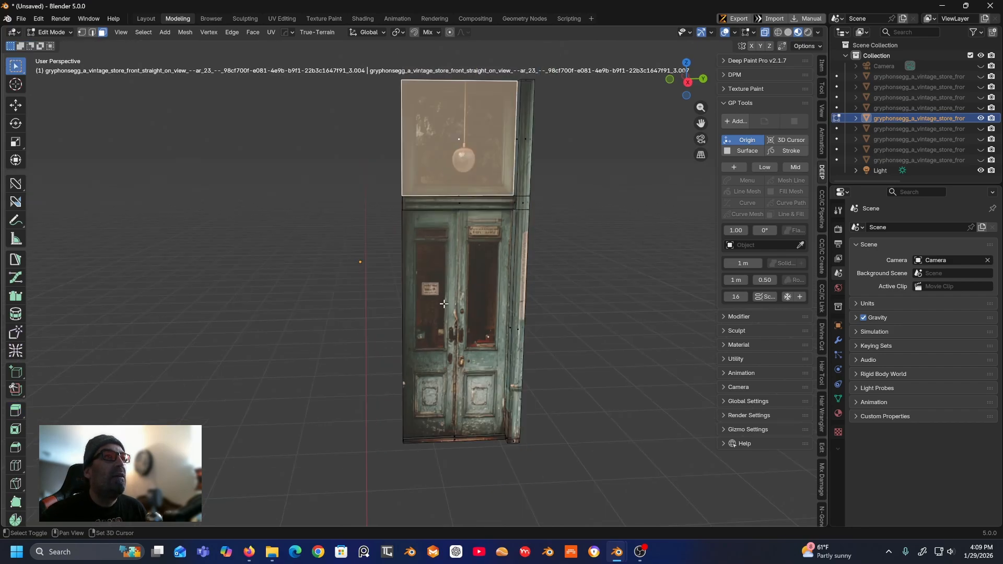
left_click(456, 325, "shift")
middle_click_drag(456, 325, 453, 293)
right_click(453, 292)
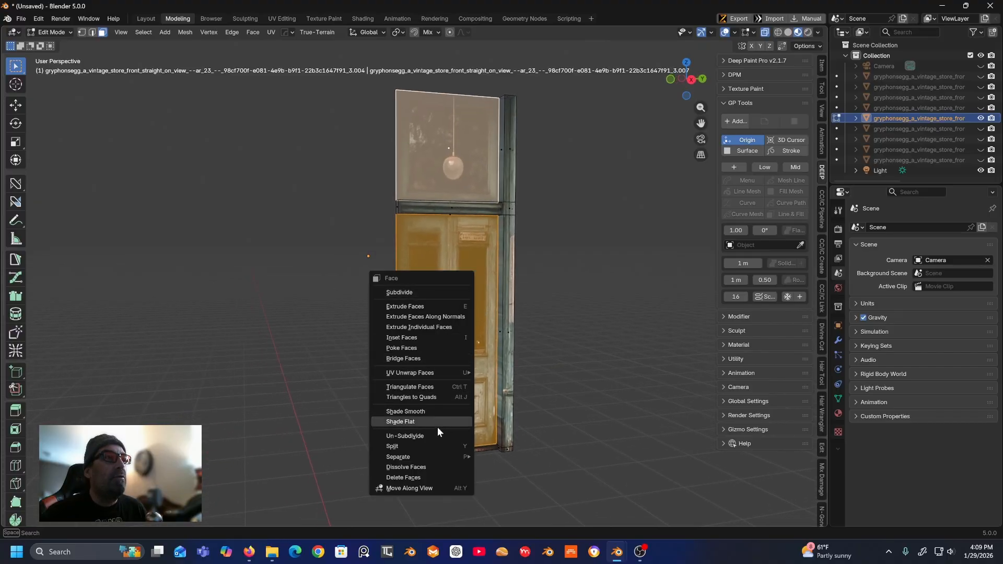
mouse_move(435, 457)
left_click(491, 456)
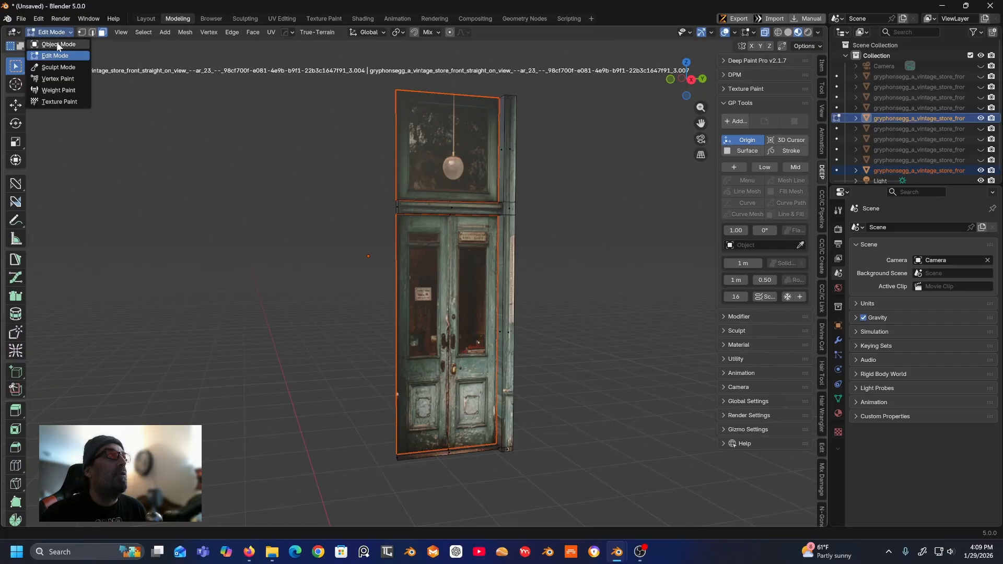
- Open the separated window-and-doors object in Edit Mode on its own and hide the surrounding frame object
left_click(57, 44)
middle_click_drag(250, 224, 229, 227)
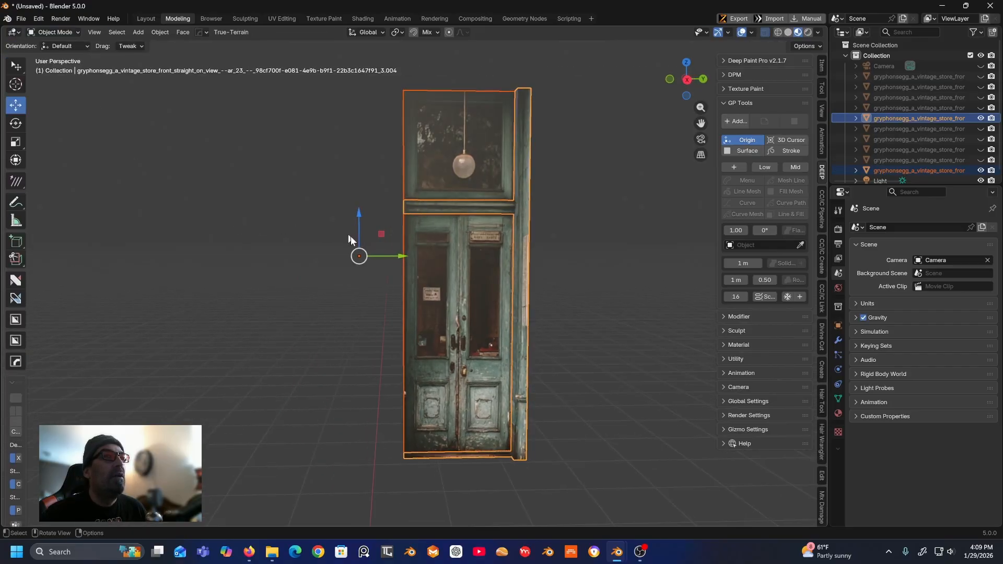
left_click(455, 267)
key("alt+a")
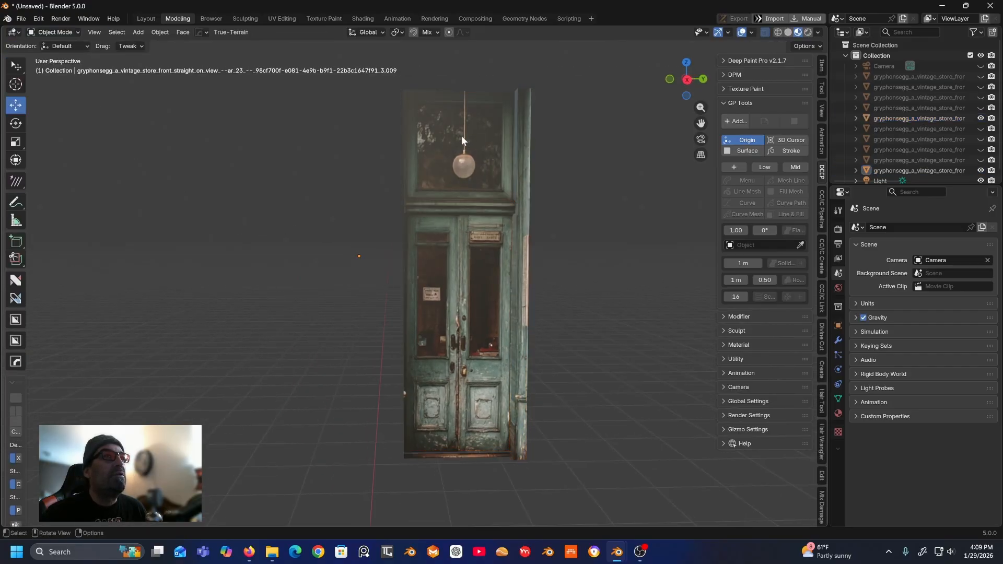
left_click(452, 160)
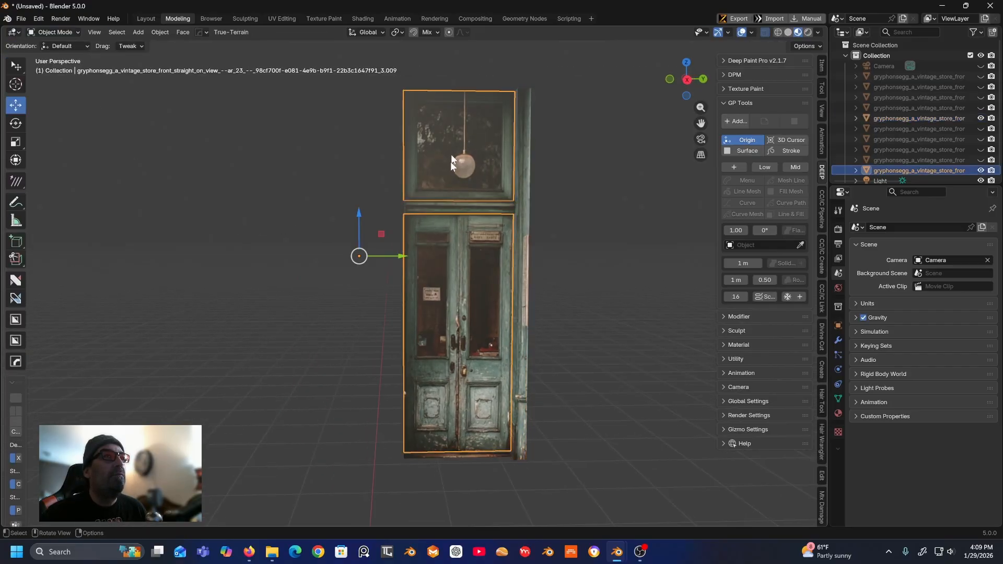
left_click(63, 30)
left_click(52, 54)
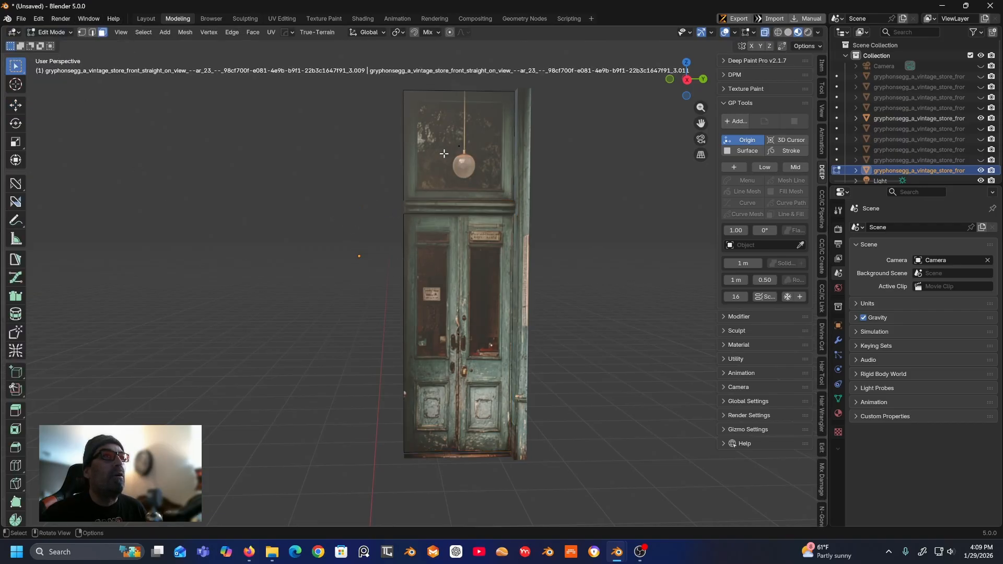
scroll(976, 128, "down", 1)
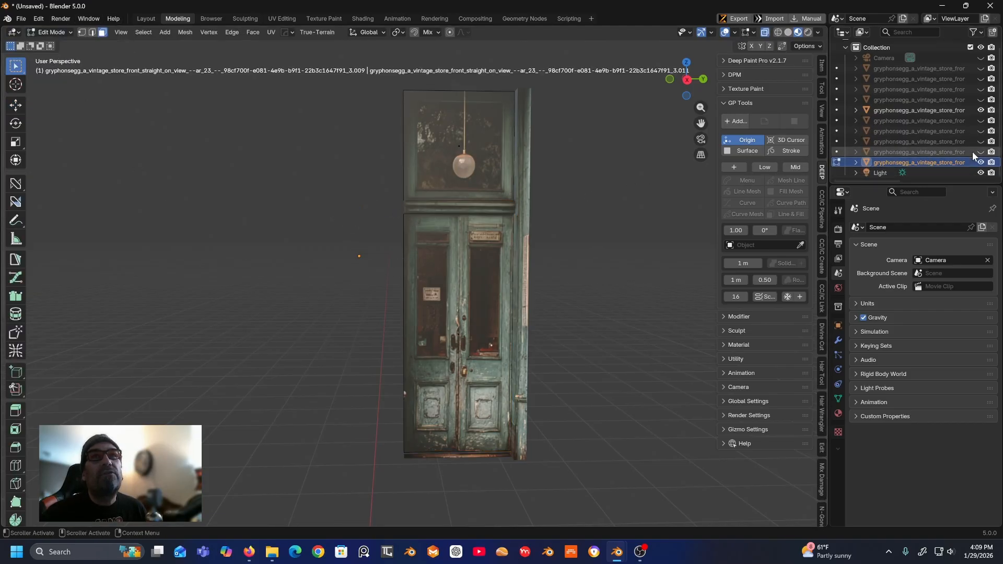
left_click(981, 110)
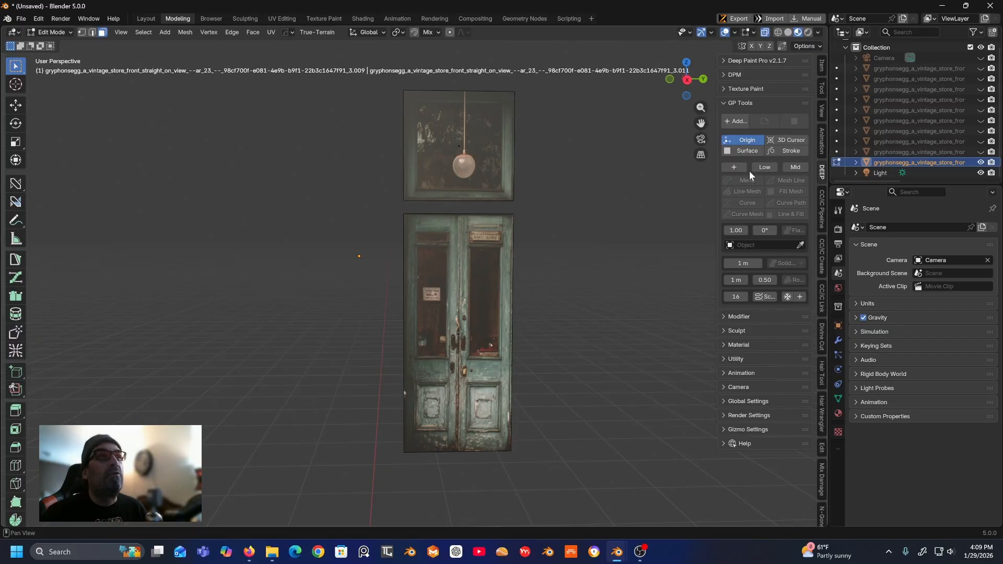
- In the right orthographic view, add horizontal and vertical loop cuts to the upper window along all four inner edges of its frame
left_click(686, 80)
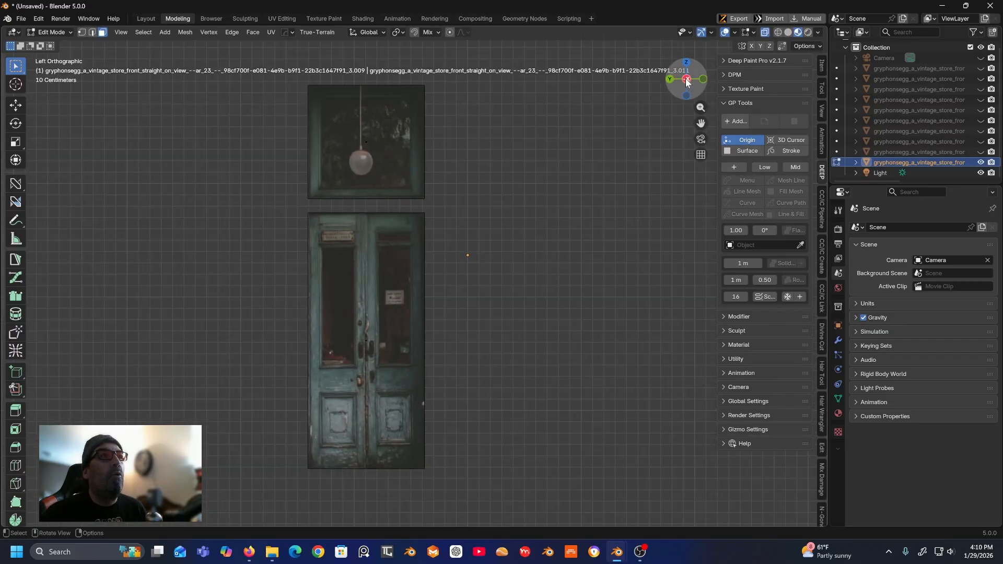
left_click(686, 80)
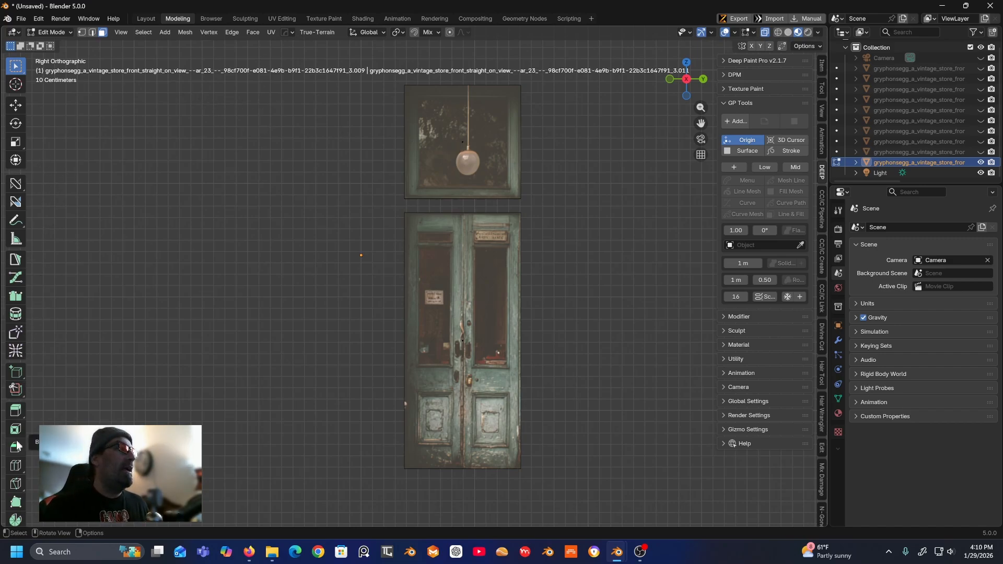
left_click(16, 465)
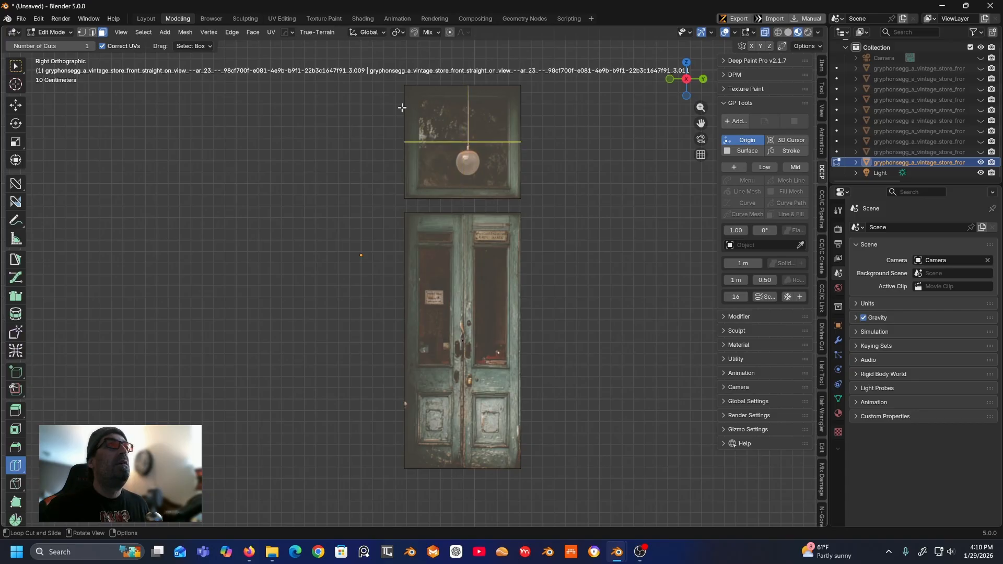
left_click_drag(406, 142, 380, 197)
key("ctrl+r")
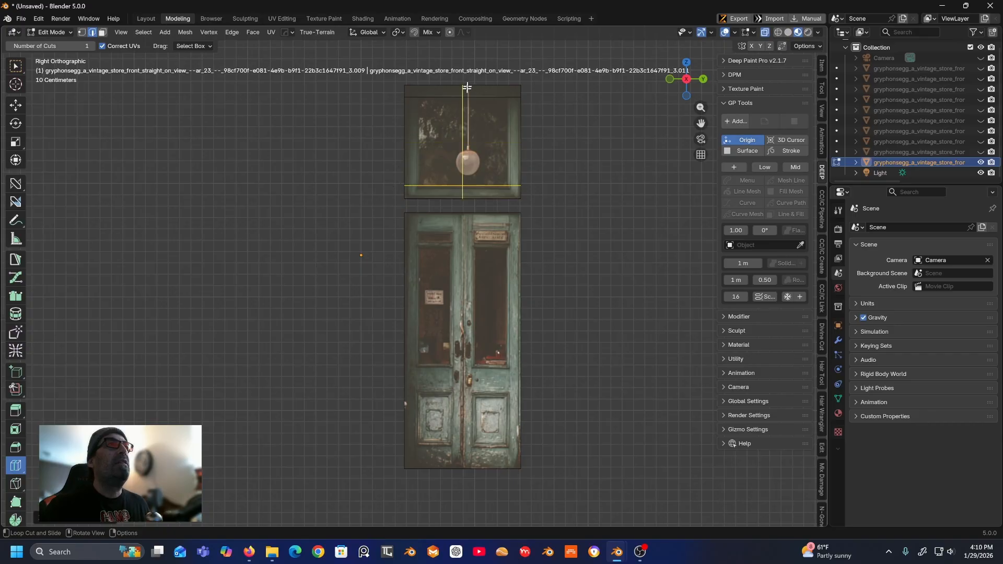
left_click_drag(462, 89, 523, 100)
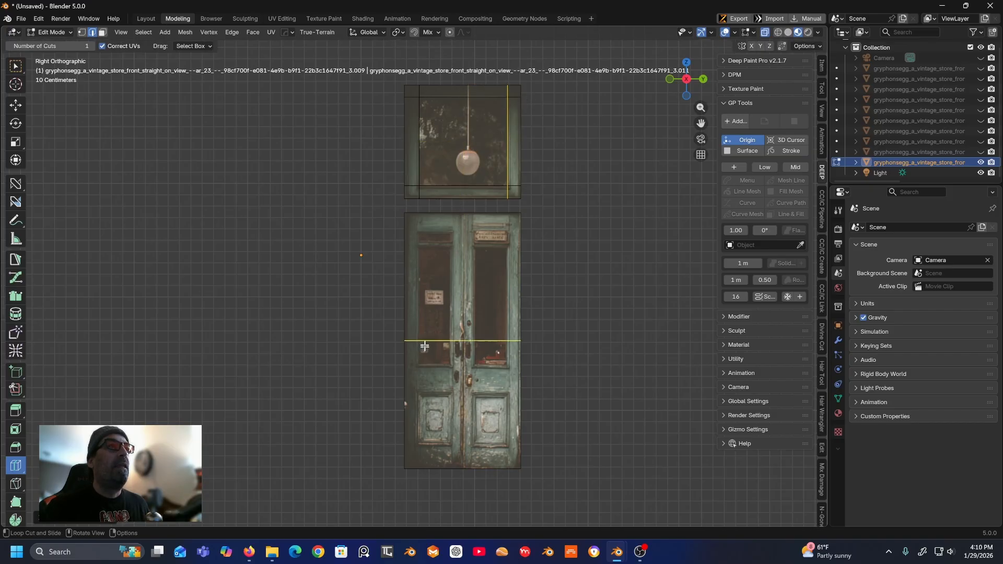
- Add a vertical loop cut down the seam between the two doors
left_click_drag(471, 229, 471, 231)
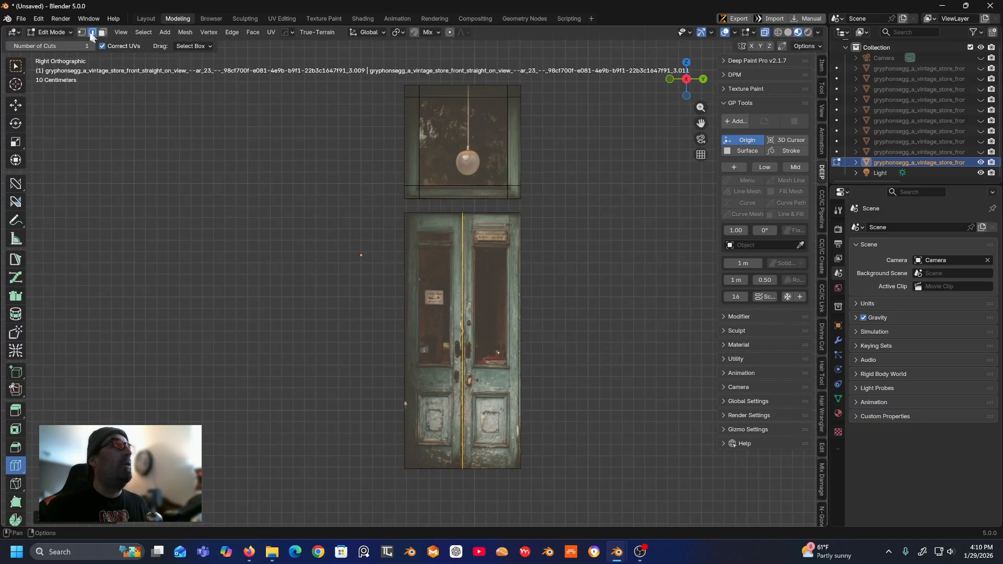
left_click(52, 32)
left_click(55, 45)
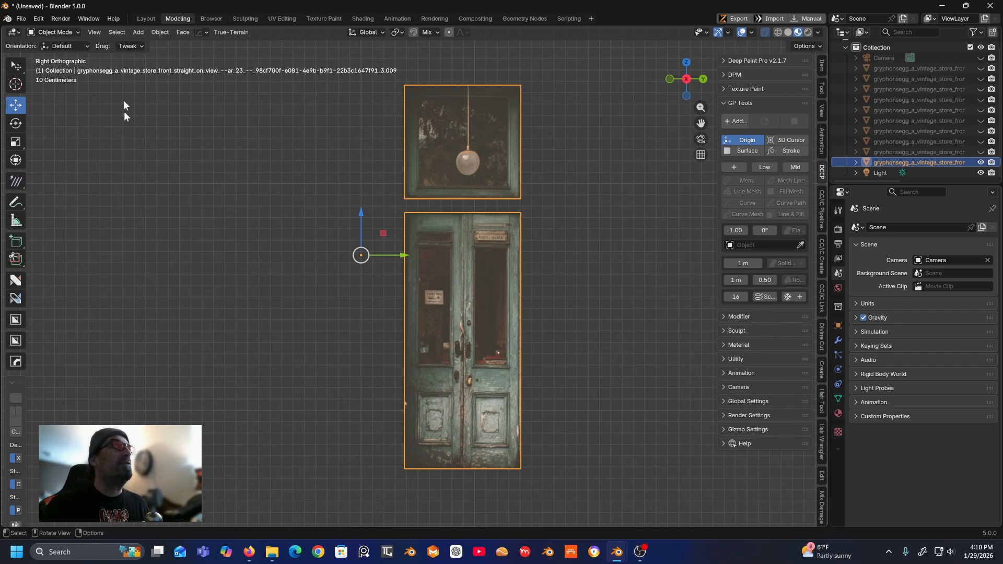
left_click(16, 66)
left_click(299, 223)
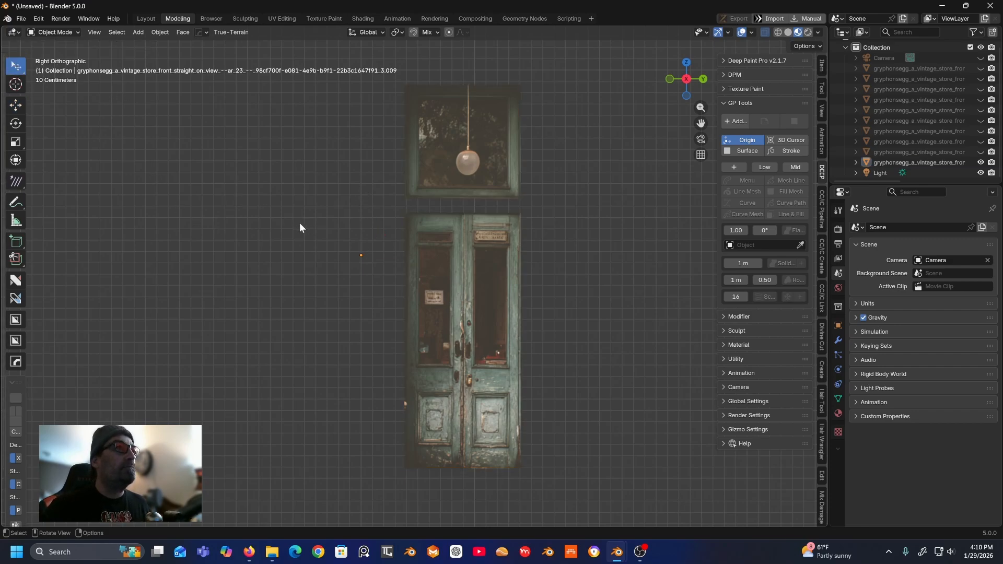
key("Tab")
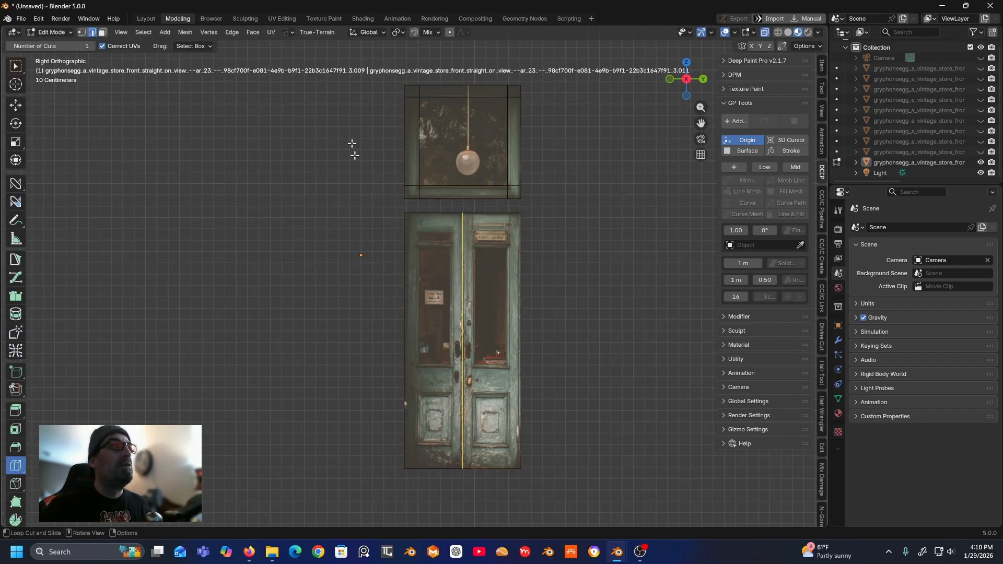
- Select both door faces, separate them from the upper window into a new object, and return to Object Mode with nothing selected
left_click(103, 32)
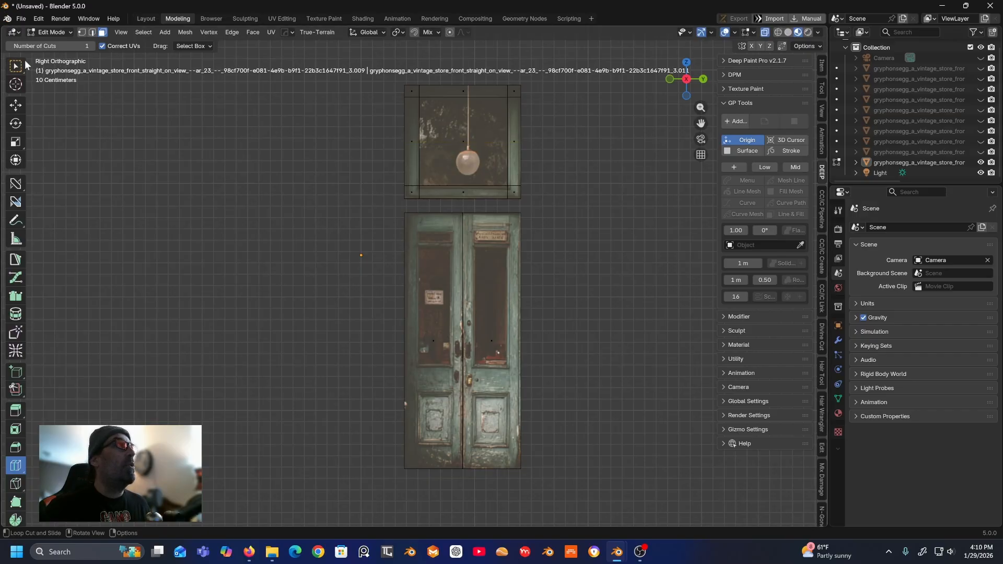
key("w")
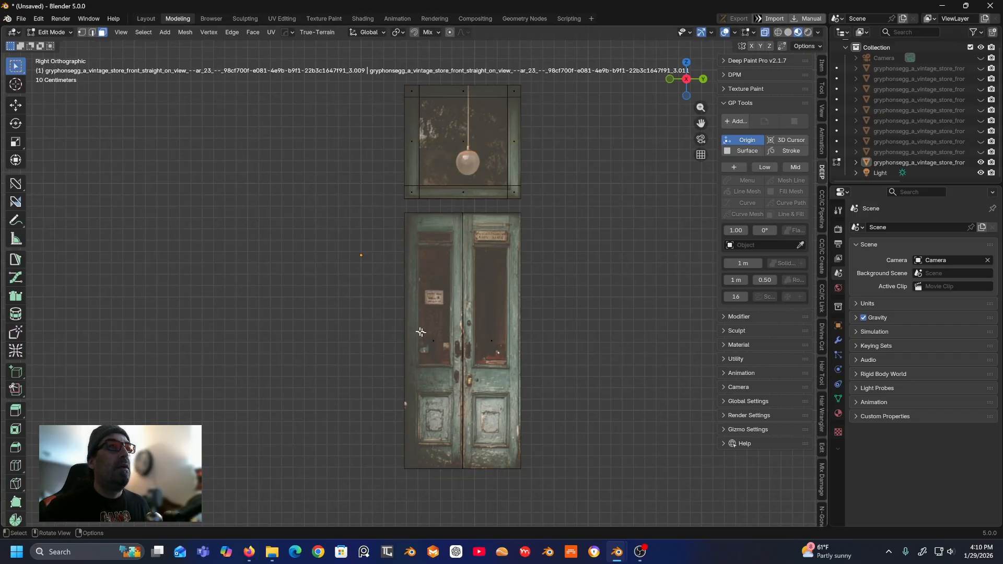
left_click(440, 346, "shift")
left_click(501, 349, "shift")
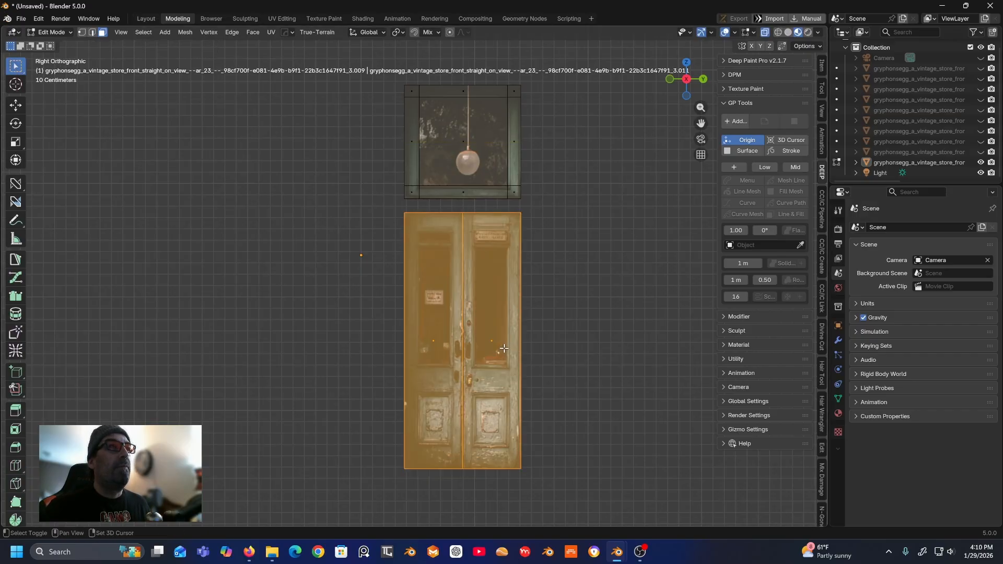
right_click(493, 335)
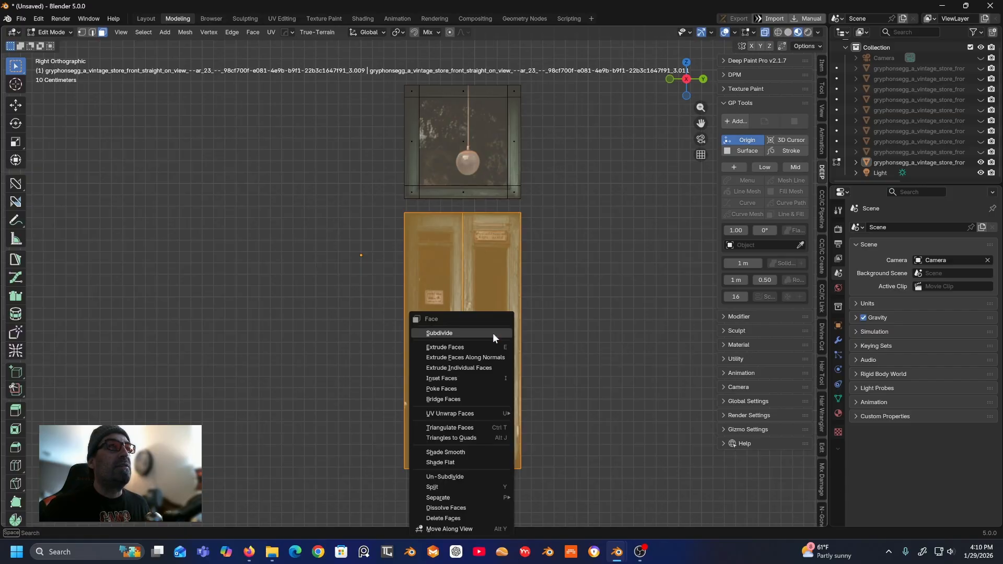
mouse_move(452, 495)
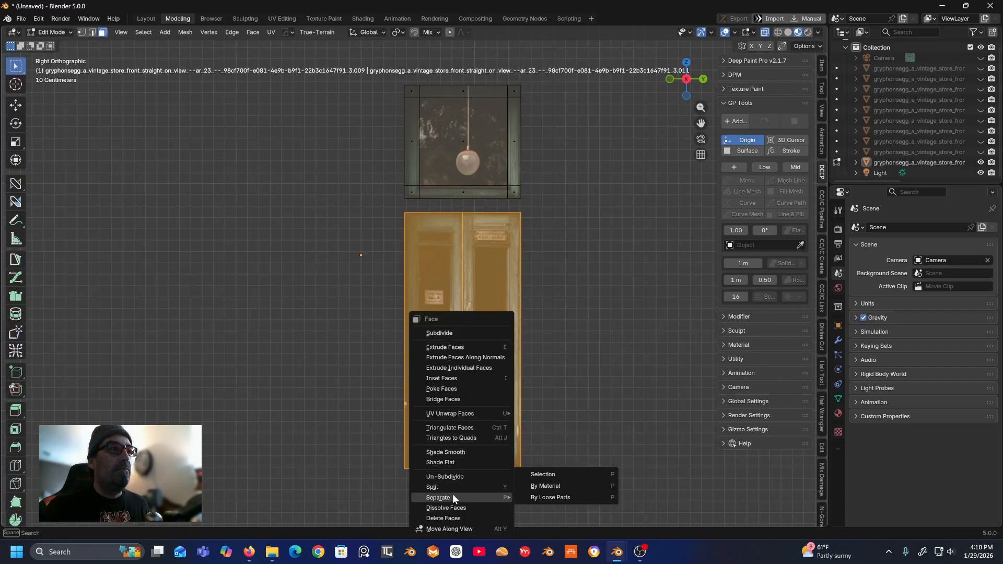
left_click(536, 475)
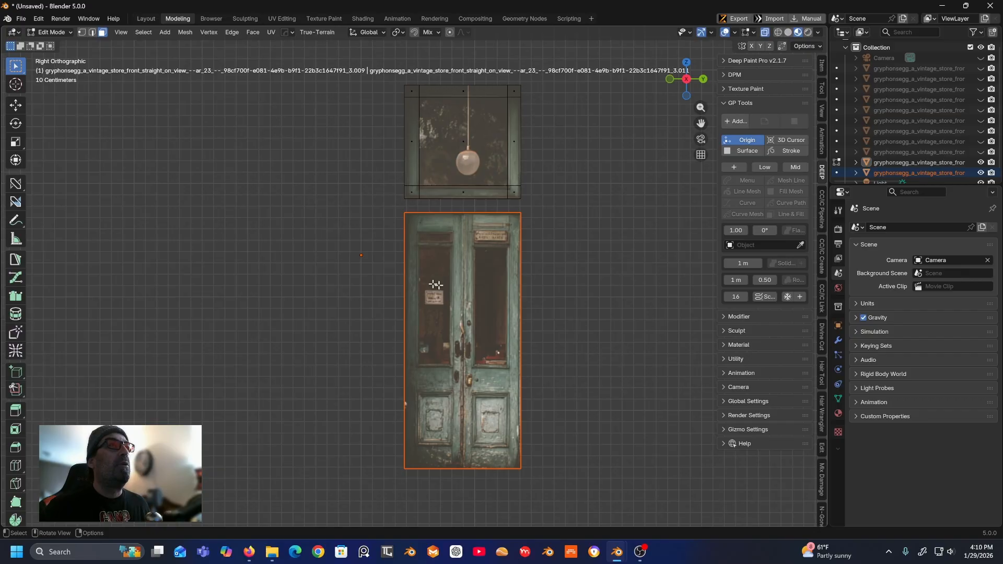
left_click(52, 32)
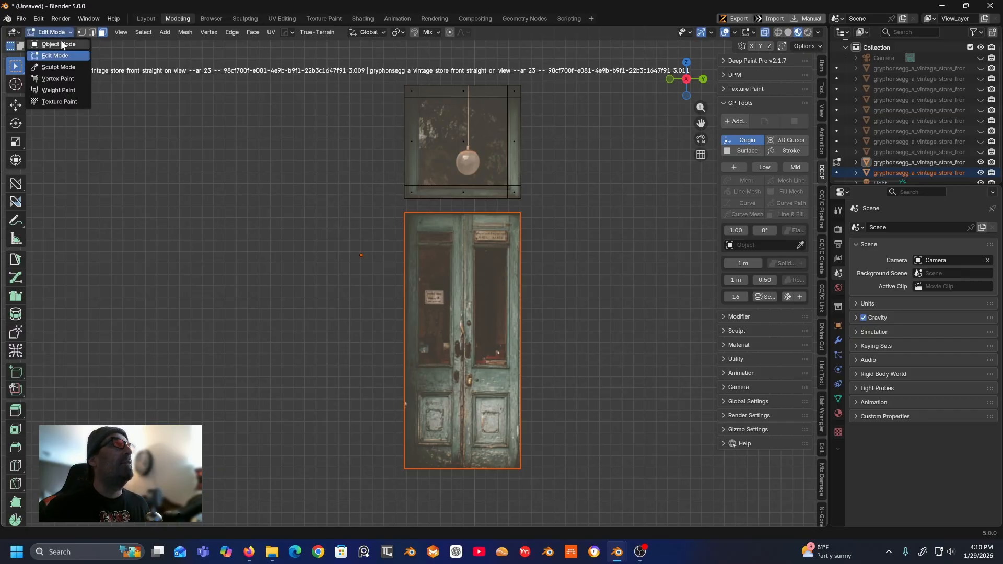
left_click(47, 39)
left_click(368, 198)
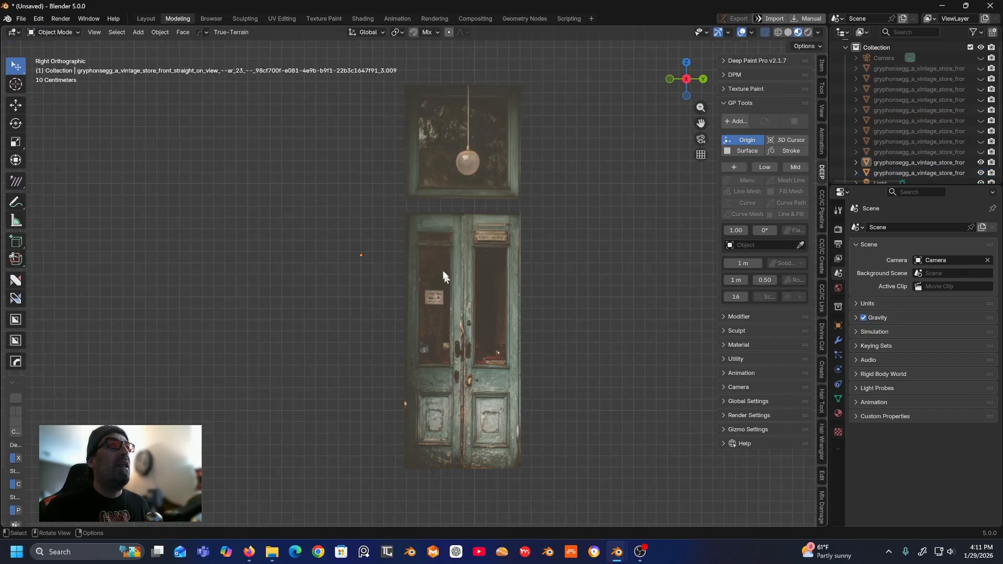
- In the upper window object, select the central glass face and extrude it slightly inward from the frame
left_click(450, 143)
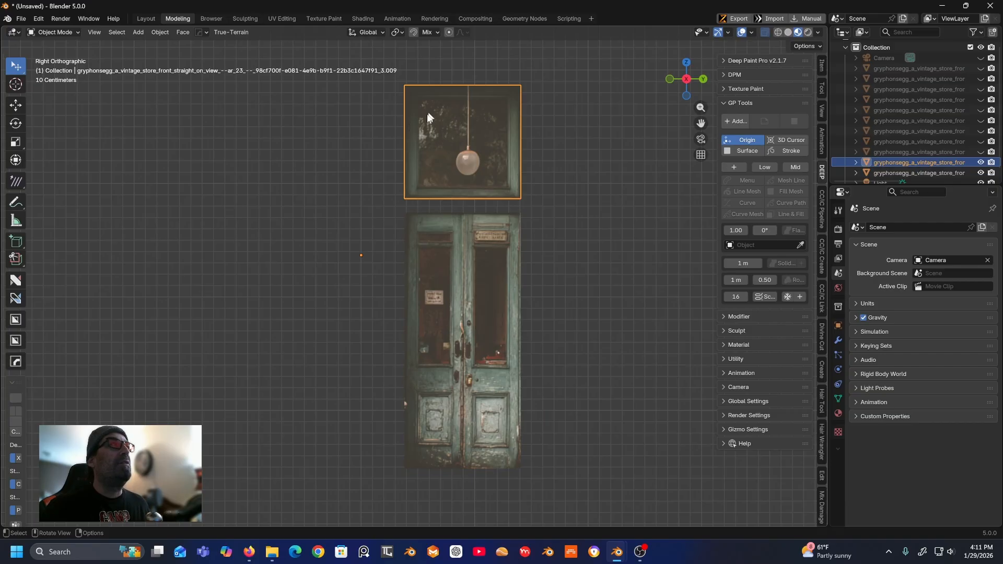
left_click(67, 31)
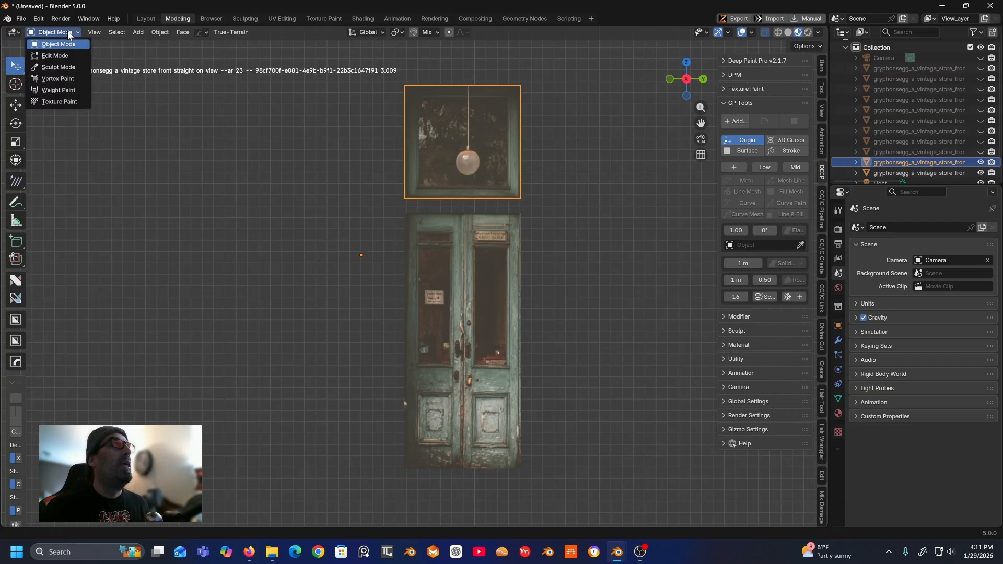
left_click(61, 54)
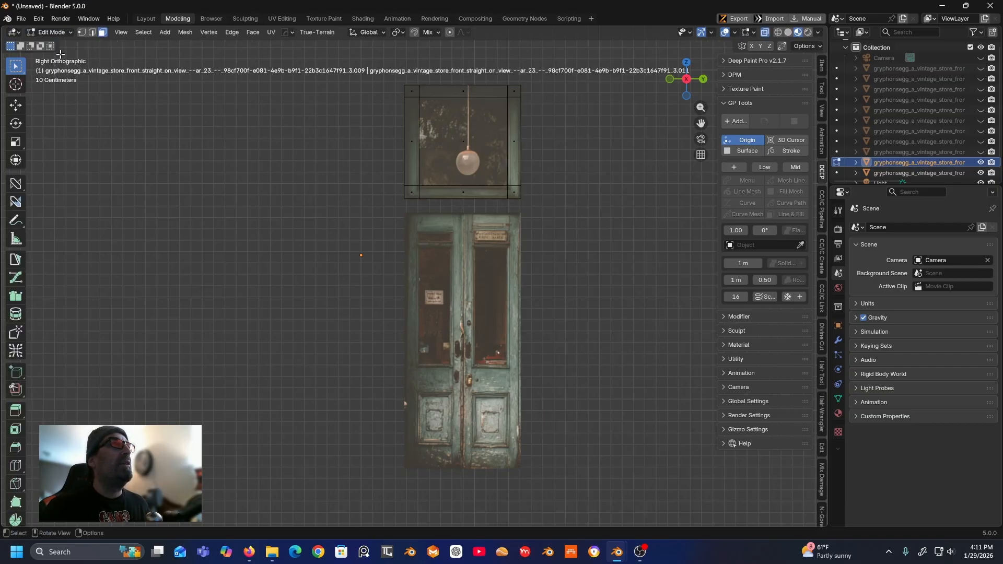
left_click(463, 141)
middle_click_drag(482, 140, 410, 168)
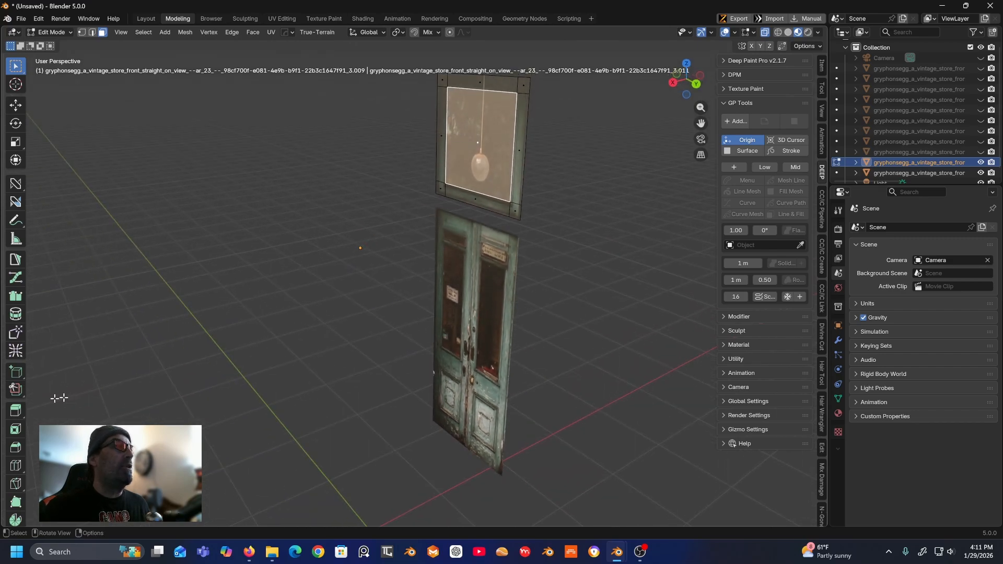
left_click(15, 411)
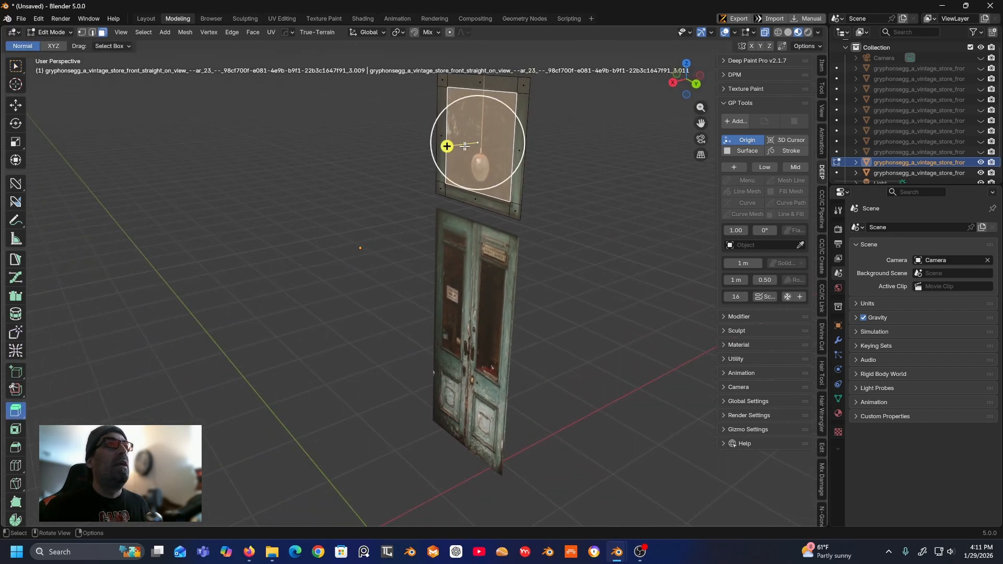
left_click_drag(447, 148, 451, 148)
- Separate the recessed glass face of the upper window into its own object and return to Object Mode
right_click(482, 115)
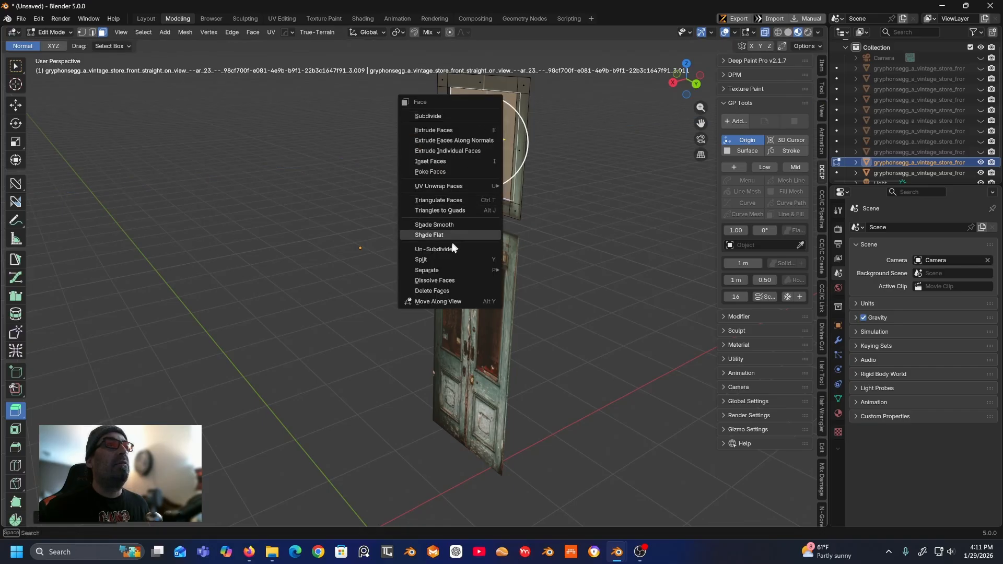
mouse_move(443, 268)
left_click(538, 265)
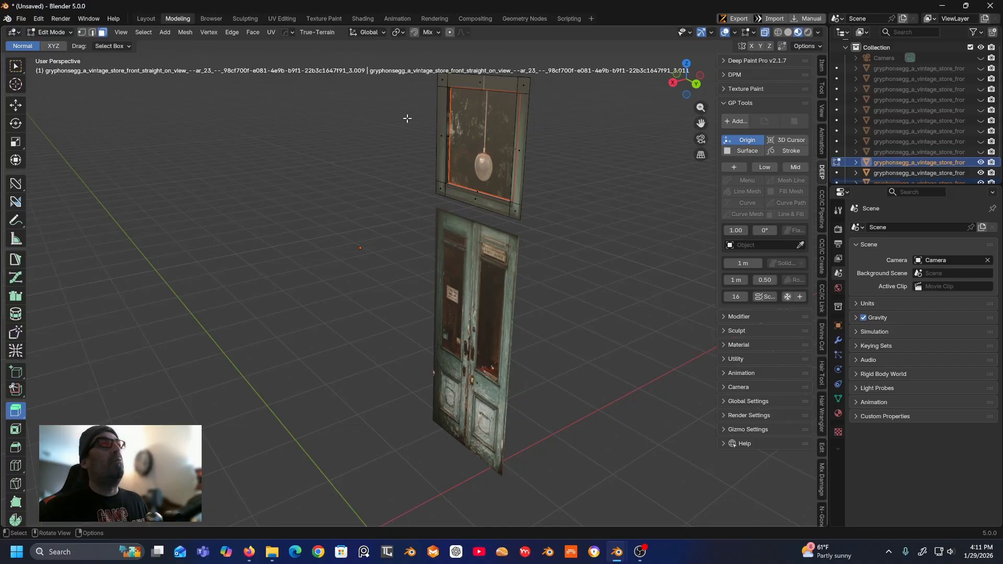
left_click(59, 31)
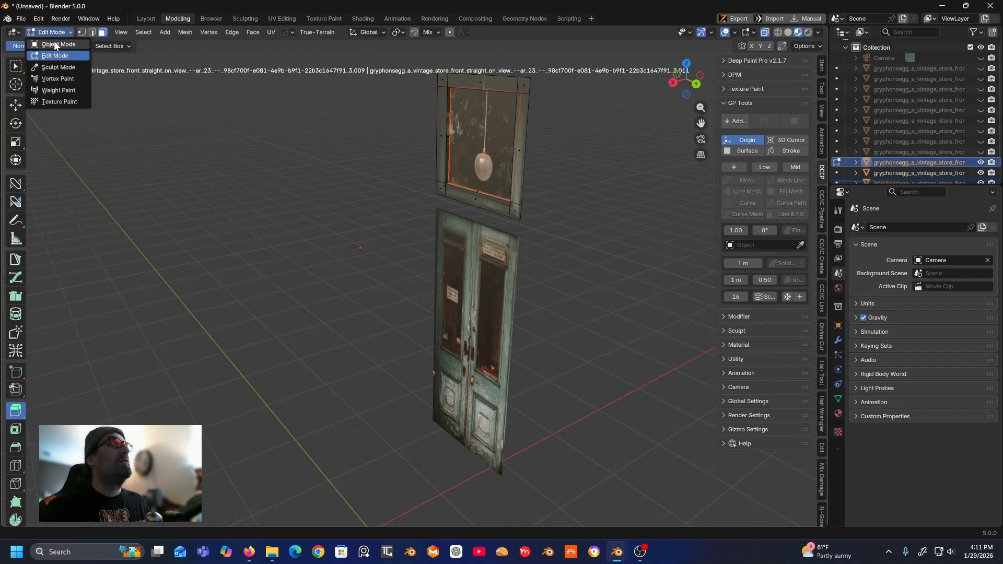
left_click(54, 44)
- In the double-door object, select the face of the right-hand door and separate it into its own object
left_click(468, 264)
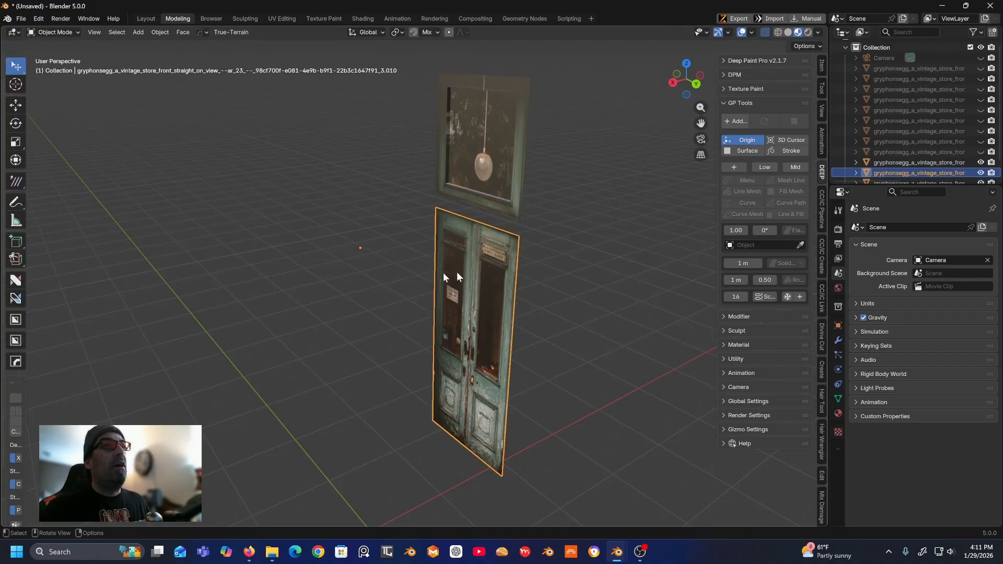
left_click(59, 32)
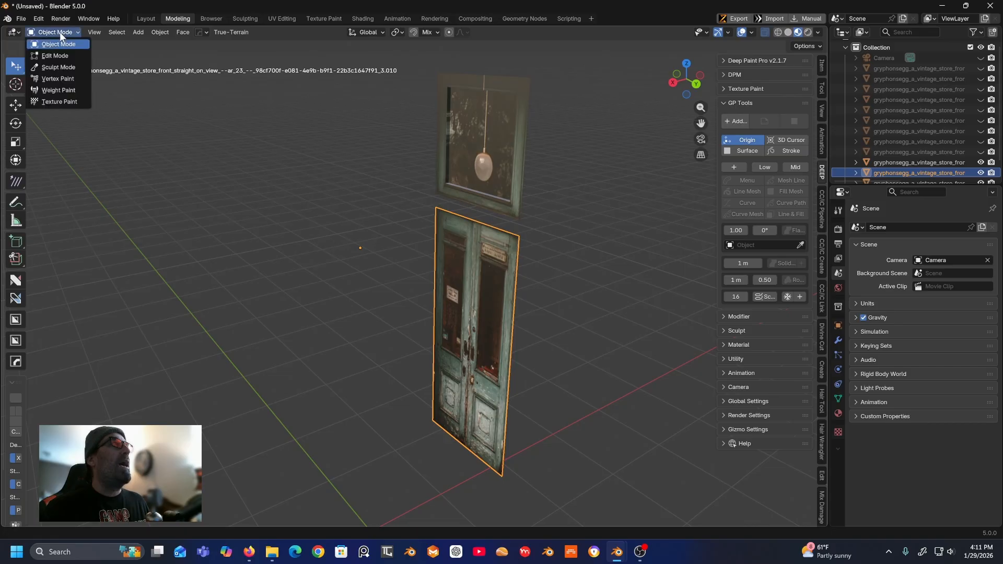
left_click(56, 56)
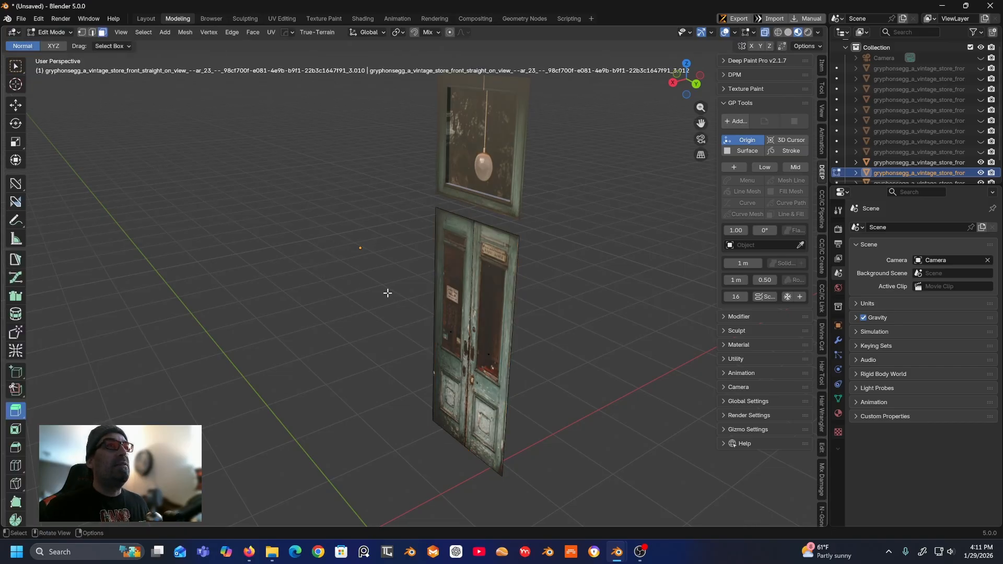
middle_click_drag(387, 293, 437, 248)
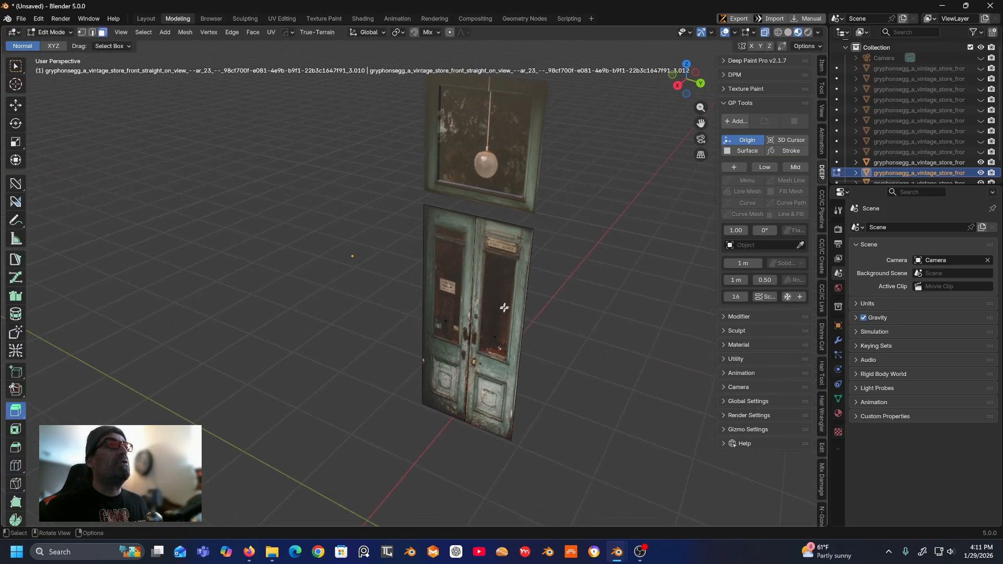
left_click_drag(493, 332, 503, 349)
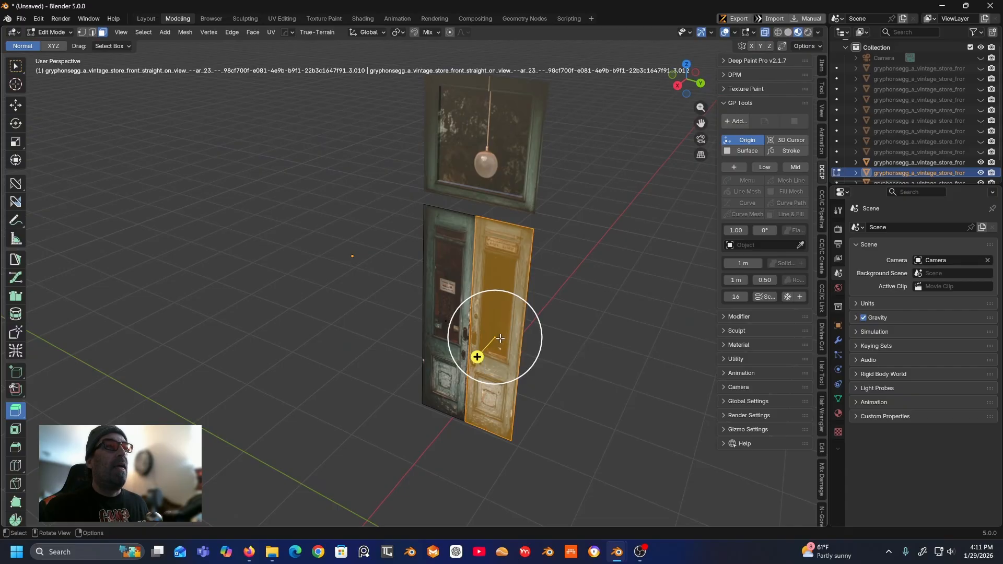
right_click(500, 338)
mouse_move(466, 492)
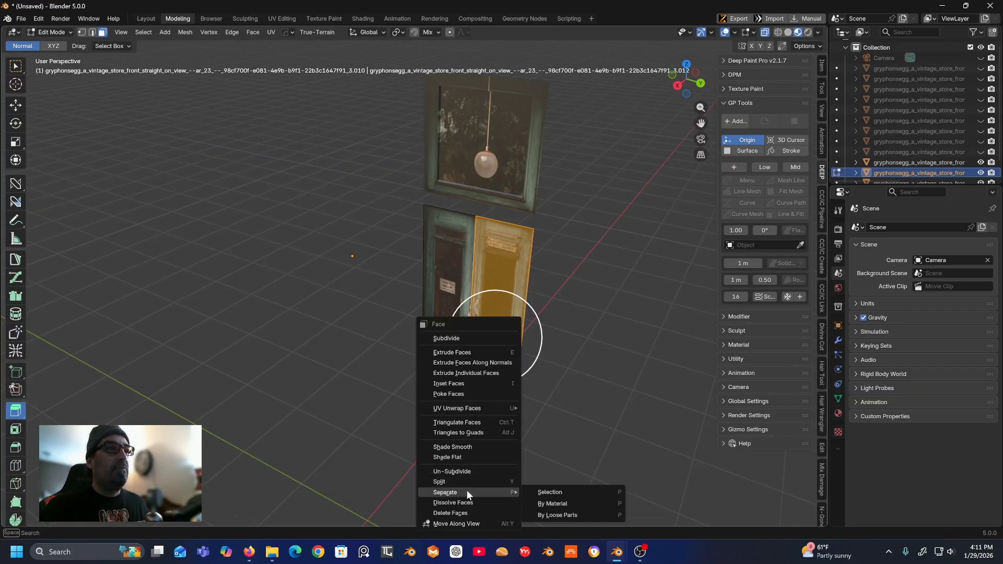
left_click(554, 492)
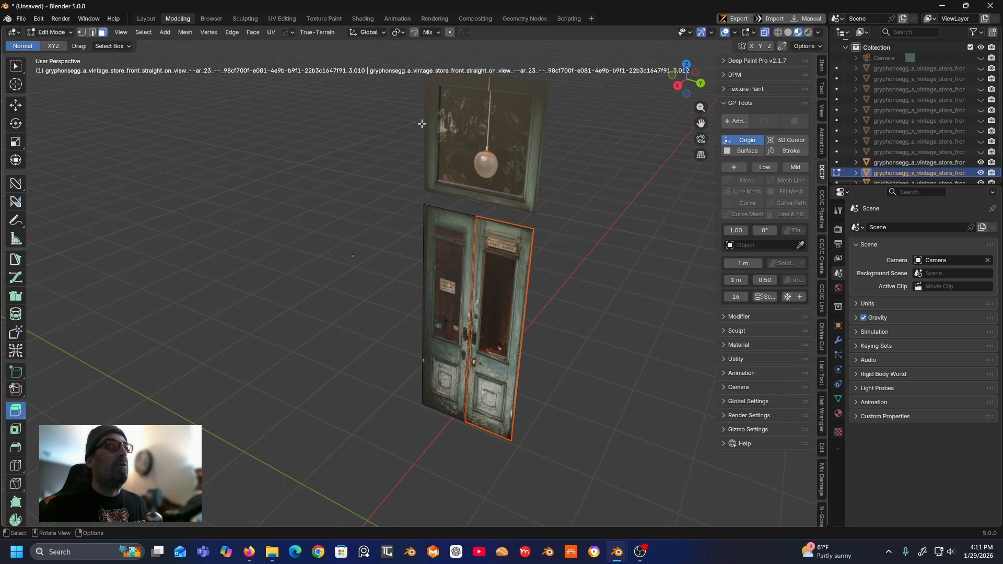
- In Object Mode, select only the left-hand door and show it in the right orthographic view
left_click(61, 33)
left_click(47, 41)
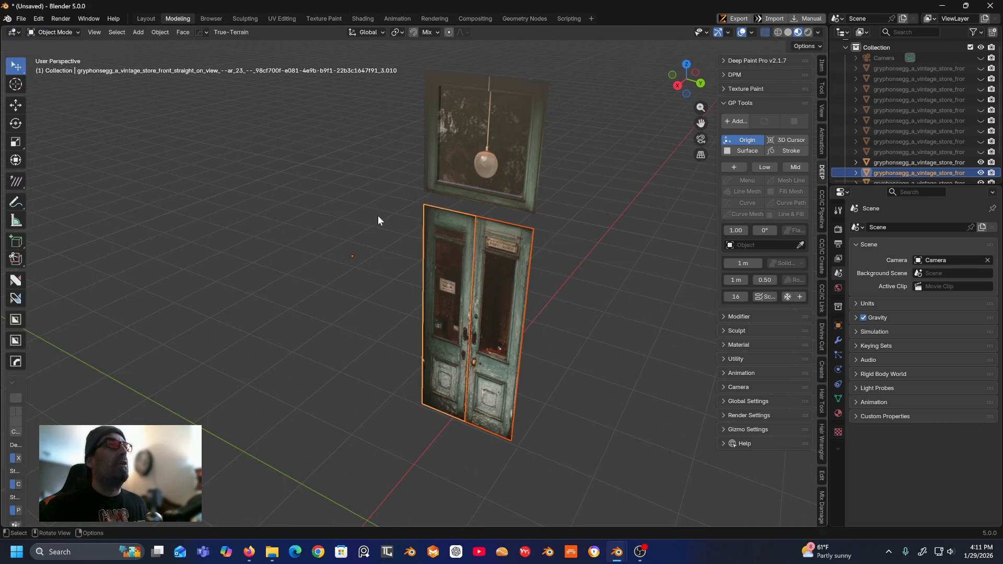
left_click(449, 266)
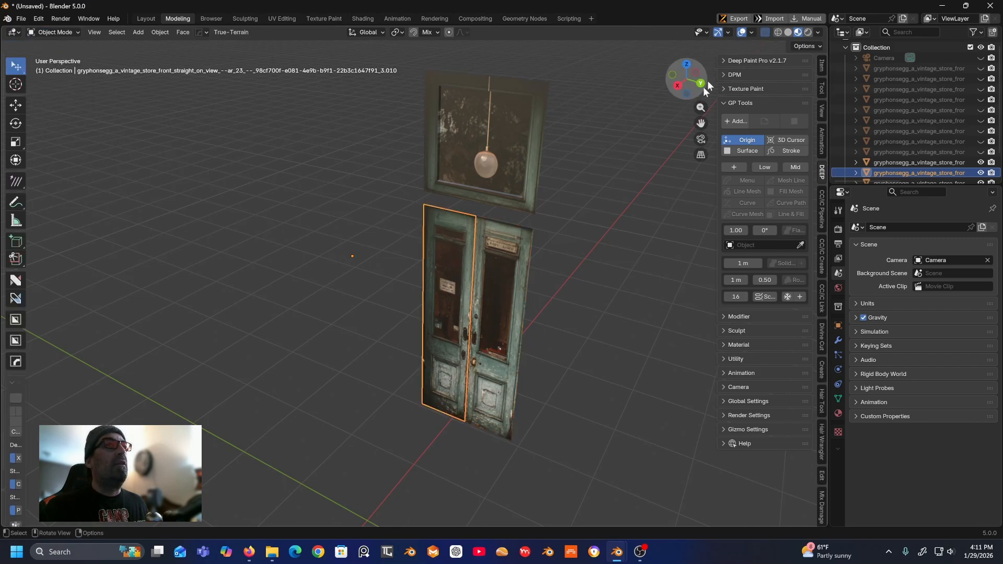
left_click(678, 86)
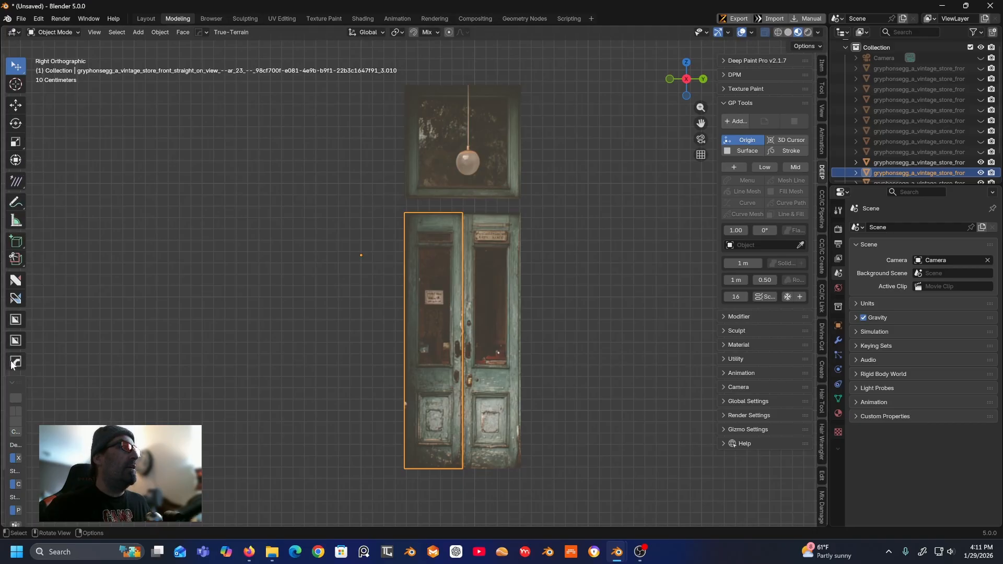
- In Edit Mode, add vertical loop cuts to the left-hand door along both side edges of its glass
left_click(72, 30)
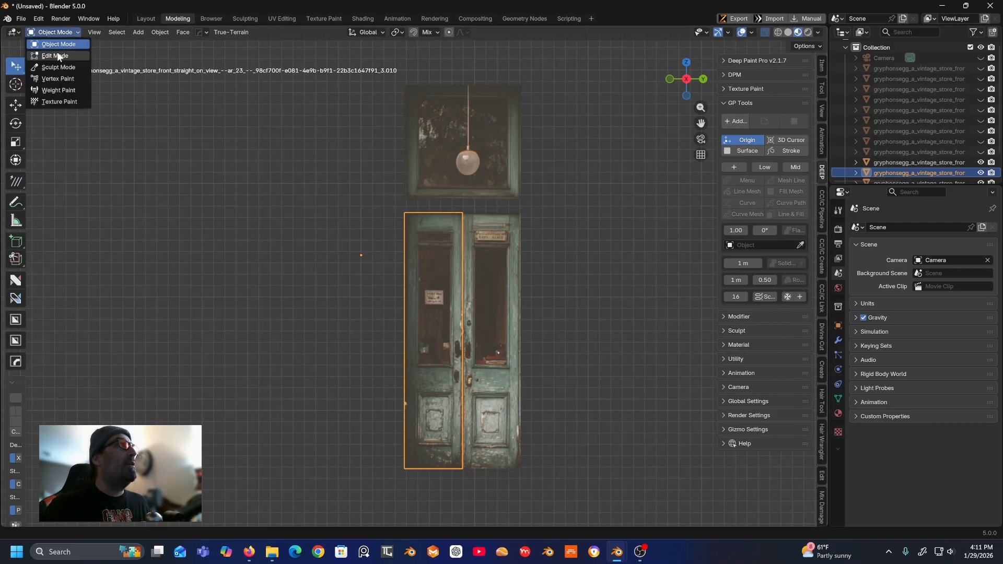
left_click(58, 51)
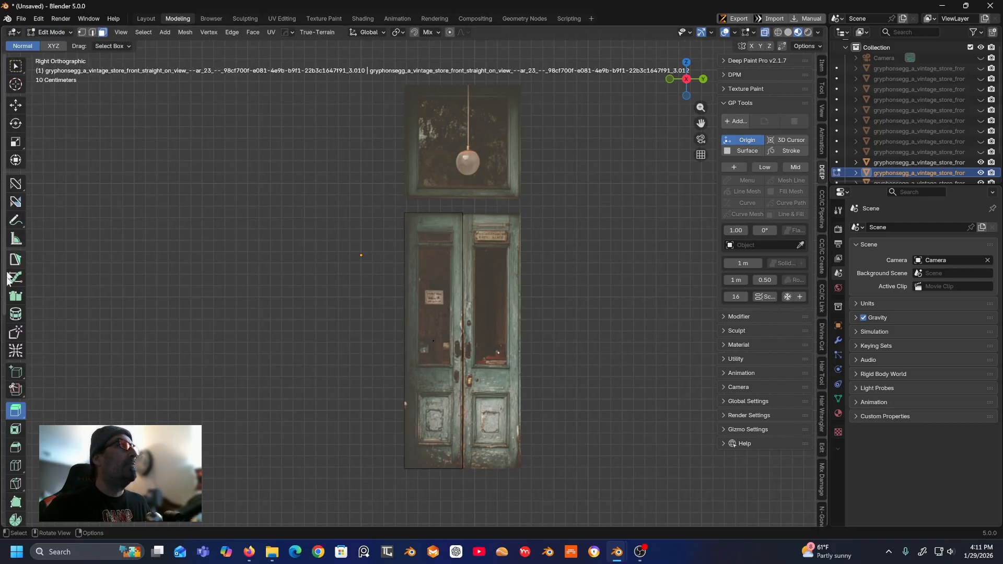
left_click(15, 466)
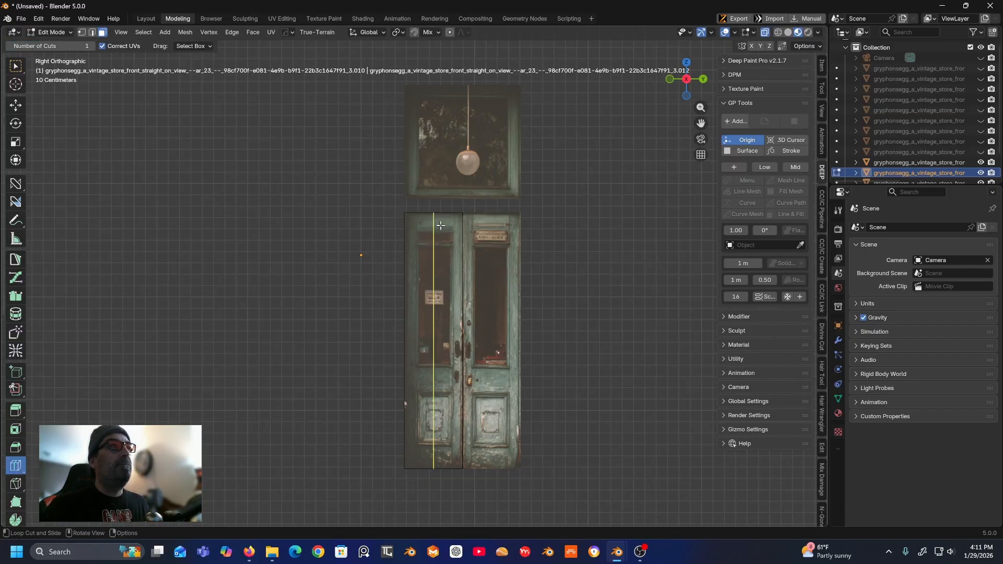
left_click_drag(432, 228, 454, 225)
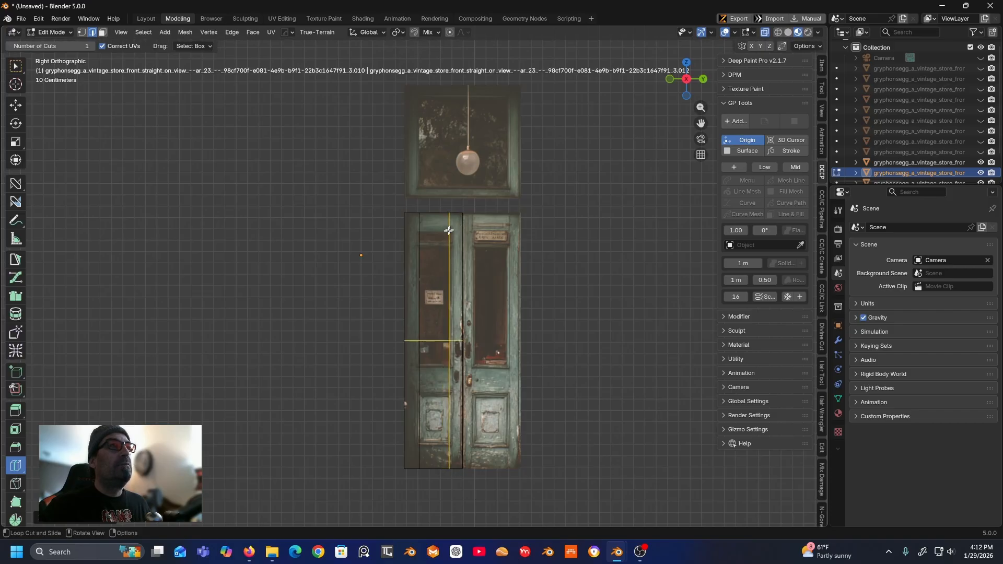
- Add horizontal loop cuts on the left-hand door at the upper and lower edges of the small transom strip and the tall glass
left_click_drag(407, 255, 408, 202)
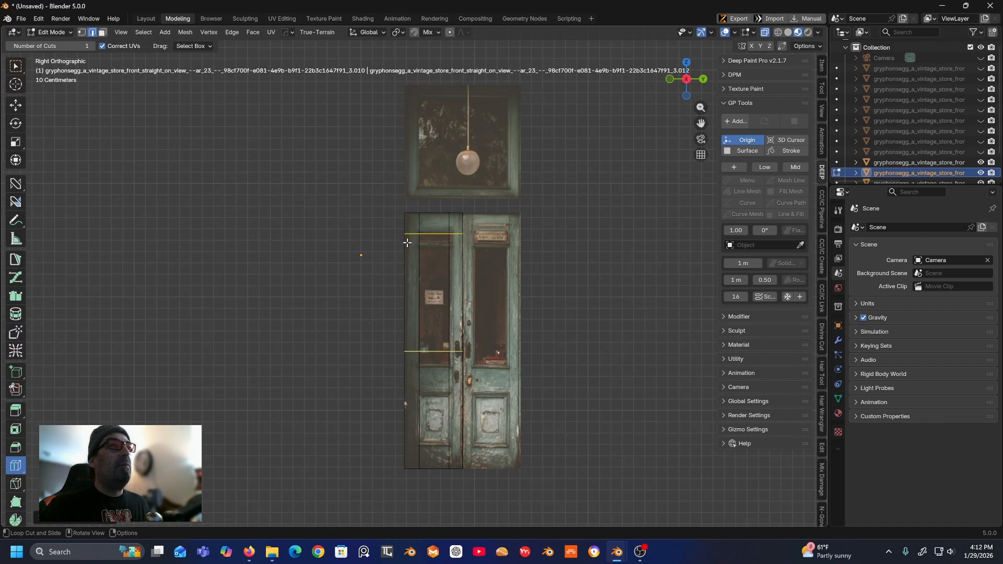
left_click_drag(407, 307, 392, 201)
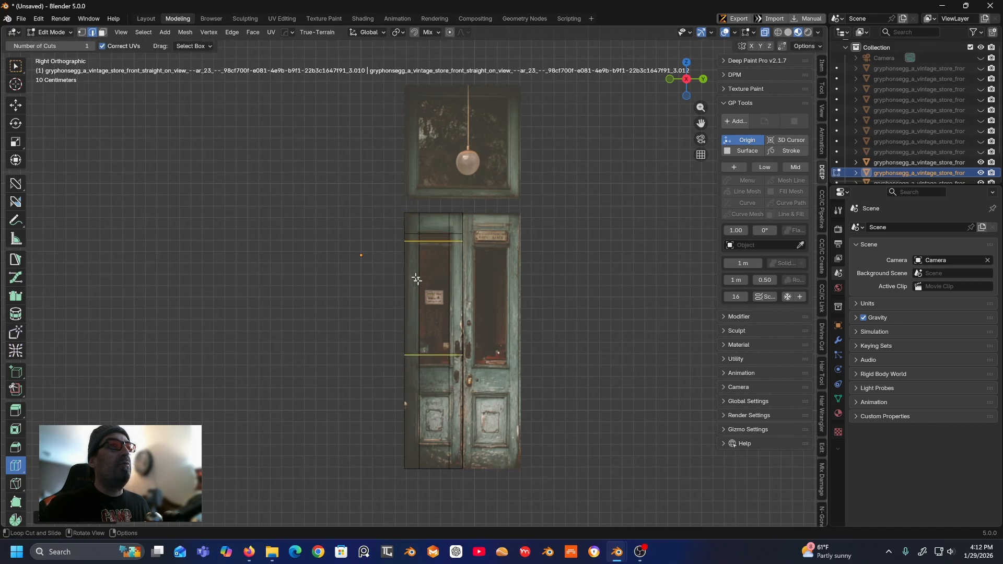
left_click_drag(422, 346, 397, 241)
left_click_drag(413, 359, 412, 364)
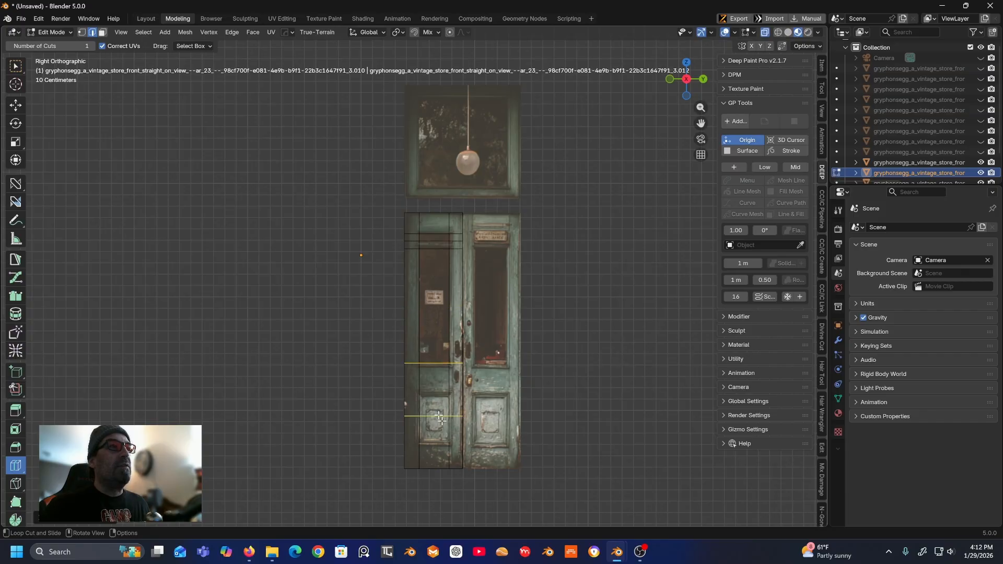
- Add loop cuts along the upper and lower trim of the left-hand door's bottom panel and down its side trim
left_click_drag(406, 393, 406, 367)
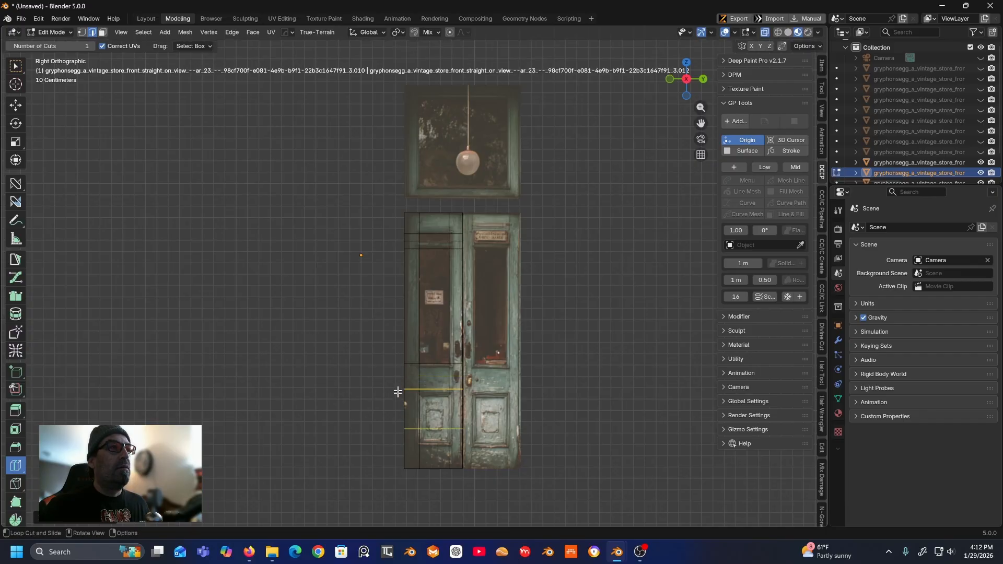
left_click_drag(409, 416, 453, 393)
mouse_move(428, 433)
left_mouse_down()
mouse_move(427, 424)
mouse_move(418, 444)
left_mouse_up()
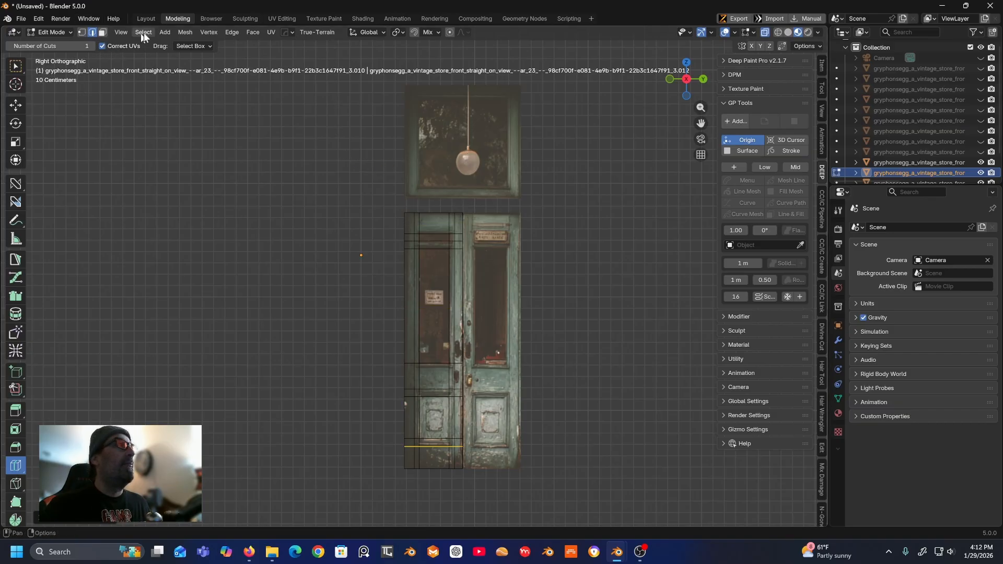
- Select the faces of the small transom strip and the tall glass on the left-hand door
left_click(102, 32)
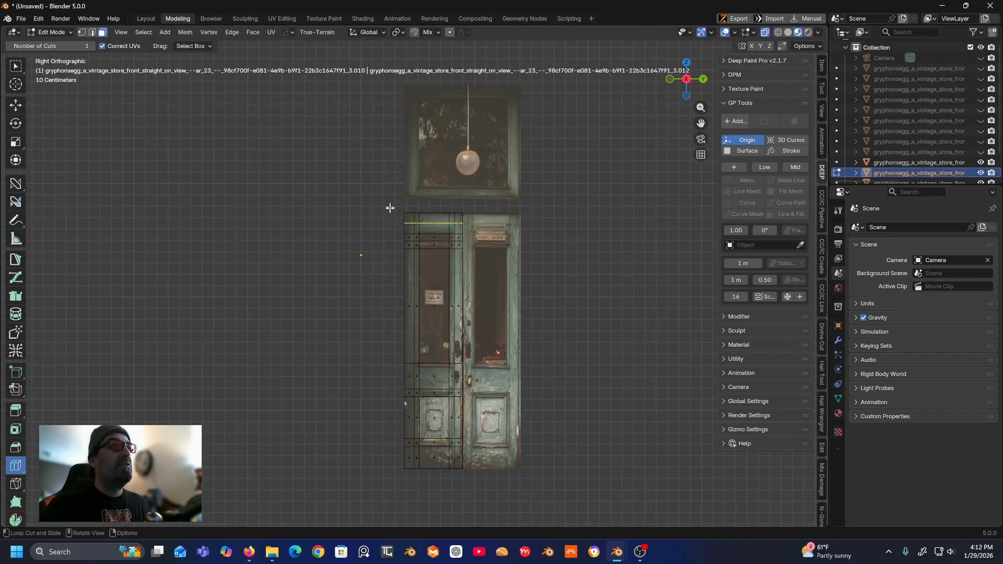
left_click(17, 70)
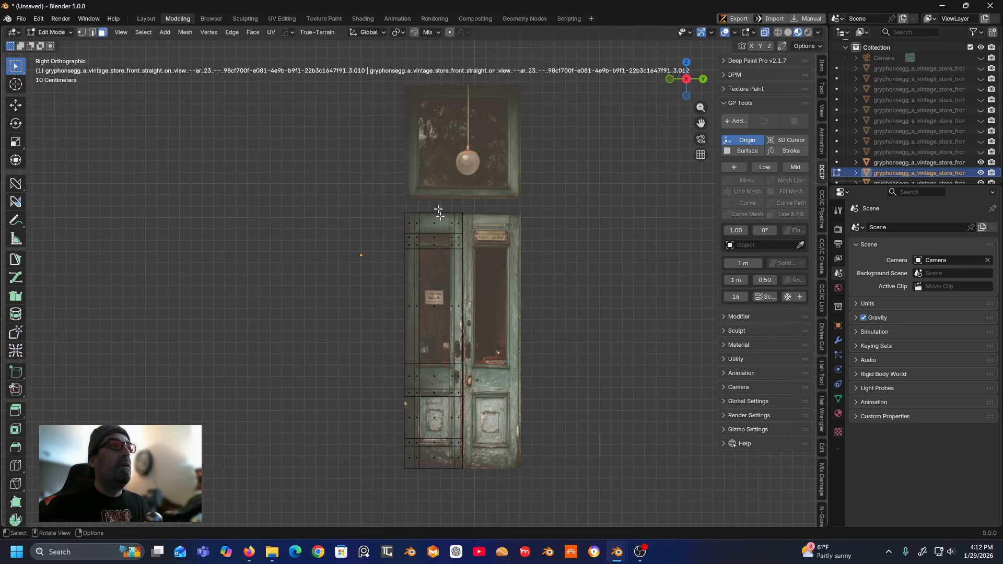
scroll(444, 237, "up", 2)
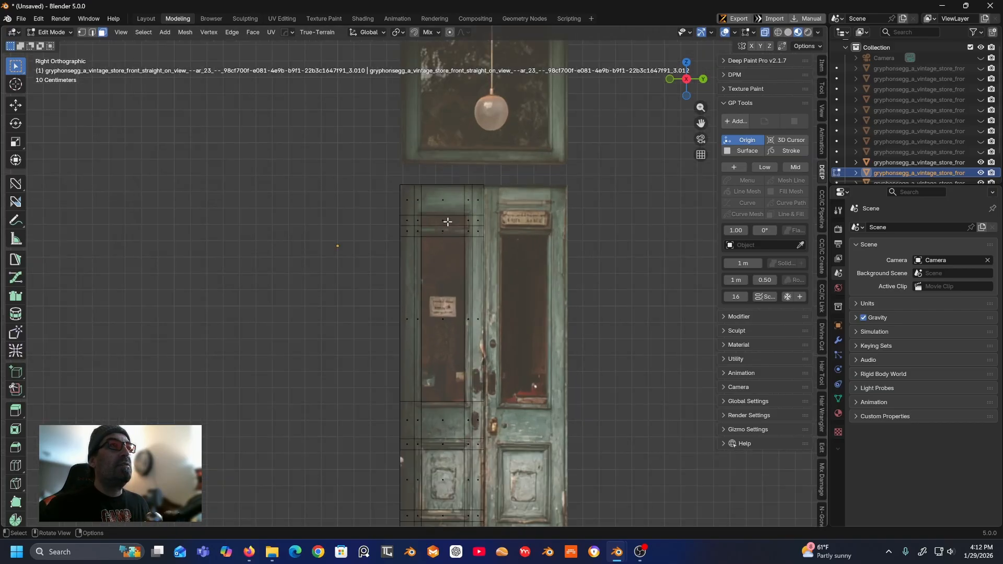
left_click(446, 221)
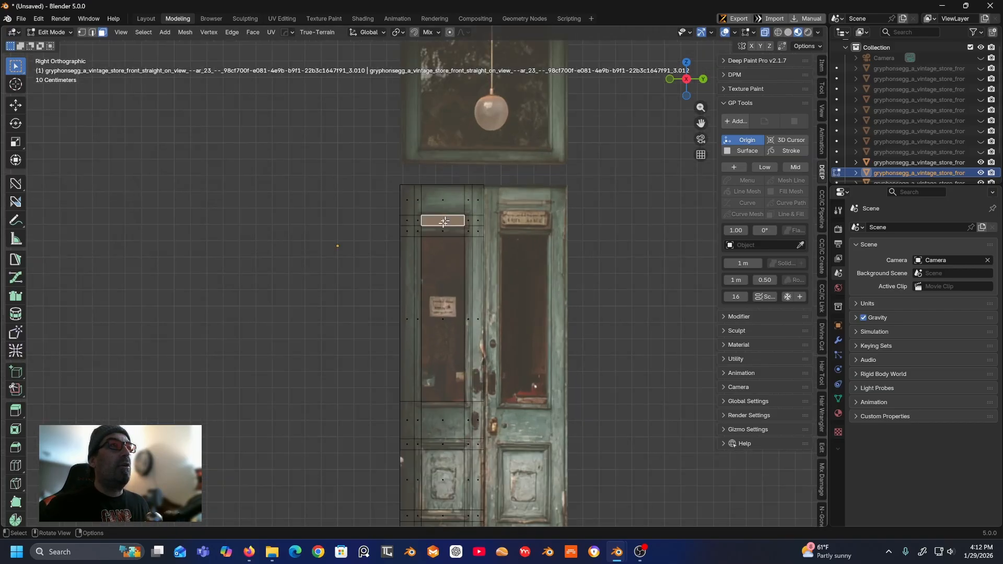
left_click(444, 319, "shift")
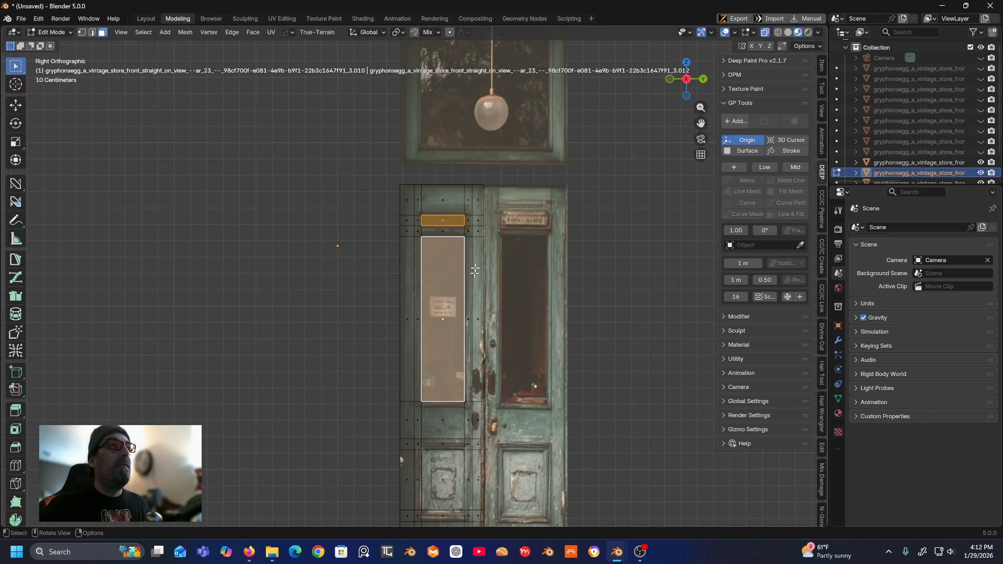
- Add horizontal loop cuts just above the small transom strip and just below the tall glass for the surrounding trim
middle_click_drag(463, 264, 458, 302)
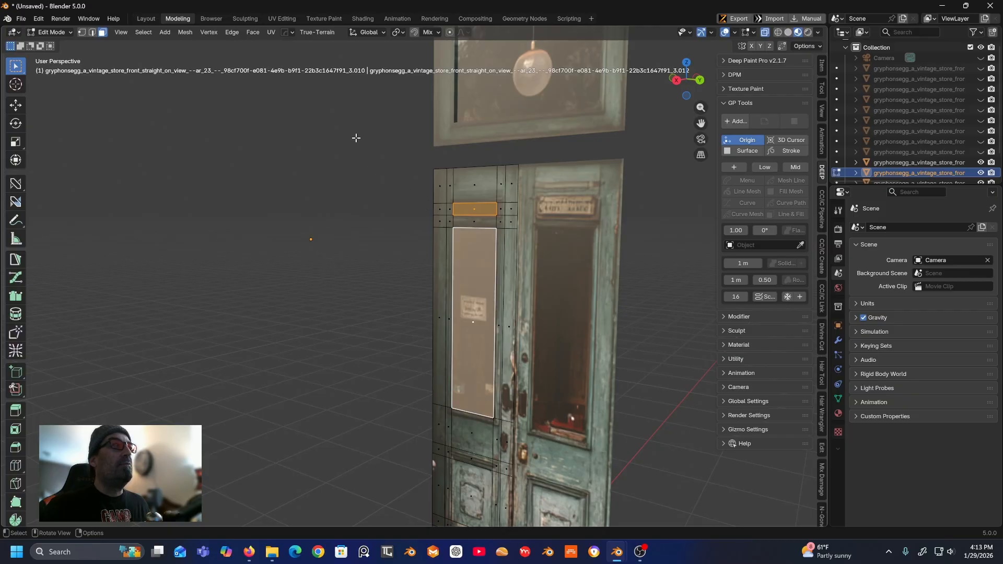
left_click(16, 466)
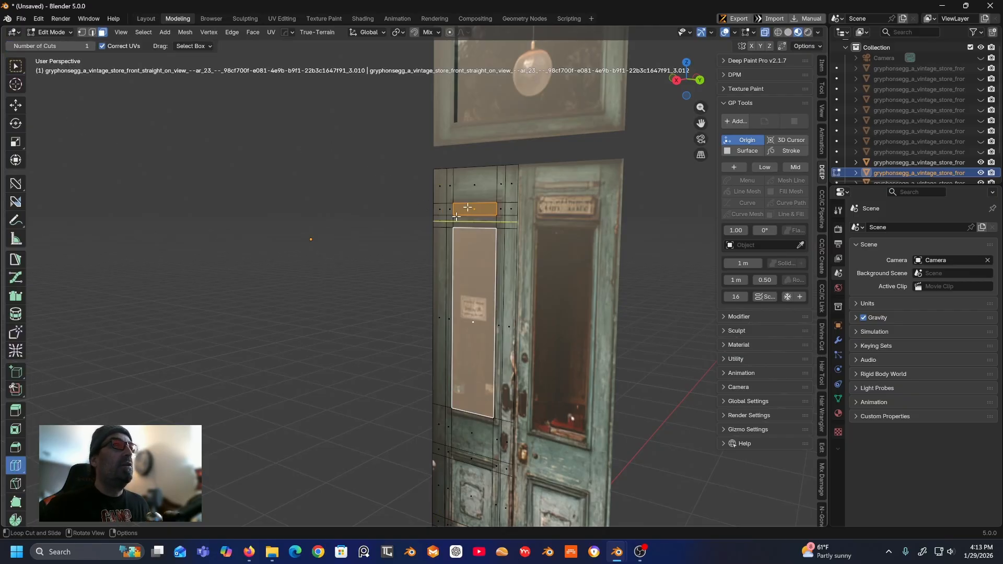
left_click_drag(464, 191, 463, 198)
left_click(102, 32)
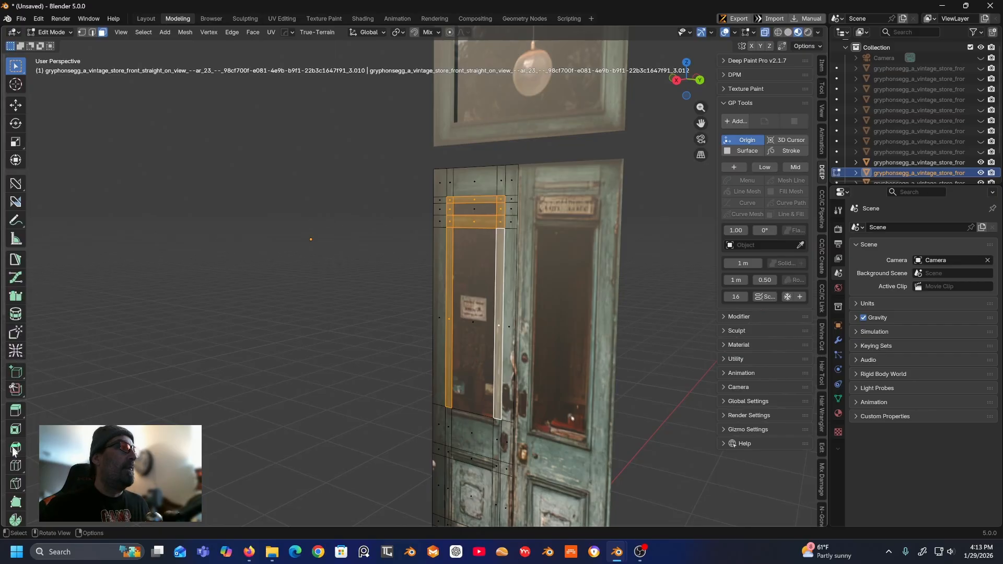
left_click(17, 465)
left_click_drag(453, 426, 453, 416)
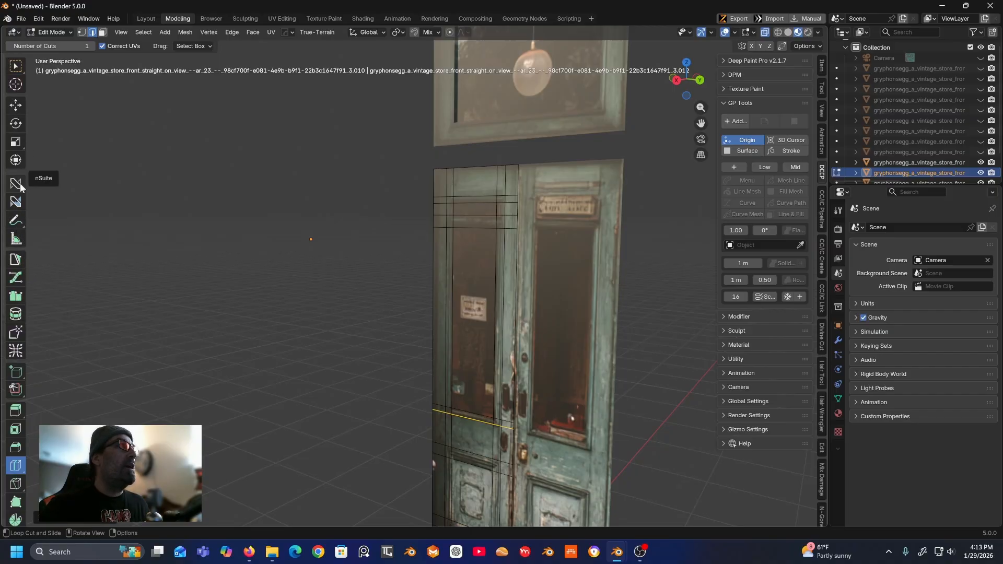
- Select the narrow trim faces framing the small transom strip of the left-hand door
left_click(16, 66)
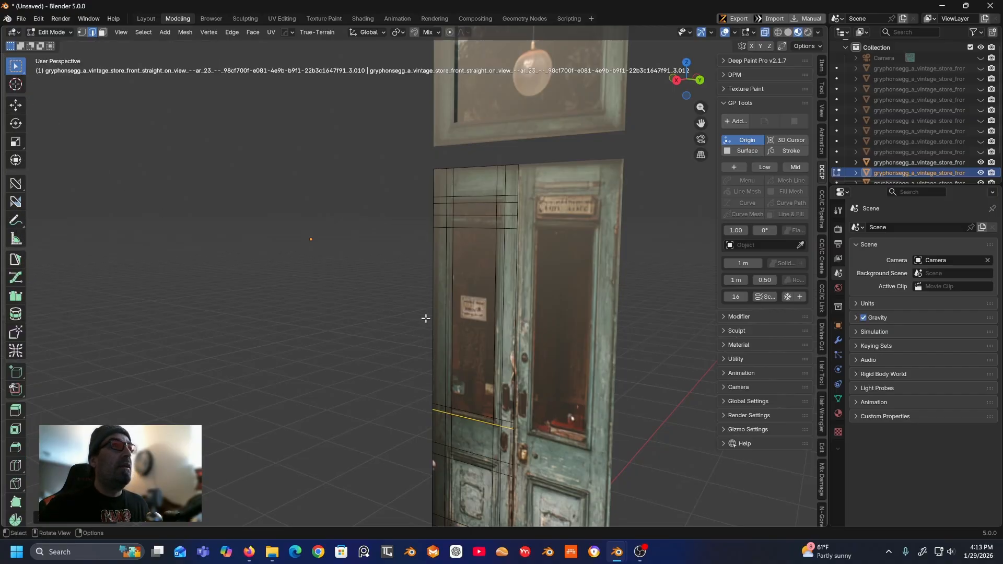
left_click(450, 202)
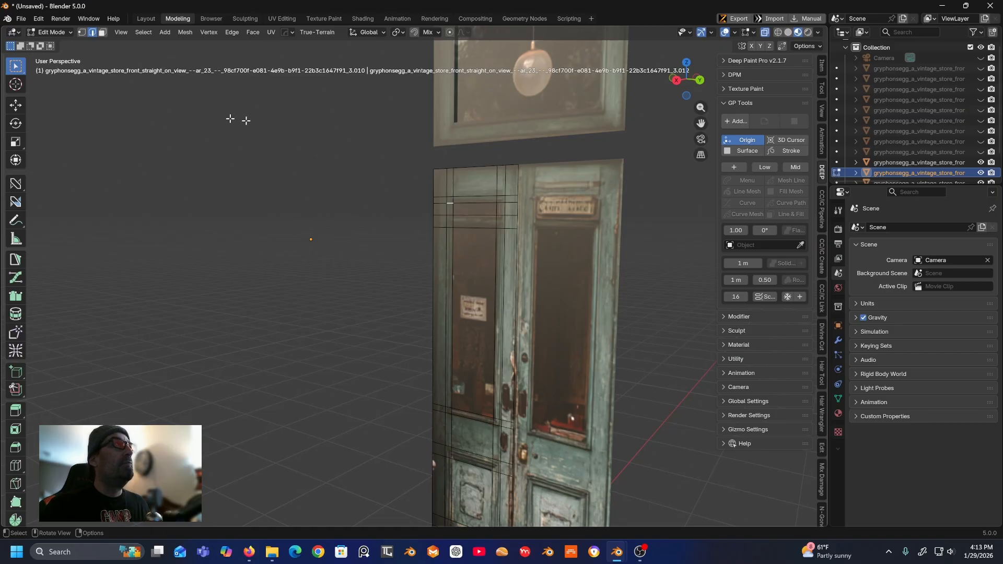
key("3")
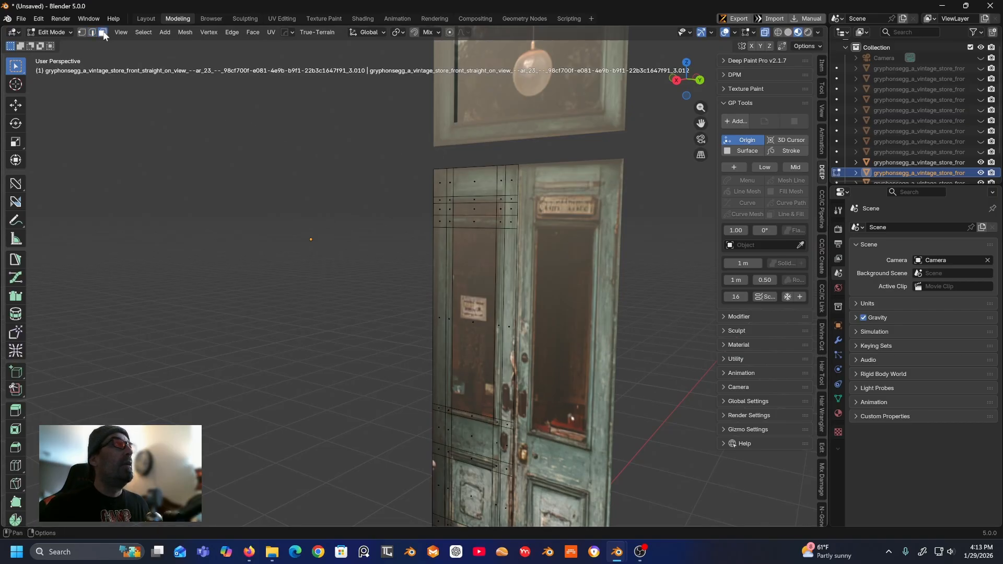
left_click(450, 200, "shift")
left_click(477, 200, "shift")
left_click(501, 199, "shift")
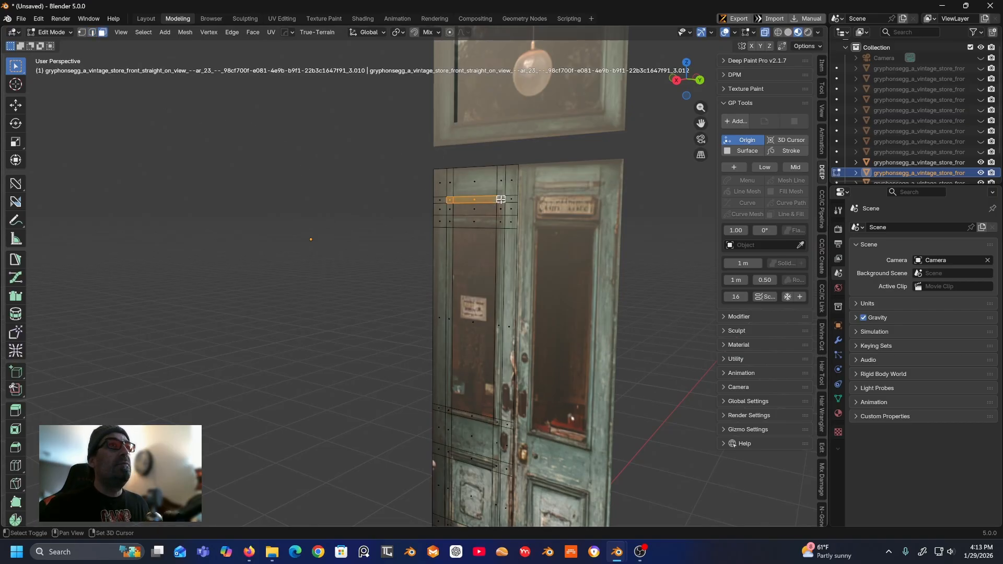
left_click(504, 210, "shift")
left_click(501, 222, "shift")
left_click(476, 223, "shift")
left_click(450, 209, "shift")
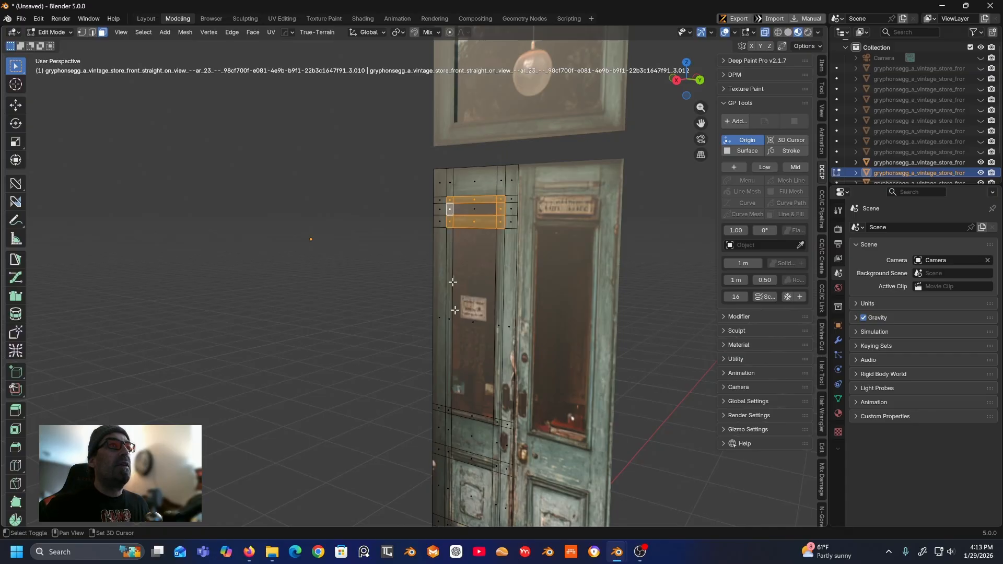
- Add the side strips, bottom strip and bottom corner faces around the left door's large window to the trim selection
left_click(448, 320, "shift")
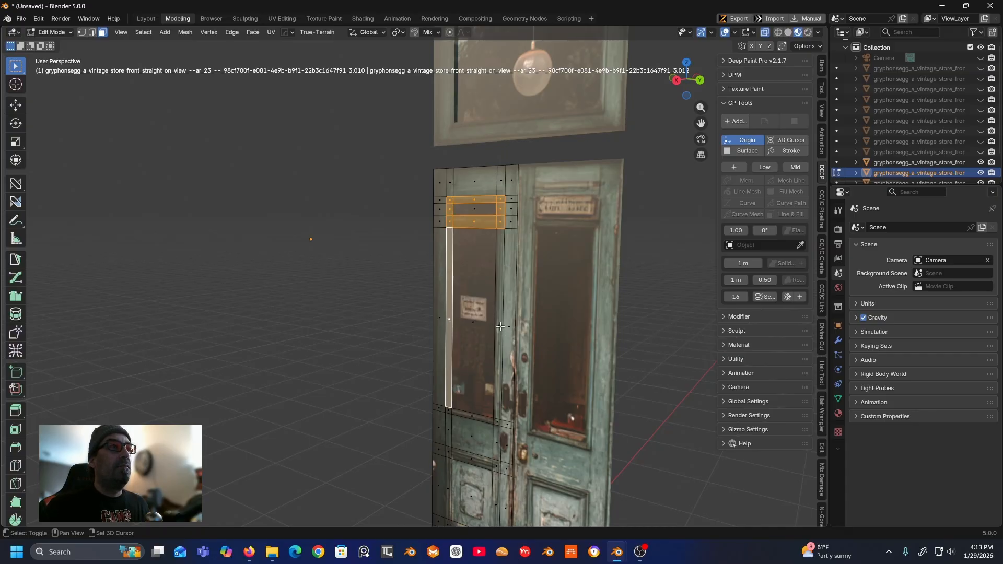
left_click(500, 327, "shift")
left_click(497, 423, "shift")
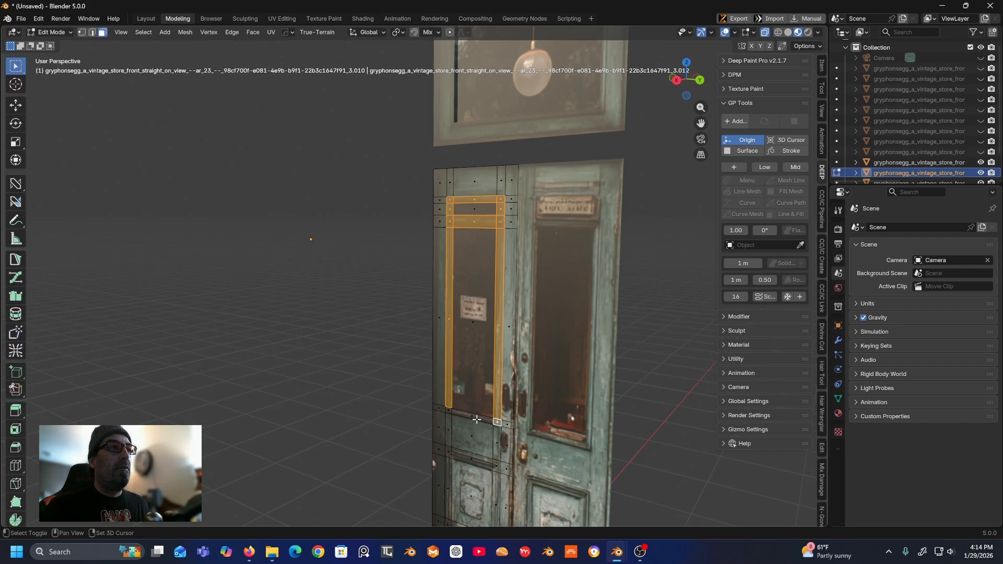
left_click(458, 418, "shift")
left_click(450, 410, "shift")
- Add all the frame strips and corner faces surrounding the left door's lower panel to the selection
middle_click_drag(450, 410, 378, 246, "shift")
middle_click_drag(379, 251, 401, 270)
scroll(404, 282, "up", 1)
left_click(421, 277, "shift")
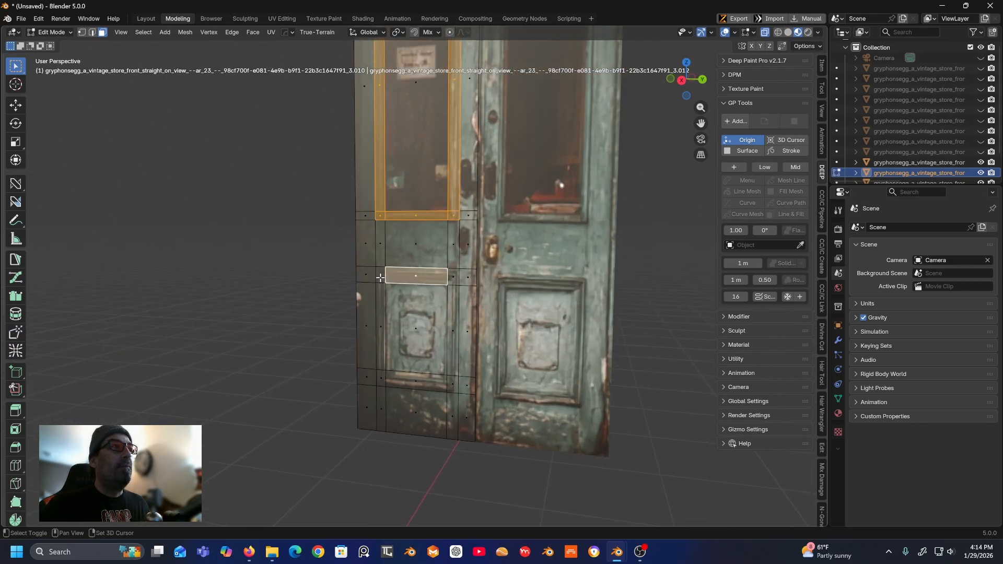
left_click(451, 282, "shift")
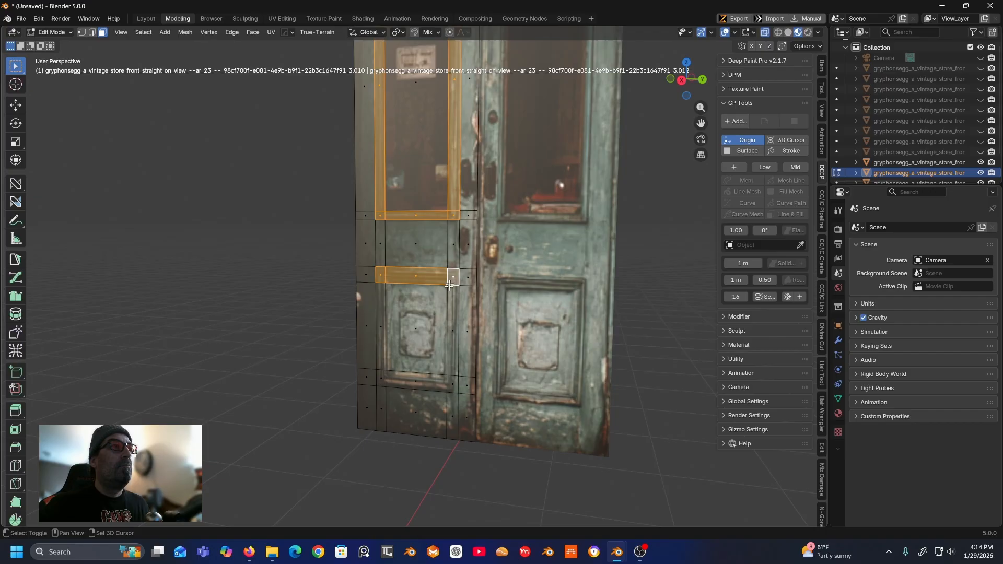
left_click(455, 331, "shift")
left_click(451, 384, "shift")
left_click(426, 385, "shift")
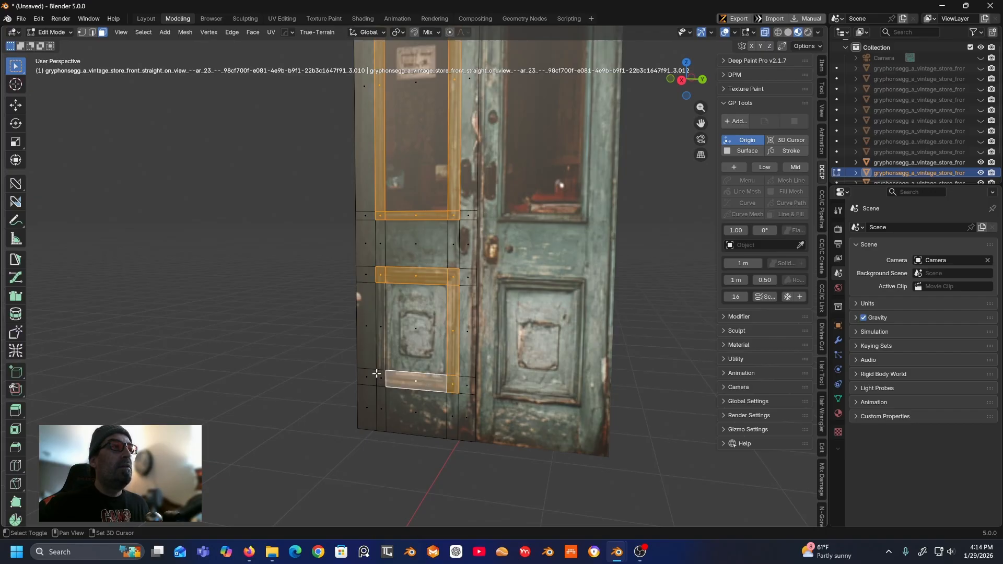
left_click(380, 378, "shift")
left_click(383, 325, "shift")
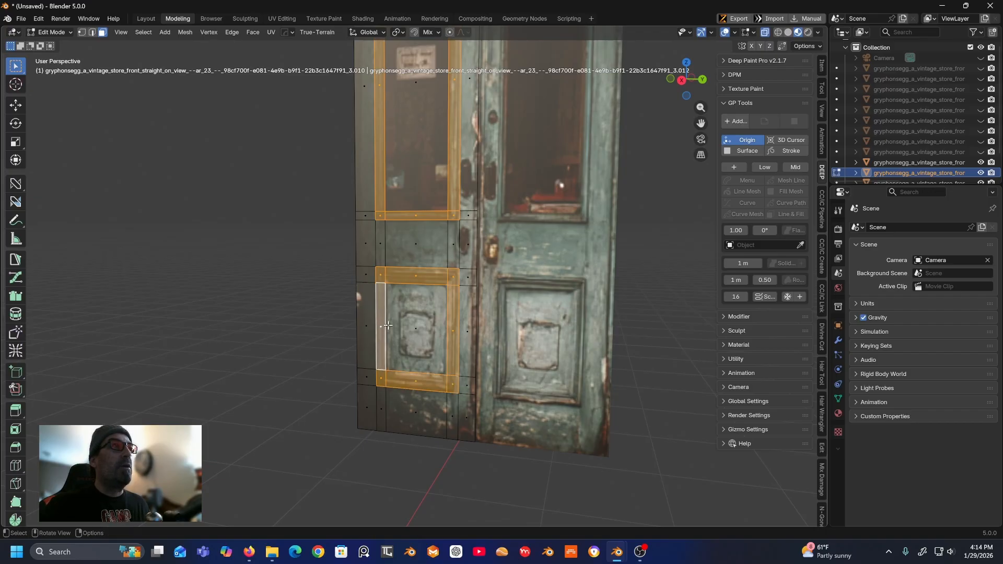
- Extrude the selected window and lower-panel trim faces of the left door slightly with Extrude Region
middle_click_drag(383, 326, 377, 324)
key("shift+d")
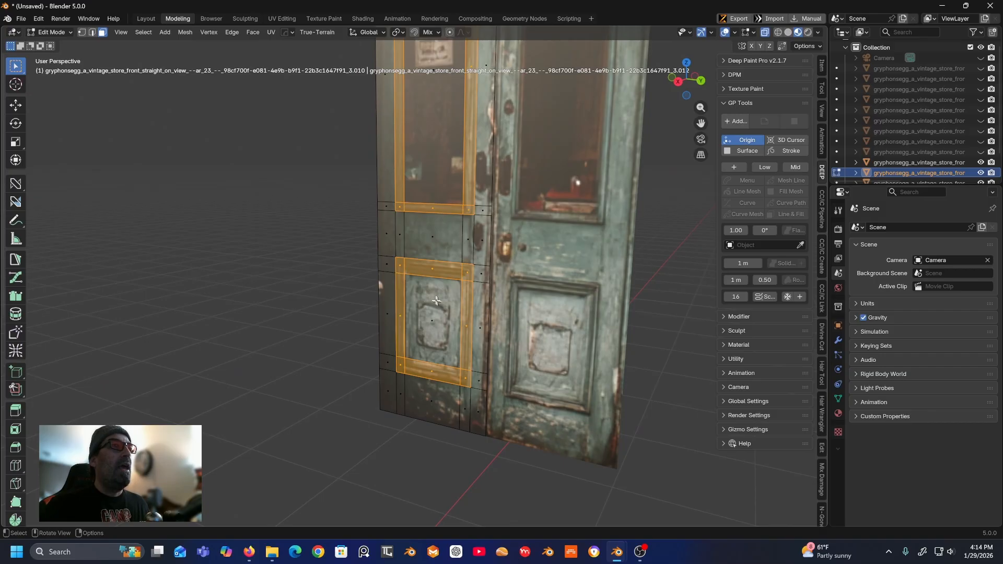
left_click(15, 411)
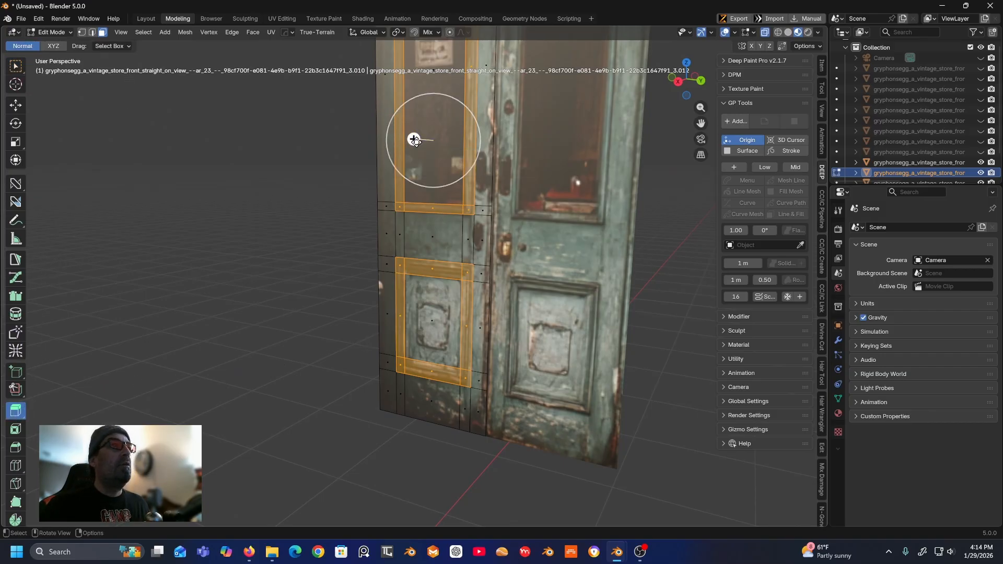
left_click_drag(415, 144, 413, 147)
- Select the left door's lower panel, large glass pane and small upper pane, extrude them slightly inward, and clear the selection
middle_click_drag(413, 147, 469, 117)
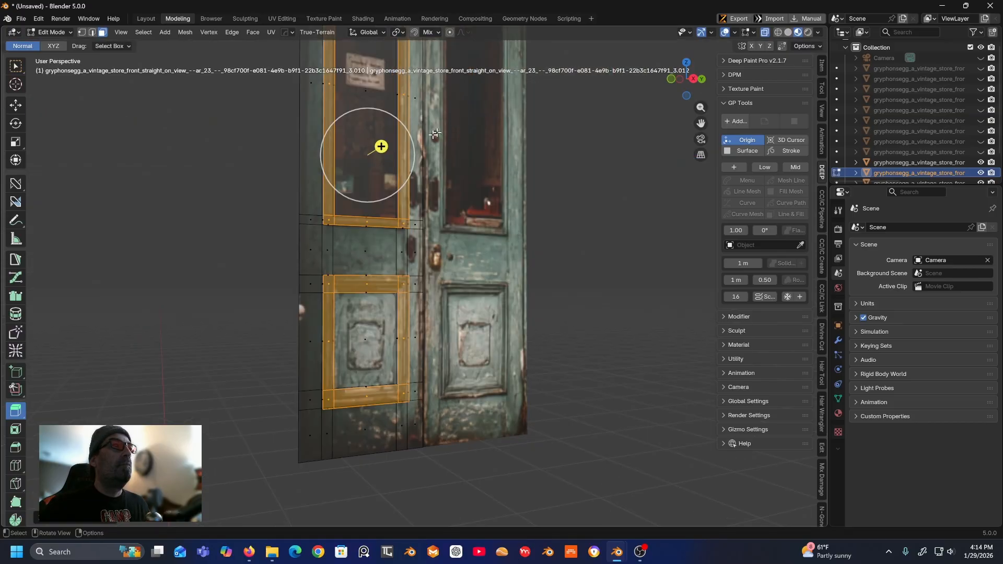
left_click(360, 341)
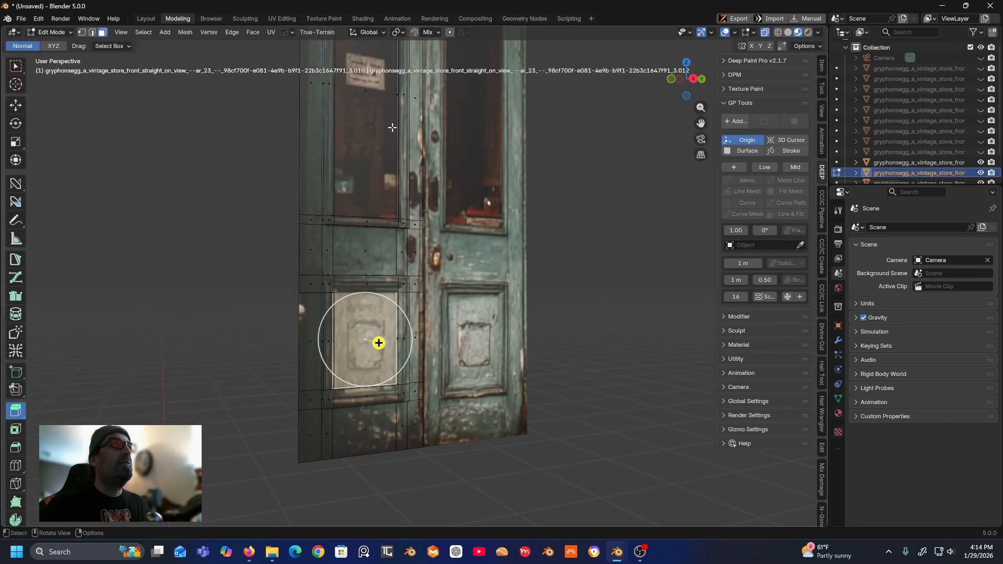
left_click(368, 87, "shift")
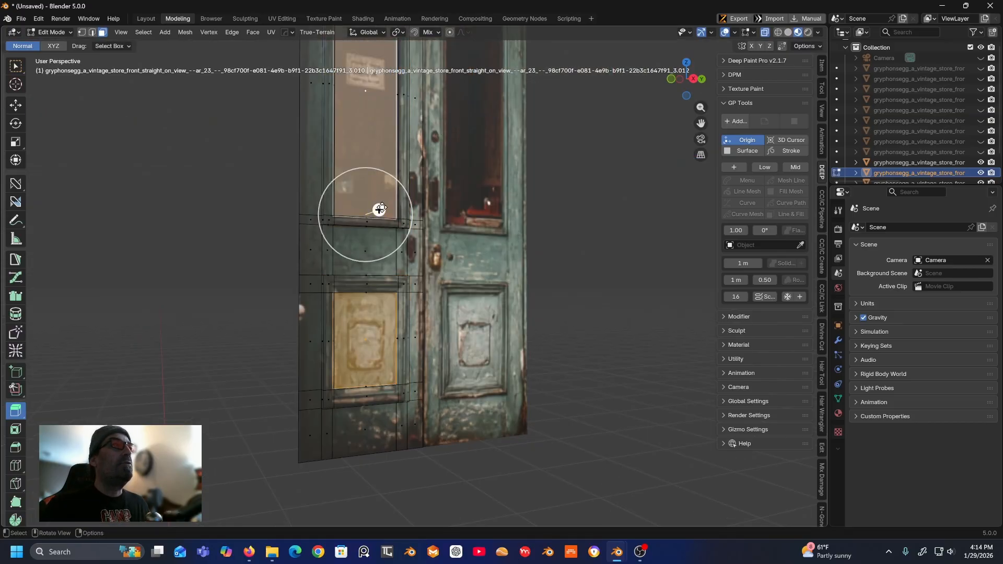
left_click(382, 208)
key("ctrl+z")
middle_click_drag(405, 138, 379, 173, "shift")
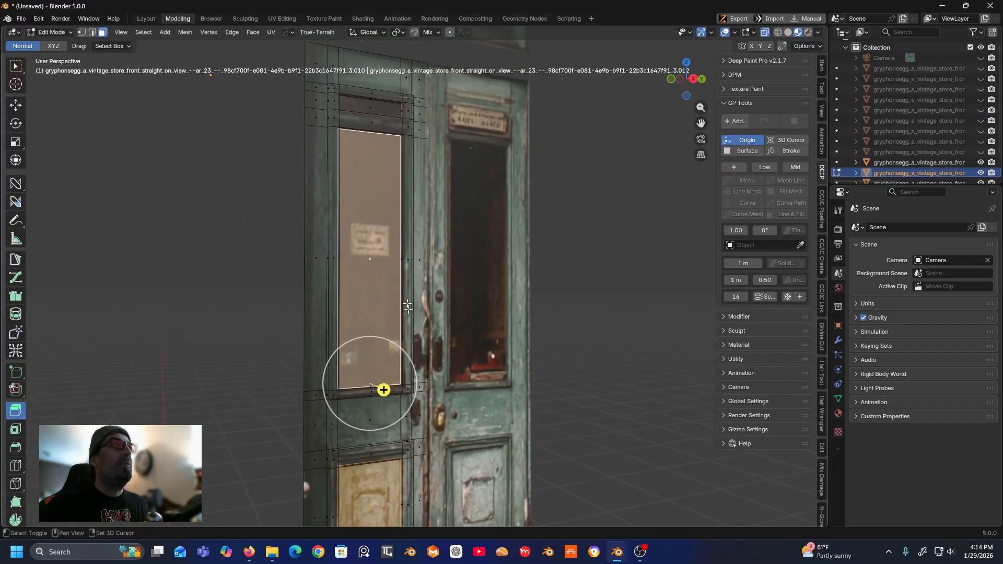
left_click(370, 107, "shift")
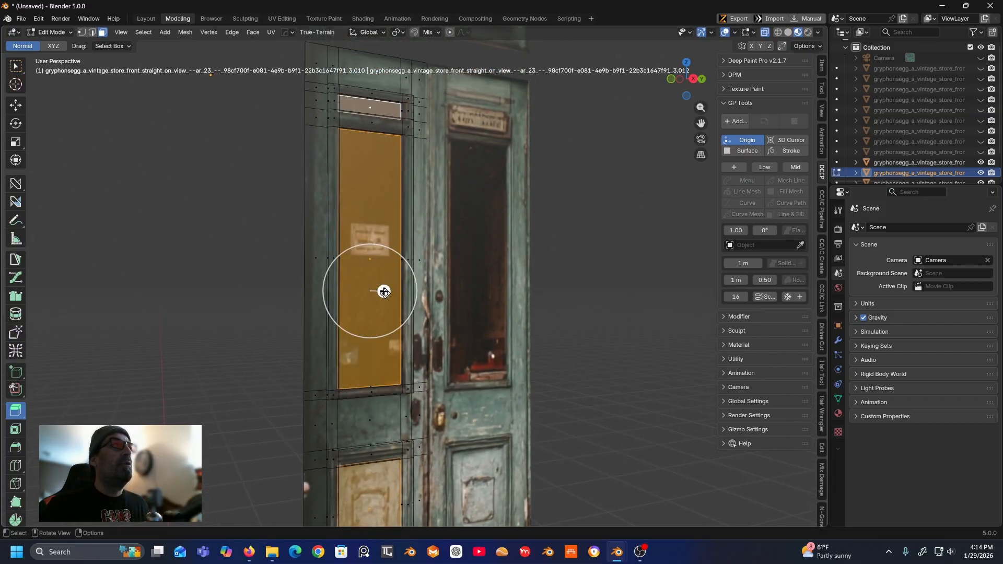
left_click_drag(385, 291, 383, 295)
left_click(289, 201)
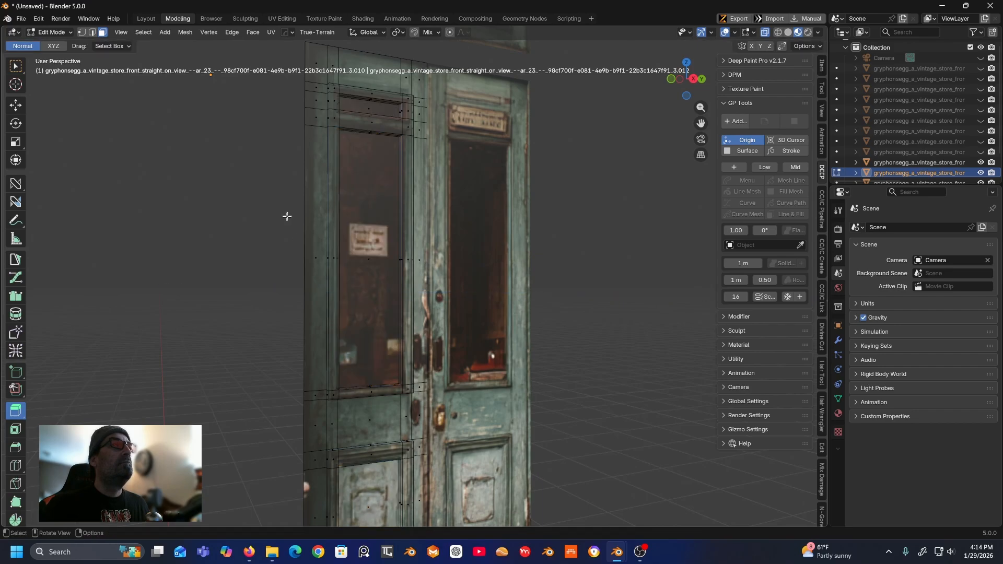
- Leave the left door's mesh and open the right door in Edit Mode, seen in the Right Orthographic view
middle_click_drag(286, 218, 218, 227)
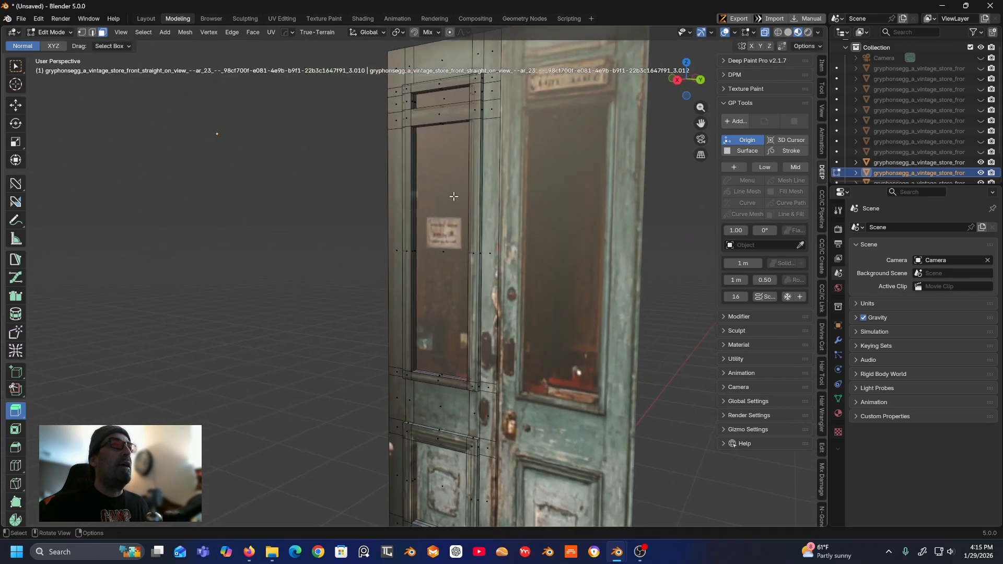
scroll(453, 197, "down", 3)
middle_click_drag(450, 217, 460, 230)
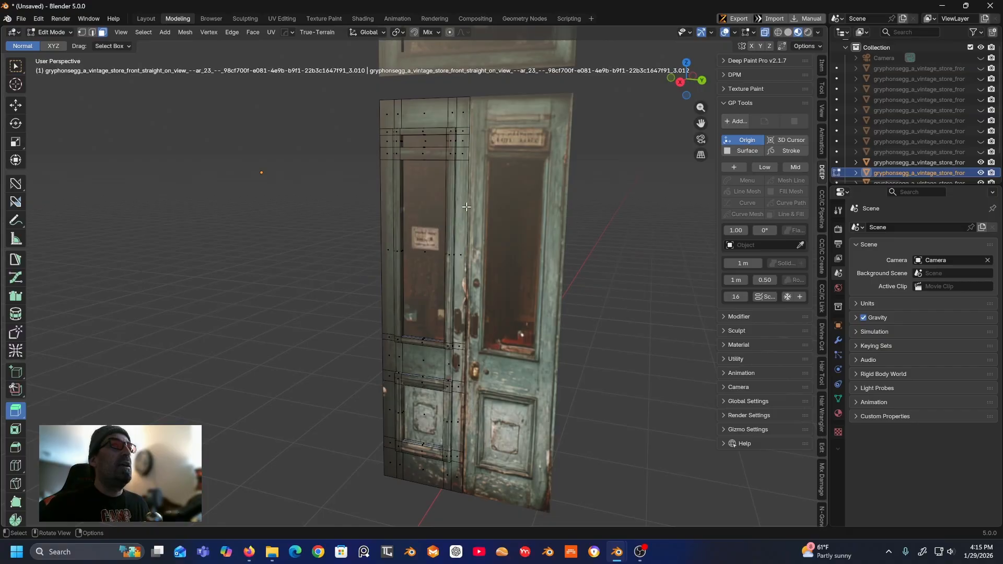
left_click(68, 32)
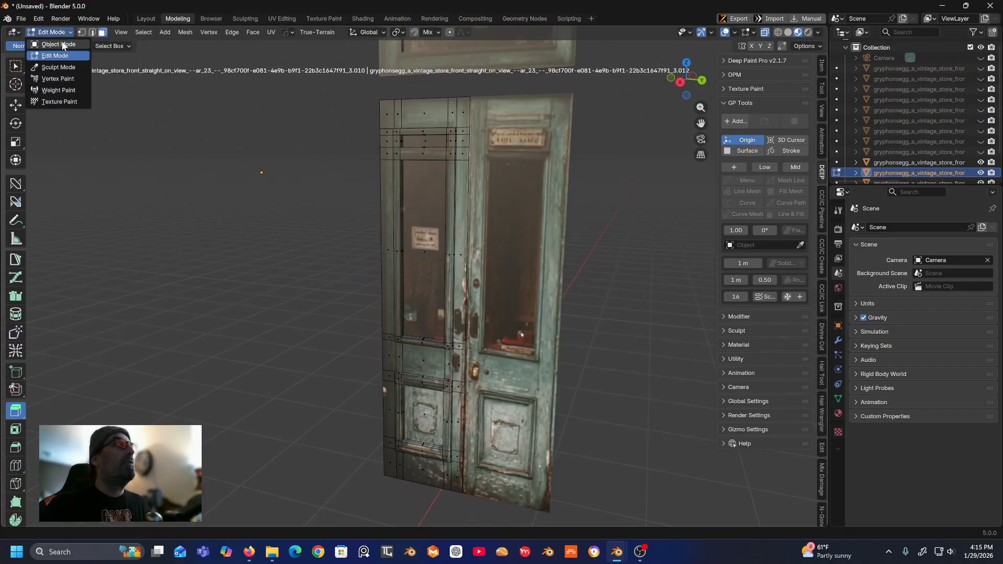
left_click(58, 44)
left_click(493, 181)
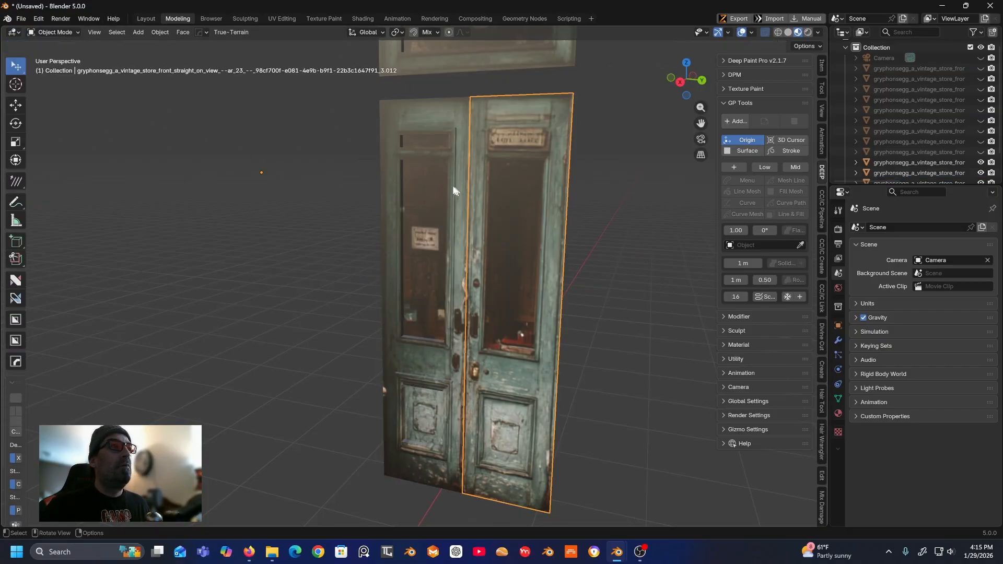
scroll(407, 174, "up", 3)
middle_click_drag(406, 173, 442, 188)
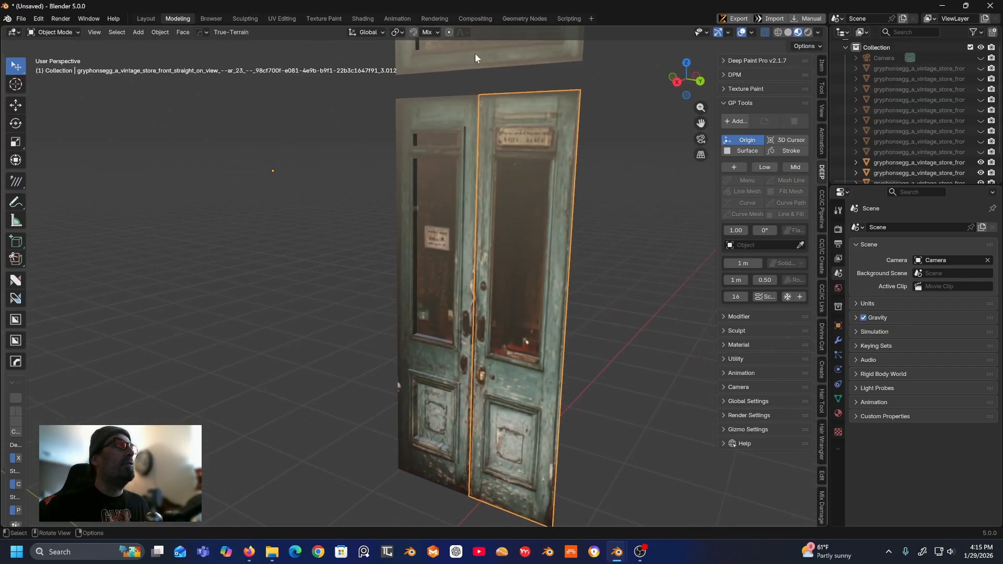
left_click(677, 84)
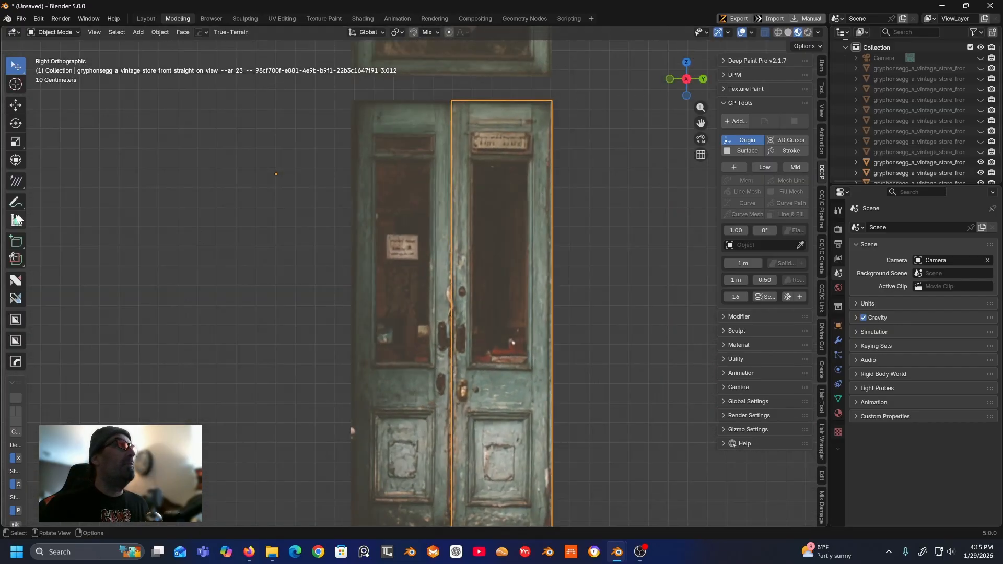
left_click(67, 32)
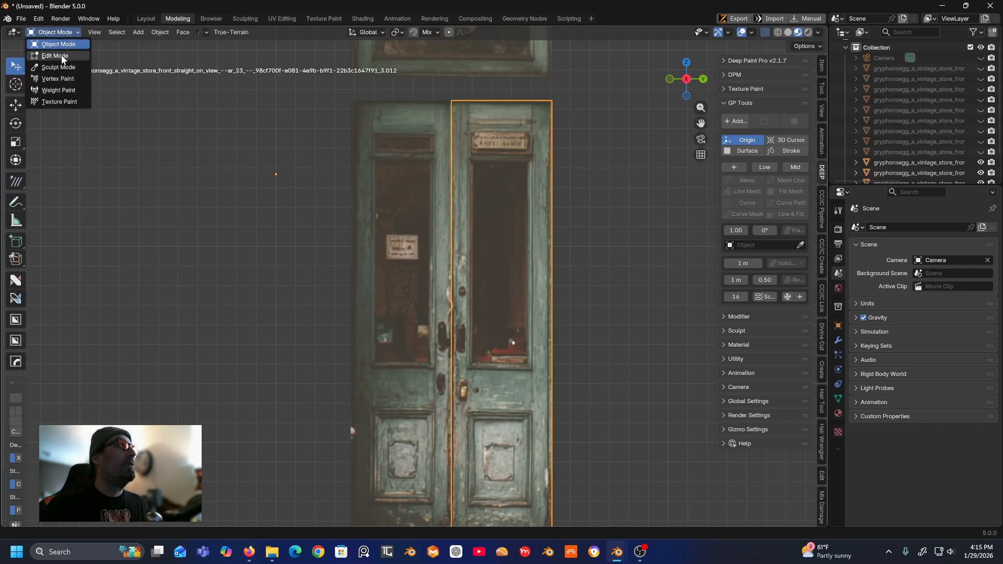
left_click(50, 55)
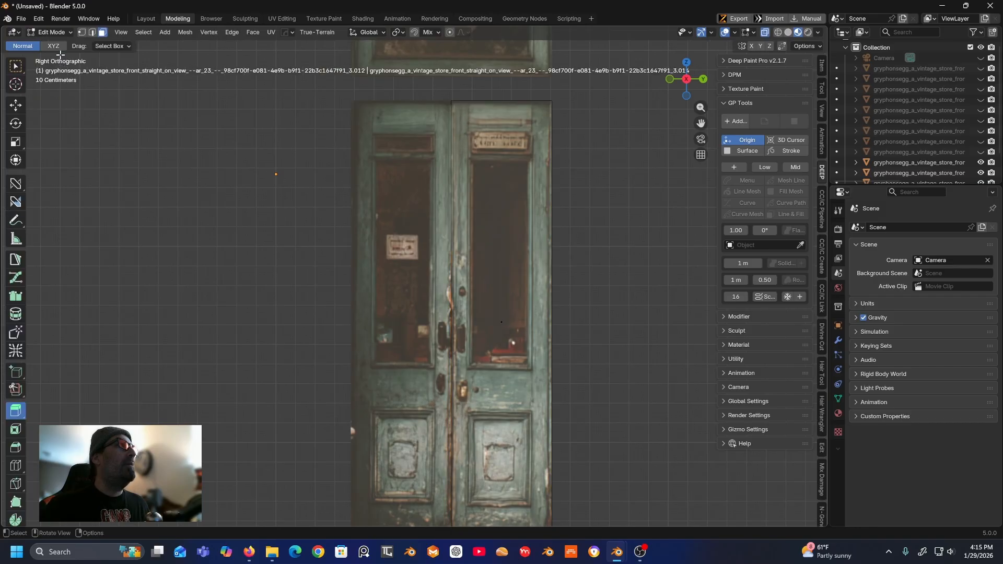
- Add single loop cuts across the right door along the window's sides, top and bottom and the lower panel's frame edges
left_click(15, 466)
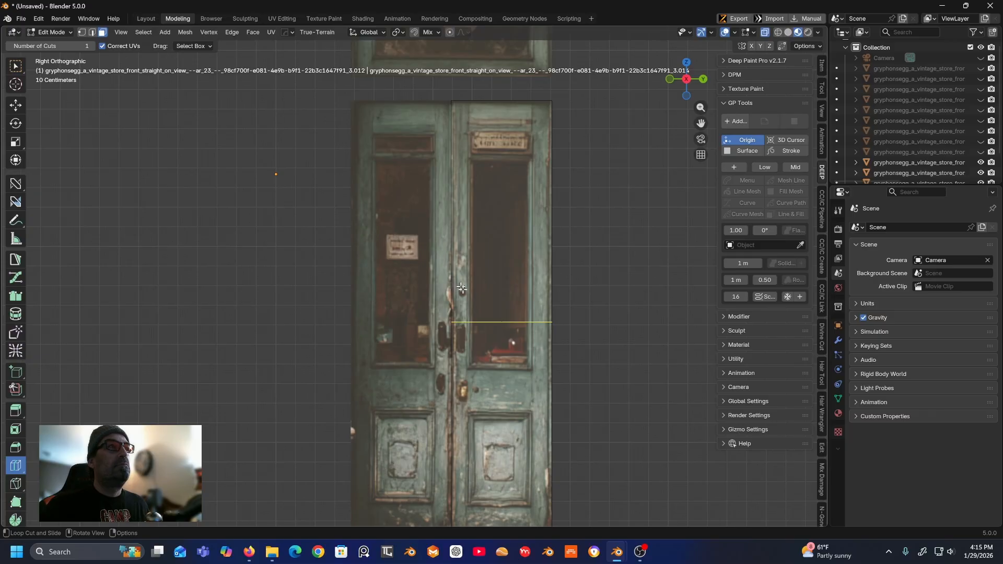
left_click_drag(488, 321, 452, 405)
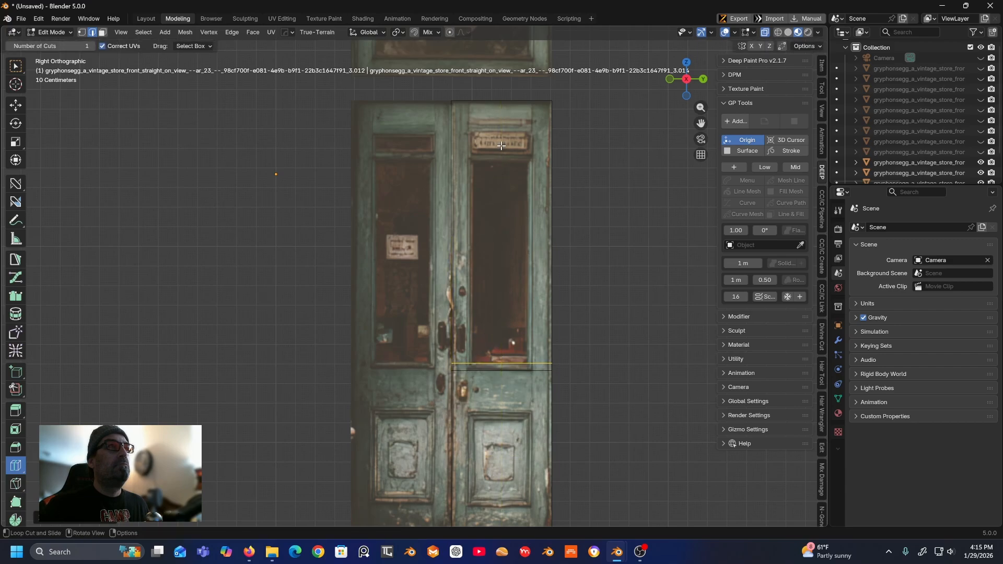
left_click_drag(468, 112, 534, 104)
left_click(506, 218)
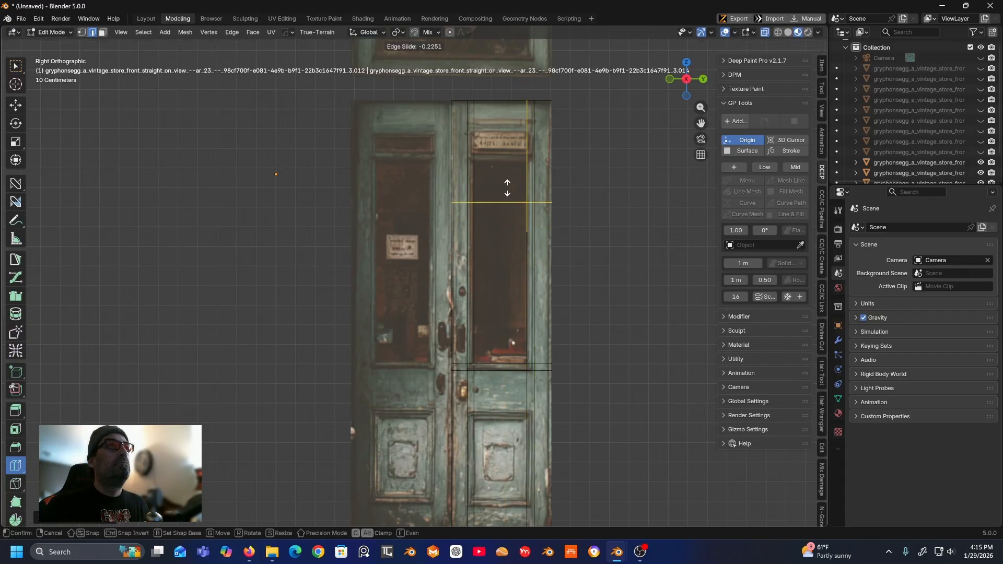
left_click(511, 147)
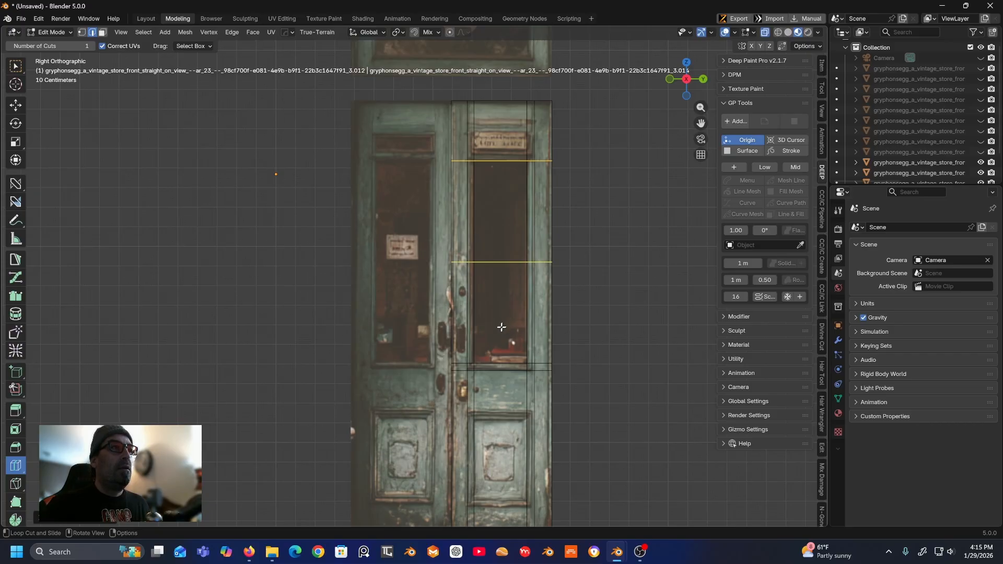
left_click_drag(493, 403, 463, 503)
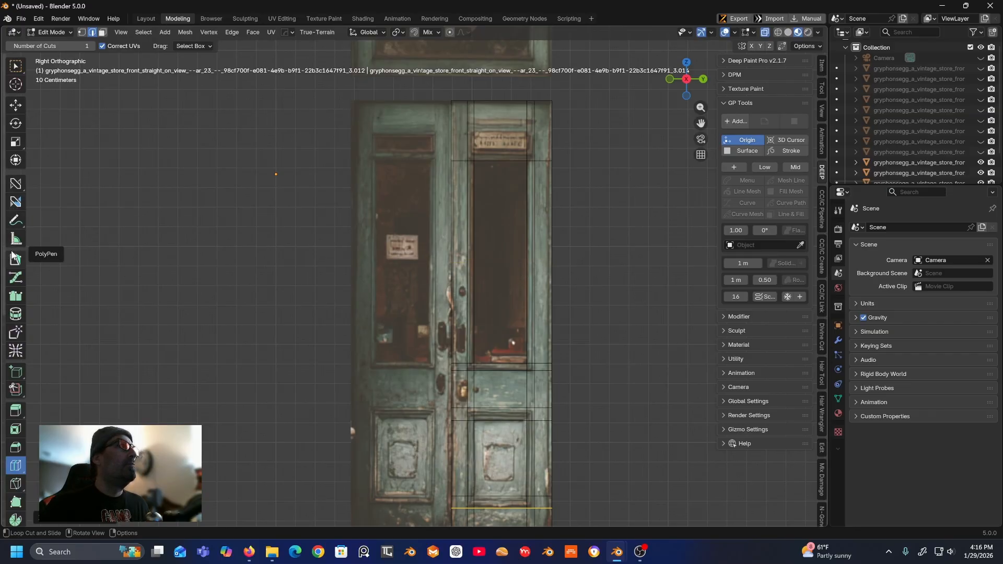
- Add a horizontal loop cut to the right door just below the sign to form the window's top trim strip
left_click(103, 32)
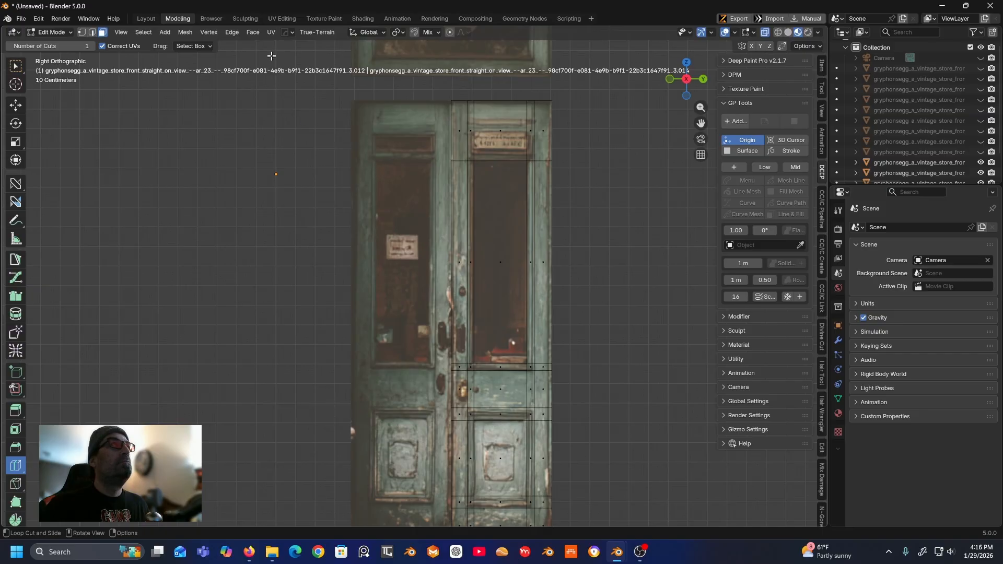
middle_click_drag(522, 224, 504, 223)
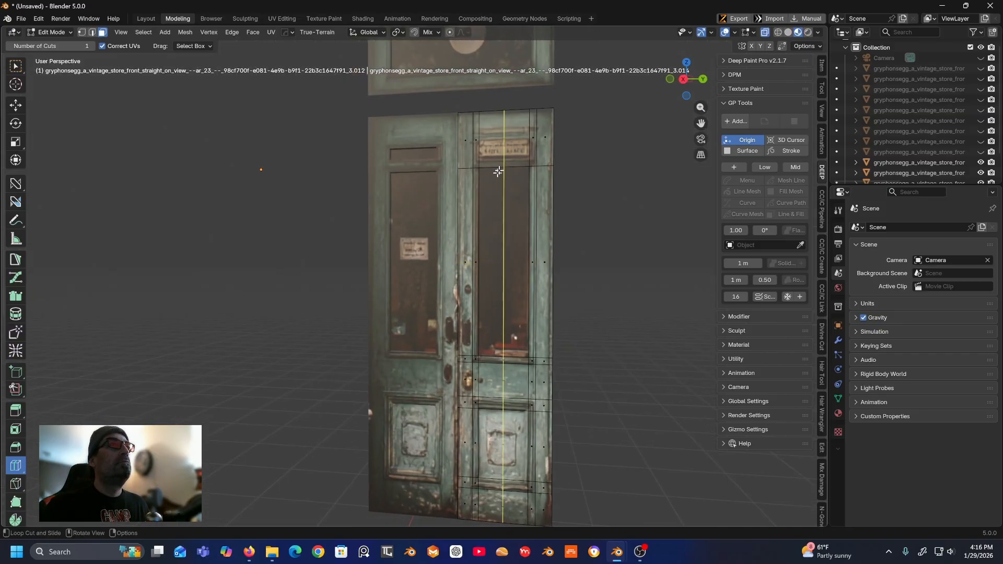
left_click(484, 139)
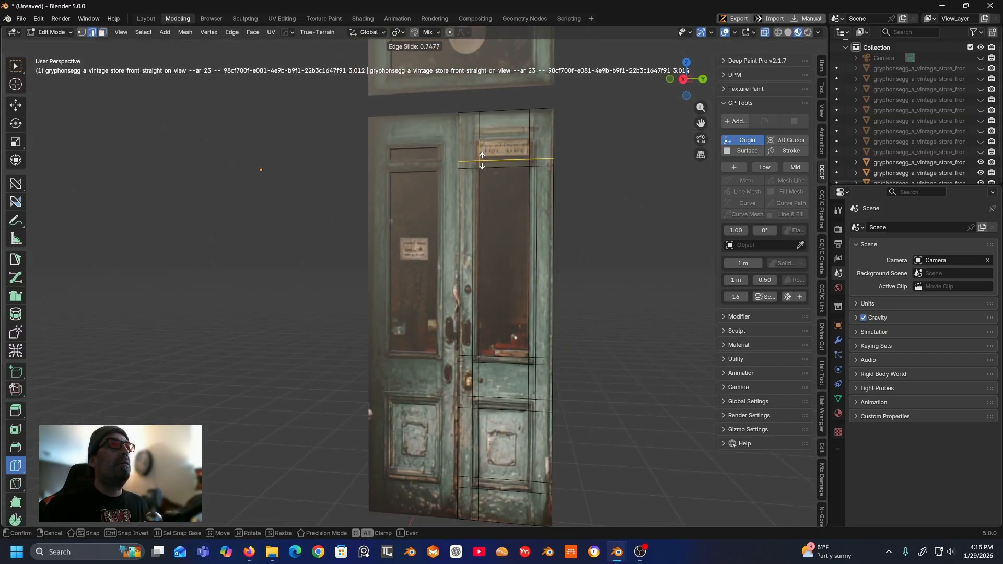
left_click(482, 162)
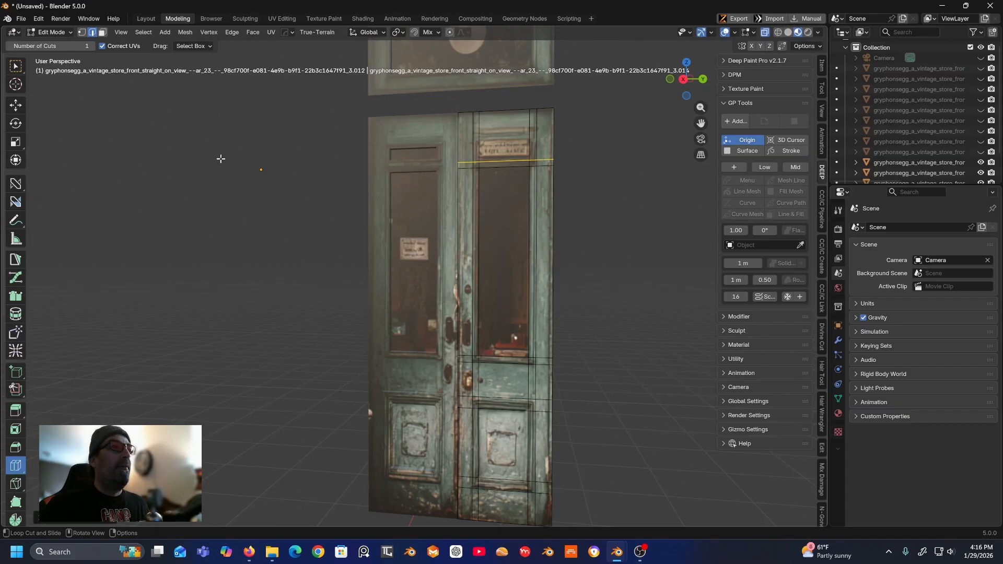
- Select the trim faces framing the right door's window and lower panel, and extrude them slightly outward
left_click(102, 32)
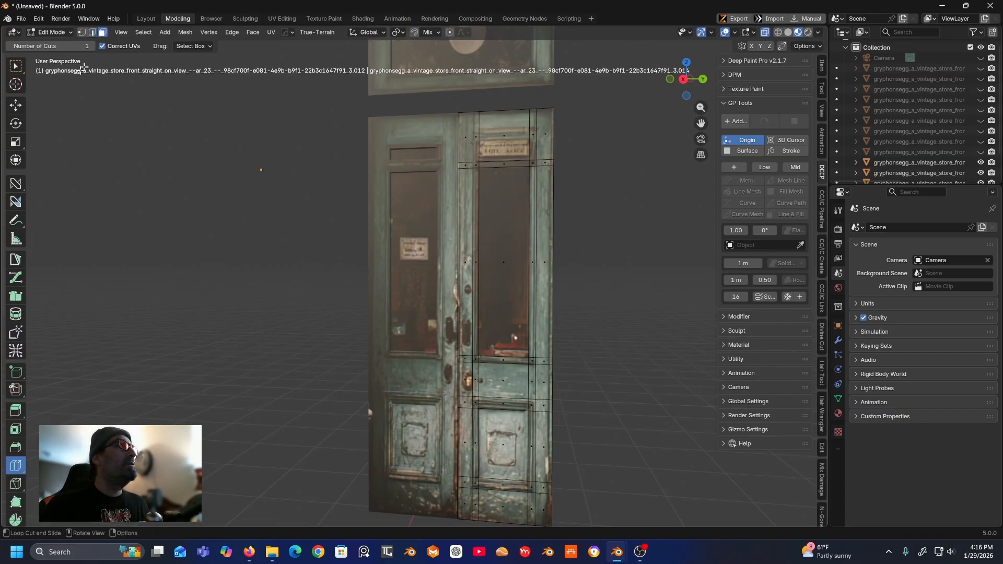
left_click(16, 67)
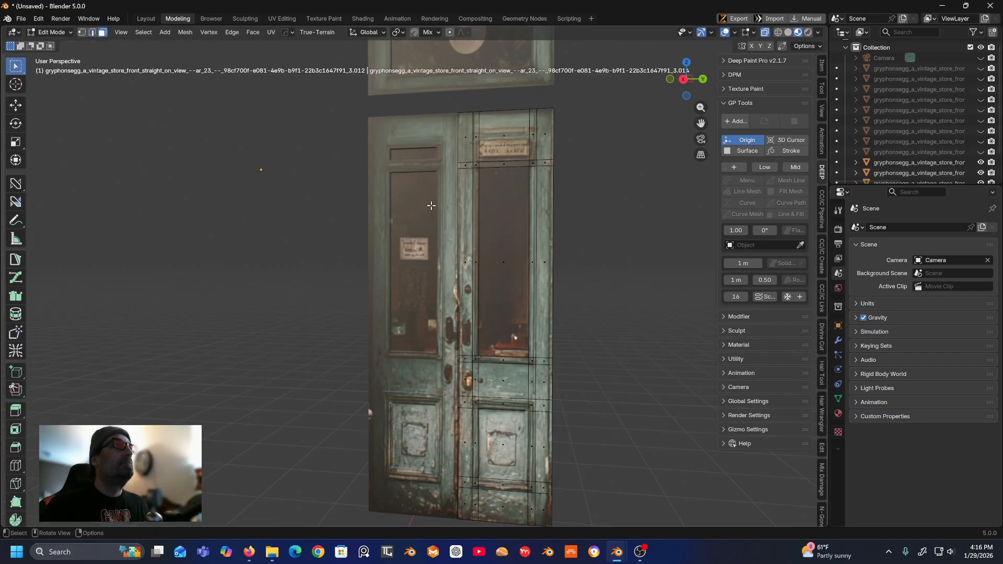
left_click(504, 163)
left_click(533, 163, "shift")
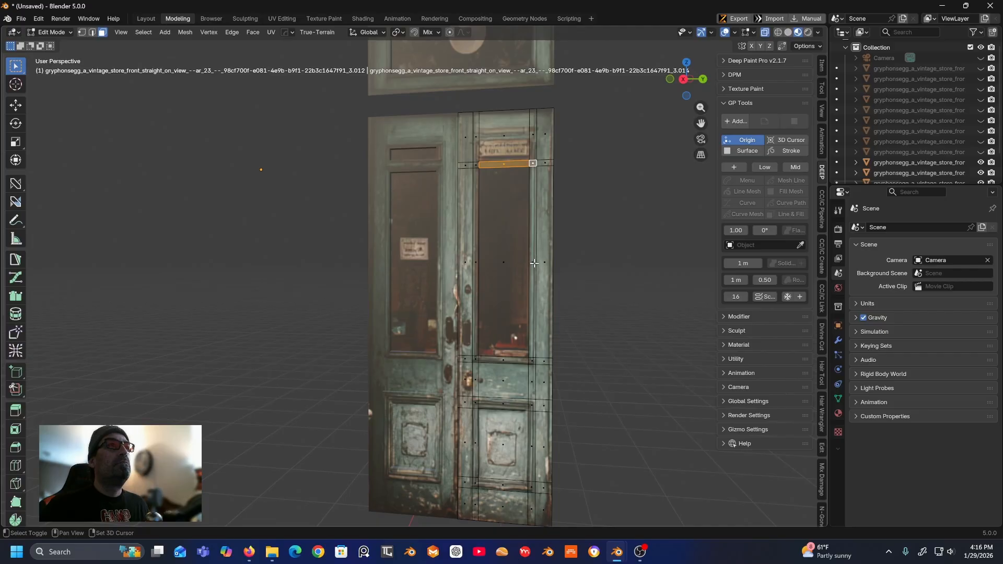
left_click(533, 264, "shift")
left_click(532, 361, "shift")
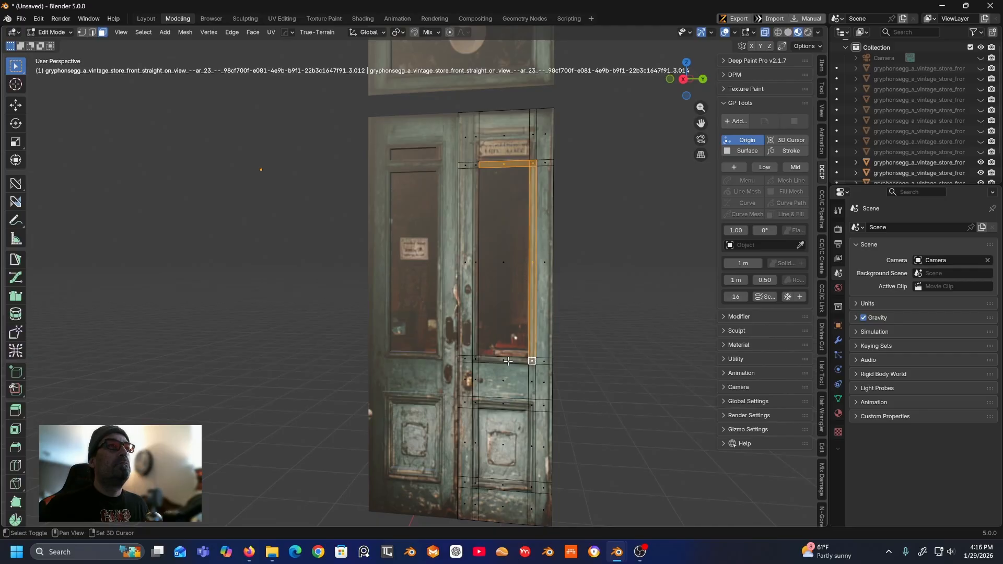
left_click(507, 361, "shift")
left_click(475, 359, "shift")
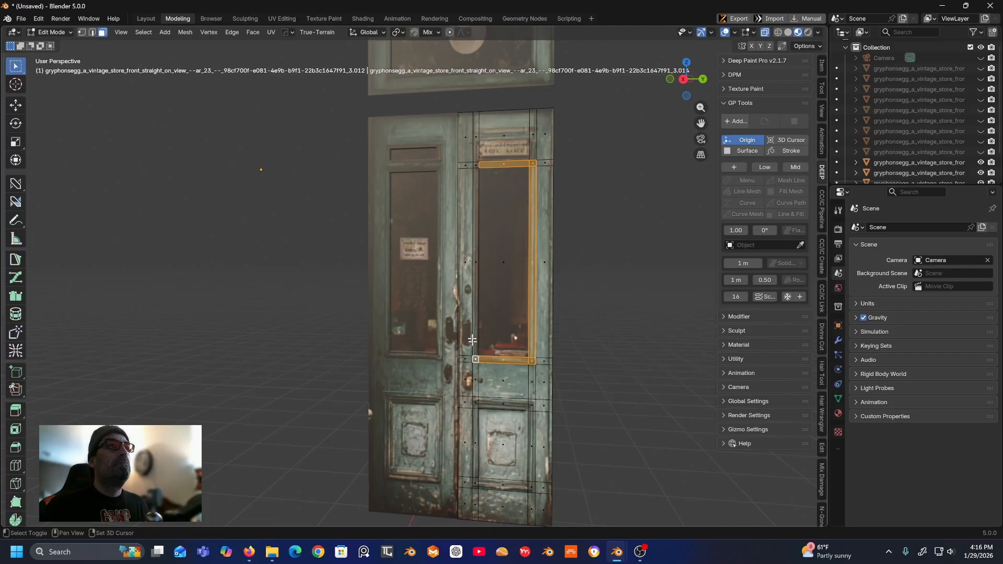
left_click(477, 260, "shift")
left_click(529, 485, "alt+shift")
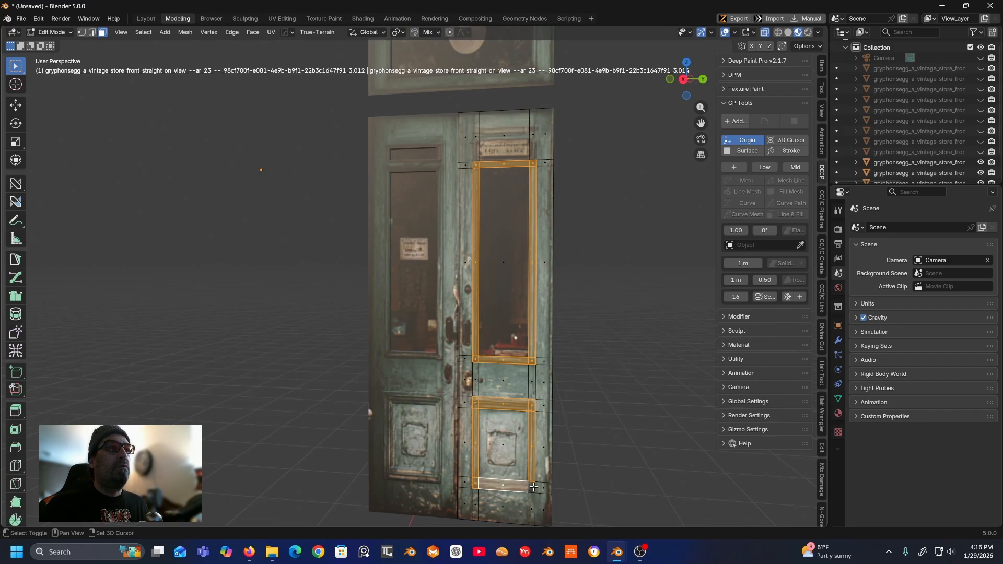
left_click(533, 487, "shift")
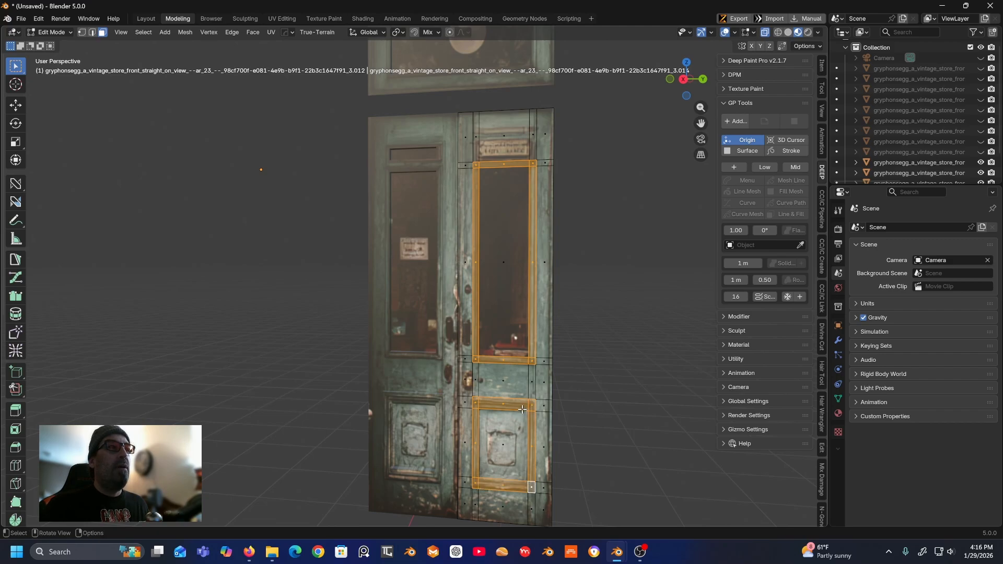
middle_click_drag(522, 409, 473, 409)
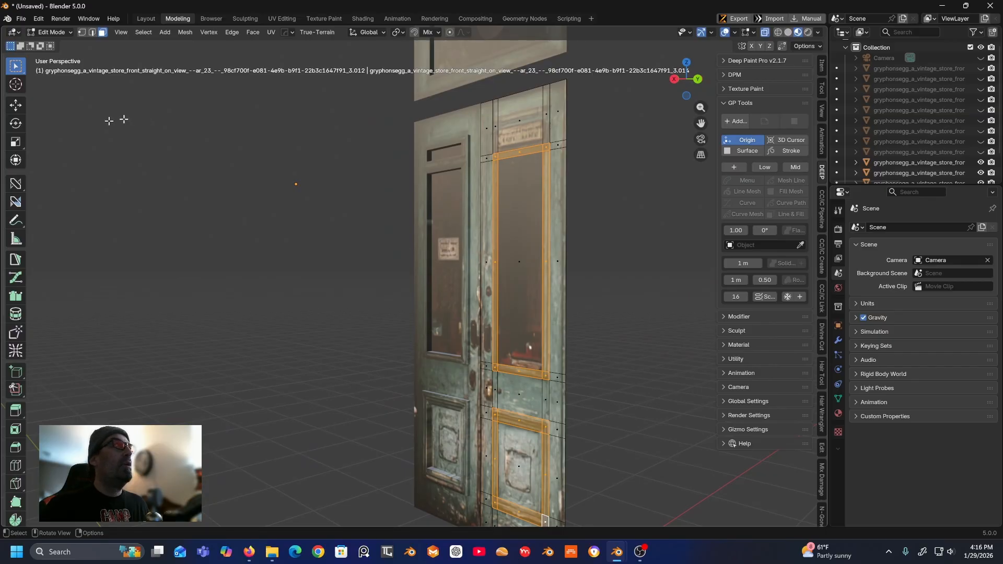
left_click(16, 105)
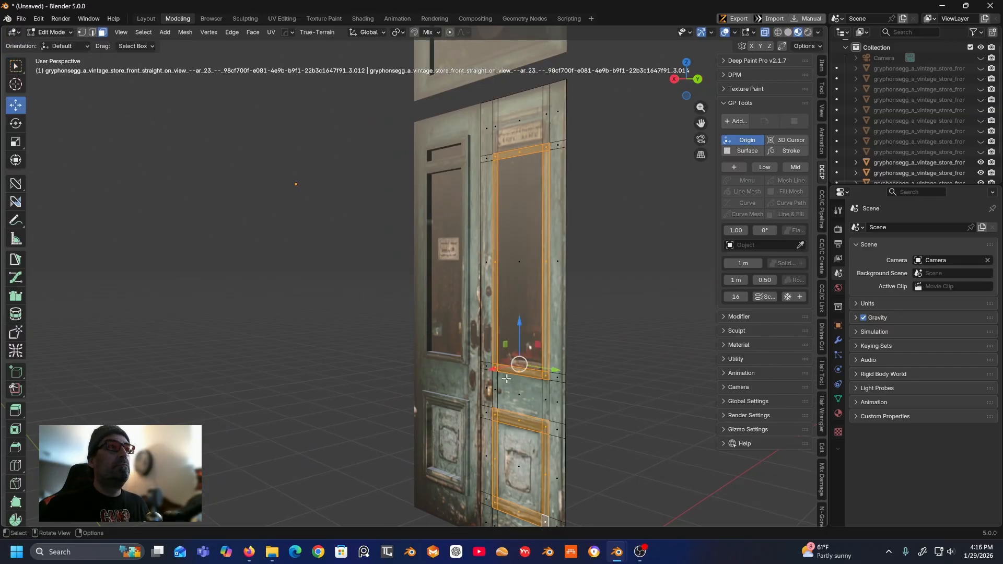
left_click_drag(494, 371, 494, 372)
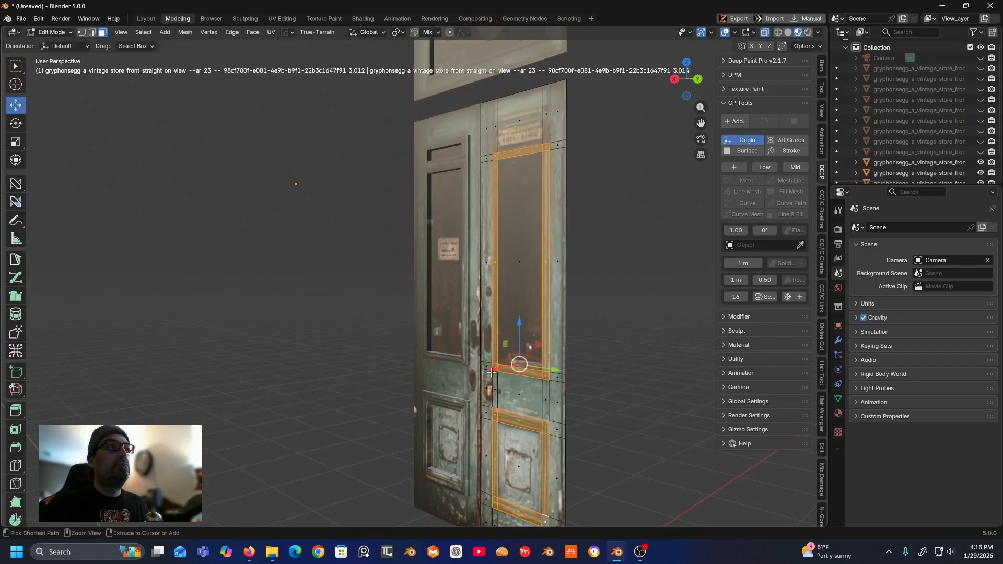
left_click(11, 413)
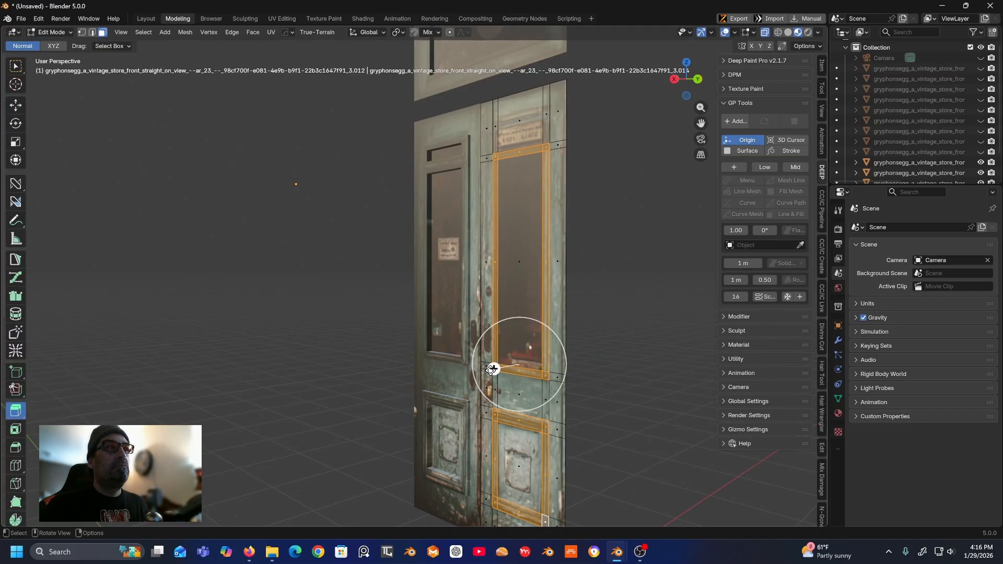
left_click_drag(490, 372, 486, 375)
- Select the right door's large glass pane and lower panel, extrude them slightly inward, and clear the selection
left_click(535, 262)
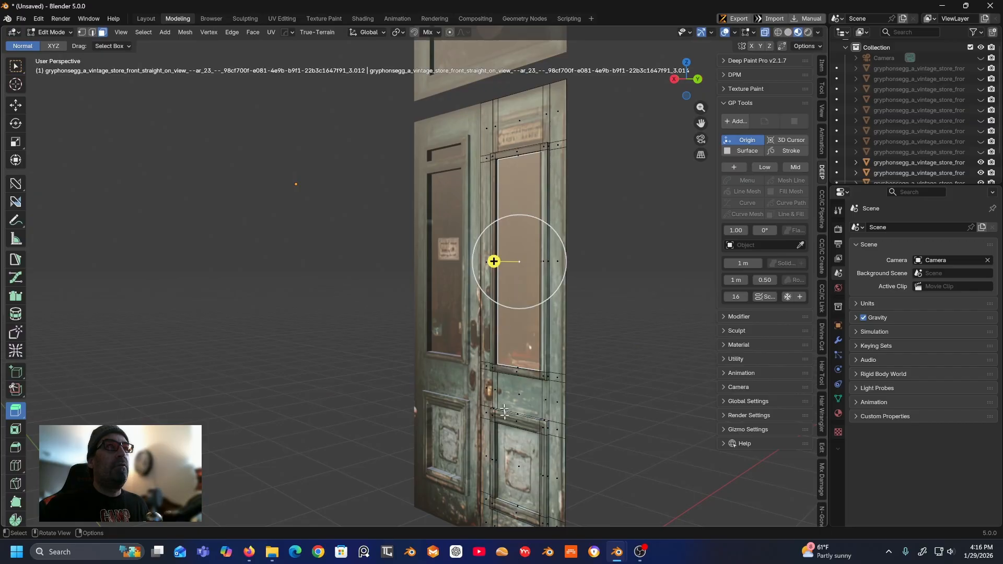
left_click(522, 465, "shift")
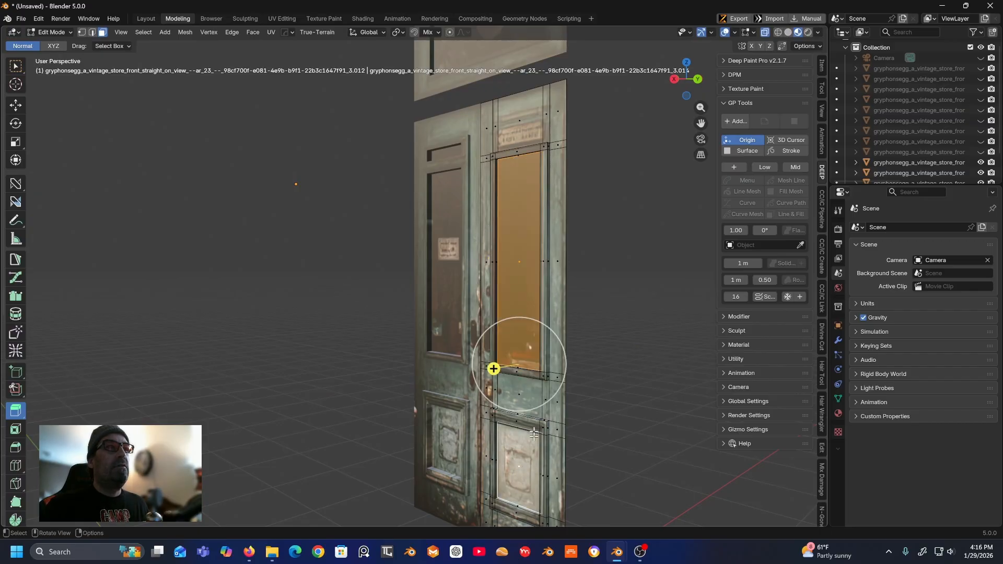
left_click_drag(494, 369, 495, 370)
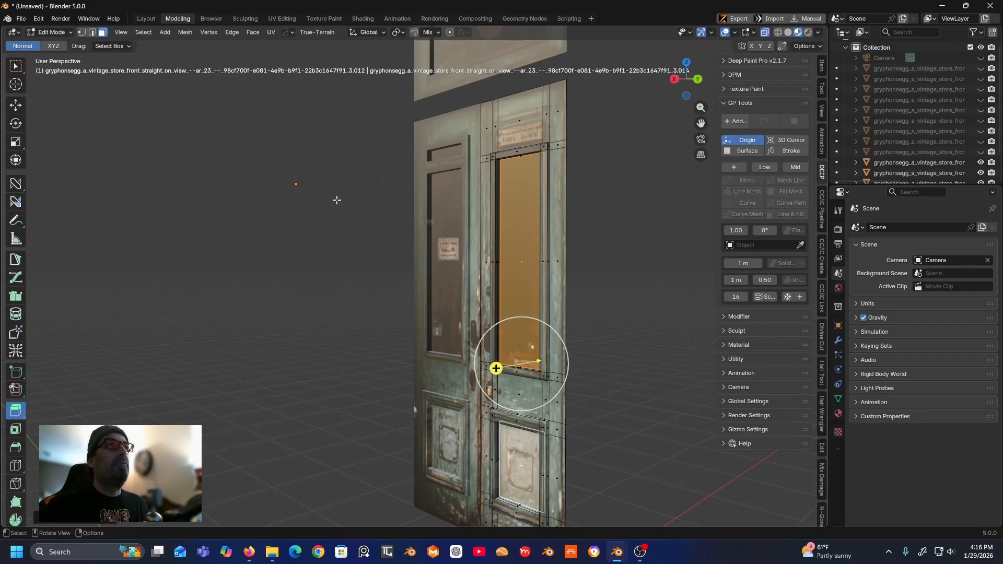
left_click(325, 213)
- Enlarge the object list and unhide all the hidden storefront pieces and the camera
mouse_move(324, 213)
middle_mouse_down()
mouse_move(358, 218)
mouse_move(242, 215)
mouse_move(308, 225)
mouse_move(314, 213)
mouse_move(340, 210)
middle_mouse_up()
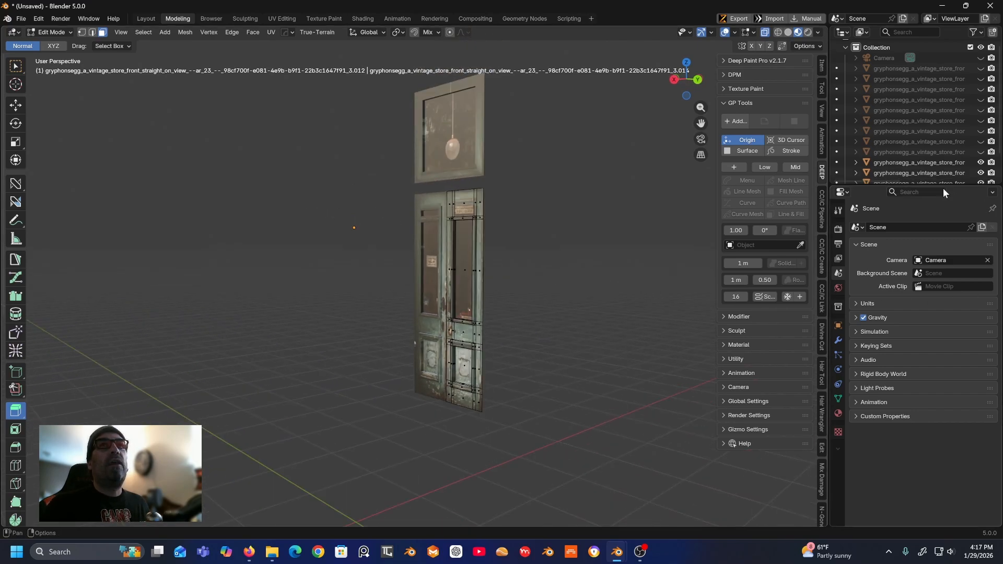
left_click_drag(943, 186, 944, 301)
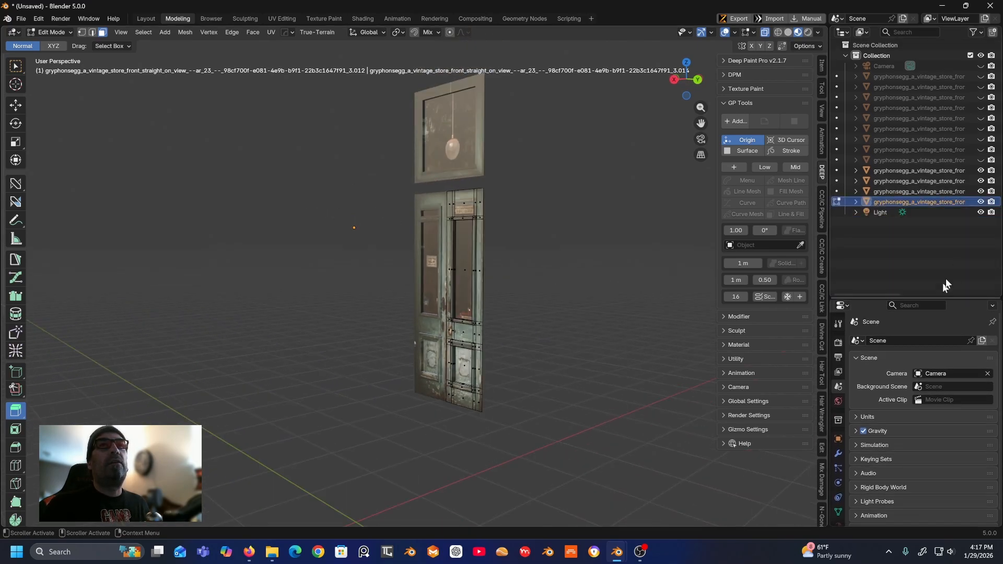
left_click(981, 160)
left_click(981, 150)
left_click(981, 139)
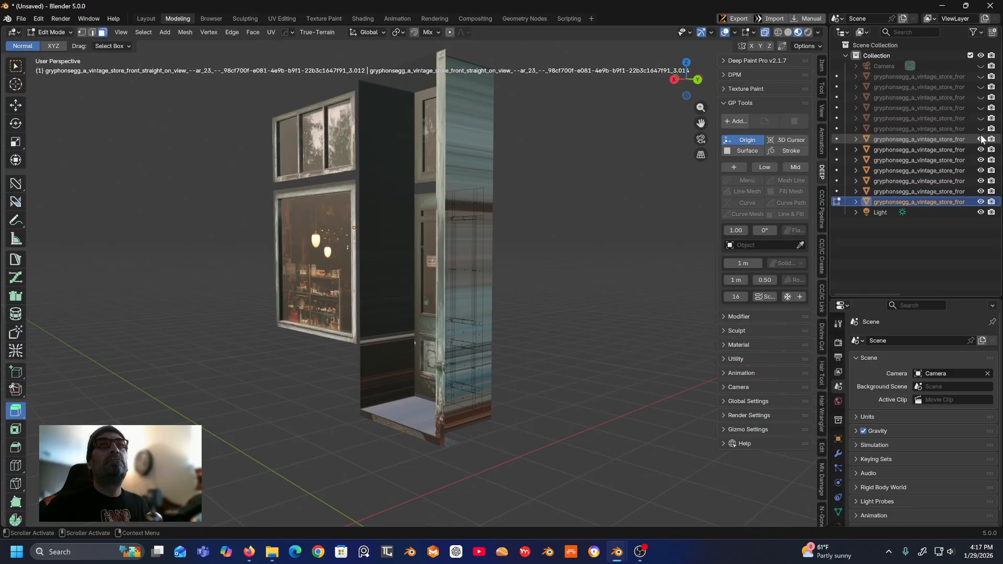
left_click(981, 128)
left_click(980, 118)
left_click(981, 108)
left_click(981, 97)
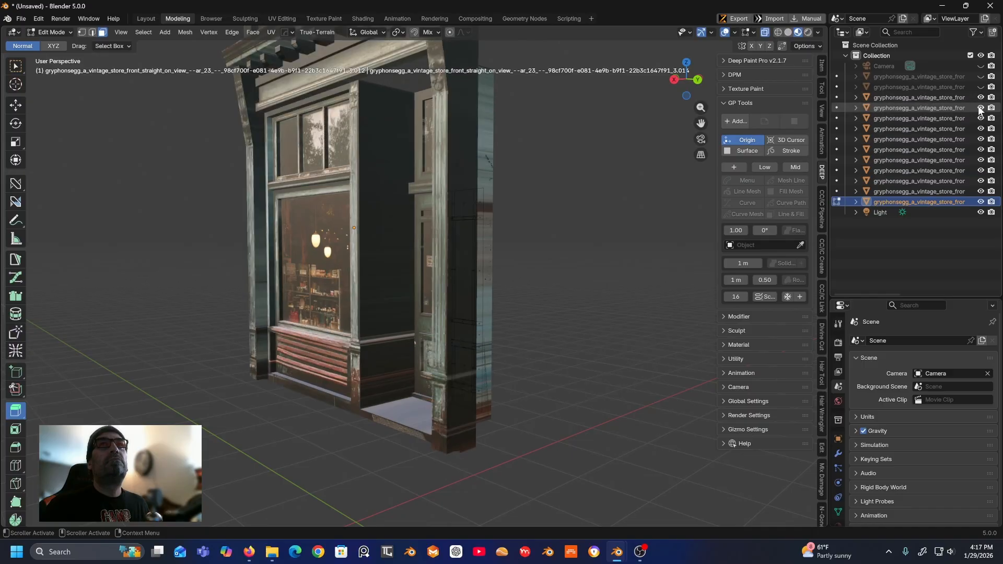
left_click(980, 86)
left_click(981, 77)
left_click(981, 66)
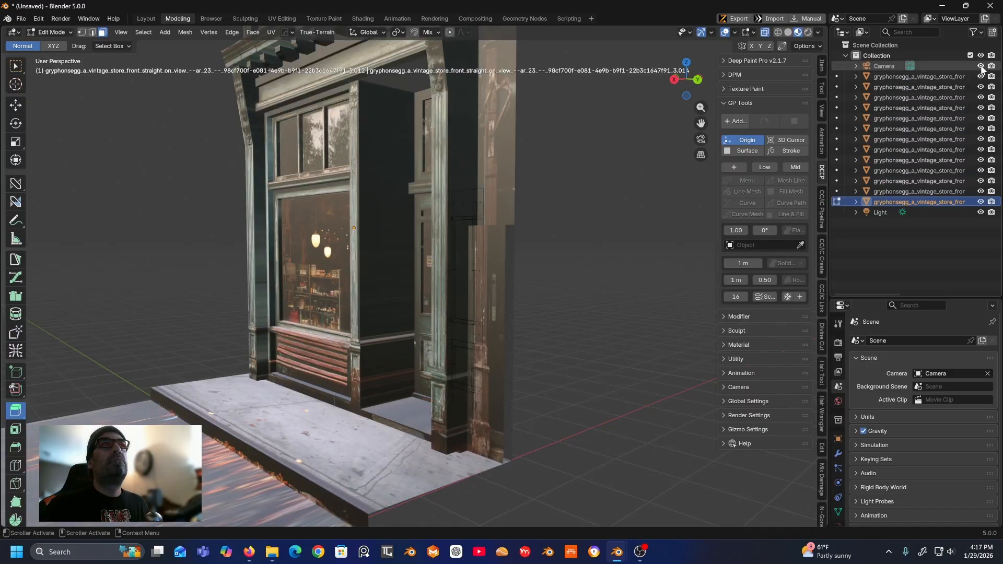
- Return to Object Mode, select the storefront's display window glass, and show its material settings
middle_click_drag(522, 204, 398, 203)
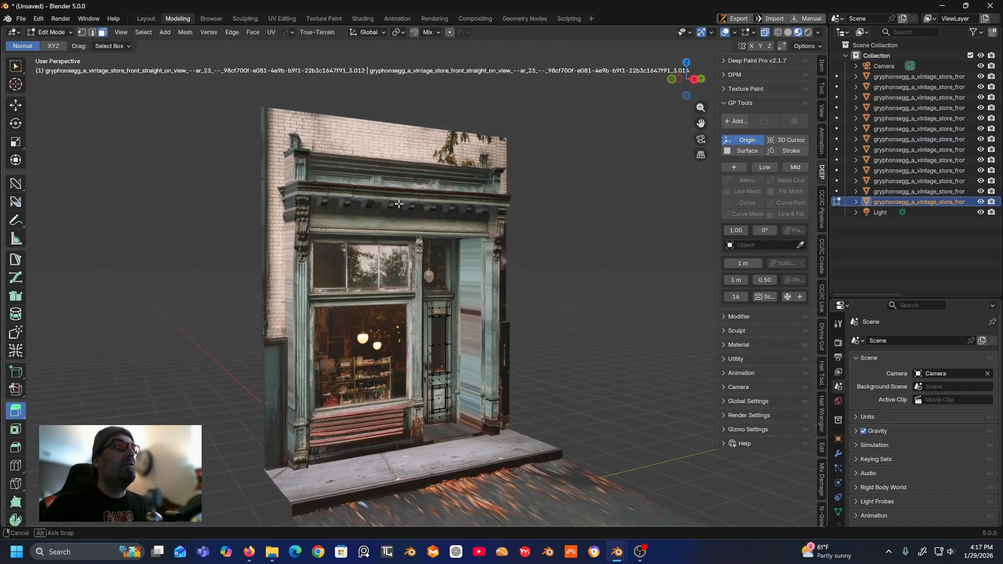
scroll(376, 230, "up", 1)
middle_click_drag(370, 250, 346, 235)
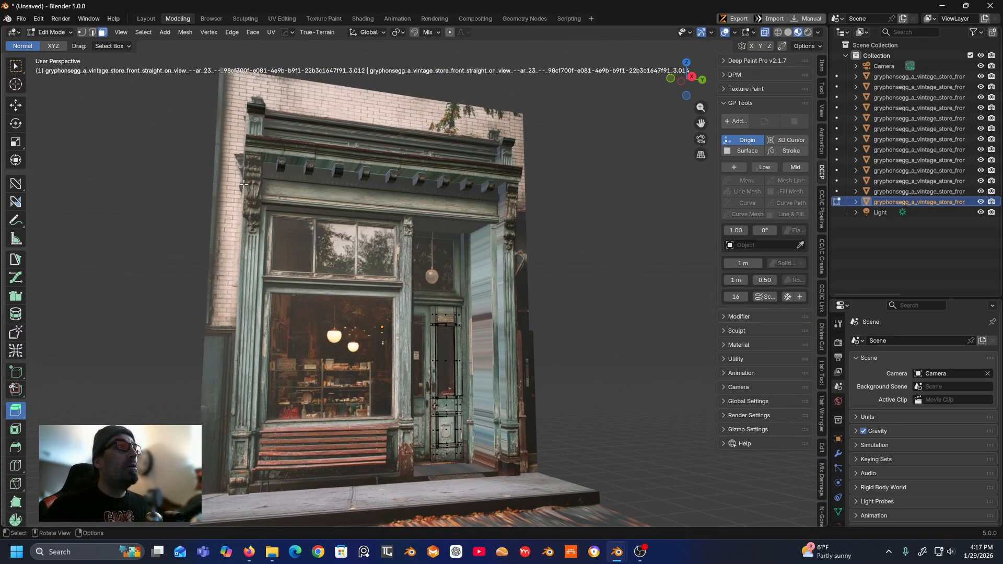
middle_click_drag(244, 184, 311, 266)
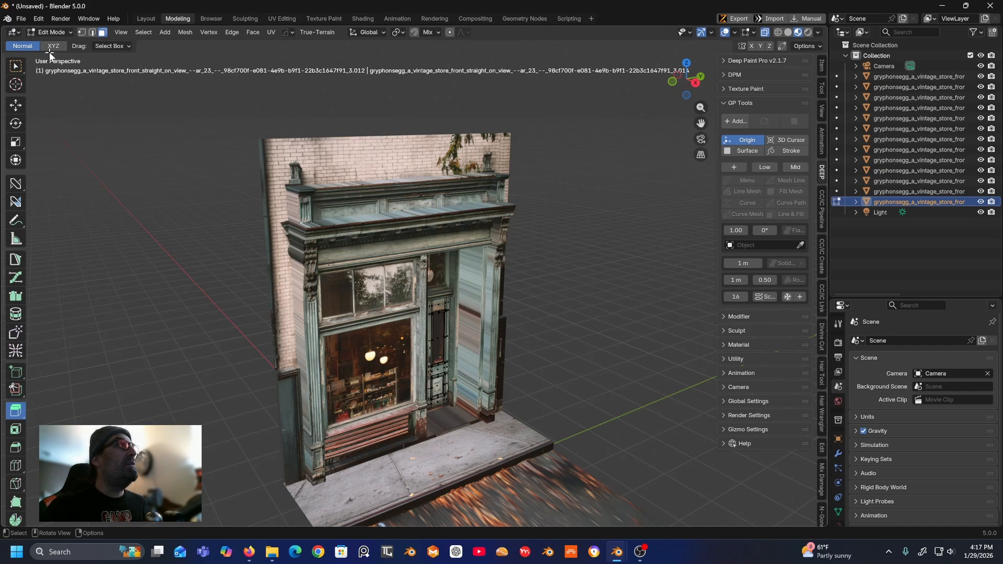
left_click(57, 33)
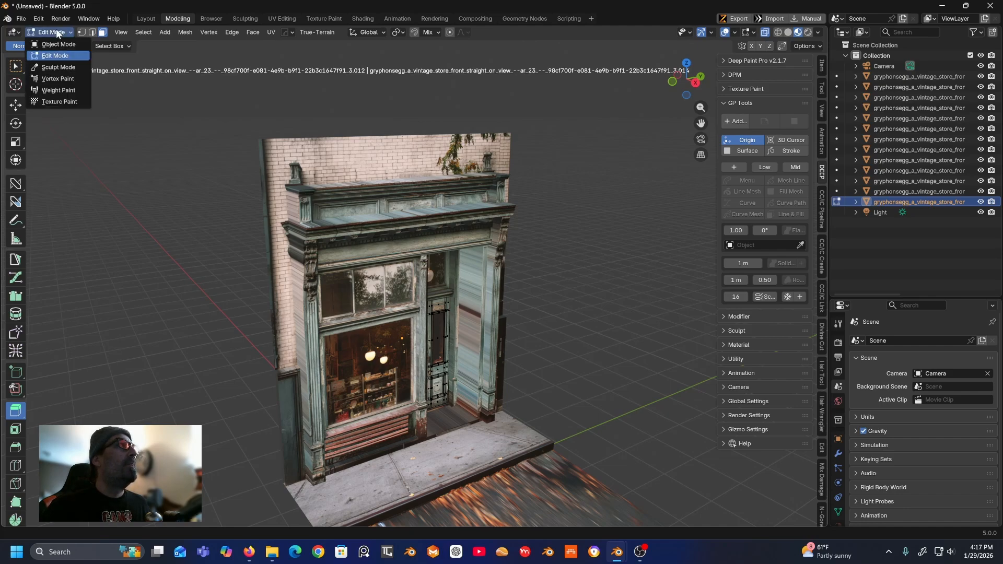
left_click(57, 44)
left_click(333, 281)
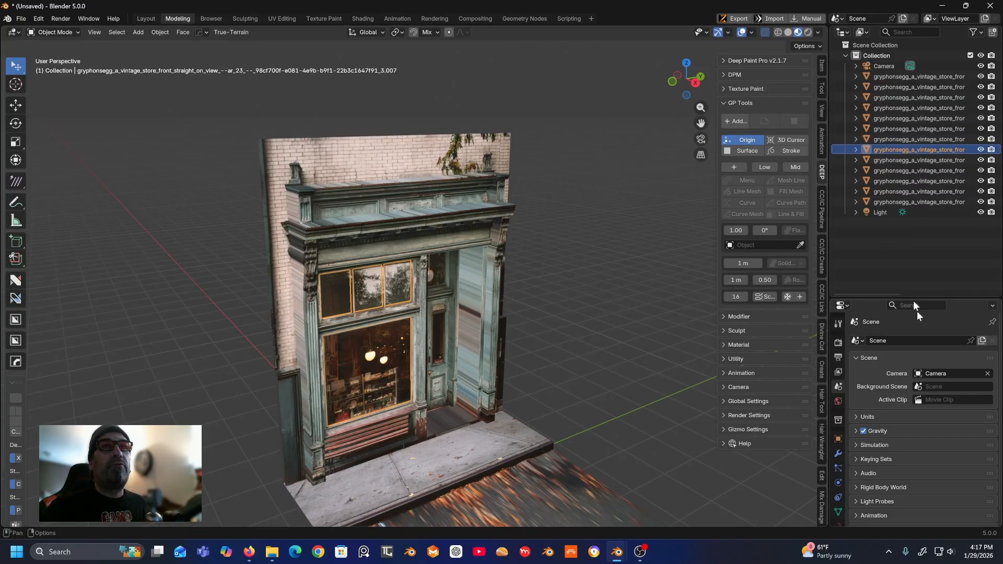
scroll(836, 500, "down", 2)
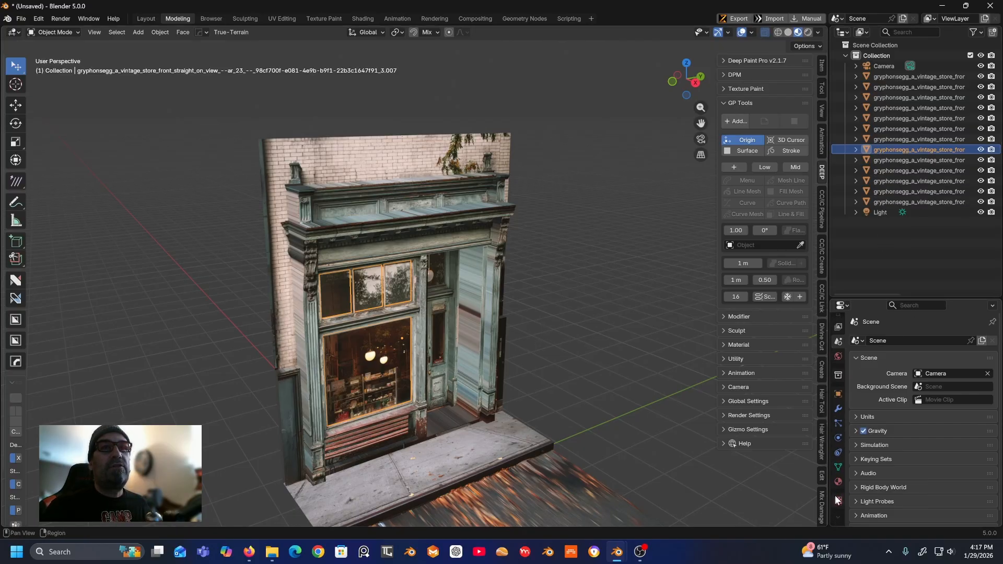
left_click(838, 481)
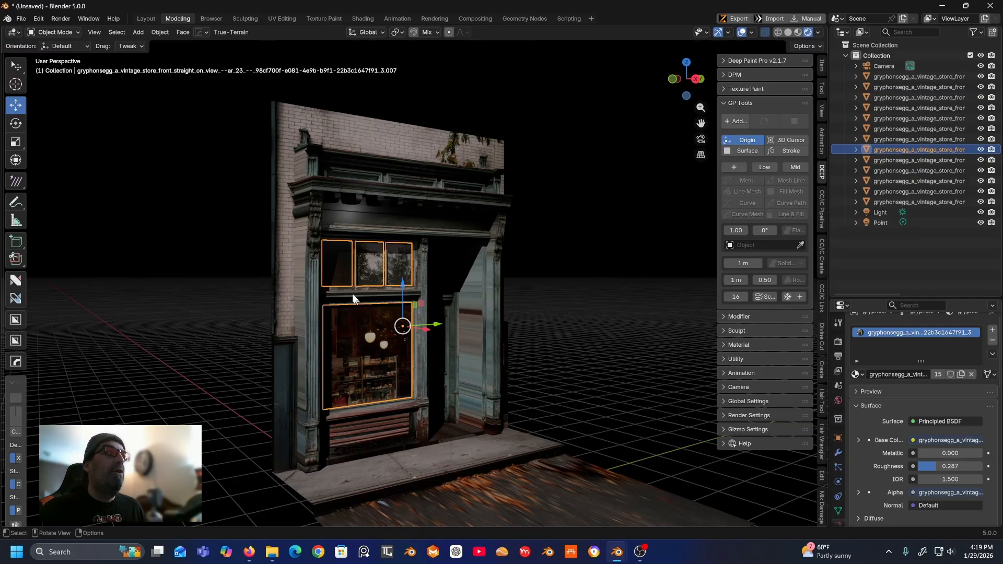
- Reselect the storefront's display window glass and switch to the Shading workspace
middle_click_drag(362, 271, 365, 309)
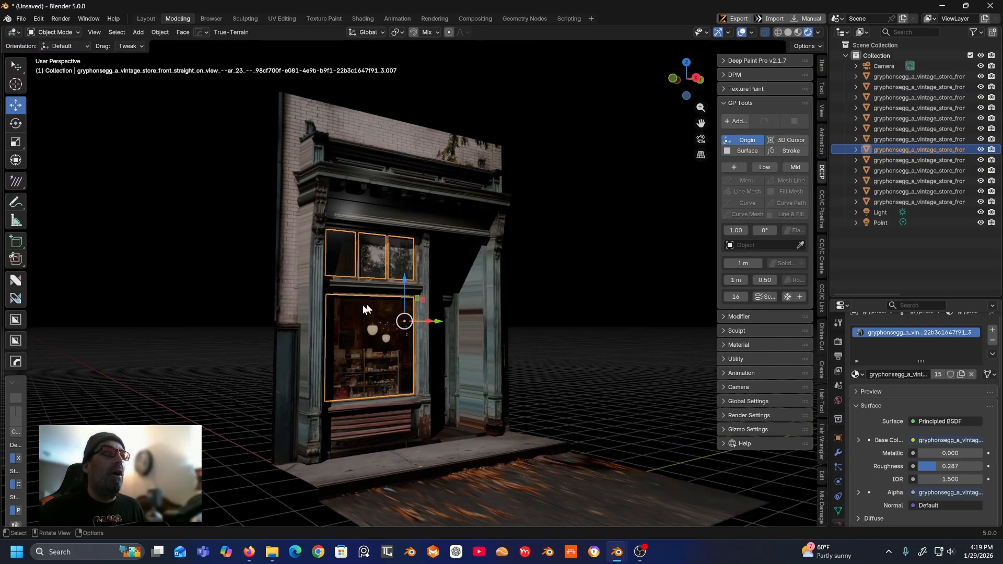
middle_click_drag(363, 274, 354, 282)
left_click(528, 288)
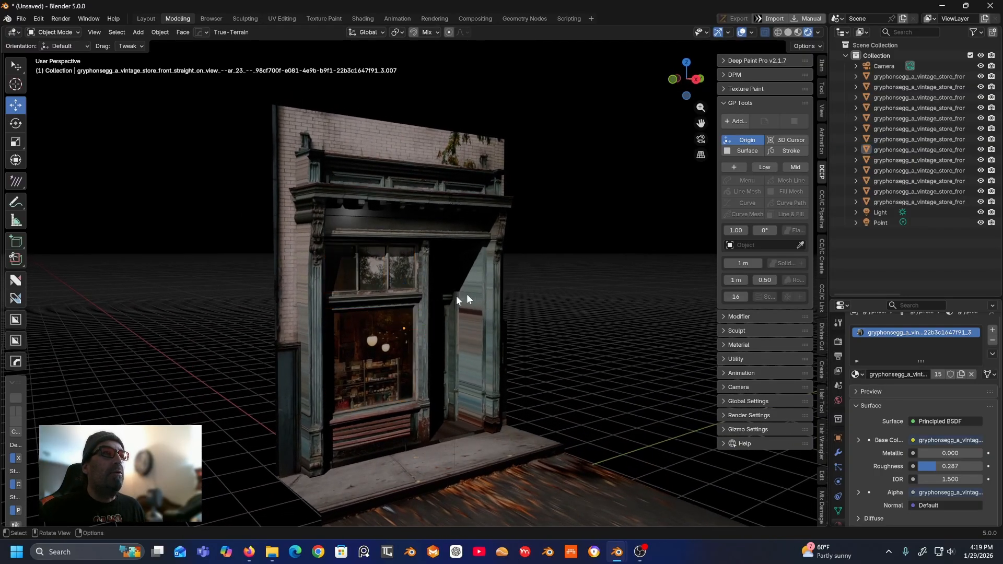
left_click(378, 273)
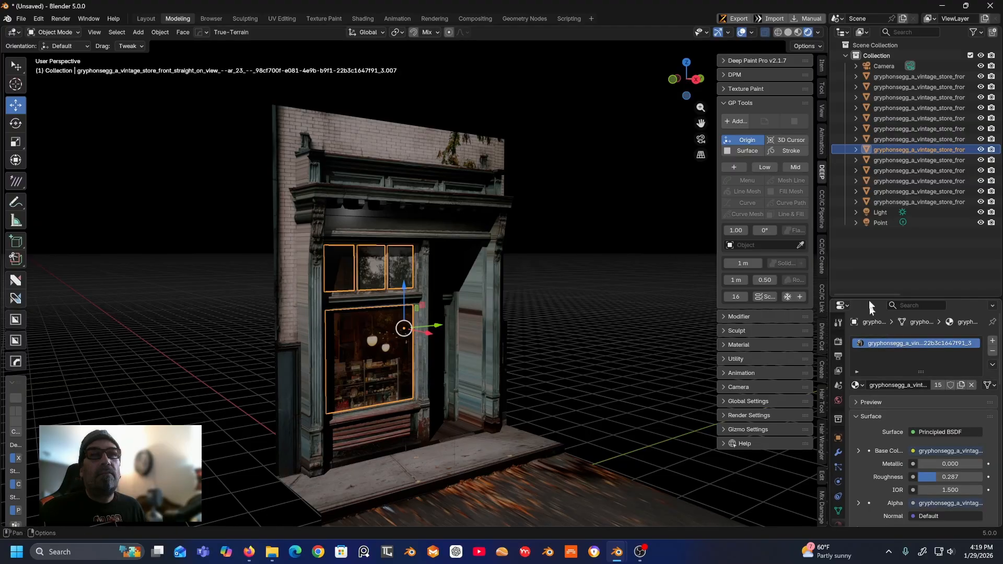
left_click(366, 18)
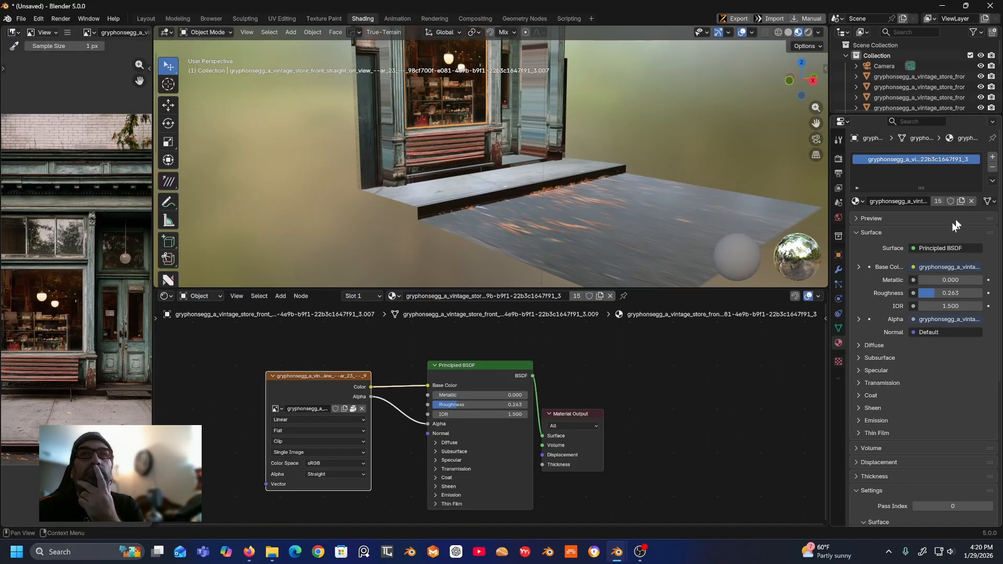
- Give the window glass a new material in a second slot and place an Image Texture node beside its Principled BSDF
left_click(993, 159)
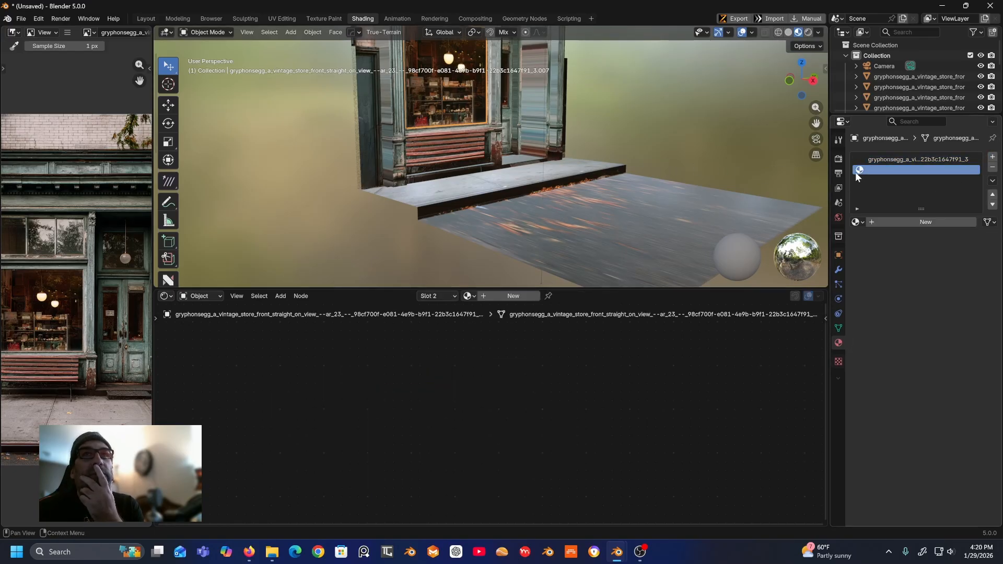
left_click(907, 221)
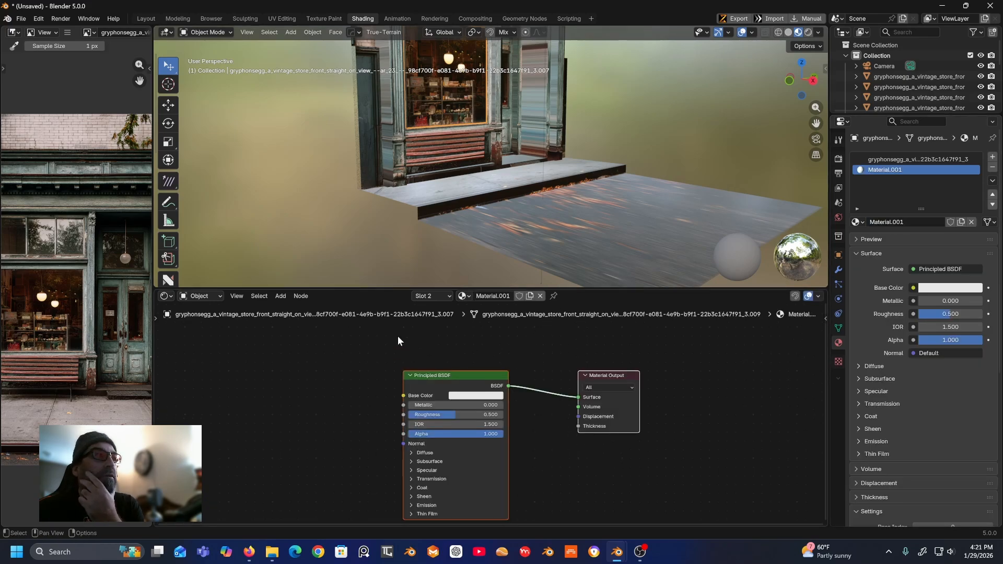
left_click(280, 297)
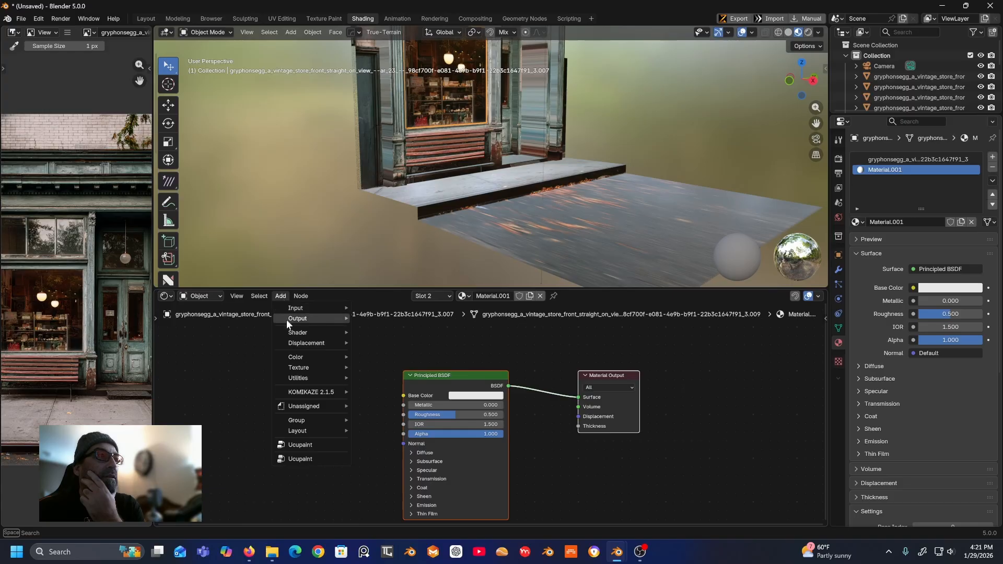
mouse_move(299, 368)
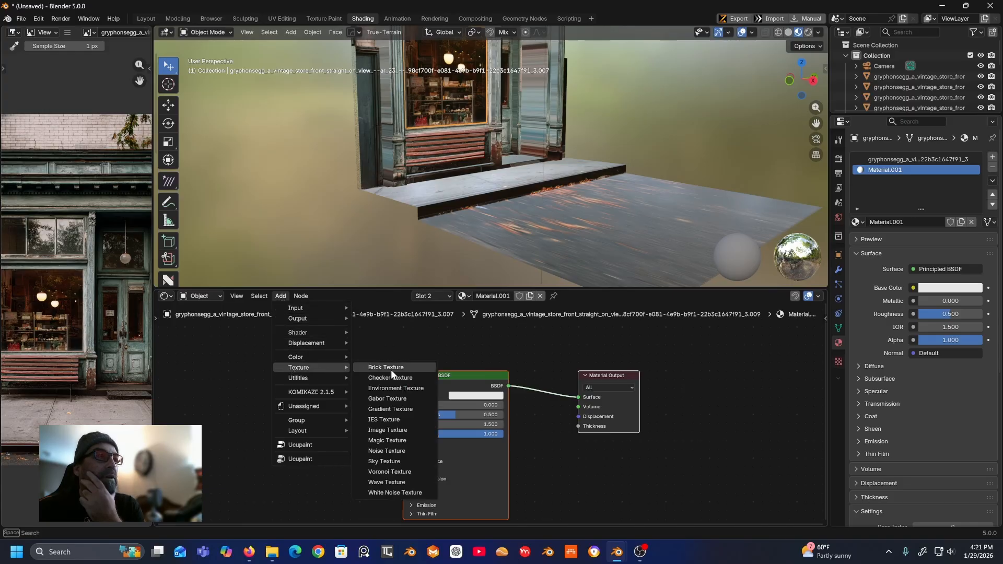
left_click(390, 430)
left_click(268, 356)
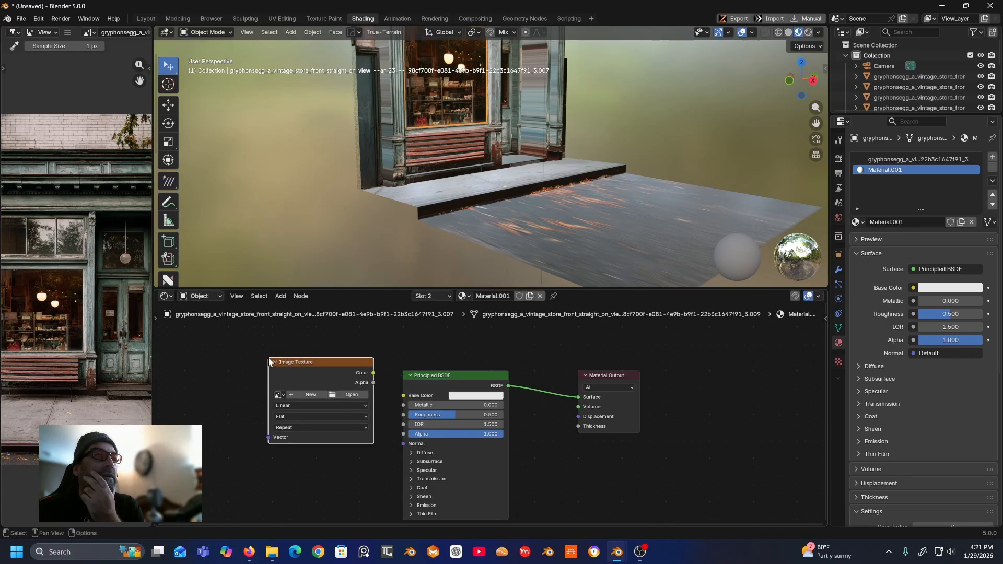
- Link the Image Texture's color to the Principled BSDF base color and remove the window glass's original storefront material slot
left_click_drag(374, 373, 403, 394)
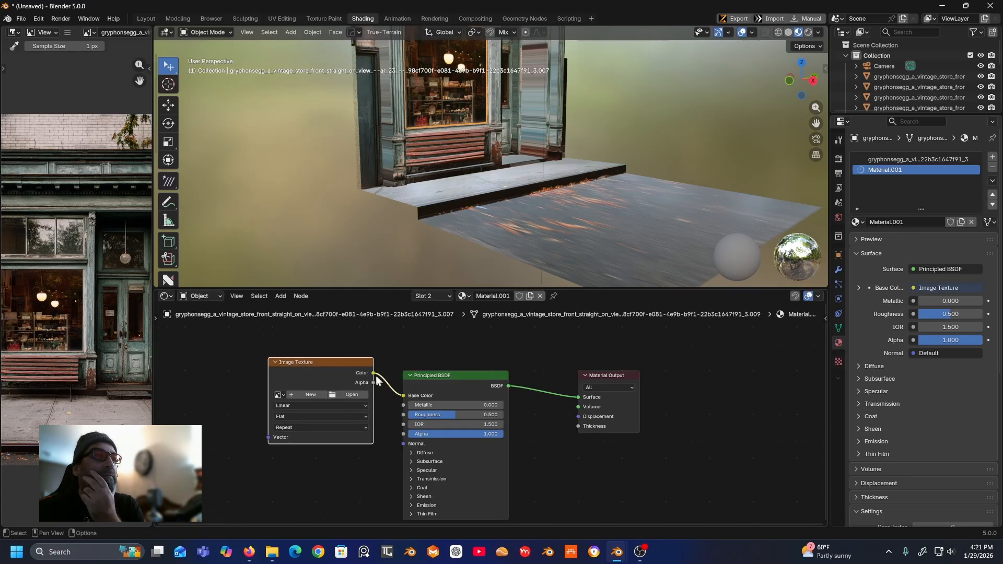
left_click_drag(360, 366, 340, 369)
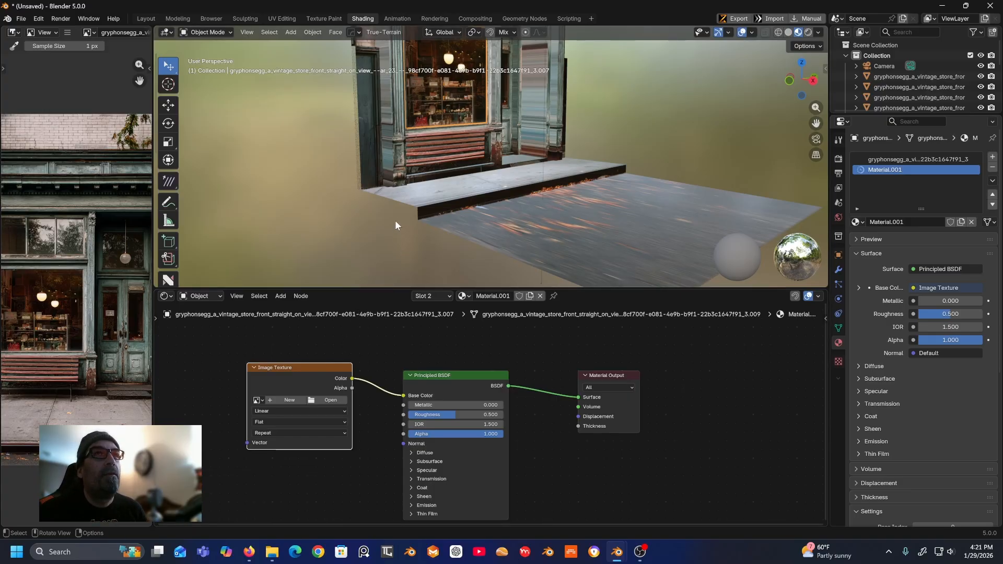
left_click(933, 158)
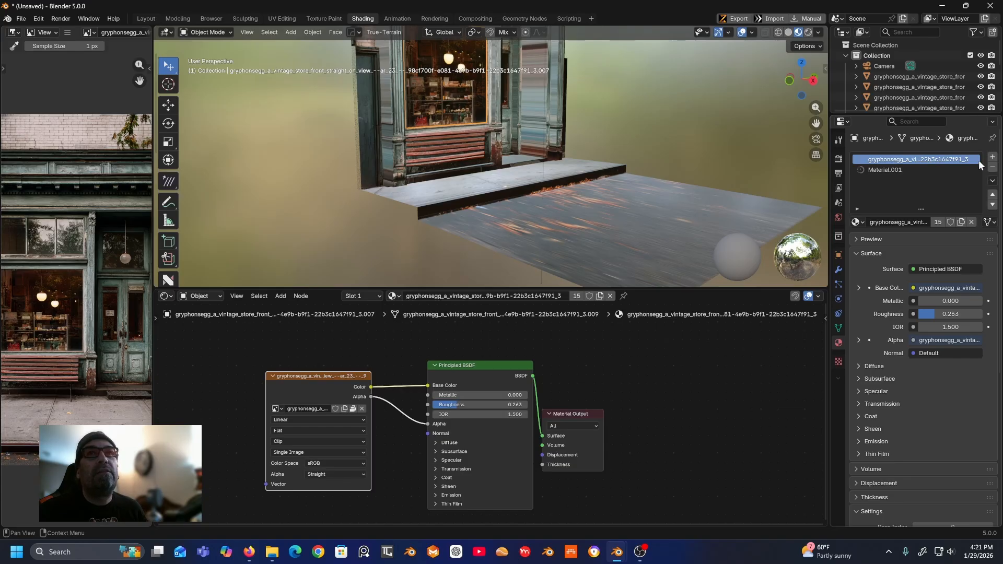
left_click(992, 167)
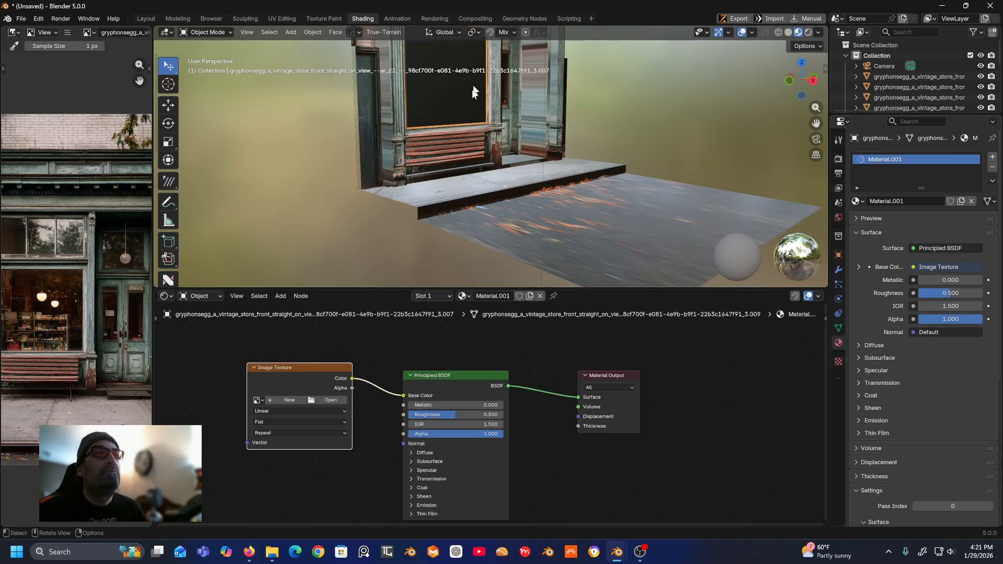
- Load the storefront image into the Image Texture node and set the window glass material's roughness to about 0.127
left_click_drag(322, 372, 319, 375)
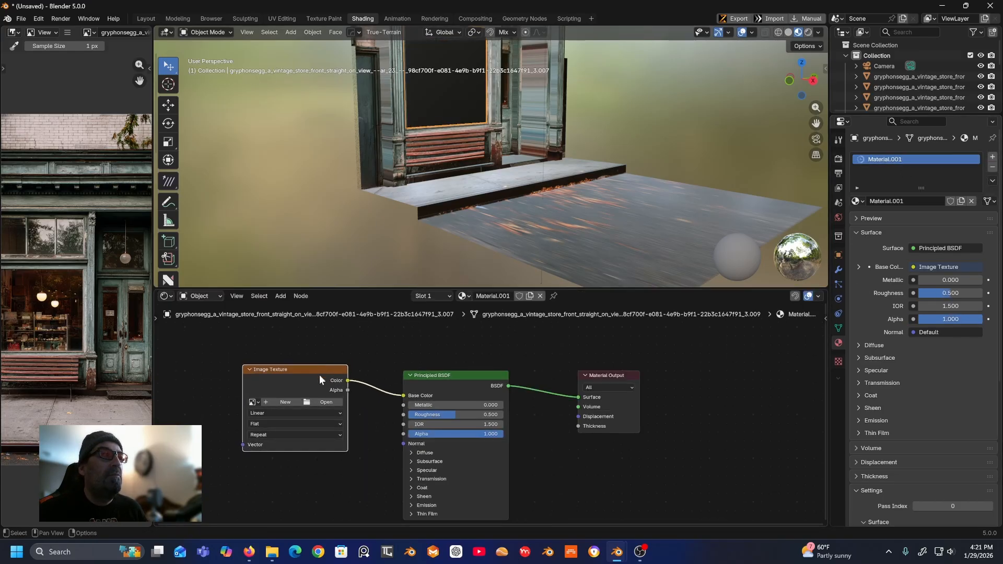
left_click(324, 402)
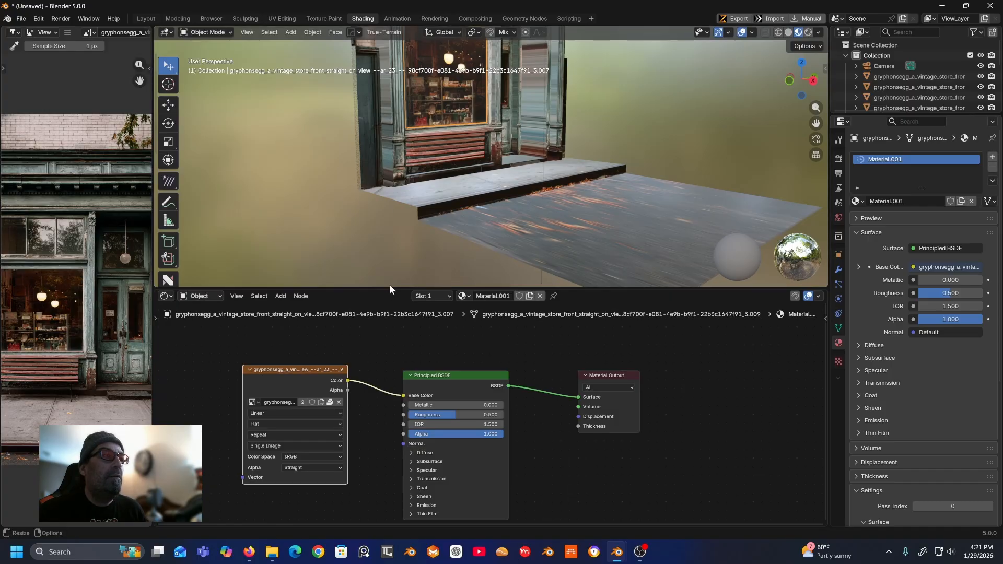
left_click_drag(453, 414, 421, 414)
middle_click_drag(447, 250, 511, 43)
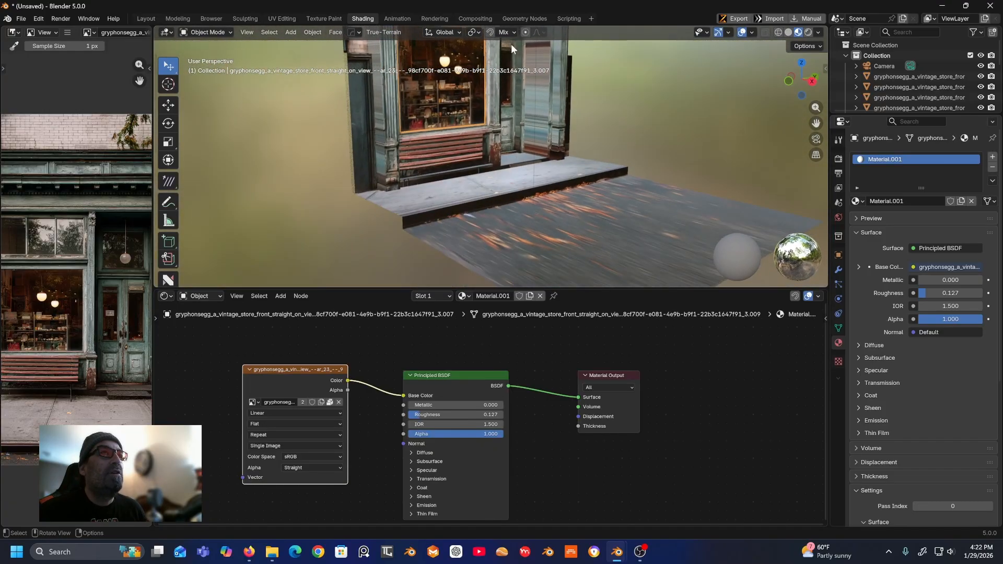
mouse_move(487, 108)
middle_mouse_down()
mouse_move(487, 89)
mouse_move(533, 127)
middle_mouse_up()
scroll(533, 127, "down", 2)
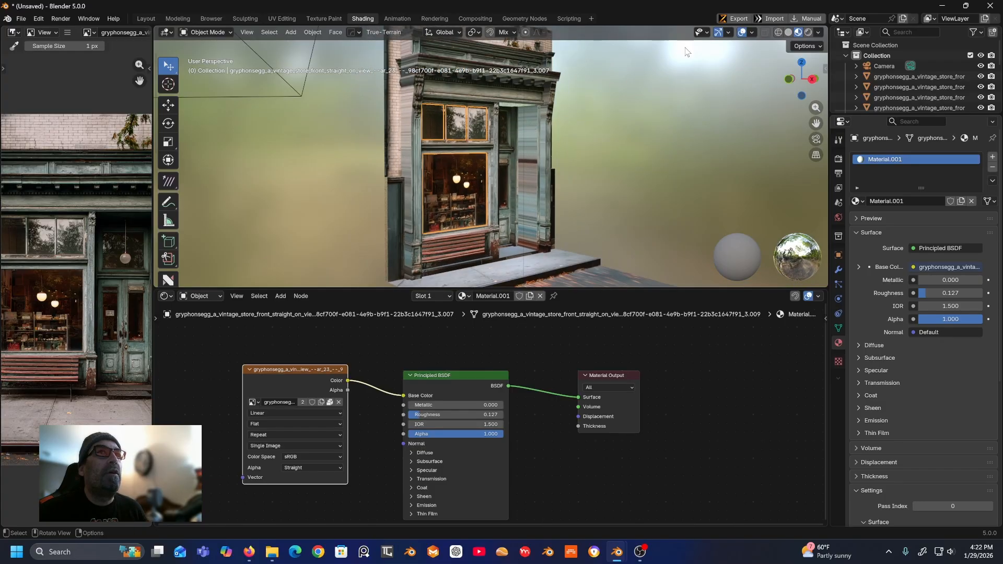
- Switch the viewport to rendered shading, select the point light and lower it in front of the storefront's upper windows
left_click(807, 33)
scroll(577, 146, "down", 1)
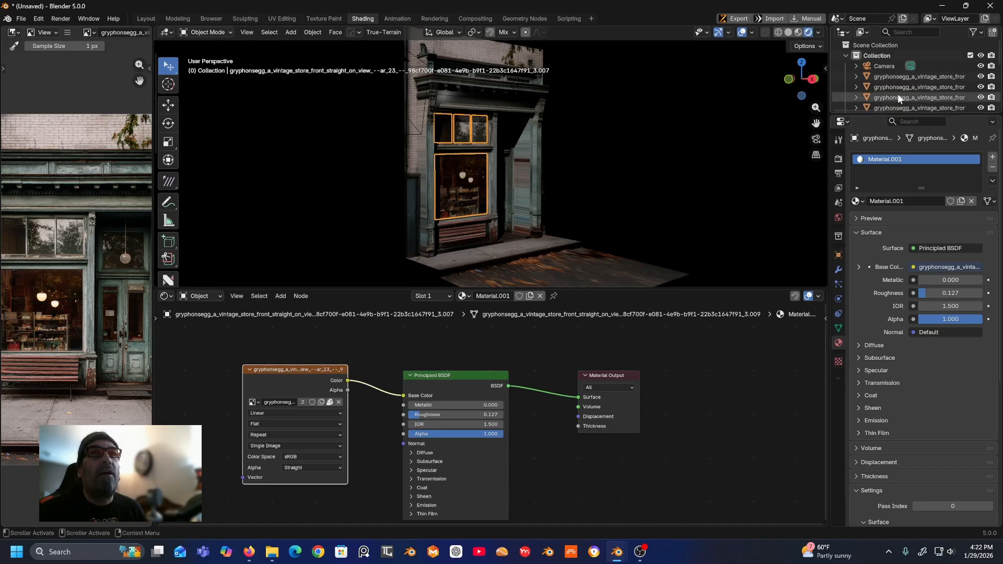
scroll(898, 94, "down", 3)
scroll(897, 93, "down", 1)
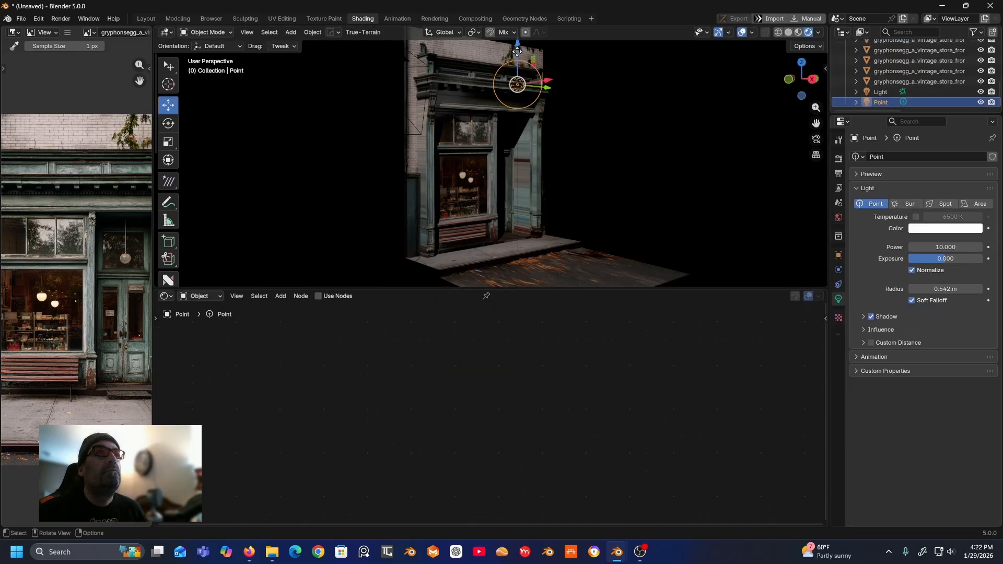
left_click_drag(517, 55, 516, 110)
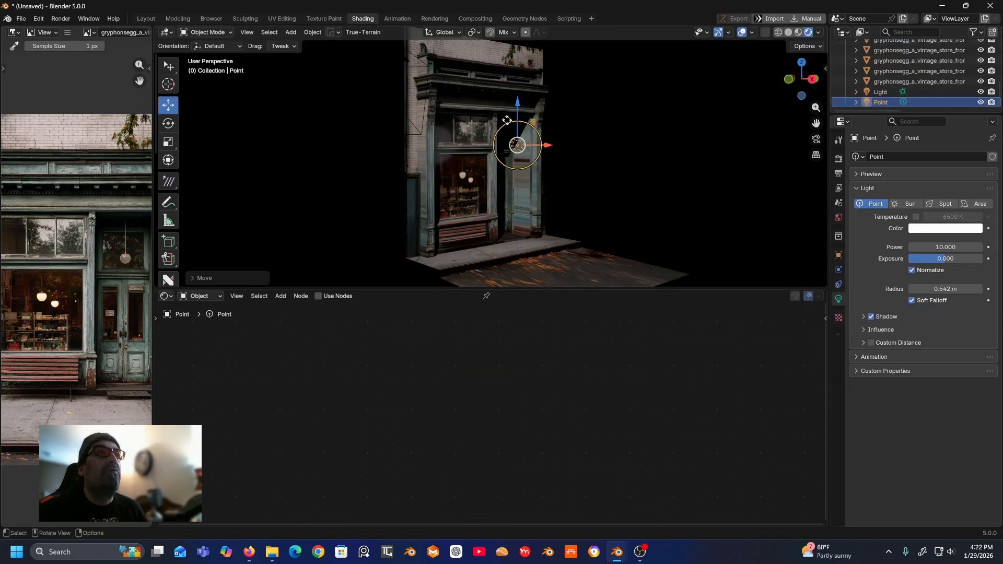
middle_click_drag(549, 142, 523, 91)
scroll(489, 136, "up", 3)
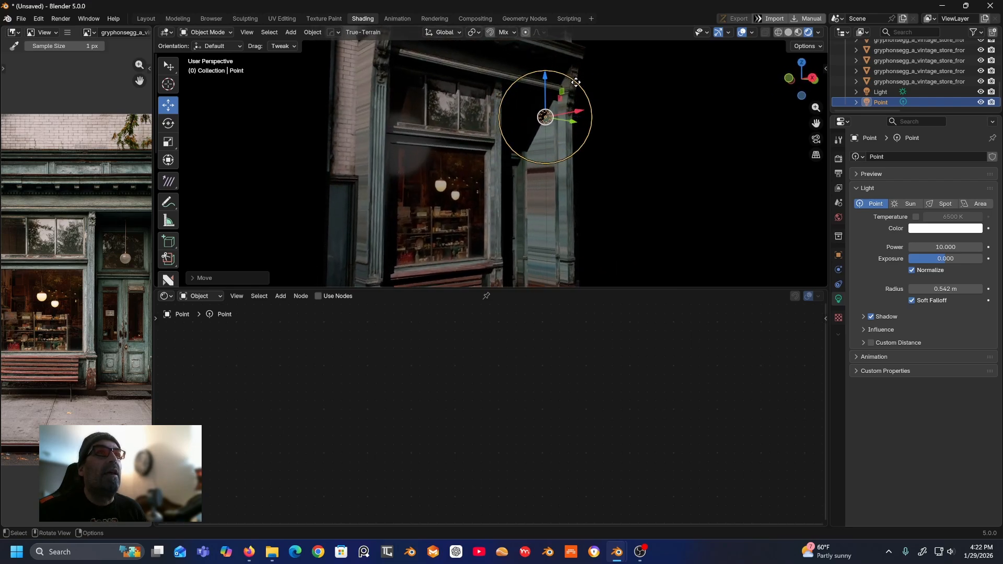
- Set the point light's radius to about 0.107 m and move the light down into the recessed doorway
left_click_drag(542, 73, 538, 266)
middle_click_drag(468, 228, 441, 228)
scroll(442, 232, "down", 2)
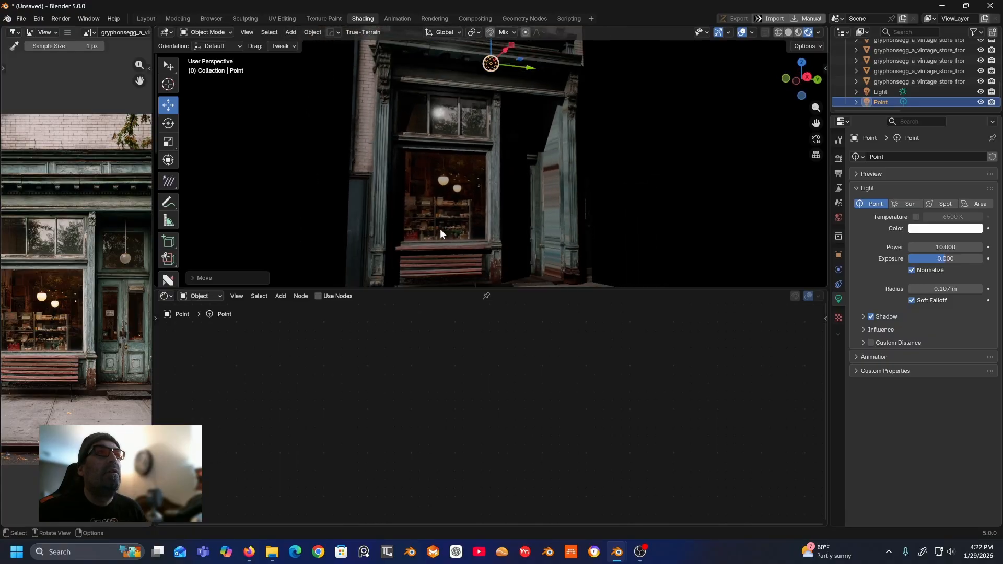
left_click_drag(512, 45, 617, 177)
mouse_move(617, 176)
middle_mouse_down()
mouse_move(576, 190)
mouse_move(599, 180)
mouse_move(606, 192)
middle_mouse_up()
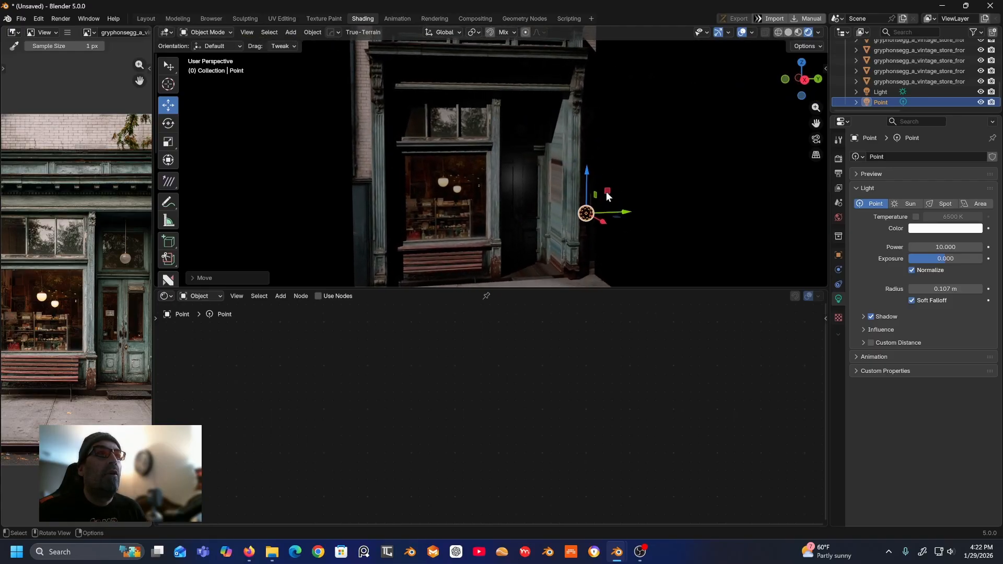
left_click_drag(601, 215, 573, 199)
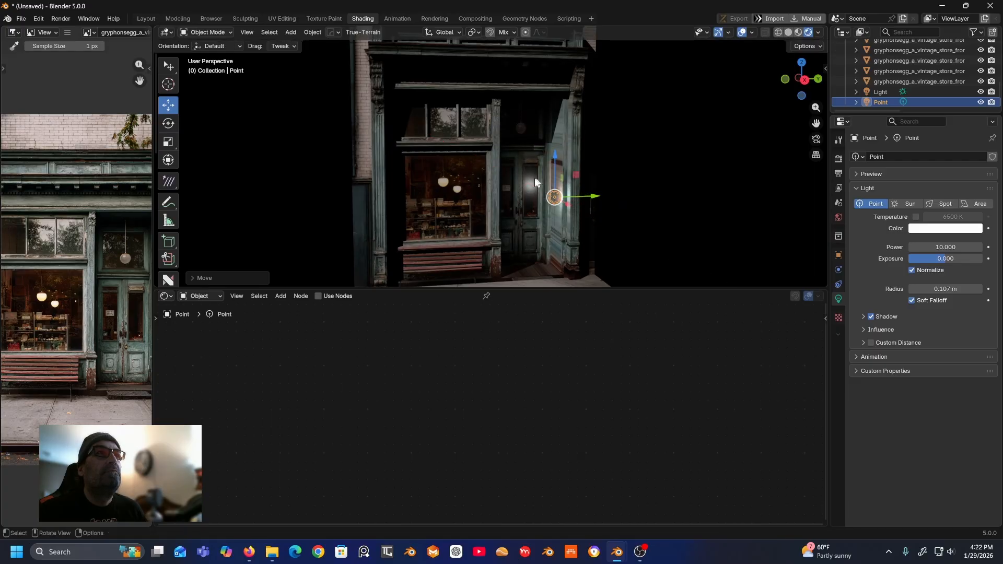
- Select the left door panel and show the whole storefront in the Layout workspace with rendered shading
left_click(529, 183)
mouse_move(516, 185)
middle_mouse_down()
mouse_move(490, 177)
mouse_move(514, 192)
middle_mouse_up()
left_click(525, 187)
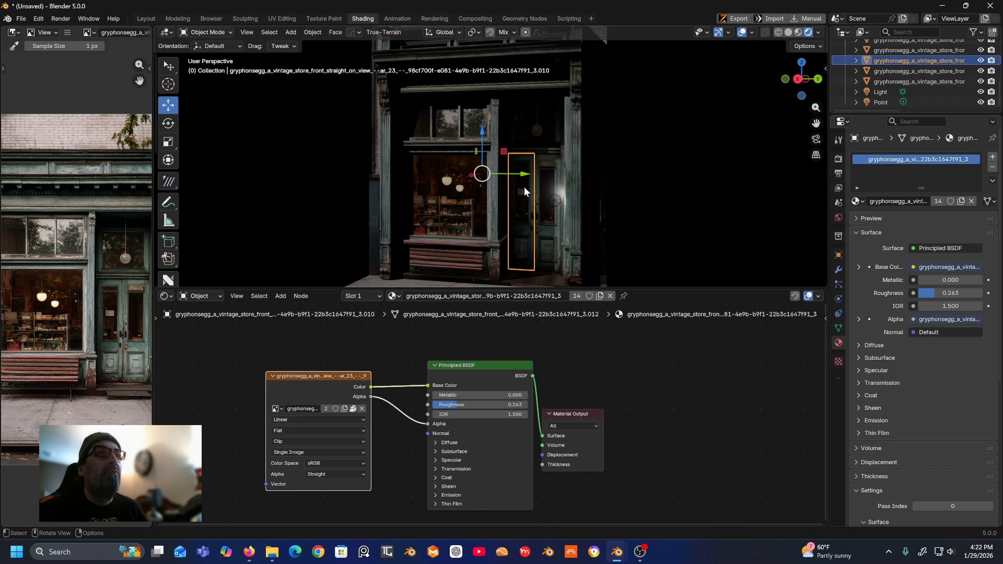
middle_click_drag(503, 203, 530, 178)
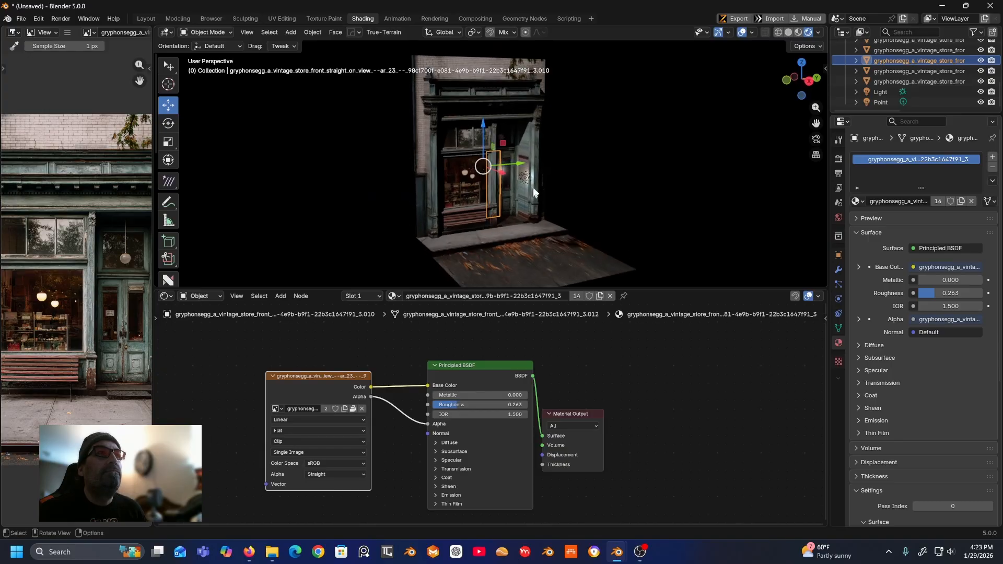
left_click(146, 18)
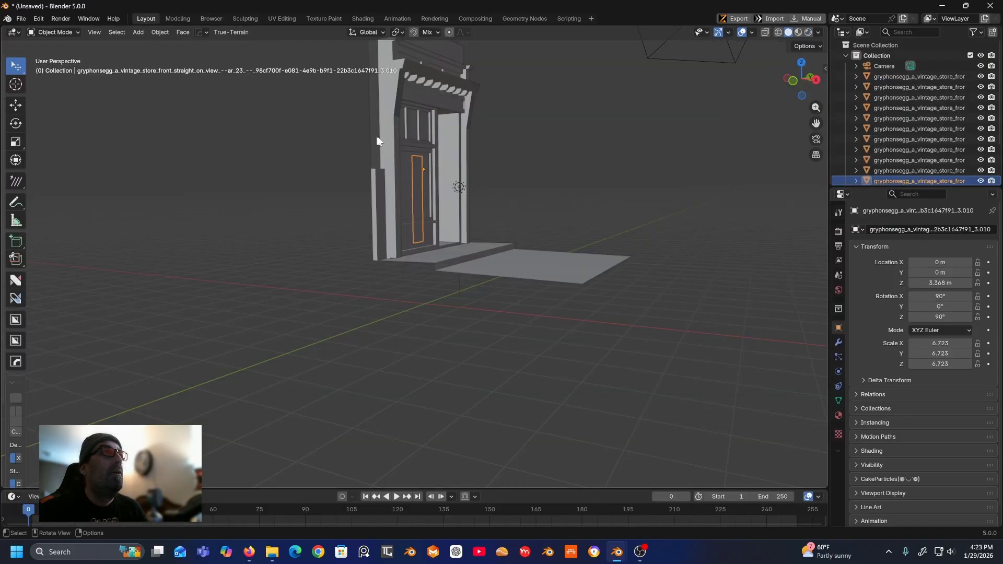
left_click(808, 32)
mouse_move(523, 114)
middle_mouse_down()
mouse_move(503, 208)
mouse_move(517, 208)
mouse_move(489, 210)
middle_mouse_up()
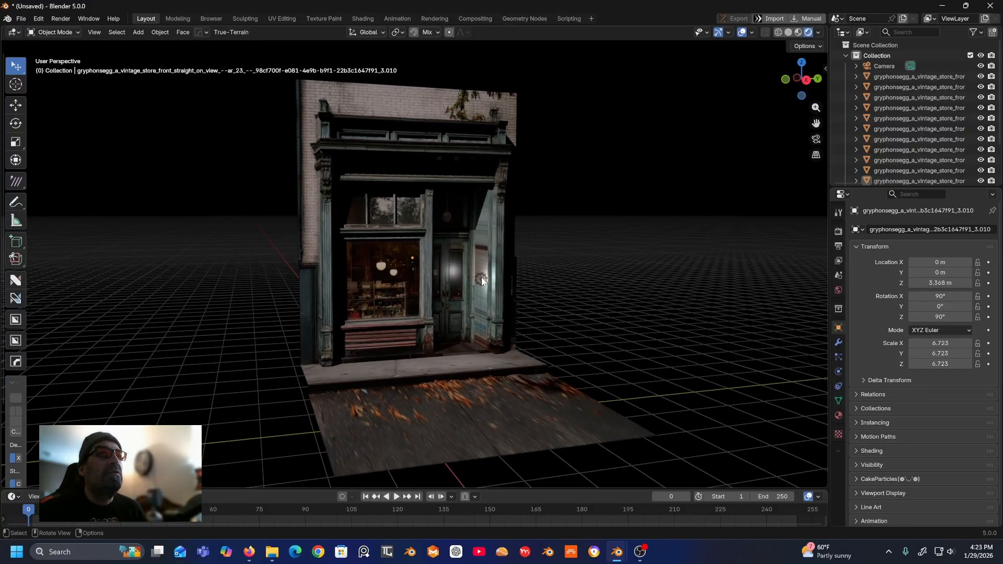
- Switch to material preview, select the doorway recess and raise its shared storefront material's roughness to about 0.654
left_click(797, 33)
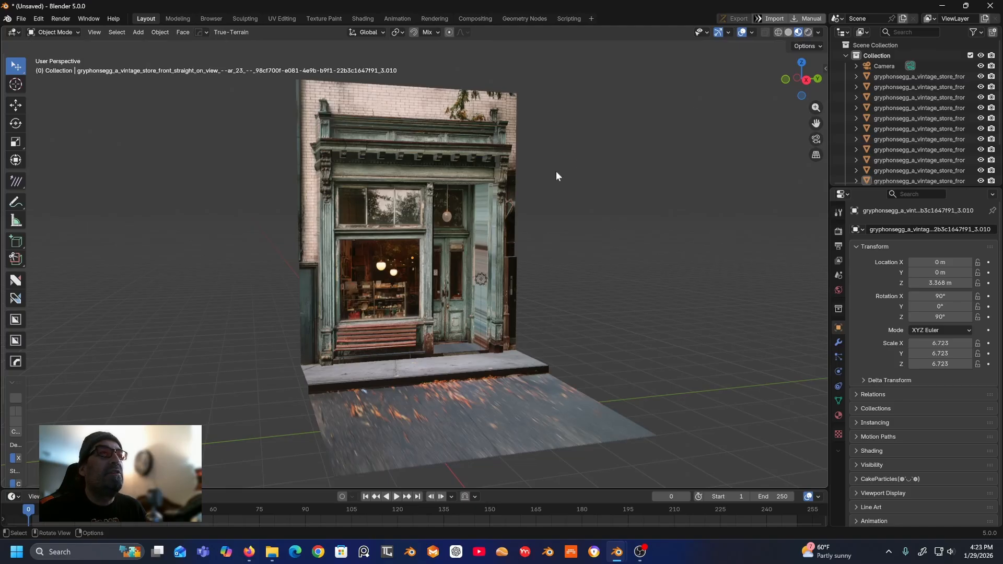
mouse_move(556, 171)
middle_mouse_down()
mouse_move(501, 174)
mouse_move(474, 157)
mouse_move(533, 179)
mouse_move(563, 174)
mouse_move(542, 182)
middle_mouse_up()
left_click(476, 219)
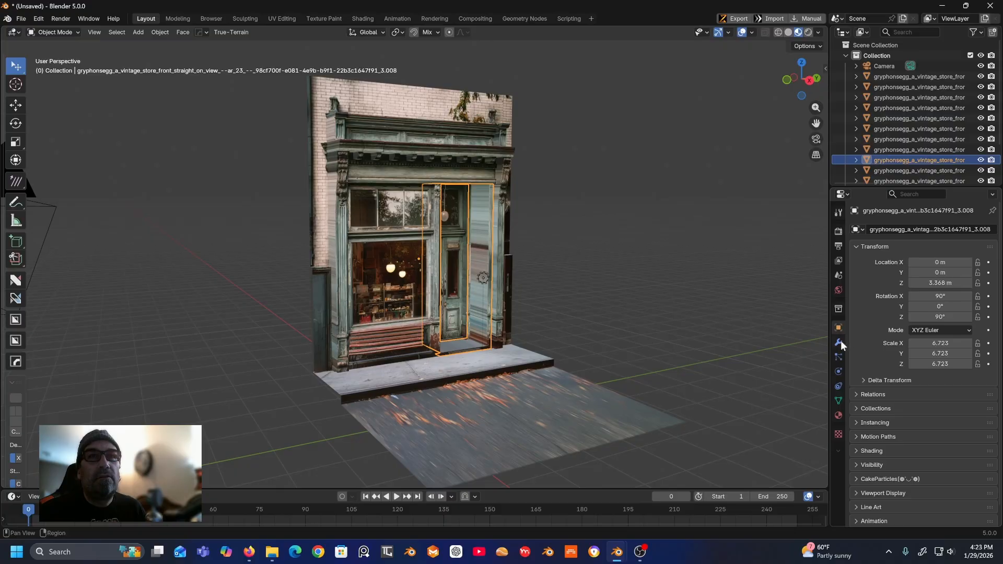
left_click(839, 416)
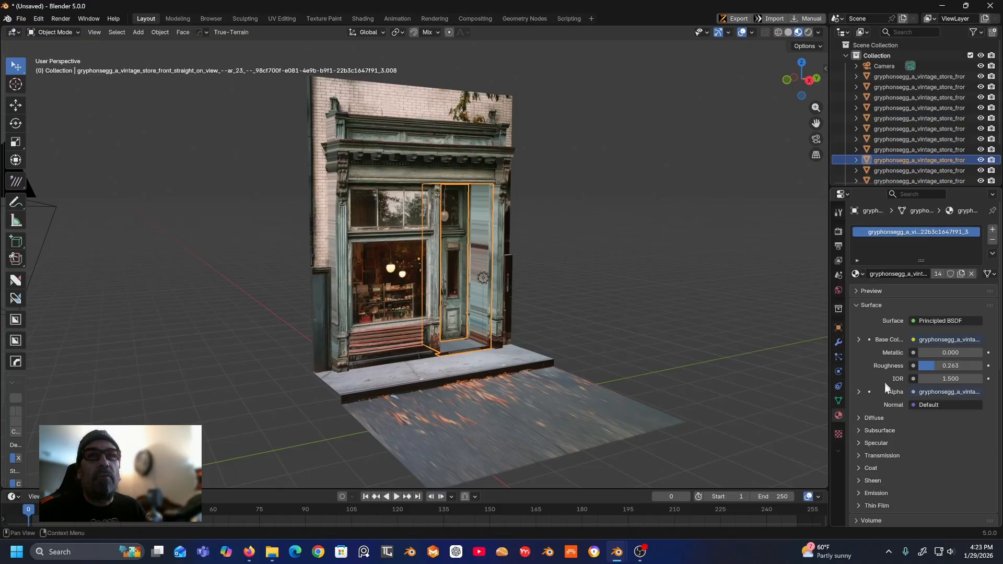
left_click_drag(935, 366, 960, 366)
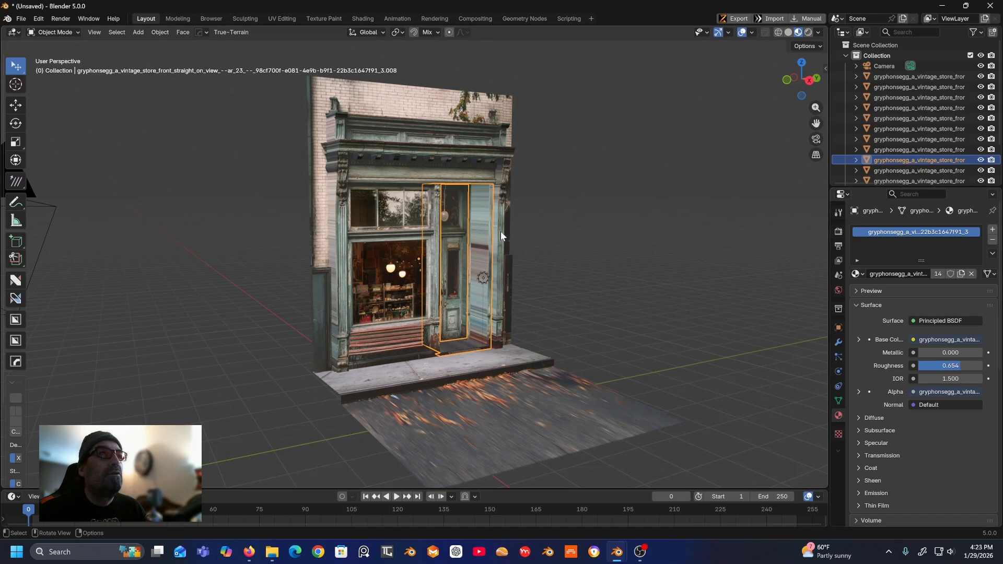
scroll(481, 239, "up", 2)
mouse_move(439, 230)
middle_mouse_down()
mouse_move(449, 193)
mouse_move(435, 213)
middle_mouse_up()
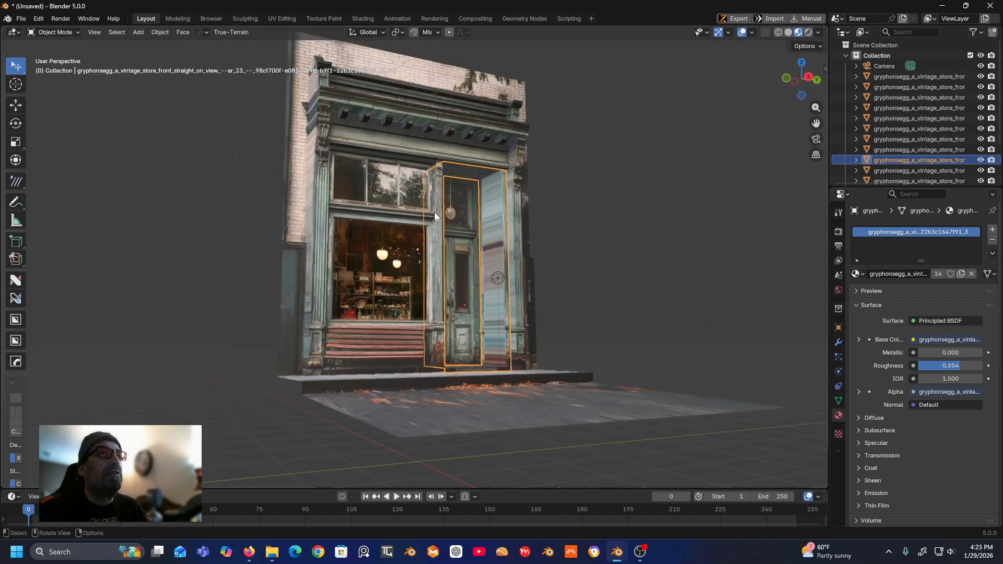
middle_click_drag(384, 151, 473, 181)
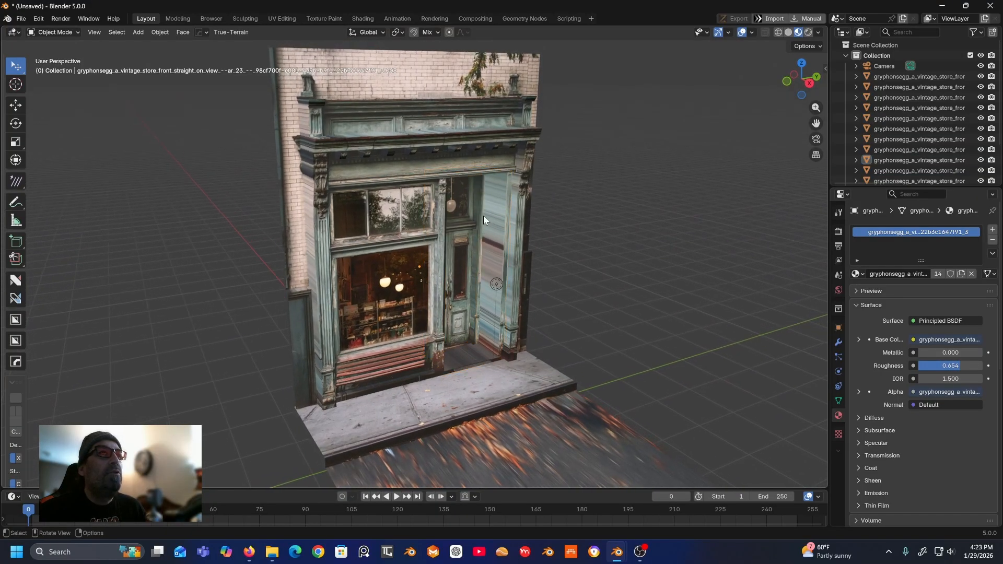
- Bring the doorway recess into the UV Editing workspace, widen the 3D viewport and show it in material preview
scroll(492, 218, "up", 1)
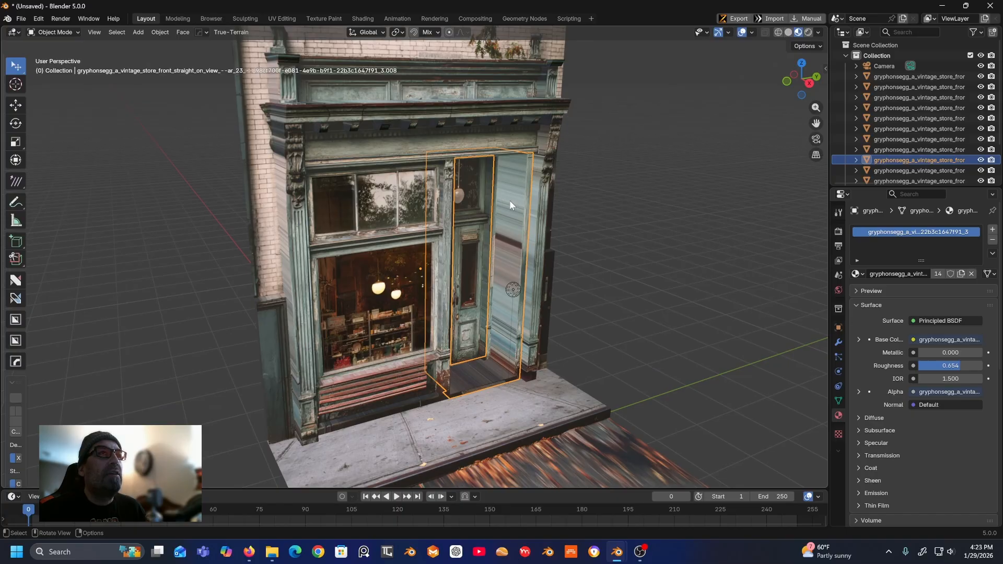
left_click(278, 18)
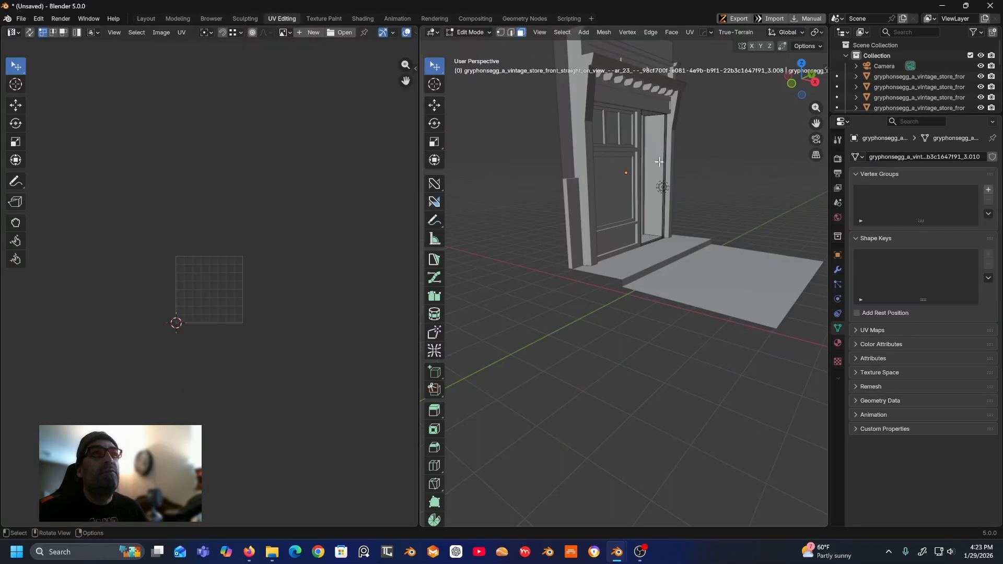
key("KP_Decimal")
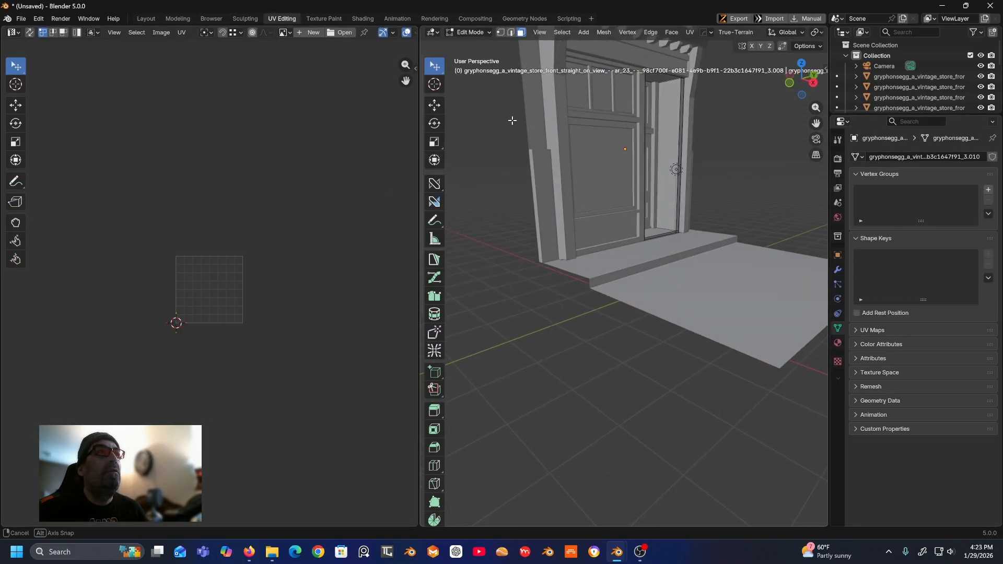
key("KP_7")
left_click_drag(419, 85, 339, 85)
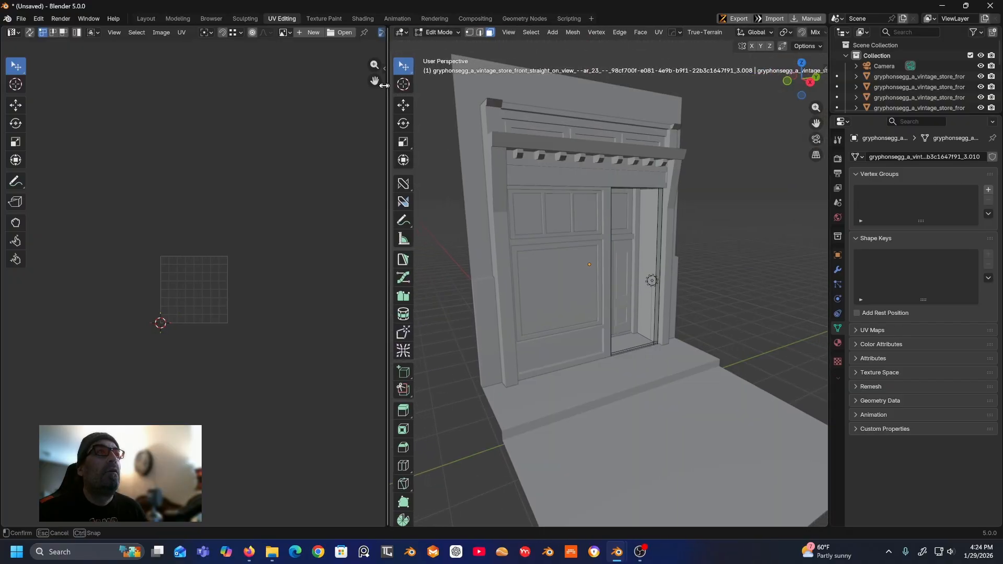
scroll(760, 34, "down", 5)
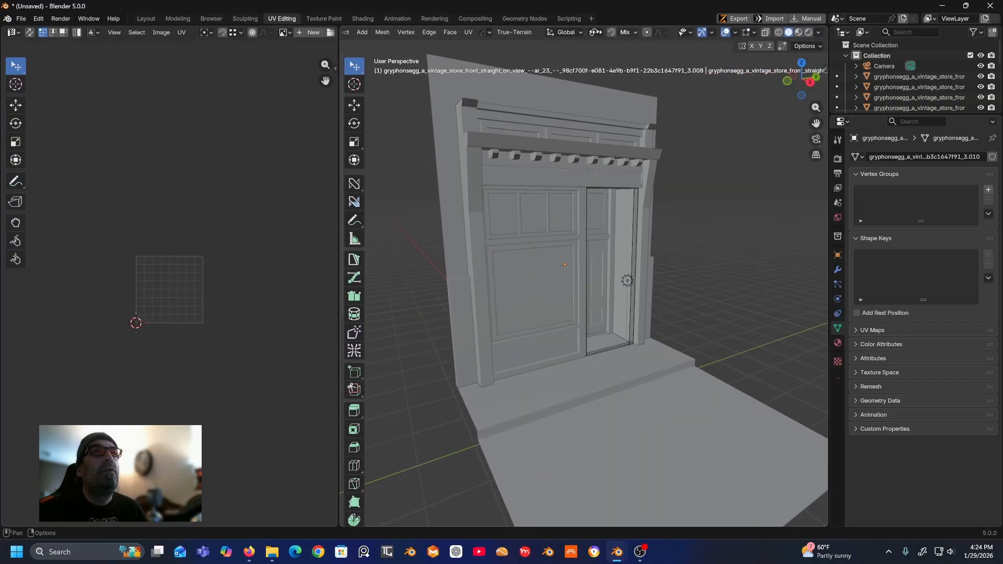
left_click(799, 32)
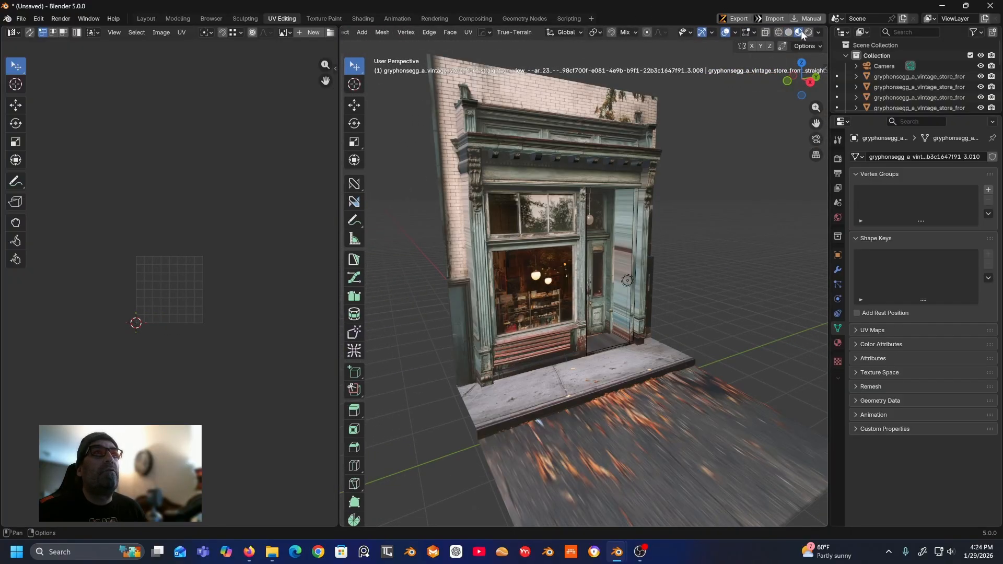
- Select the stretched side wall face of the doorway recess and frame the storefront image in the UV editor
scroll(580, 270, "up", 2)
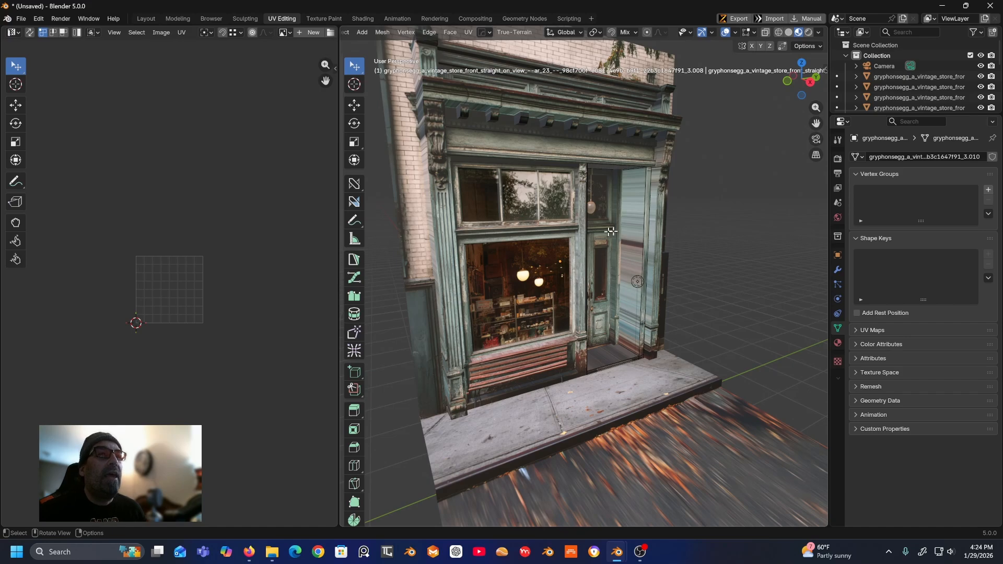
left_click(634, 218)
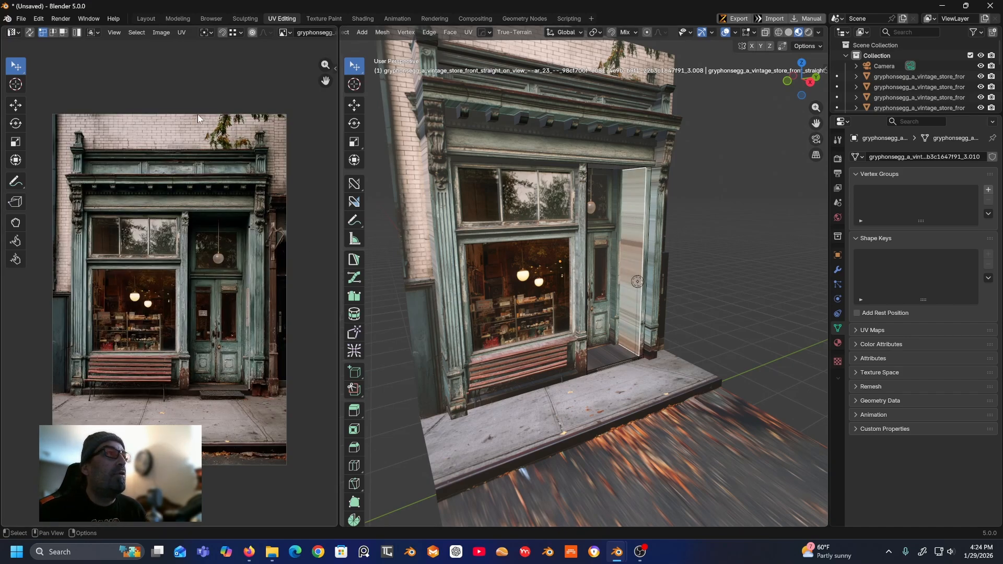
scroll(152, 287, "up", 2)
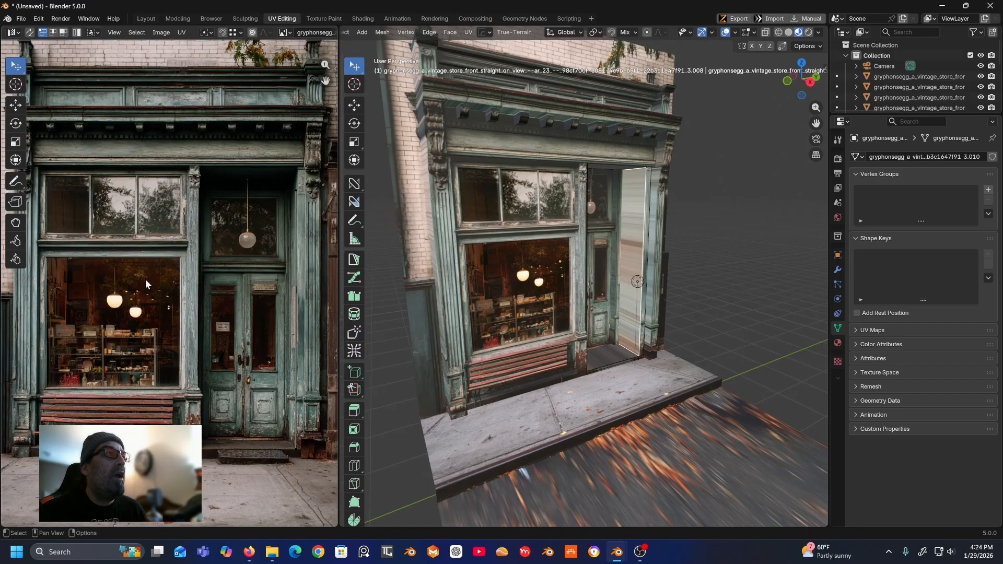
scroll(149, 280, "down", 1)
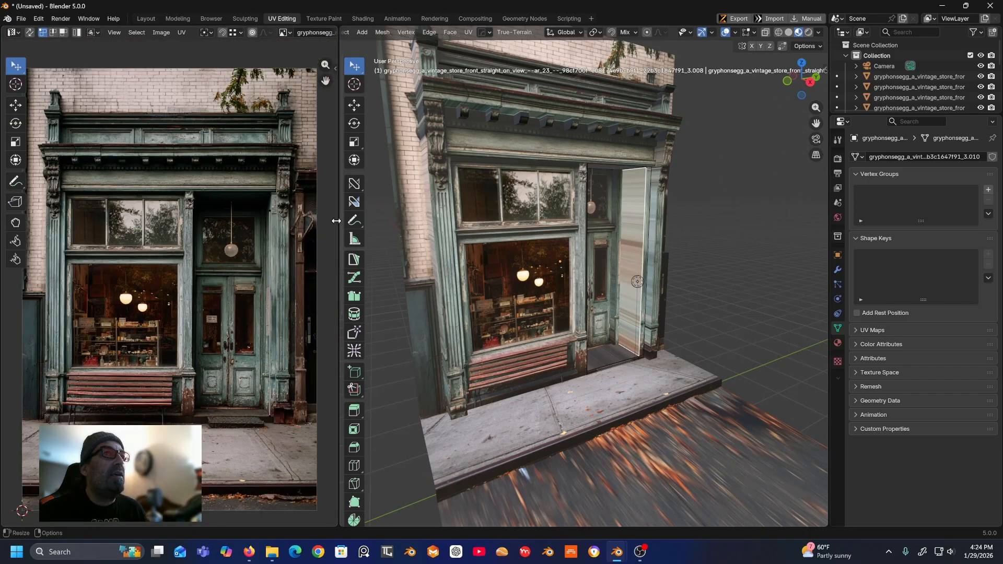
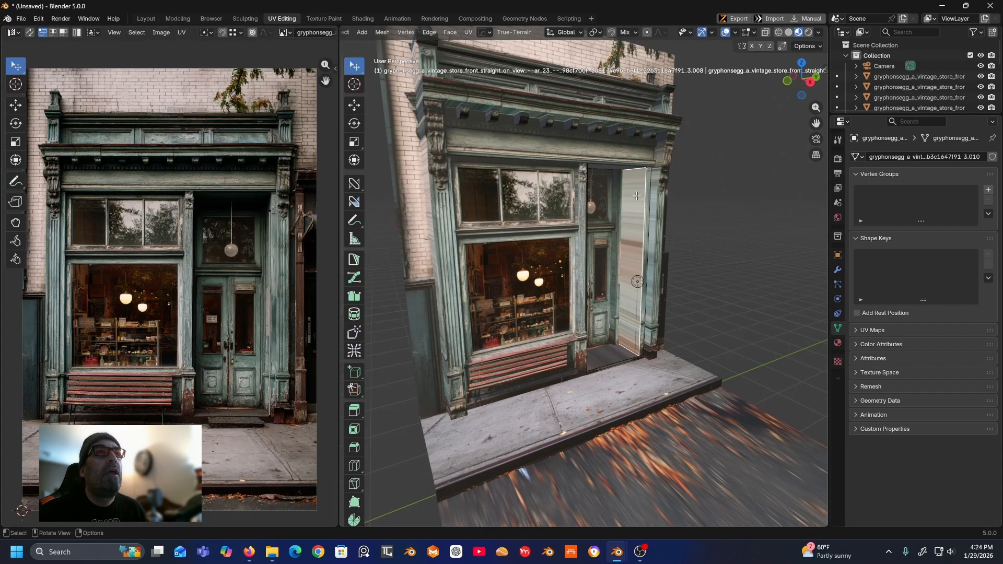
- Select the doorway recess's side walls, floor and ceiling faces together and unwrap them with Cube Projection
middle_click_drag(630, 197, 576, 288)
left_click(527, 222)
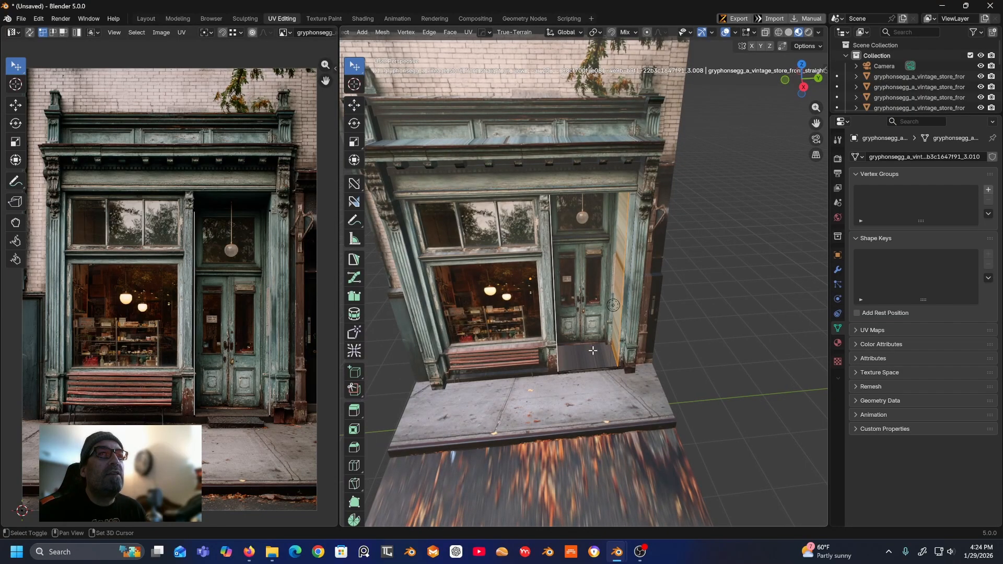
left_click(593, 352, "shift")
middle_click_drag(593, 352, 616, 327)
scroll(616, 314, "up", 2)
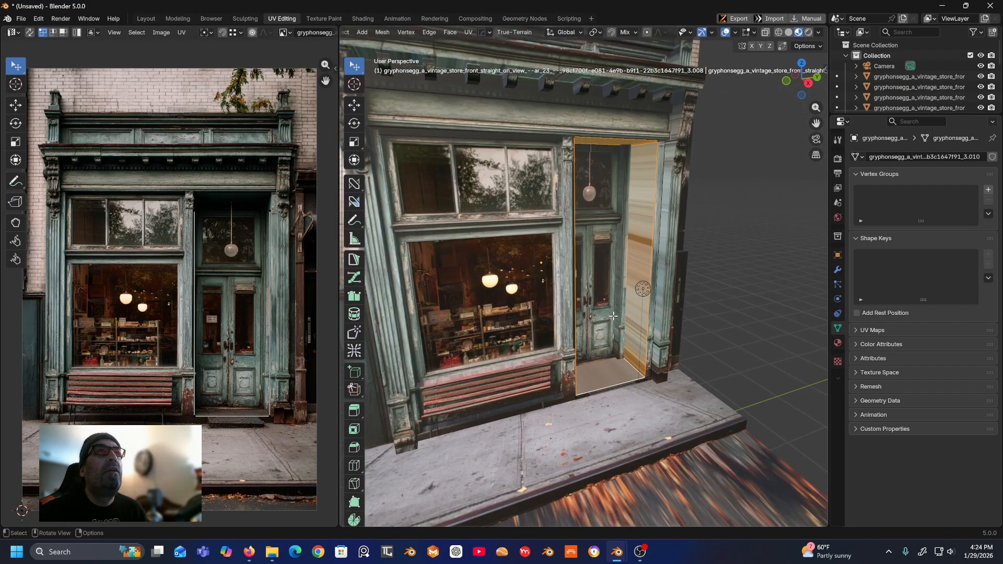
left_click(467, 32)
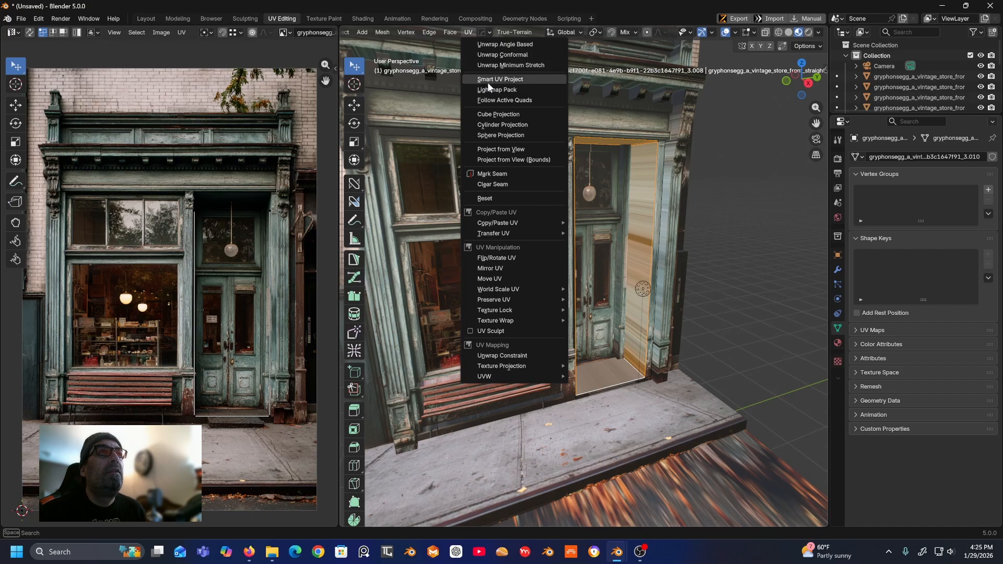
left_click(495, 114)
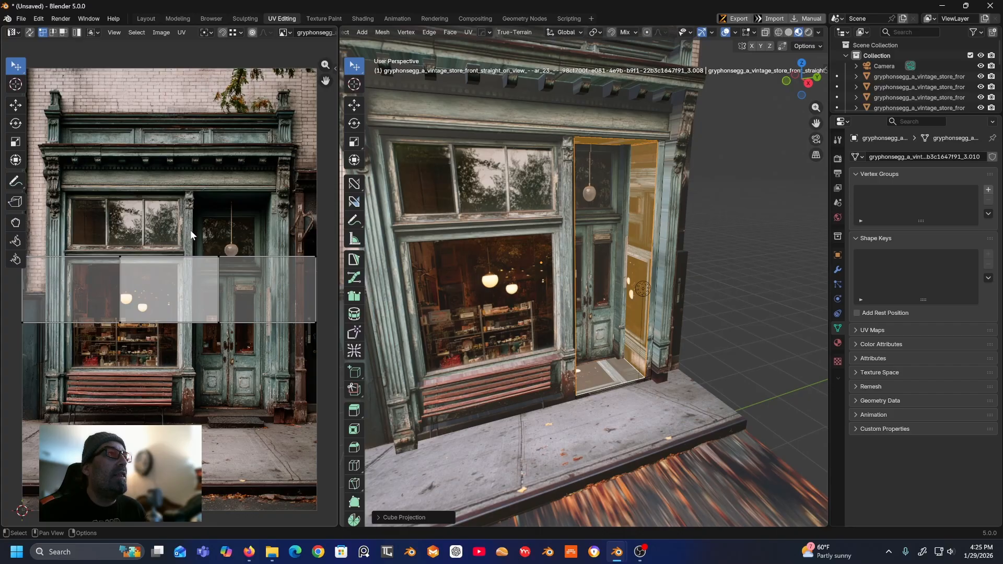
- Select only the doorway recess's right side wall and pick its entire UV island in island selection mode
left_click(16, 105)
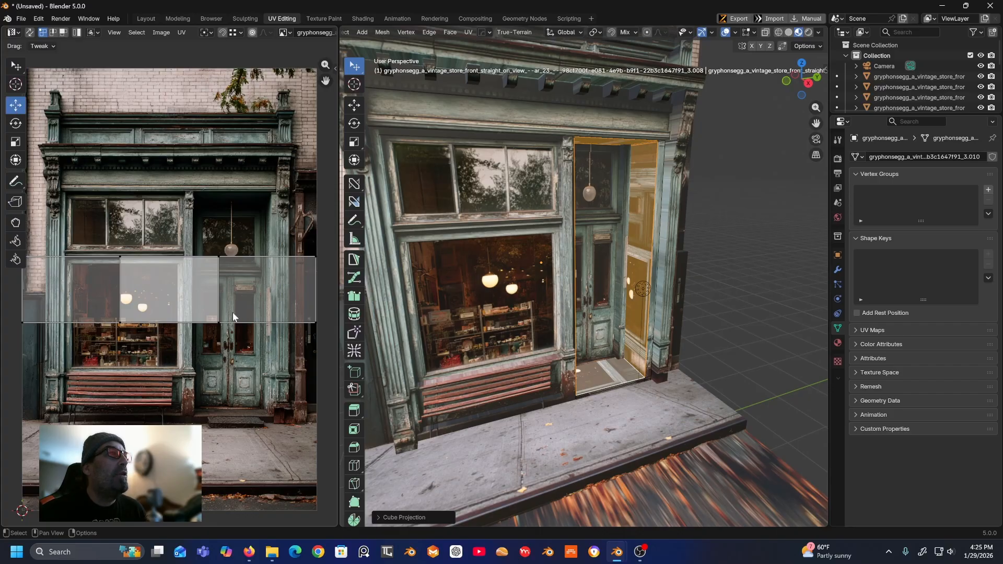
left_click(204, 295)
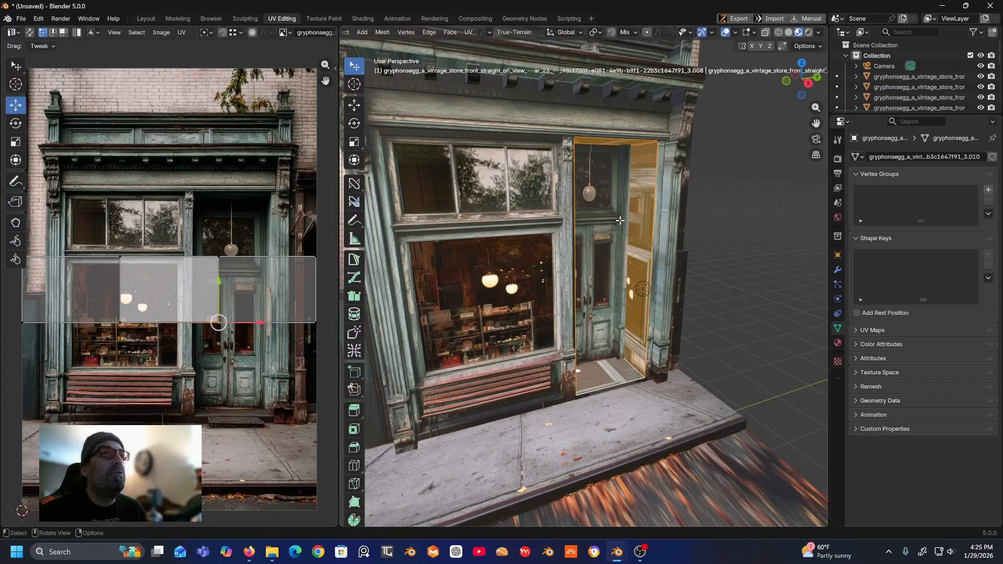
left_click(697, 171)
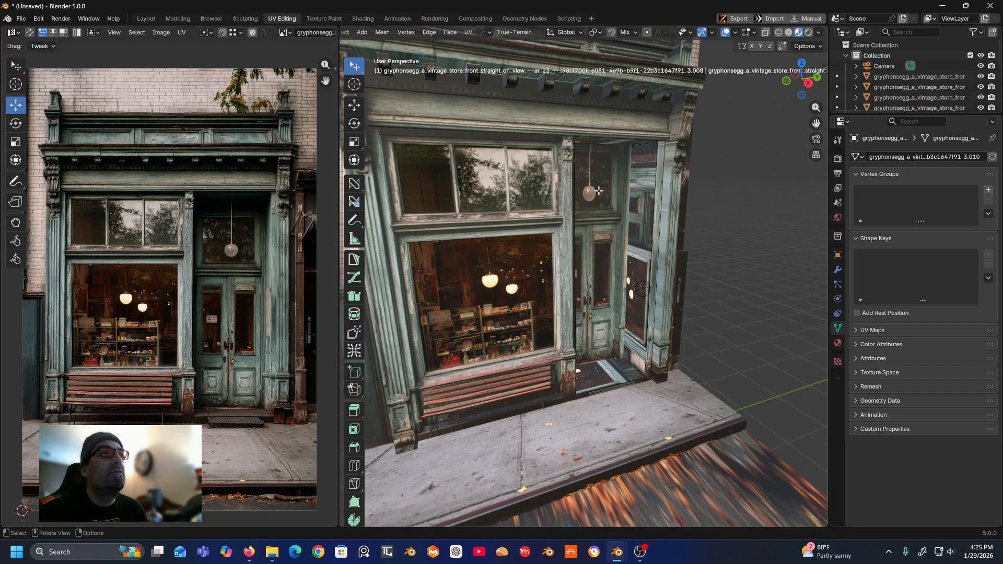
middle_click_drag(645, 207, 639, 236)
left_click(652, 233)
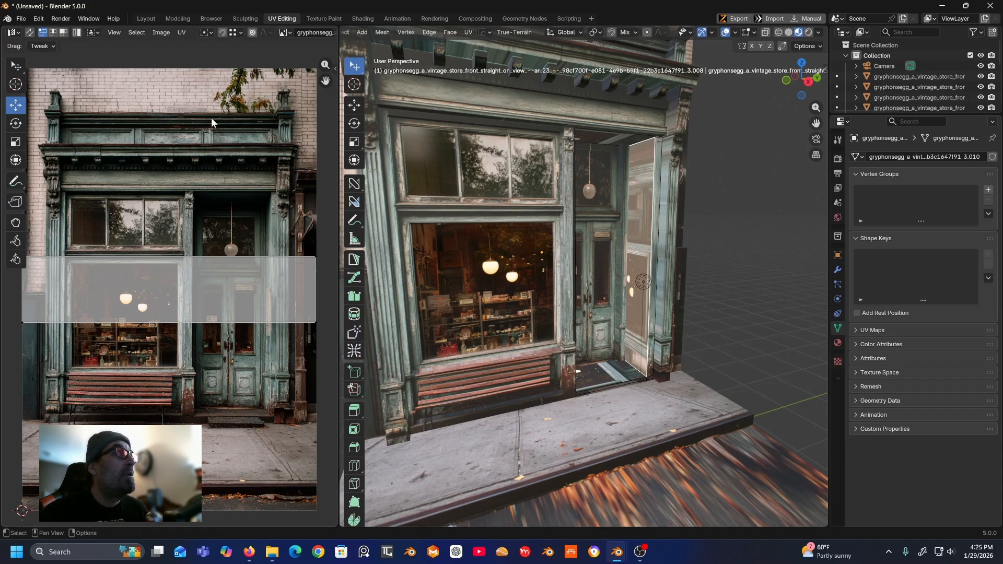
left_click(73, 33)
left_click(166, 276)
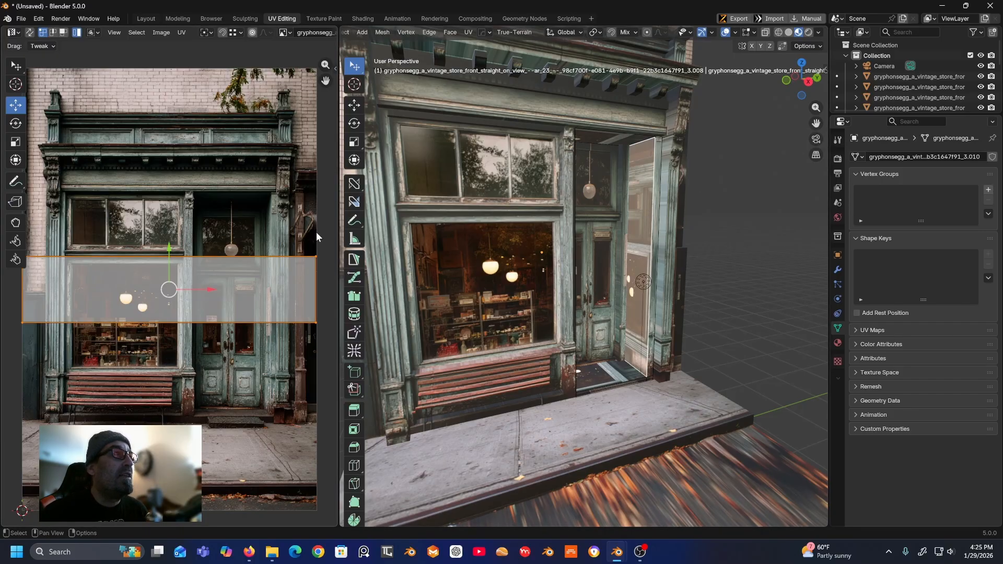
- Scale the right side wall's UV island down and move it up onto the plain green fascia board above the windows
left_click(16, 124)
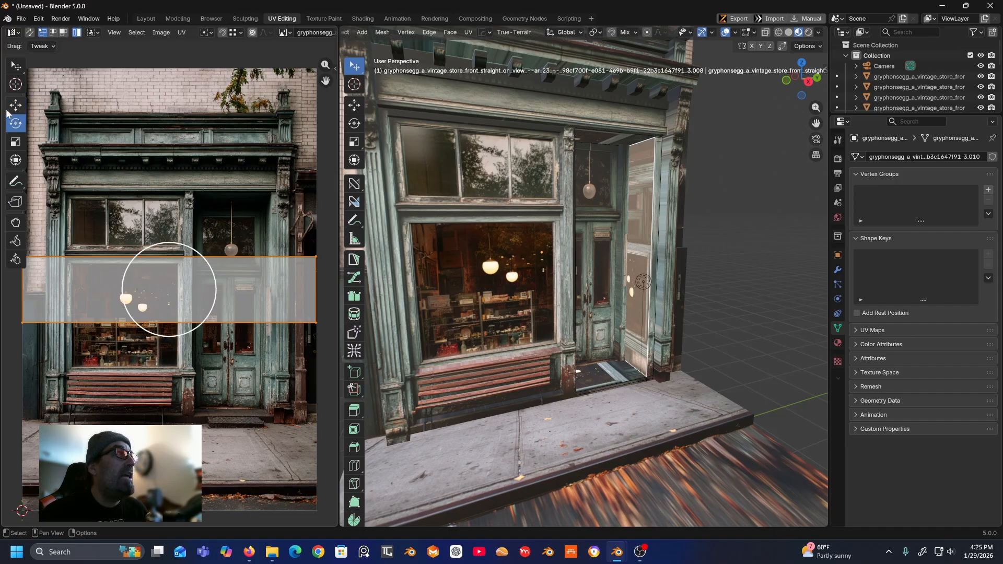
left_click(16, 142)
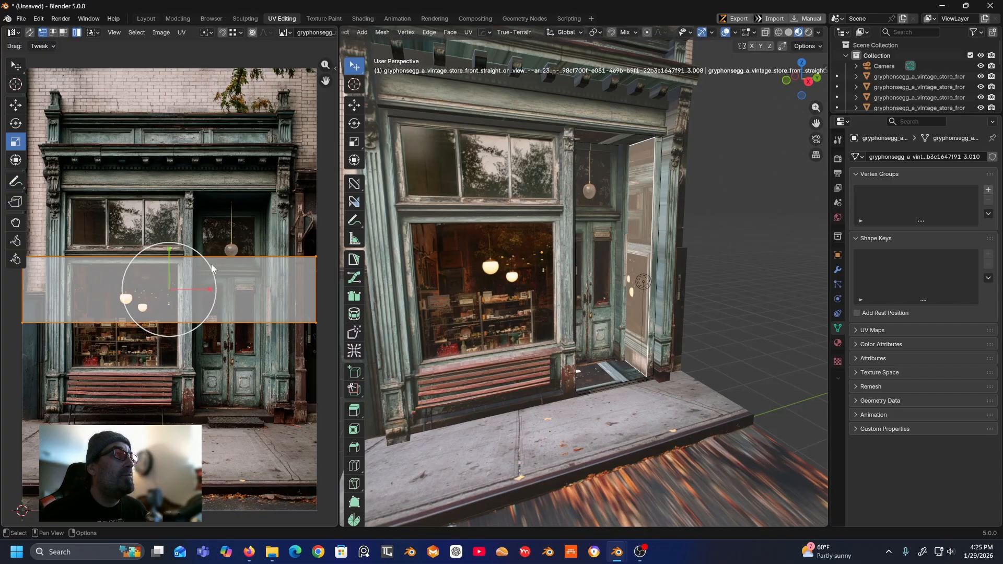
left_click_drag(207, 267, 169, 274)
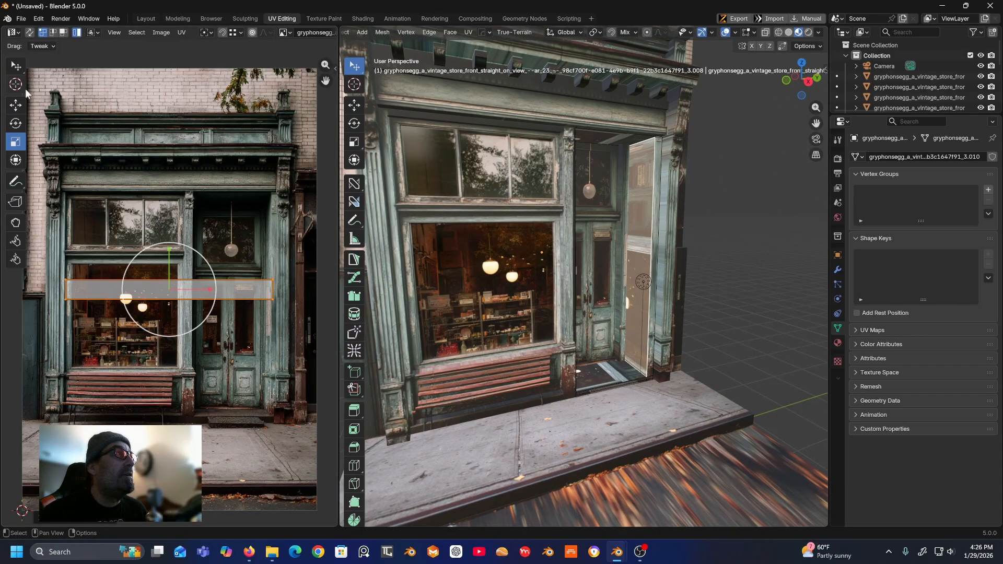
left_click(15, 105)
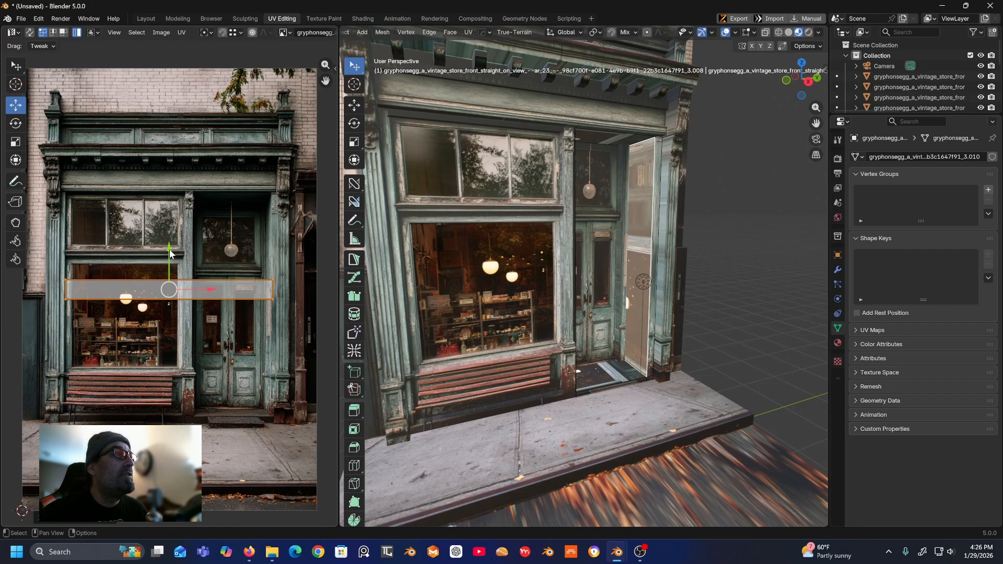
left_click_drag(169, 247, 182, 138)
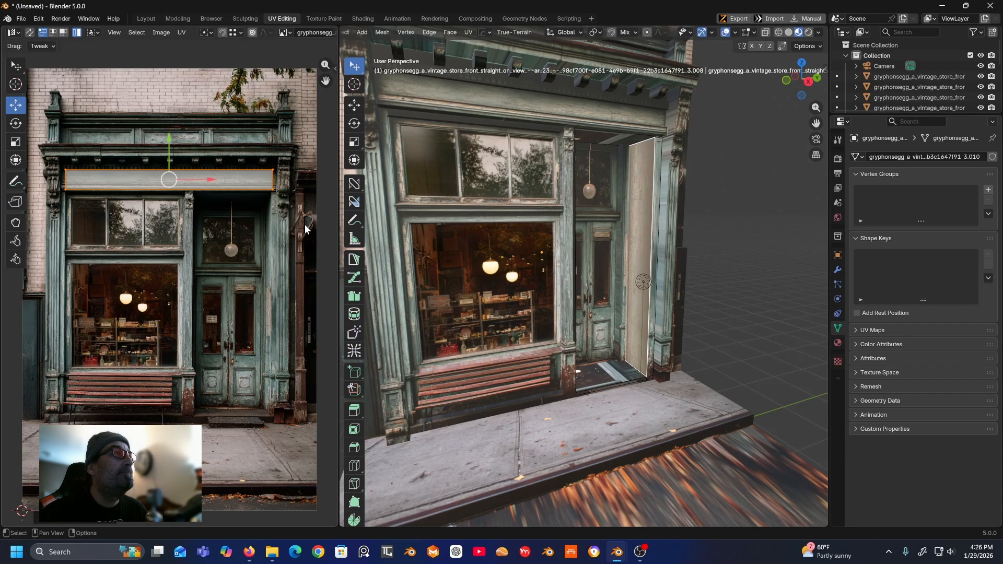
- Reduce the side wall island's height to fit within the fascia board, then deselect the wall and check its texture from several angles
scroll(305, 224, "up", 3)
scroll(191, 114, "down", 1)
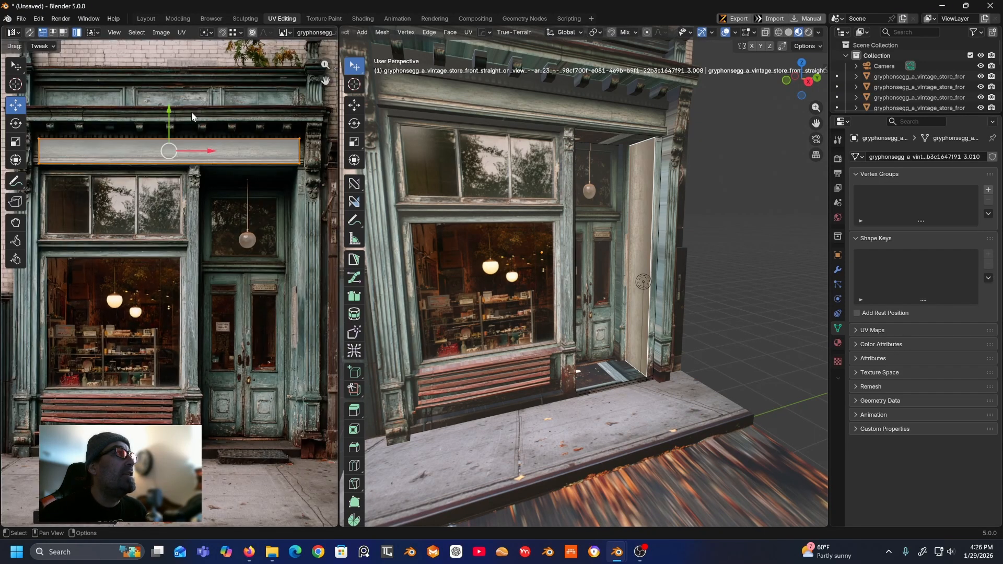
left_click(16, 144)
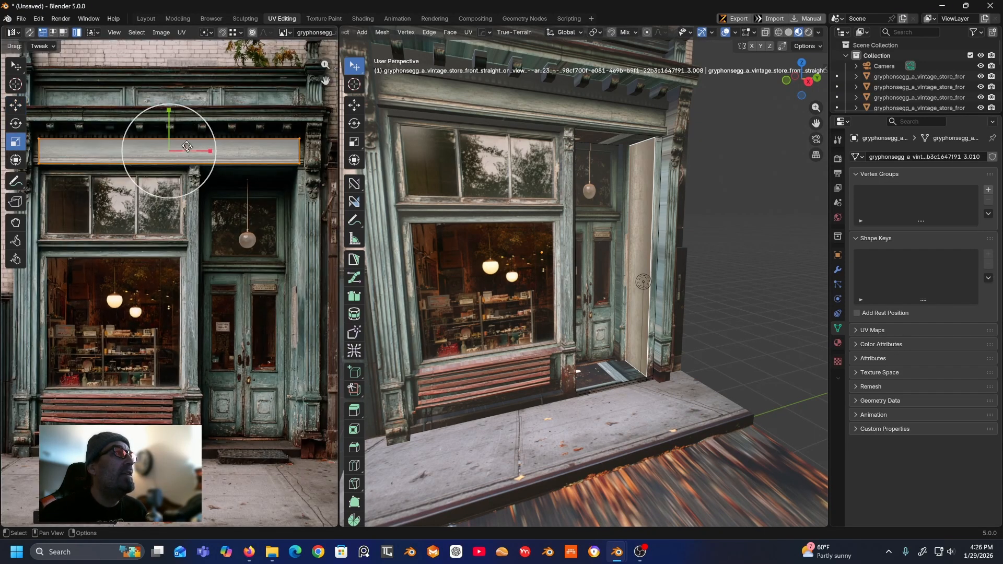
left_click_drag(168, 112, 167, 124)
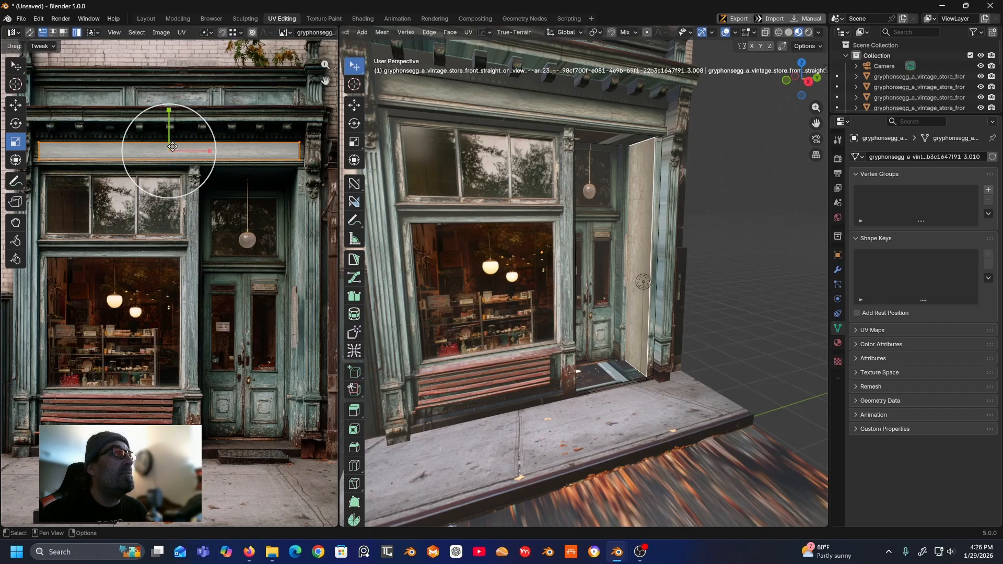
left_click(746, 211)
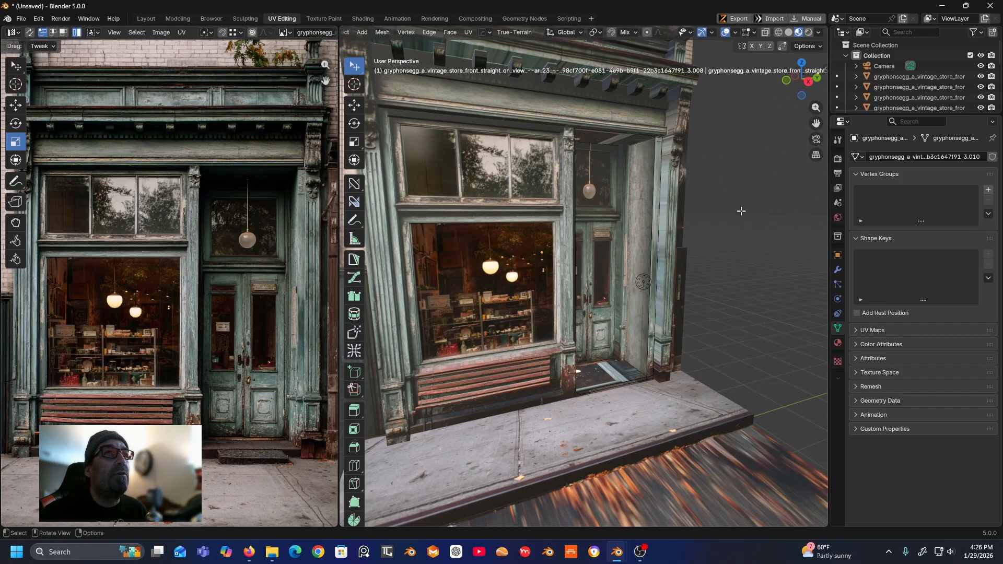
middle_click_drag(738, 208, 638, 204)
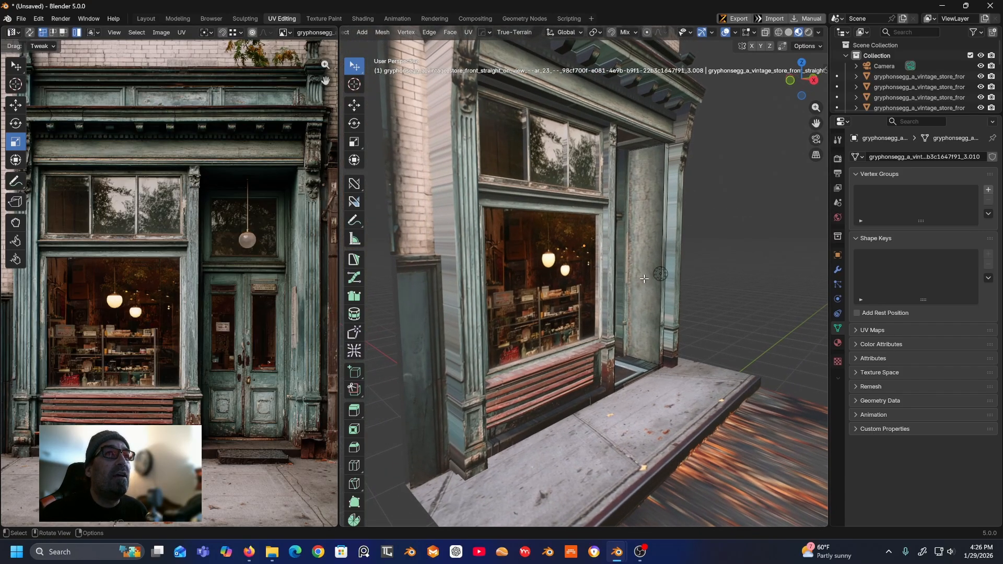
middle_click_drag(645, 257, 596, 257)
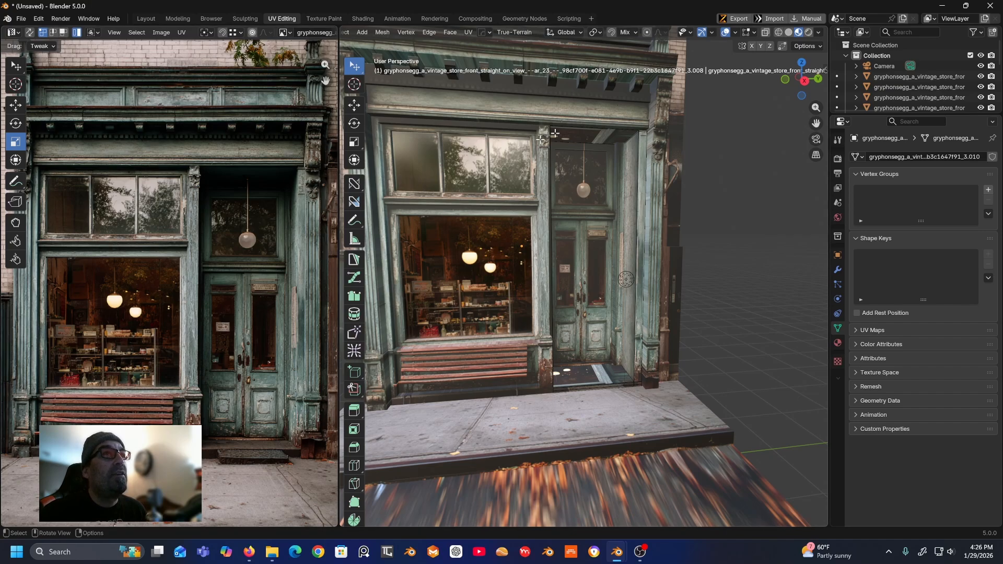
- Select the recess's ceiling face, shrink its UV island onto the fascia board above the windows and check the ceiling
left_click(587, 134)
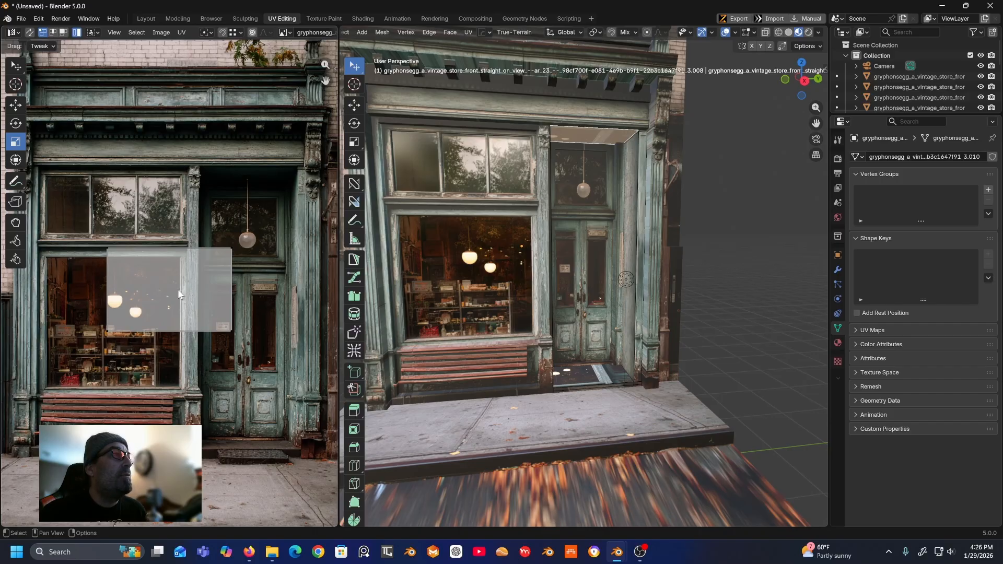
left_click(155, 272)
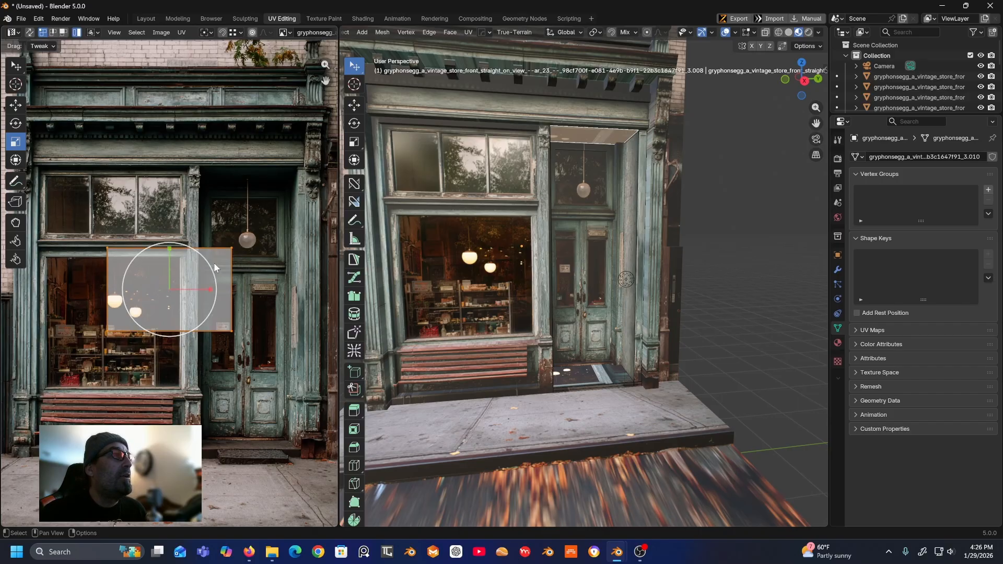
left_click_drag(207, 266, 160, 149)
left_click(16, 106)
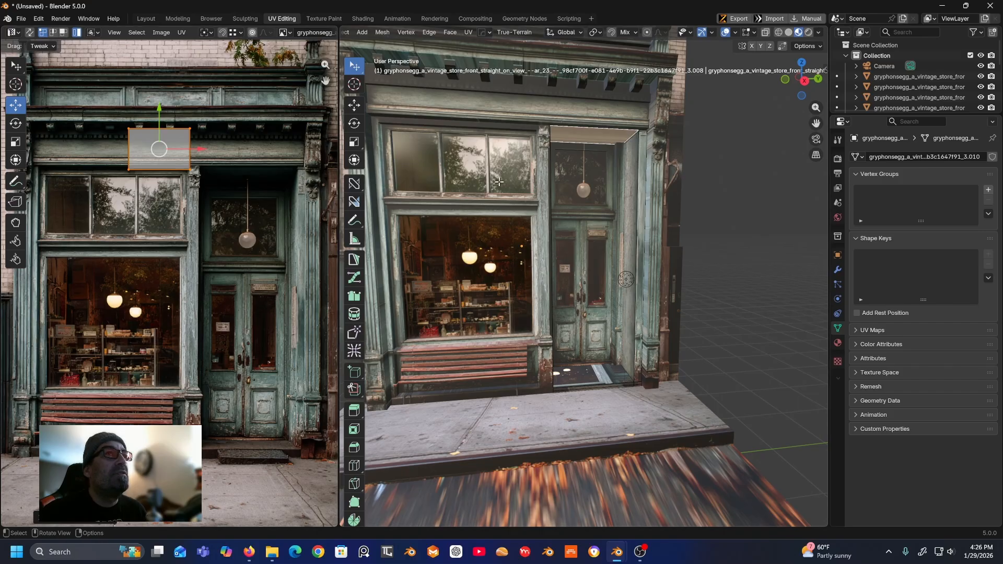
middle_click_drag(558, 200, 597, 159)
scroll(621, 124, "up", 3)
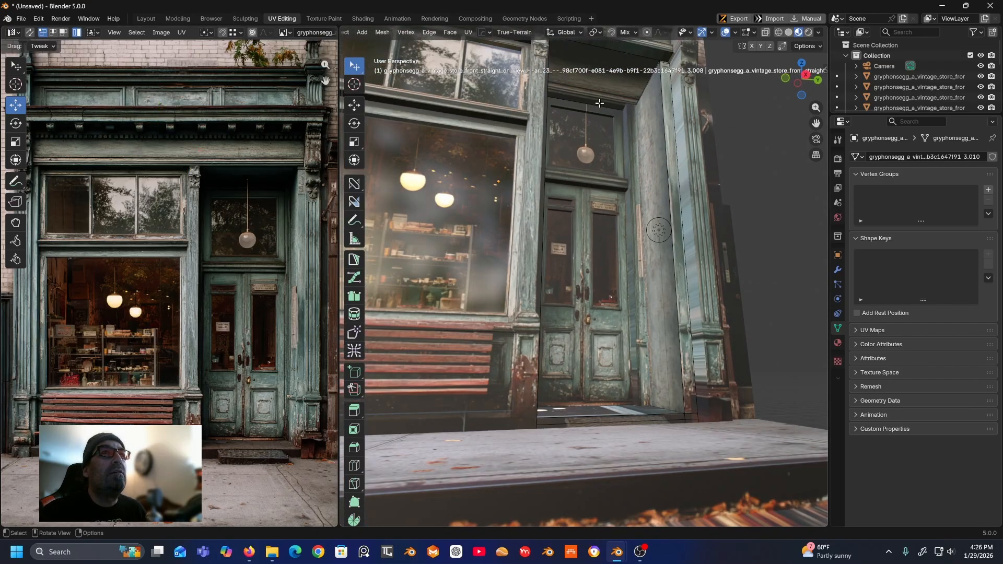
middle_click_drag(598, 104, 544, 152)
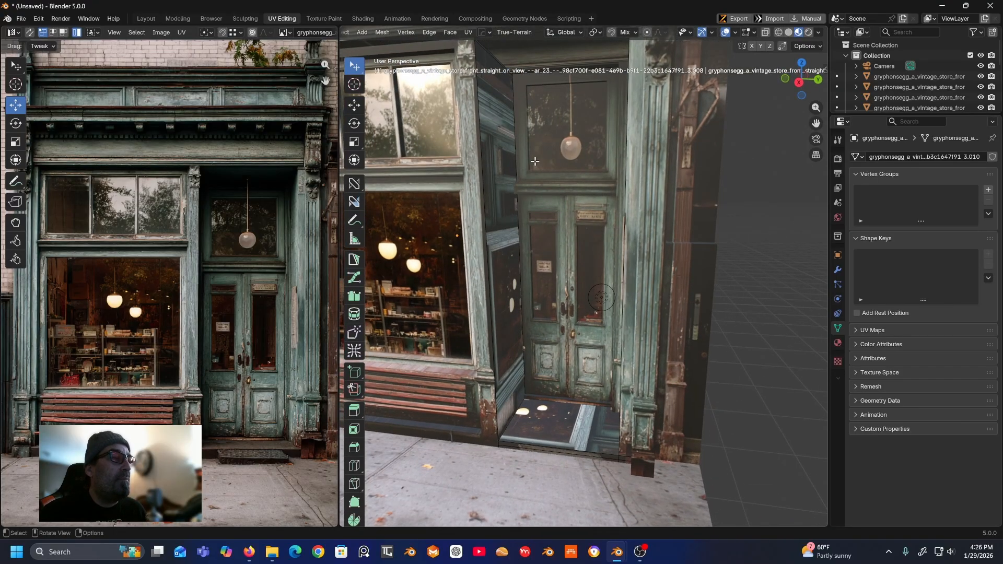
- Select the recess's floor face and move its UV island down onto the sidewalk in the storefront image
scroll(255, 294, "down", 1)
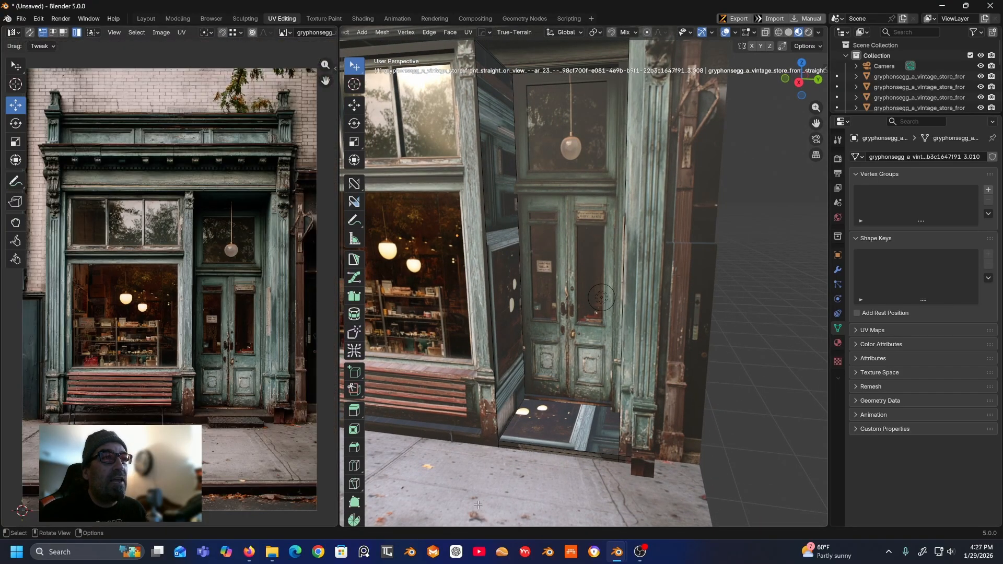
left_click(560, 429)
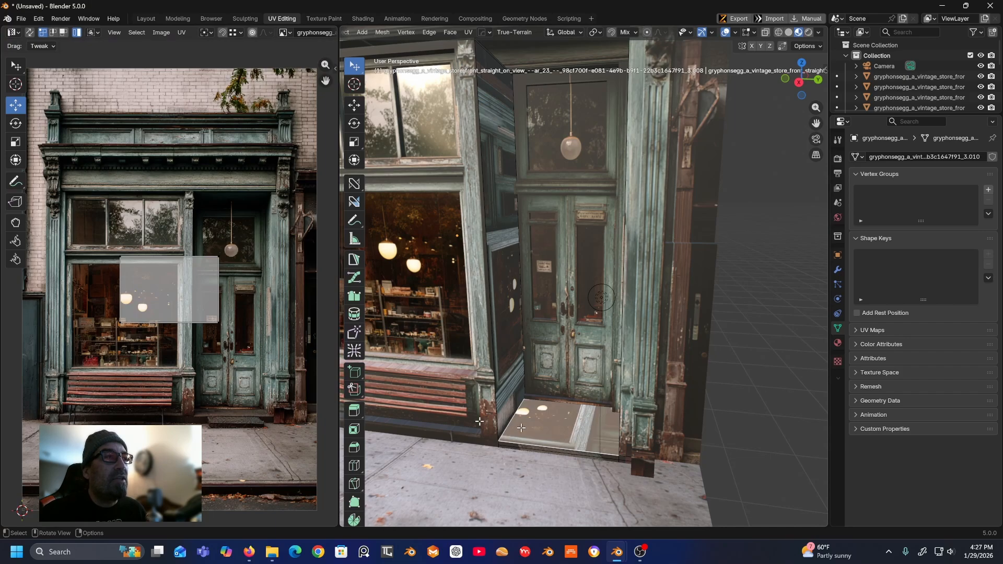
left_click_drag(167, 284, 203, 439)
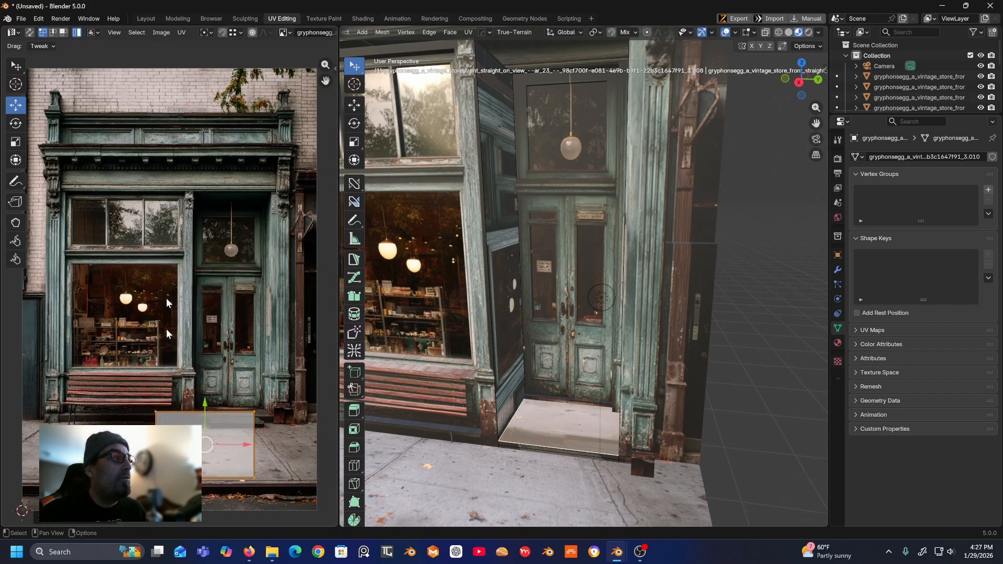
- Reposition the floor UV island's individual corners to fit a clean sidewalk slab, then deselect the floor and inspect the doorway
left_click(19, 66)
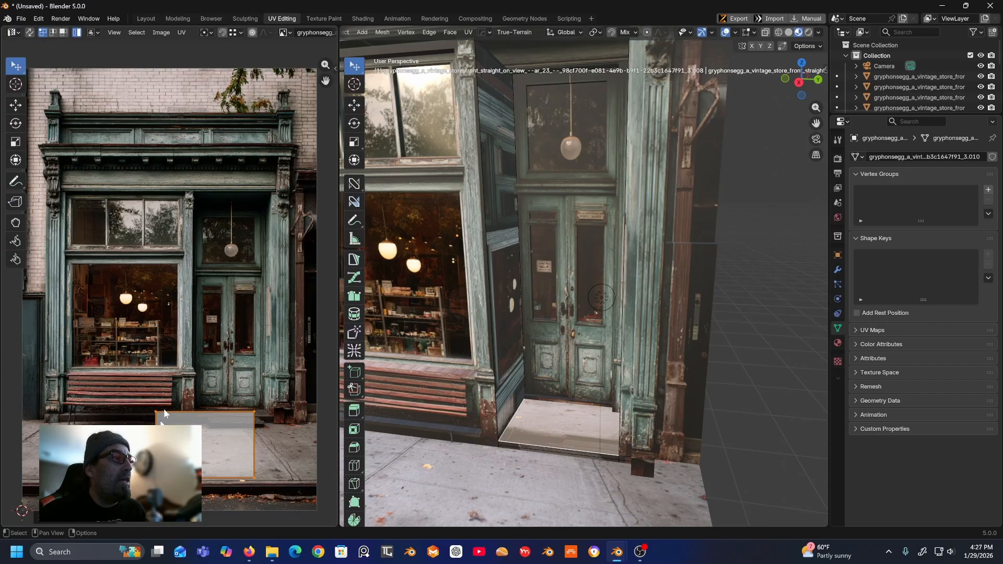
left_click_drag(154, 411, 151, 408)
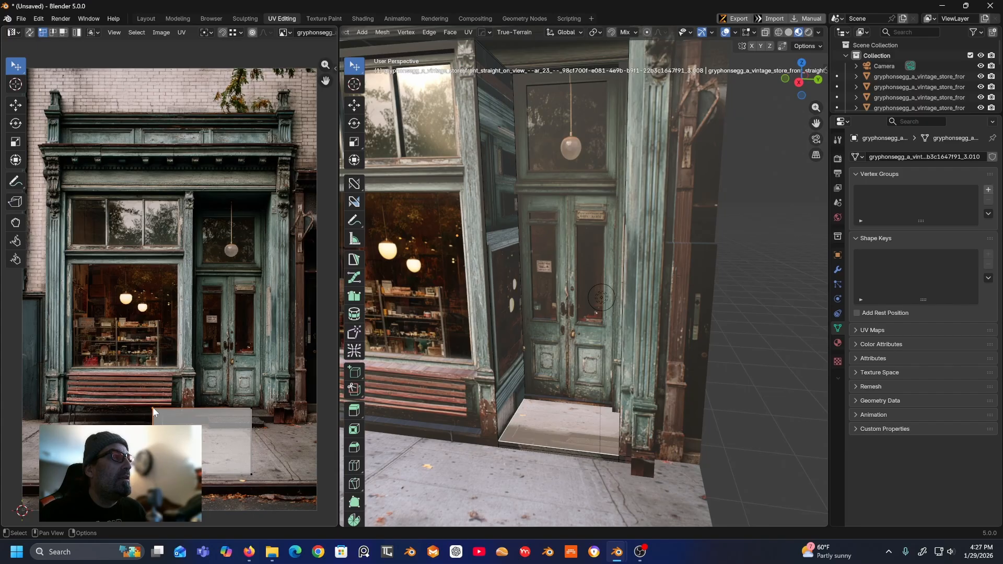
mouse_move(153, 406)
left_mouse_down()
mouse_move(151, 423)
mouse_move(161, 425)
left_mouse_up()
left_click_drag(250, 413, 231, 436)
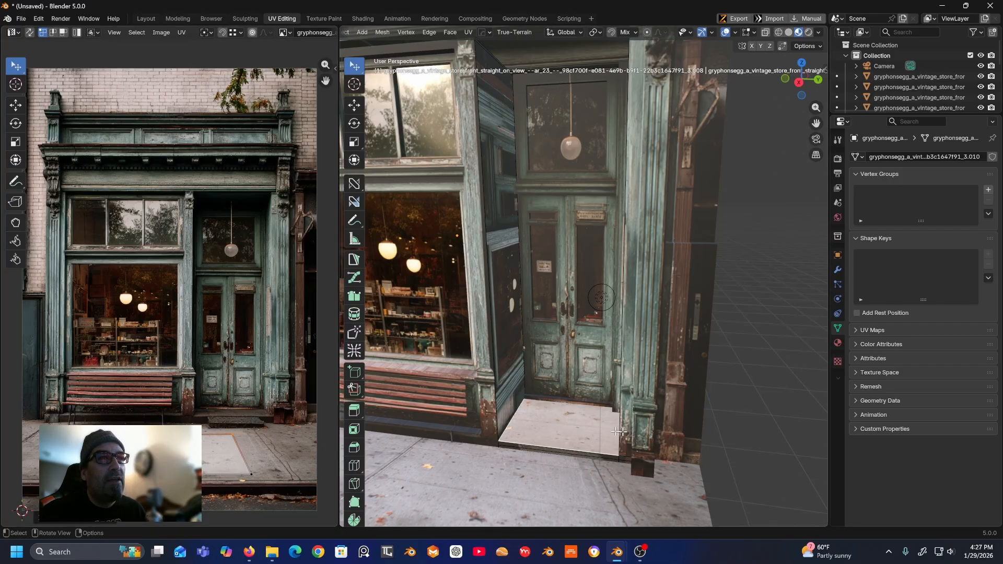
middle_click_drag(569, 434, 570, 449)
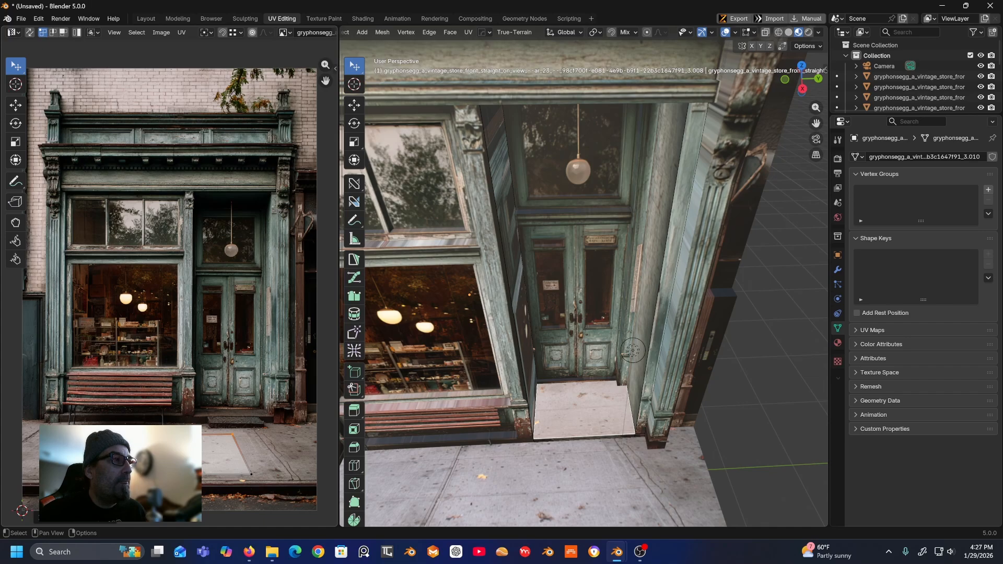
left_click_drag(131, 461, 131, 460)
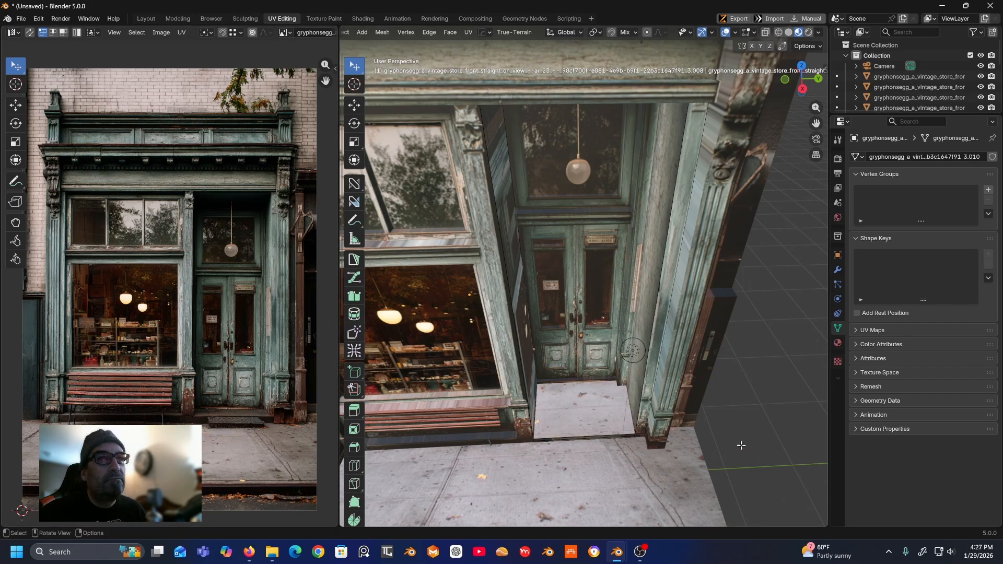
middle_click_drag(736, 454, 610, 428)
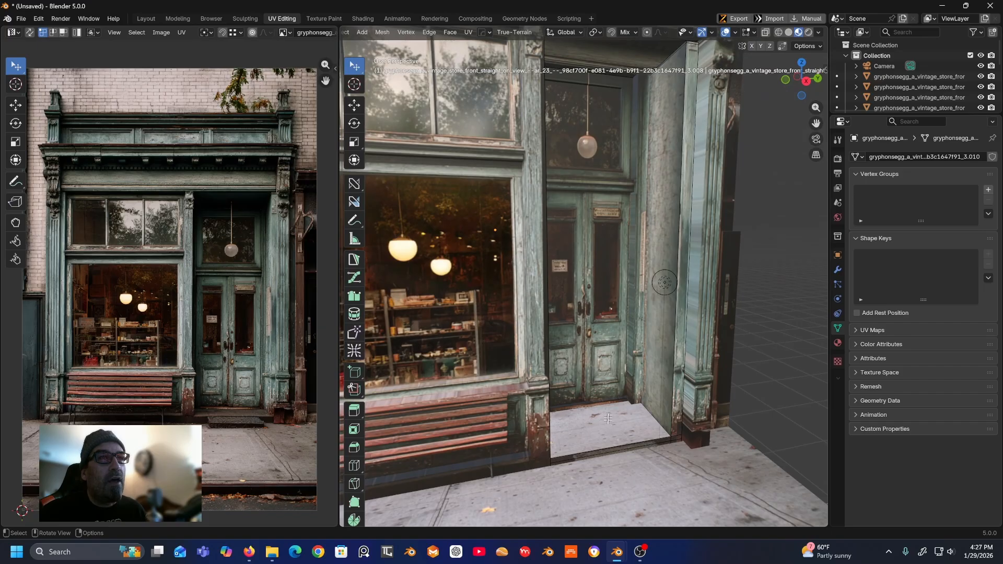
- Select the recess's side wall beside the display window and move its UV island up over the upper windows in the storefront image
scroll(609, 421, "down", 3)
scroll(606, 418, "down", 2)
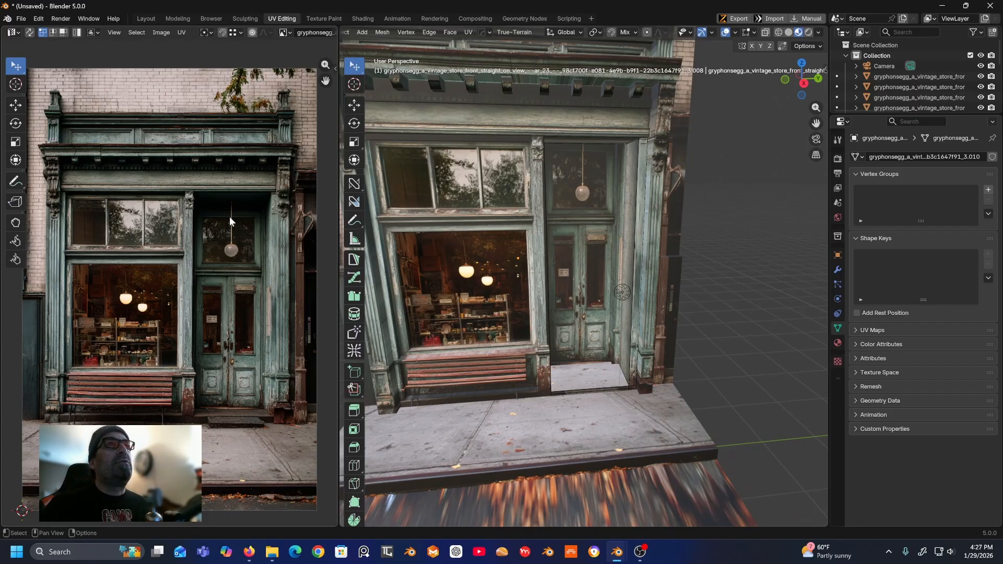
middle_click_drag(494, 259, 501, 237)
left_click(517, 237)
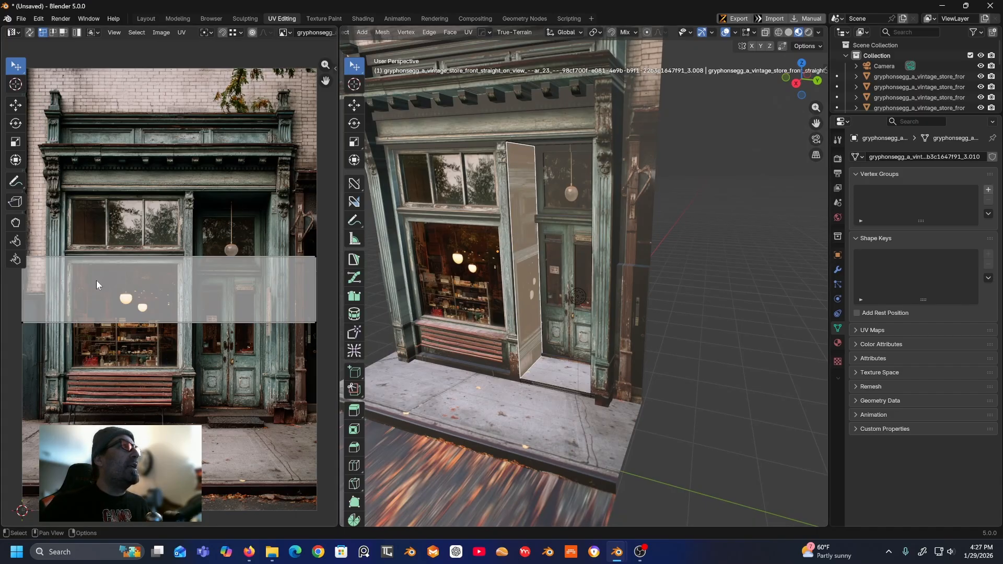
scroll(96, 280, "down", 1)
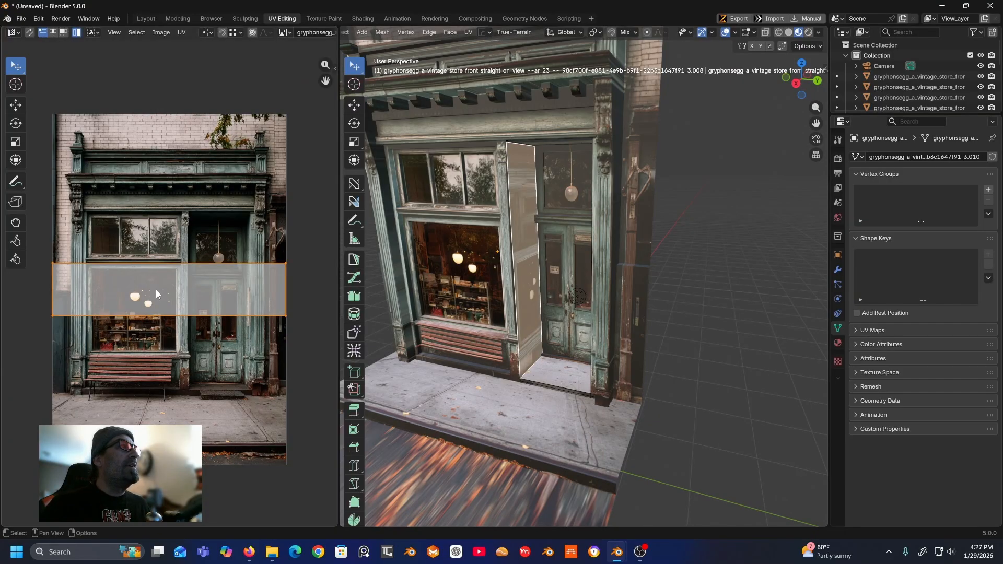
left_click_drag(152, 290, 158, 222)
scroll(159, 222, "up", 2)
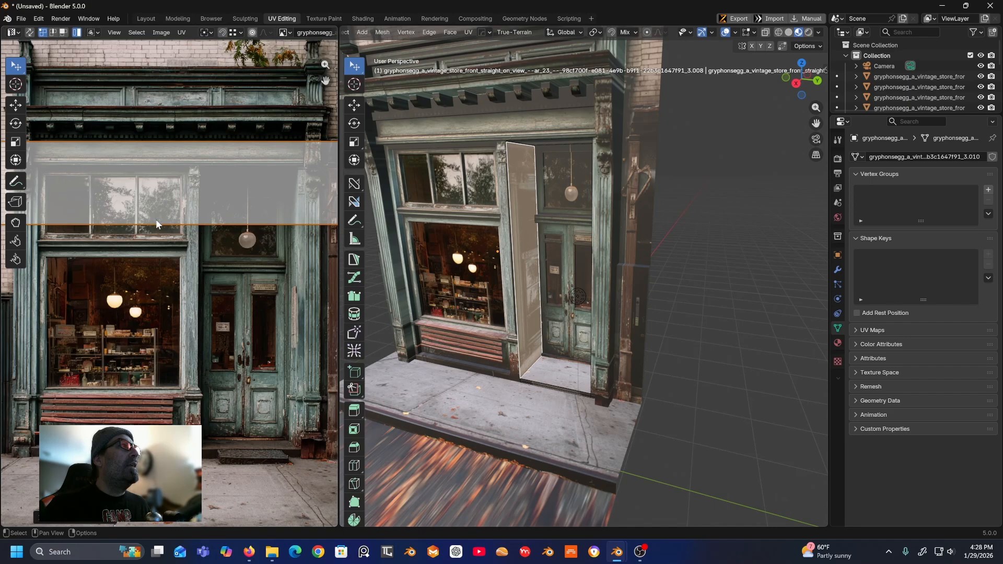
- Shrink the wall's UV island to fit the fascia board above the windows, then deselect the wall and check its texture
left_click(16, 147)
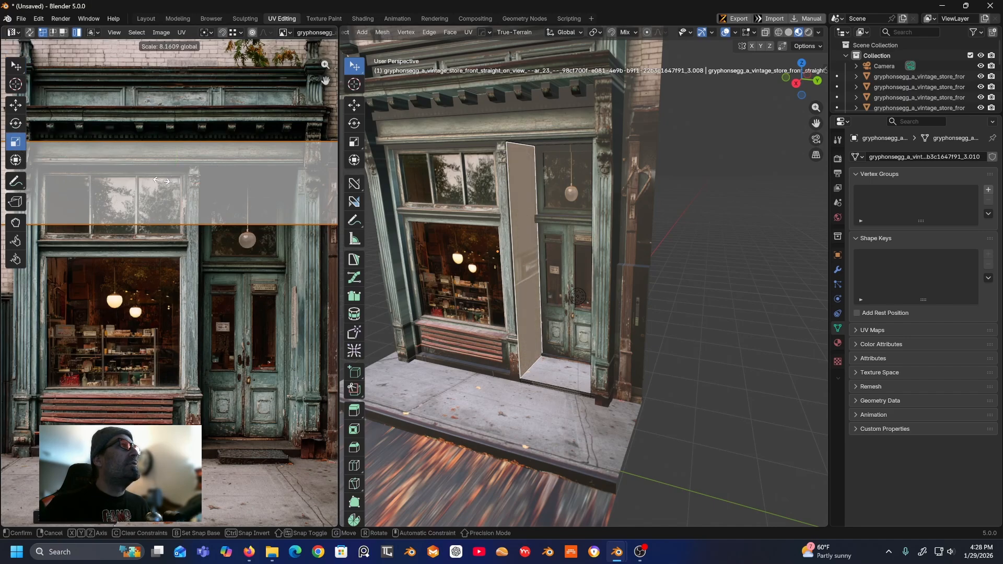
scroll(188, 178, "down", 1)
scroll(188, 178, "down", 1)
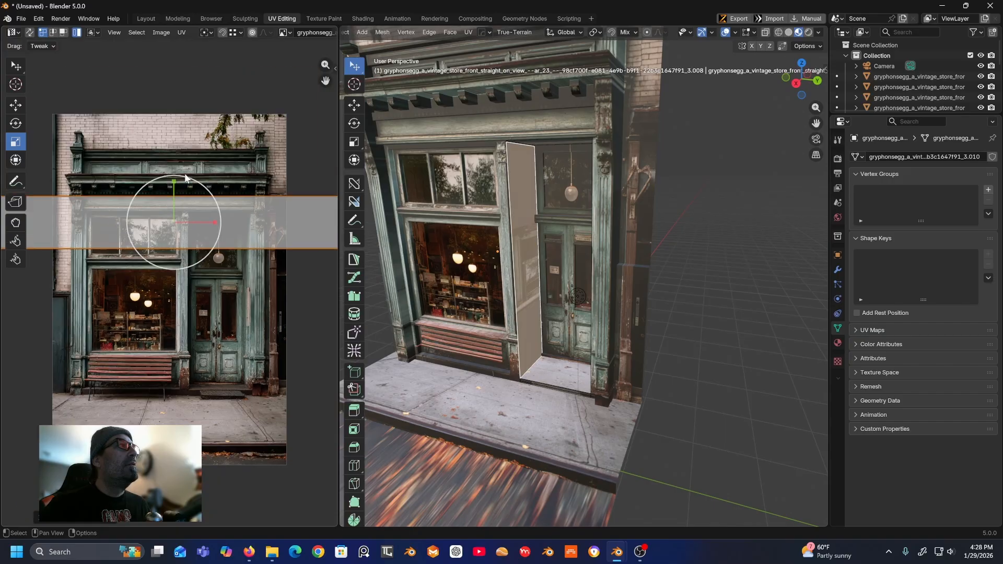
mouse_move(185, 210)
left_mouse_down()
mouse_move(191, 204)
mouse_move(183, 213)
mouse_move(192, 221)
mouse_move(225, 219)
mouse_move(175, 223)
mouse_move(182, 228)
left_mouse_up()
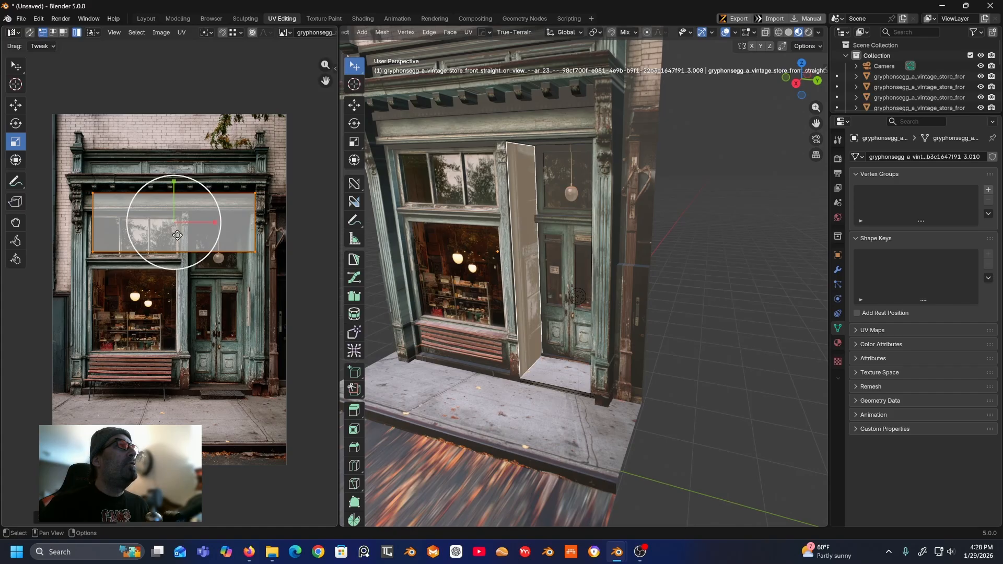
scroll(183, 227, "up", 1)
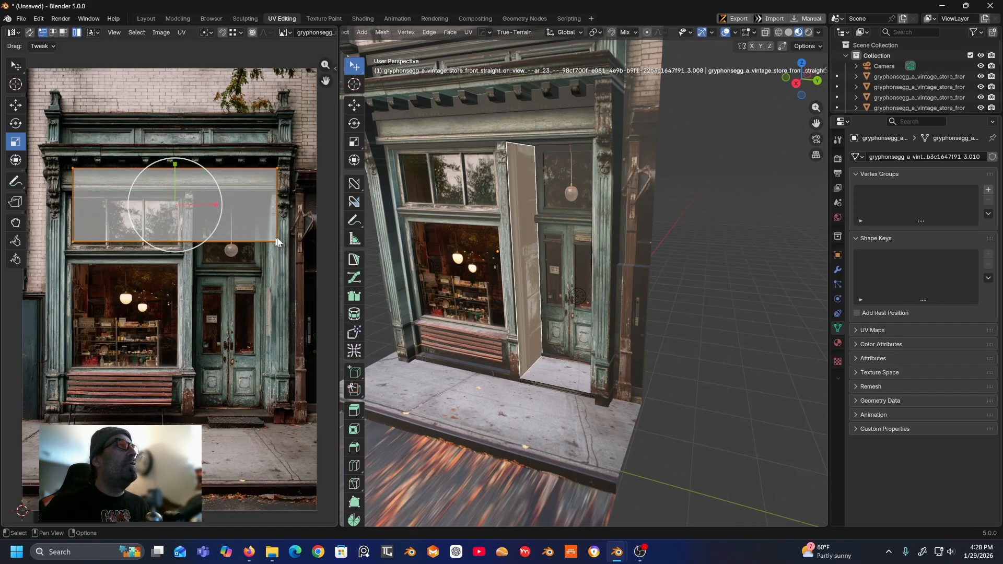
left_click_drag(208, 236, 240, 207)
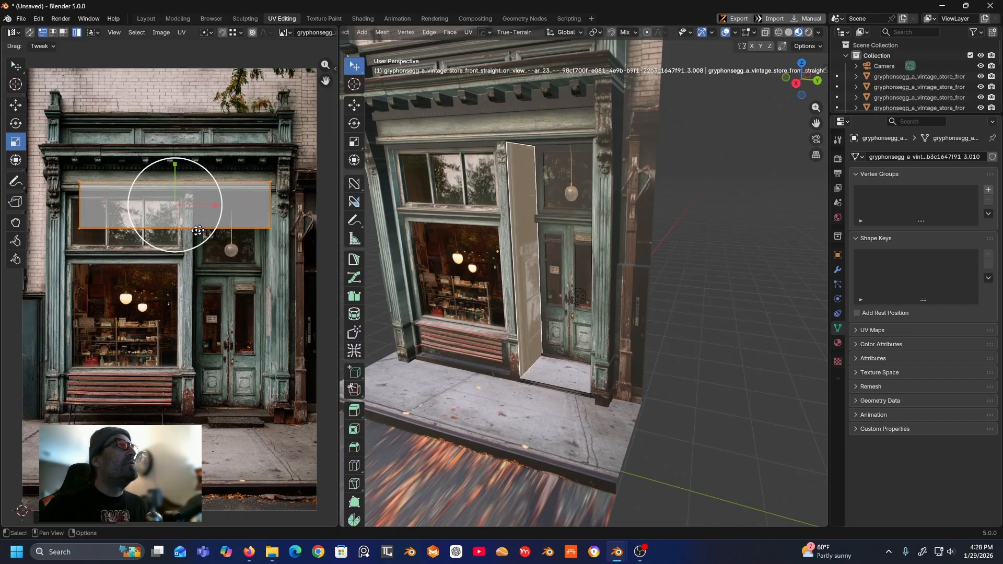
mouse_move(174, 167)
left_mouse_down()
mouse_move(175, 186)
mouse_move(165, 190)
mouse_move(167, 181)
left_mouse_up()
left_click(16, 66)
scroll(167, 181, "up", 2)
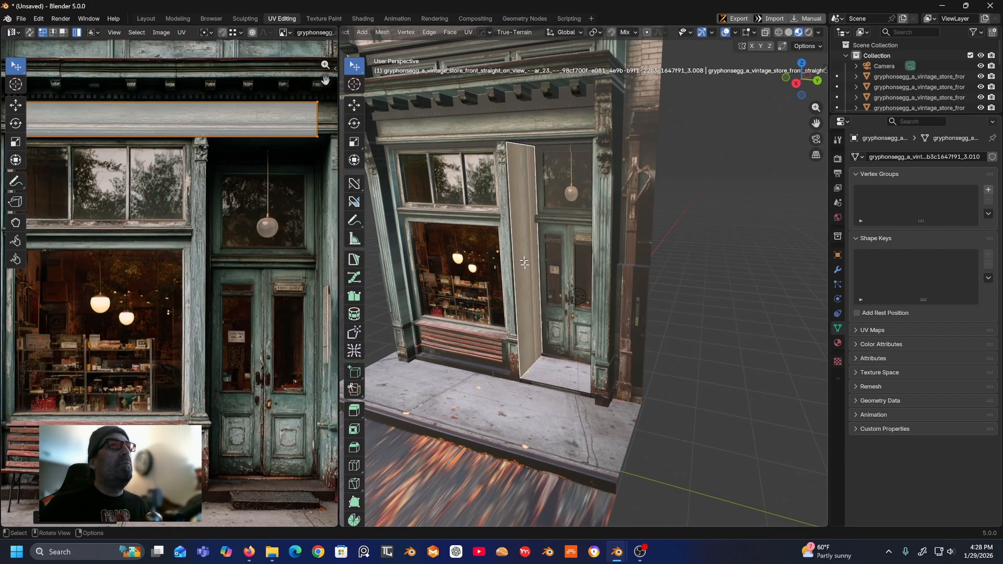
middle_click_drag(506, 226, 537, 241)
left_click(697, 219)
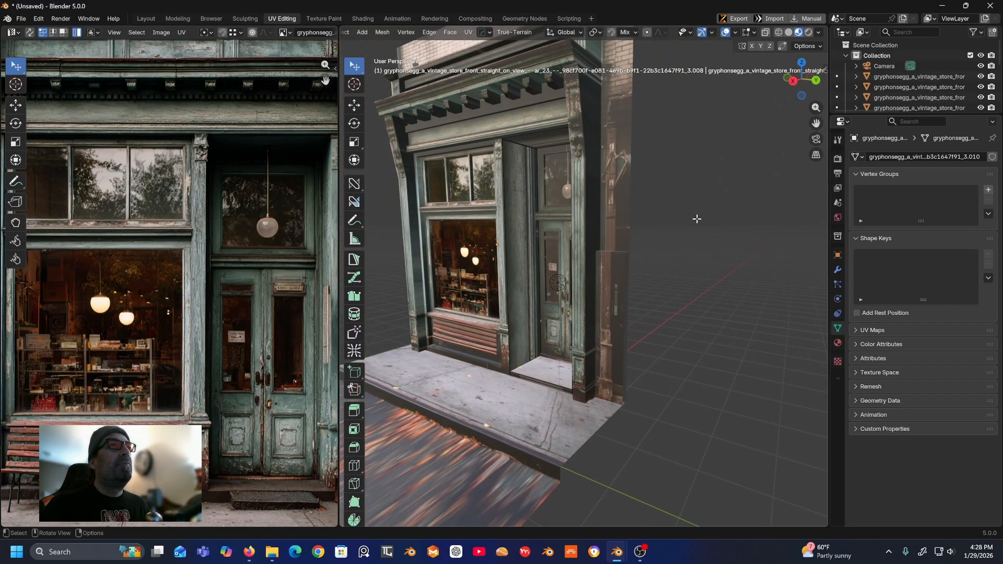
- Reselect the wall, rotate its UV island about half a turn on the fascia board, then deselect it and inspect the storefront
middle_click_drag(611, 220, 520, 218)
left_click(520, 218)
scroll(144, 154, "down", 1)
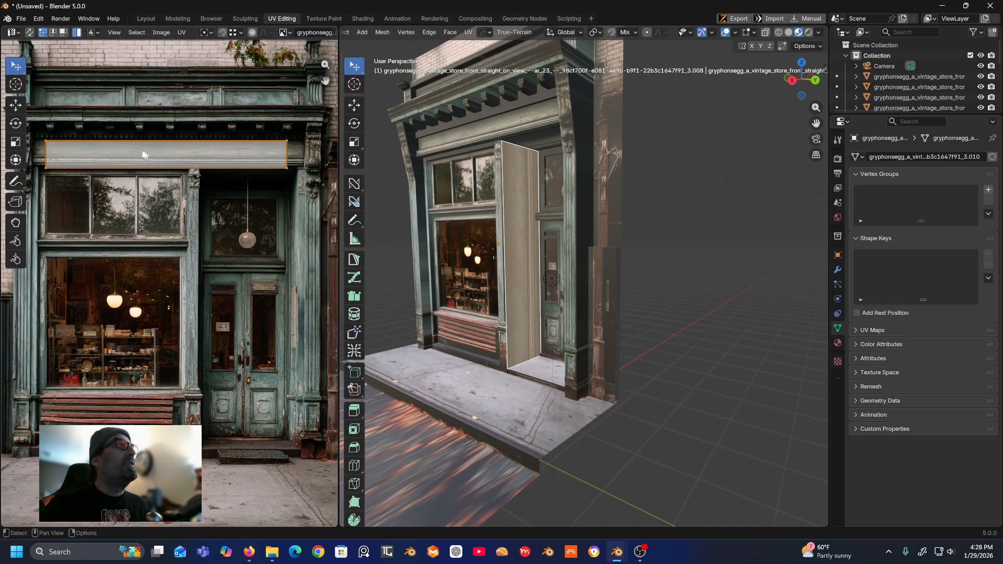
left_click(19, 124)
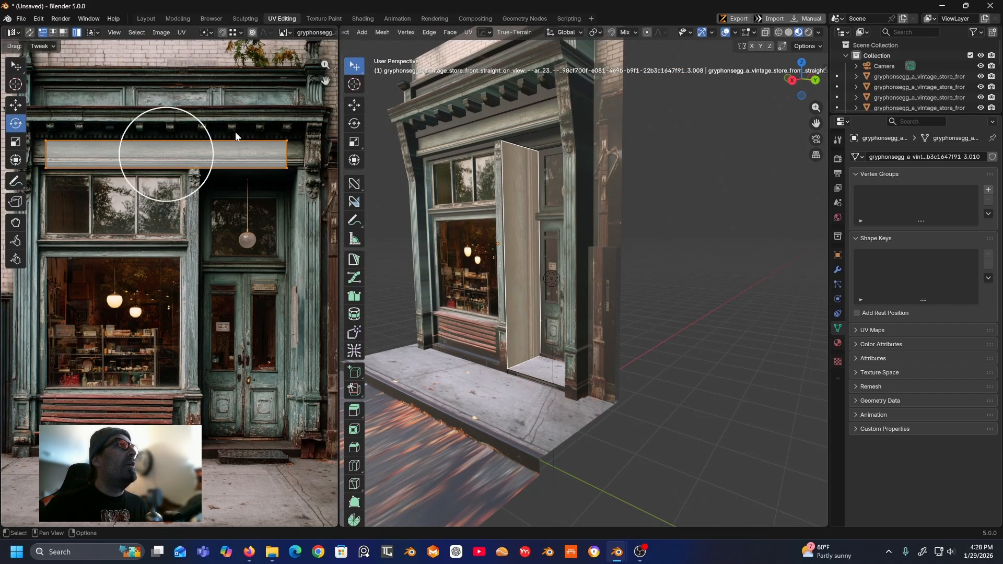
left_click_drag(195, 119, 140, 188)
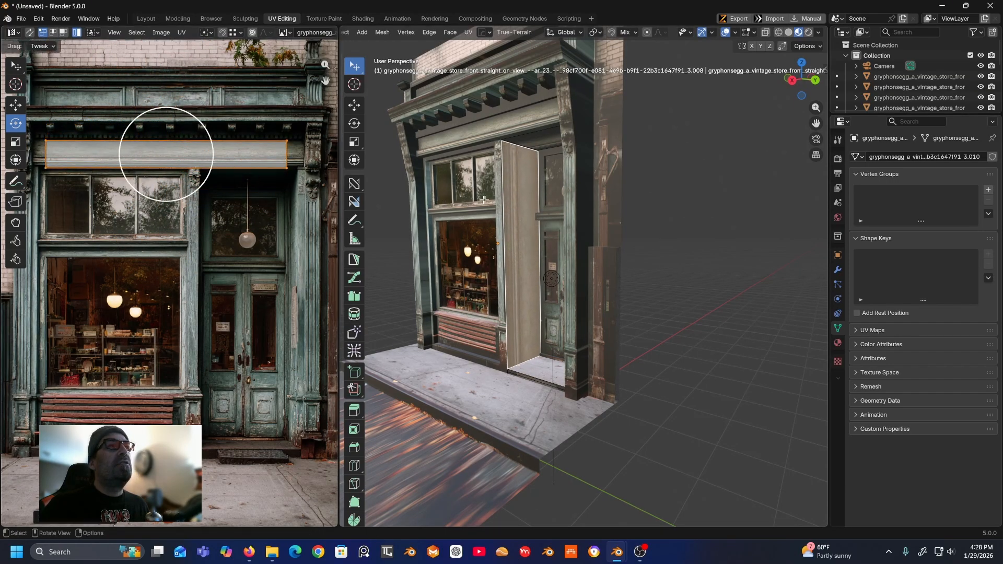
left_click(682, 188)
middle_click_drag(559, 237, 660, 251)
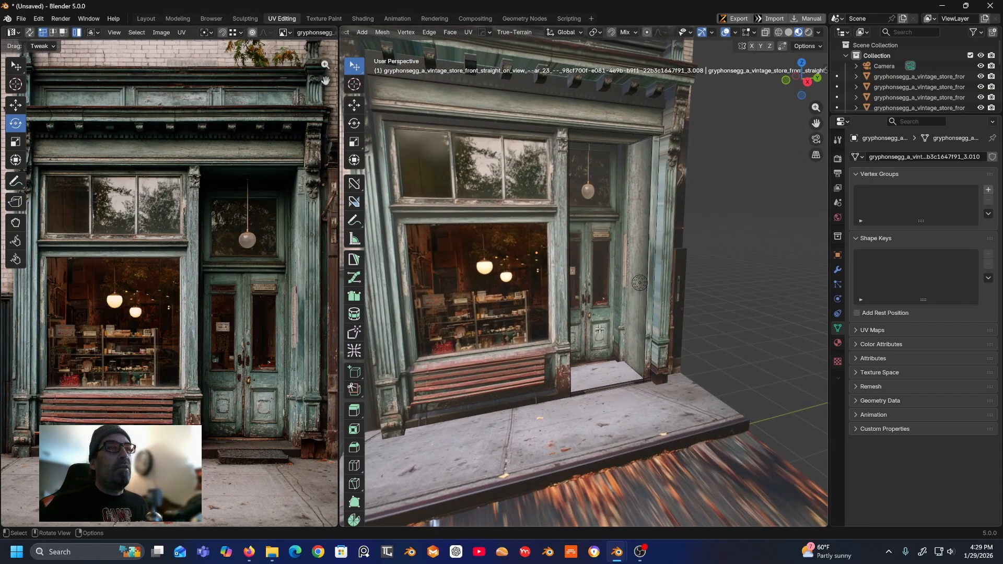
middle_click_drag(599, 329, 521, 434)
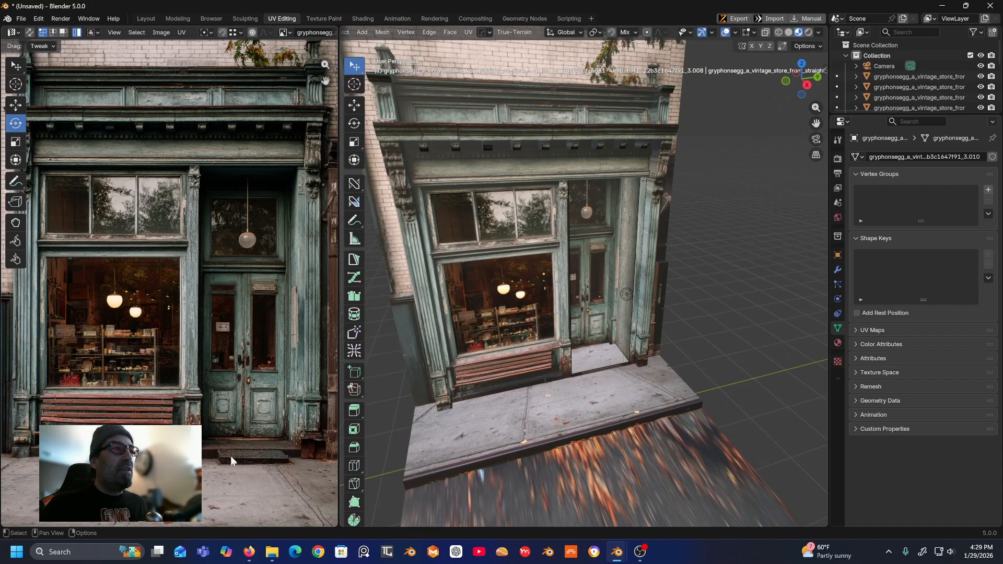
- Enlarge the object list and go through the storefront pieces until the sidewalk and road object is selected
scroll(170, 289, "down", 2)
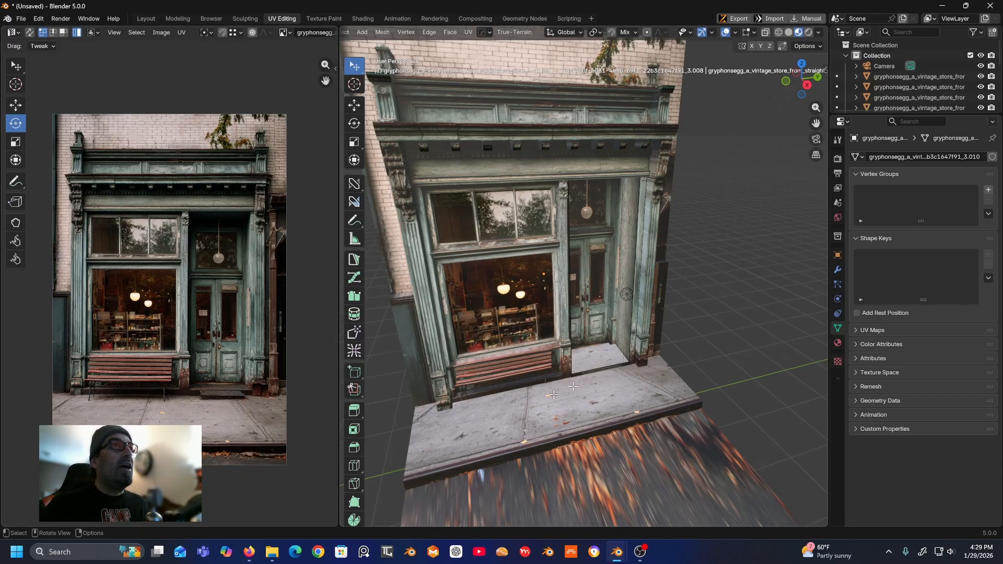
scroll(910, 83, "down", 5)
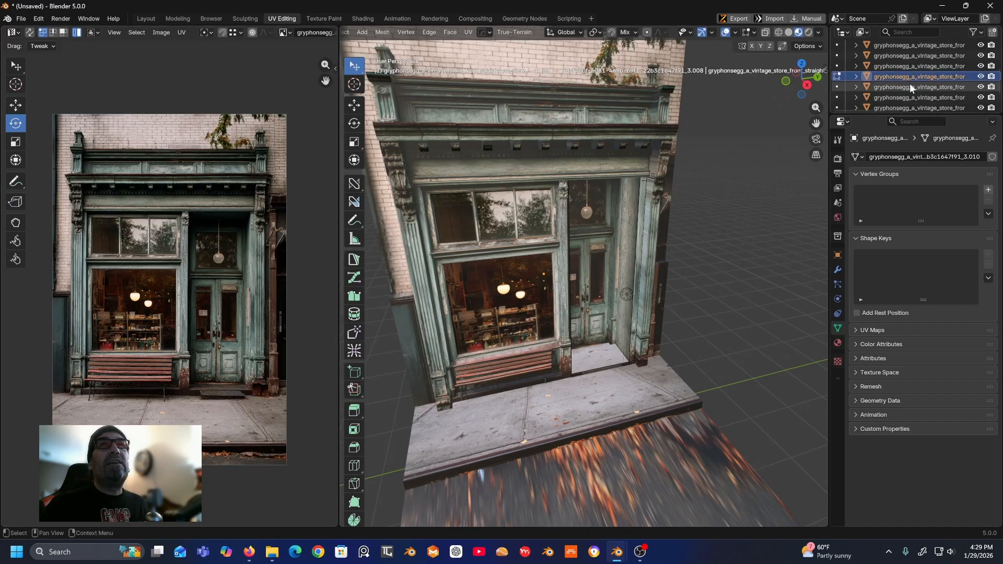
left_click_drag(913, 113, 916, 258)
left_click(931, 199)
left_click(931, 191)
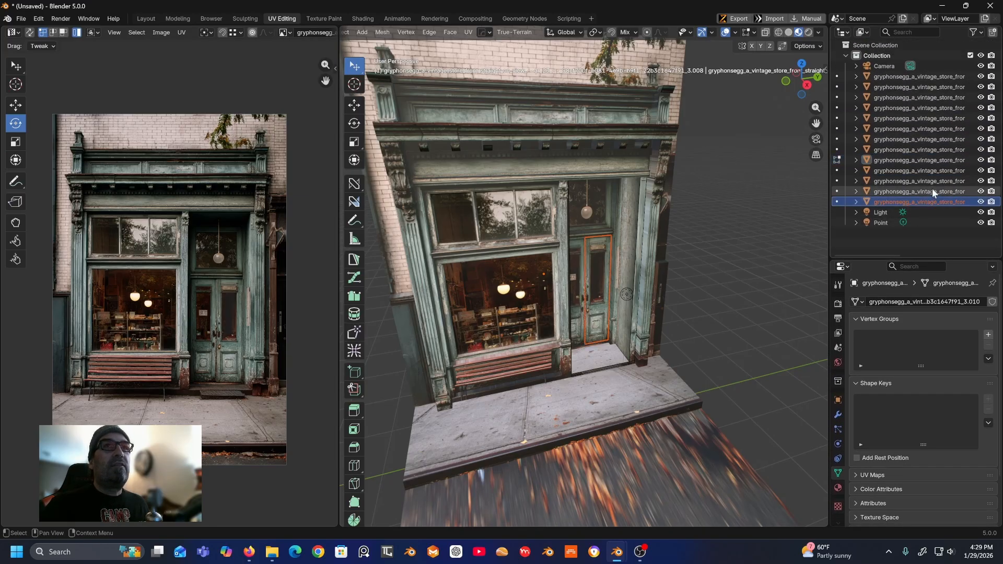
left_click(933, 181)
left_click(933, 171)
left_click(932, 160)
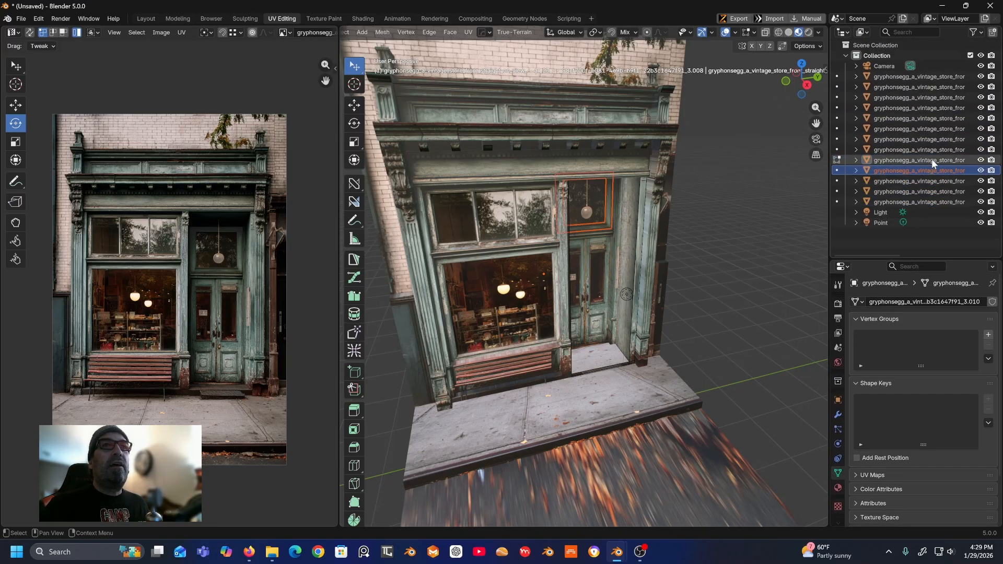
left_click(930, 150)
left_click(930, 139)
left_click(930, 128)
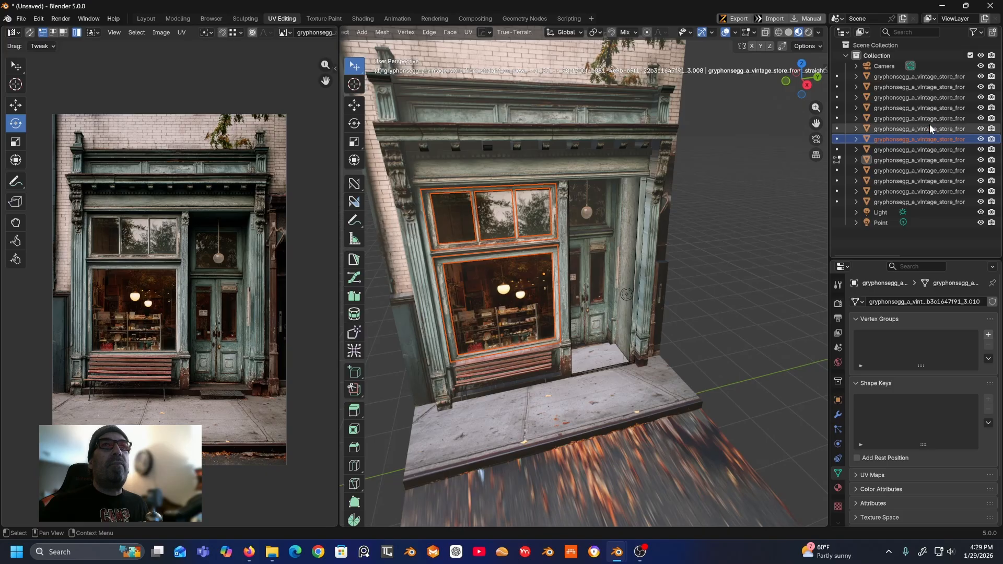
left_click(929, 120)
left_click(929, 106)
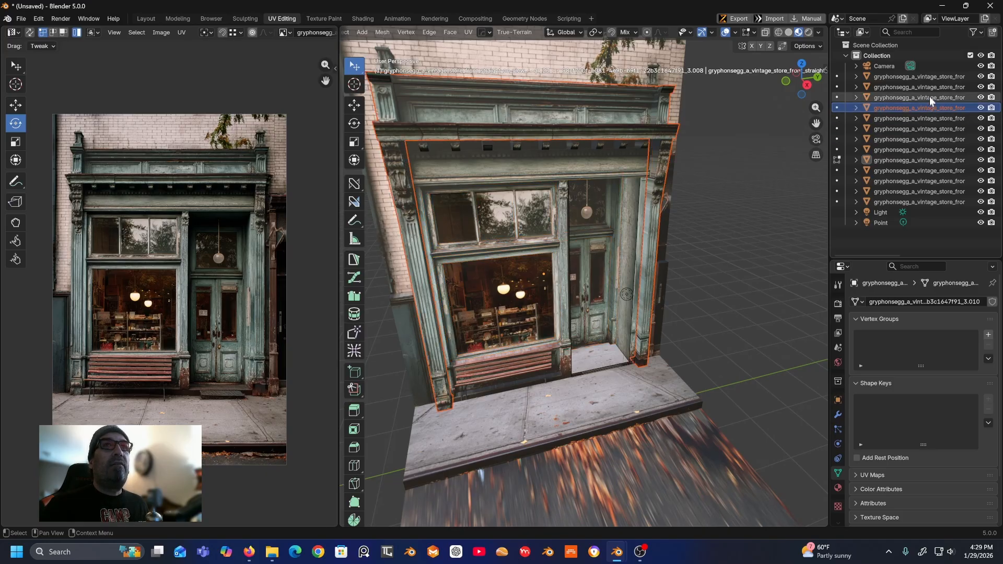
left_click(930, 97)
left_click(929, 84)
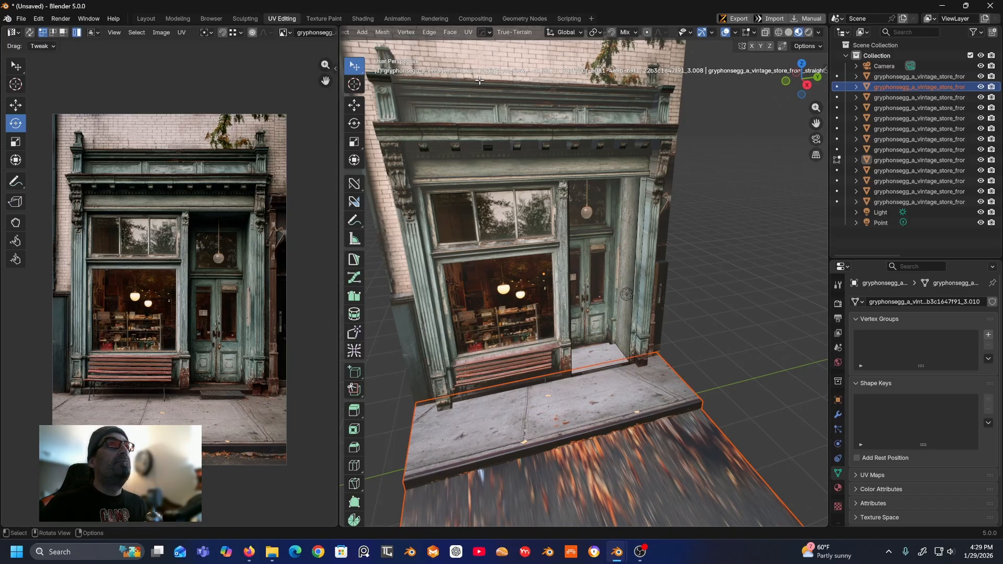
scroll(479, 80, "down", 3)
scroll(470, 79, "up", 2)
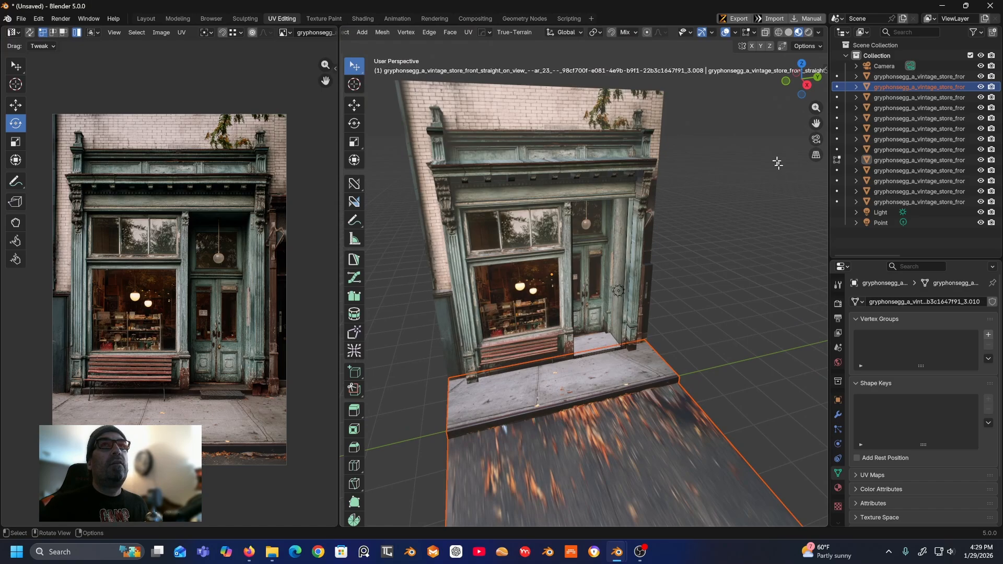
- Leave Edit Mode on the current piece, enter it on the sidewalk and road object, and select the sidewalk's top face
middle_click_drag(362, 32, 503, 31)
left_click(397, 33)
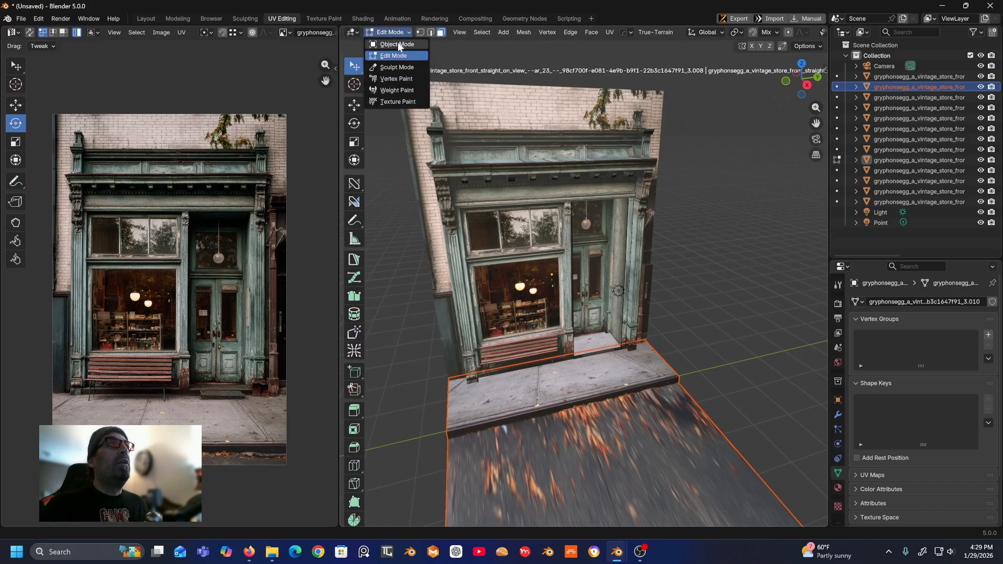
left_click(397, 44)
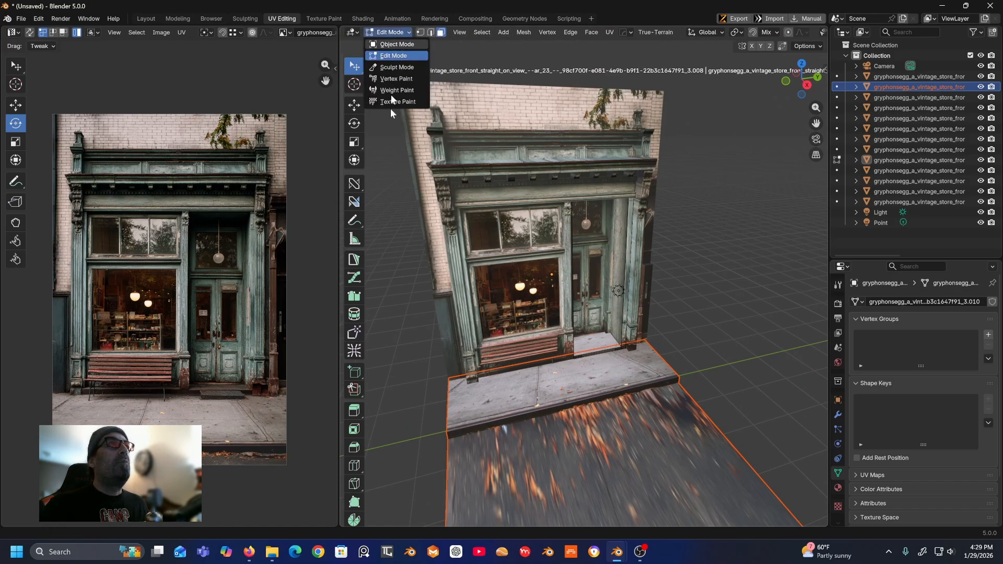
left_click(605, 454)
left_click(393, 32)
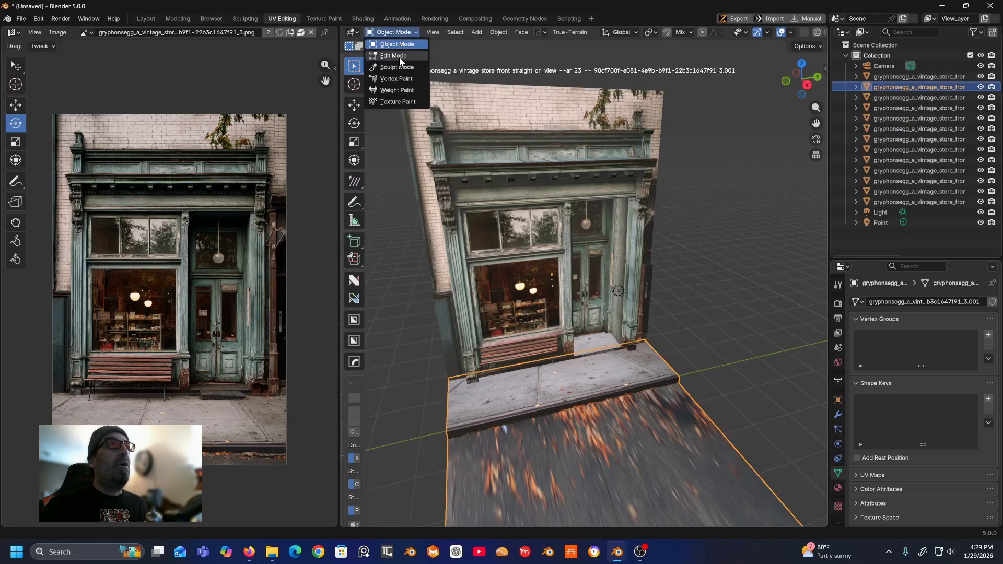
left_click(400, 56)
left_click(565, 389)
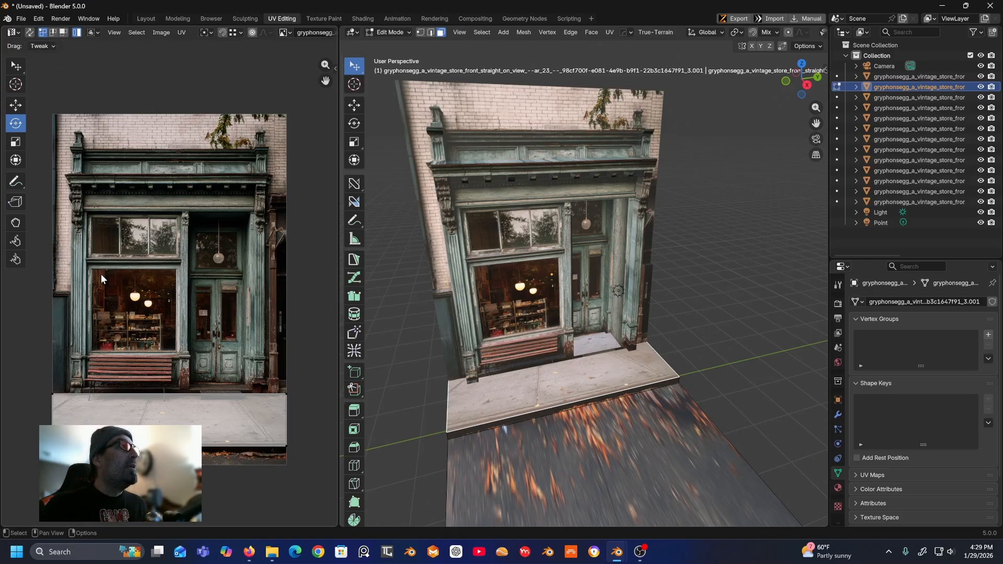
- Move the upper-left corner of the sidewalk's UV island inward along the slab's back edge, beneath the bench
scroll(115, 415, "up", 1)
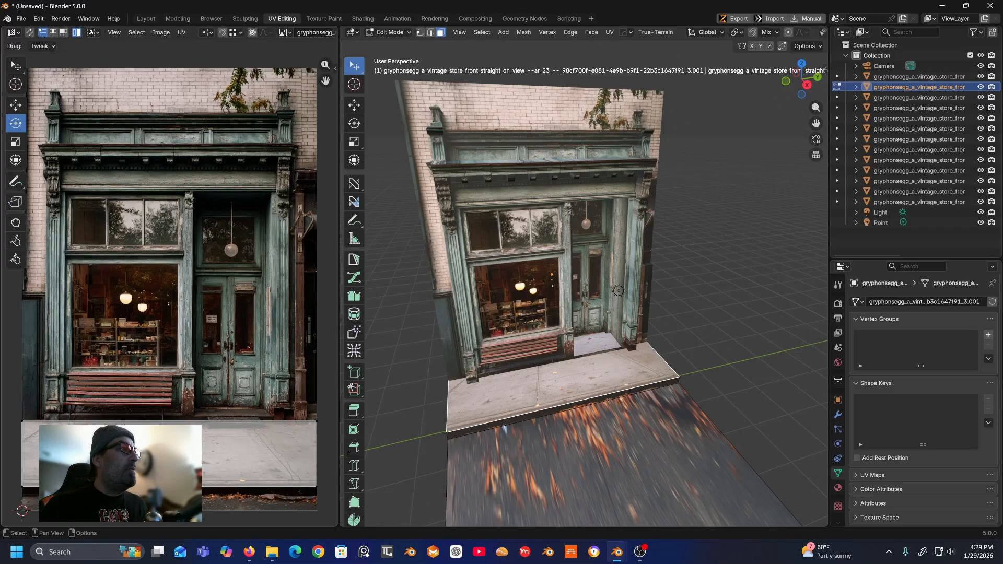
scroll(129, 422, "down", 1)
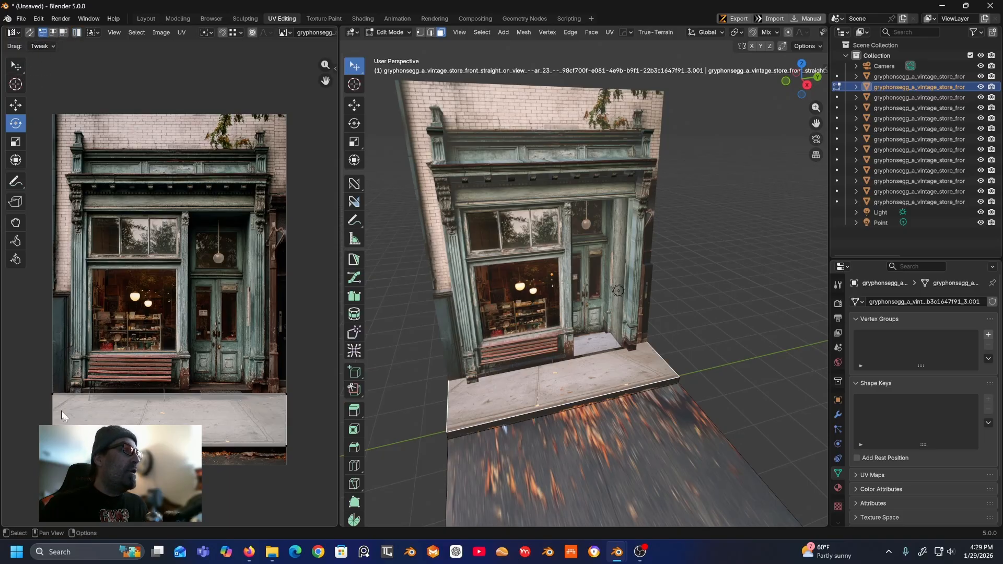
left_click_drag(54, 398, 85, 392)
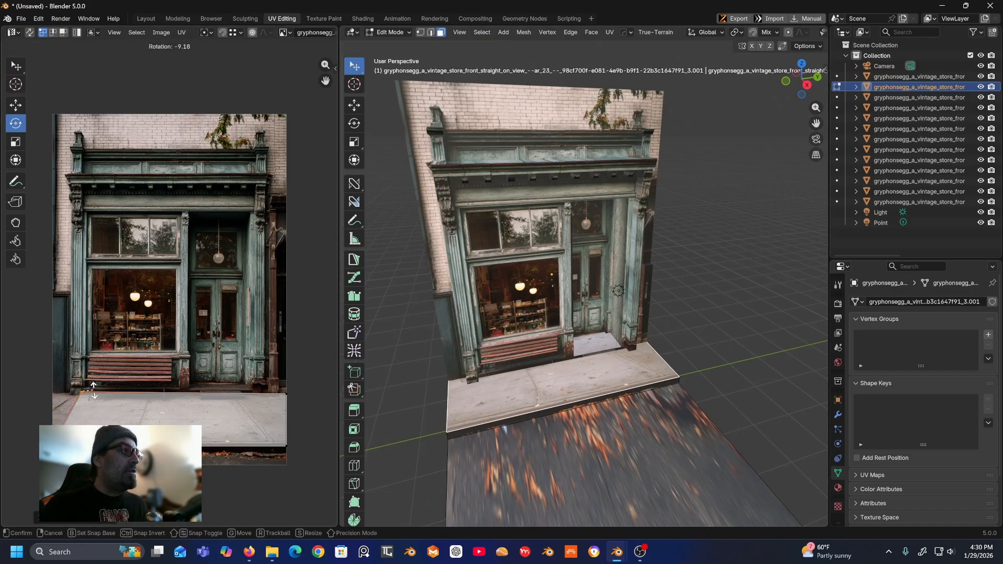
left_click_drag(82, 392, 78, 396)
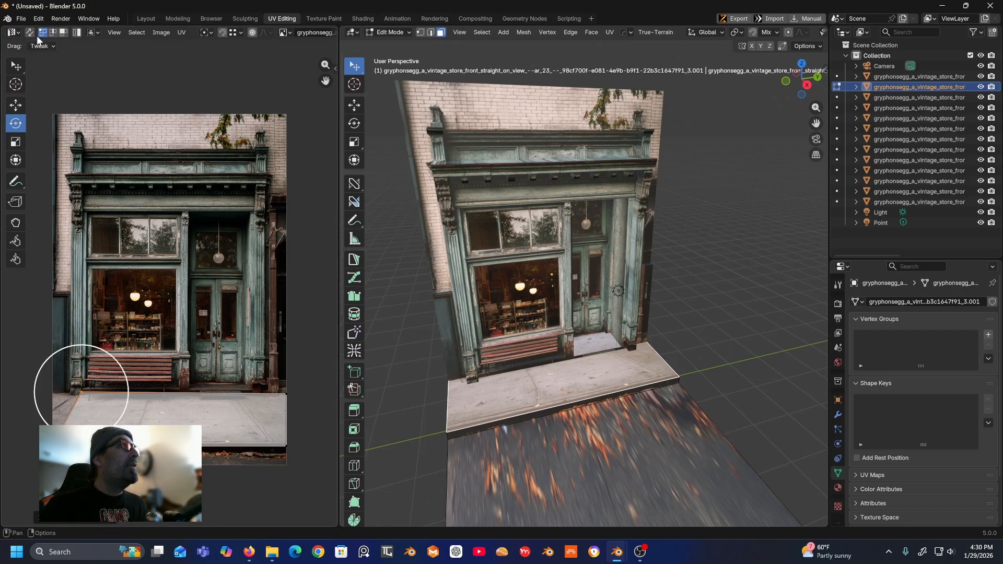
left_click(15, 66)
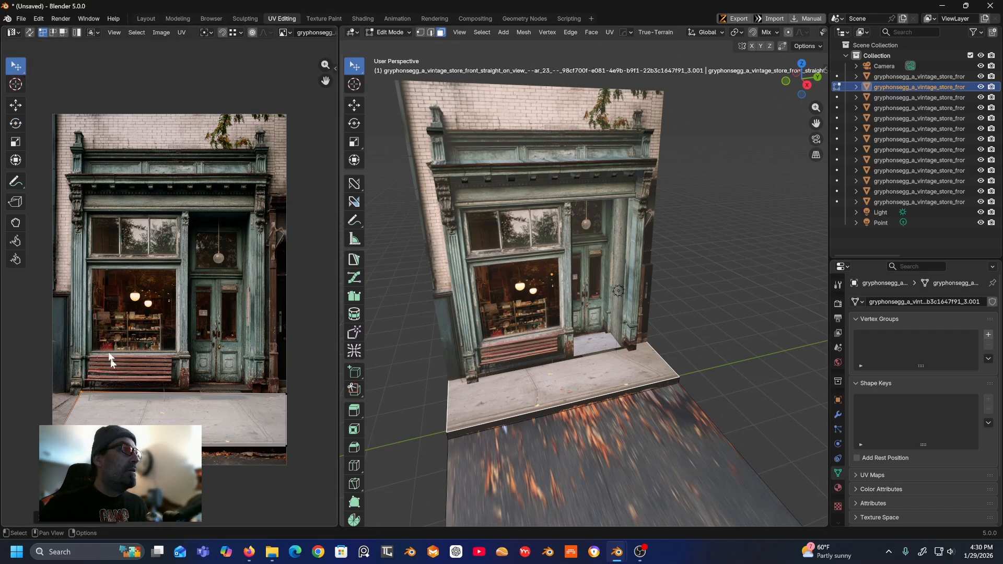
key("g")
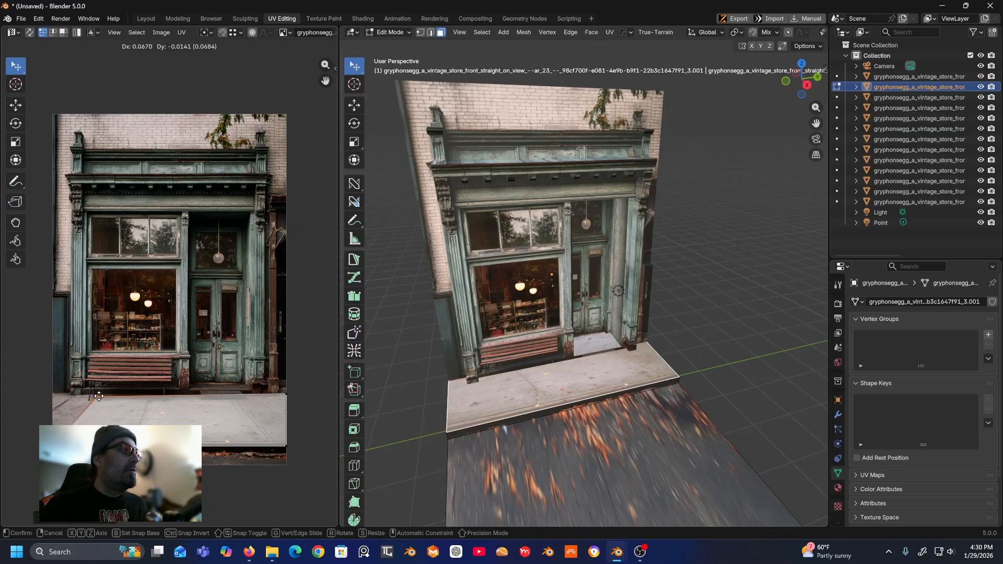
left_click(99, 394)
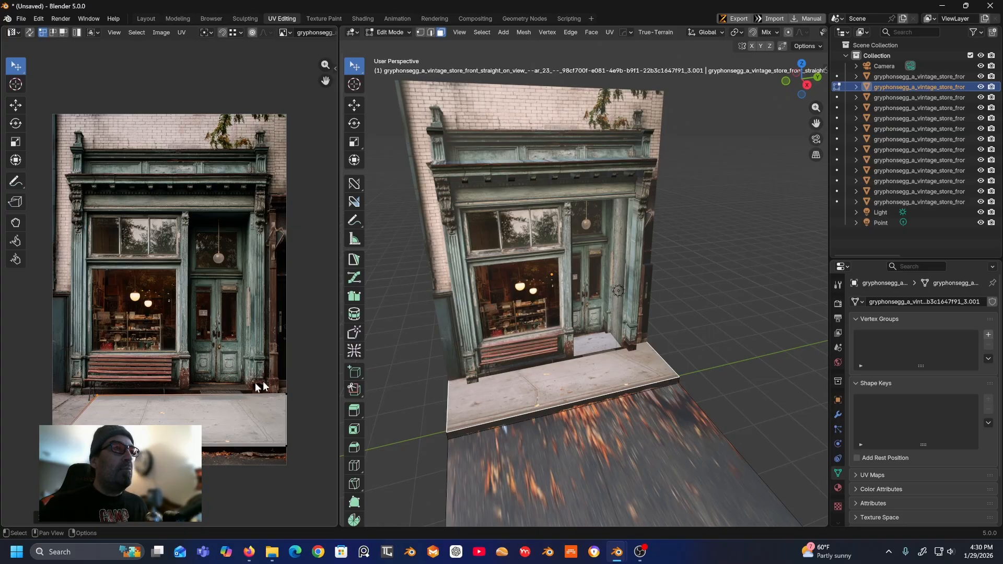
- Move the sidewalk UV island's upper-right corner inward by about 0.18 and its upper-left corner inward by about 0.04 along the back edge
key("g")
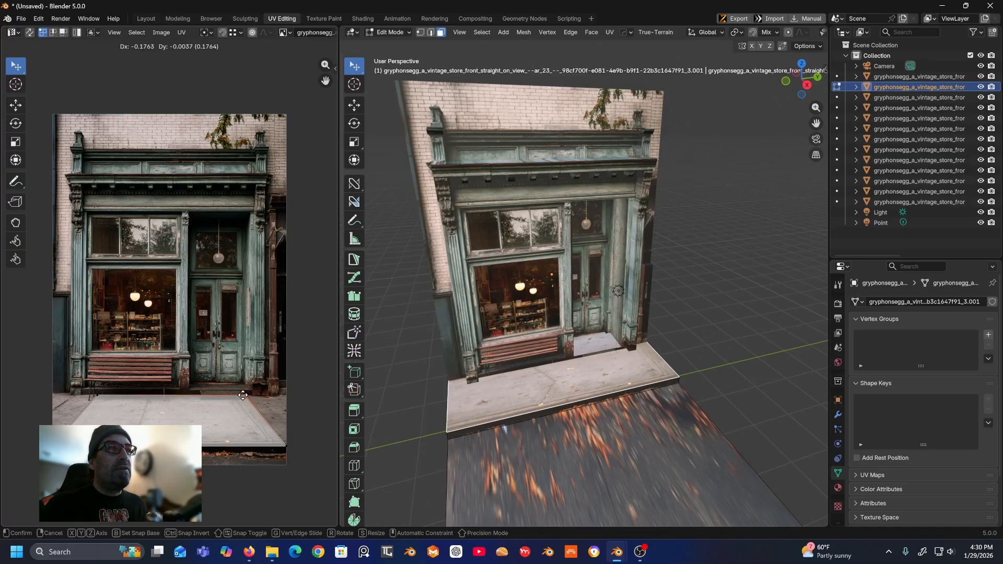
left_click(242, 396)
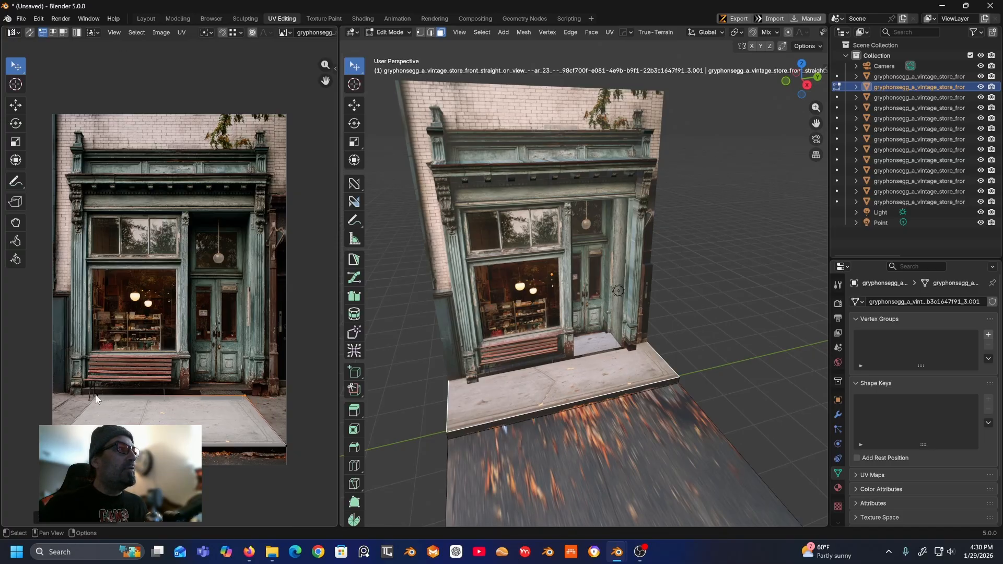
key("g")
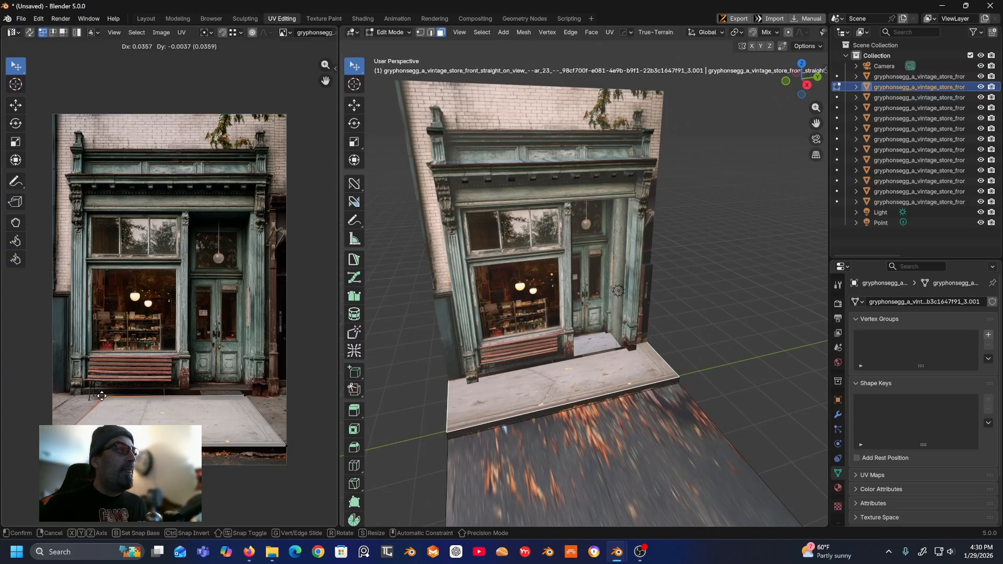
left_click(103, 397)
left_click(246, 396)
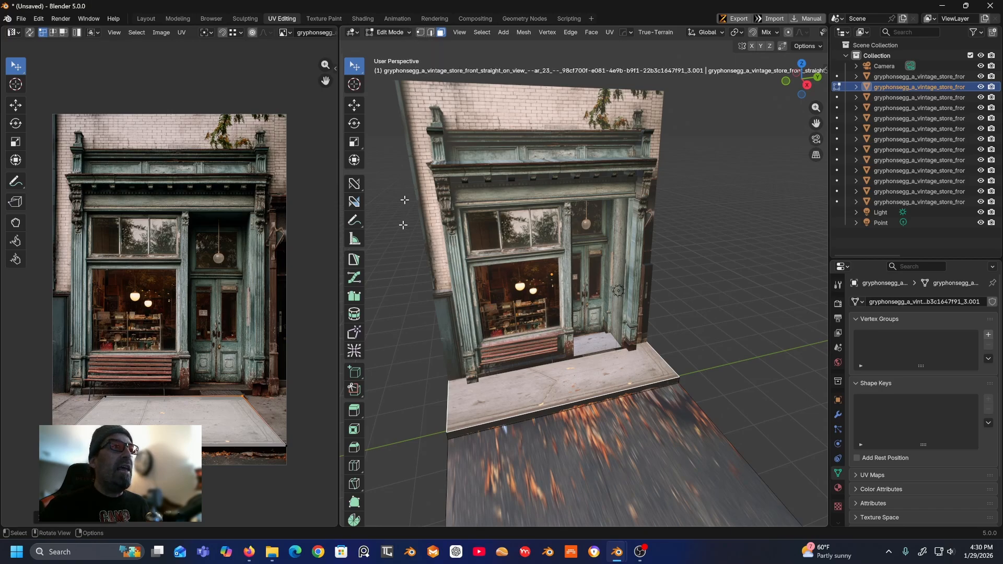
- Divide the sidewalk into a grid with several crosswise and lengthwise loop cuts, letting the crosswise ones continue across the road
left_click(355, 465)
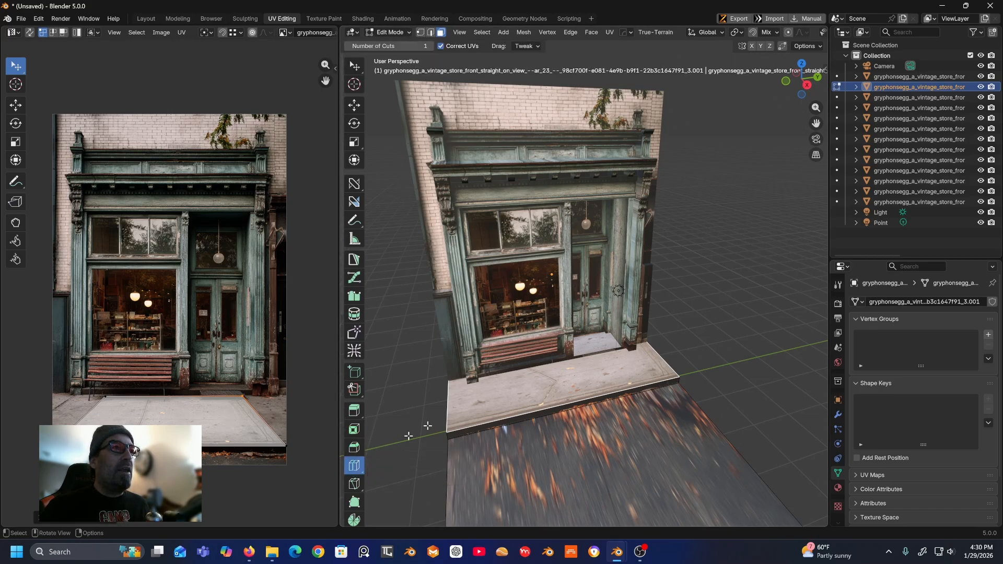
left_click(443, 412)
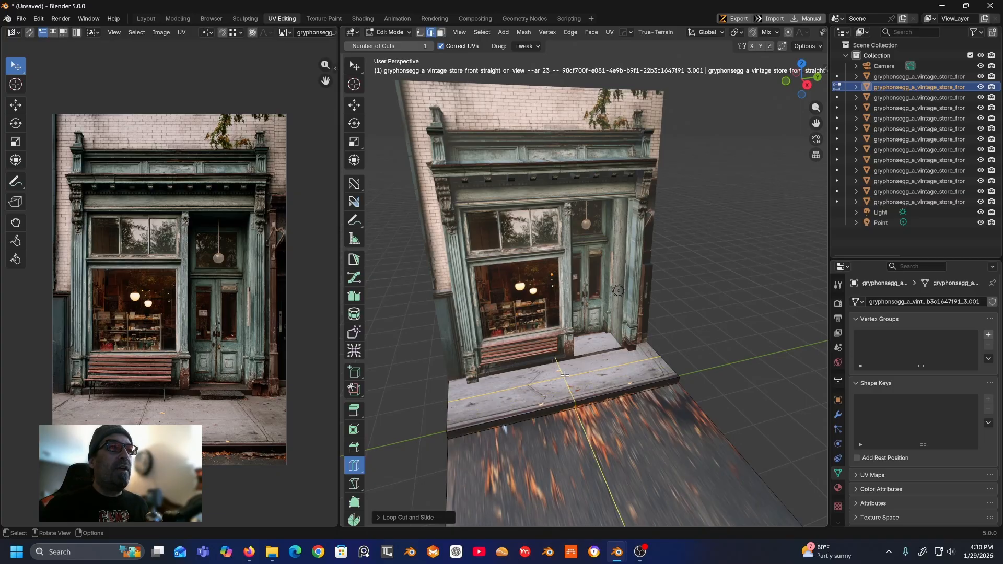
left_click_drag(564, 376, 598, 367)
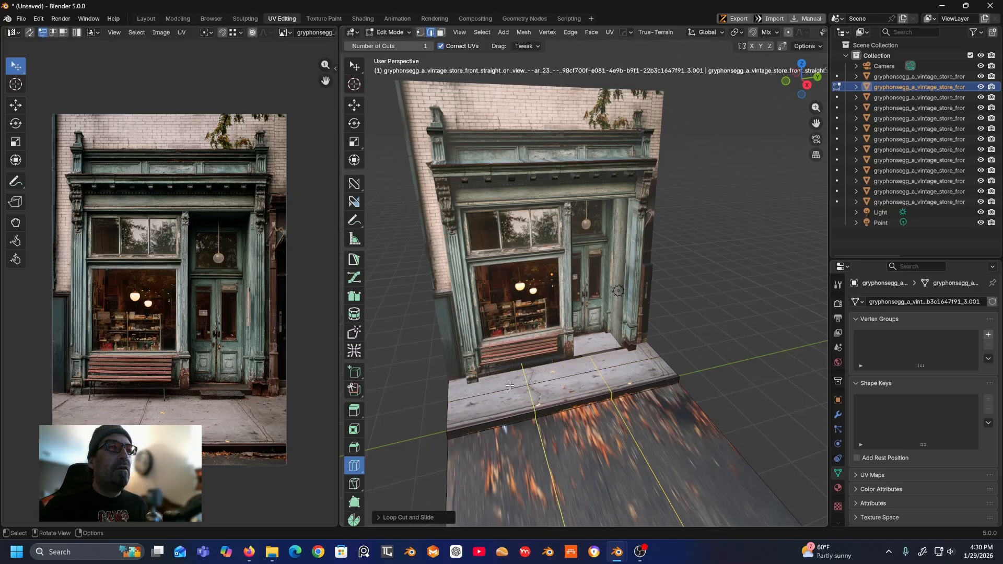
left_click_drag(509, 385, 543, 380)
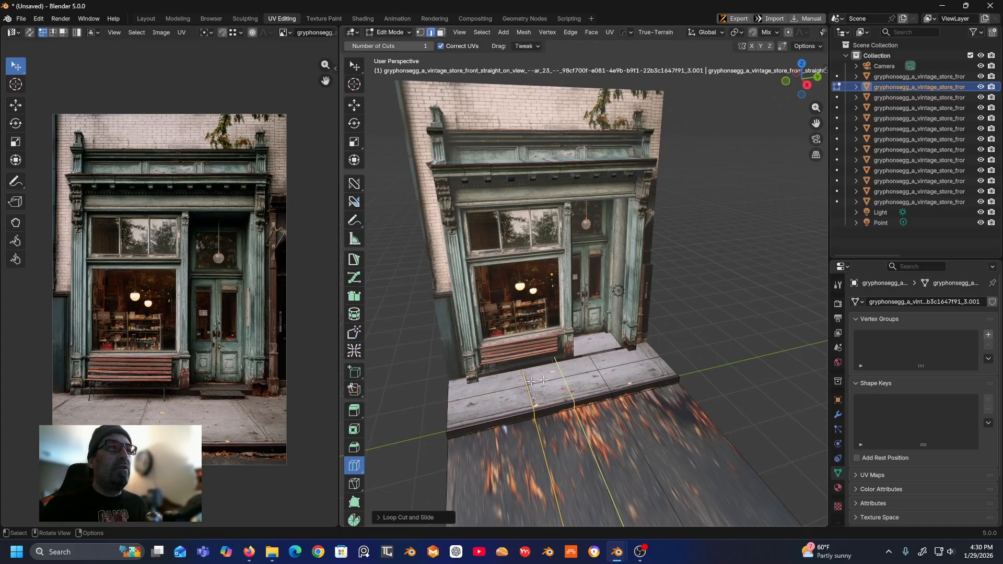
left_click_drag(644, 366, 659, 360)
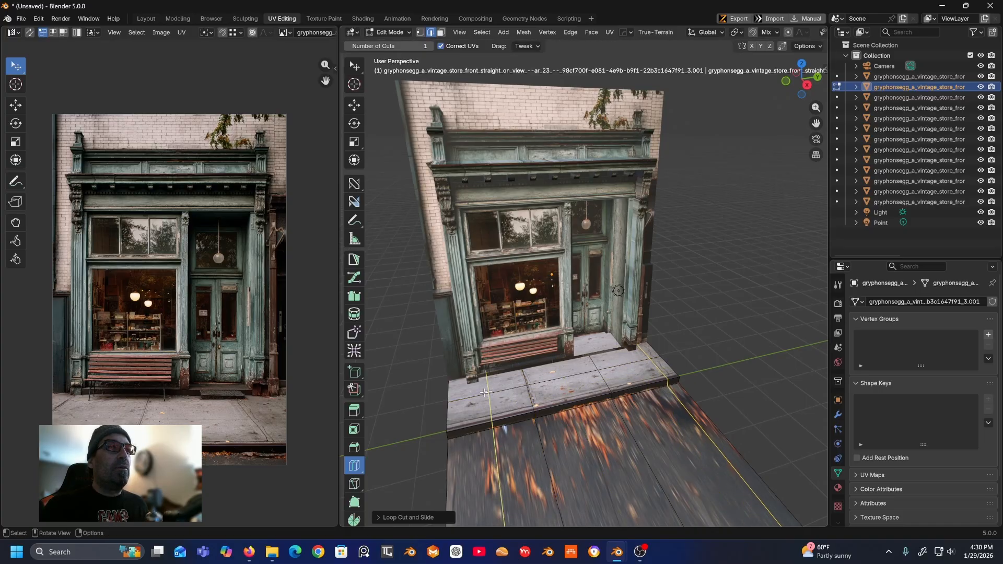
left_click_drag(460, 410, 453, 410)
left_click_drag(578, 387, 578, 387)
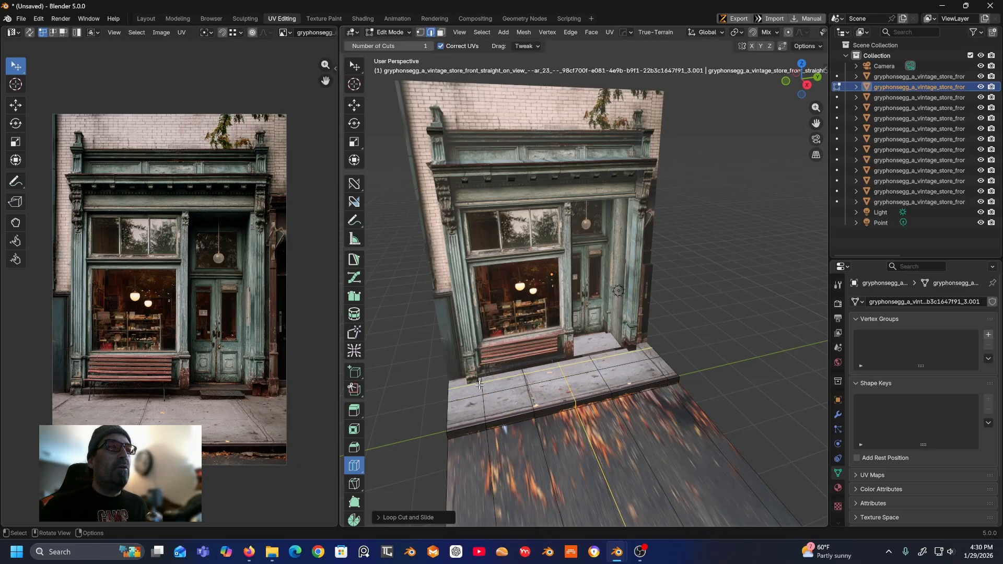
left_click_drag(475, 385, 476, 409)
left_click_drag(614, 373, 615, 373)
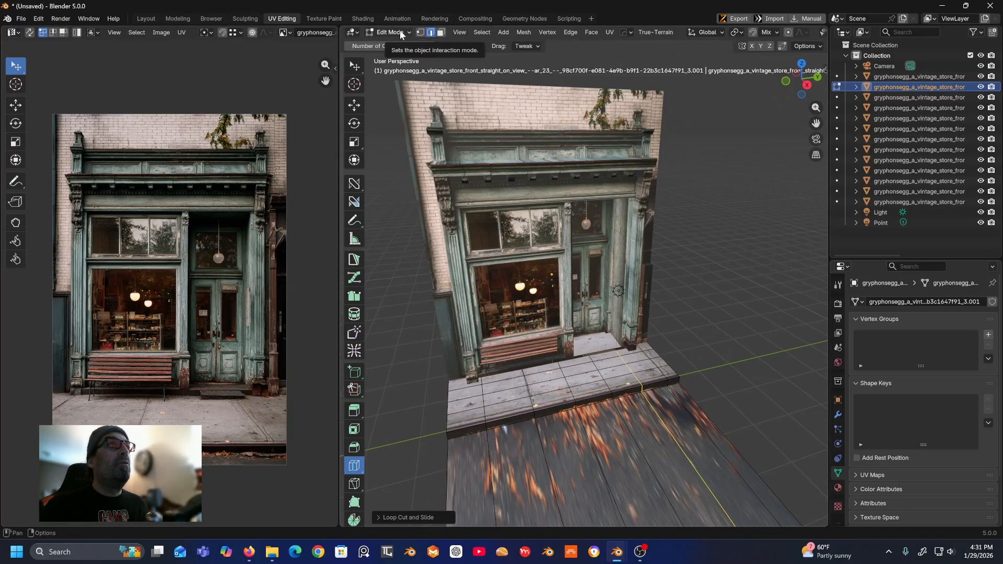
- Return to Object Mode and inspect the sidewalk and road textures without the mesh wires
left_click(898, 108)
left_click(917, 118)
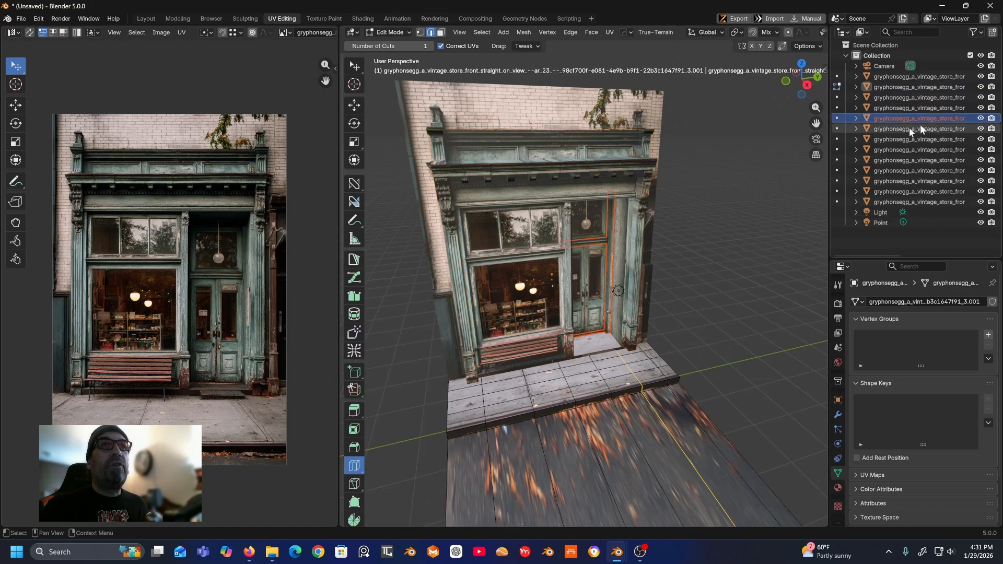
left_click(390, 32)
left_click(389, 44)
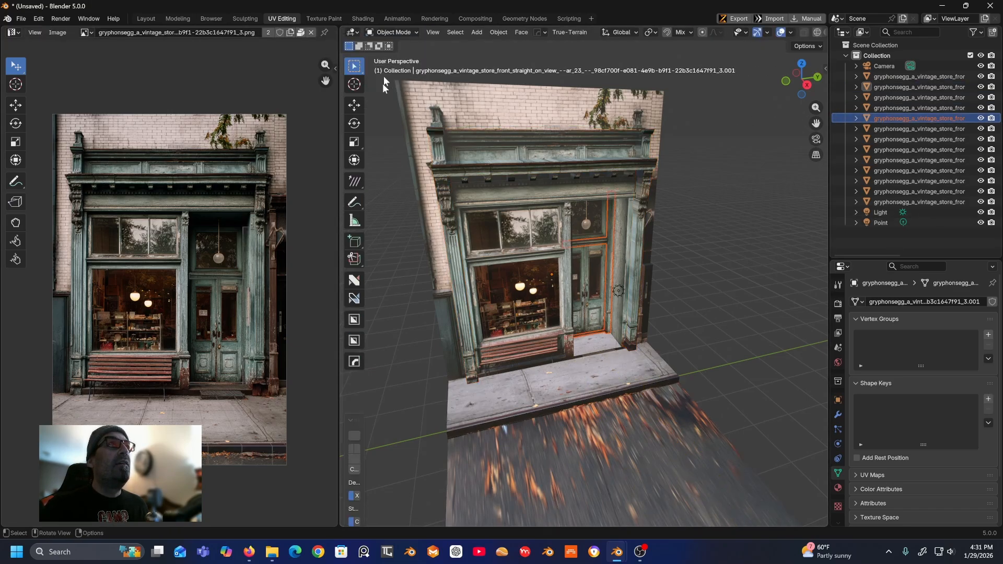
middle_click_drag(601, 451, 563, 335)
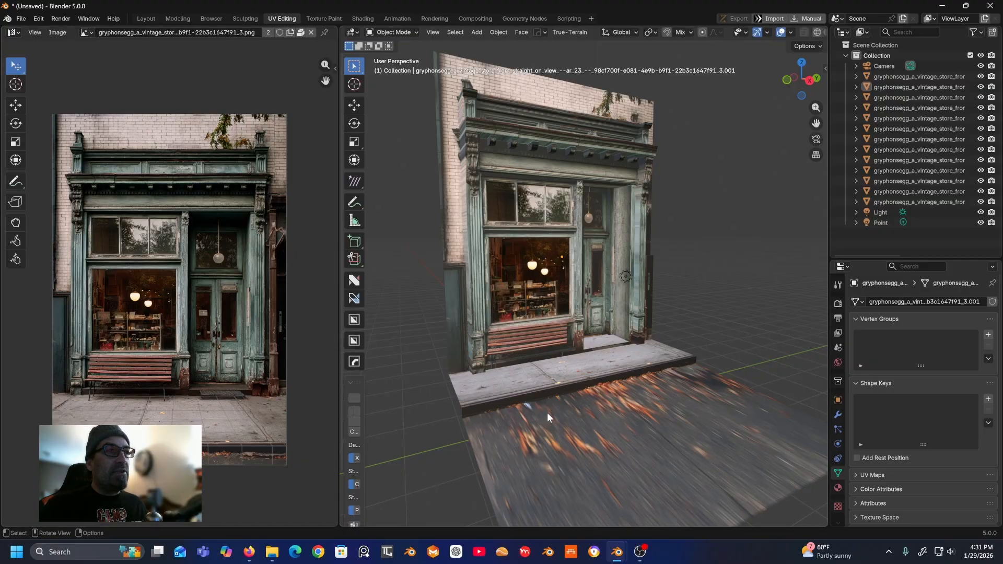
scroll(600, 368, "down", 3)
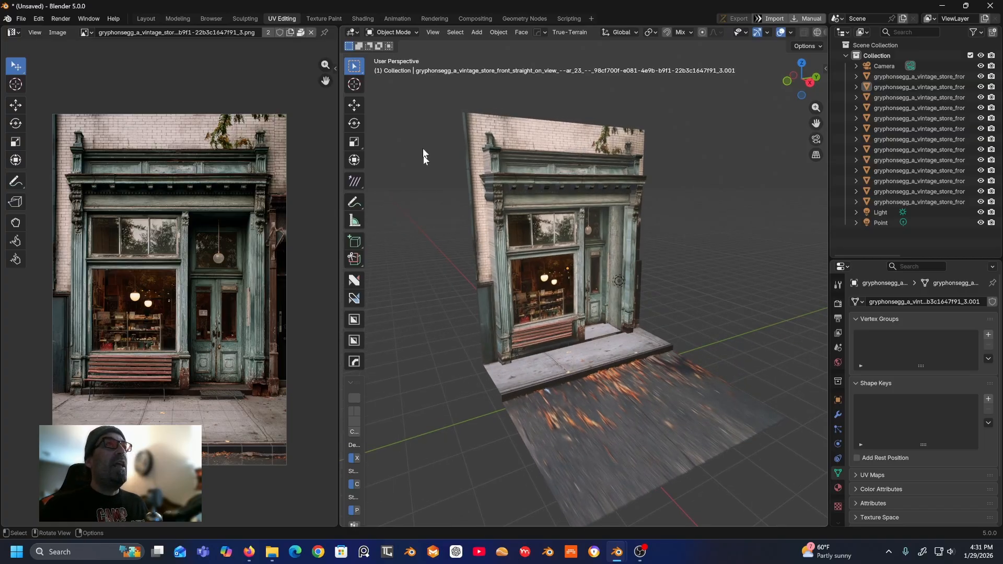
- Re-enter Edit Mode on the sidewalk and road object and add loop cuts across the road, parallel to the curb
left_click(393, 33)
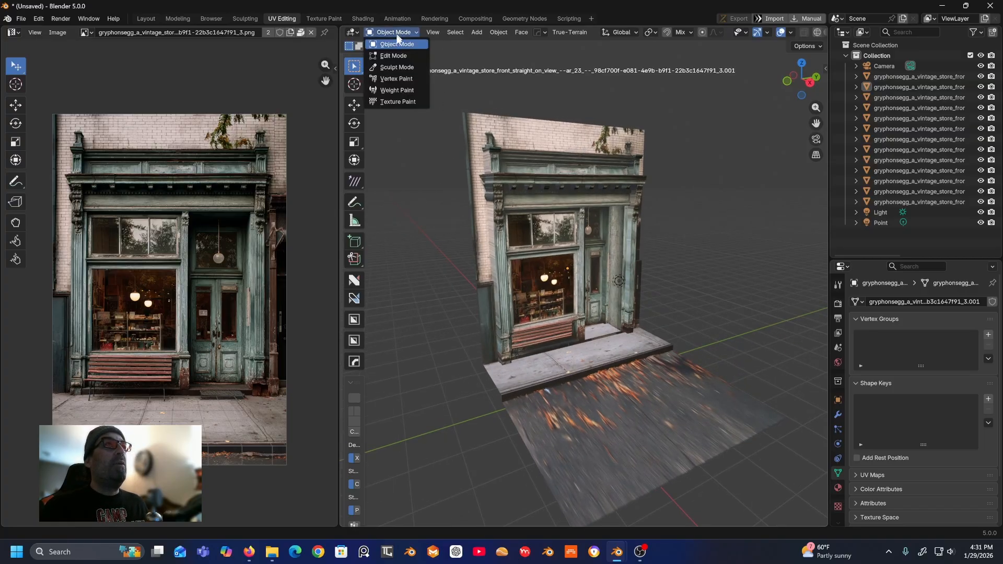
left_click(397, 56)
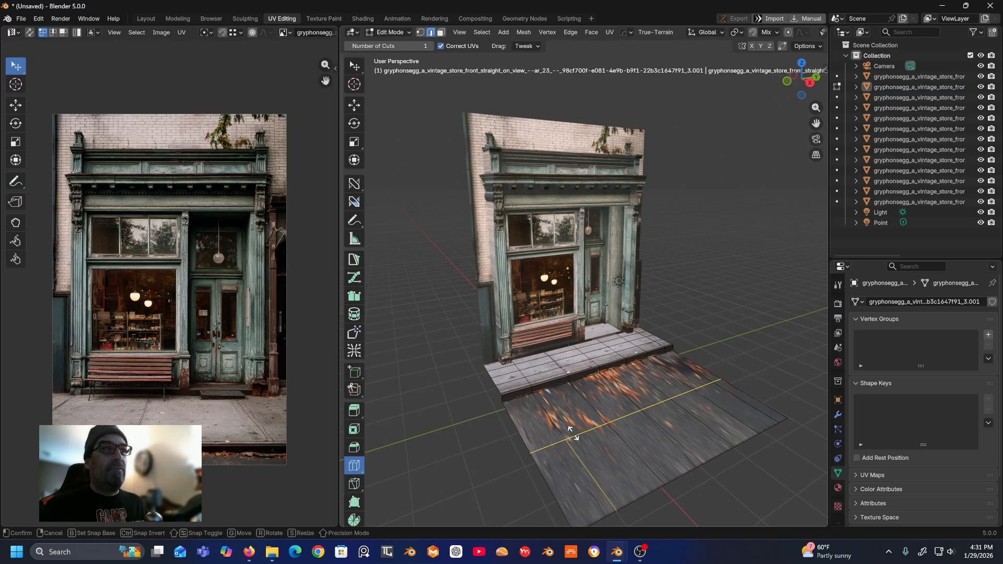
left_click_drag(571, 433, 547, 396)
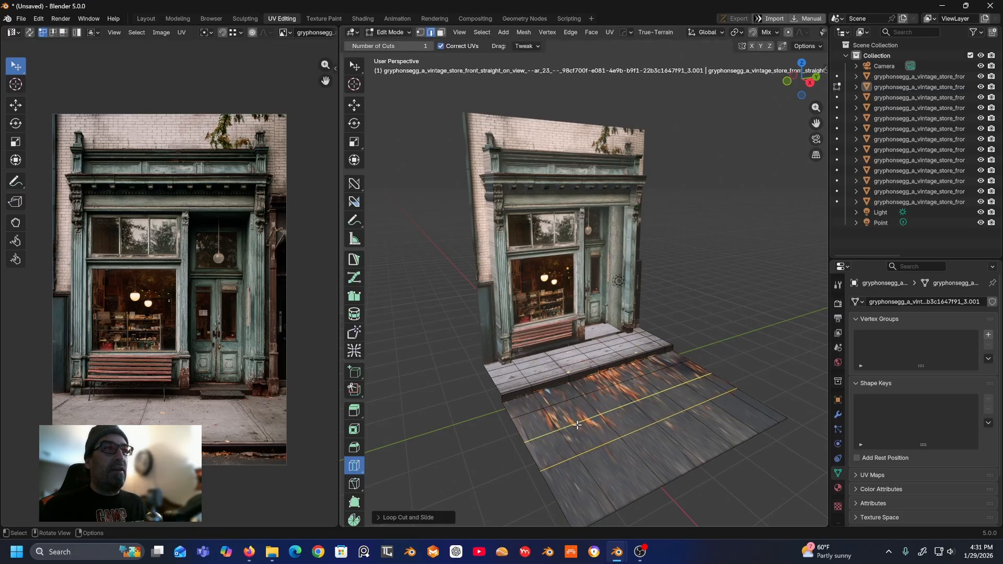
left_click(584, 433)
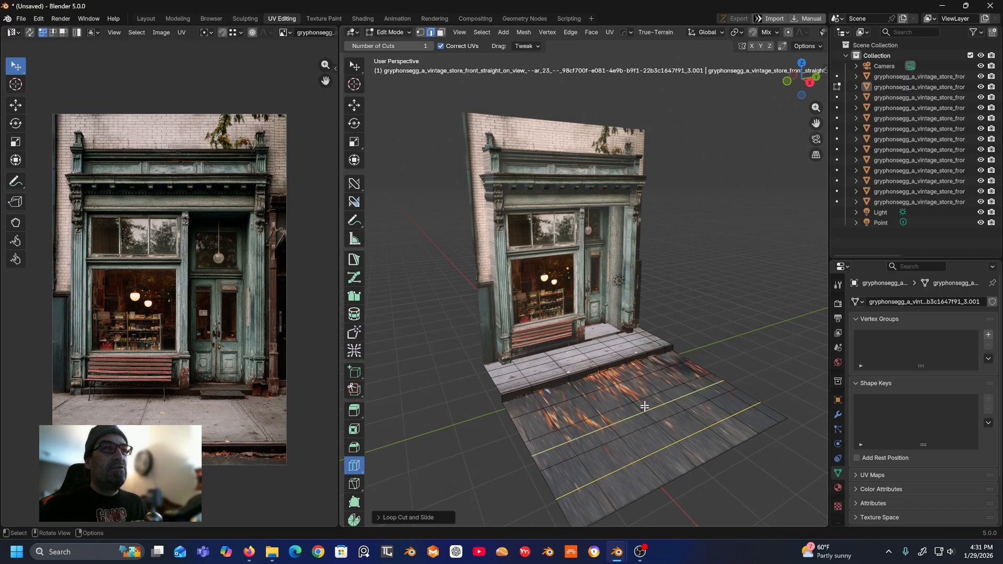
middle_click_drag(628, 473, 602, 343)
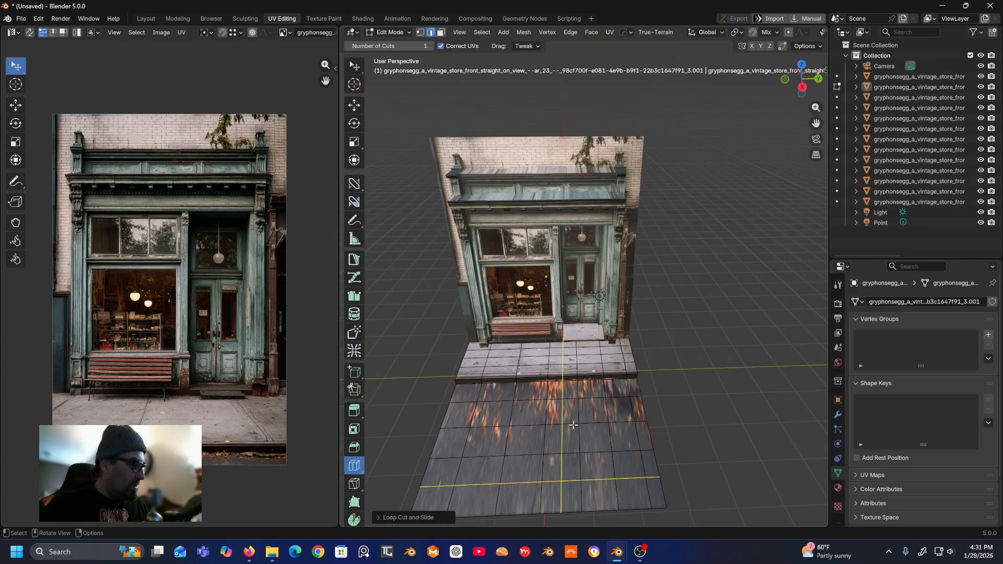
middle_click_drag(577, 390, 577, 367)
- Leave Edit Mode on the sidewalk object and enter it with face selection on the storefront frame and cornice piece
scroll(591, 368, "up", 4)
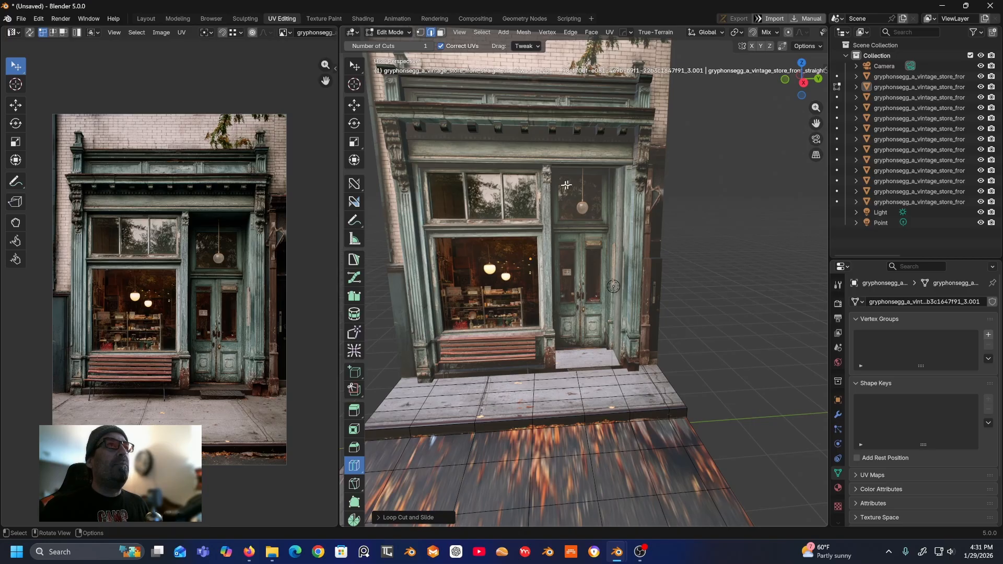
middle_click_drag(567, 185, 574, 184)
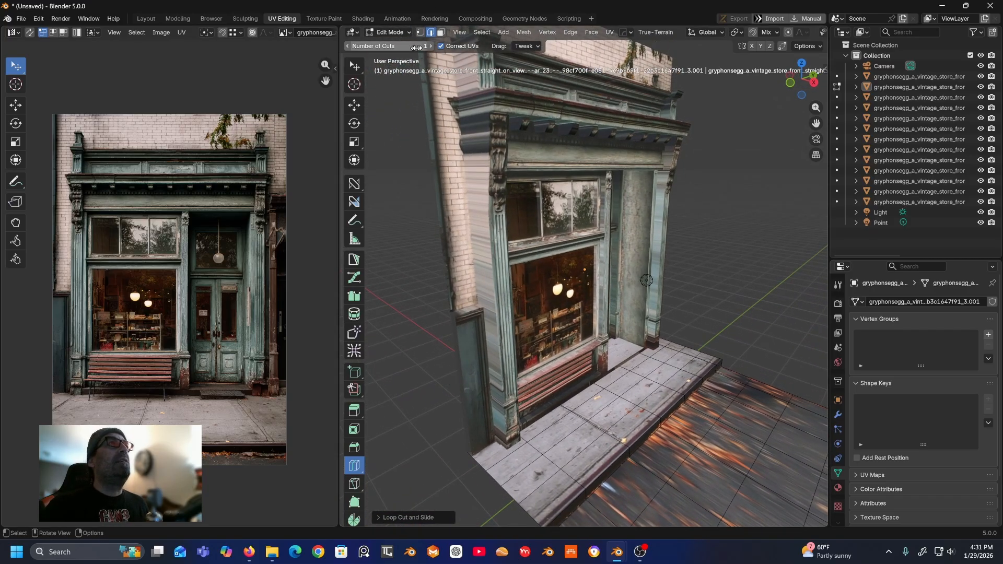
left_click(441, 33)
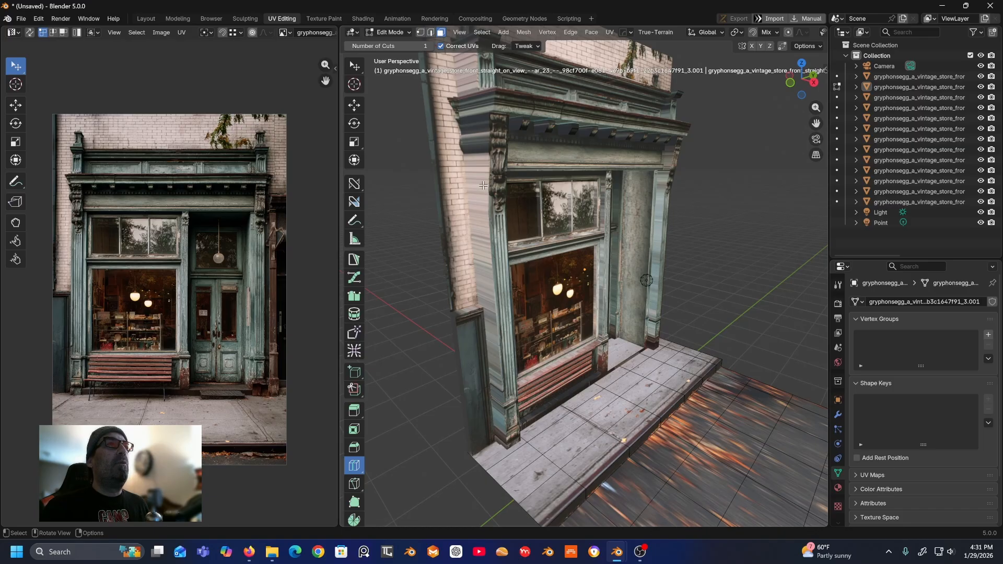
left_click(945, 77)
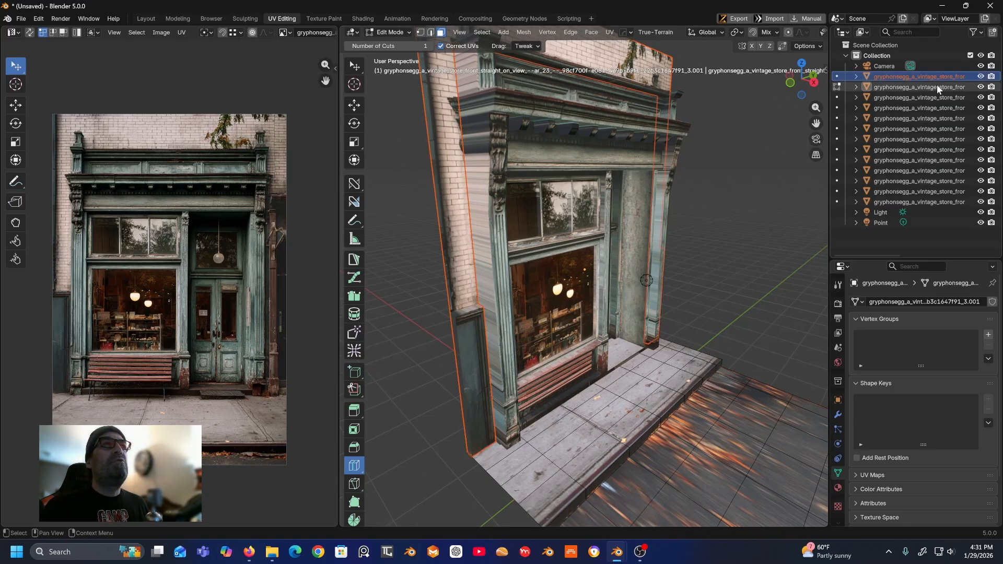
middle_click_drag(595, 133, 677, 165)
left_click(920, 86)
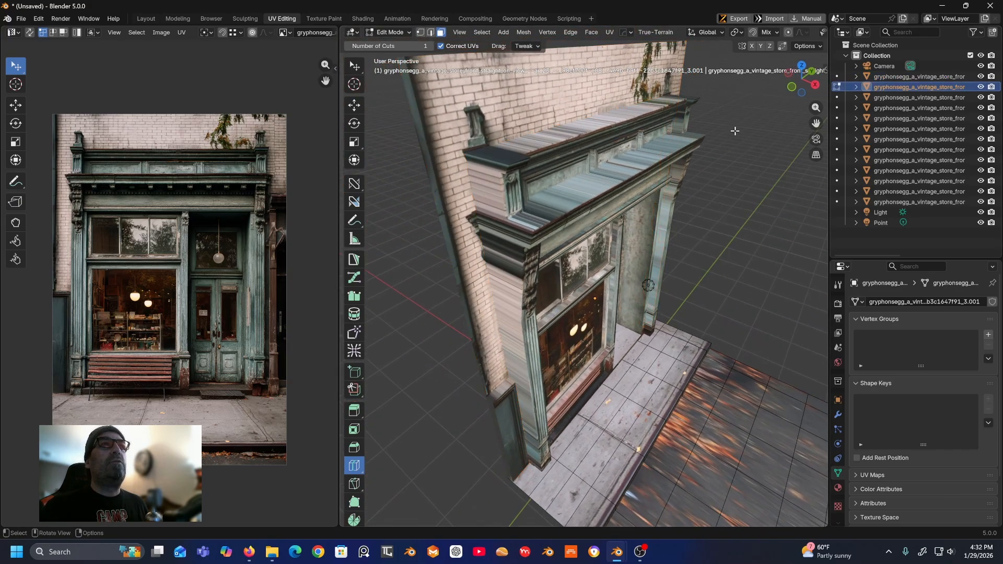
left_click(391, 32)
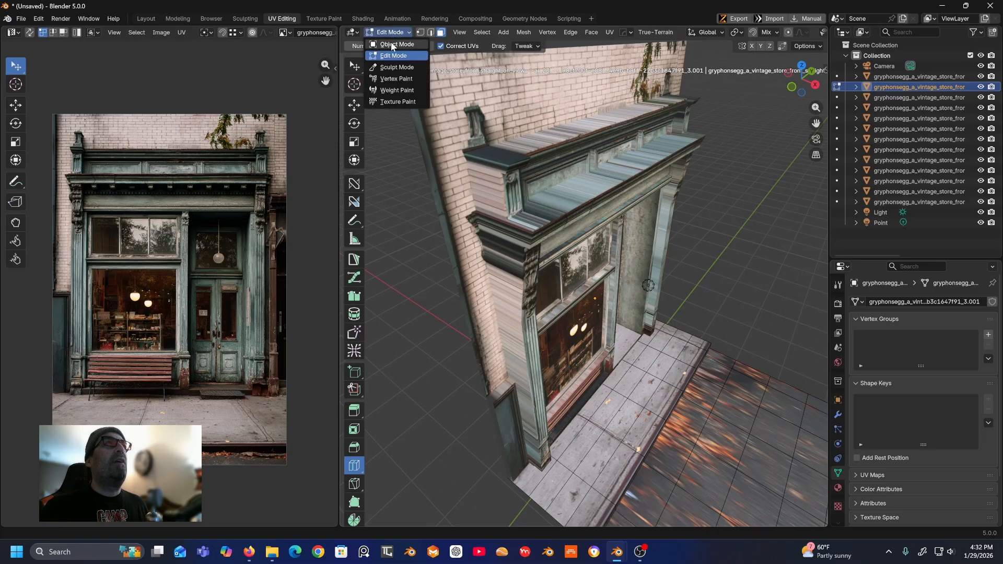
left_click(394, 45)
left_click(505, 148)
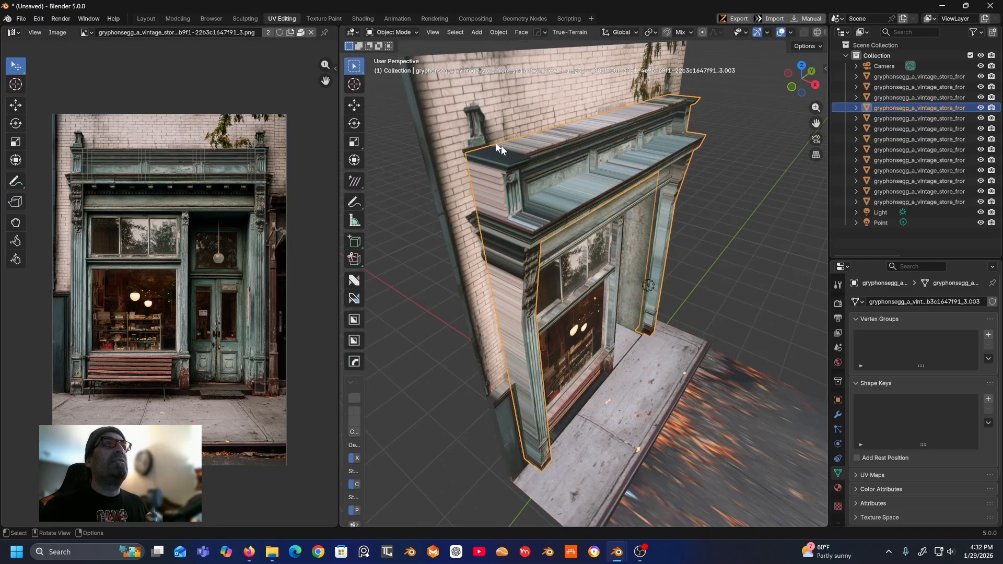
left_click(403, 33)
left_click(402, 57)
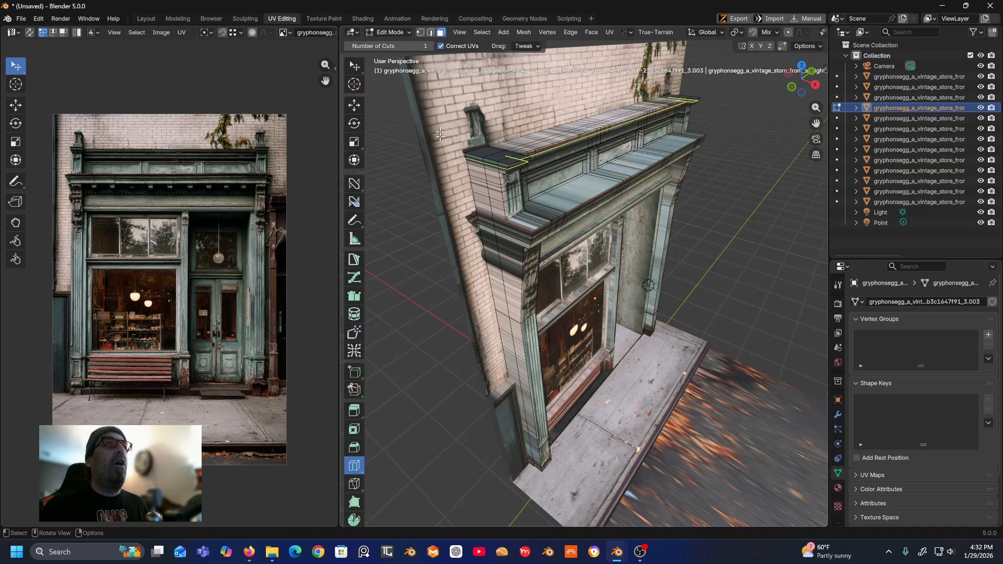
- Select all stretched faces on the outer left side of the storefront frame, from just below the cornice cap to the pilaster's base
left_click(355, 67)
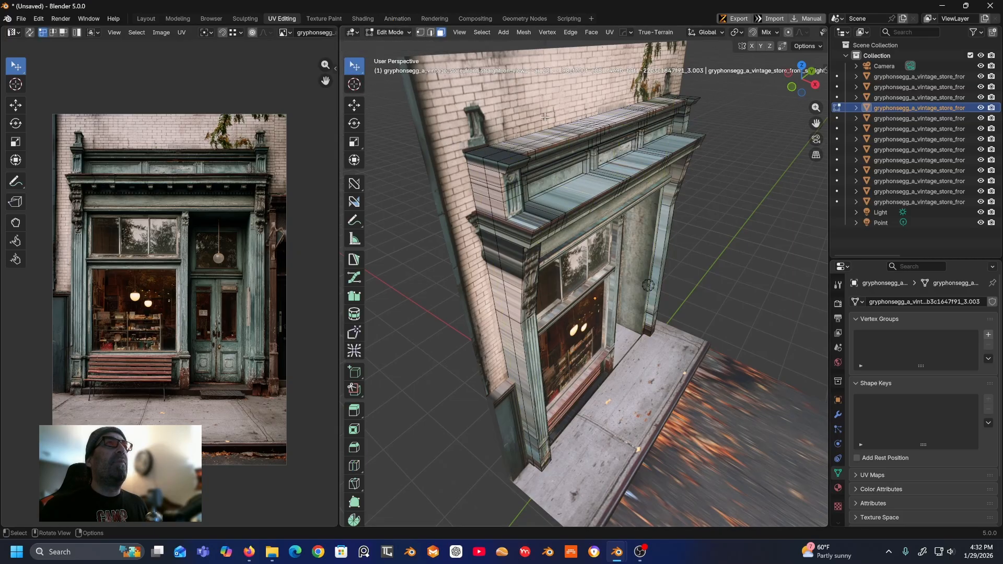
left_click(492, 151)
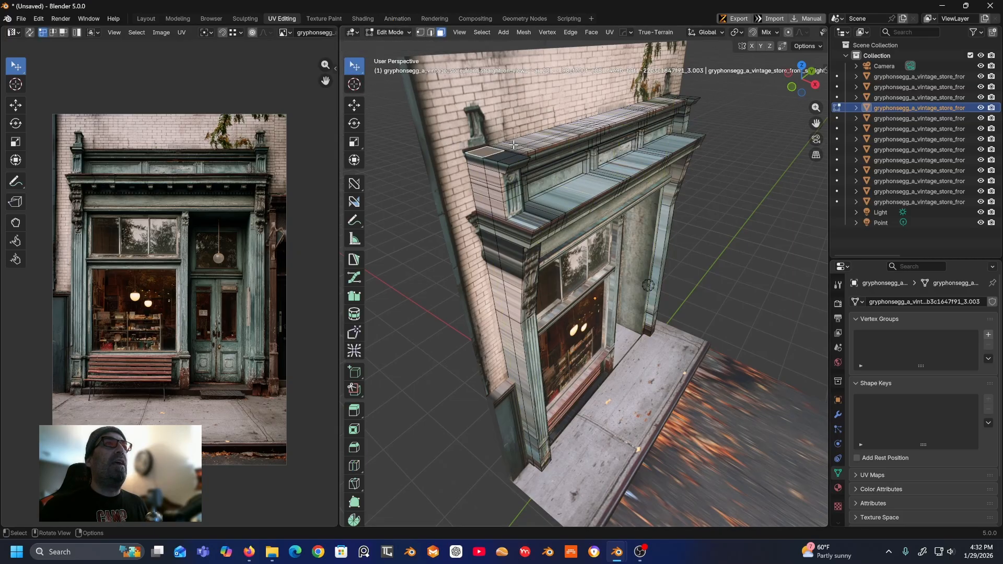
left_click(479, 163, "alt")
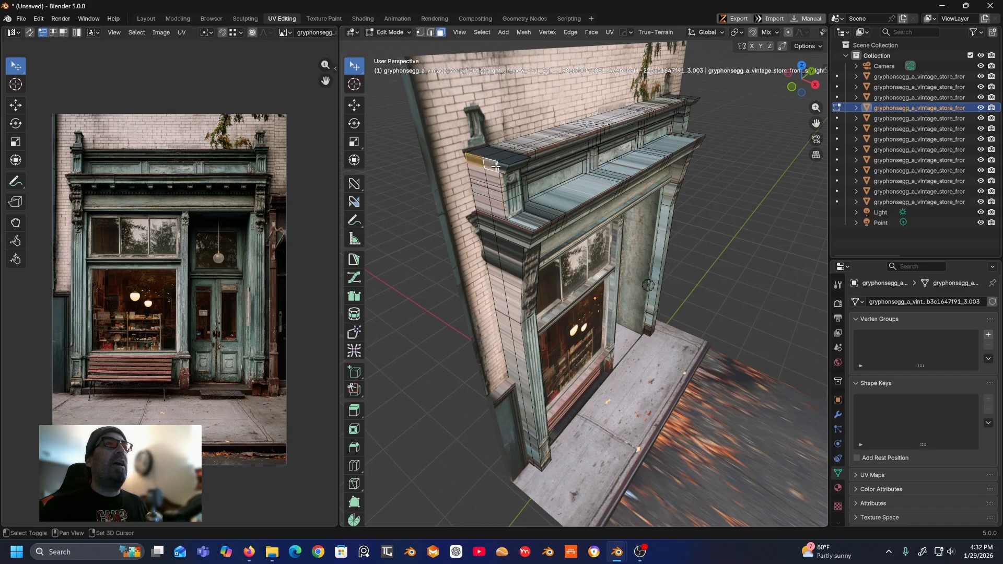
left_click(492, 177, "shift")
left_click(481, 179, "shift")
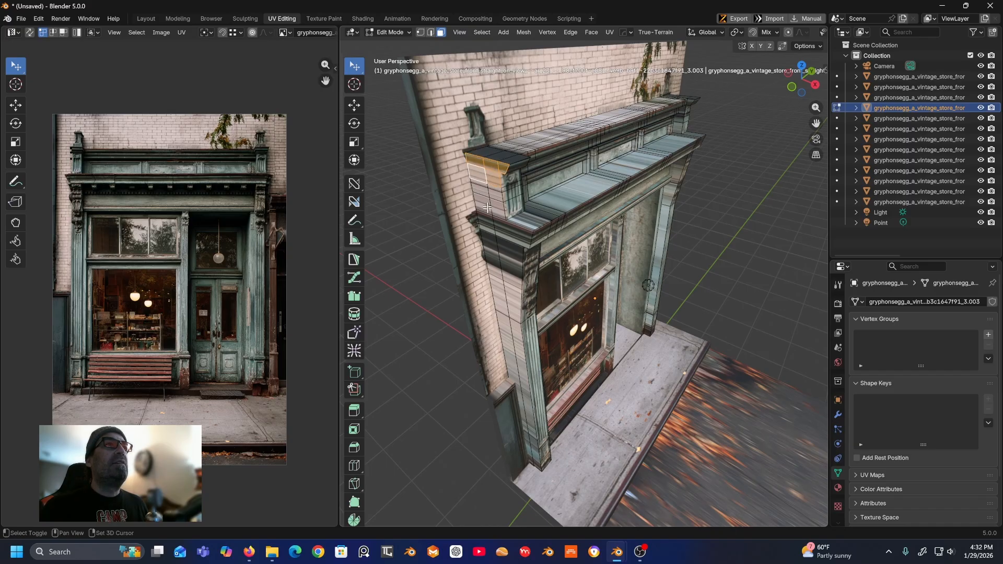
left_click_drag(353, 72, 379, 88)
left_click_drag(476, 182, 502, 277, "shift")
left_click_drag(499, 313, 517, 334, "shift")
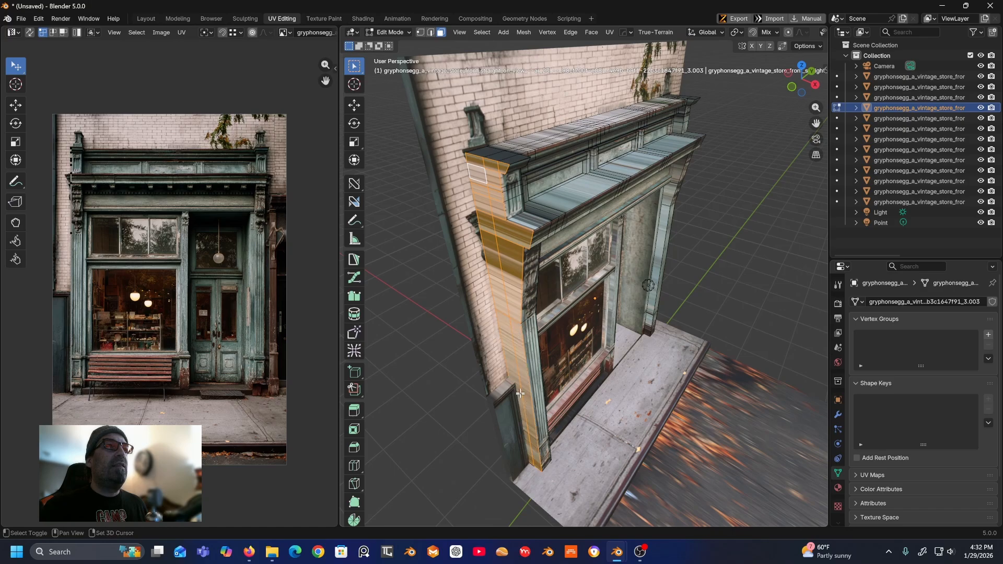
middle_click_drag(525, 405, 522, 367)
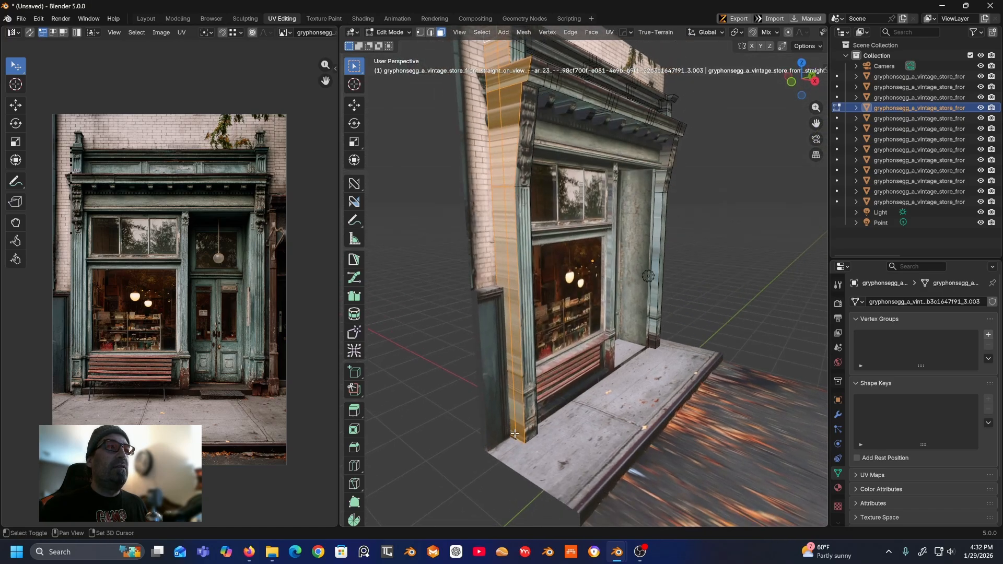
middle_click_drag(501, 380, 486, 395)
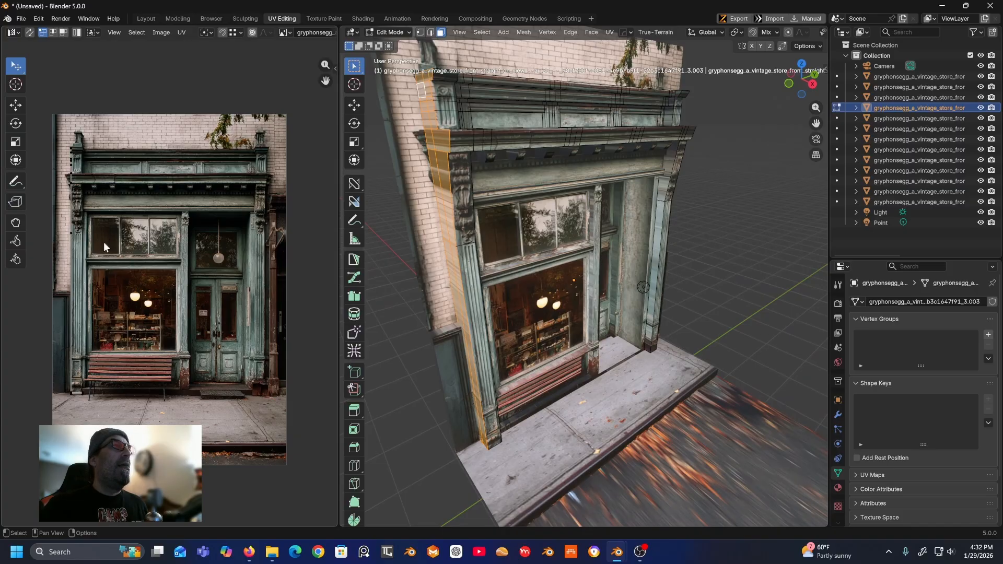
- Unwrap the selected outer side faces of the storefront frame with Cube Projection
left_click(441, 172, "shift")
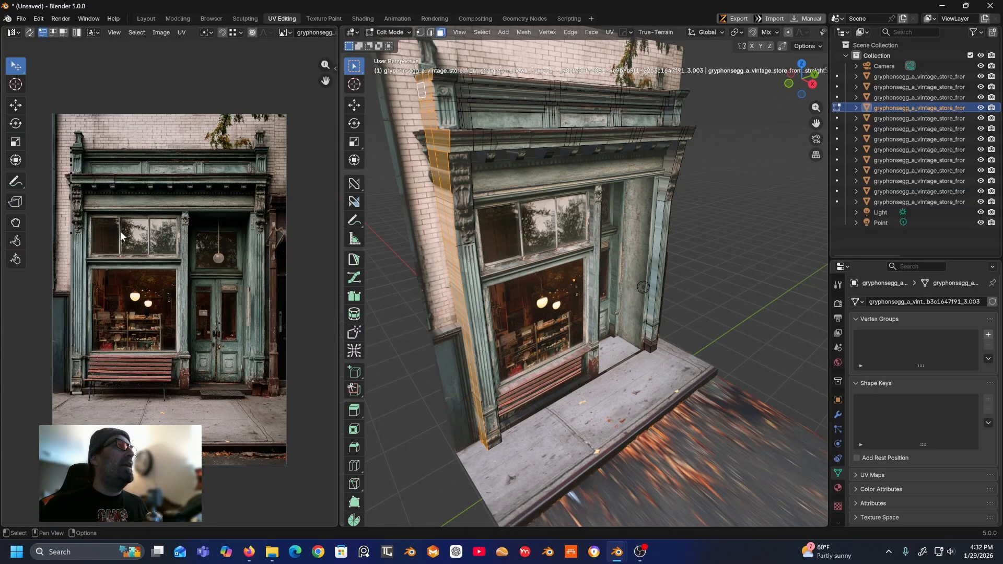
scroll(120, 230, "up", 2)
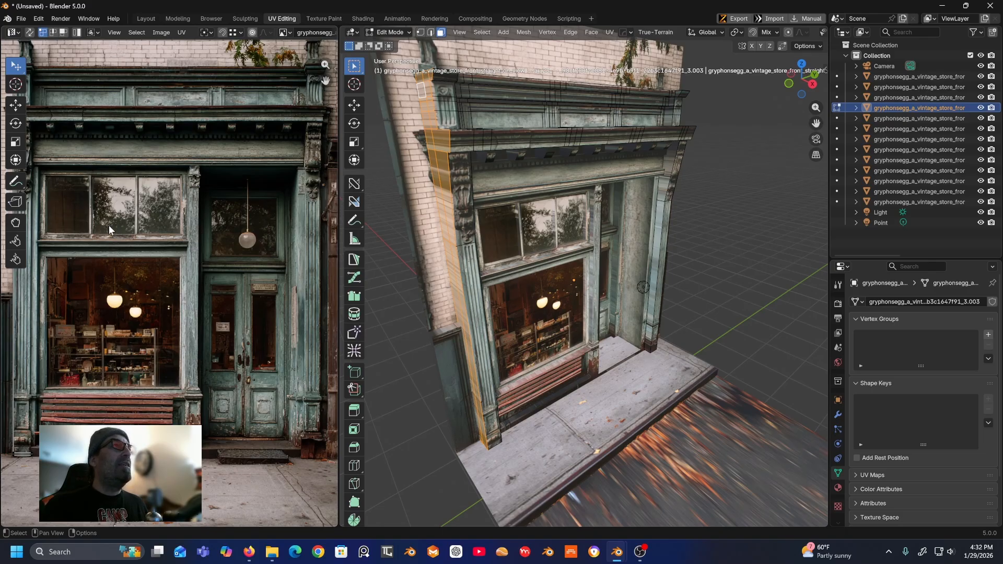
scroll(109, 224, "down", 1)
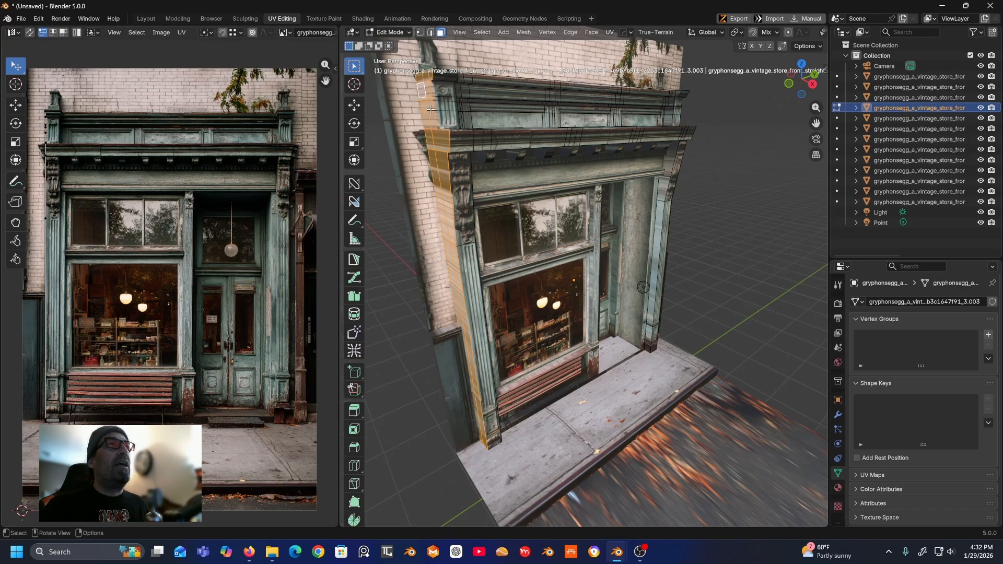
key("ctrl+f")
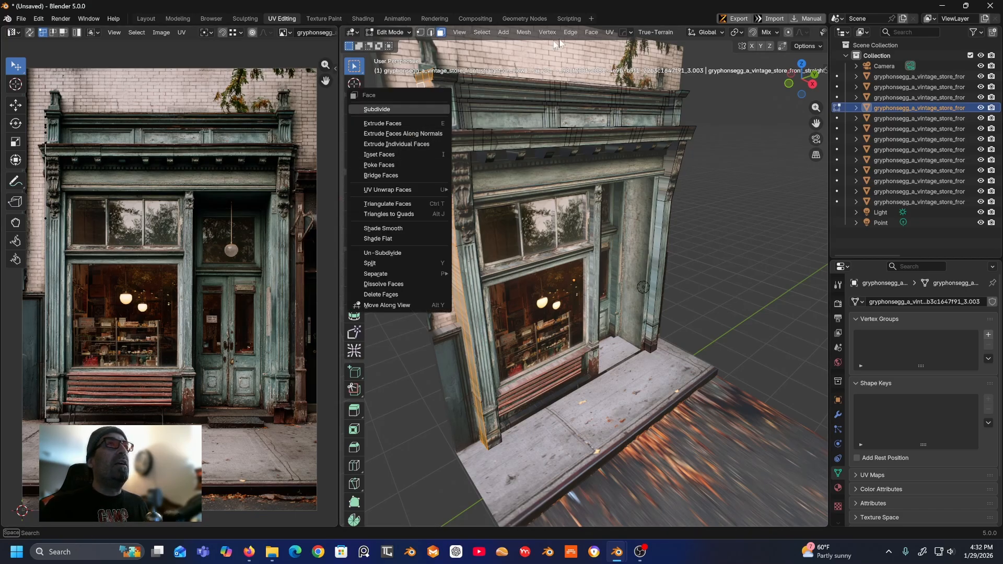
left_click(611, 34)
left_click(611, 34)
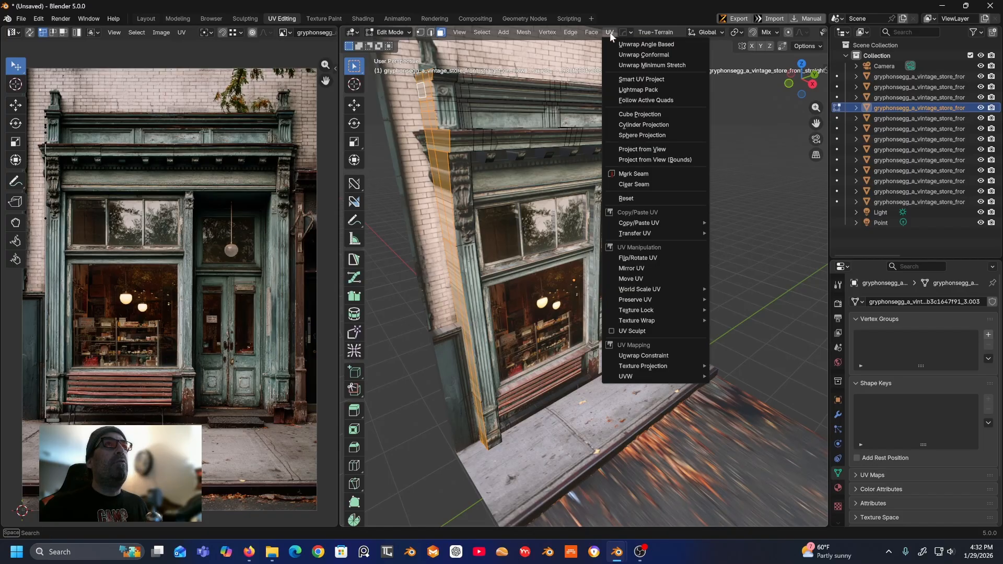
left_click(634, 115)
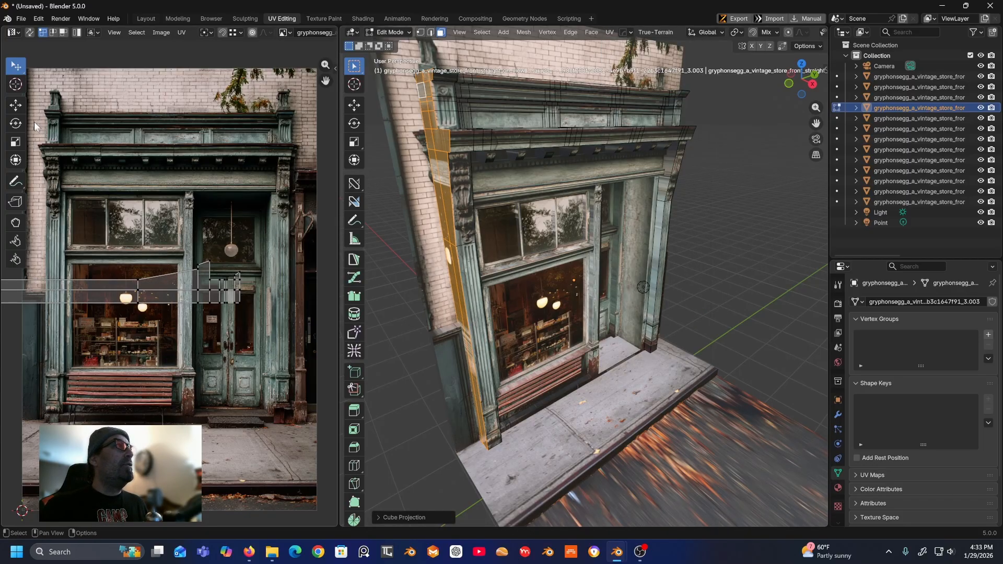
- Switch UV selection to islands and select the side faces' whole UV island for rotating
left_click(15, 124)
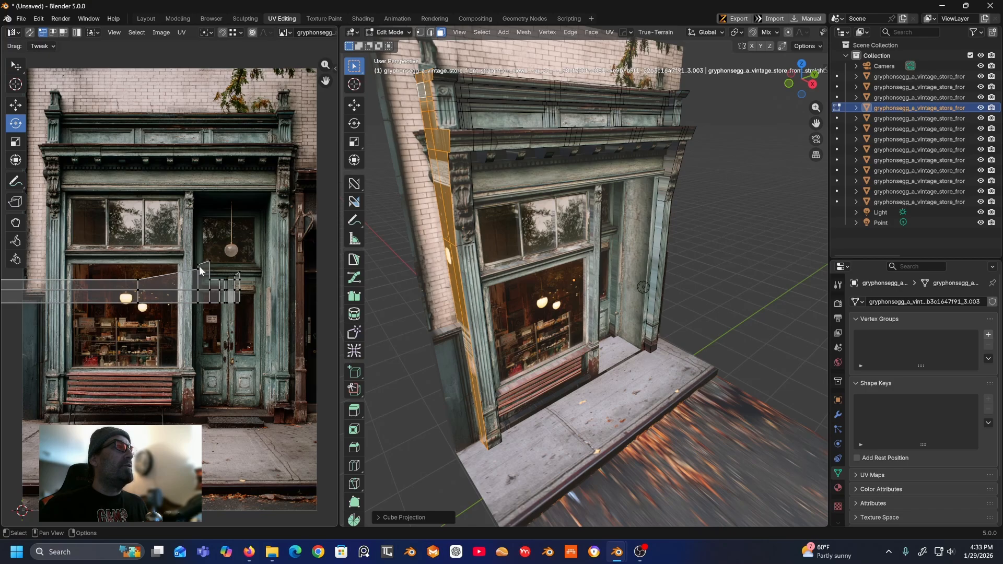
key("4")
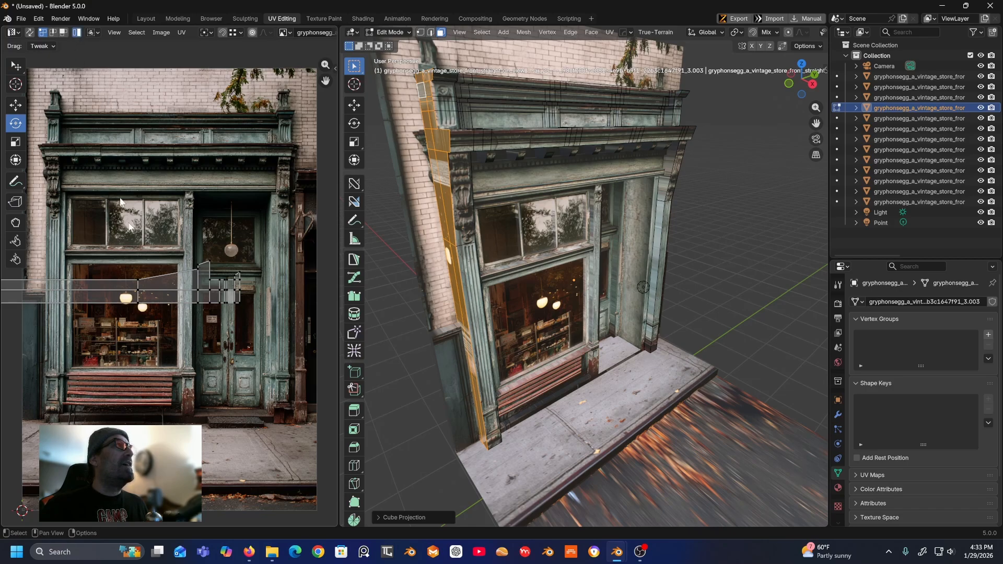
left_click(180, 283)
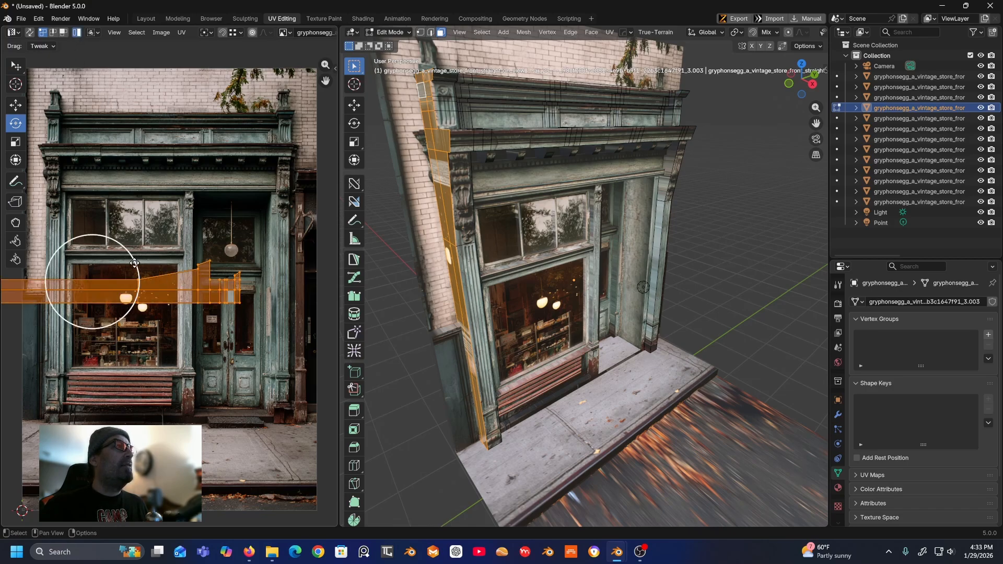
- Try the side faces' UV island in an upright orientation and rotate it back to horizontal
left_click_drag(134, 263, 79, 252)
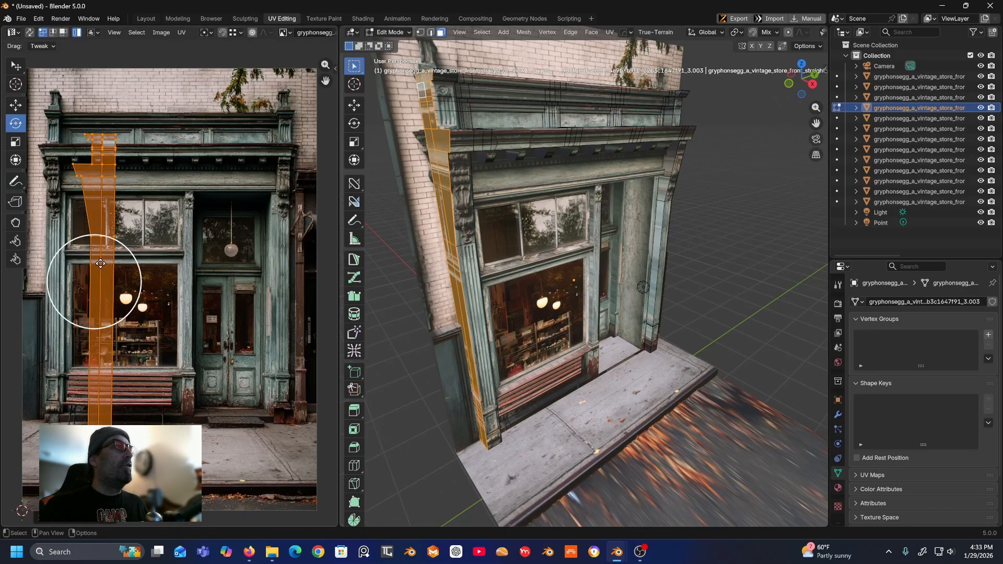
key("r")
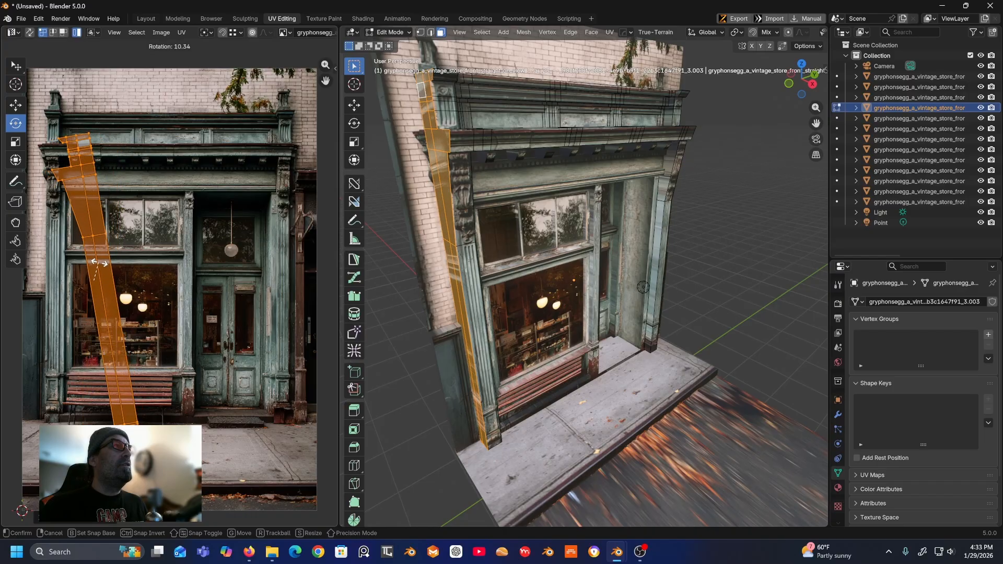
left_click(103, 263)
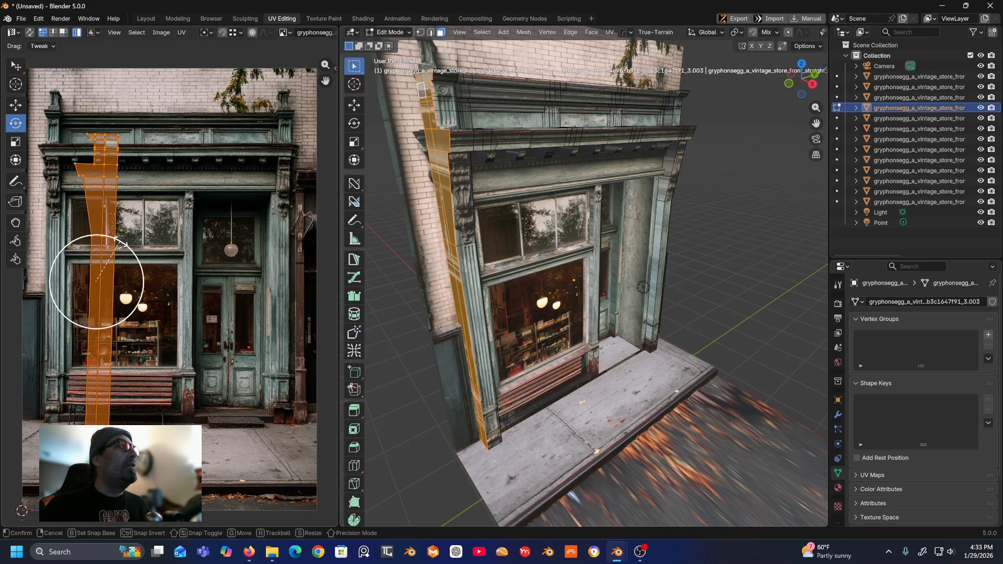
left_click_drag(121, 242, 128, 300)
- Scale down the side faces' UV island and move it onto the plain green band beneath the cornice in the photo
left_click(15, 141)
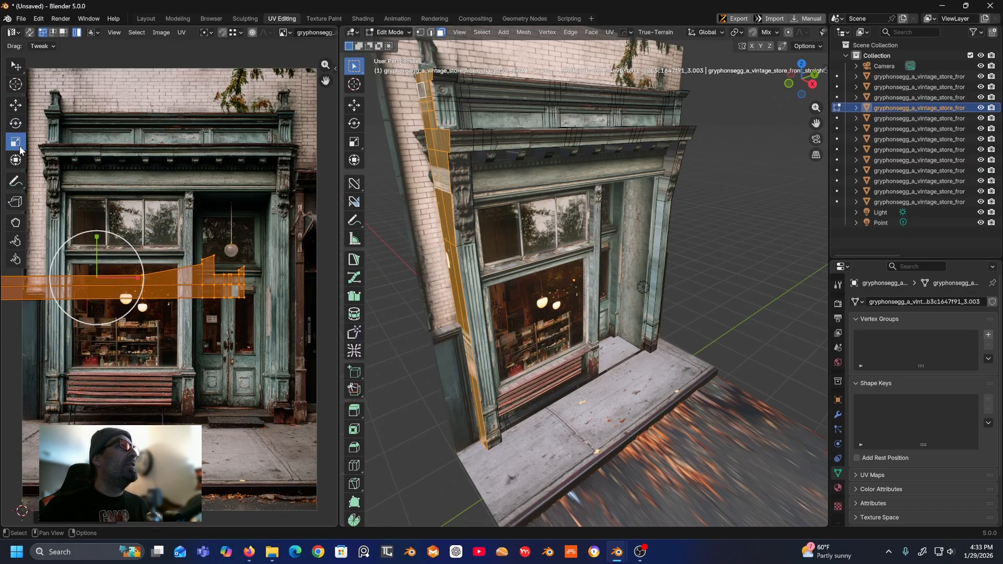
left_click_drag(120, 241, 100, 261)
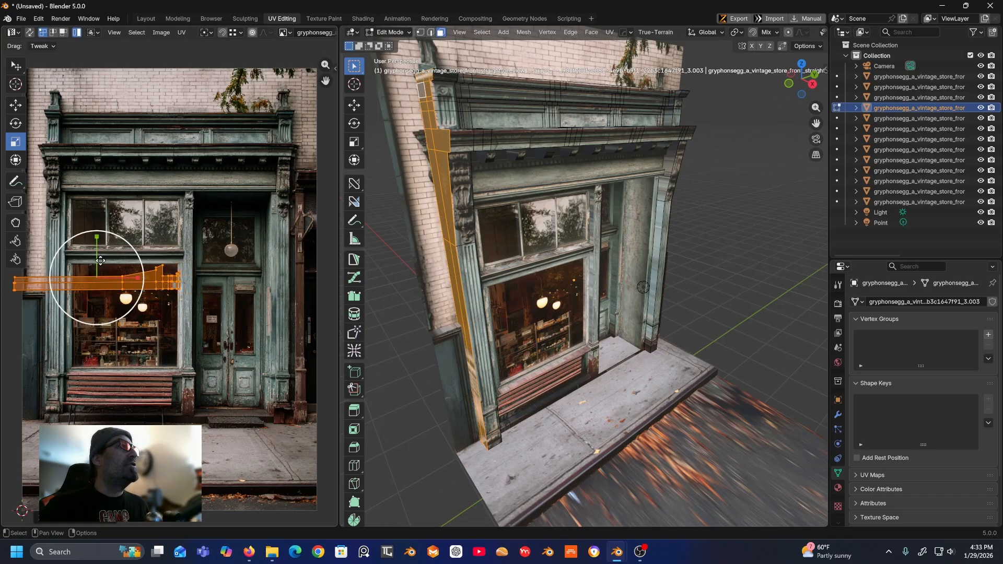
left_click(15, 104)
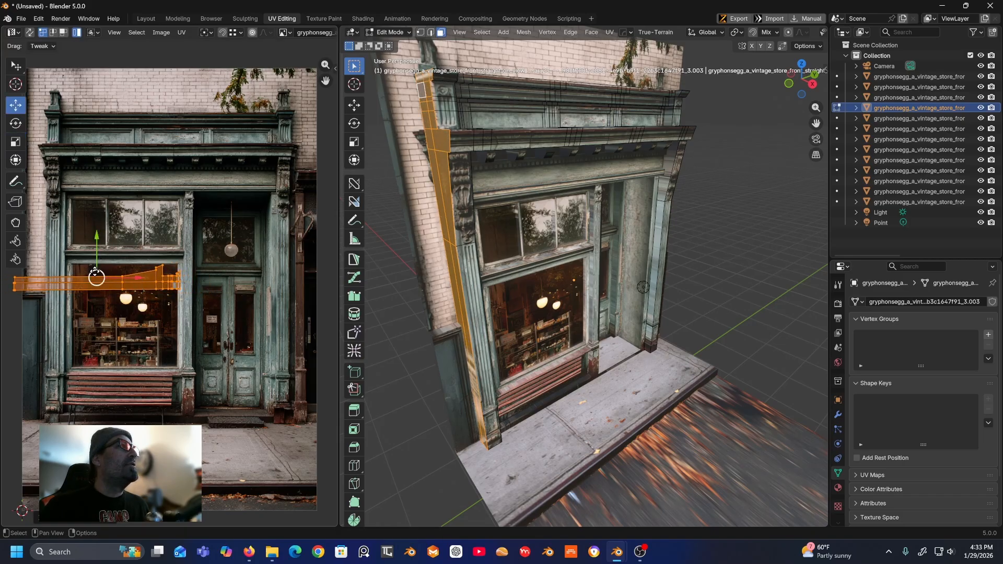
left_click_drag(96, 277, 150, 163)
- Rotate the side faces' UV island about 180° and reposition it over the plain green band above the windows
scroll(196, 169, "up", 2)
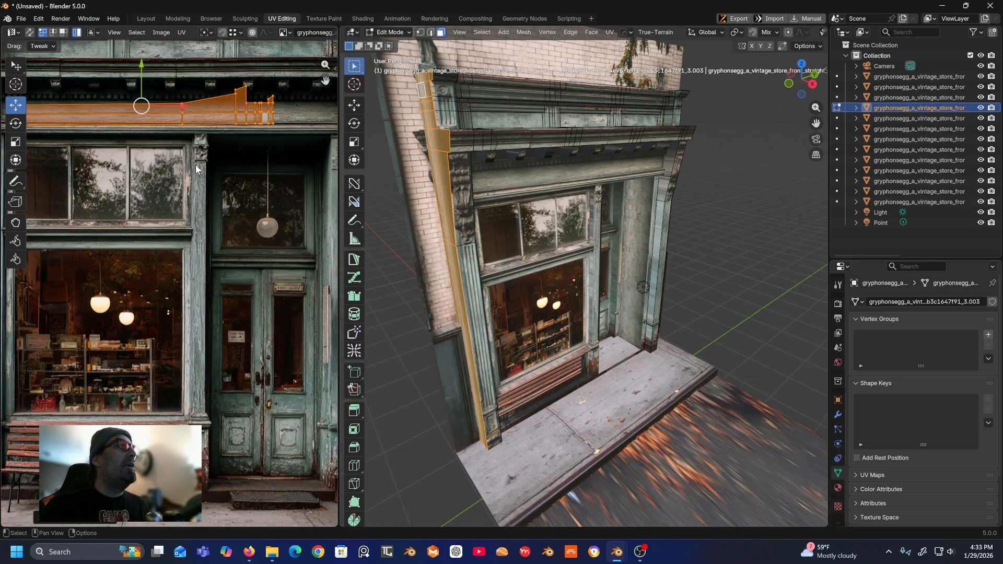
scroll(164, 138, "down", 1)
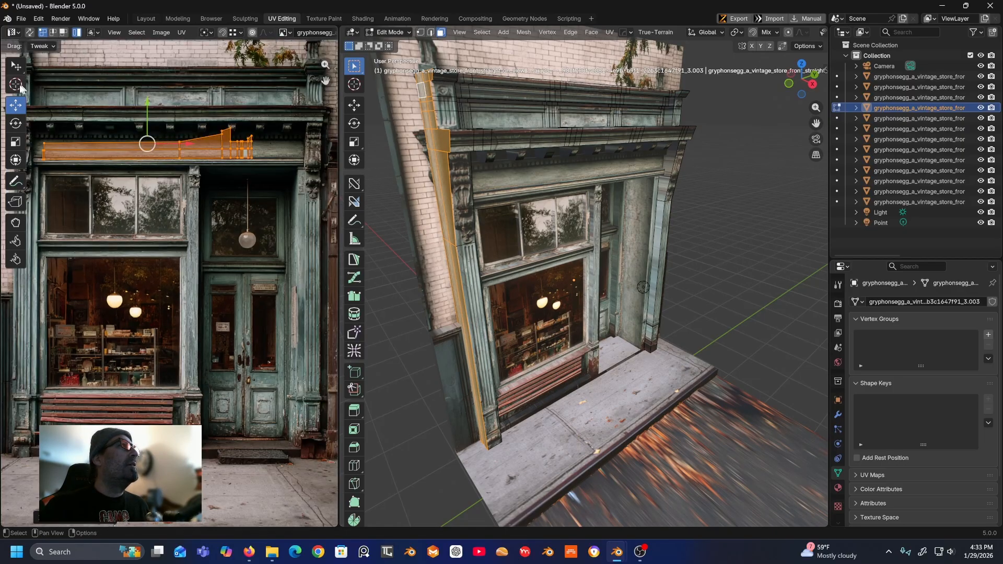
left_click(15, 123)
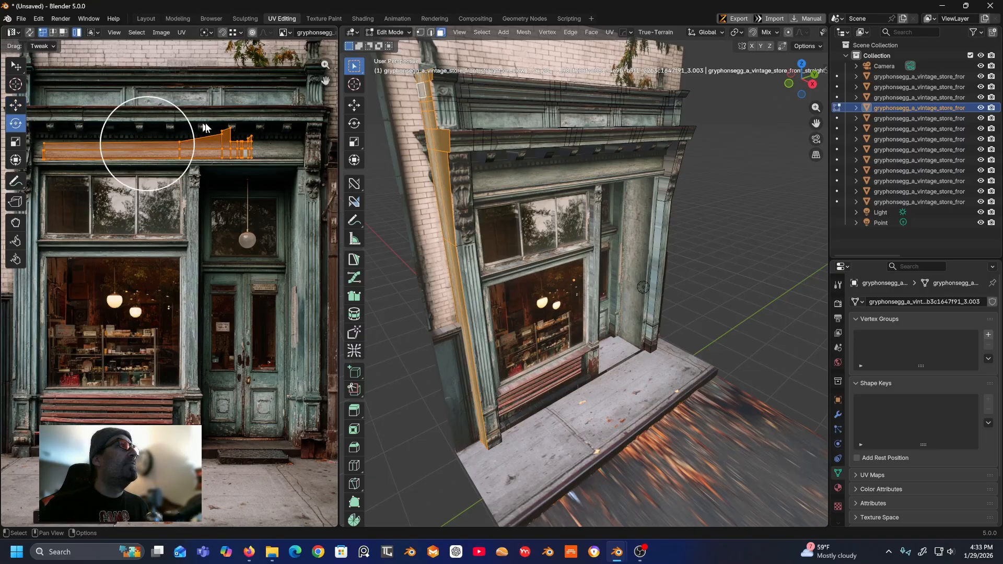
left_click_drag(172, 106, 98, 226)
left_click(15, 66)
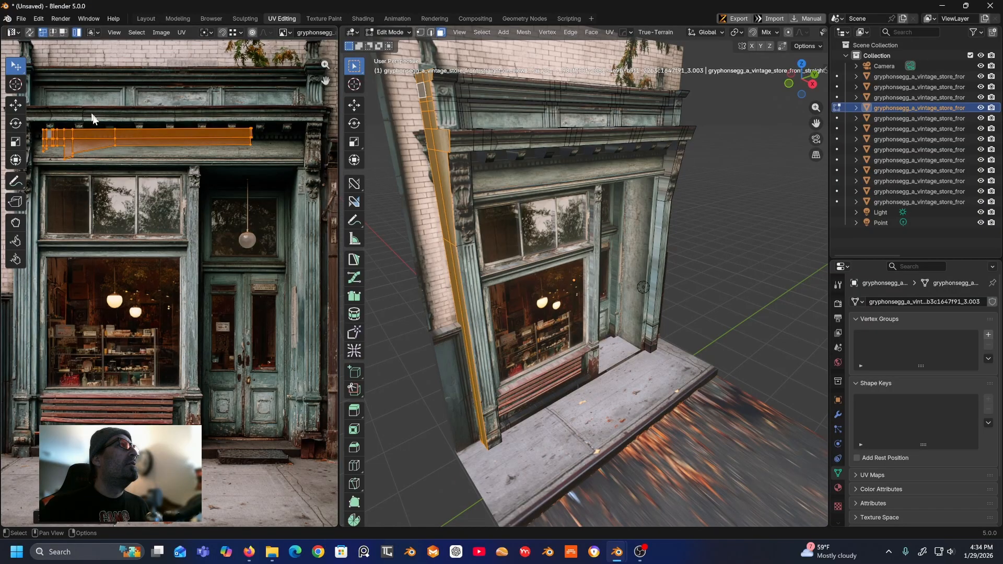
key("g")
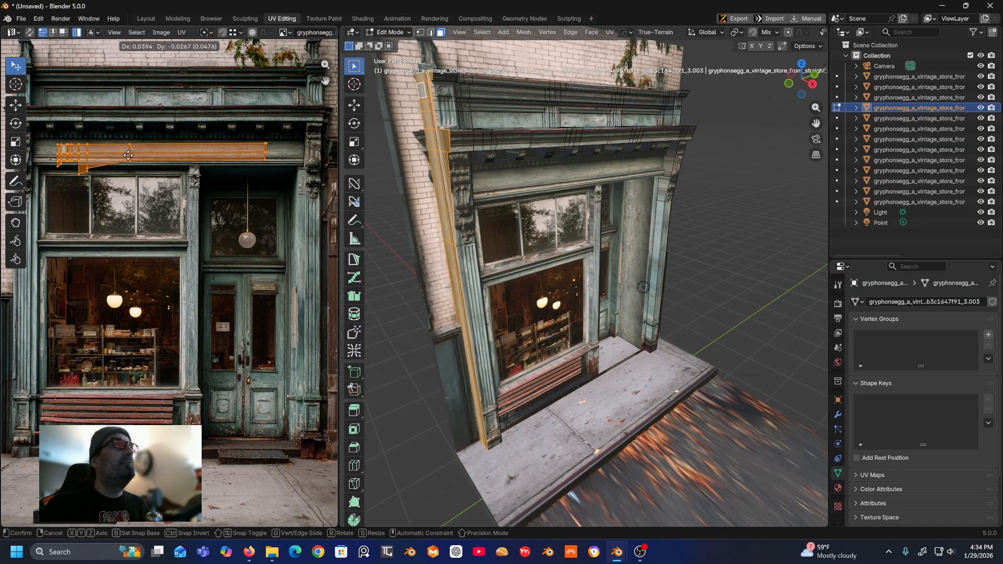
left_click(109, 150)
- Scale the side faces' UV island down vertically to fit within the green band, and clear the mesh selection
scroll(109, 150, "up", 1)
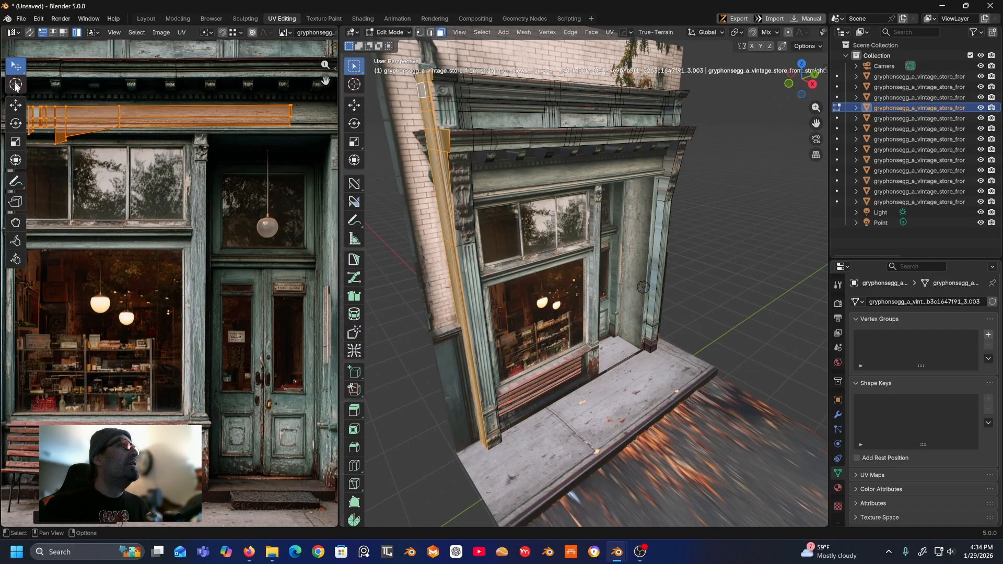
left_click(16, 141)
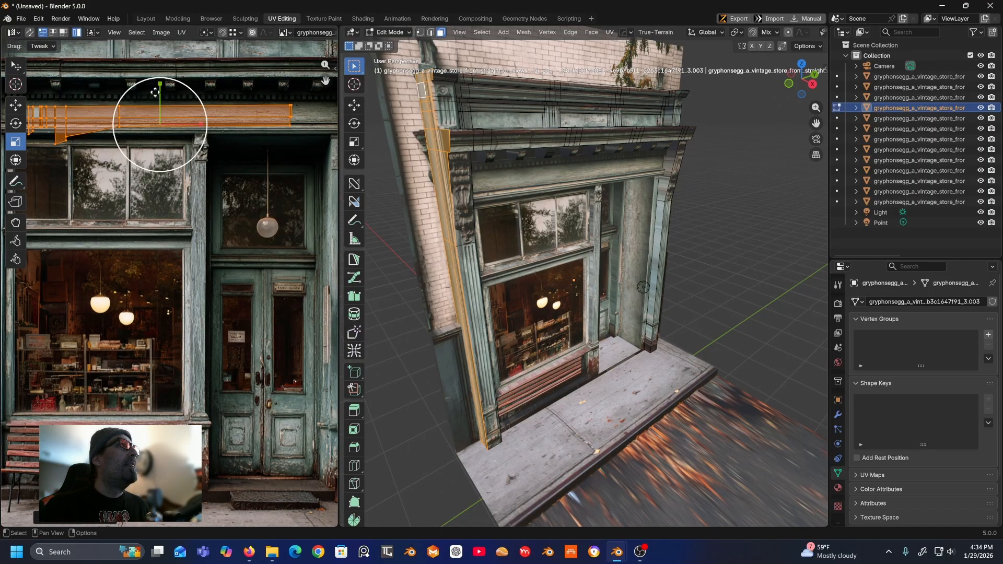
mouse_move(160, 86)
left_mouse_down()
mouse_move(154, 115)
mouse_move(159, 103)
left_mouse_up()
left_click(16, 66)
left_click(716, 168)
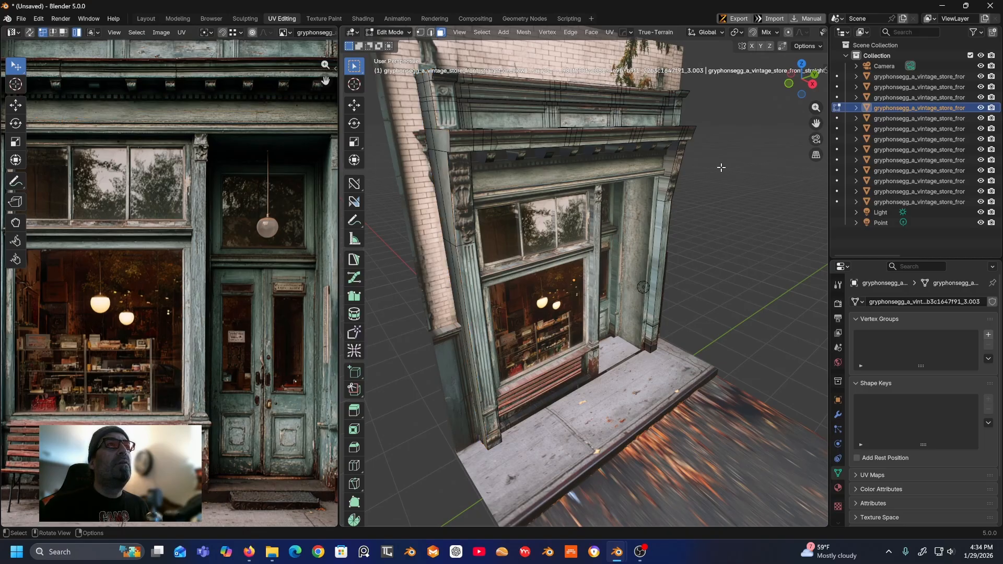
- Select the stretched top faces of the upper cornice from the left end cap to past the middle
middle_click_drag(717, 166, 740, 193)
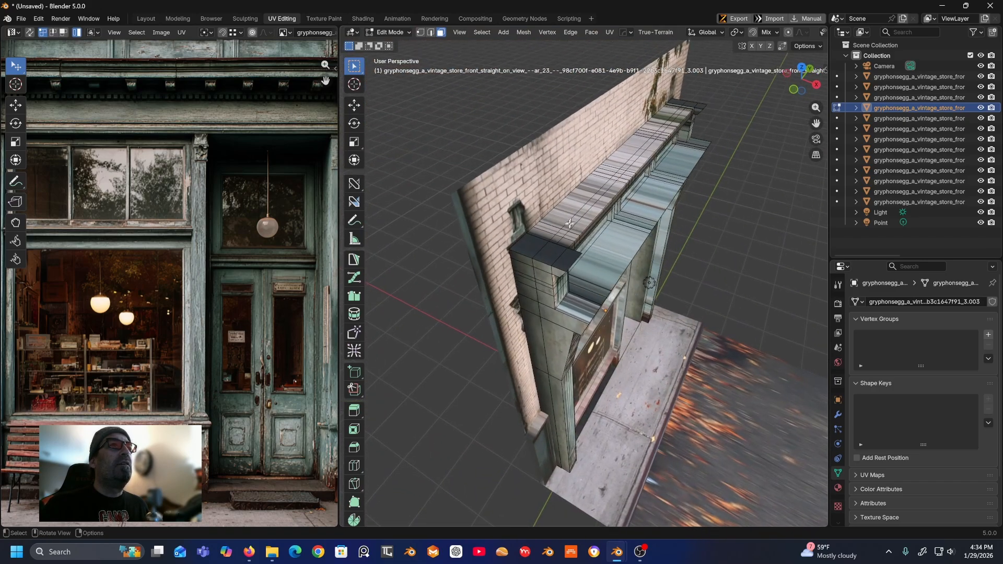
left_click(532, 248)
left_click(558, 251, "shift")
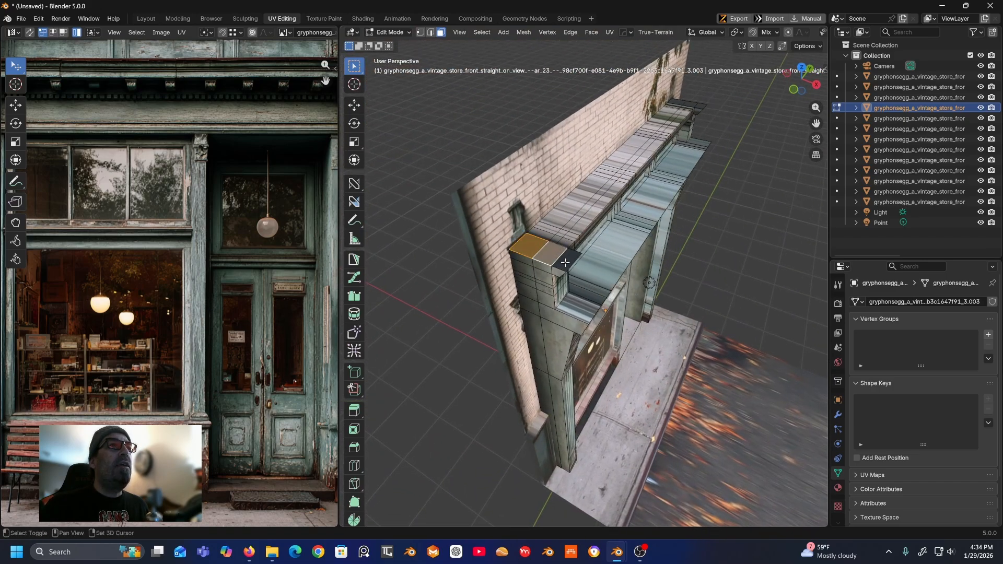
left_click(566, 261, "shift")
left_click(580, 217, "shift")
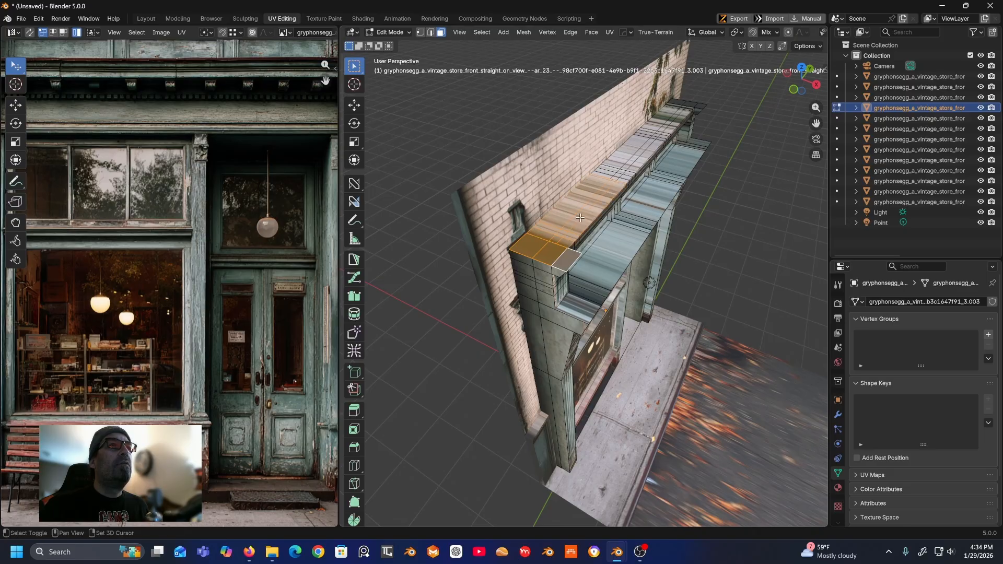
left_click(627, 177, "shift")
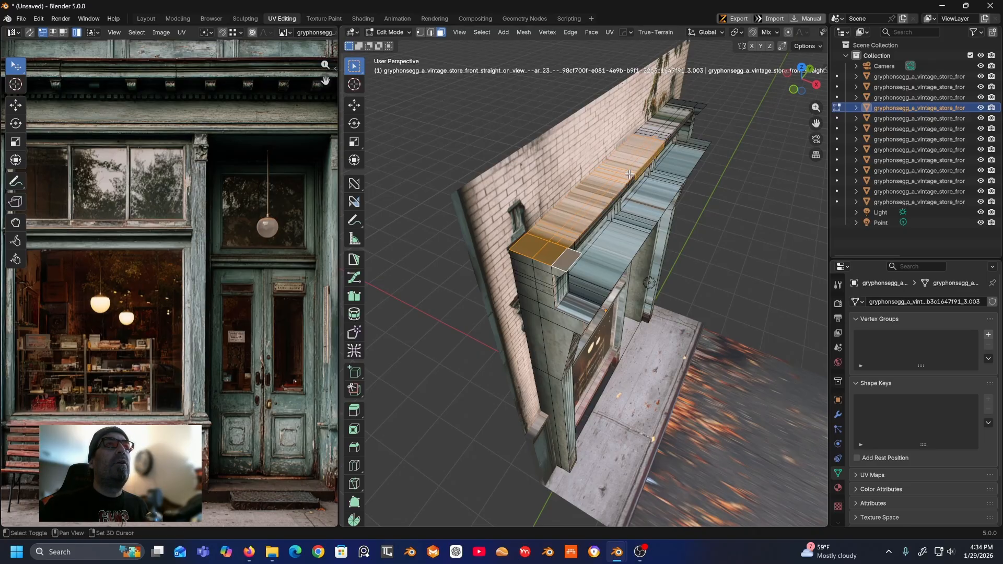
- Add the remaining top faces of the upper cornice to the selection, through to the right end cap
middle_click_drag(652, 168, 625, 148)
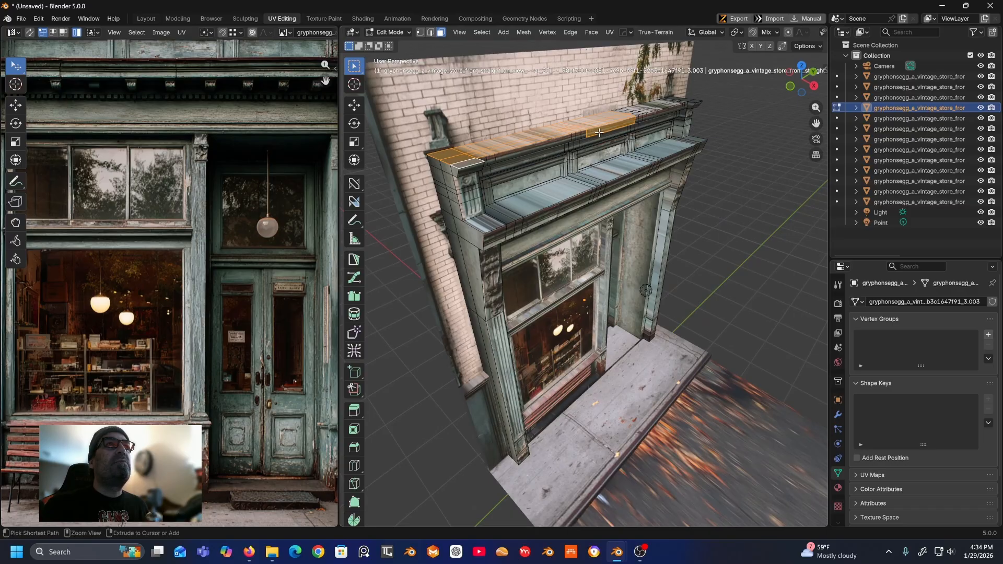
middle_click_drag(620, 114, 613, 129)
key("b")
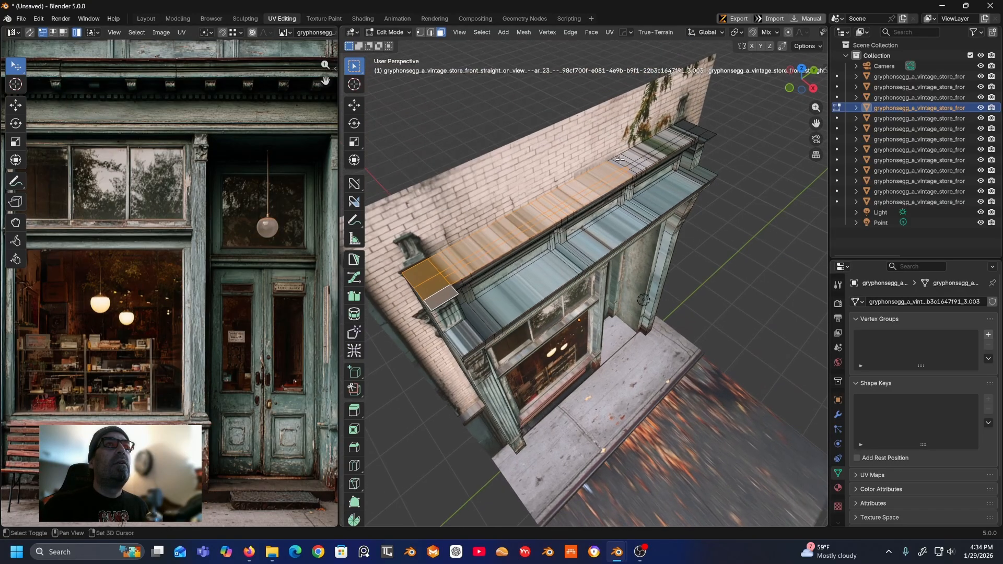
left_click_drag(639, 166, 648, 162)
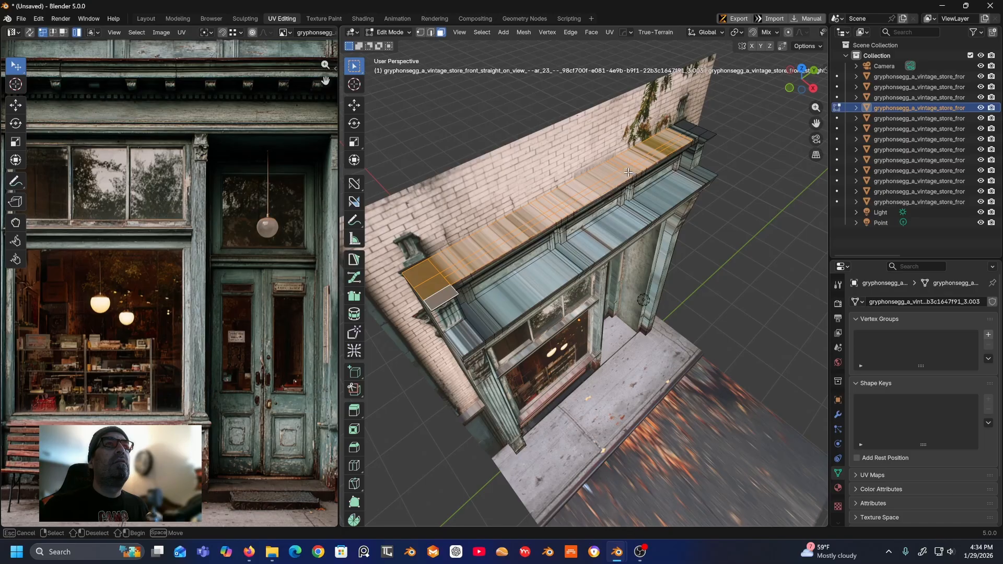
left_click_drag(678, 131, 694, 139)
- Unwrap the selected upper cornice top faces with Cube Projection
middle_click_drag(693, 139, 601, 143)
key("ctrl+f")
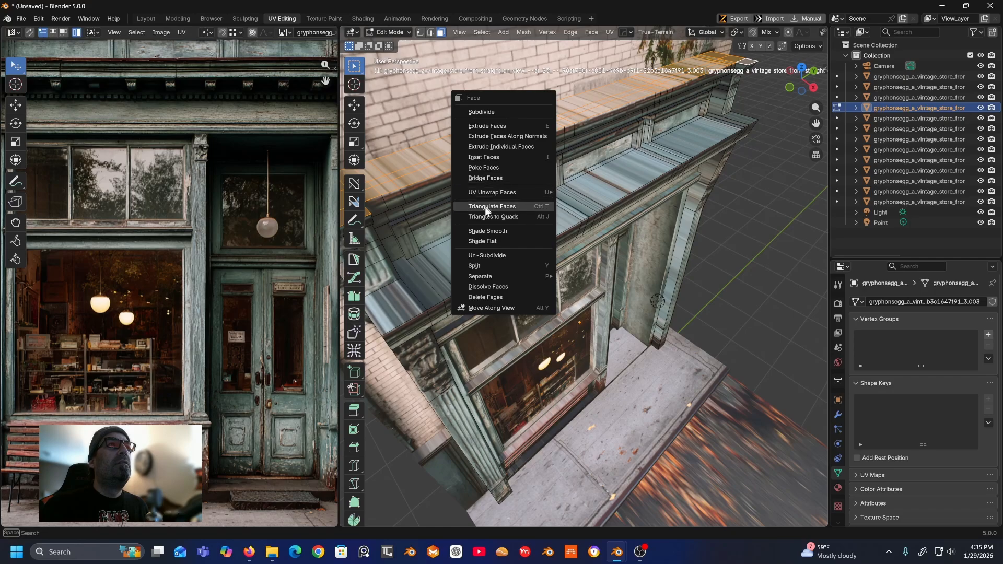
left_click(610, 35)
left_click(610, 32)
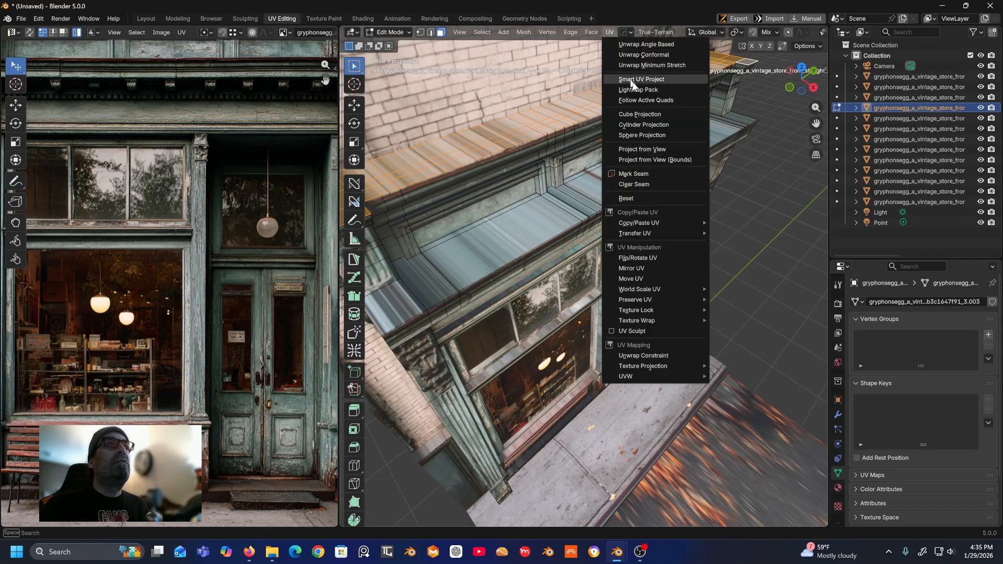
left_click(634, 114)
- Move the upper cornice top faces' whole UV island up onto the green parapet in the source photo
scroll(223, 327, "down", 2)
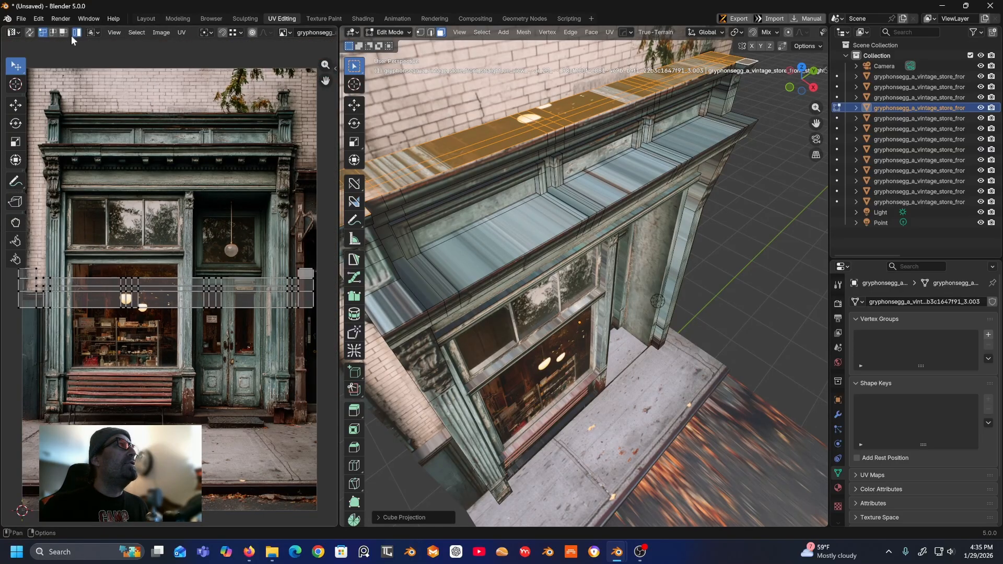
left_click(15, 141)
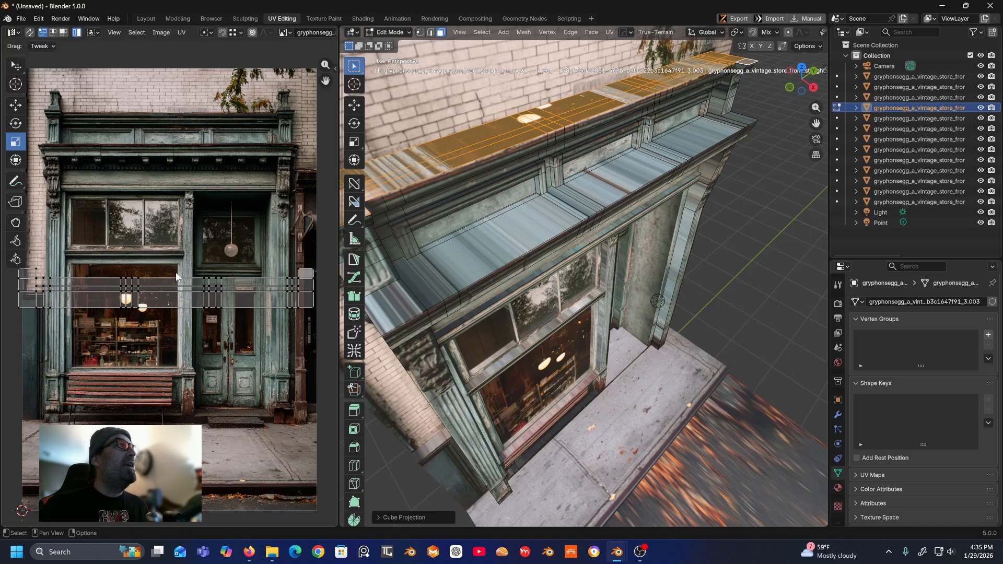
key("a")
key("g")
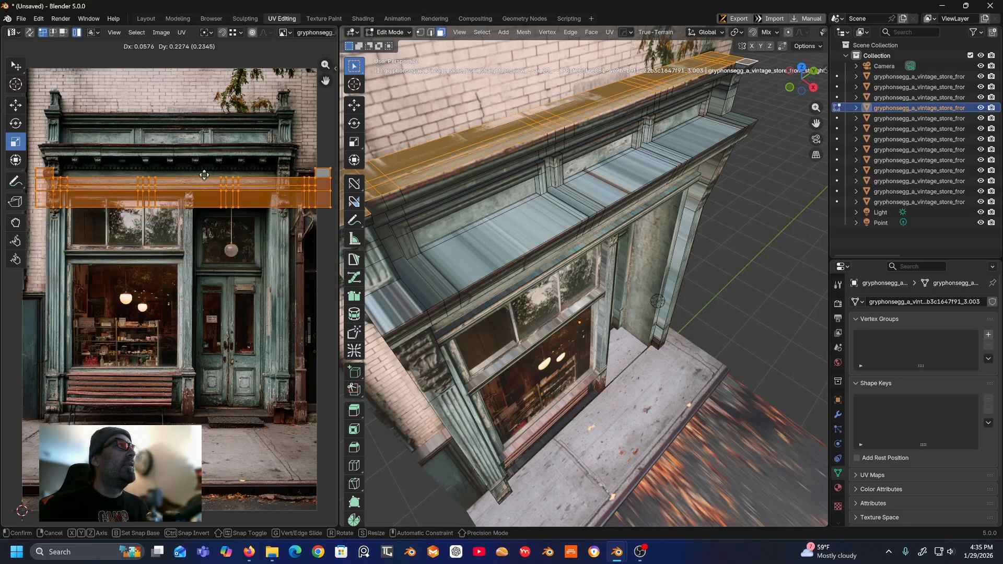
left_click(214, 132)
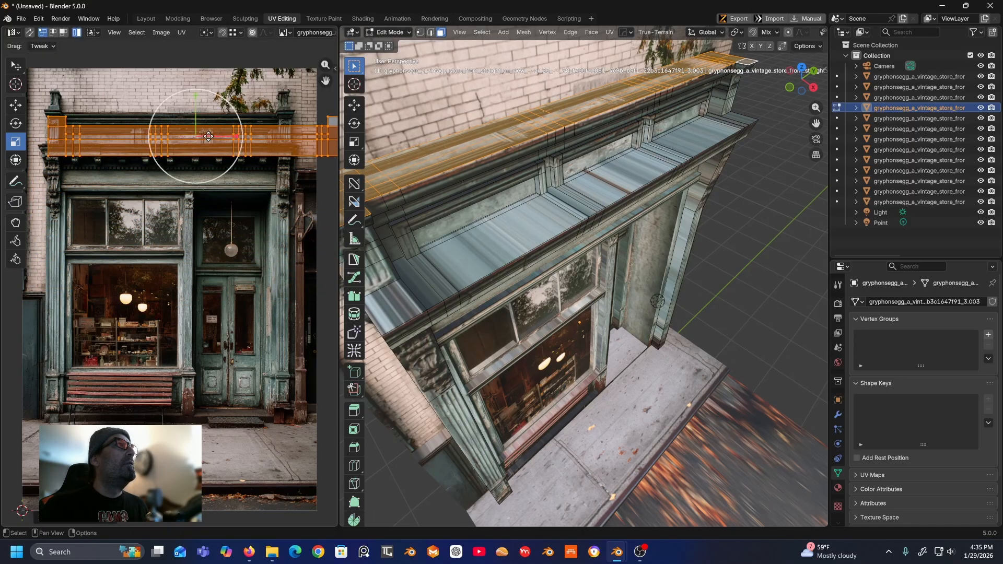
- Resize the cornice-top UV island to the parapet band's height and shift it horizontally within the band's green panels
key("s")
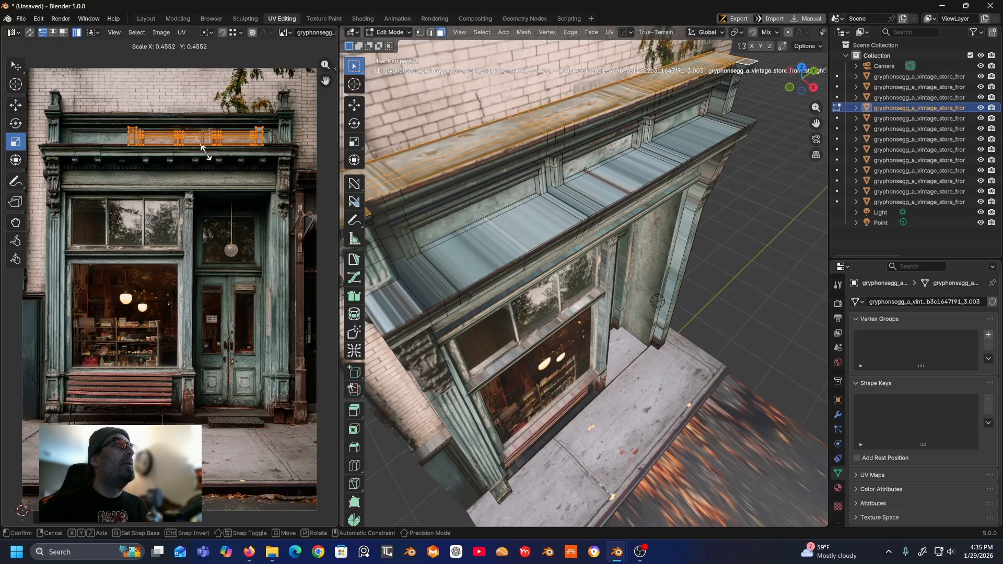
left_click(205, 153)
scroll(184, 131, "up", 1)
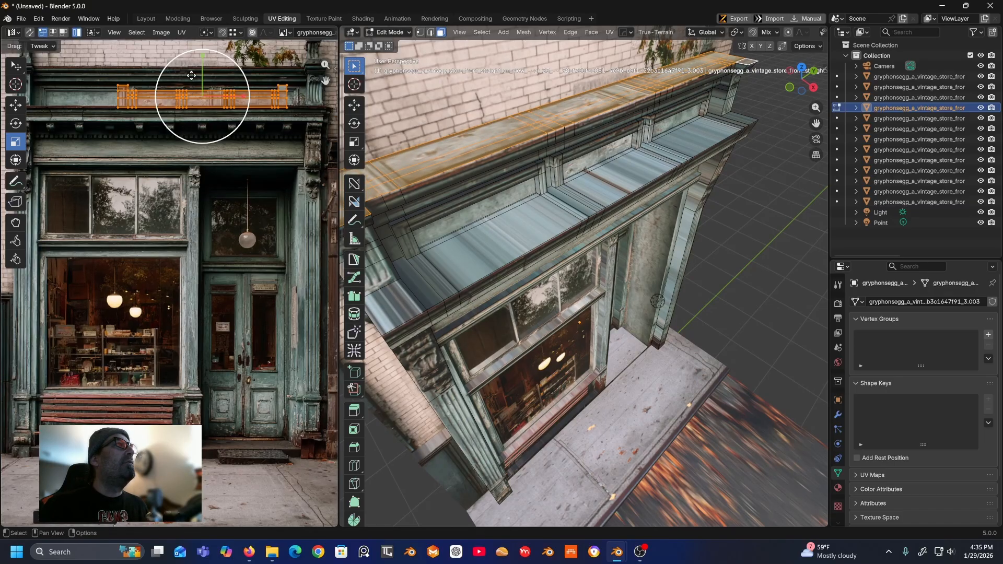
left_click_drag(240, 123, 267, 132)
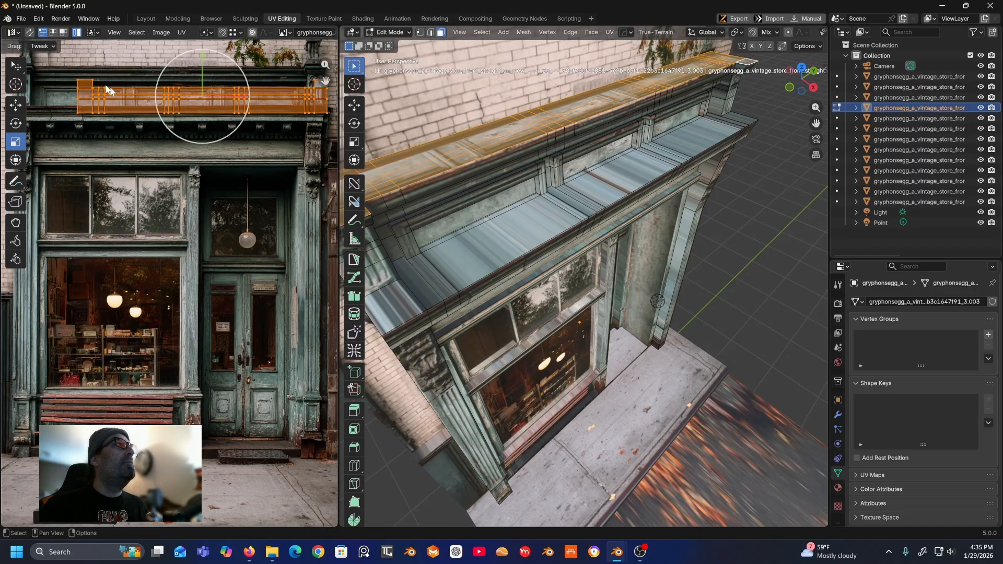
left_click(21, 72)
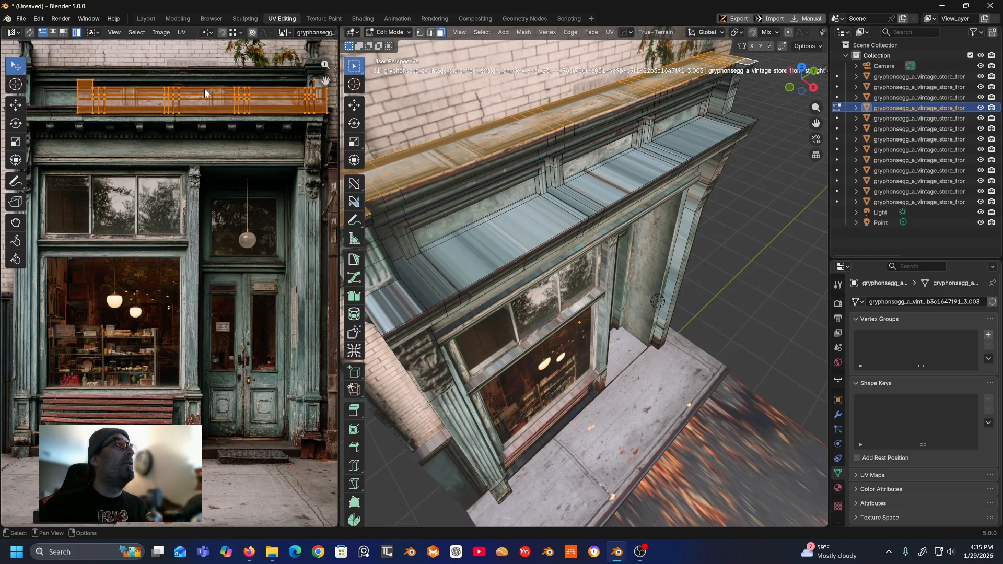
left_click_drag(202, 89, 165, 85)
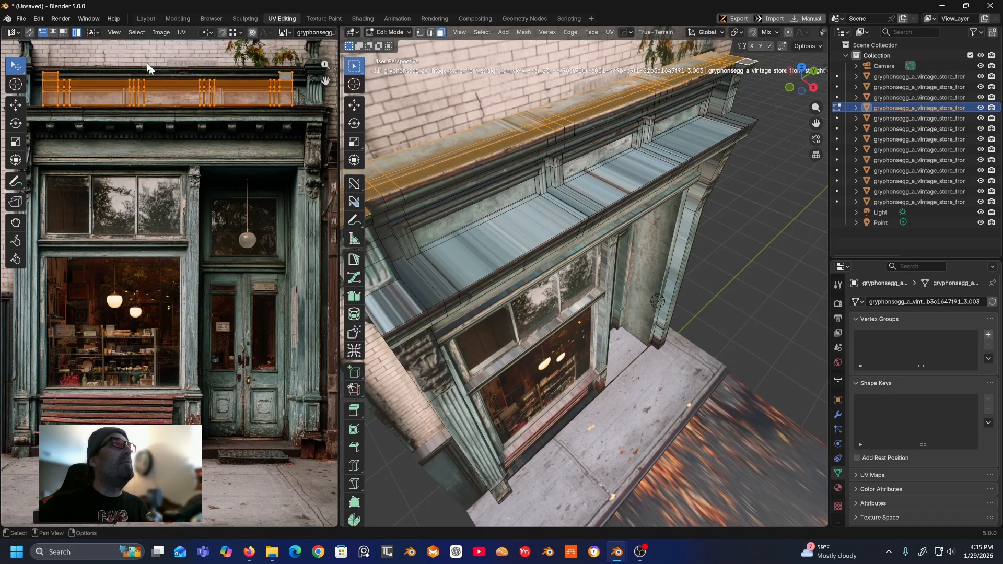
- Rotate the cornice-top UV island by half a turn and reposition it over the parapet's green panels
left_click(16, 123)
key("g")
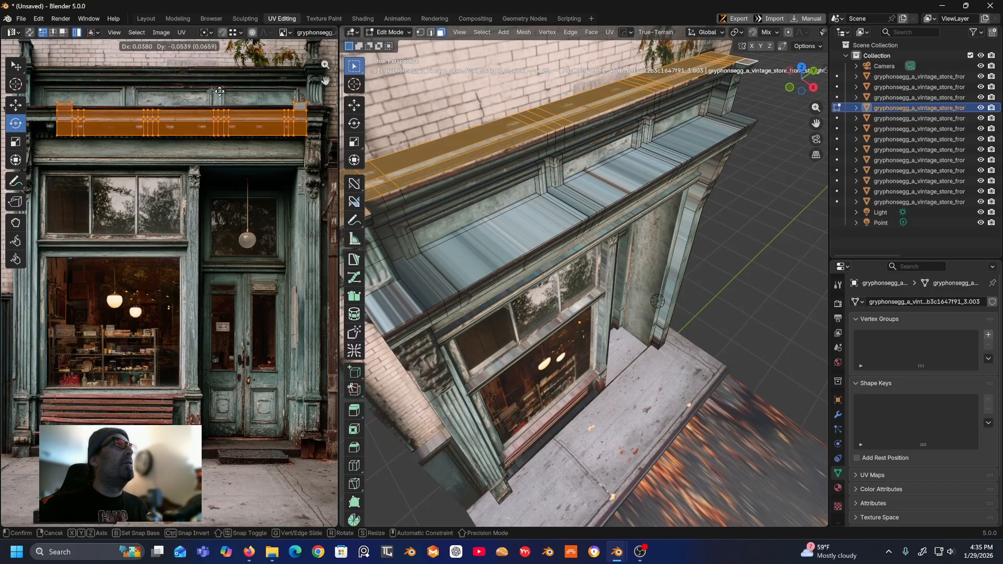
left_click(208, 74)
left_click_drag(206, 77, 171, 96)
left_click(15, 106)
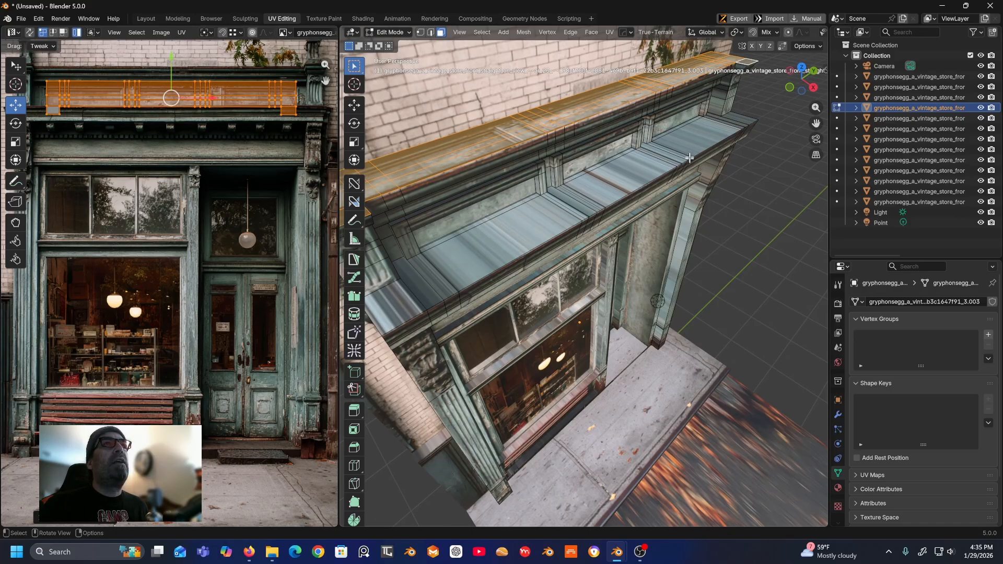
- Clear the mesh selection and select the lower cornice ledge's left end, right end cap and adjoining right-hand top faces
left_click(730, 200)
scroll(726, 199, "down", 5)
middle_click_drag(723, 197, 645, 223)
scroll(659, 216, "up", 4)
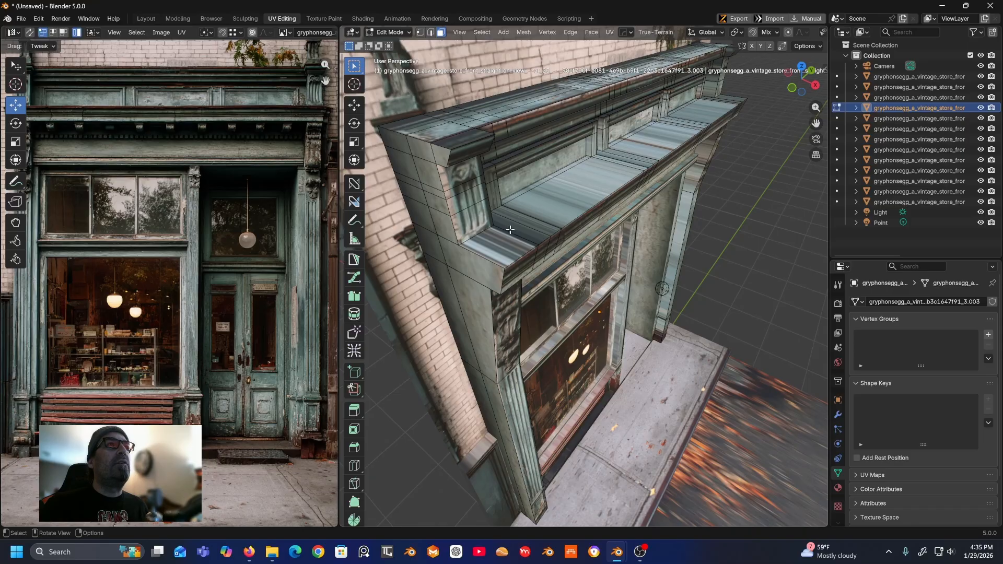
left_click(493, 239)
middle_click_drag(525, 222, 492, 234)
left_click(734, 142, "shift")
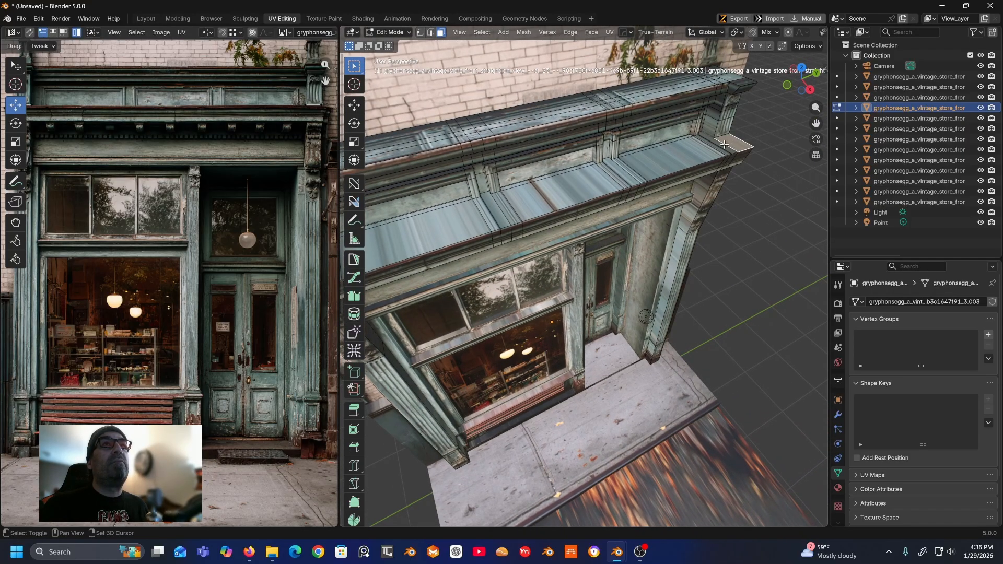
left_click(715, 145, "shift")
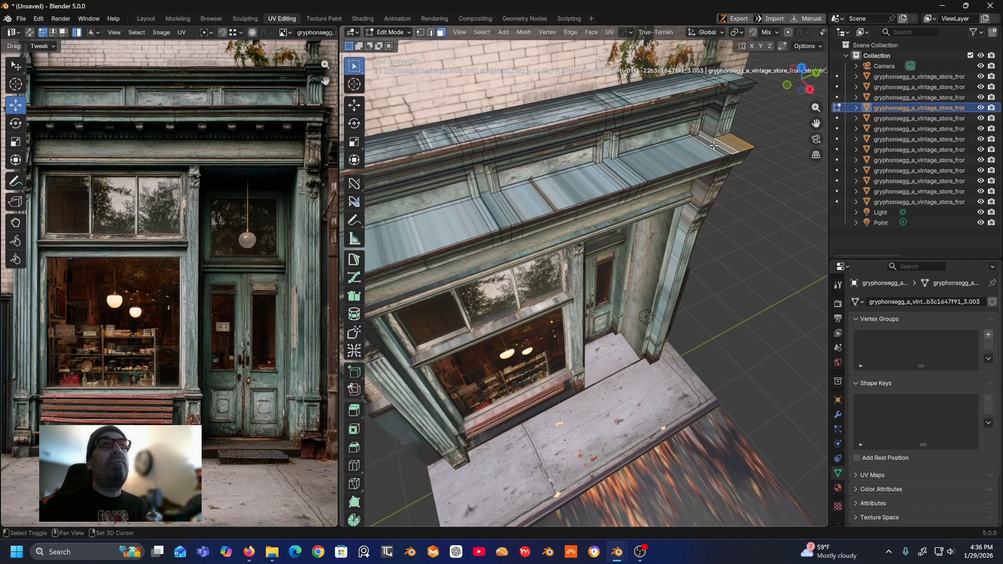
left_click(682, 150, "shift")
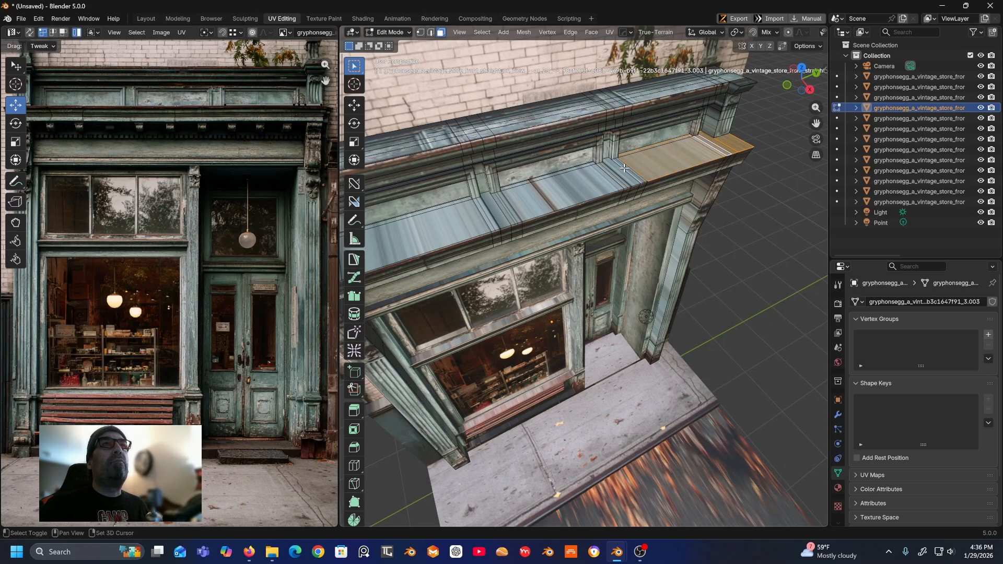
- Add the remaining top faces of the lower cornice ledge to the selection, including the narrow strips near the left end
left_click(606, 171, "shift")
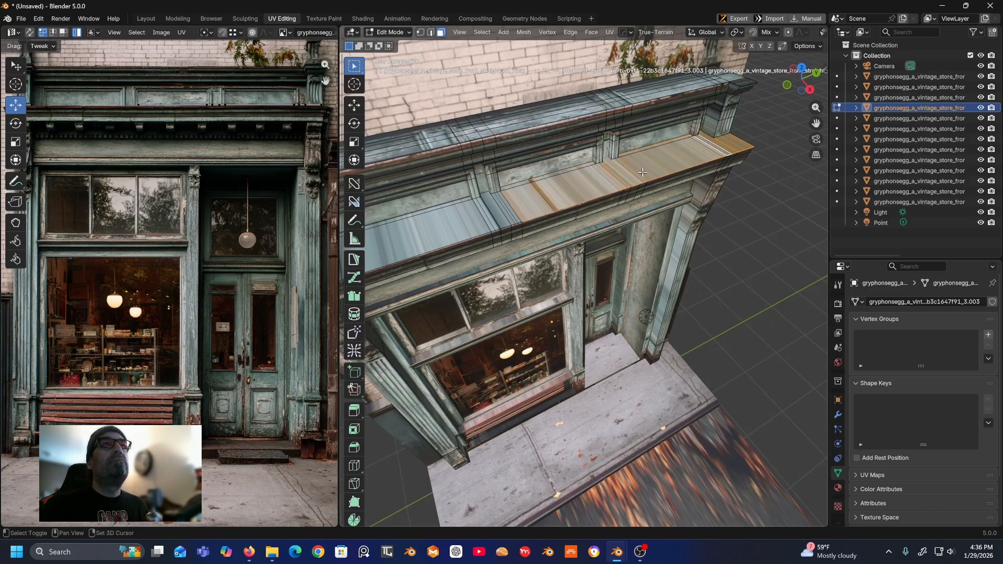
left_click(569, 169, "shift")
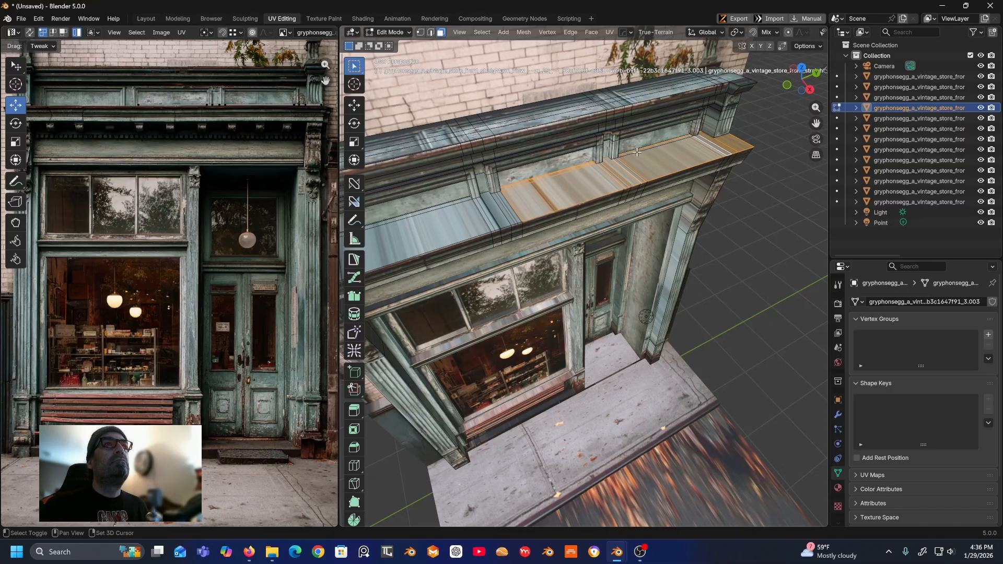
key("b")
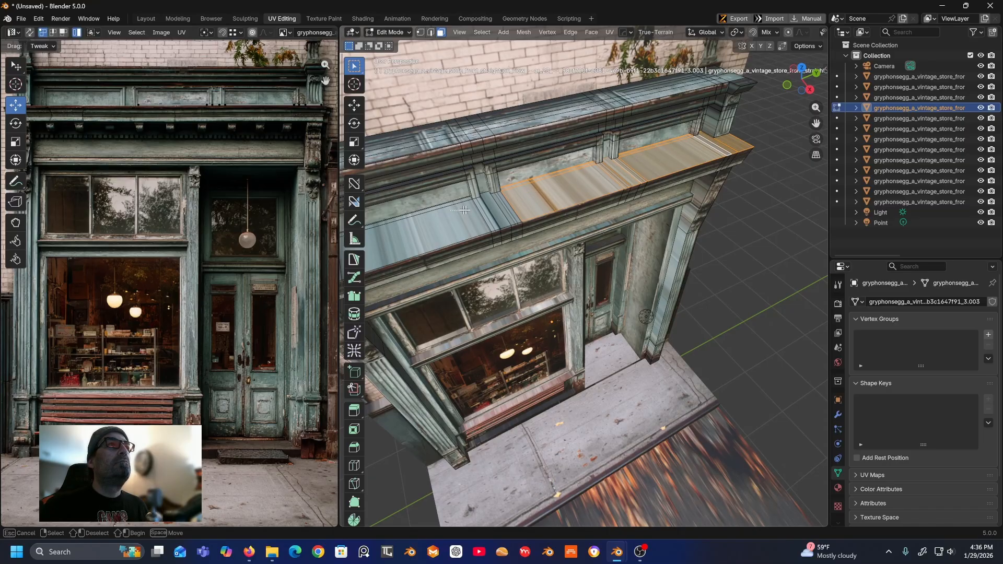
left_click_drag(518, 211, 445, 218)
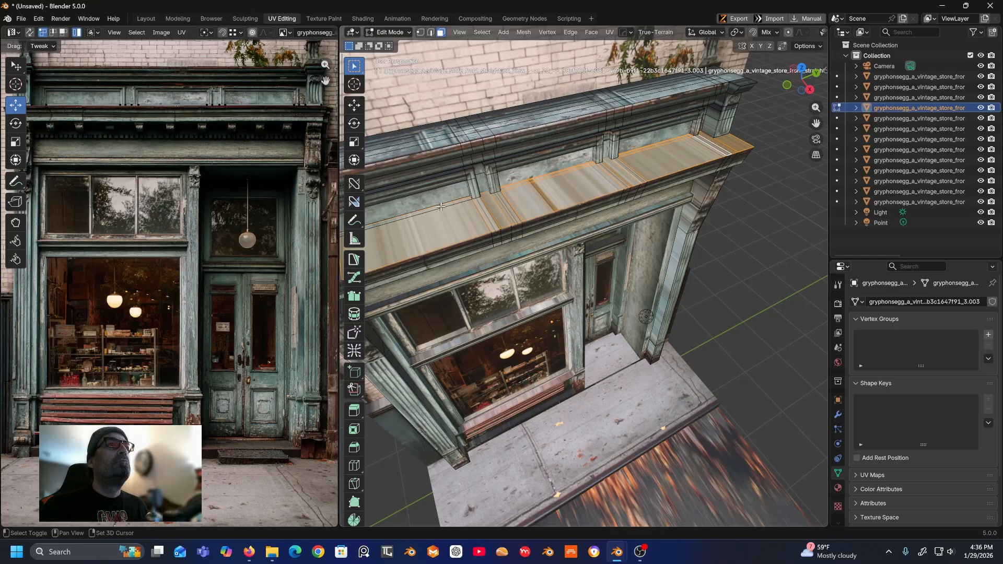
left_click(445, 211, "shift")
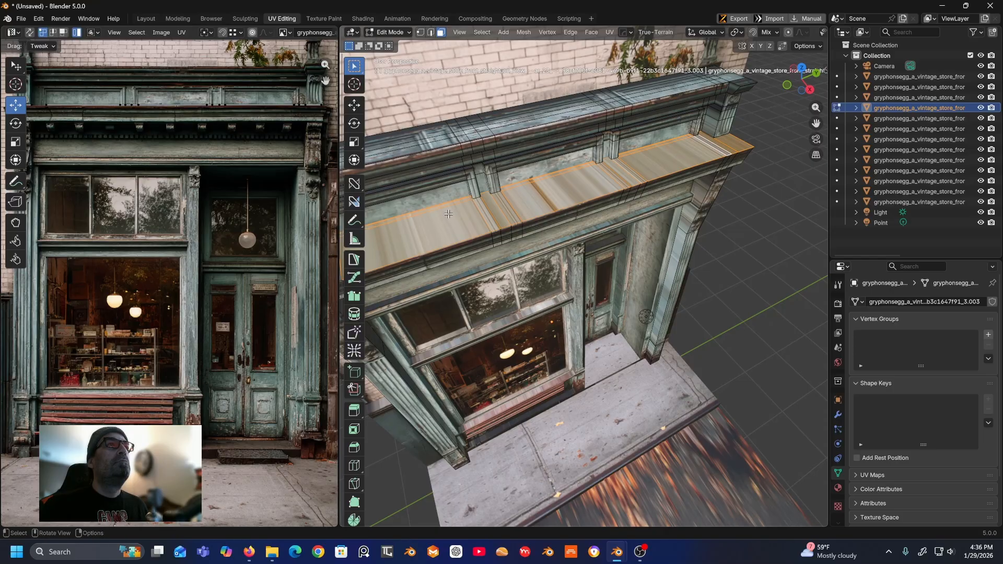
middle_click_drag(450, 216, 500, 214)
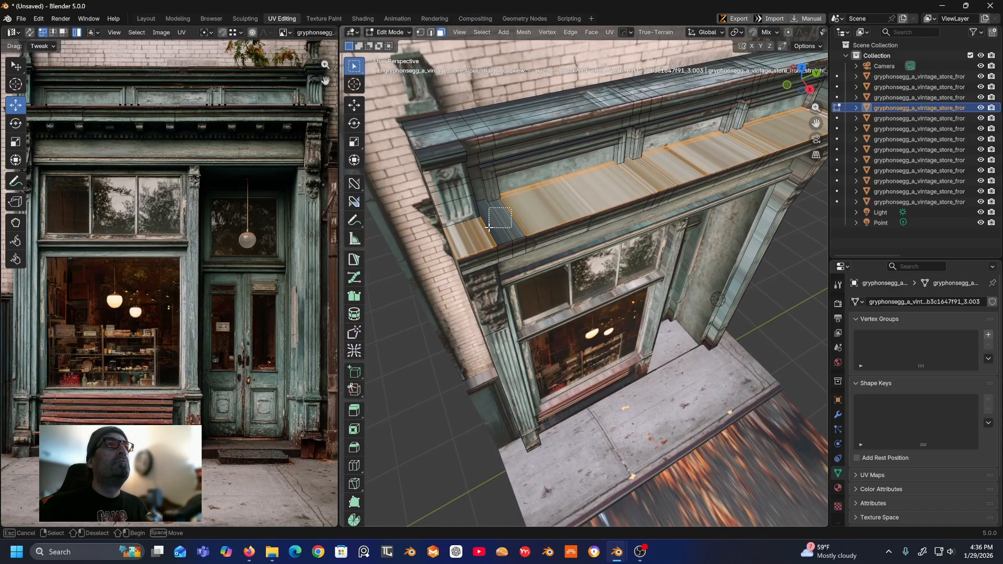
left_click(499, 214, "shift")
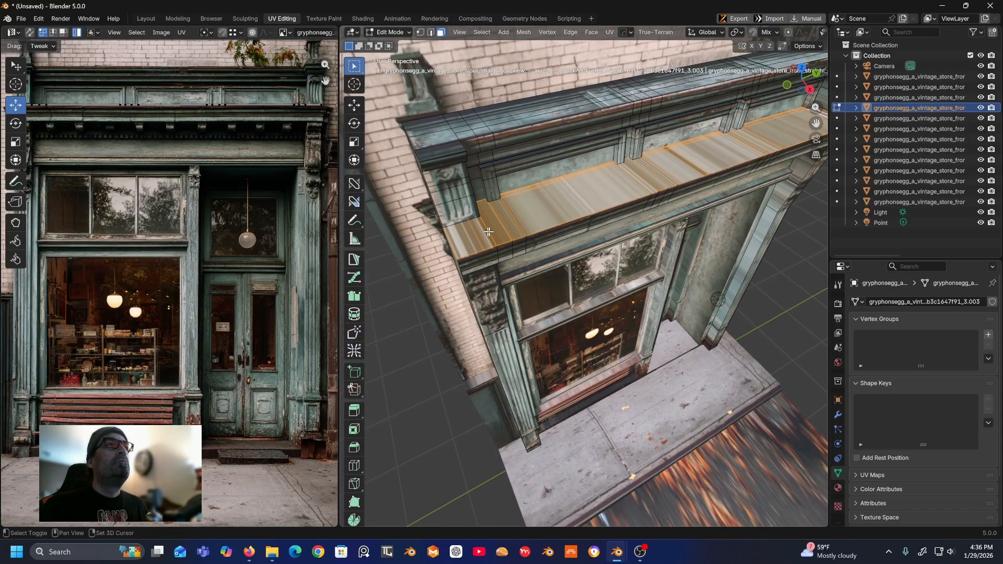
- Unwrap the lower ledge's top faces with Cube Projection and move their UV island up to the band above the windows
left_click(610, 33)
left_click(635, 119)
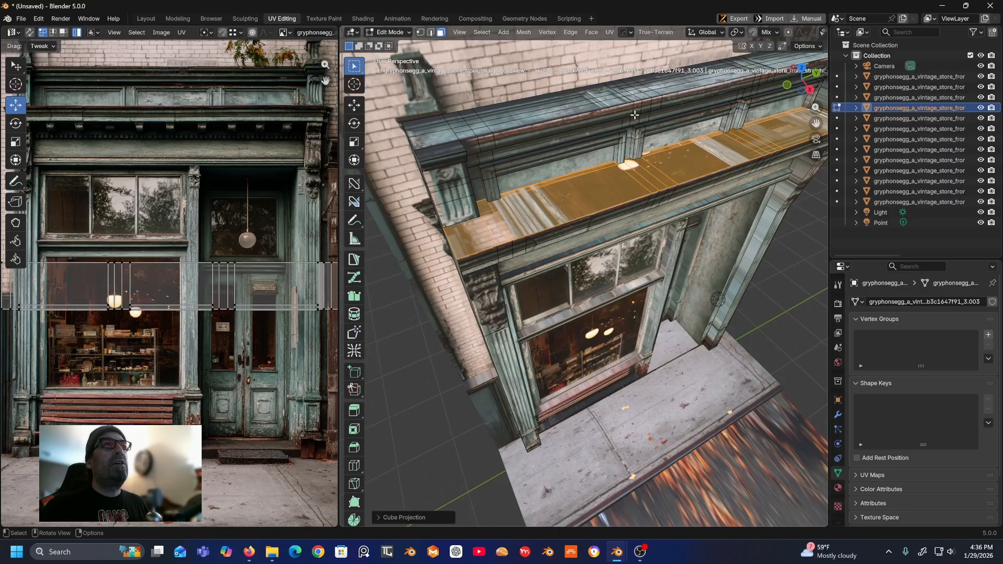
key("Home")
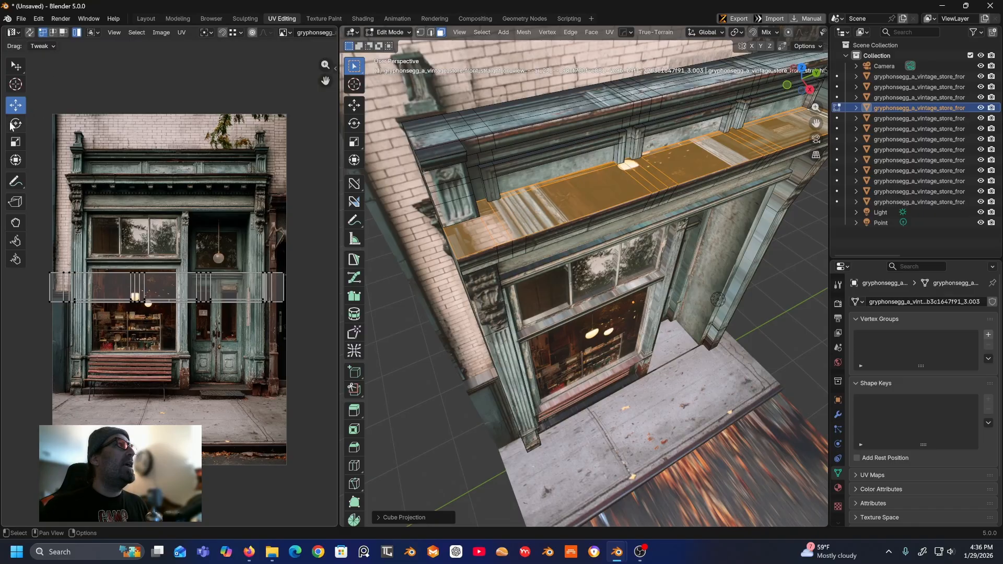
left_click_drag(146, 291, 156, 205)
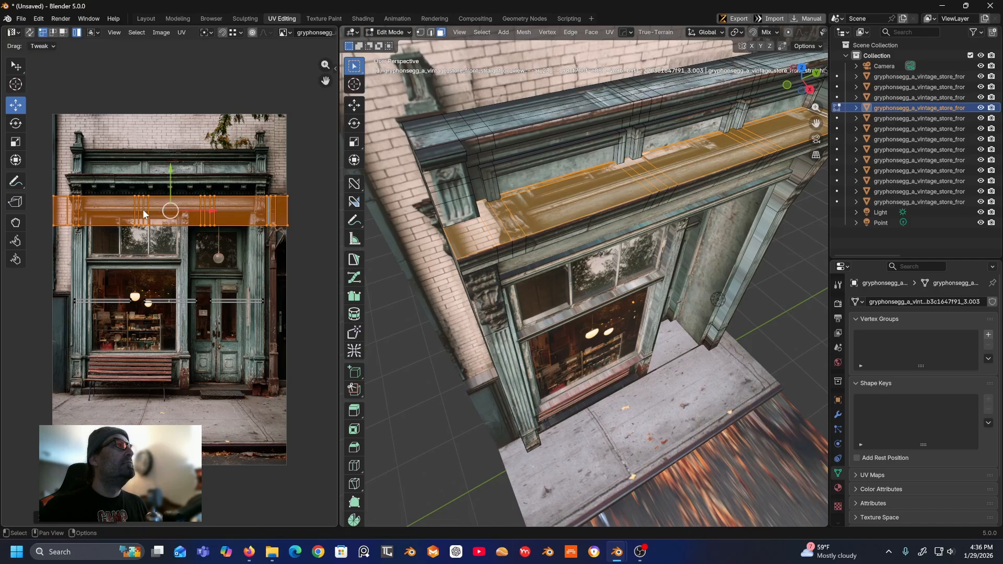
- Rotate the lower ledge's UV island upright and place it over the left pilaster in the source photo
left_click(15, 123)
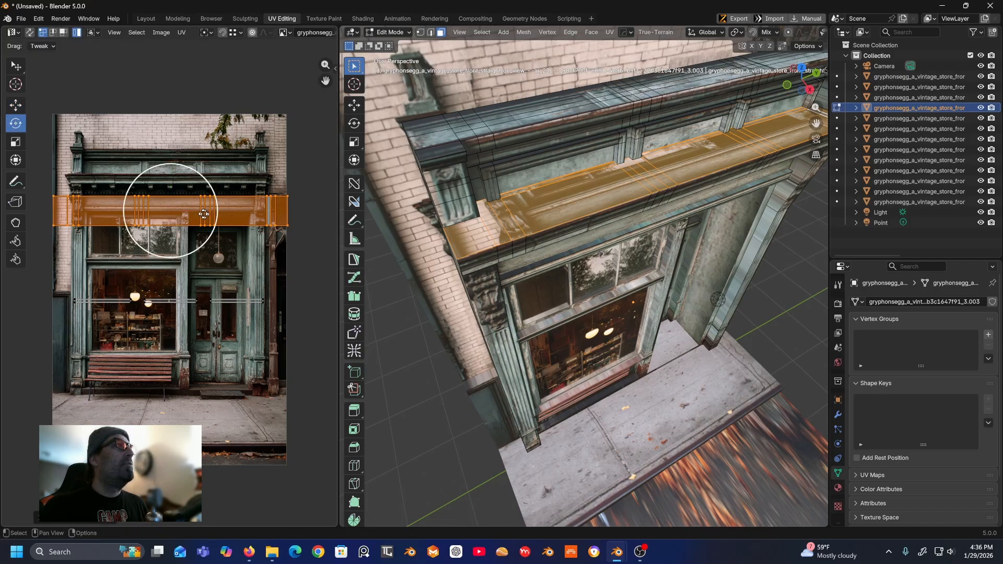
left_click_drag(207, 187, 84, 272)
left_click(14, 108)
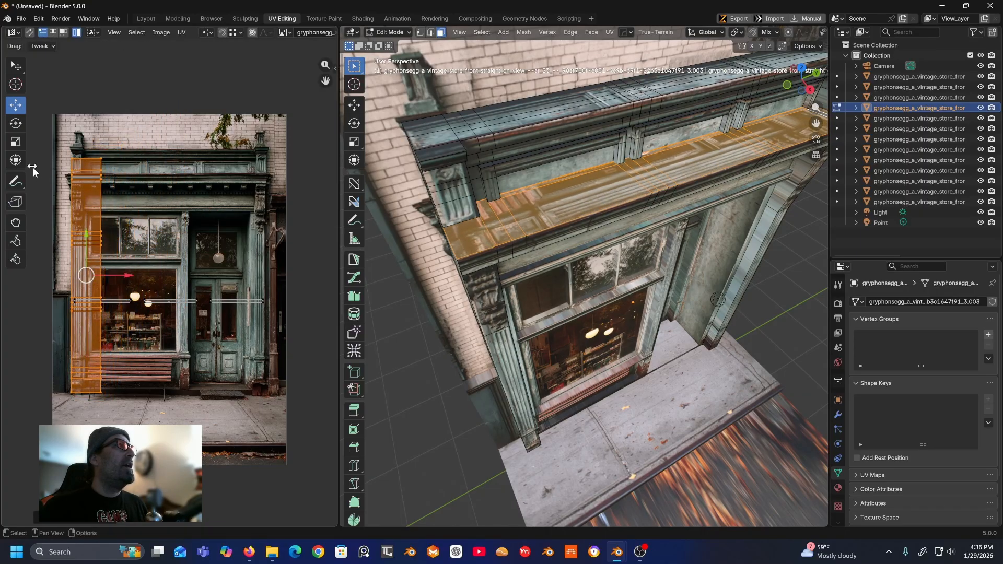
- Scale the upright UV island narrower and shorter to fit within the left pilaster
left_click(15, 142)
scroll(63, 202, "up", 2)
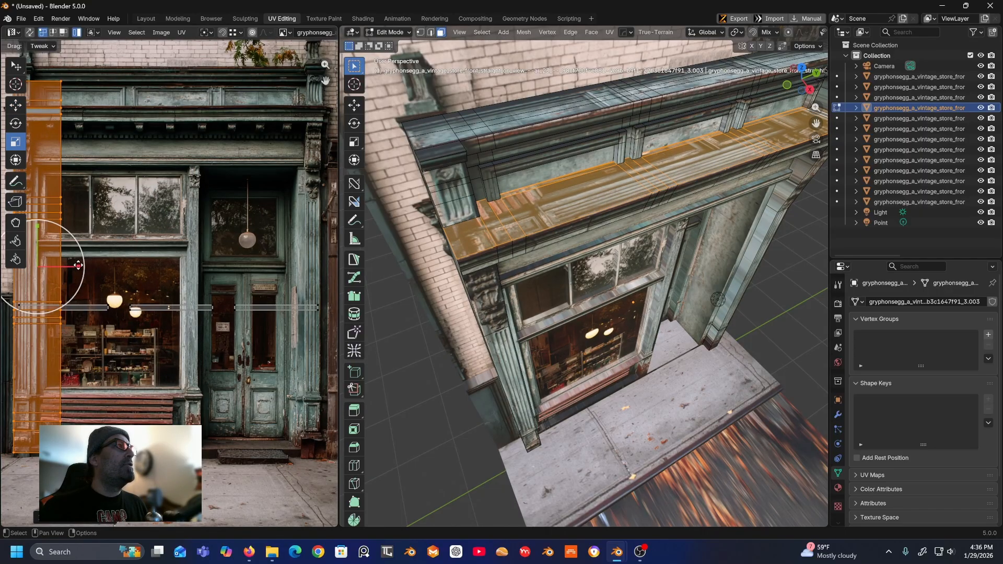
left_click_drag(78, 266, 57, 267)
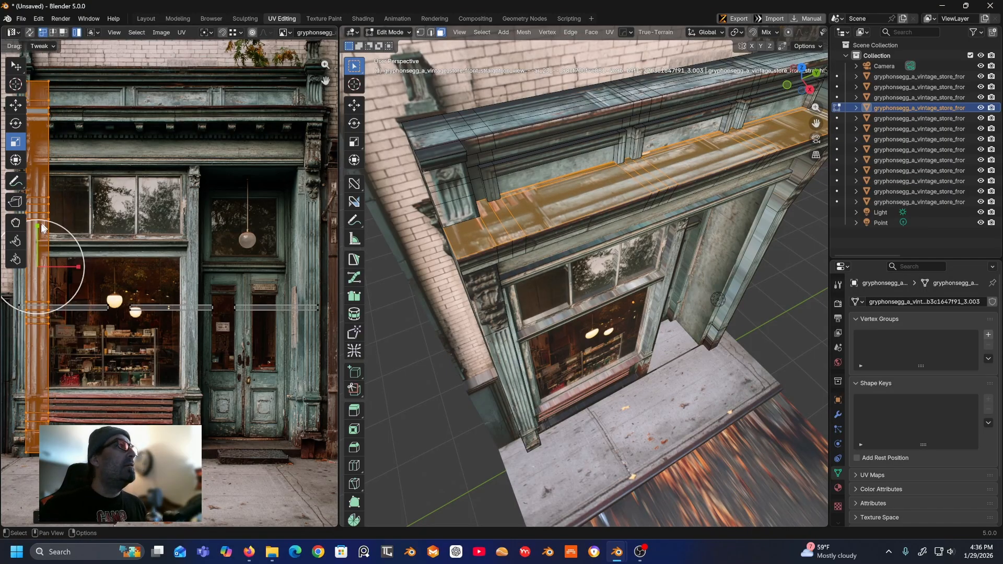
left_click_drag(35, 229, 35, 236)
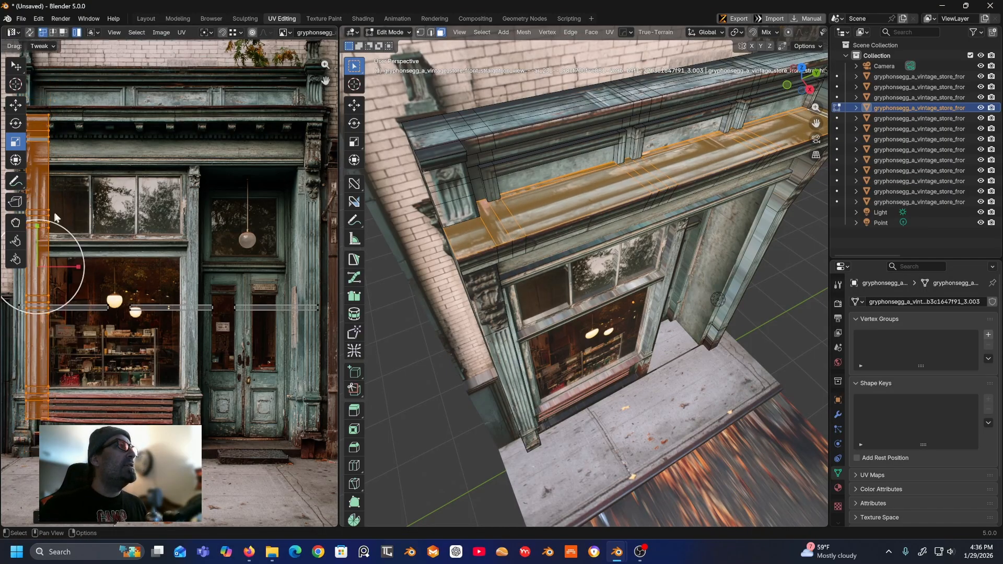
- Hide the viewport overlays to check the ledge texture, and undo the UV island's scaling
middle_click_drag(74, 200, 176, 178)
left_click(19, 106)
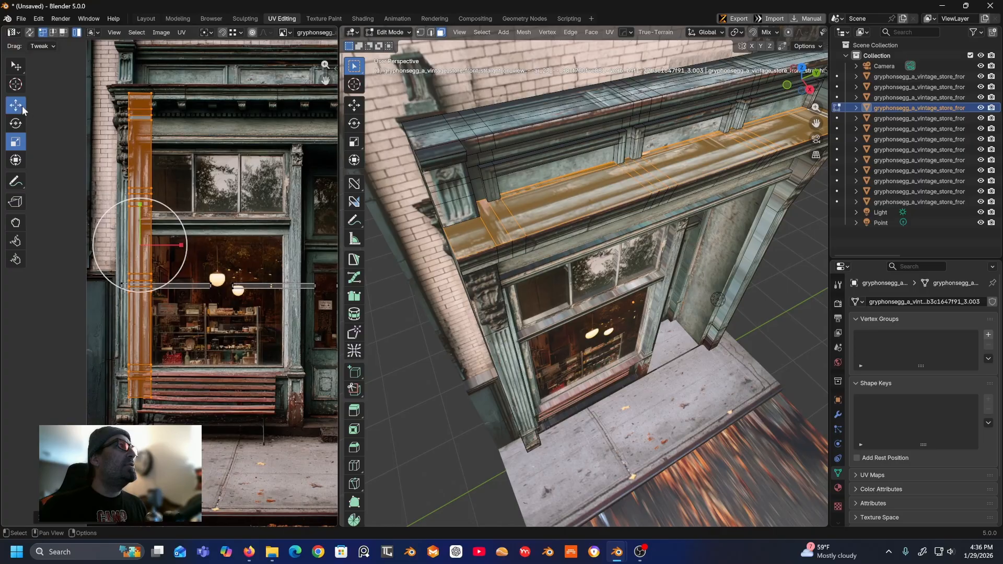
left_click_drag(142, 245, 126, 279)
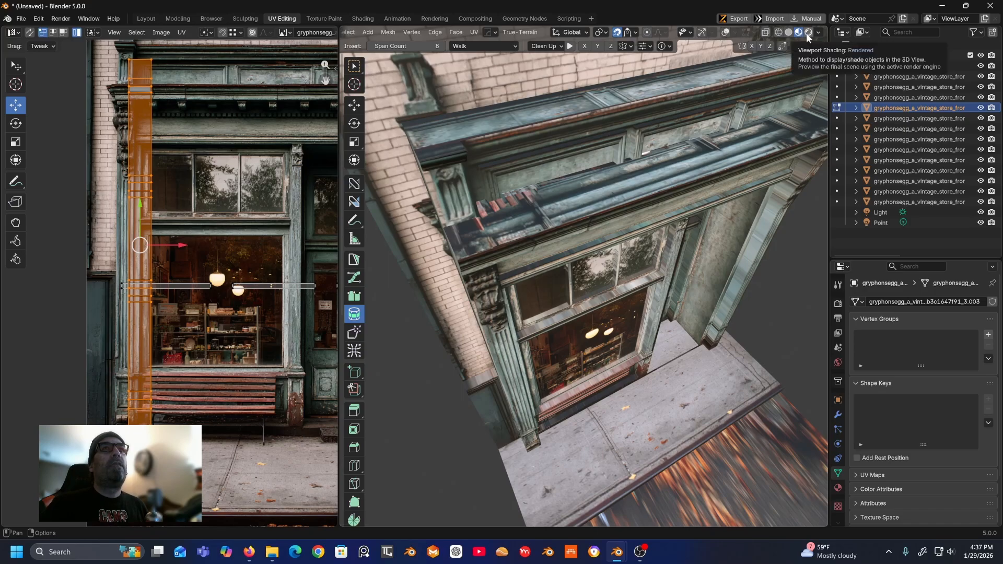
left_click(570, 155)
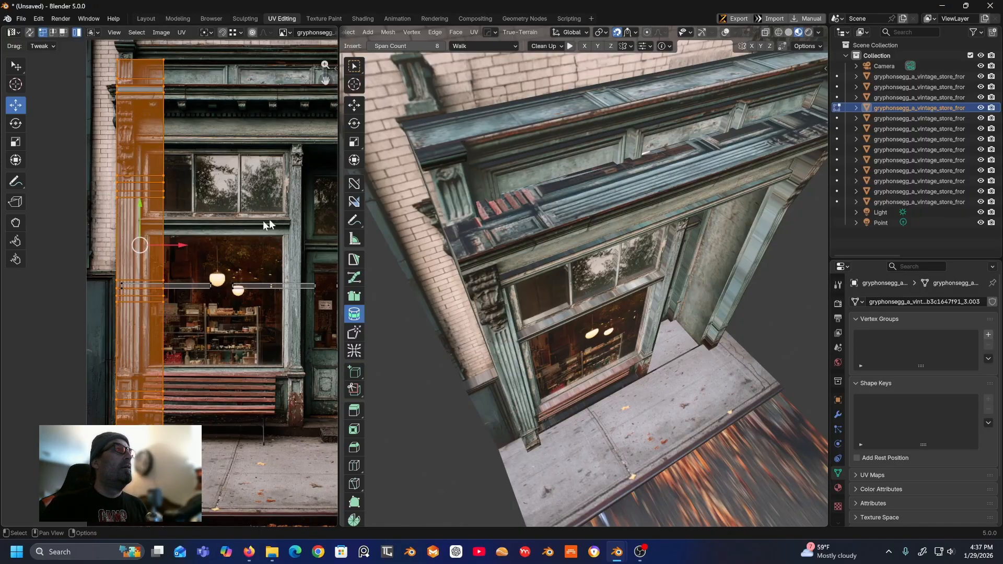
- Scale the ledge's UV island down onto the left pilaster's fluting, reposition it there, and clear the selection
left_click(17, 141)
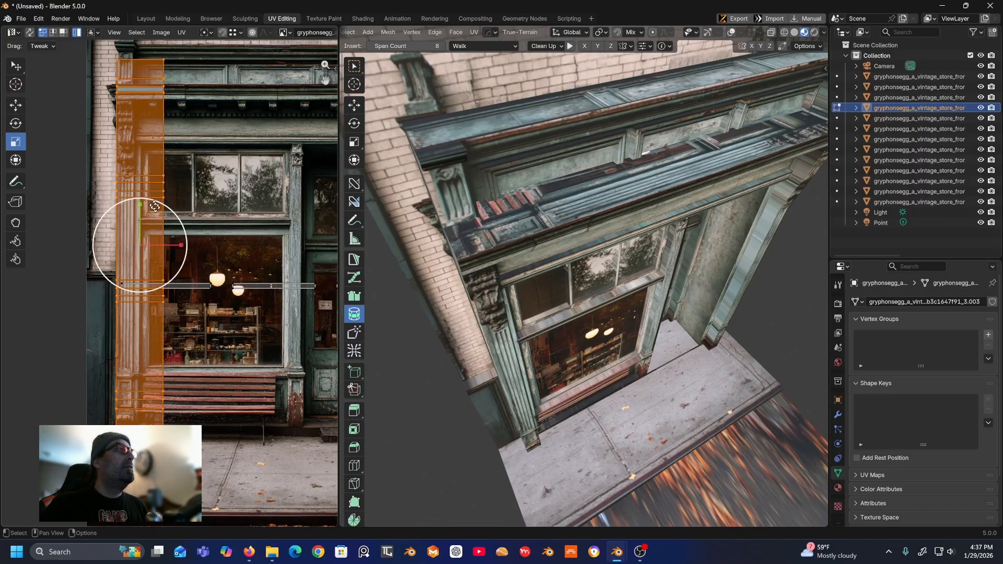
left_click_drag(178, 245, 123, 279)
left_click(16, 108)
key("alt+a")
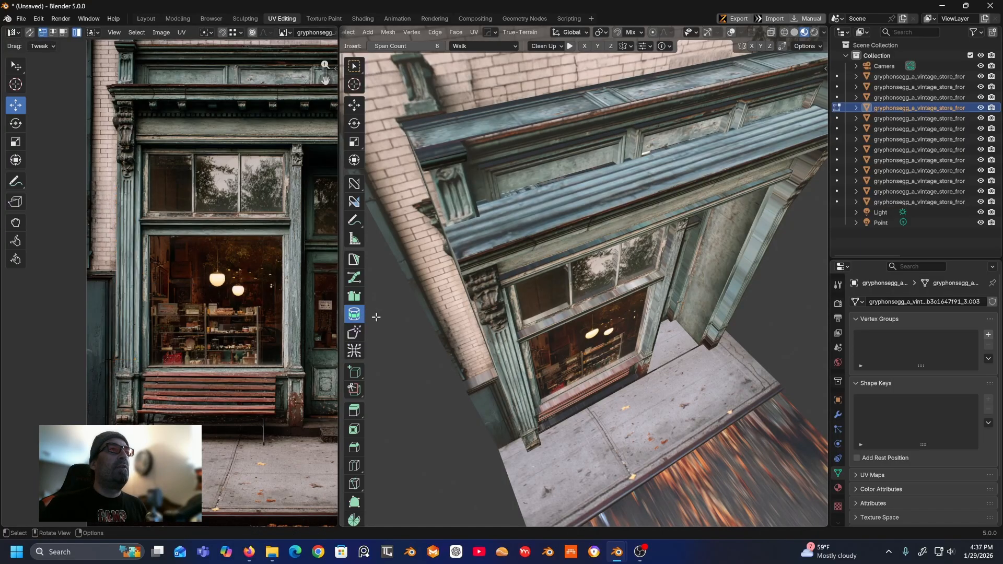
- Examine the remapped storefront textures from several angles, in both material preview and rendered shading
scroll(375, 316, "down", 3)
middle_click_drag(375, 316, 385, 287)
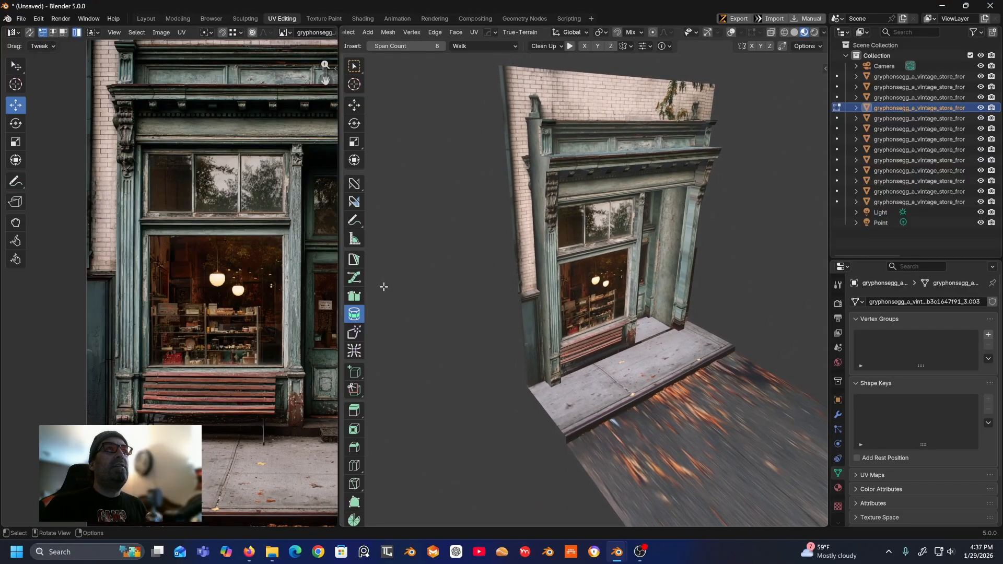
middle_click_drag(646, 206, 683, 204)
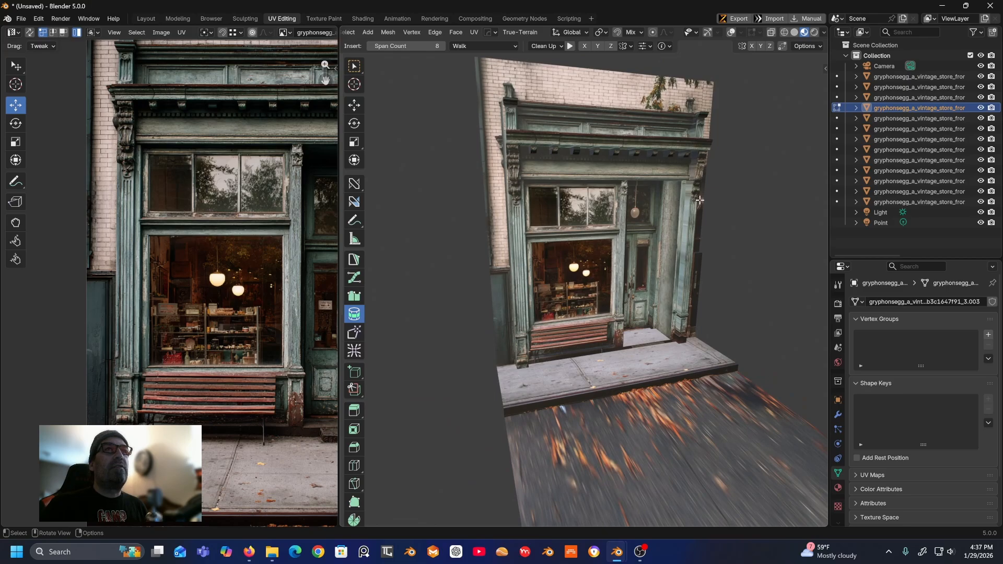
scroll(748, 113, "down", 2)
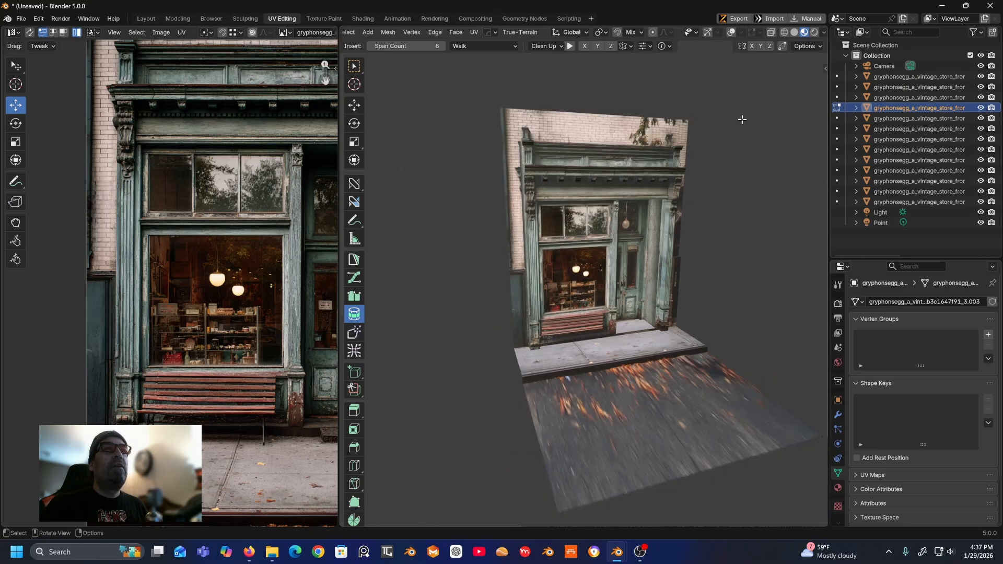
middle_click_drag(737, 121, 746, 135)
mouse_move(540, 130)
middle_mouse_down()
mouse_move(558, 139)
mouse_move(525, 118)
mouse_move(544, 116)
middle_mouse_up()
scroll(543, 116, "down", 2)
scroll(622, 121, "up", 2)
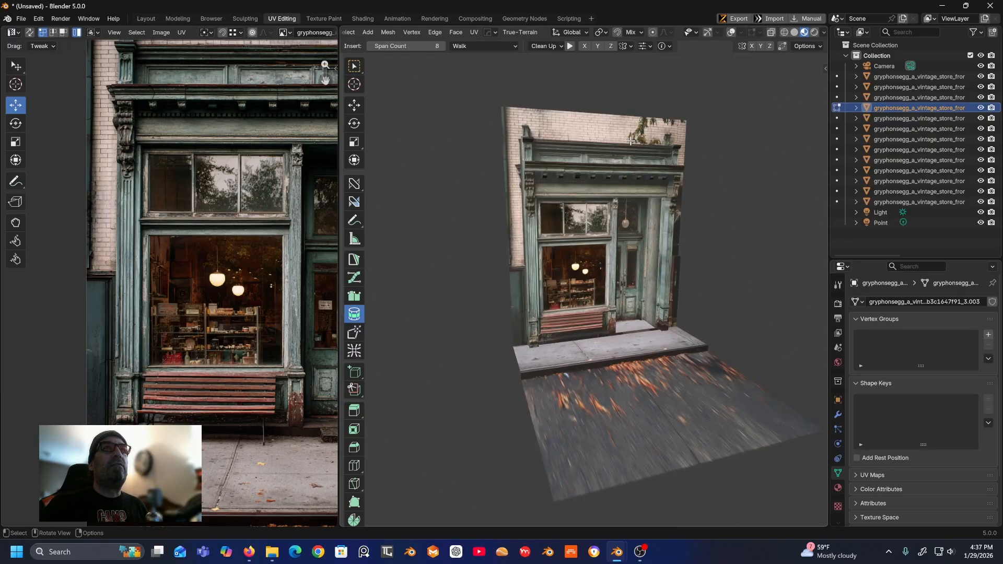
left_click(815, 31)
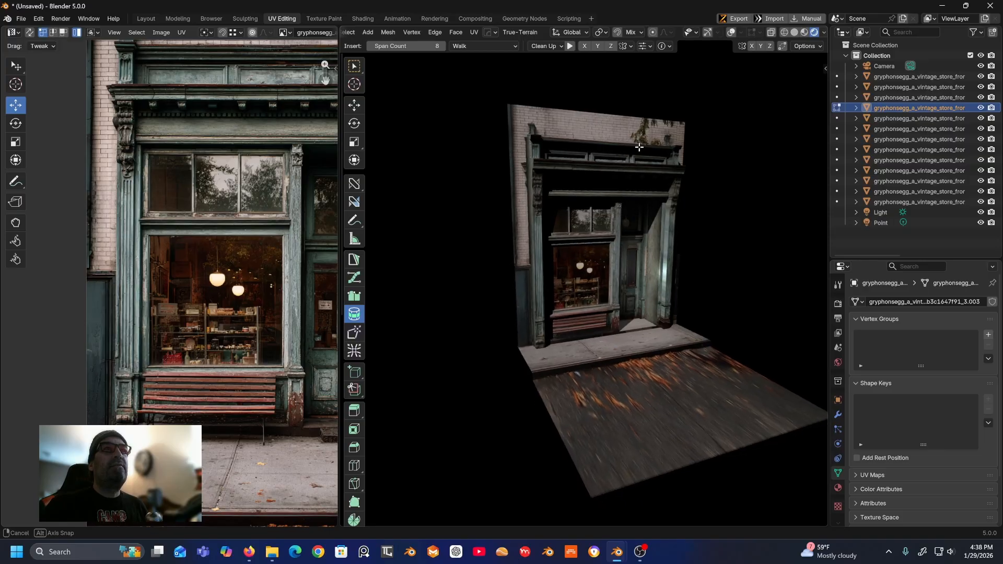
middle_click_drag(636, 146, 626, 150)
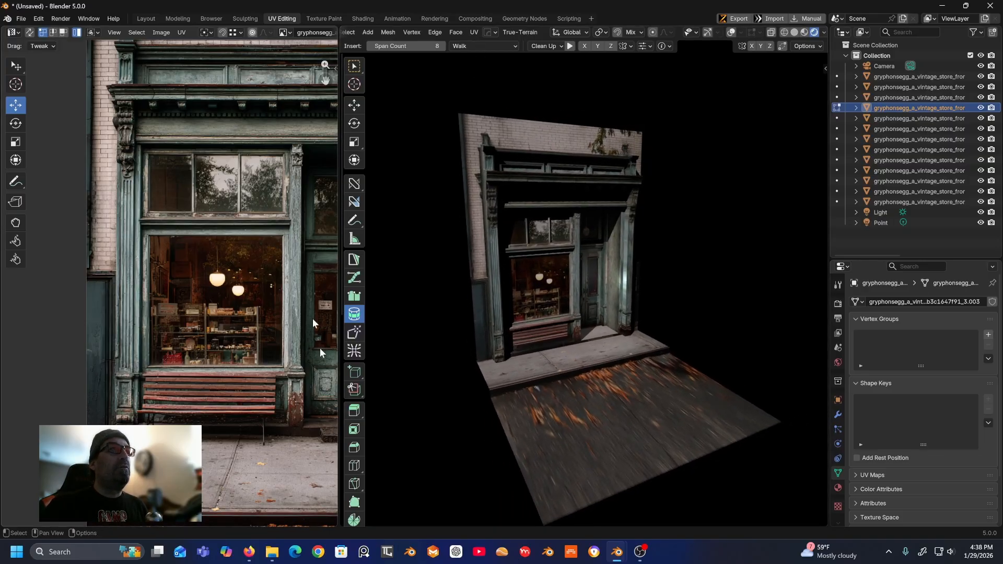
- Switch to the Layout workspace, select the point light and raise it to the upper part of the doorway
left_click(146, 19)
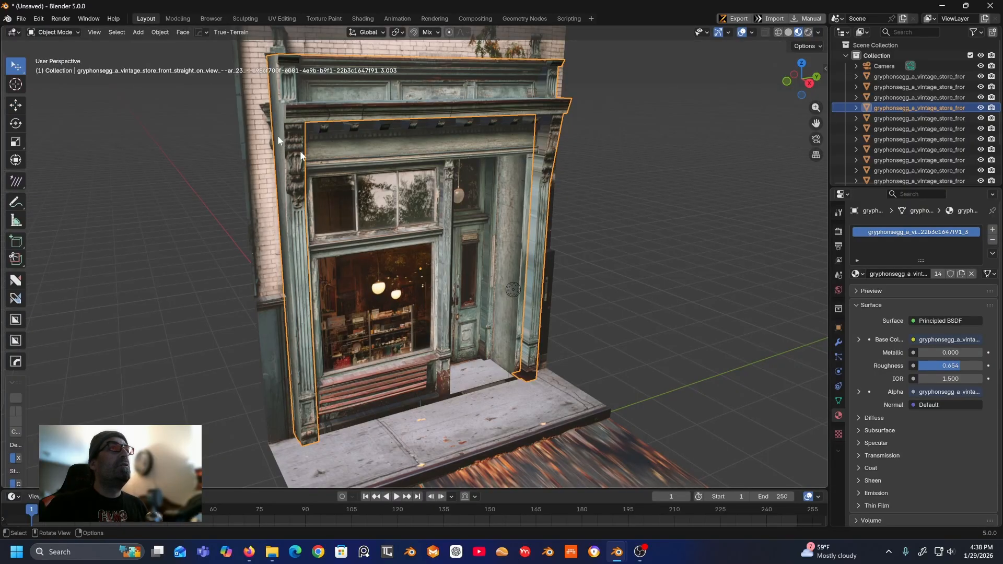
mouse_move(475, 243)
middle_mouse_down()
mouse_move(515, 227)
mouse_move(478, 237)
middle_mouse_up()
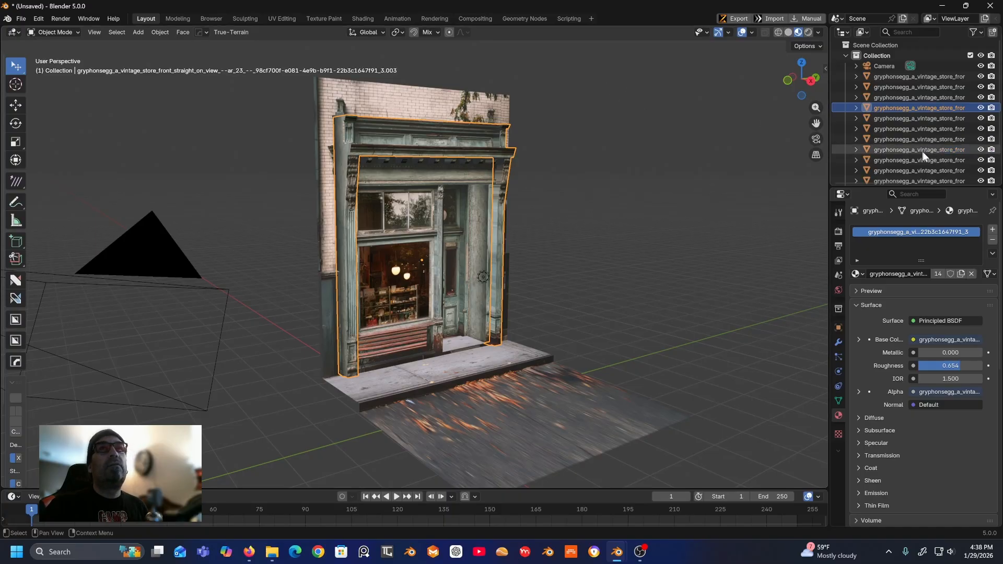
scroll(932, 155, "down", 3)
left_click(878, 165)
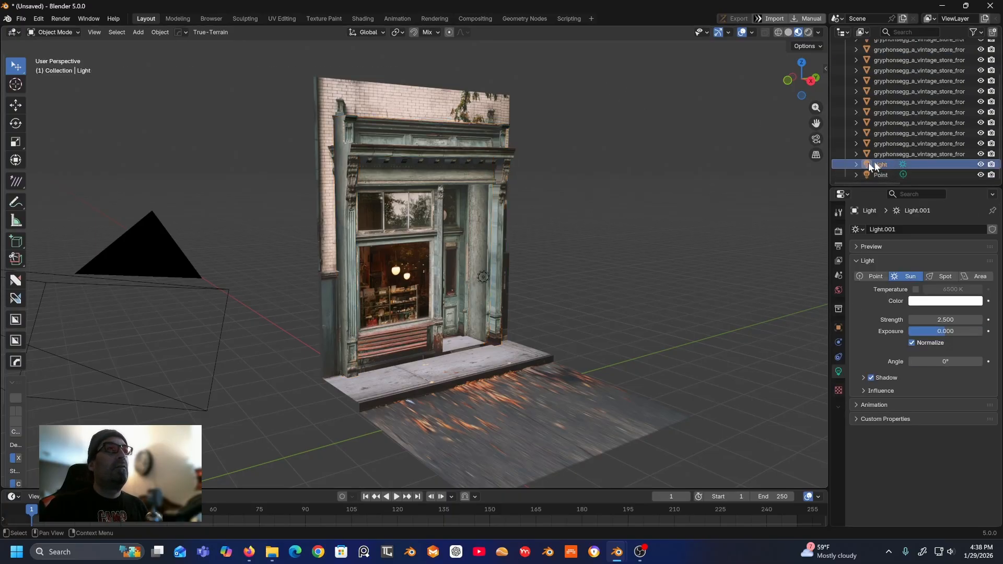
left_click(885, 174)
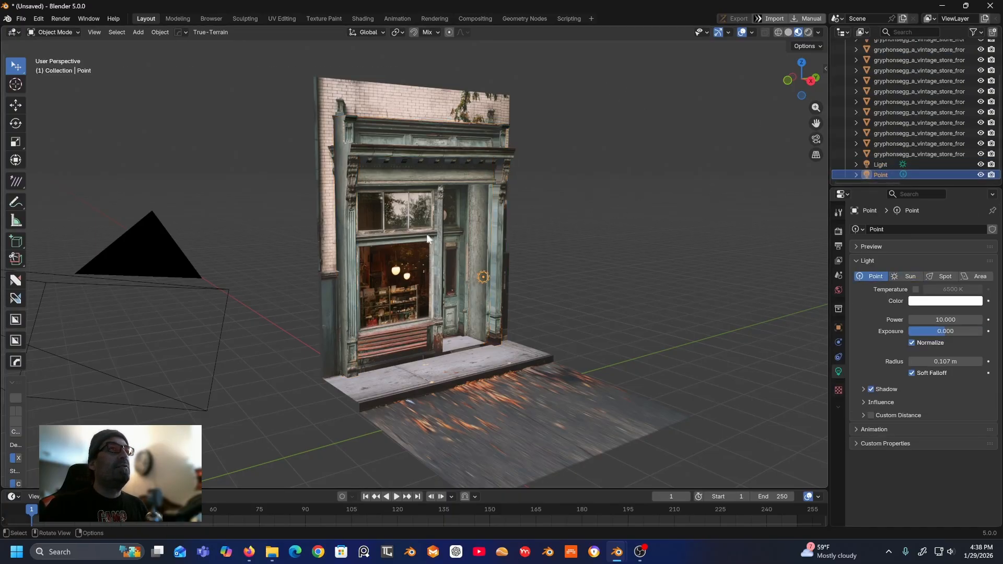
left_click(16, 105)
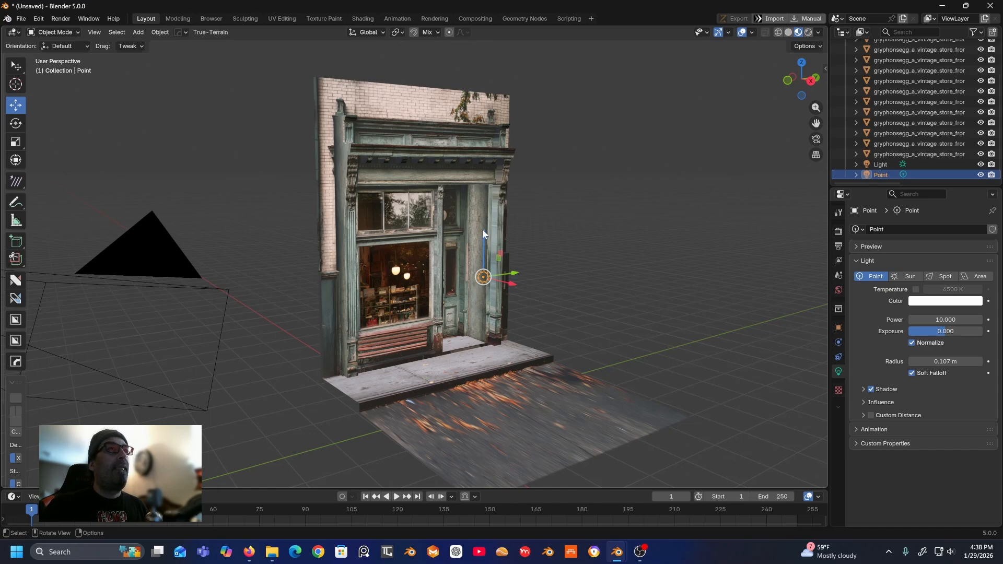
left_click(491, 199)
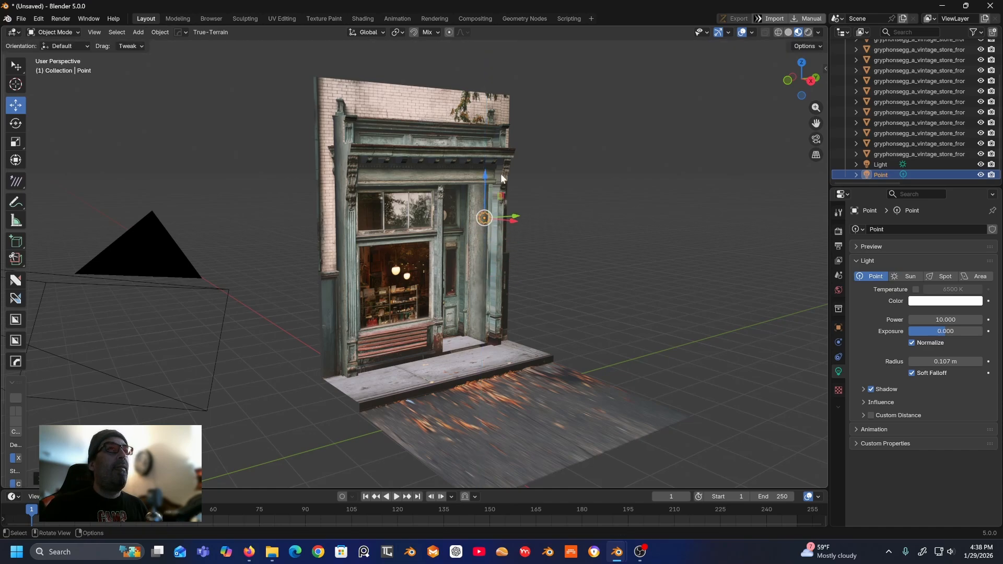
- Reposition the point light horizontally within the entrance so it sits beside the hanging lamp above the door
middle_click_drag(501, 174, 477, 254)
left_click_drag(477, 254, 454, 230)
middle_click_drag(455, 229, 385, 186)
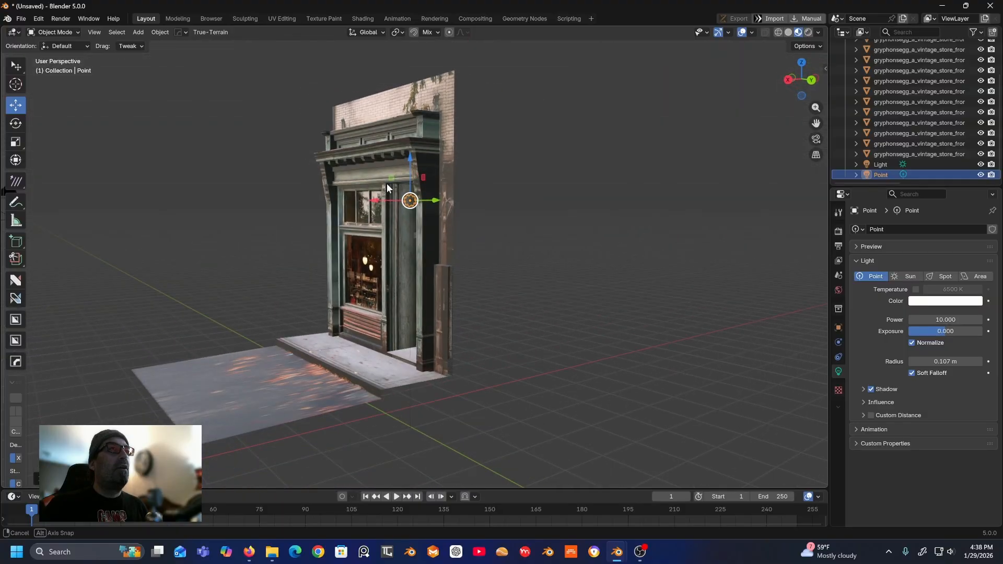
left_click_drag(410, 205, 410, 218)
middle_click_drag(410, 218, 497, 216)
left_click_drag(490, 213, 483, 217)
middle_click_drag(484, 218, 466, 240)
mouse_move(482, 220)
left_mouse_down()
mouse_move(489, 216)
mouse_move(487, 231)
mouse_move(476, 230)
left_mouse_up()
middle_click_drag(475, 230, 492, 206)
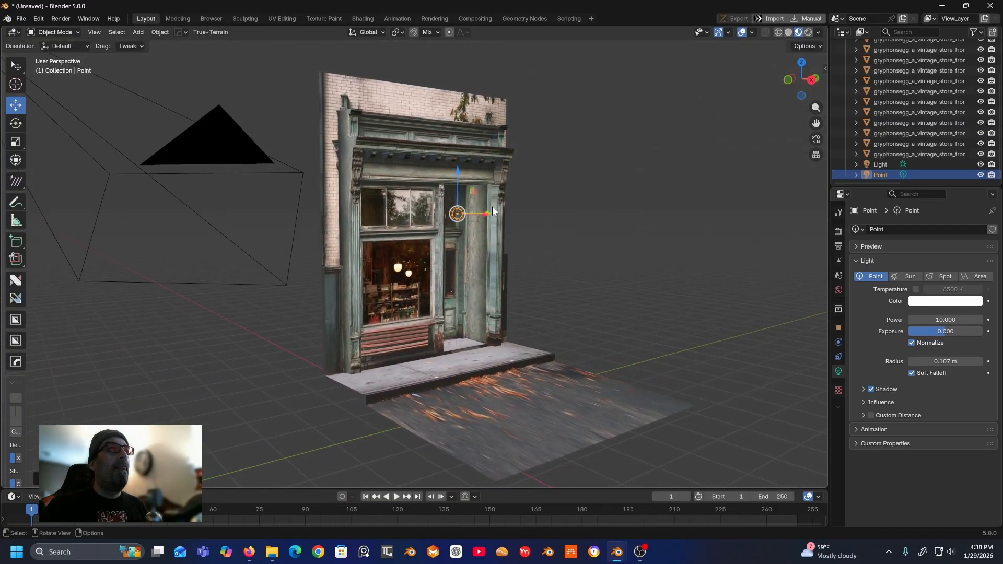
- Show the scene in rendered shading and set the point light's power to 47.3
left_click(808, 32)
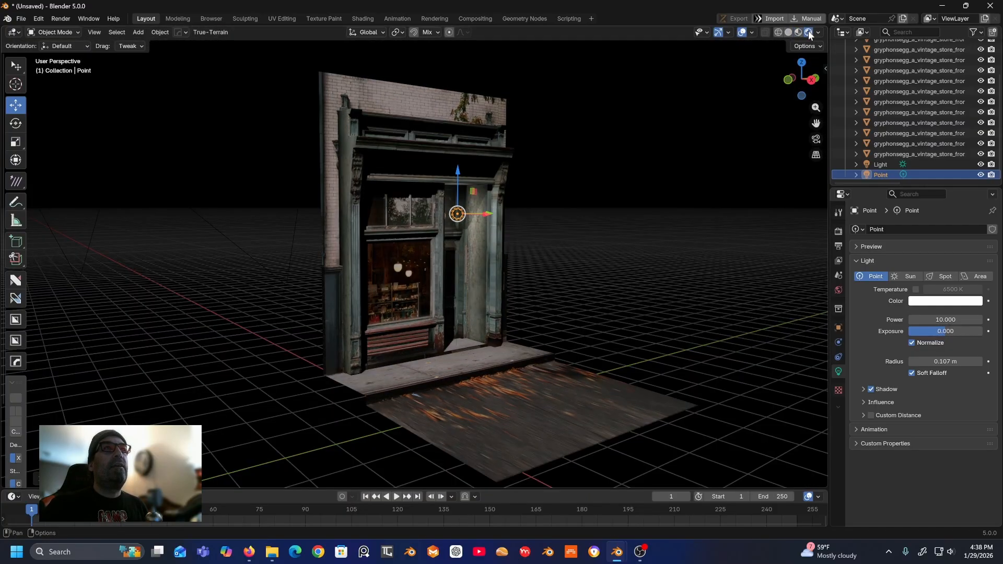
scroll(614, 176, "up", 5)
middle_click_drag(616, 176, 579, 175)
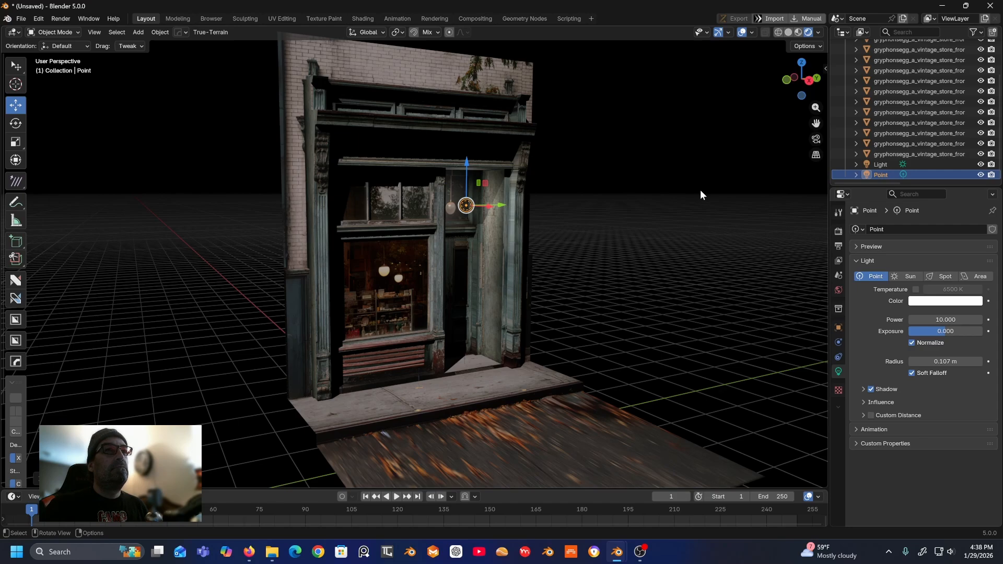
middle_click_drag(687, 204, 665, 215)
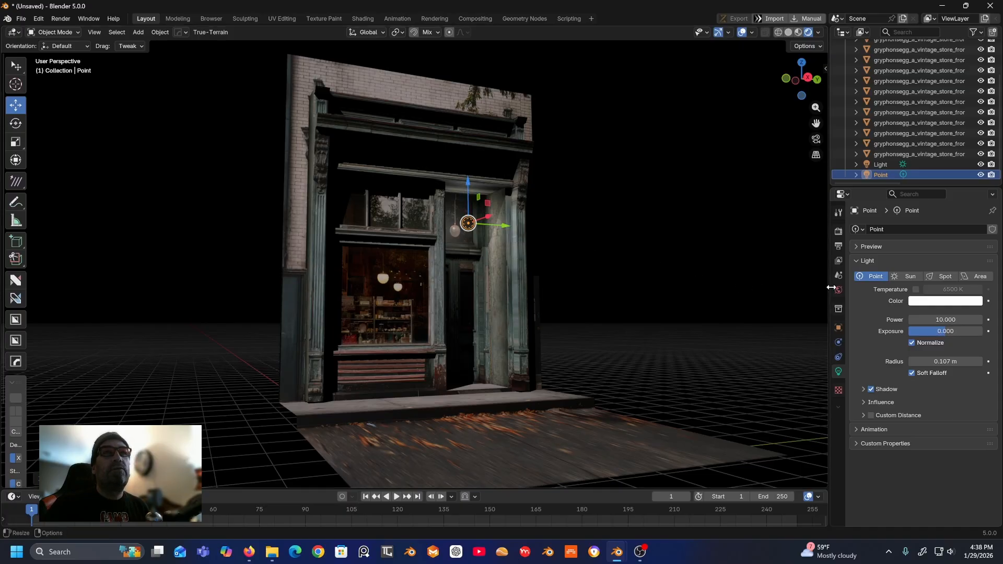
left_click_drag(928, 317, 961, 317)
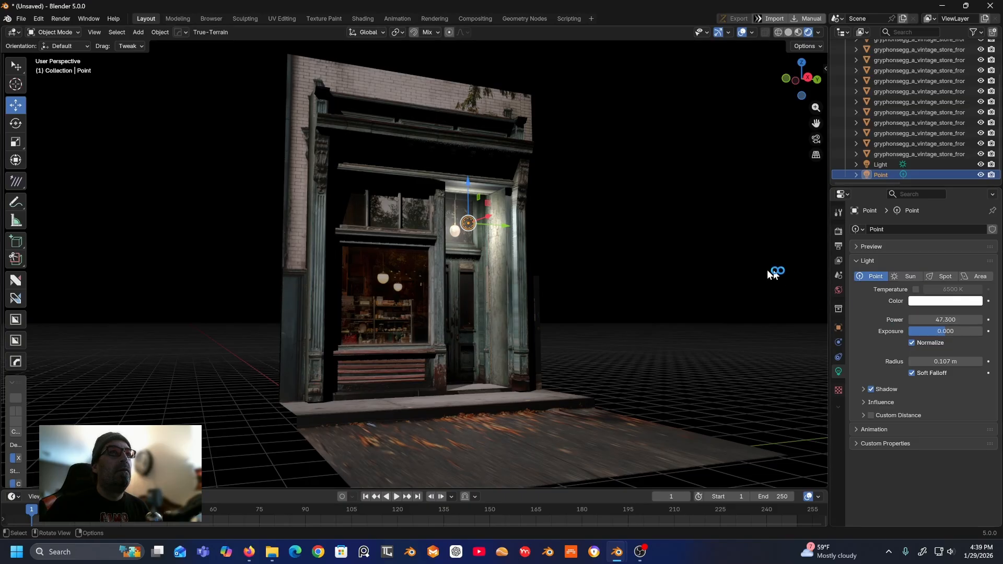
- Lower the point light slightly, shift it sideways and pull it forward out of the doorway recess, and return to the selection tool
left_click_drag(469, 189, 469, 196)
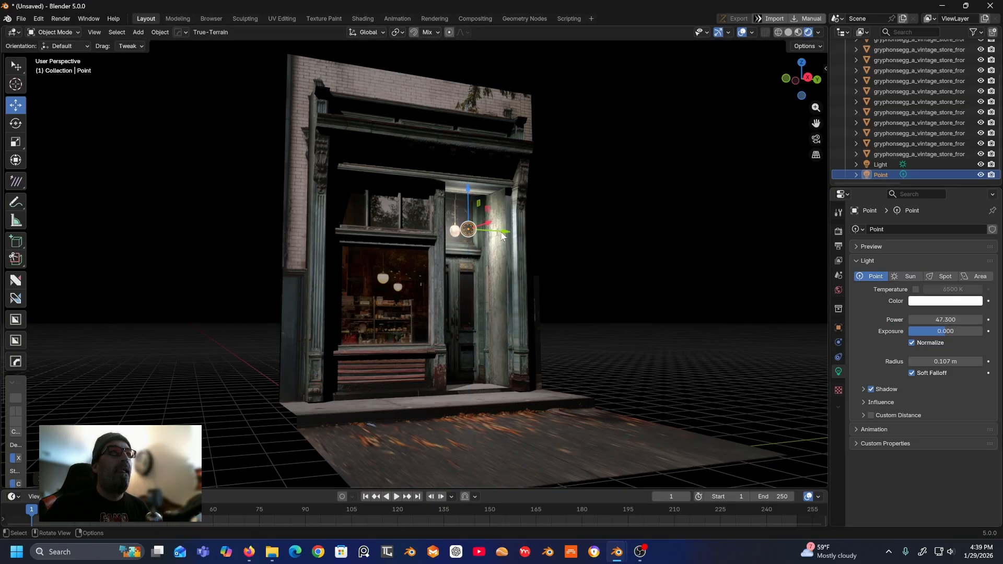
mouse_move(499, 233)
left_mouse_down()
mouse_move(487, 235)
mouse_move(495, 233)
left_mouse_up()
middle_click_drag(482, 230, 482, 232)
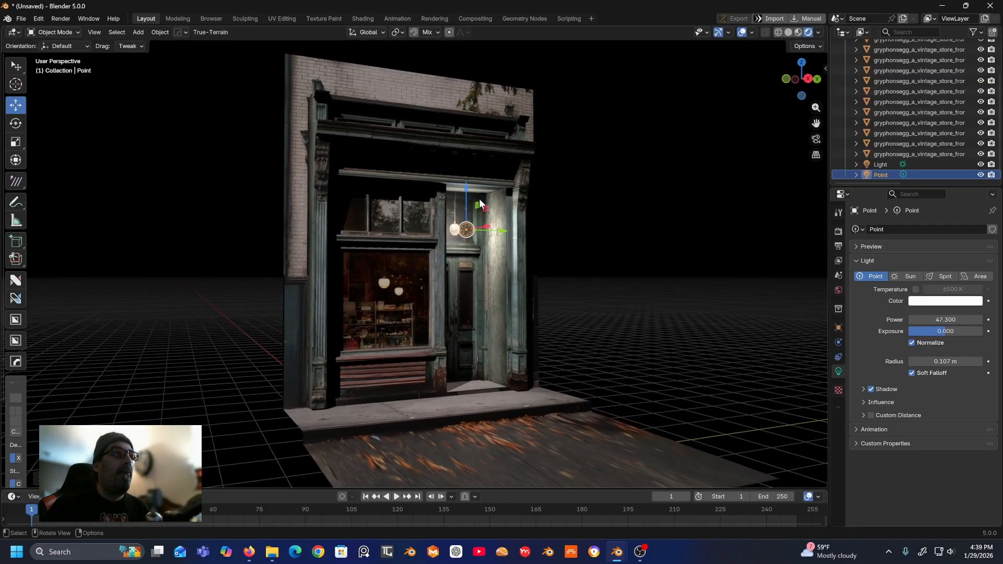
mouse_move(489, 231)
left_mouse_down()
mouse_move(515, 225)
mouse_move(493, 227)
left_mouse_up()
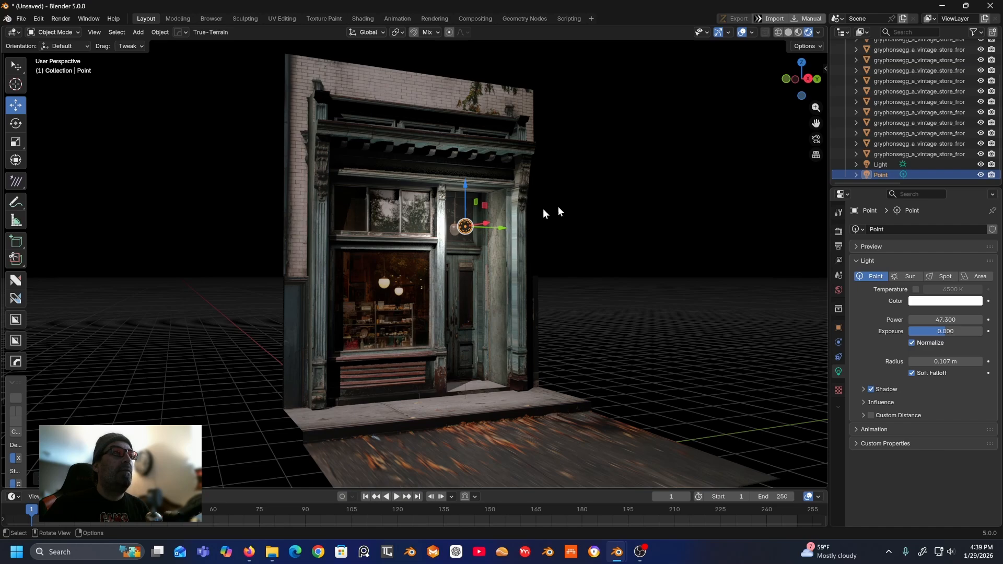
left_click(658, 173)
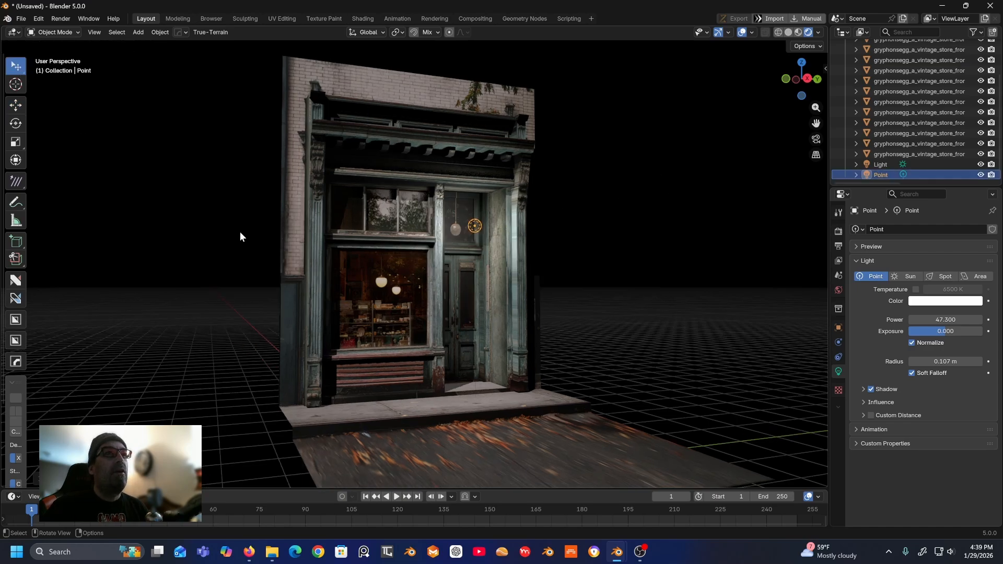
mouse_move(240, 231)
middle_mouse_down()
mouse_move(204, 233)
mouse_move(238, 236)
middle_mouse_up()
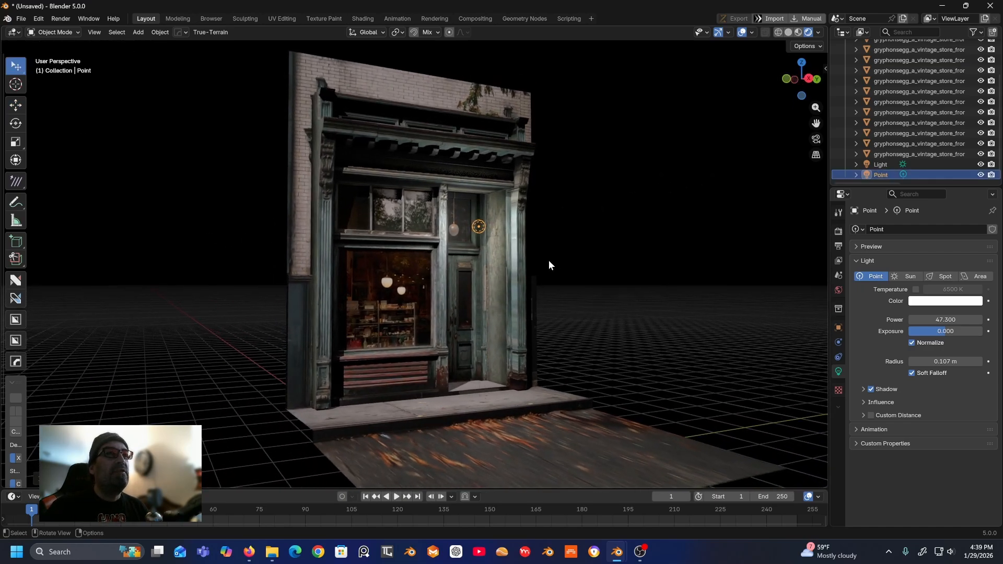